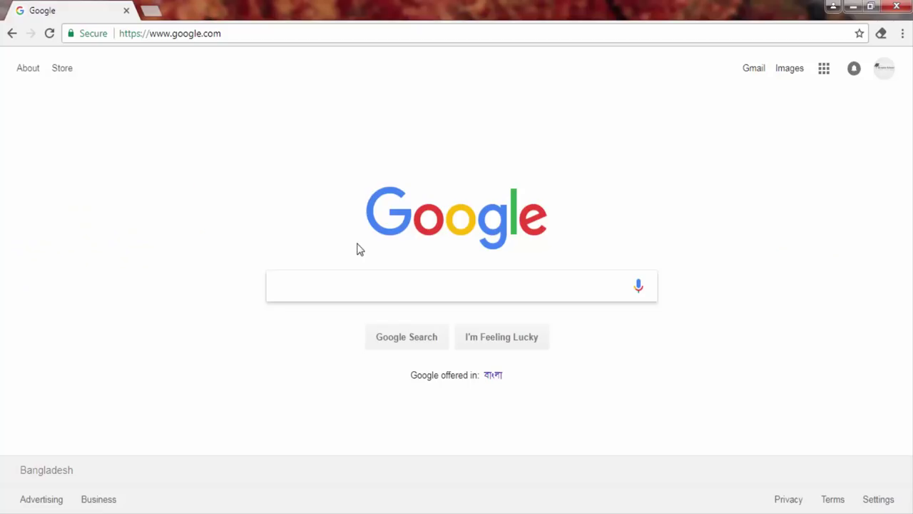
Search Google for 'flyer' and show the image results.
text(flyer)
key(Return)
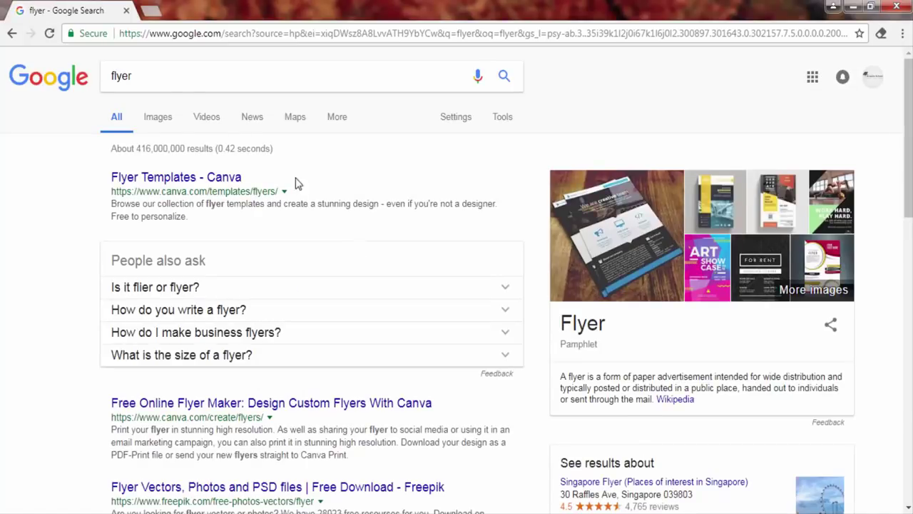
click(176, 117)
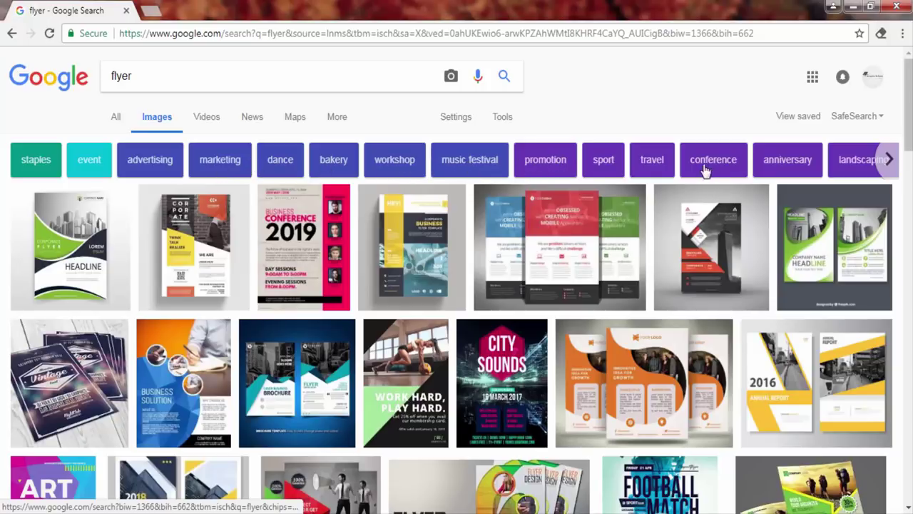
Browse the flyer topic suggestions and filter the images to 'seminar'.
click(889, 159)
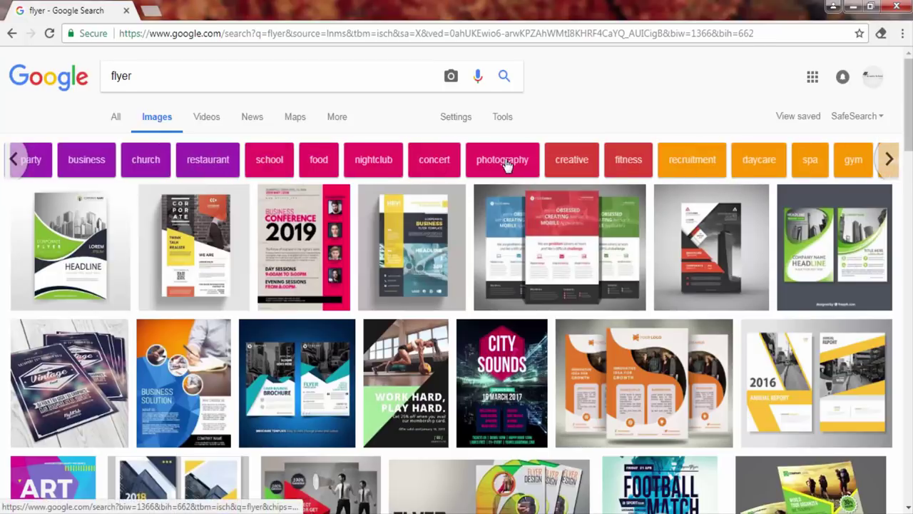
click(891, 161)
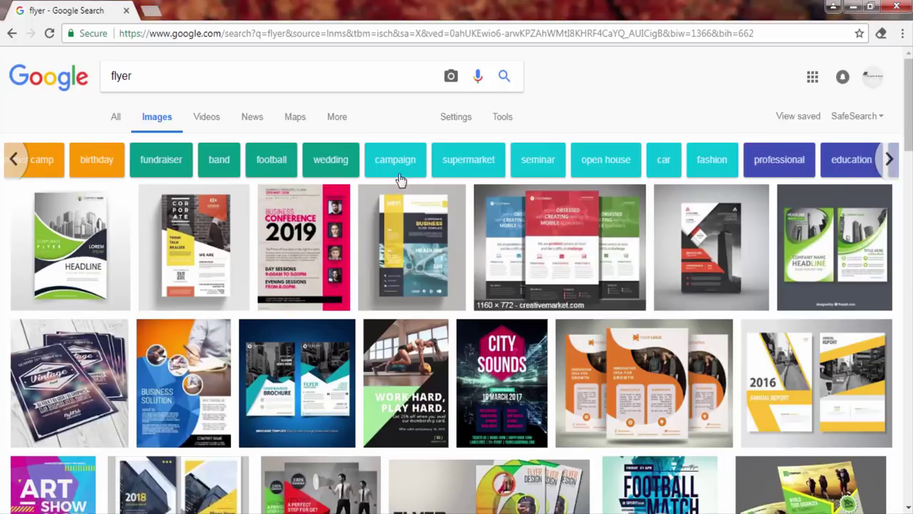
click(890, 161)
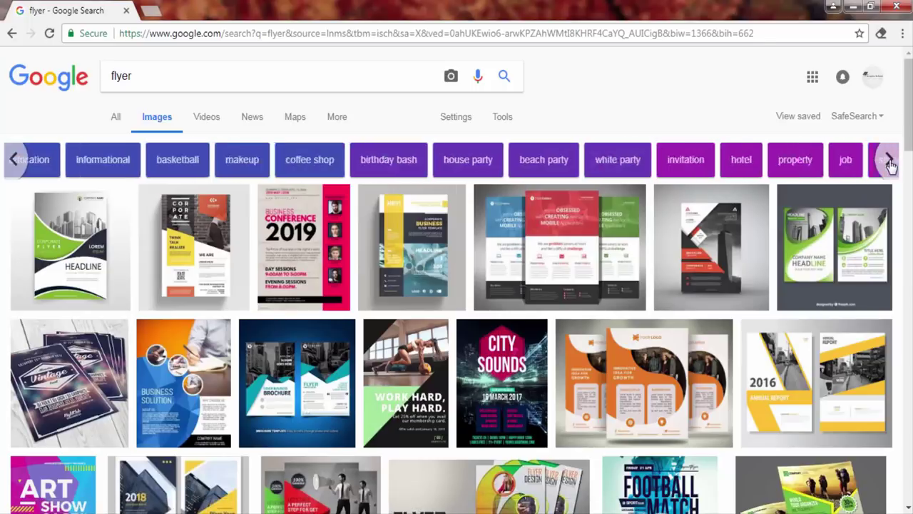
click(889, 160)
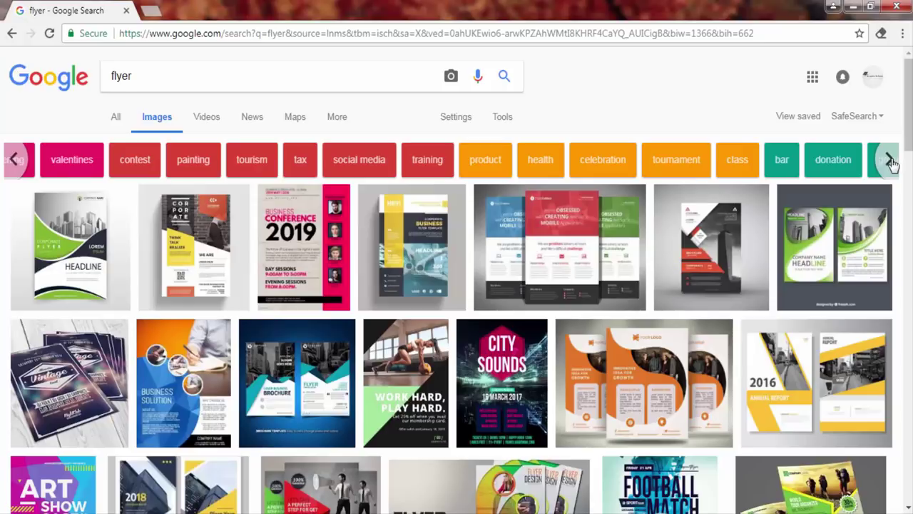
click(891, 161)
click(890, 159)
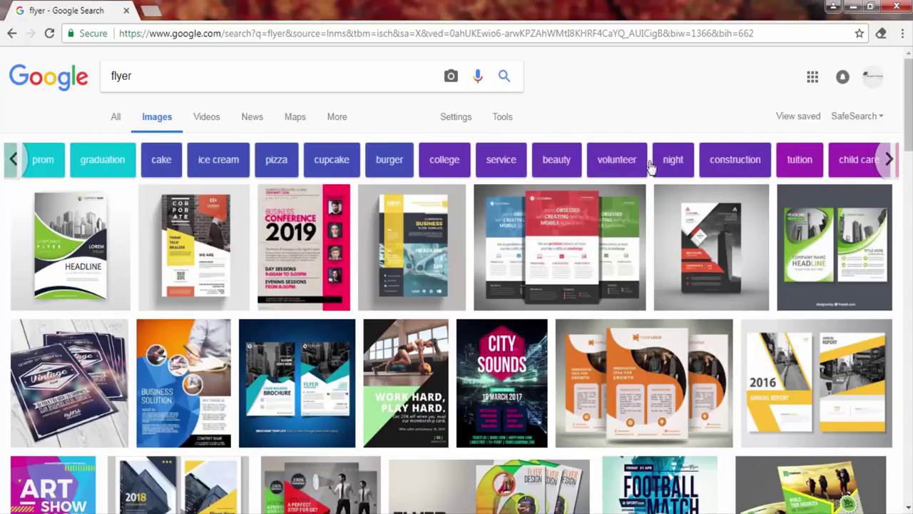
click(12, 162)
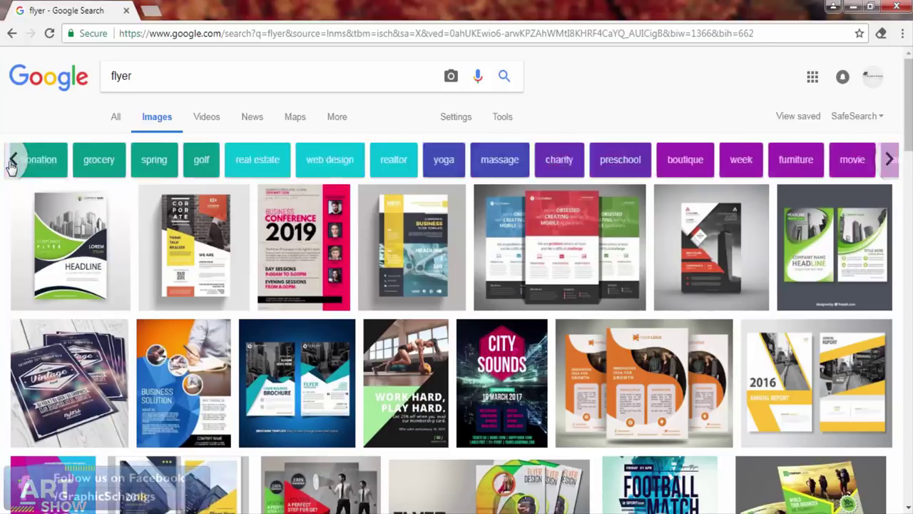
click(12, 161)
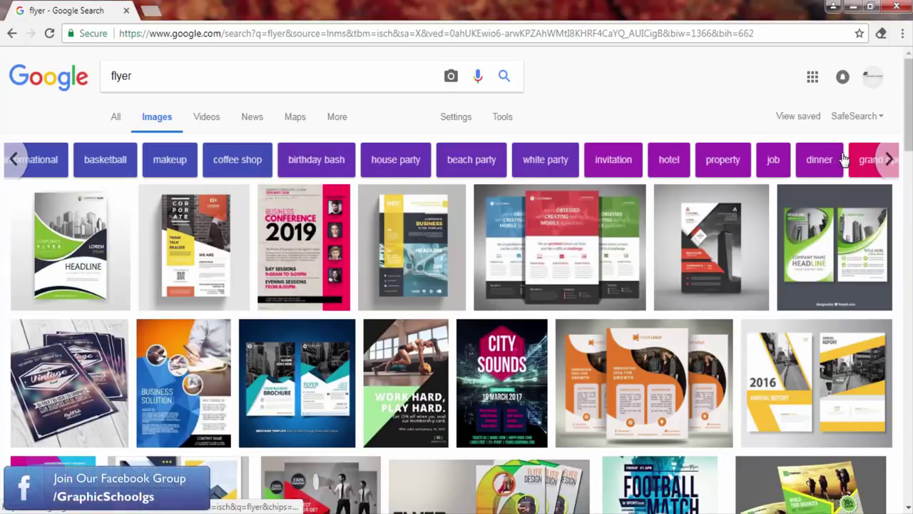
click(10, 159)
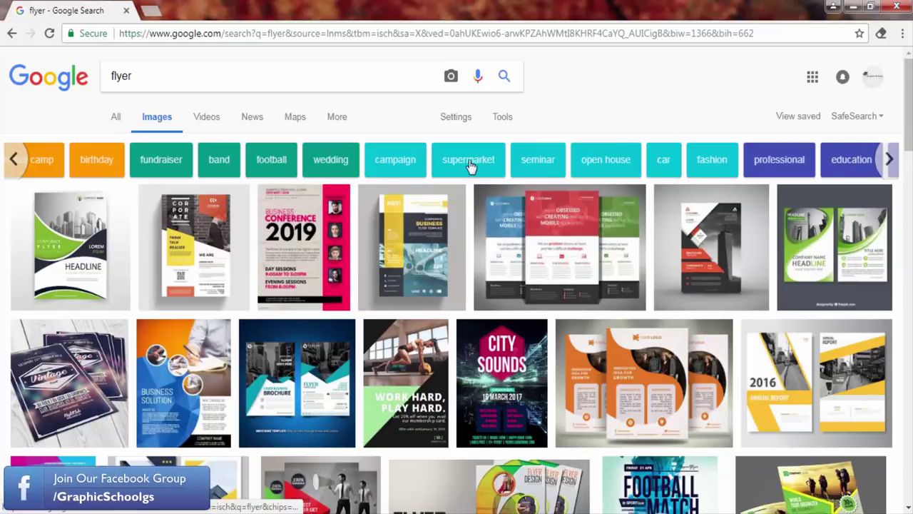
click(538, 161)
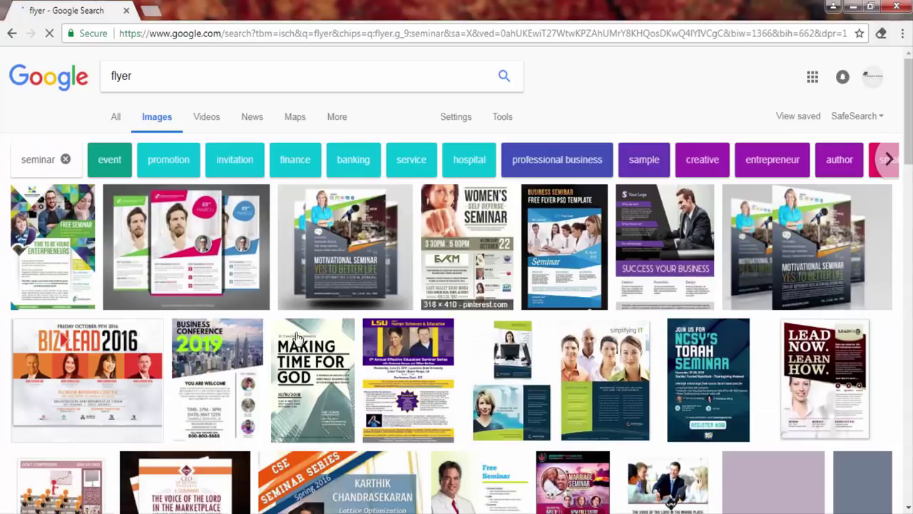
Browse the seminar flyer designs, then clear the 'seminar' filter.
scroll(443, 335, down, 5)
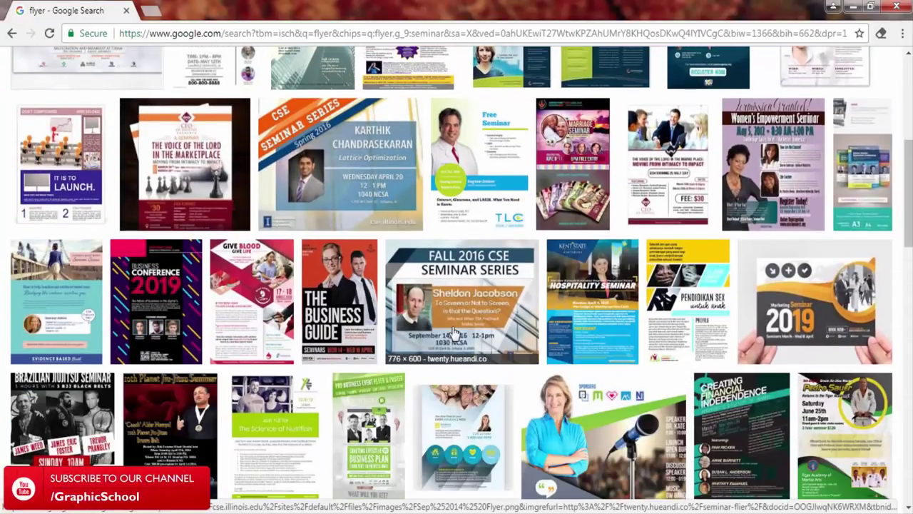
scroll(453, 328, down, 4)
scroll(451, 314, down, 3)
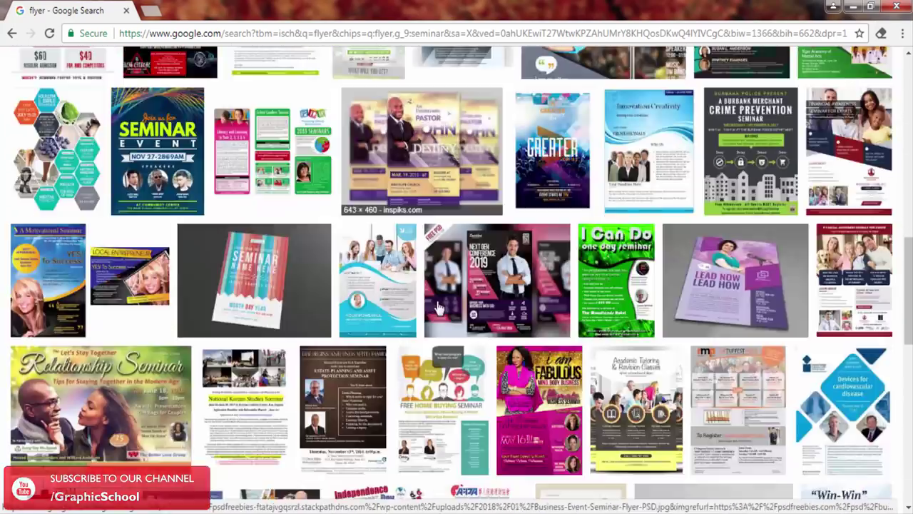
scroll(448, 292, down, 4)
scroll(448, 285, down, 1)
scroll(428, 293, down, 2)
scroll(333, 302, up, 4)
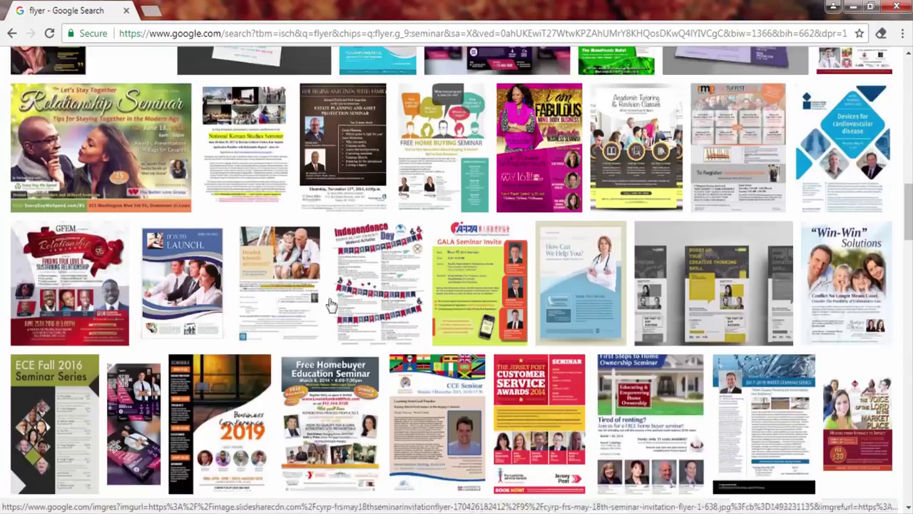
scroll(181, 263, down, 6)
scroll(187, 274, down, 1)
scroll(199, 300, down, 4)
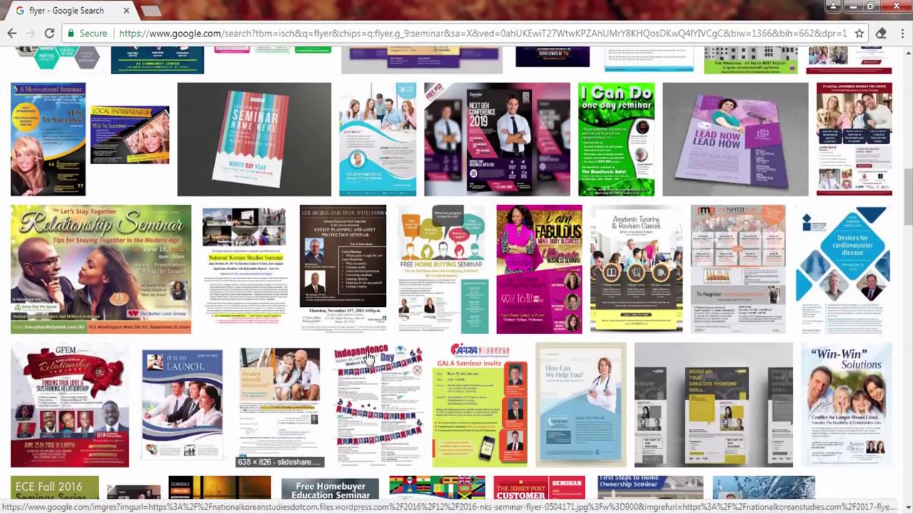
scroll(214, 325, down, 2)
scroll(218, 332, down, 4)
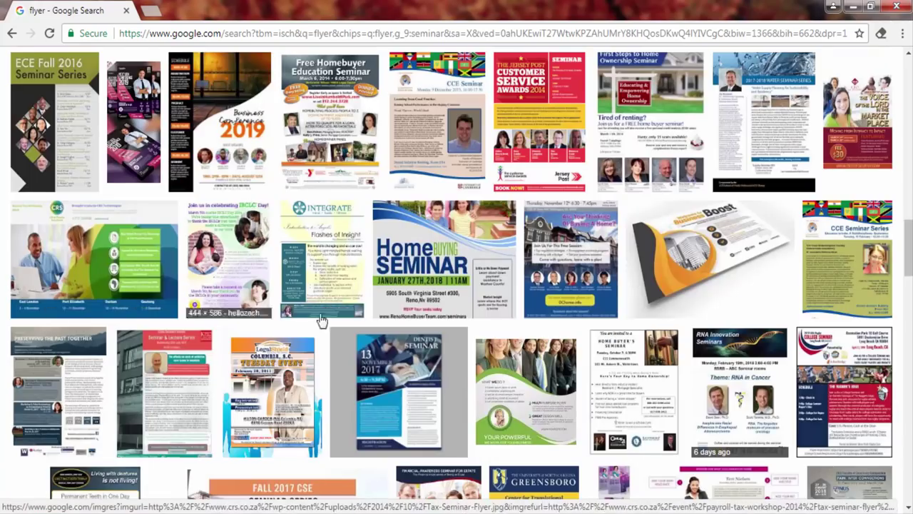
scroll(328, 322, up, 5)
scroll(339, 325, up, 6)
scroll(214, 236, up, 5)
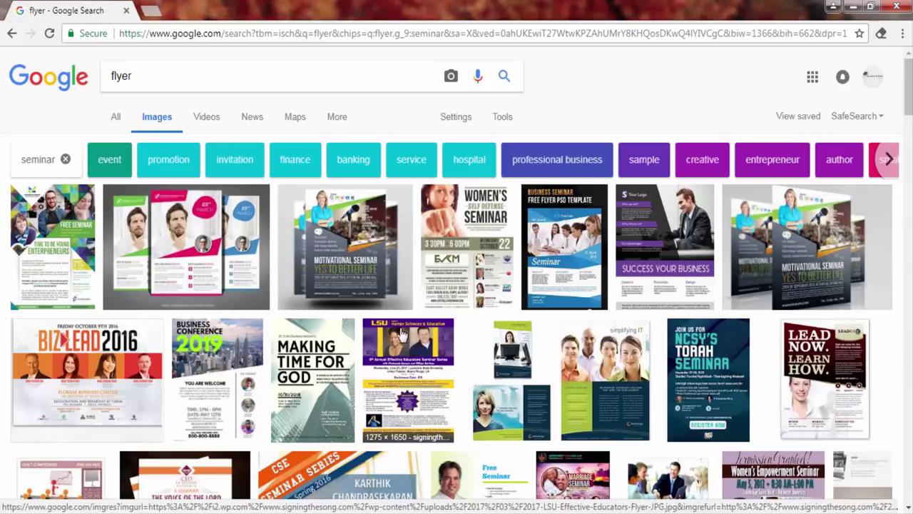
scroll(359, 314, down, 2)
scroll(359, 314, down, 3)
scroll(419, 291, down, 4)
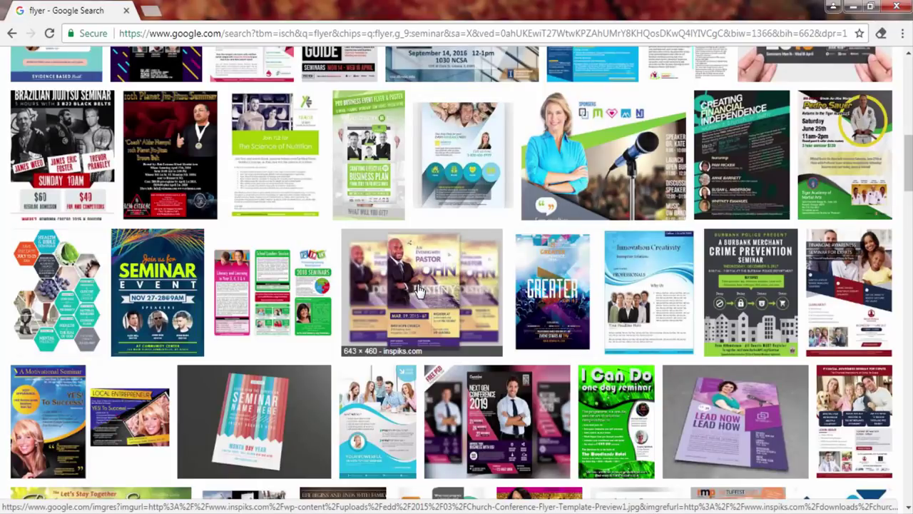
scroll(419, 291, down, 5)
scroll(325, 314, down, 1)
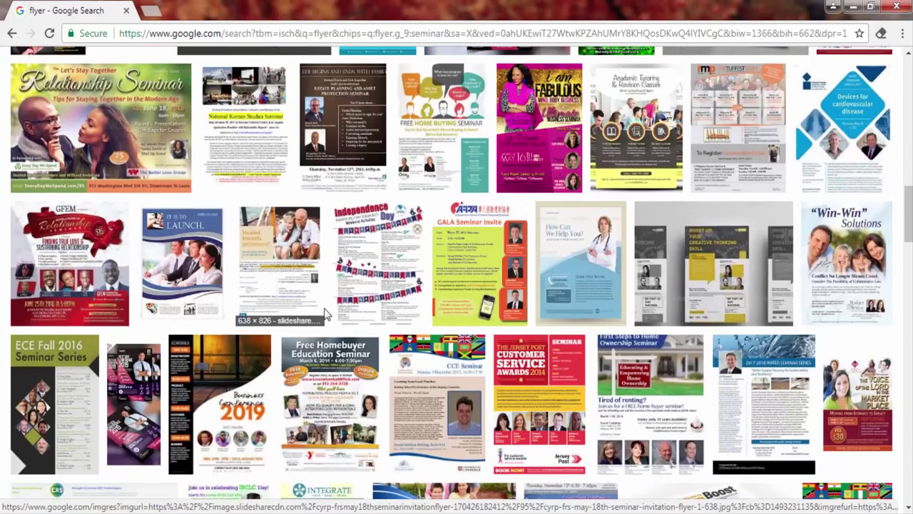
scroll(324, 314, up, 5)
scroll(322, 312, up, 5)
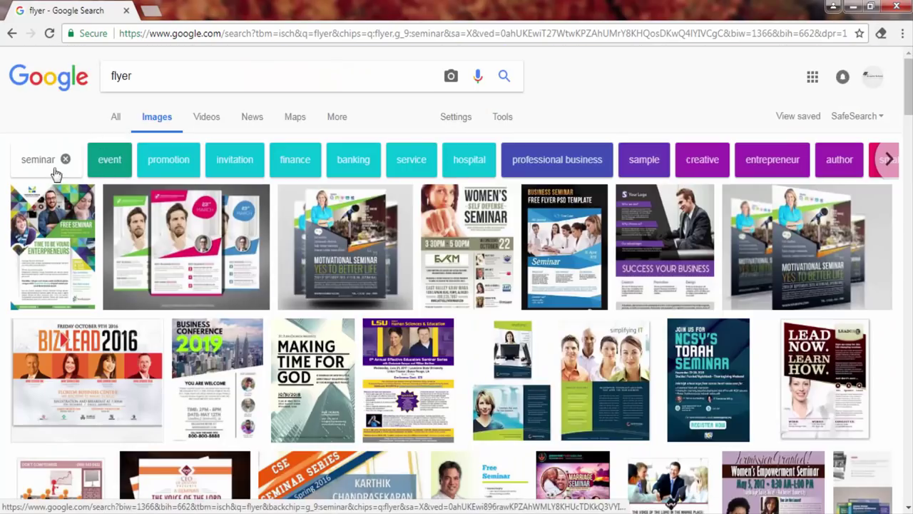
click(66, 161)
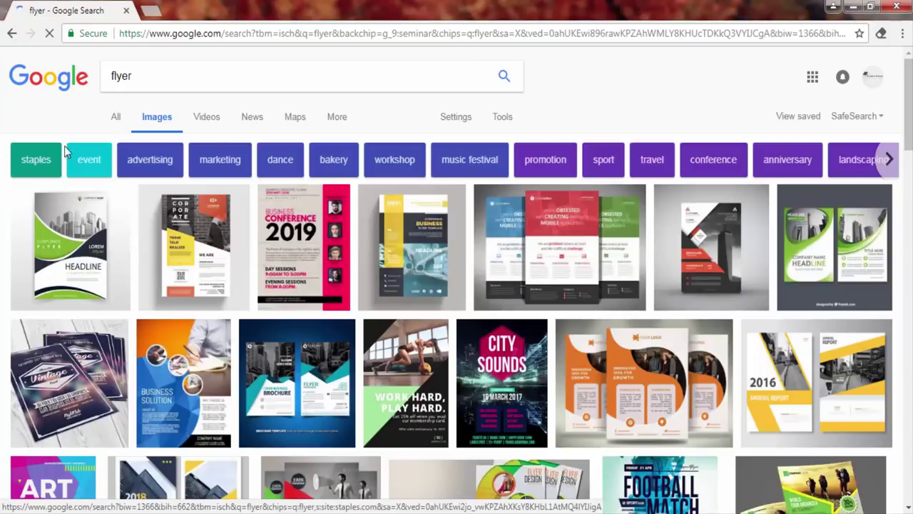
click(214, 169)
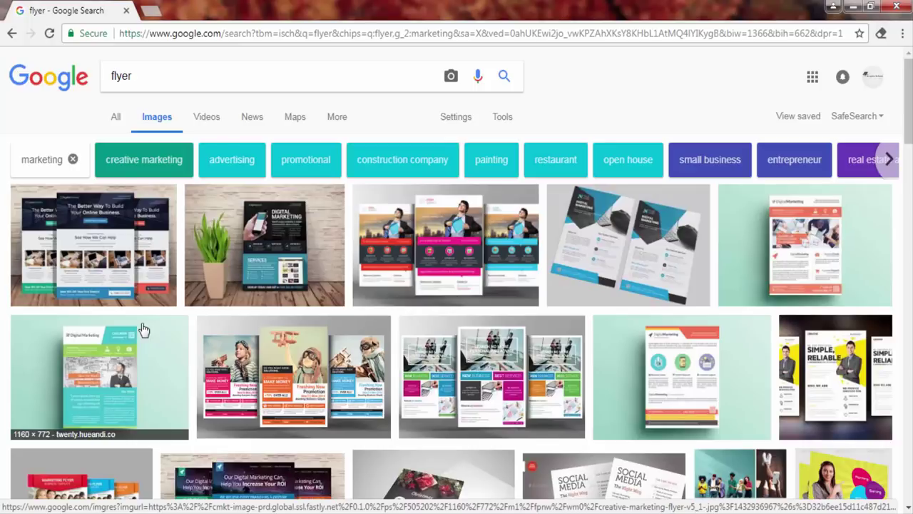
scroll(285, 232, down, 4)
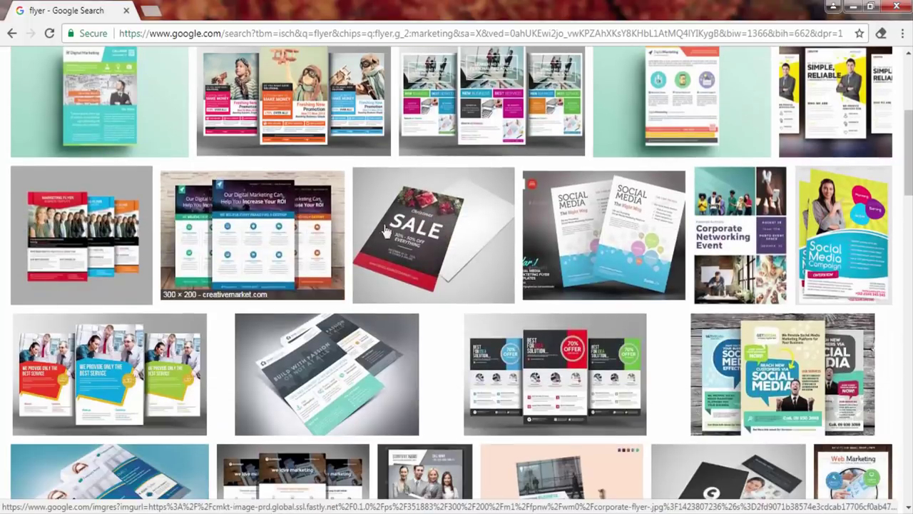
scroll(393, 246, down, 1)
scroll(464, 257, down, 2)
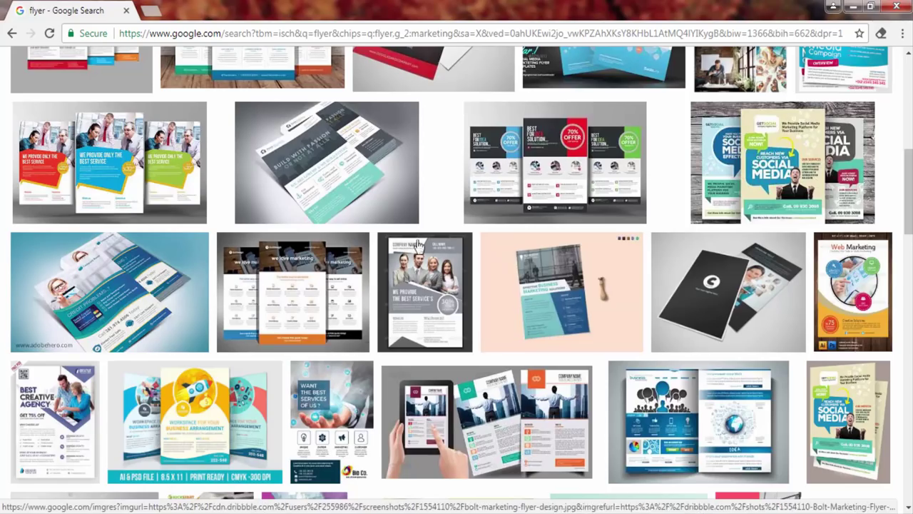
scroll(499, 255, down, 3)
scroll(463, 278, up, 4)
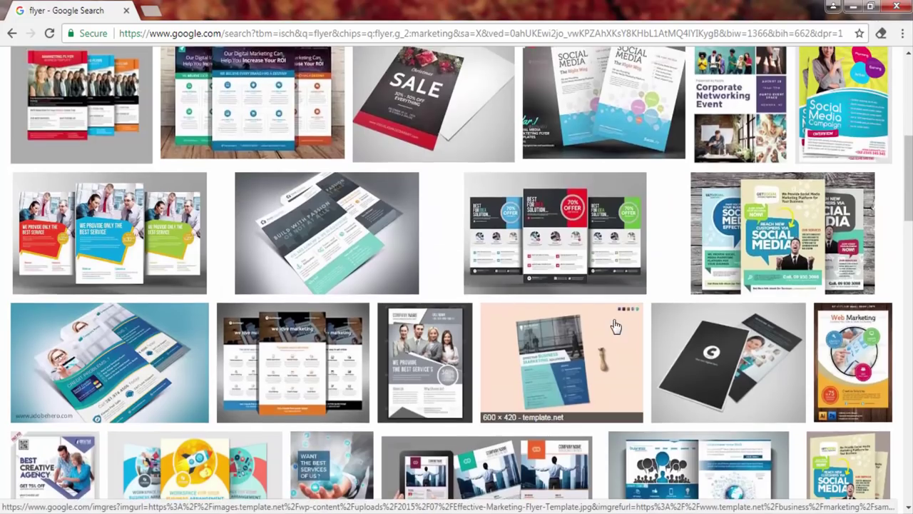
scroll(610, 322, up, 5)
scroll(89, 258, down, 3)
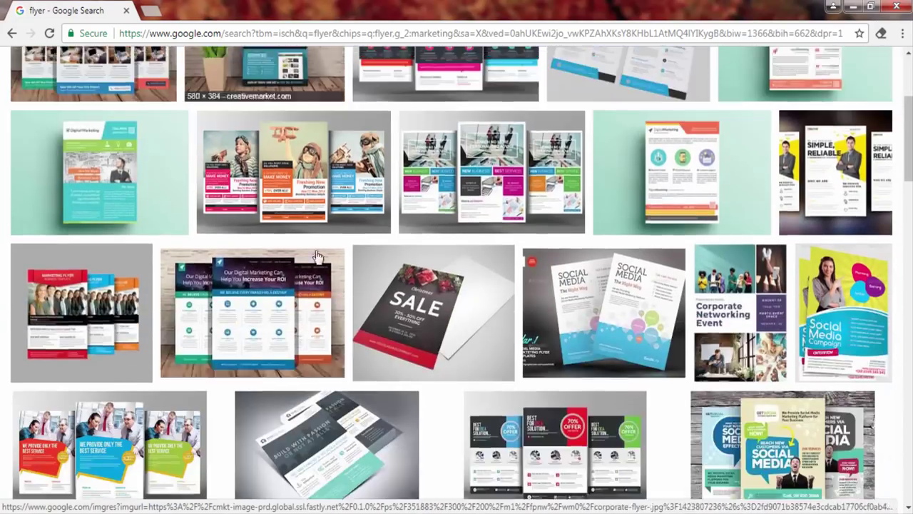
scroll(371, 248, down, 3)
scroll(371, 248, down, 3)
scroll(371, 248, down, 3)
scroll(371, 248, down, 3)
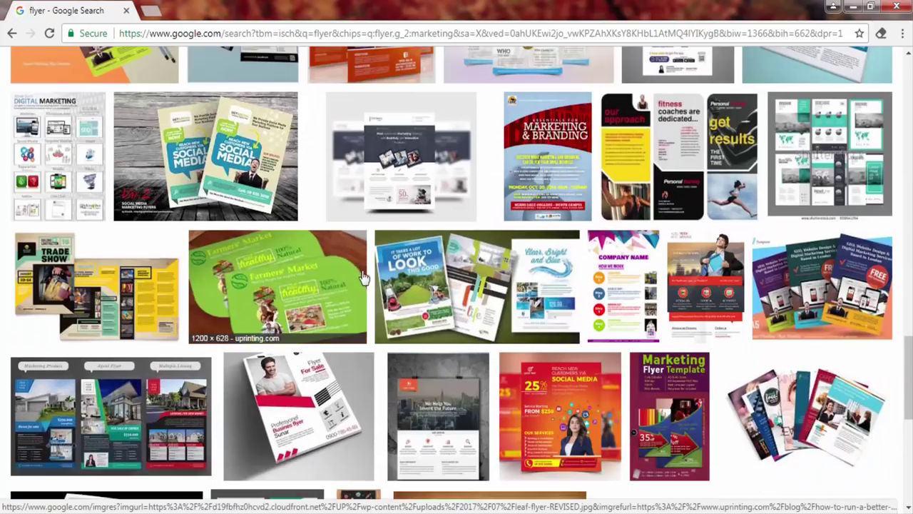
scroll(435, 314, down, 3)
scroll(435, 318, down, 3)
scroll(420, 319, down, 3)
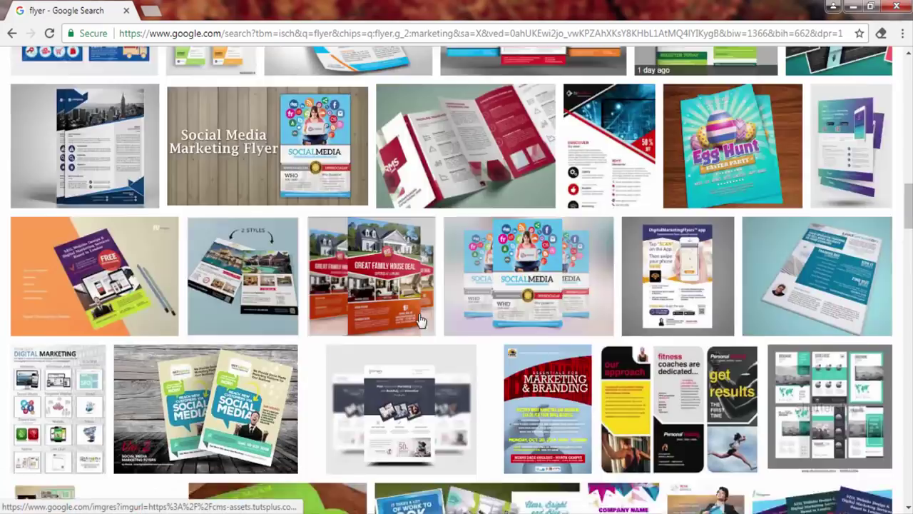
scroll(499, 300, down, 3)
scroll(571, 285, down, 3)
scroll(711, 259, down, 3)
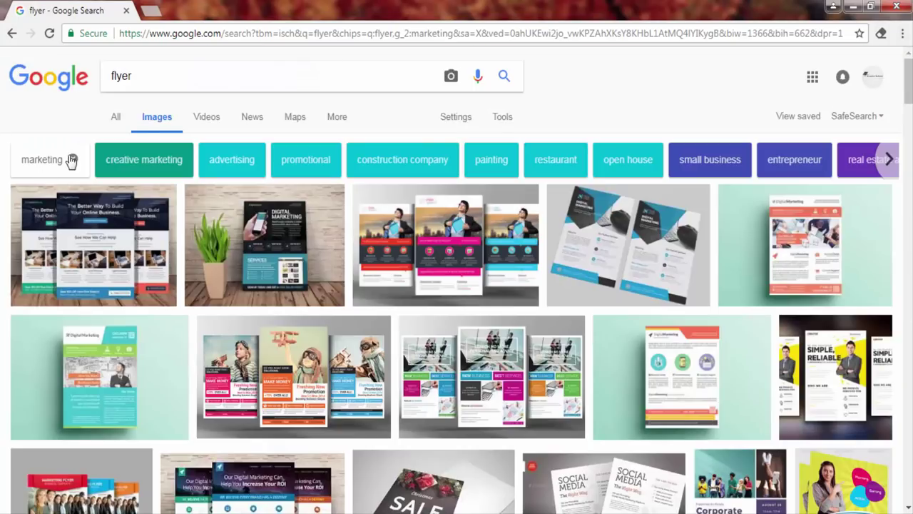
click(73, 159)
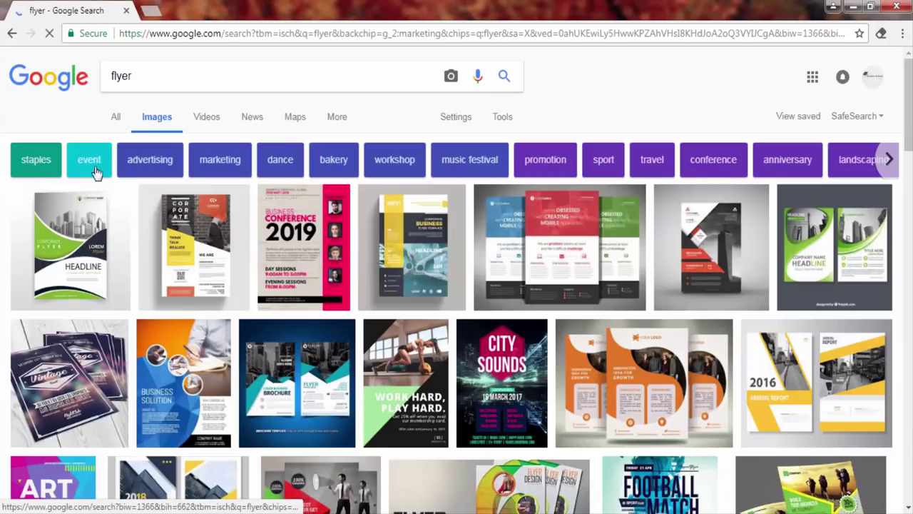
click(93, 171)
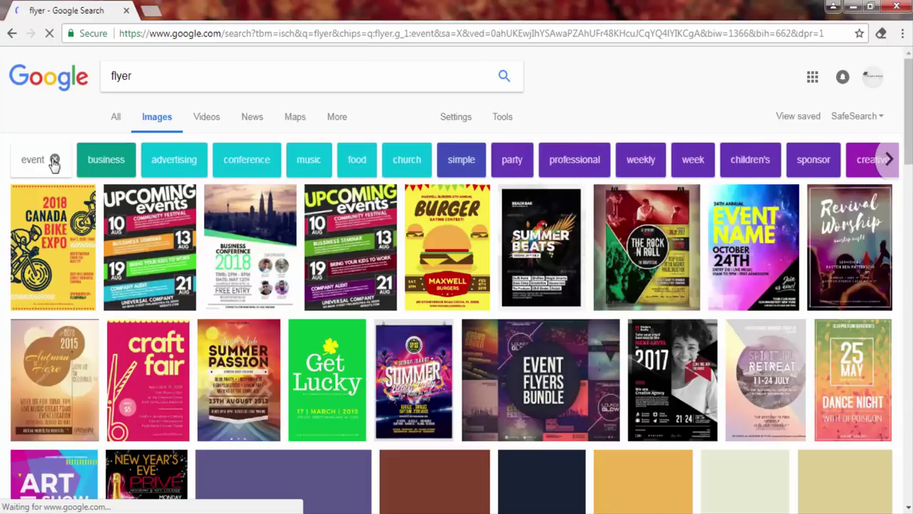
click(56, 159)
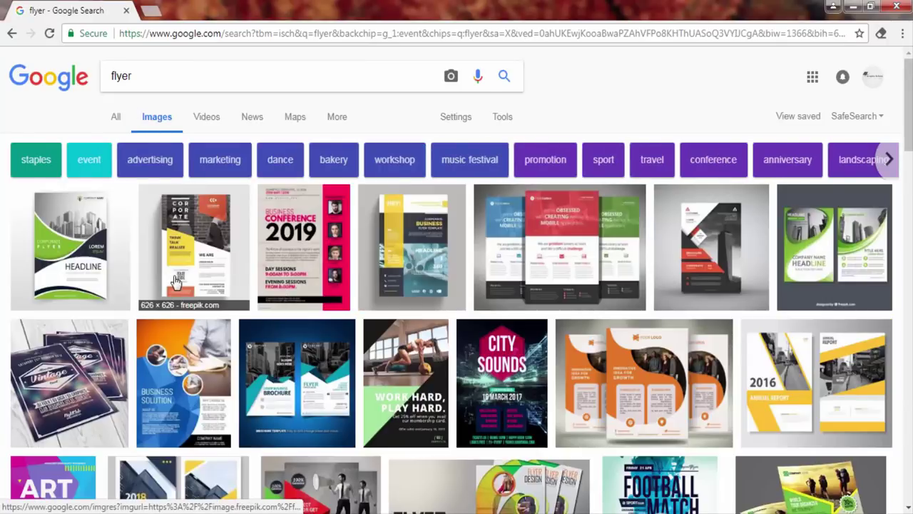
scroll(184, 201, down, 1)
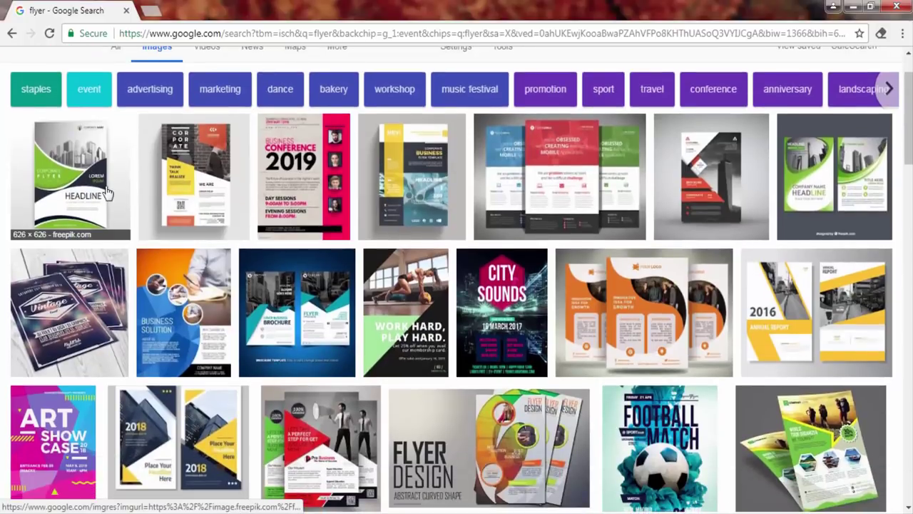
scroll(498, 287, down, 2)
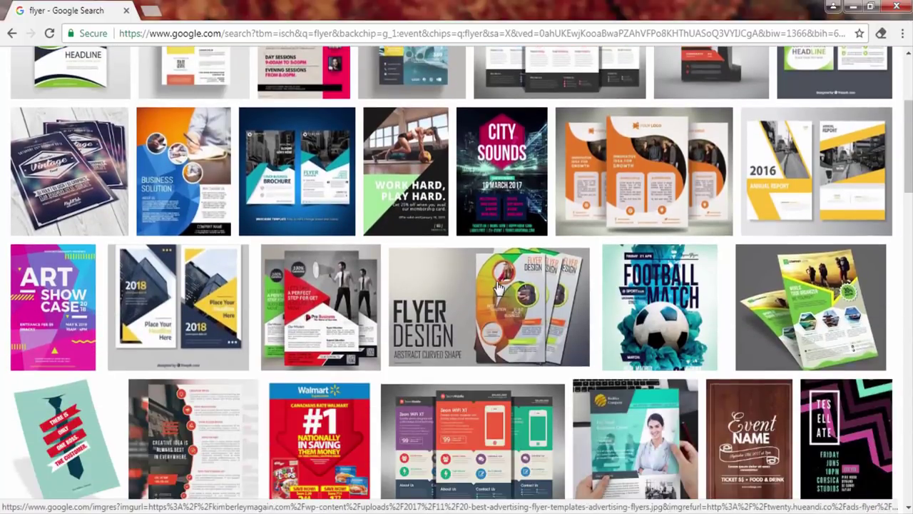
scroll(498, 287, down, 3)
scroll(726, 256, up, 2)
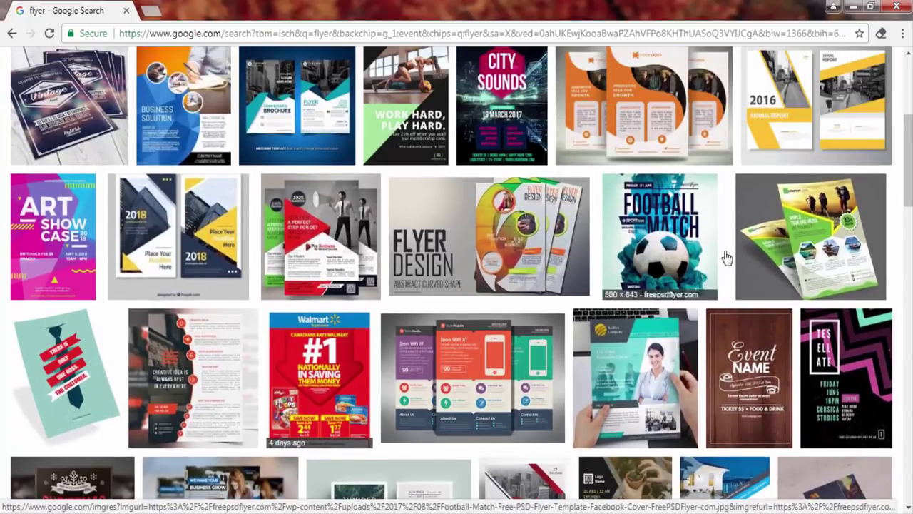
scroll(726, 257, down, 1)
scroll(619, 203, up, 3)
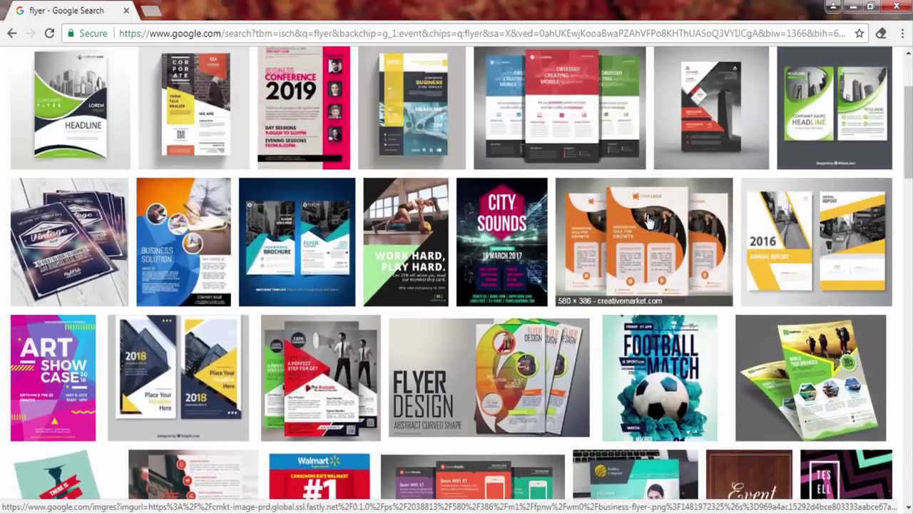
scroll(651, 219, up, 2)
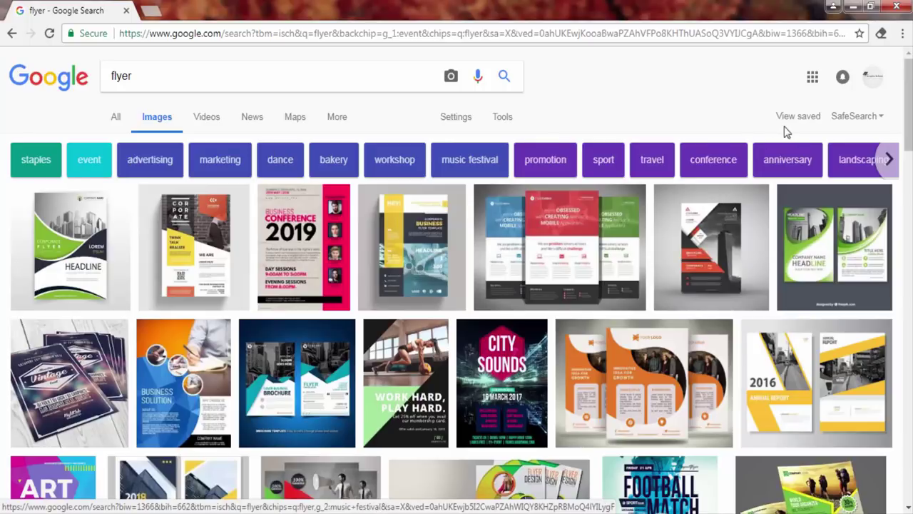
scroll(847, 218, down, 2)
scroll(849, 221, up, 2)
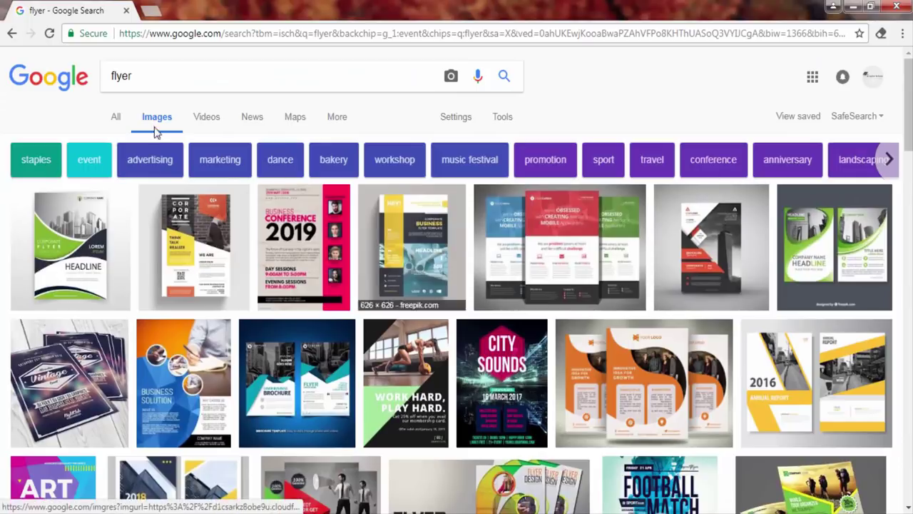
scroll(465, 367, down, 5)
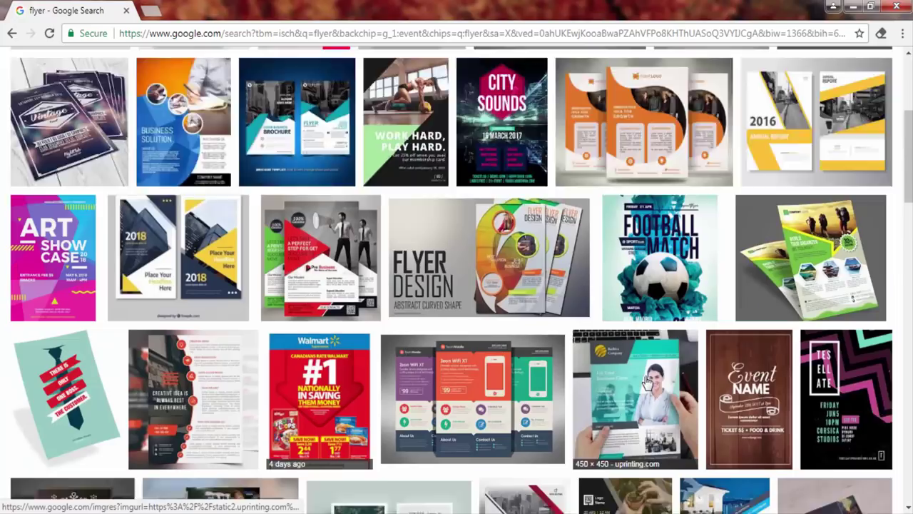
scroll(465, 366, down, 4)
scroll(466, 366, down, 2)
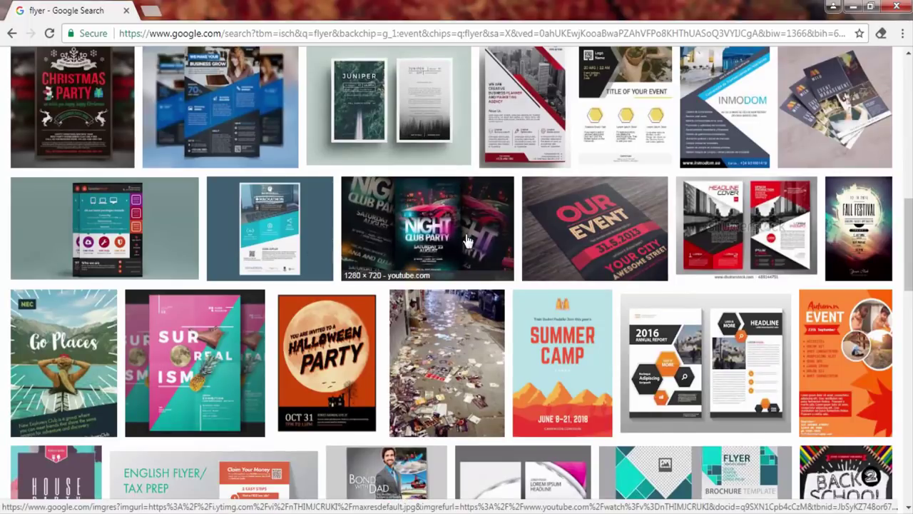
scroll(471, 246, up, 1)
scroll(485, 257, up, 10)
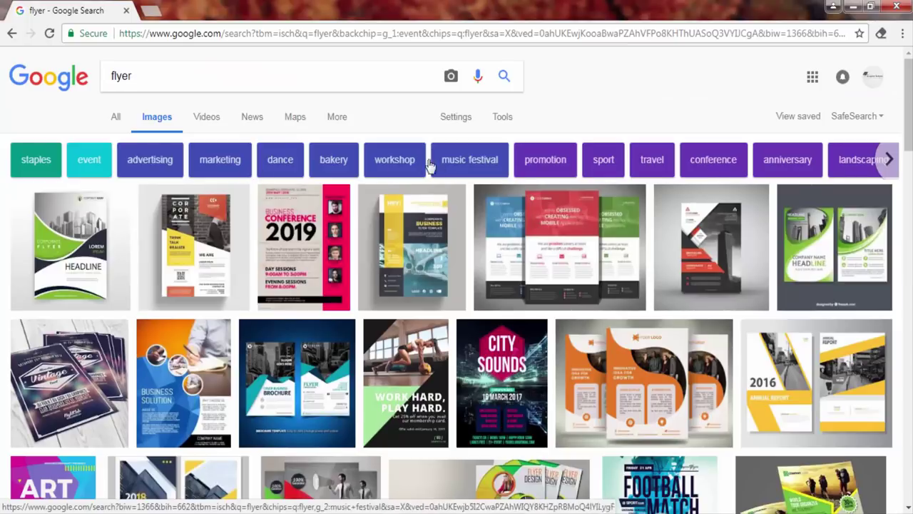
Filter the flyer images to 'nightclub' and browse the nightclub party designs.
click(886, 168)
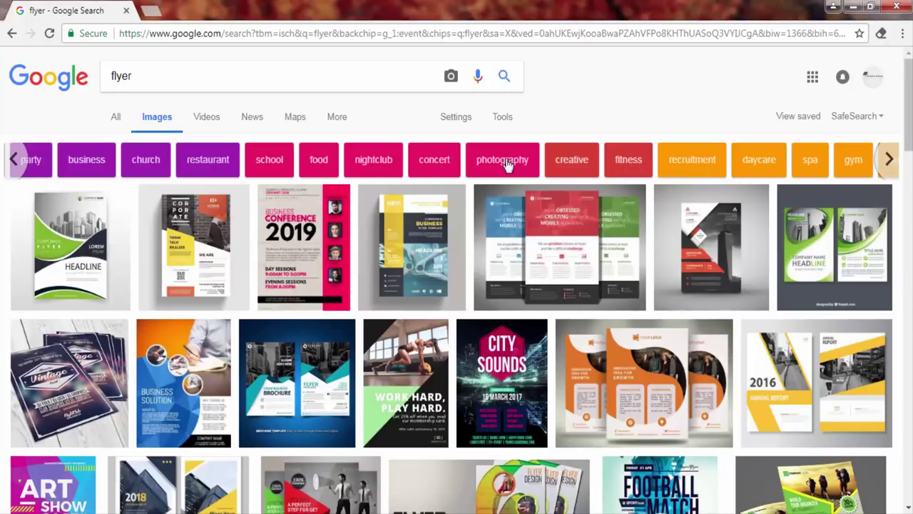
click(376, 160)
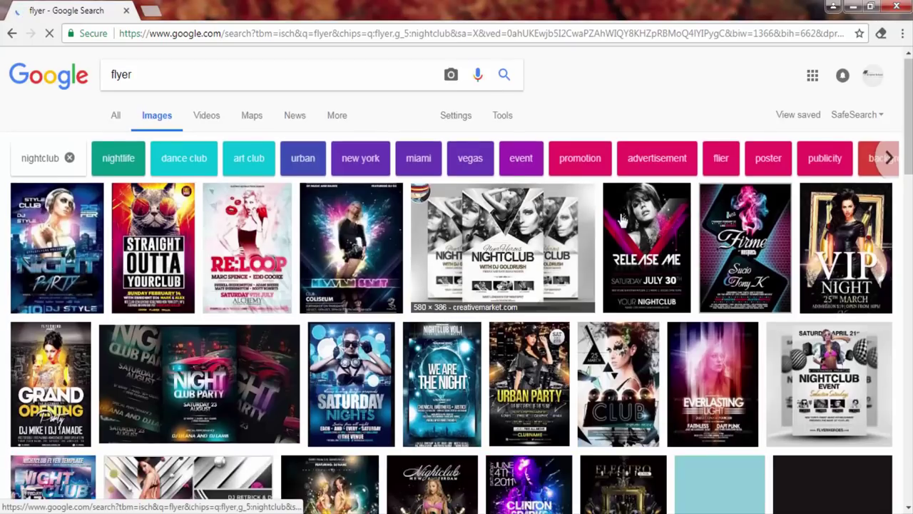
scroll(413, 272, down, 1)
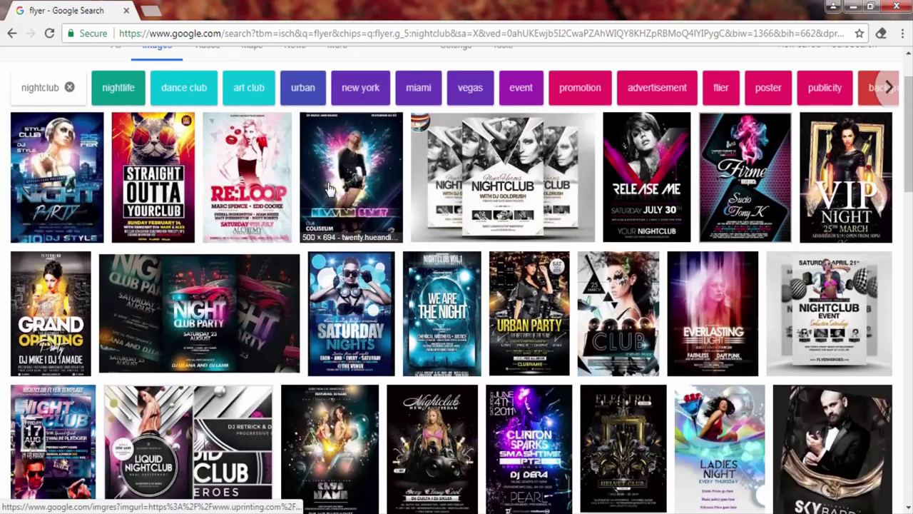
scroll(352, 255, down, 4)
scroll(352, 264, down, 4)
scroll(335, 271, down, 2)
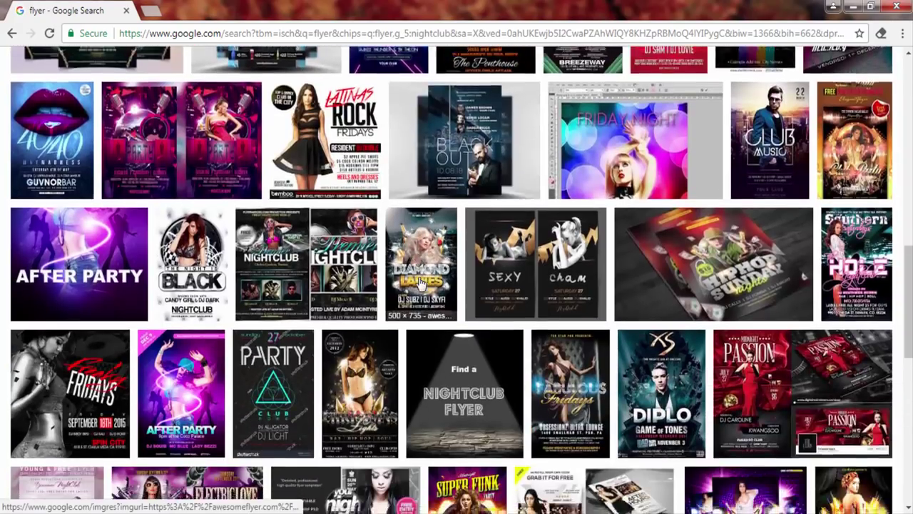
scroll(324, 273, down, 2)
scroll(343, 276, down, 1)
scroll(364, 279, down, 2)
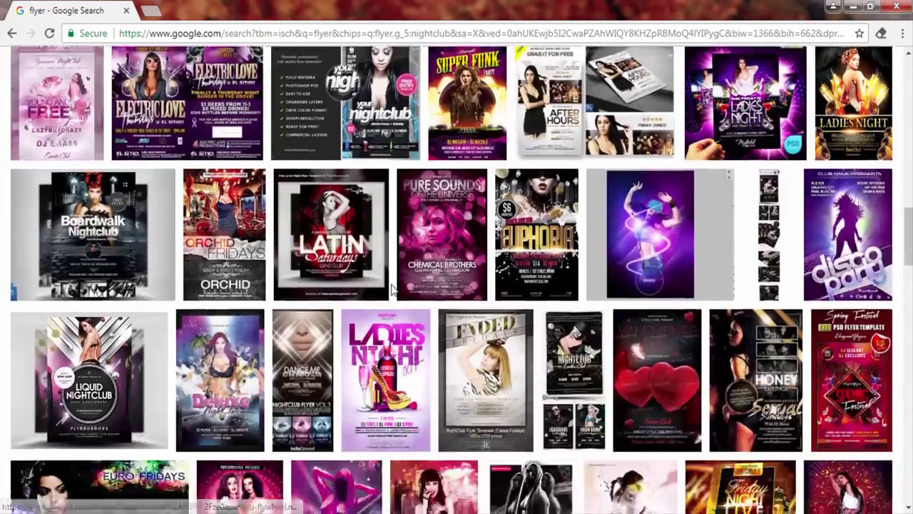
scroll(391, 283, down, 2)
scroll(396, 284, down, 1)
scroll(410, 288, up, 5)
scroll(425, 293, up, 6)
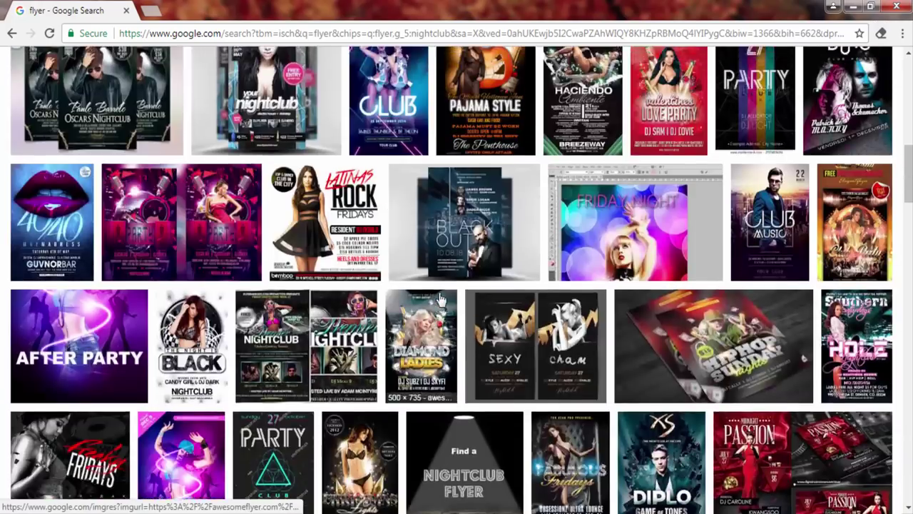
scroll(437, 299, up, 6)
scroll(428, 285, up, 4)
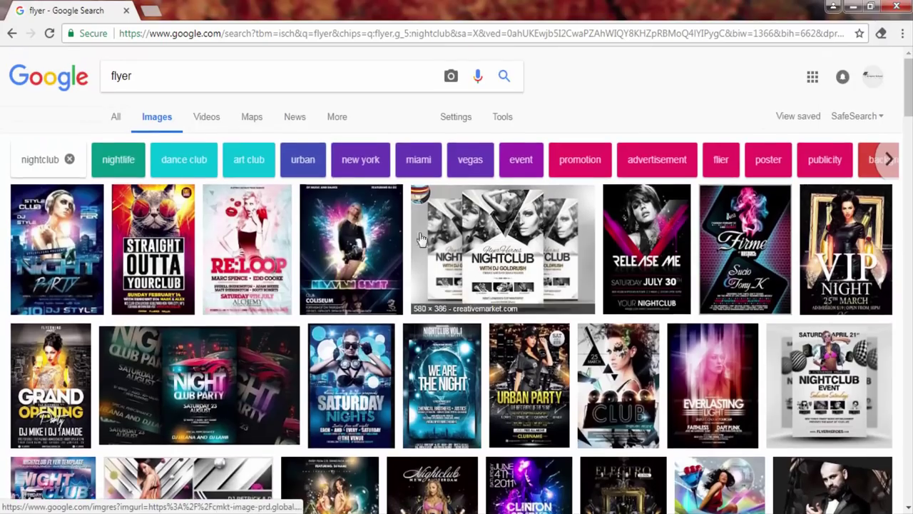
Replace the 'nightclub' filter with the 'gym' filter.
click(68, 159)
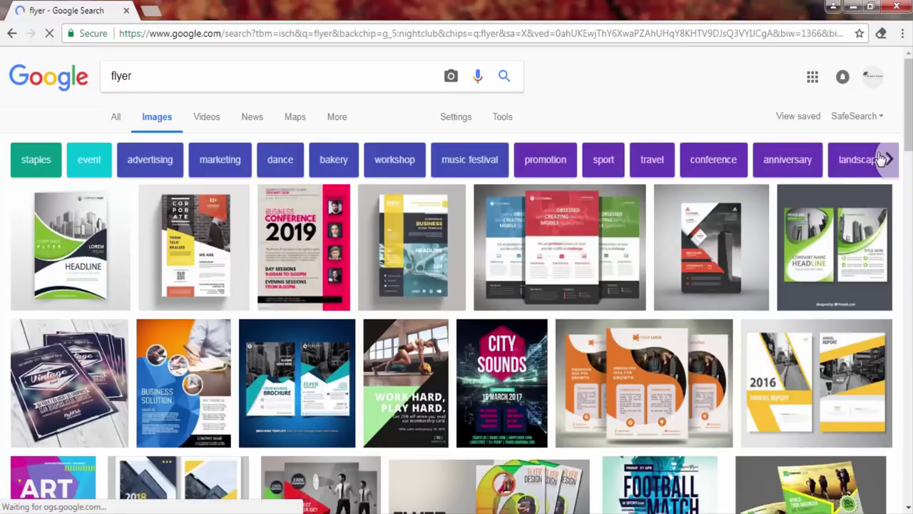
click(883, 158)
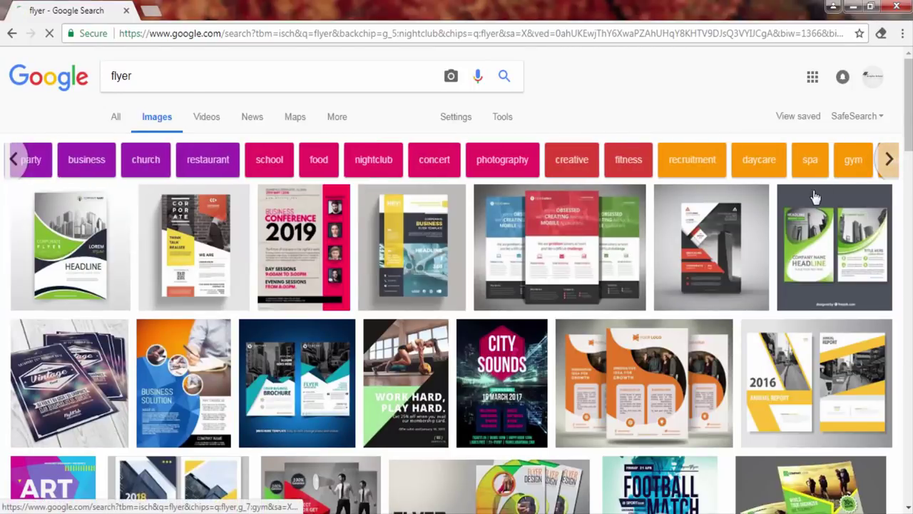
click(853, 163)
Glance through the gym flyer results, then clear the 'gym' filter.
scroll(387, 335, down, 3)
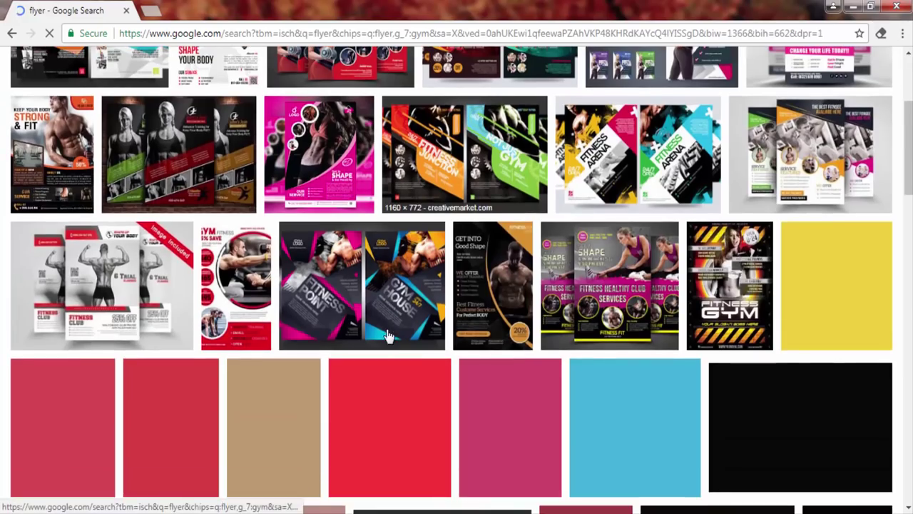
scroll(393, 332, up, 2)
scroll(401, 326, down, 2)
scroll(402, 326, down, 3)
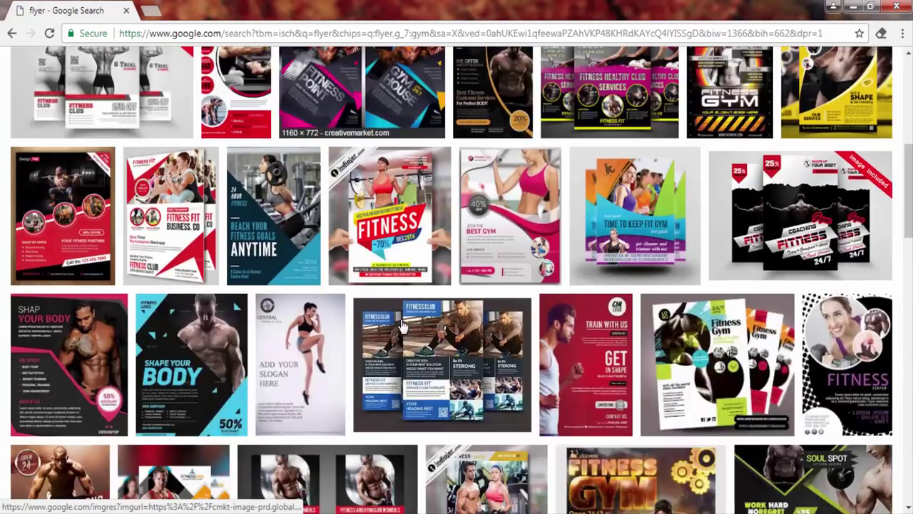
scroll(456, 250, up, 6)
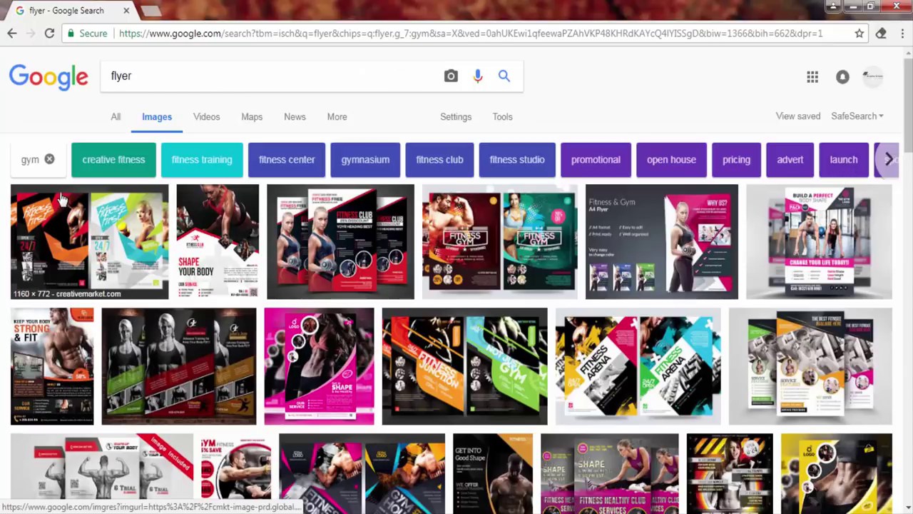
click(49, 159)
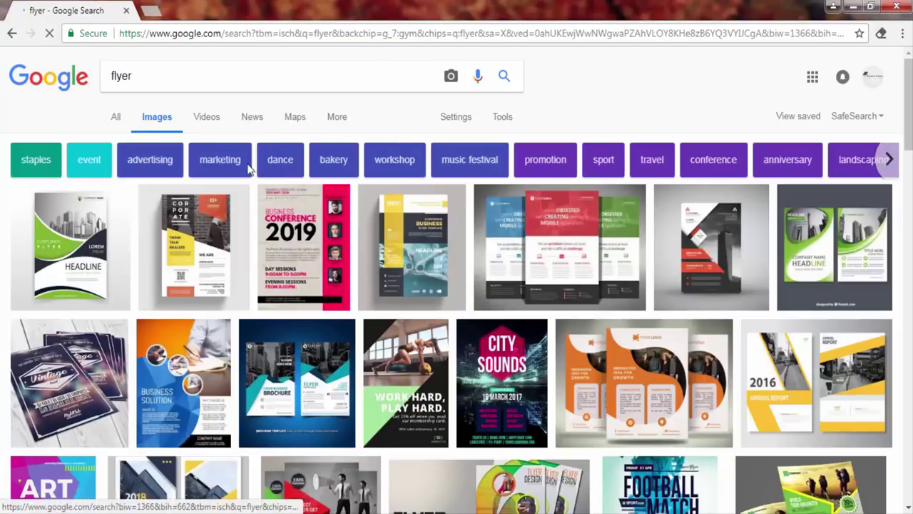
click(287, 167)
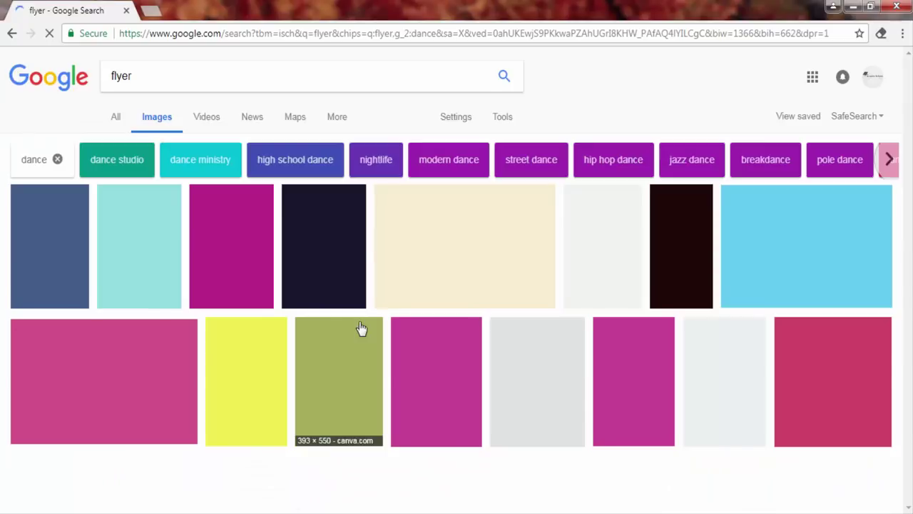
scroll(405, 333, down, 1)
scroll(405, 333, down, 3)
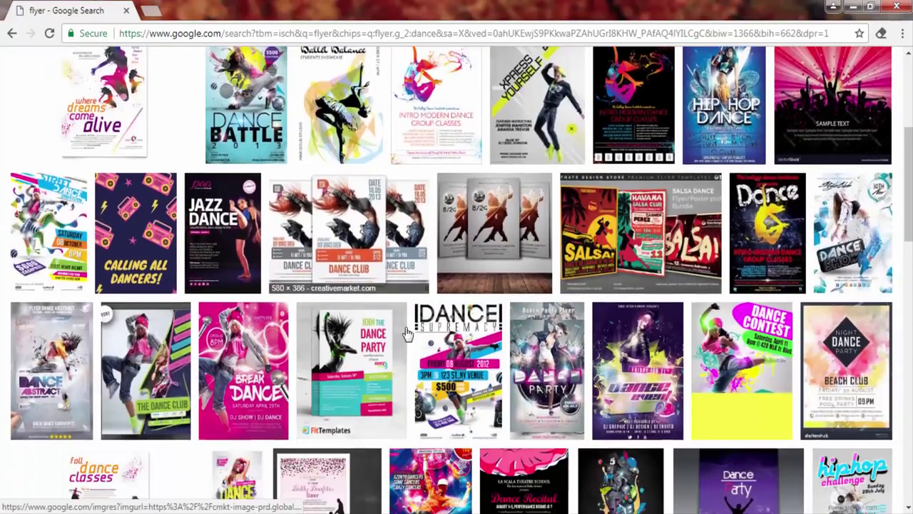
scroll(286, 285, up, 4)
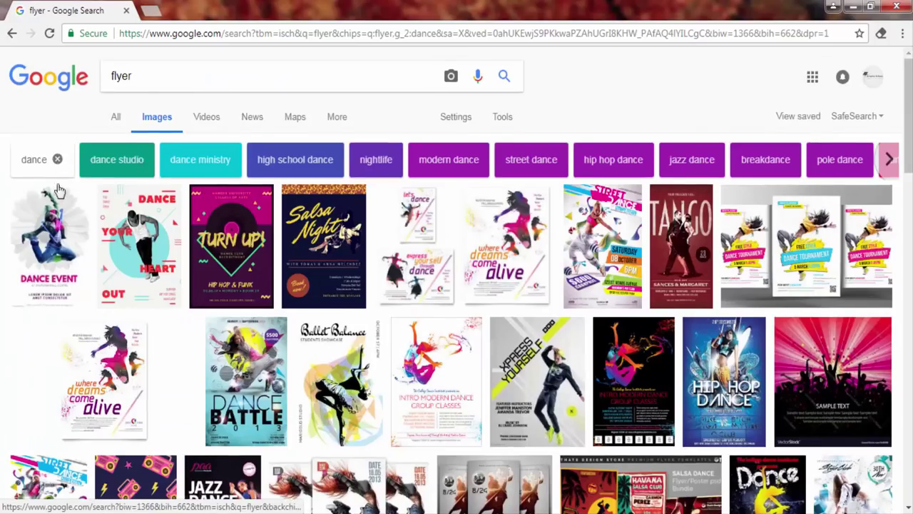
scroll(167, 265, down, 2)
scroll(145, 278, down, 2)
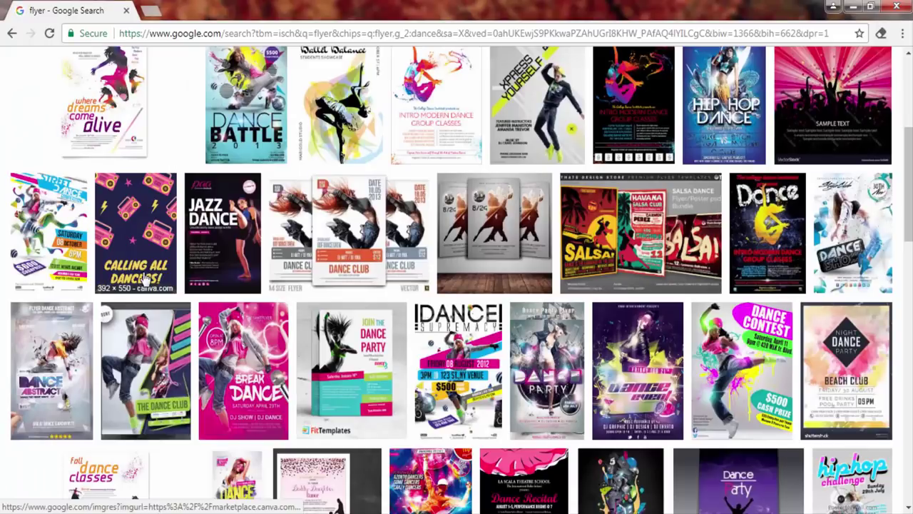
scroll(145, 278, down, 1)
scroll(198, 252, up, 3)
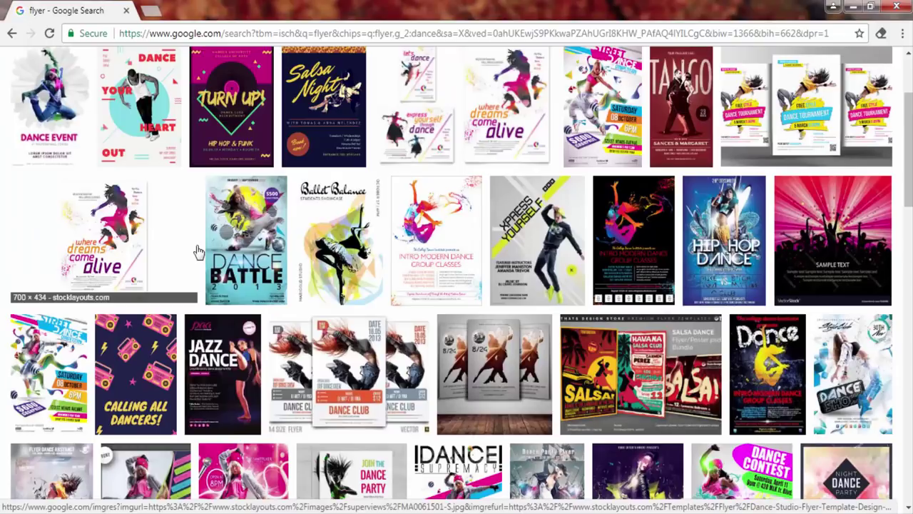
scroll(197, 252, up, 2)
click(57, 159)
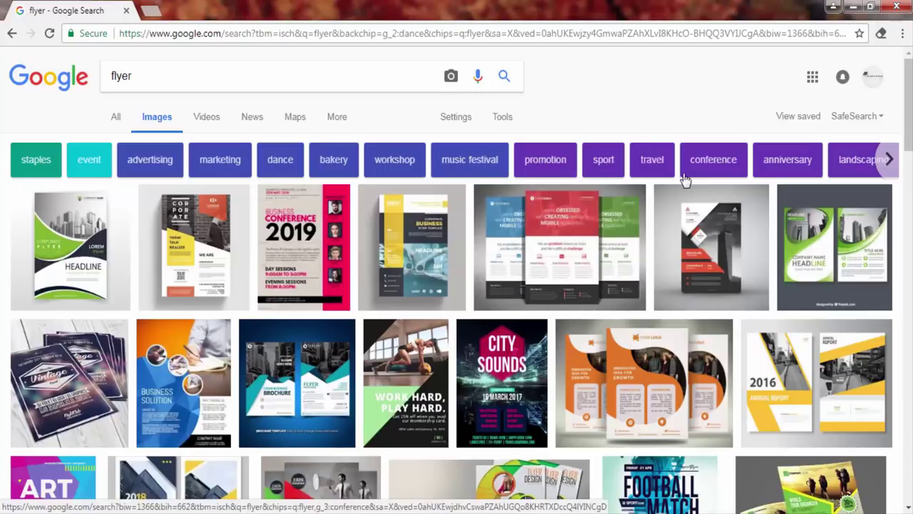
Filter the flyer images to 'travel' and glance at the results.
click(655, 158)
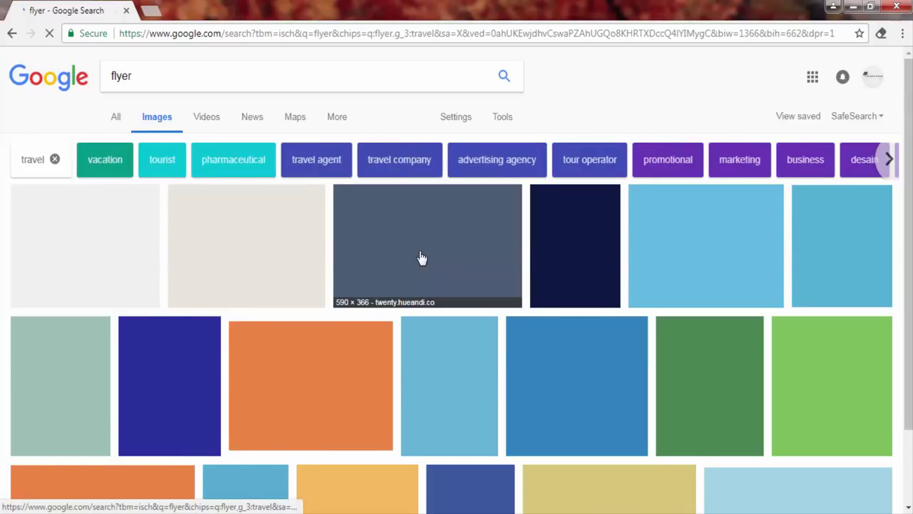
scroll(421, 257, down, 2)
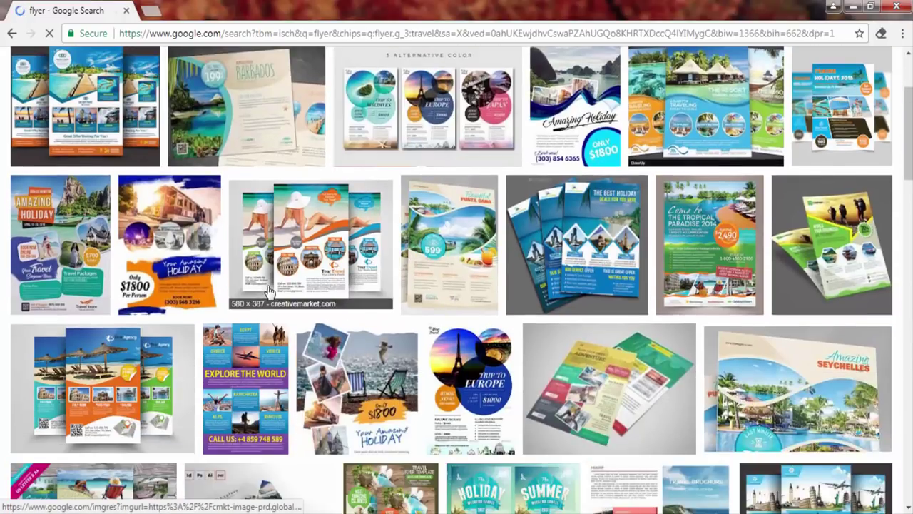
scroll(354, 232, up, 2)
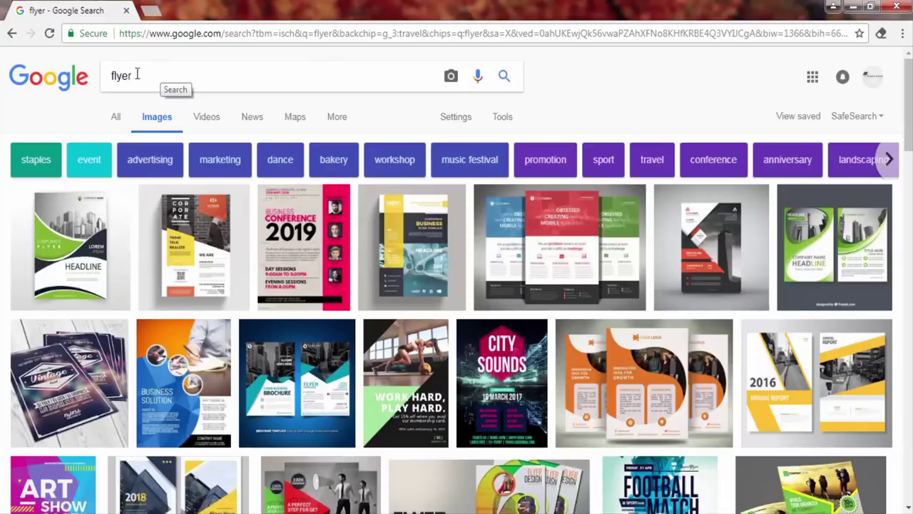
Scroll the topic suggestions and switch the filter to 'winter'.
click(891, 159)
click(890, 160)
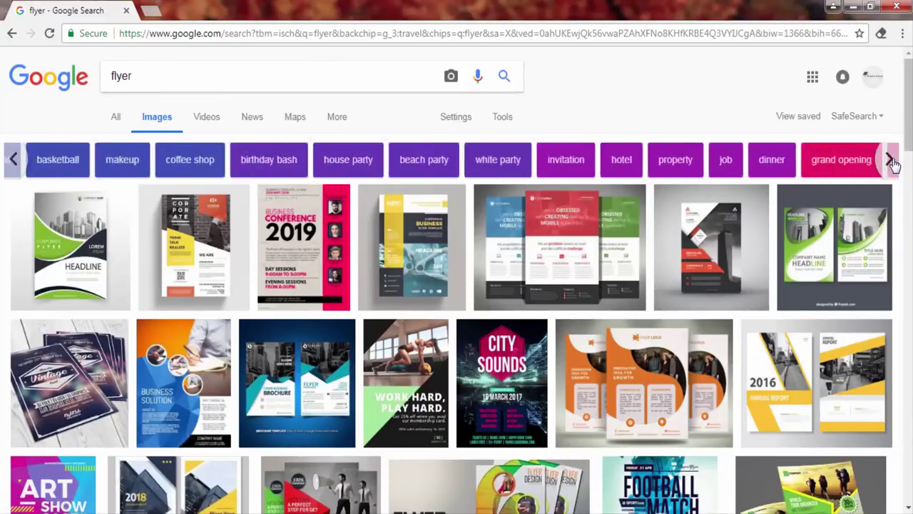
click(891, 160)
click(891, 160)
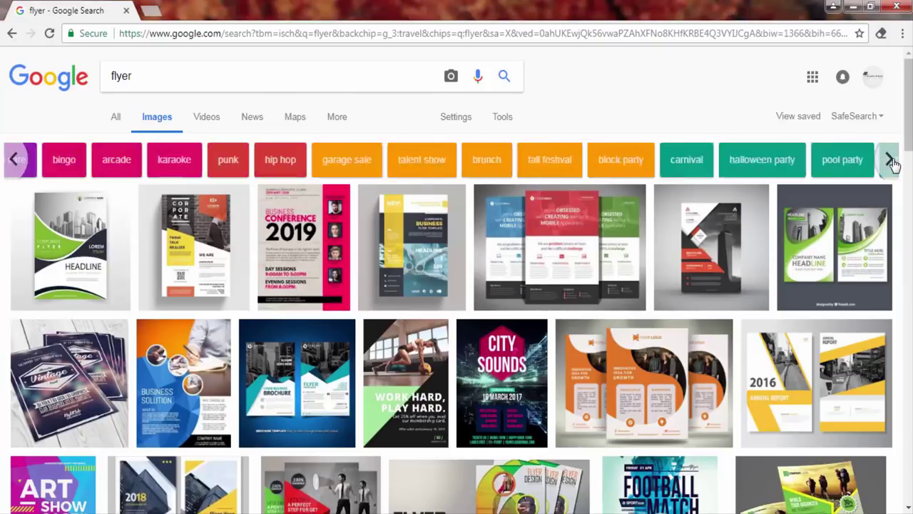
click(892, 161)
click(891, 161)
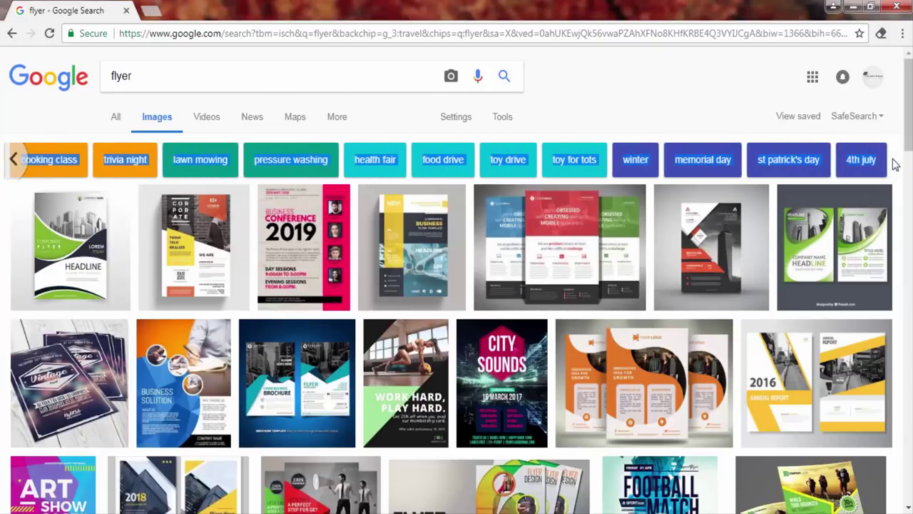
click(902, 165)
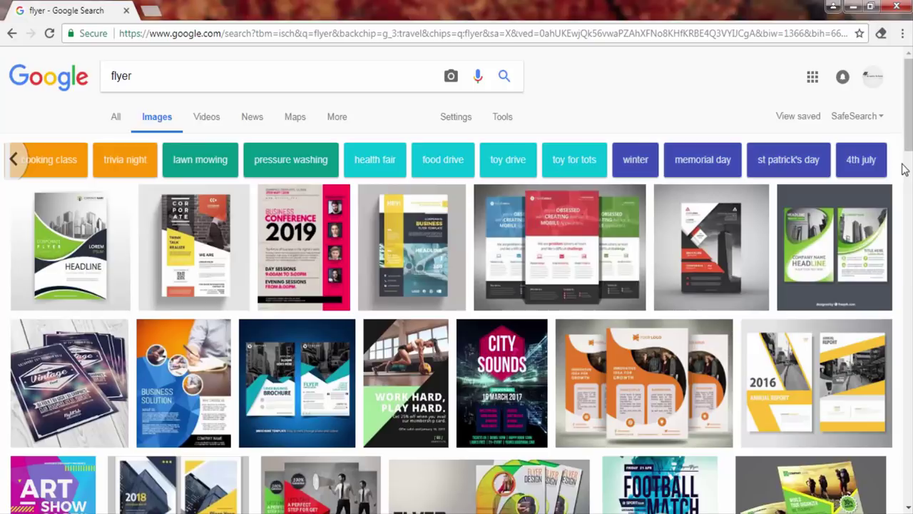
click(631, 165)
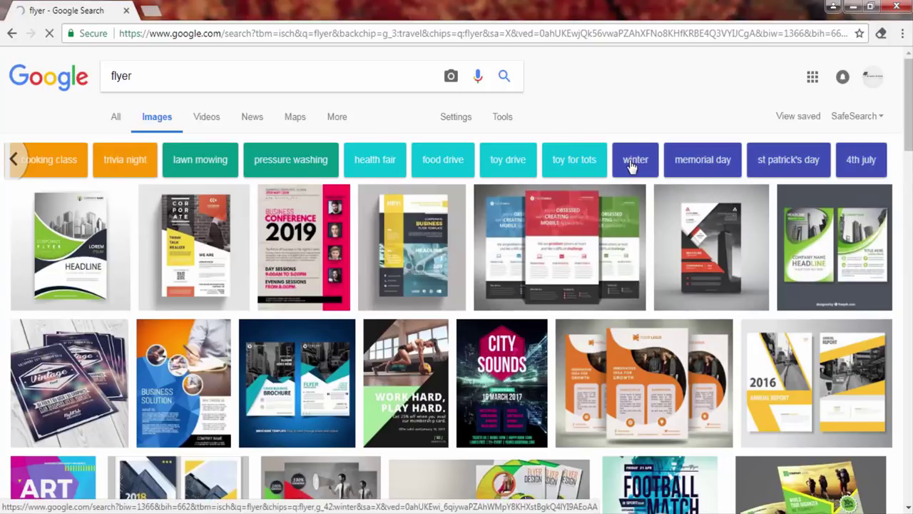
Browse the winter flyer designs like Winter Festival and Winter Party.
scroll(548, 243, down, 1)
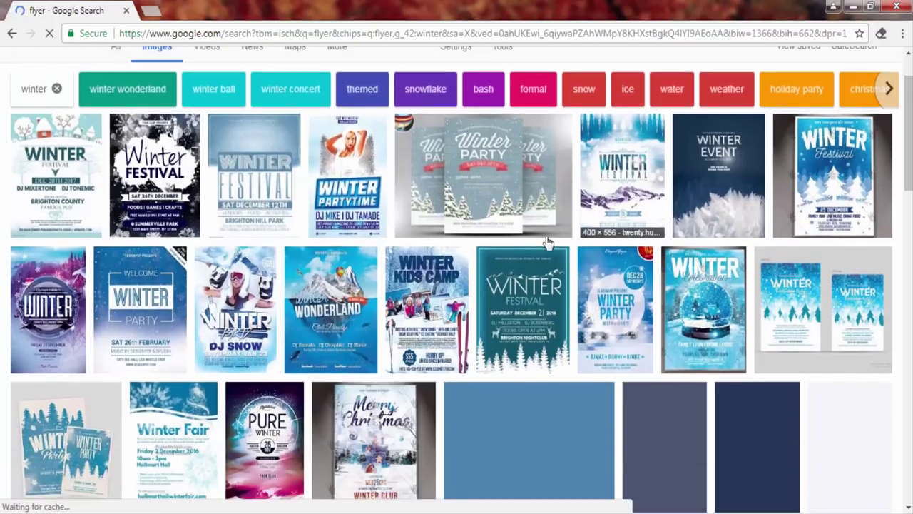
scroll(548, 242, down, 1)
scroll(548, 243, down, 2)
scroll(561, 311, down, 2)
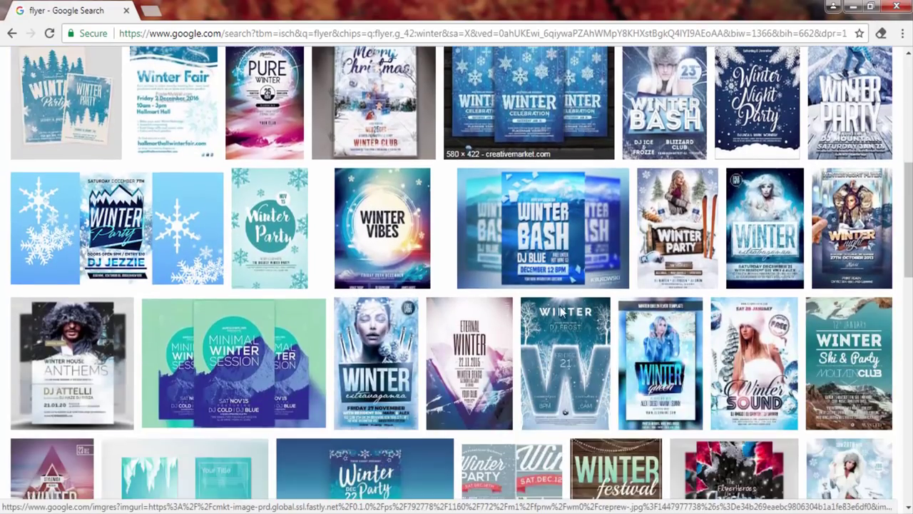
scroll(561, 312, down, 2)
scroll(428, 236, up, 8)
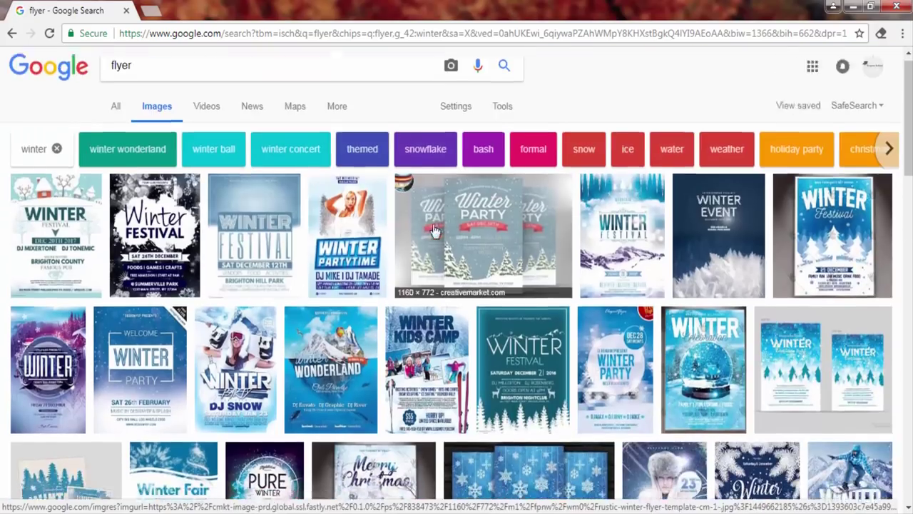
scroll(433, 230, down, 5)
scroll(499, 229, down, 2)
scroll(599, 229, down, 3)
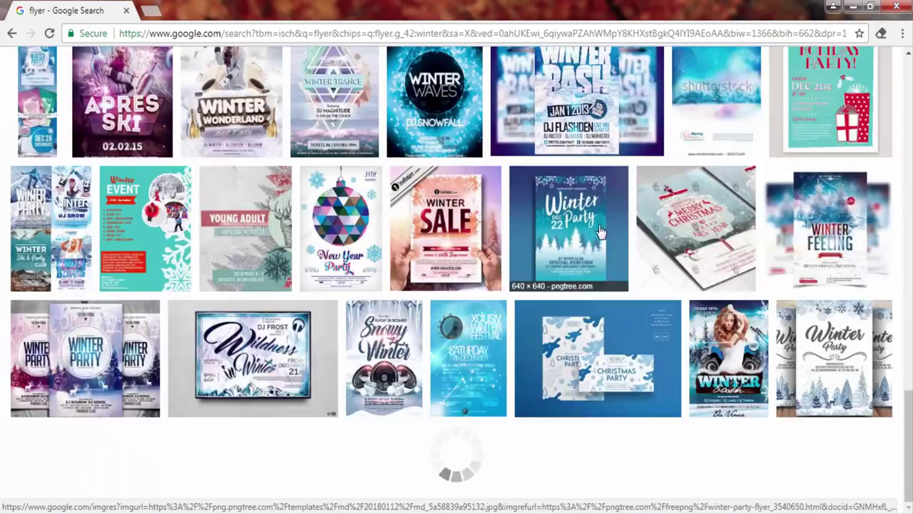
scroll(600, 229, up, 5)
scroll(428, 242, up, 8)
scroll(428, 246, up, 1)
scroll(421, 248, down, 4)
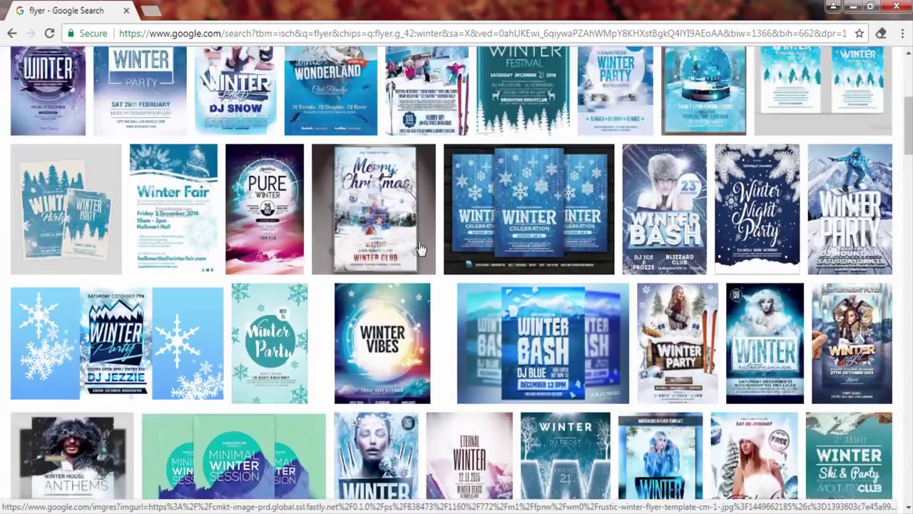
scroll(420, 249, down, 2)
scroll(313, 274, down, 5)
scroll(499, 274, down, 5)
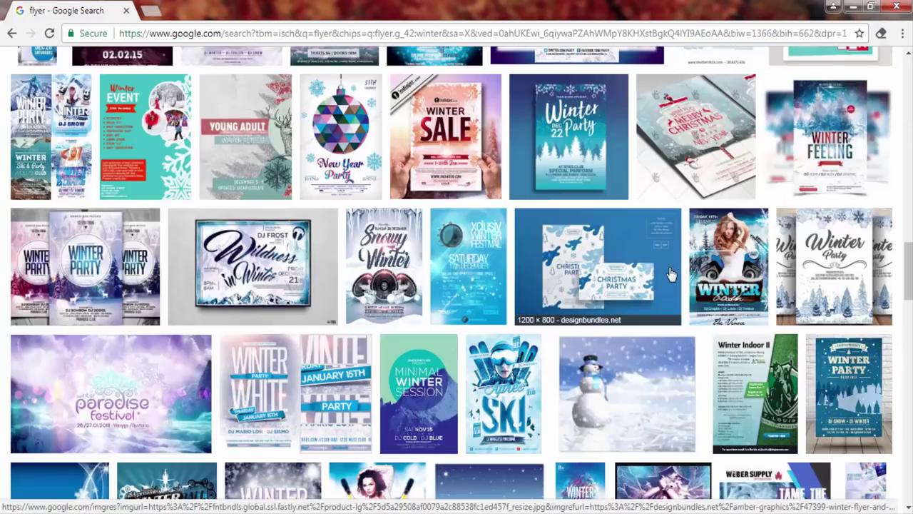
scroll(670, 273, up, 4)
scroll(671, 274, up, 4)
scroll(670, 274, up, 4)
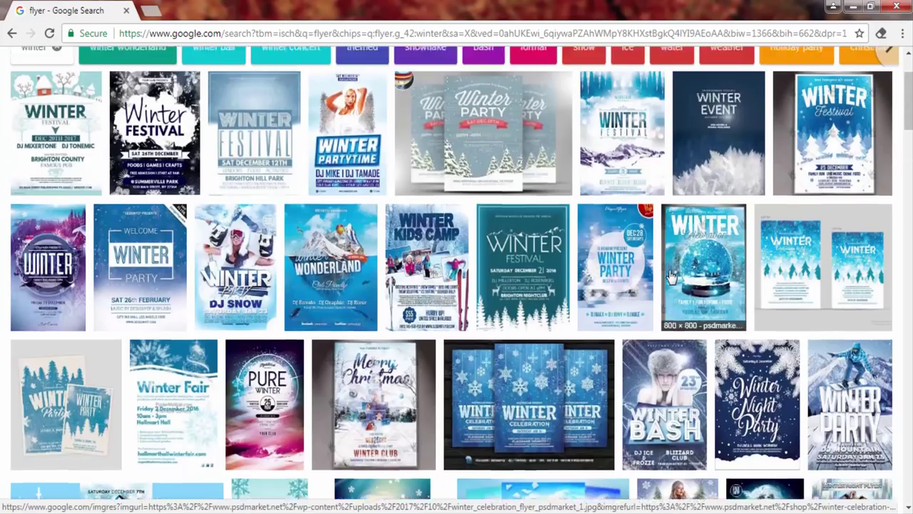
scroll(669, 275, up, 2)
scroll(671, 274, down, 4)
scroll(571, 256, down, 4)
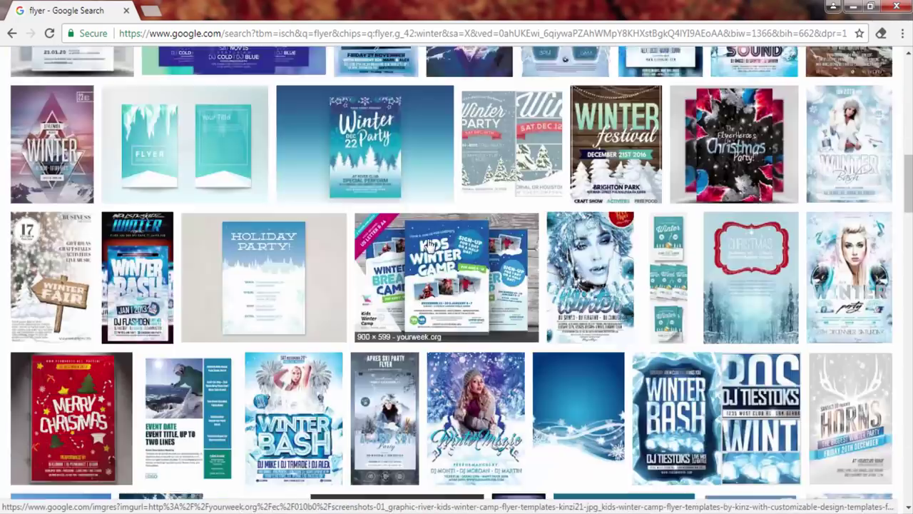
scroll(448, 241, down, 4)
scroll(448, 241, down, 3)
scroll(448, 241, down, 1)
scroll(448, 240, up, 1)
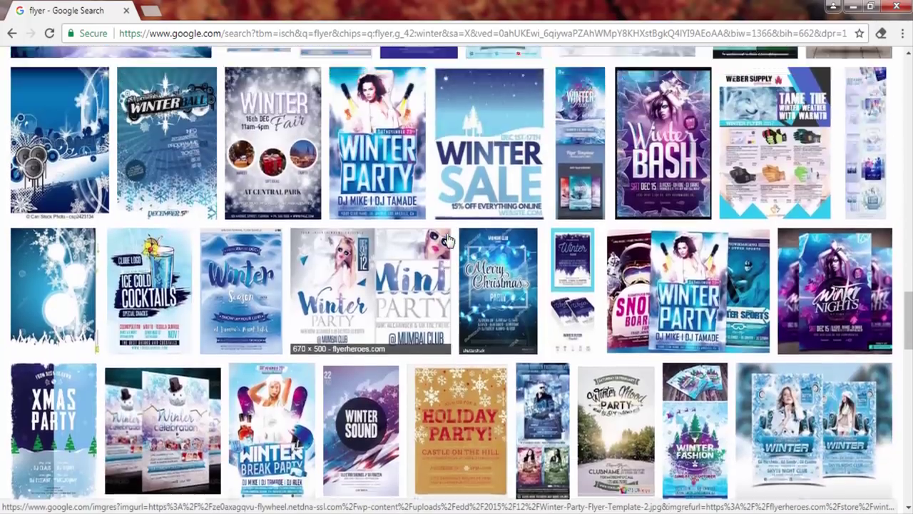
scroll(448, 239, up, 7)
scroll(448, 241, up, 4)
scroll(448, 241, up, 4)
scroll(448, 241, up, 3)
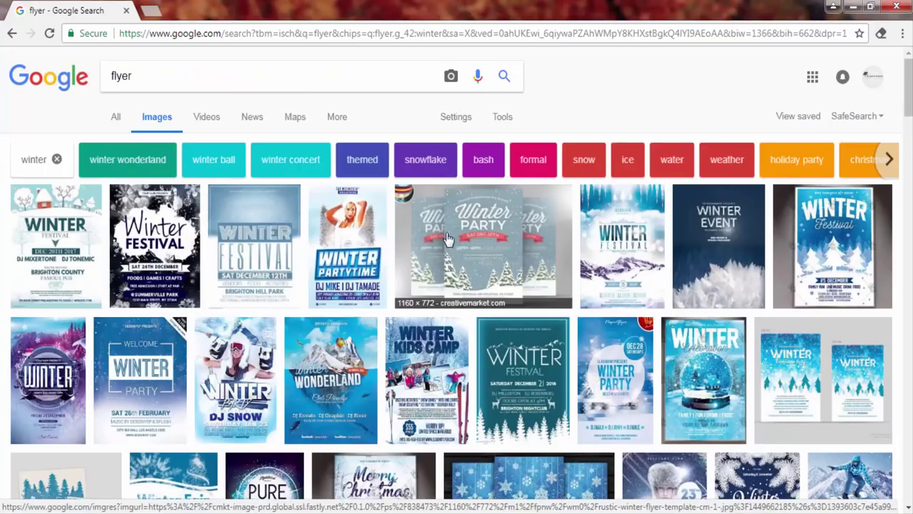
Clear the 'winter' filter and minimize Chrome to show the desktop.
click(56, 159)
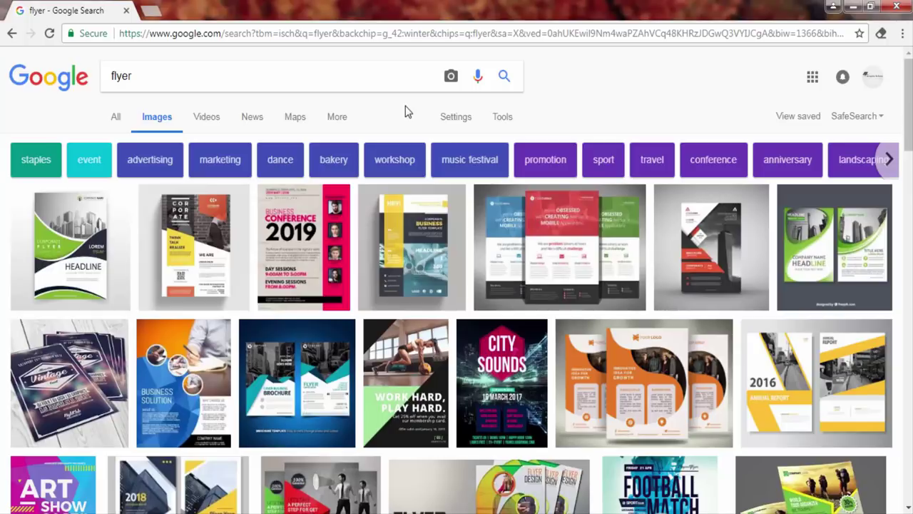
click(856, 6)
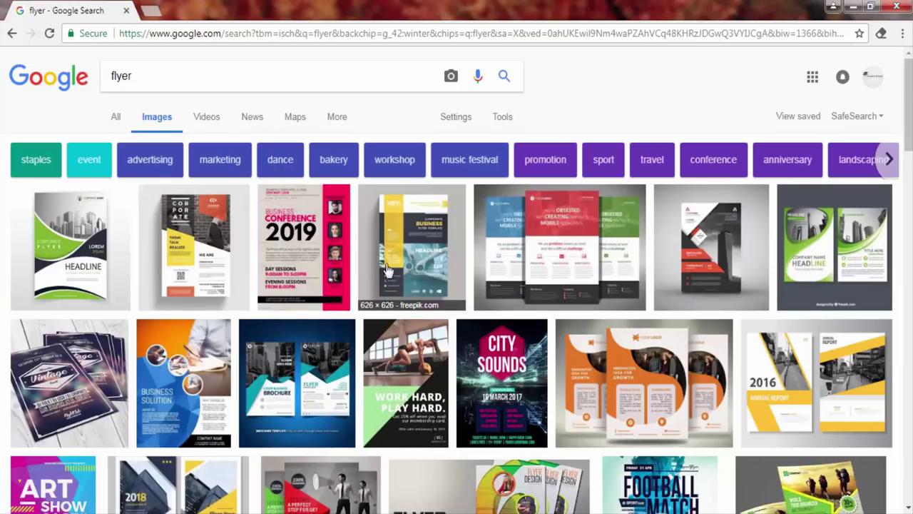
Browse the flyer results and narrow them to 'advertising' flyers.
scroll(370, 266, down, 2)
scroll(369, 266, down, 3)
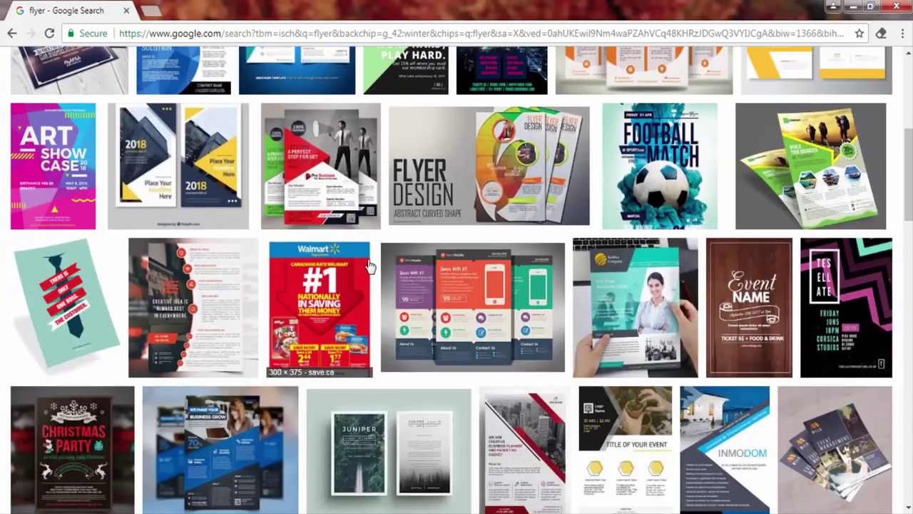
scroll(370, 267, up, 5)
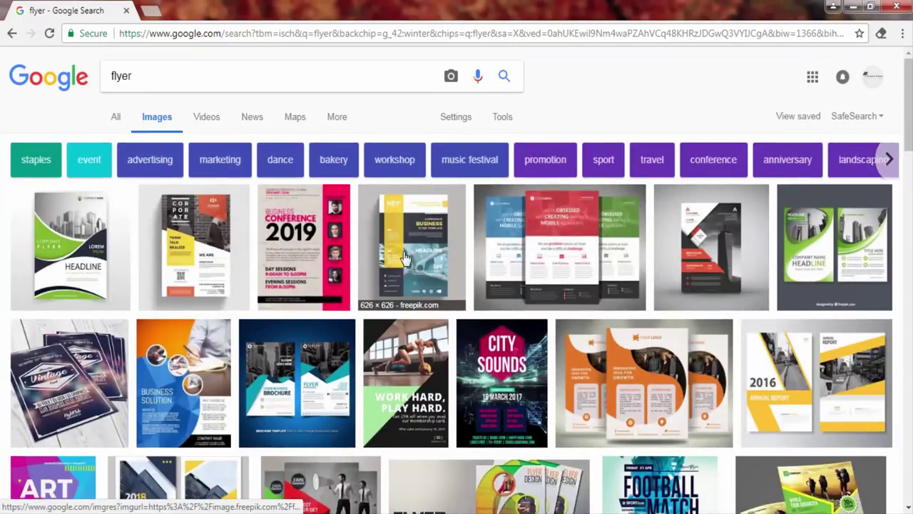
scroll(618, 243, down, 3)
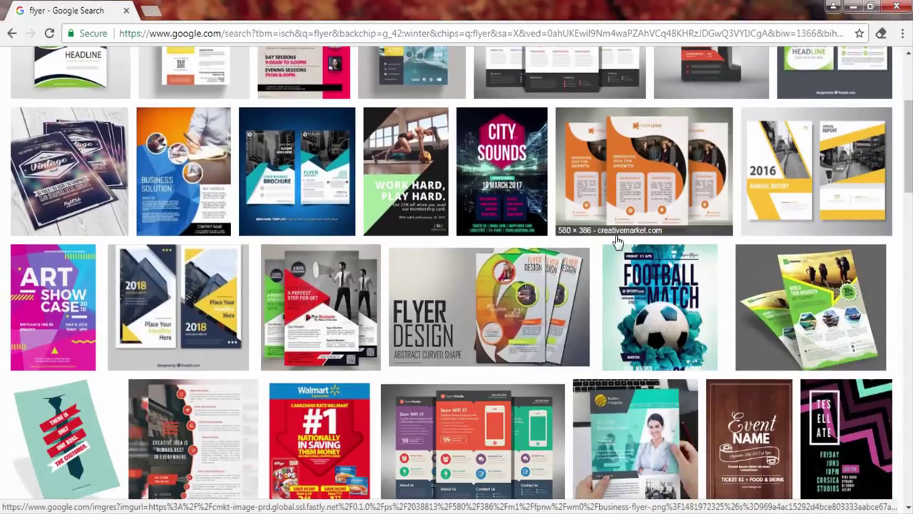
scroll(617, 242, up, 3)
scroll(618, 242, down, 1)
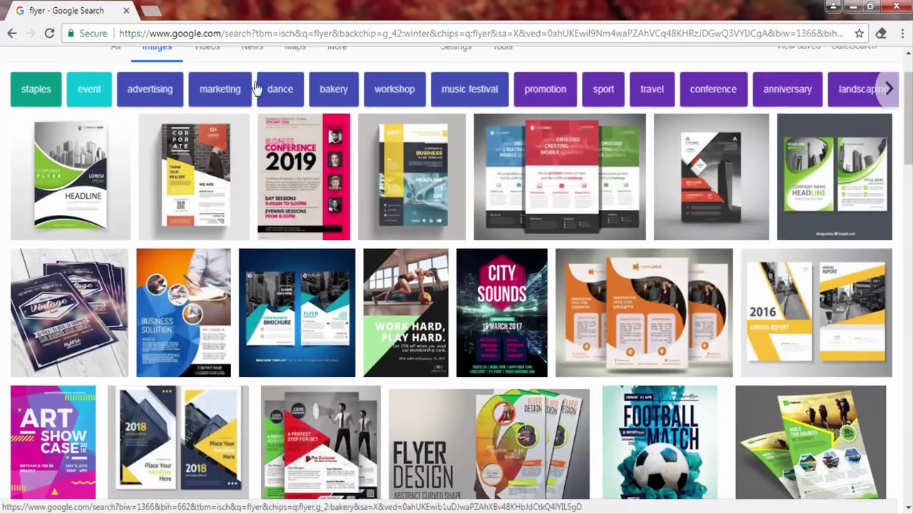
click(121, 92)
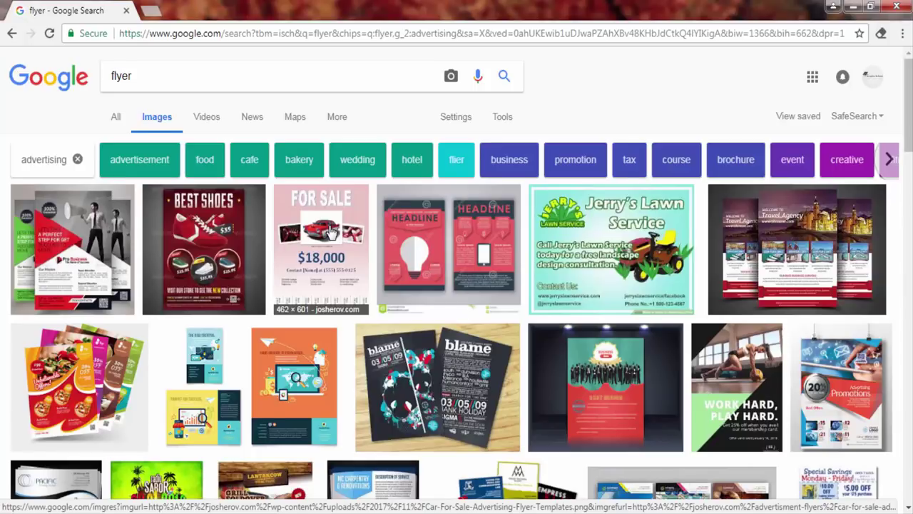
Preview the MC Carpentry flyer, then minimize Chrome.
scroll(332, 236, down, 4)
click(335, 299)
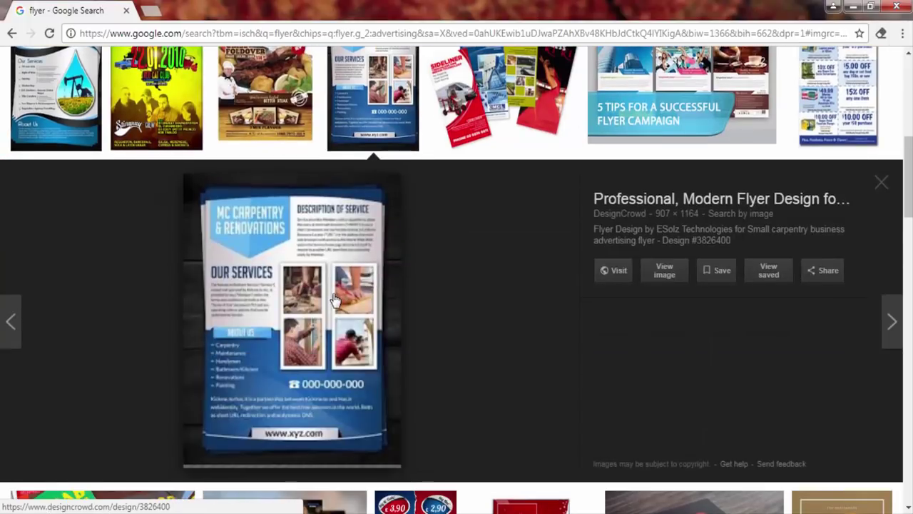
click(848, 7)
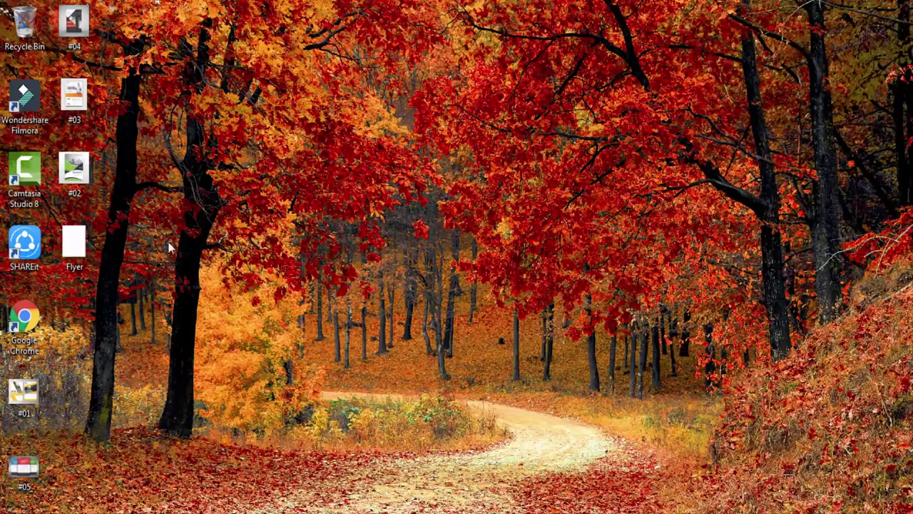
View the desktop Flyer bleed template in Photo Viewer, zoomed to its top edge, then close it.
double_click(74, 242)
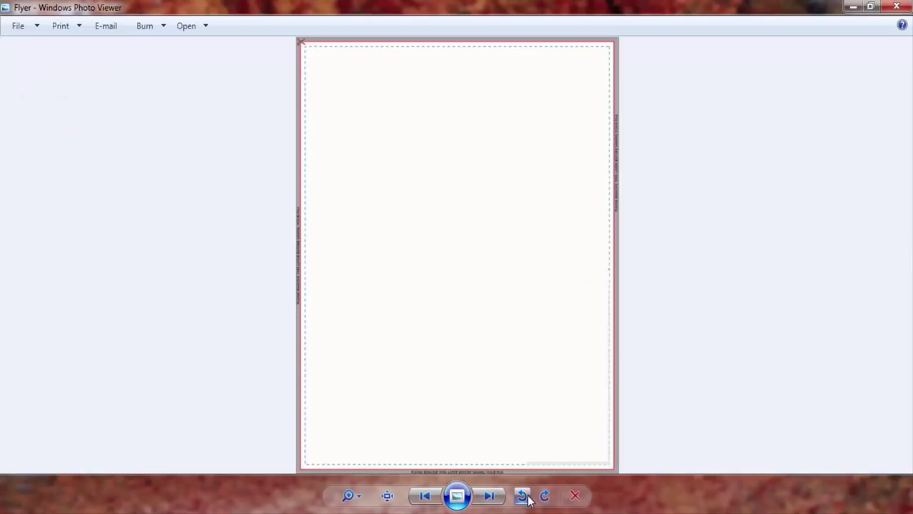
scroll(345, 71, up, 2)
scroll(344, 51, up, 2)
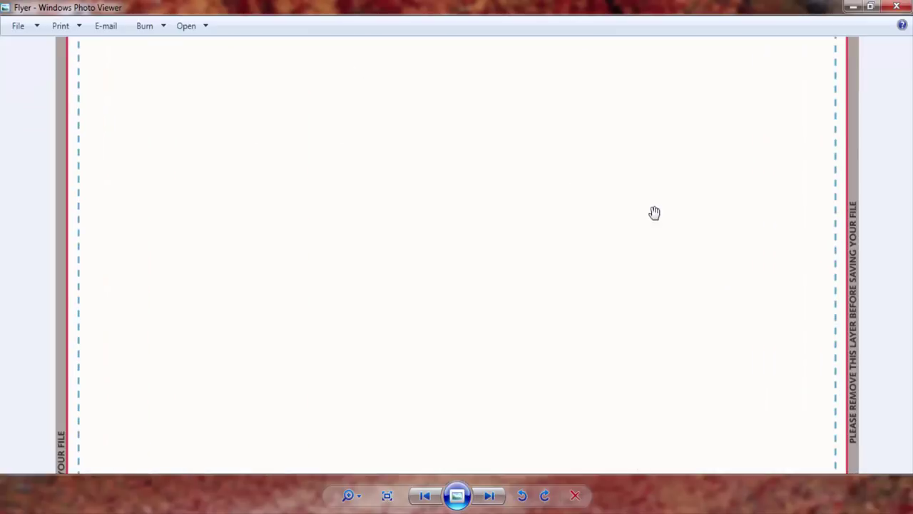
drag(654, 212, 685, 371)
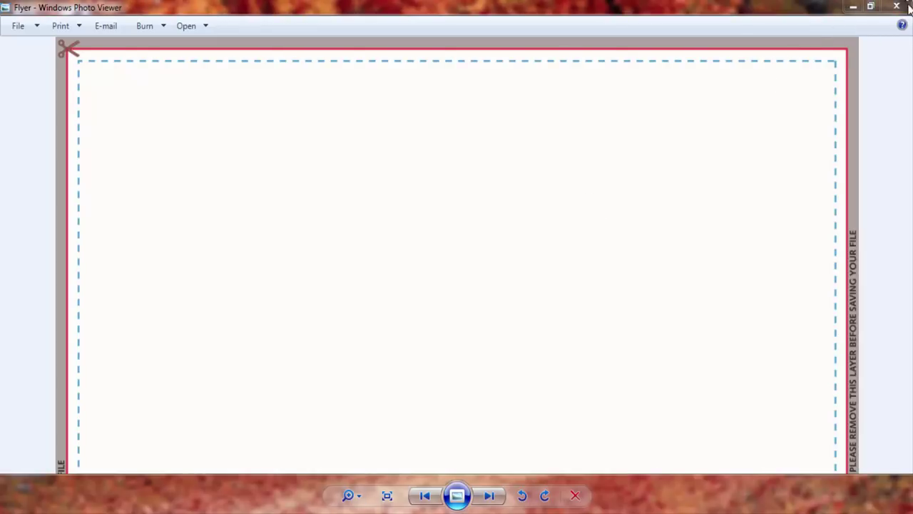
click(896, 6)
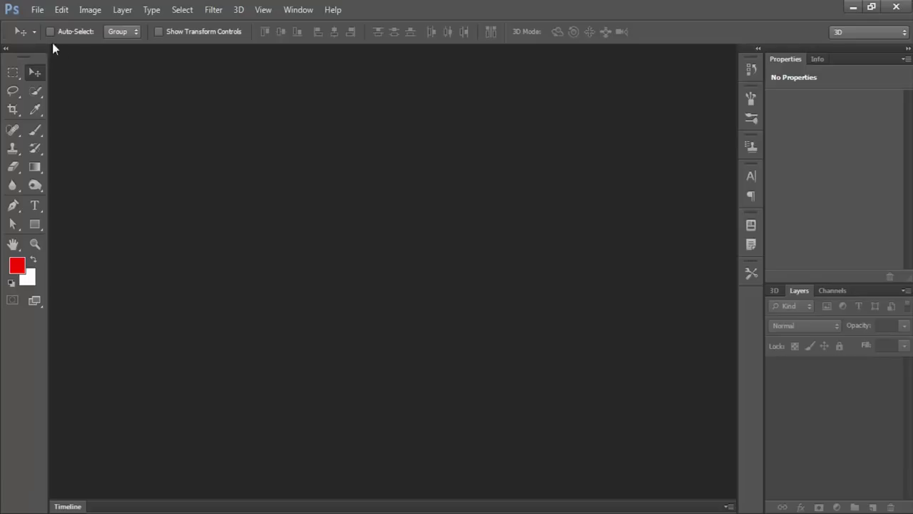
Start a new document with the U.S. Paper preset at 8.5 x 11 inches.
click(39, 10)
click(51, 27)
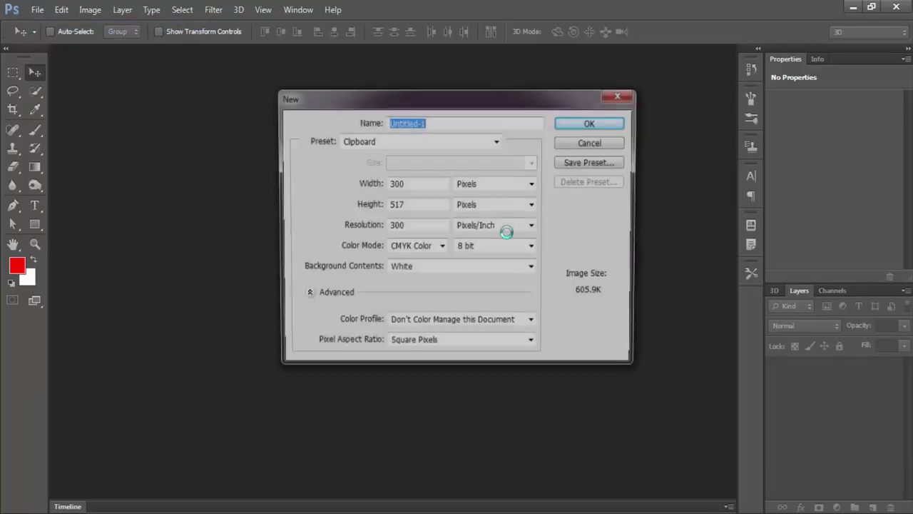
click(410, 140)
click(407, 187)
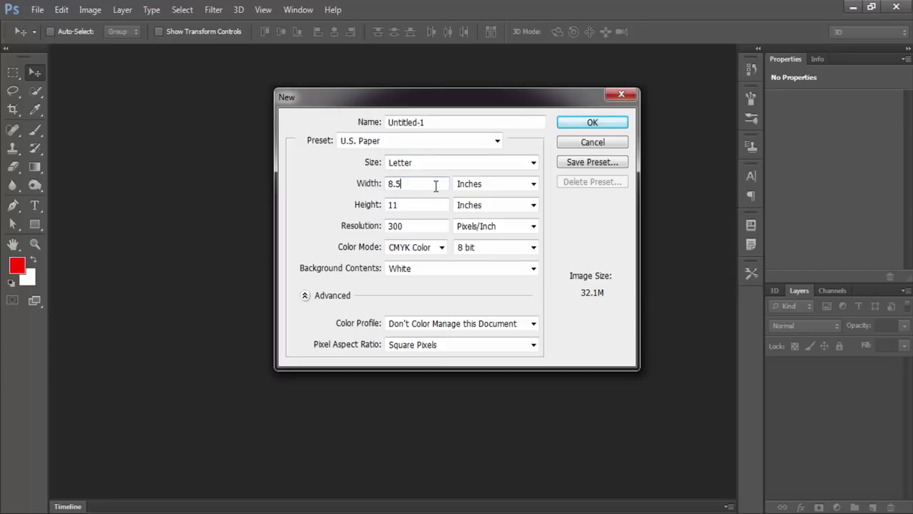
drag(435, 185, 385, 184)
click(363, 187)
click(432, 207)
double_click(433, 206)
Keep 300 pixels/inch resolution and CMYK Color mode, and create the document.
drag(418, 227, 354, 234)
click(422, 226)
click(431, 249)
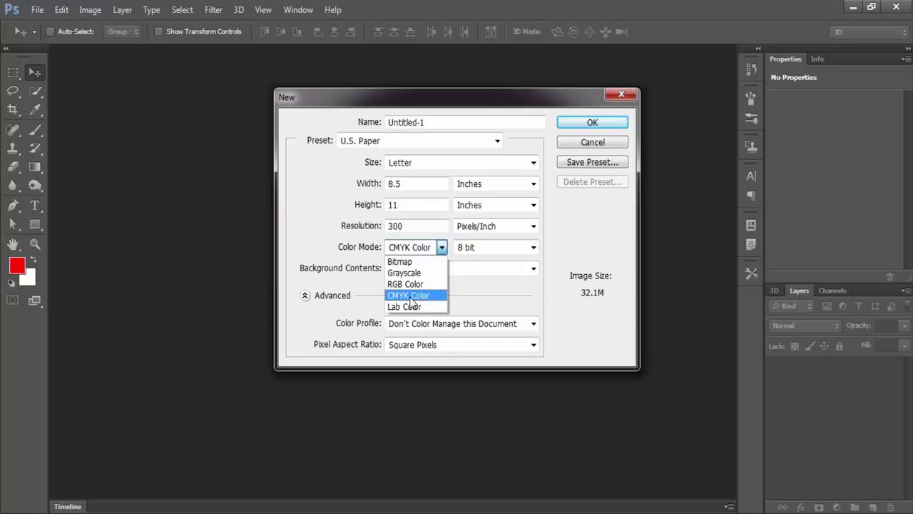
click(411, 297)
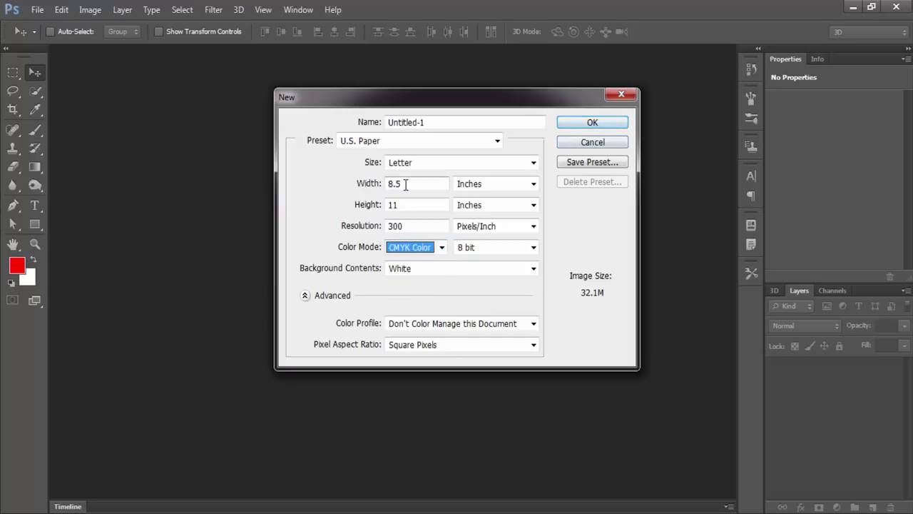
click(598, 124)
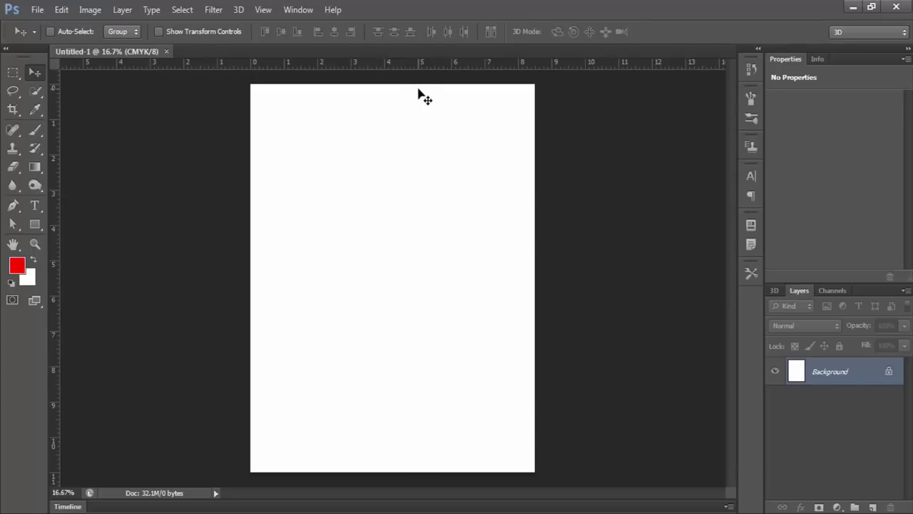
Close the current blank document and start a new document with Ctrl+N.
click(167, 51)
key(u)
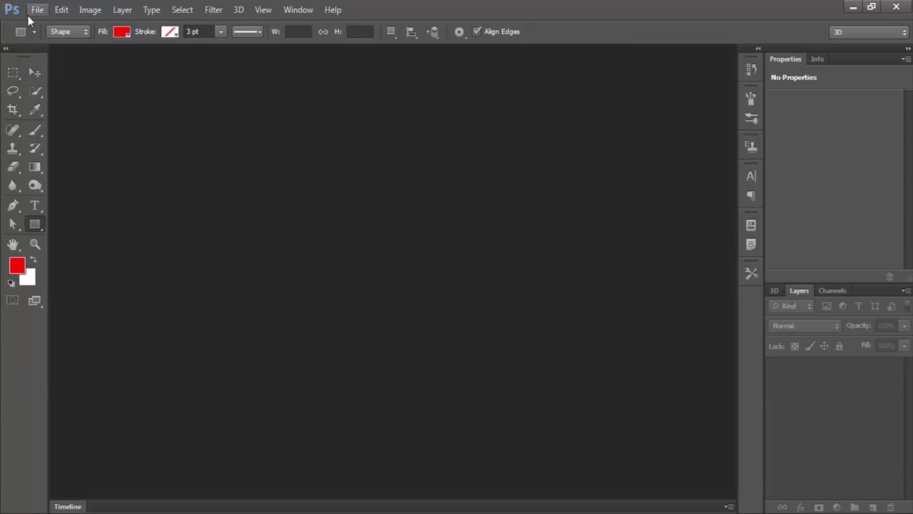
click(32, 10)
key(Escape)
key(ctrl+n)
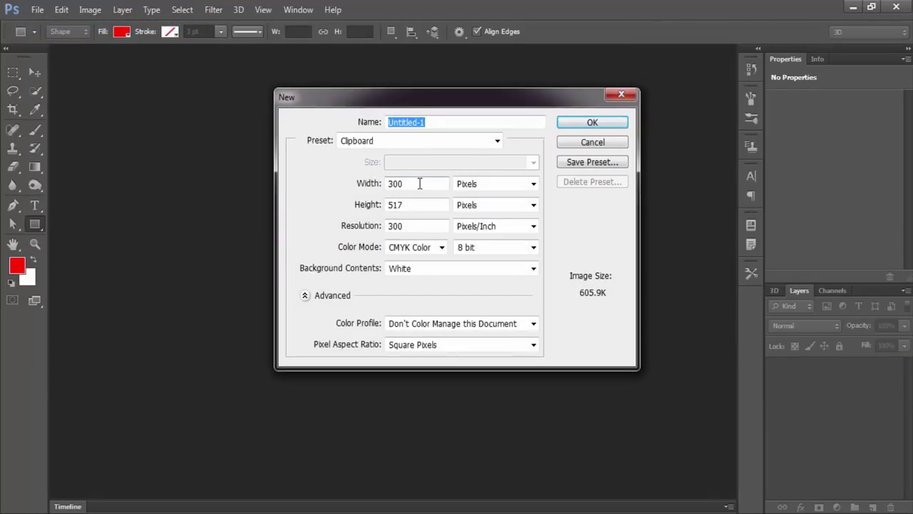
Create a U.S. Paper document sized 8.25 × 10.75 inches.
click(481, 187)
click(381, 142)
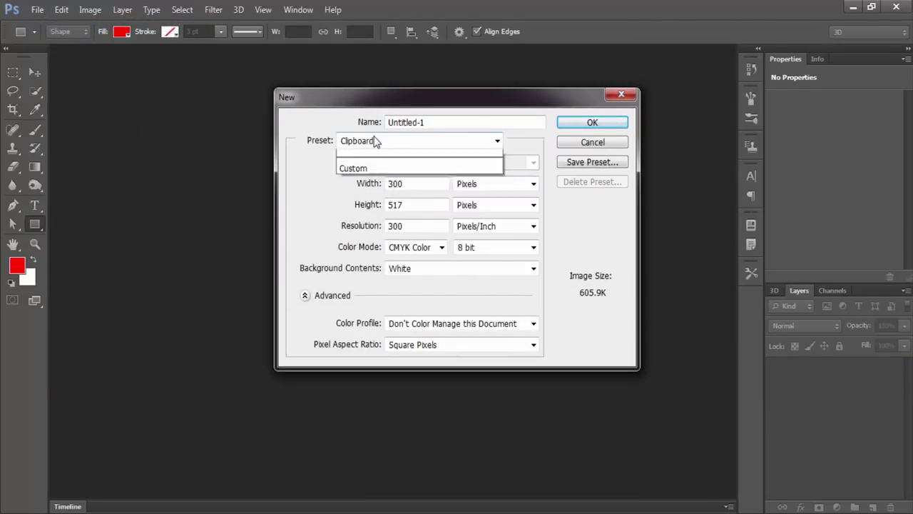
click(360, 182)
click(497, 140)
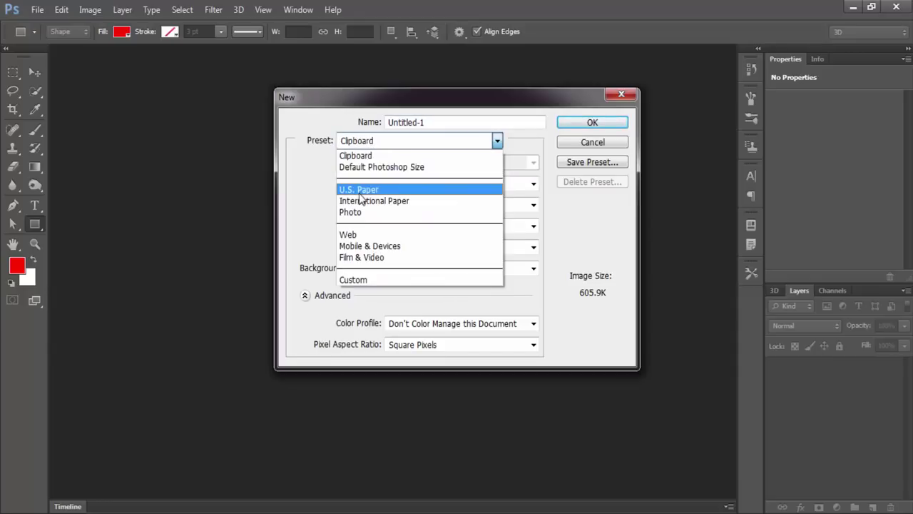
click(498, 188)
click(401, 183)
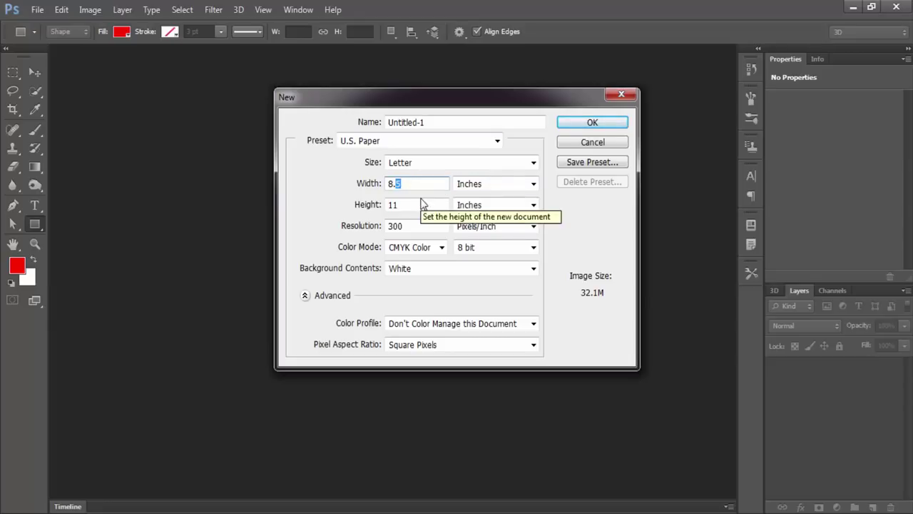
click(413, 184)
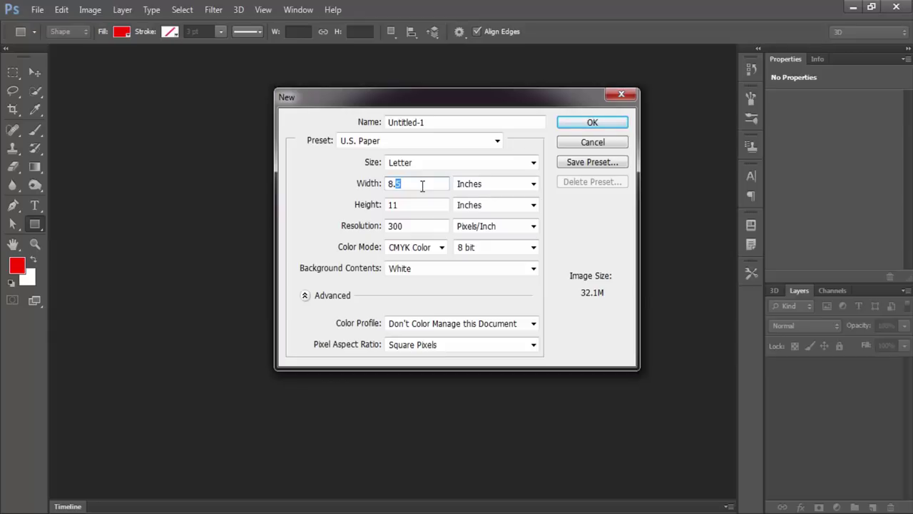
drag(422, 183, 344, 167)
text(8.25)
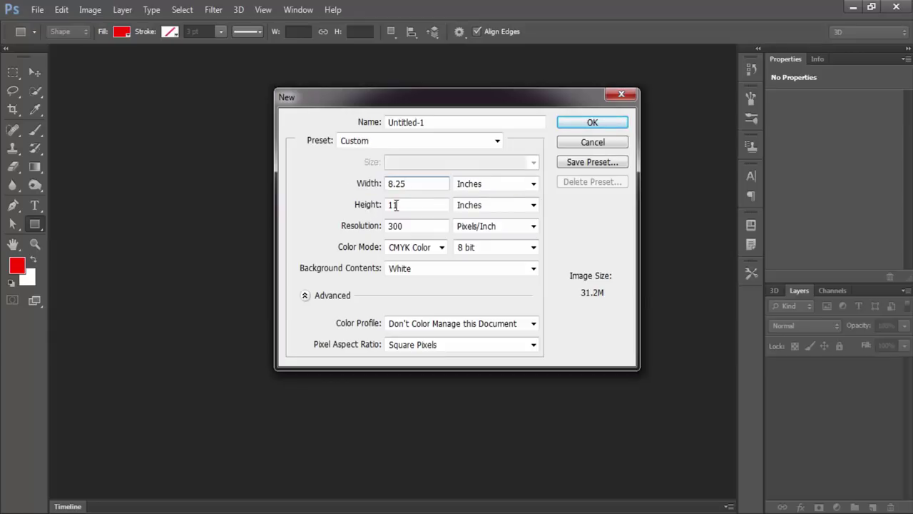
drag(396, 205, 314, 215)
text(1)
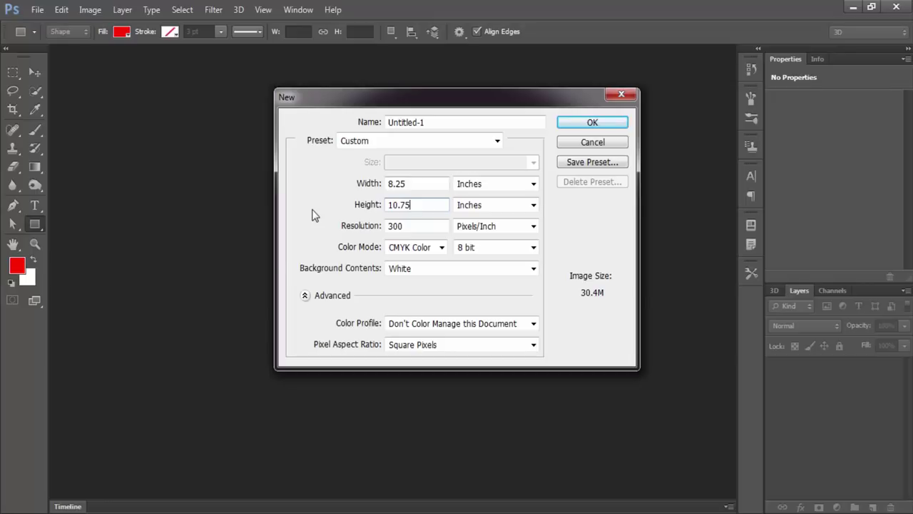
click(612, 124)
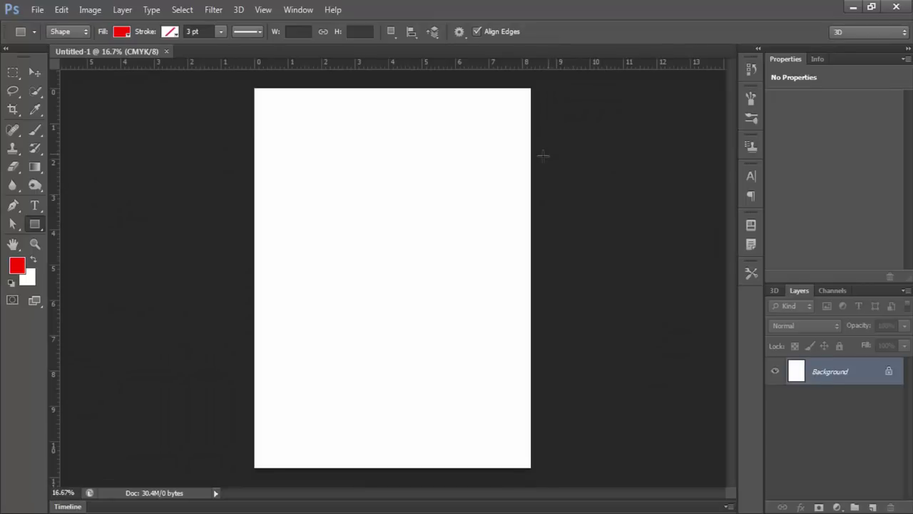
Place guides on the page's top (0), bottom (10.75 in), left and right edges.
drag(406, 65, 410, 65)
mouse_move(449, 64)
mouse_down()
mouse_move(438, 81)
mouse_move(449, 87)
mouse_move(400, 467)
mouse_up()
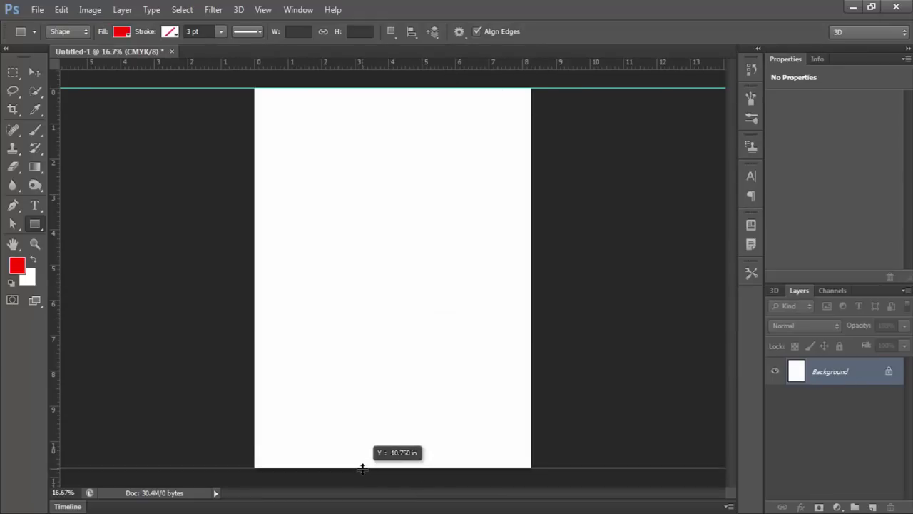
drag(373, 64, 255, 217)
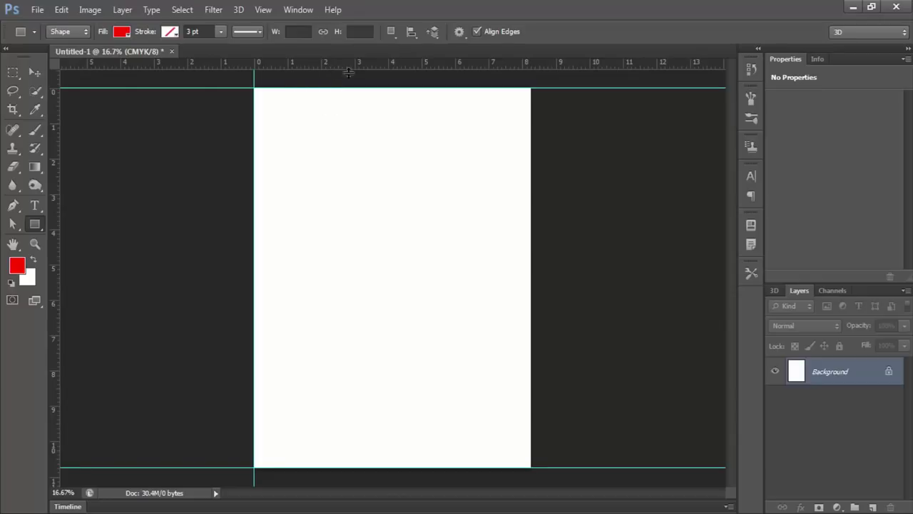
mouse_move(348, 71)
mouse_down()
mouse_move(536, 241)
mouse_move(531, 246)
mouse_up()
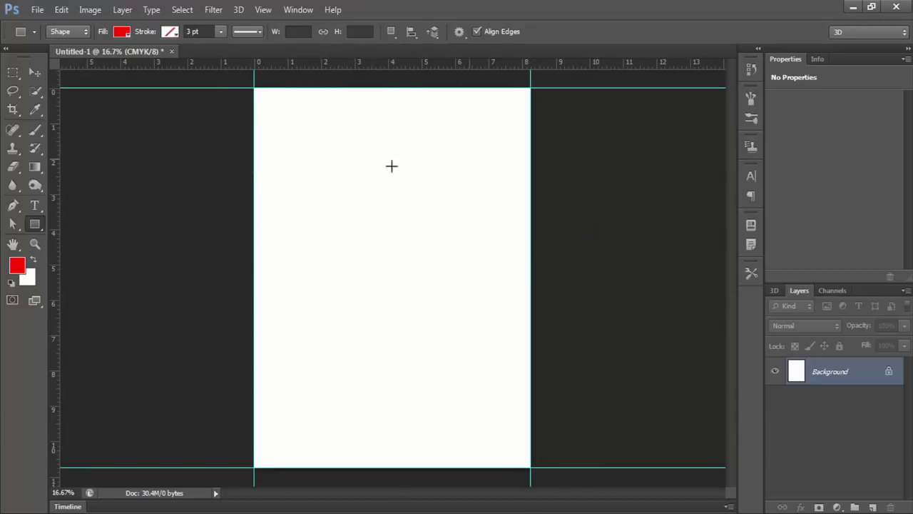
click(90, 9)
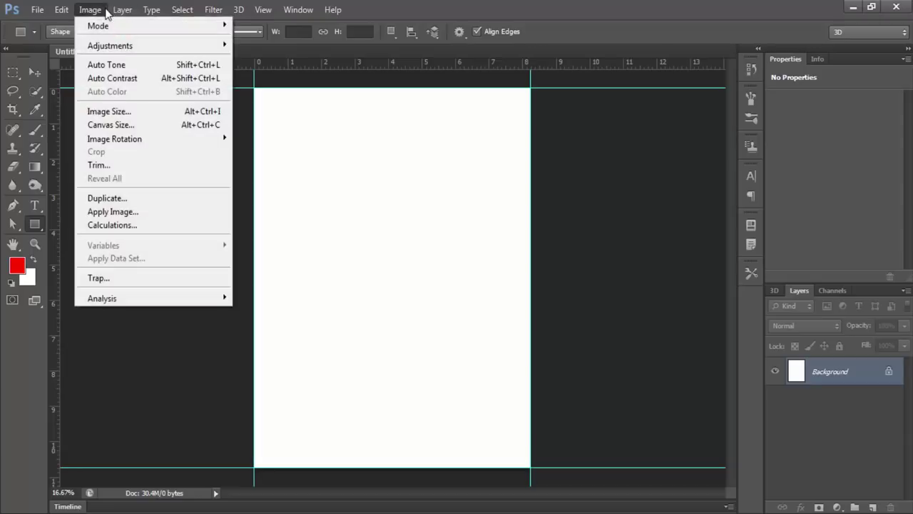
Enlarge the canvas by 0.25 in each way and add guides at the new top, bottom and right edges.
click(101, 126)
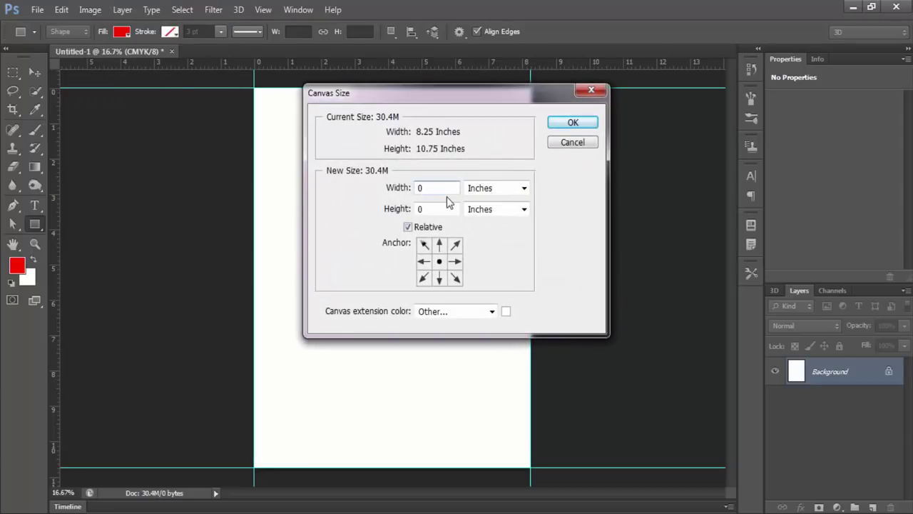
text(.)
key(BackSpace)
text(5)
key(Return)
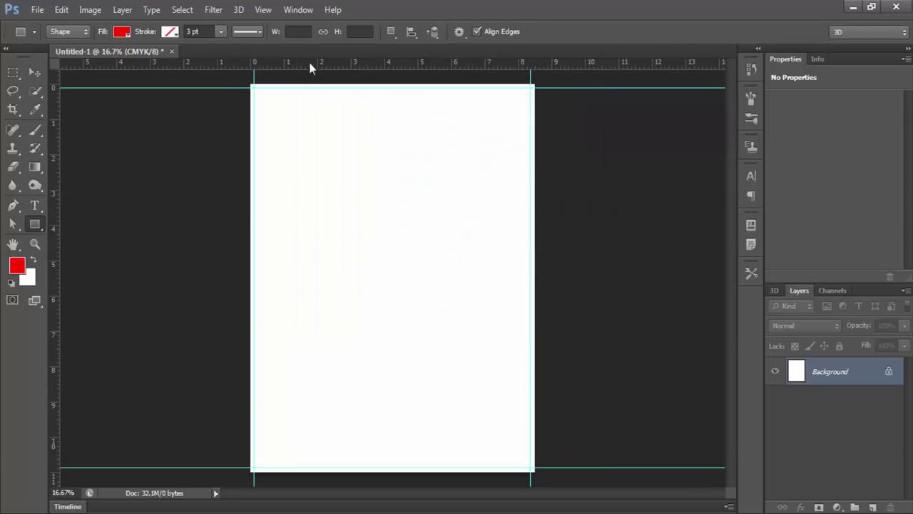
mouse_move(314, 64)
mouse_down()
mouse_move(312, 85)
mouse_move(251, 154)
mouse_up()
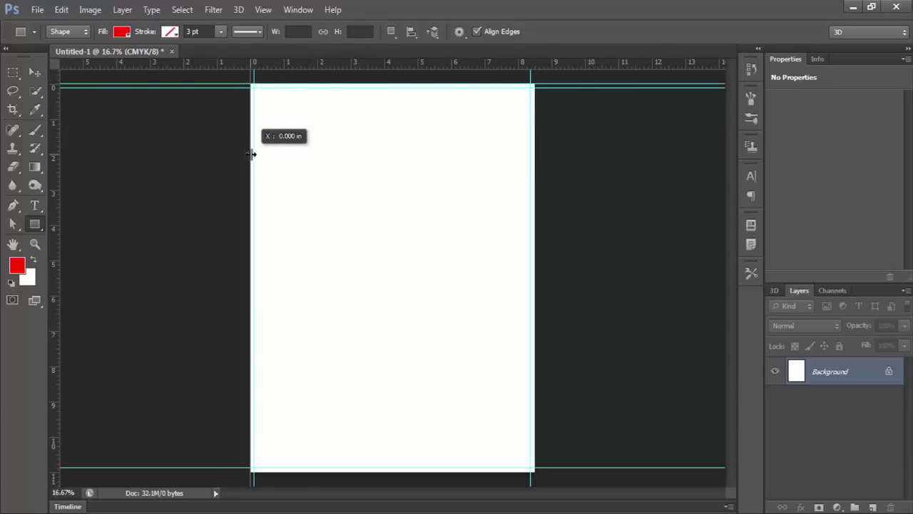
drag(305, 64, 314, 471)
drag(56, 286, 534, 277)
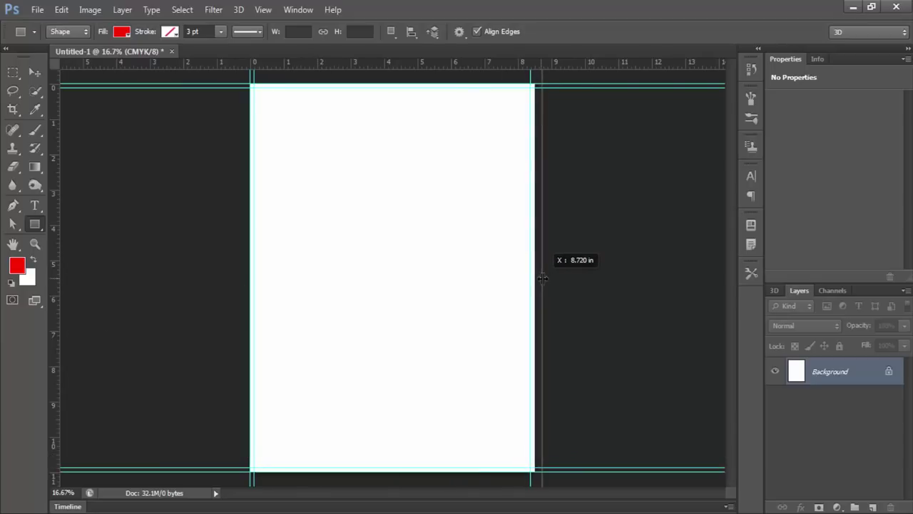
Enlarge the canvas by another 0.25 in, then drag a rectangle over the whole page.
click(90, 10)
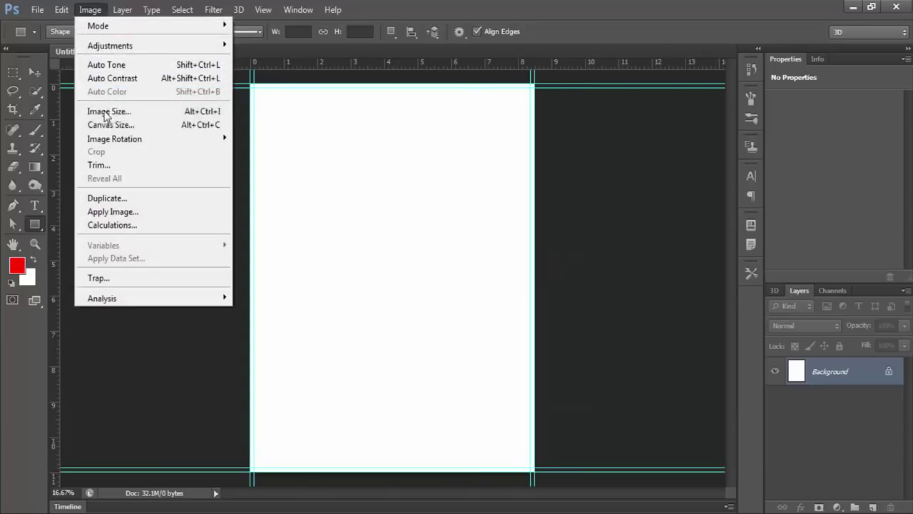
click(93, 125)
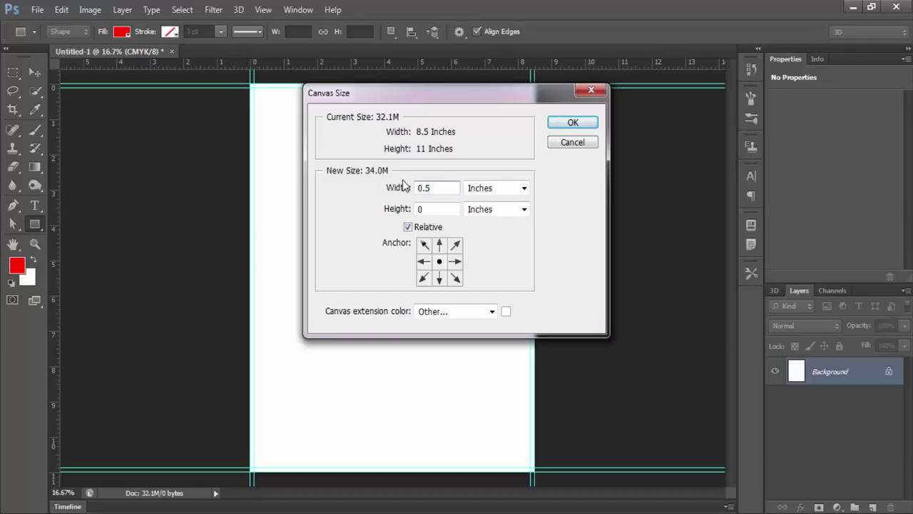
click(442, 209)
text(25)
key(Return)
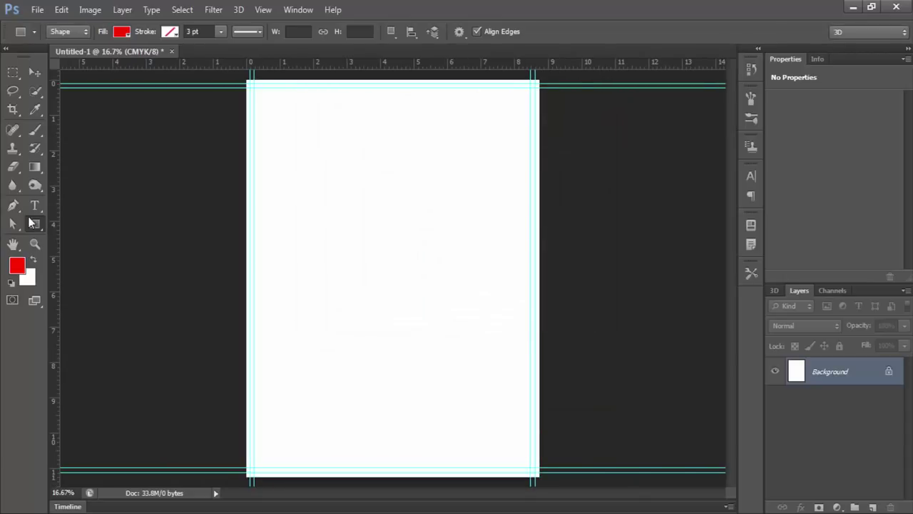
drag(250, 74, 561, 483)
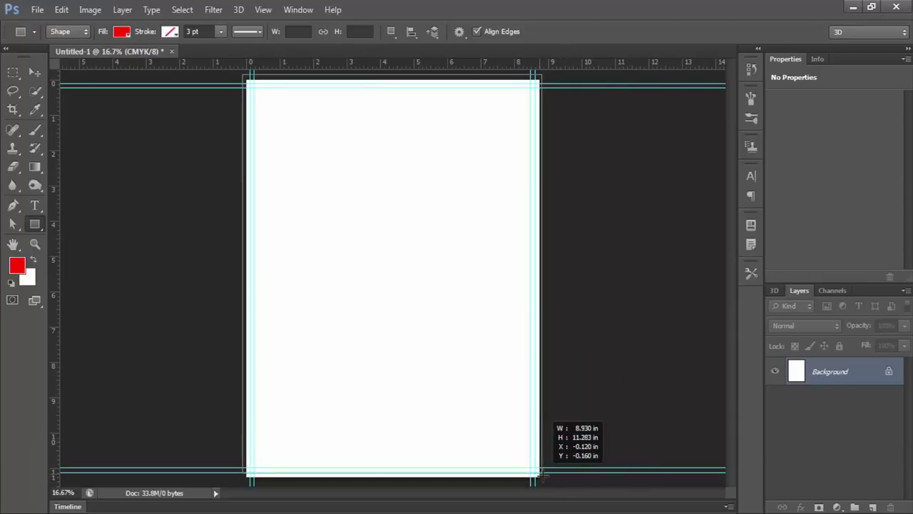
Free-transform the red rectangle so its edges reach the outer guides.
drag(554, 482, 535, 473)
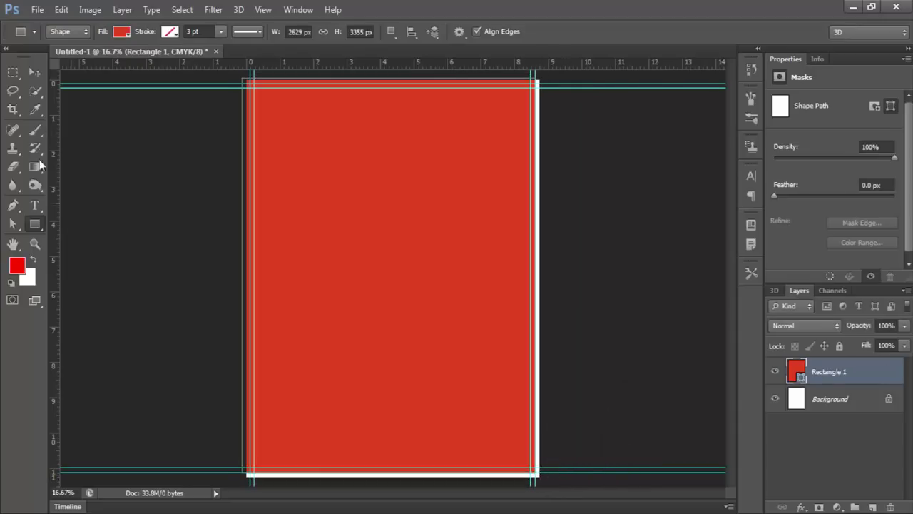
click(35, 72)
scroll(301, 106, up, 3)
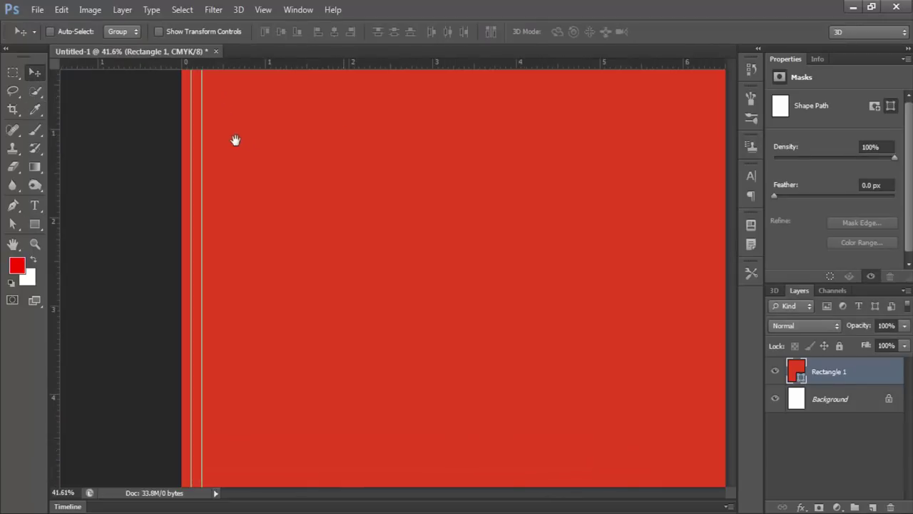
mouse_move(234, 140)
mouse_down()
mouse_move(309, 279)
mouse_move(325, 268)
mouse_move(314, 254)
mouse_up()
scroll(445, 330, down, 2)
scroll(510, 316, down, 3)
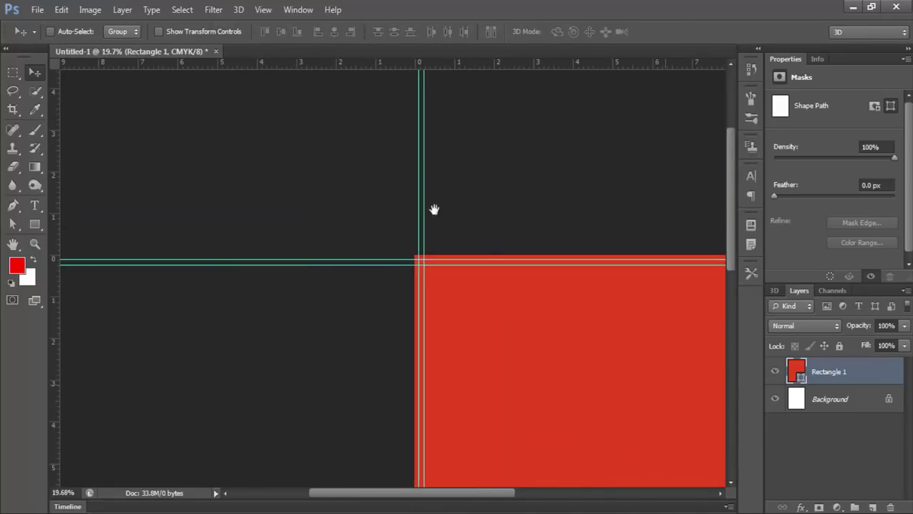
drag(434, 210, 447, 246)
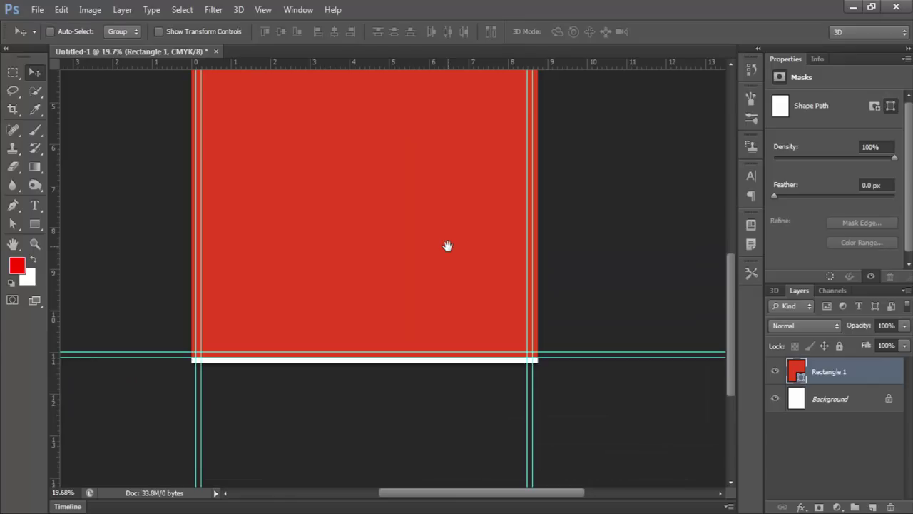
key(ctrl+t)
drag(365, 358, 366, 362)
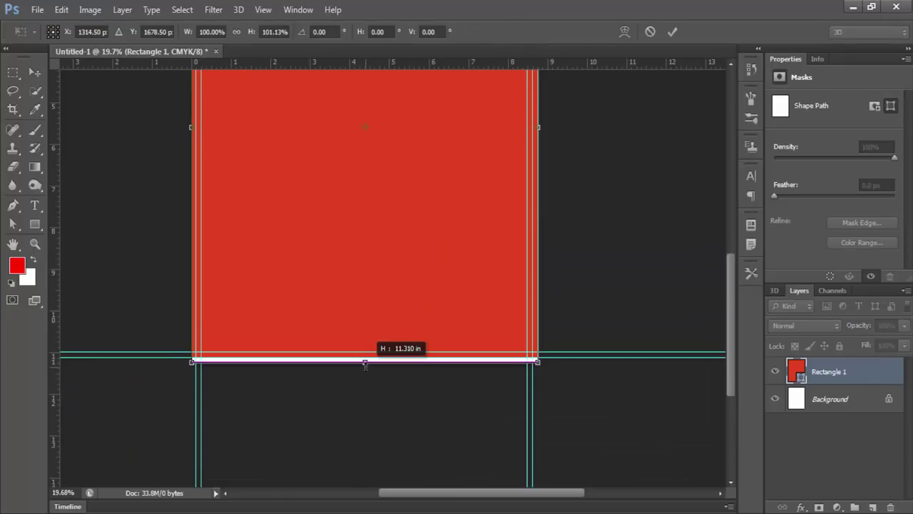
key(Return)
drag(461, 165, 503, 283)
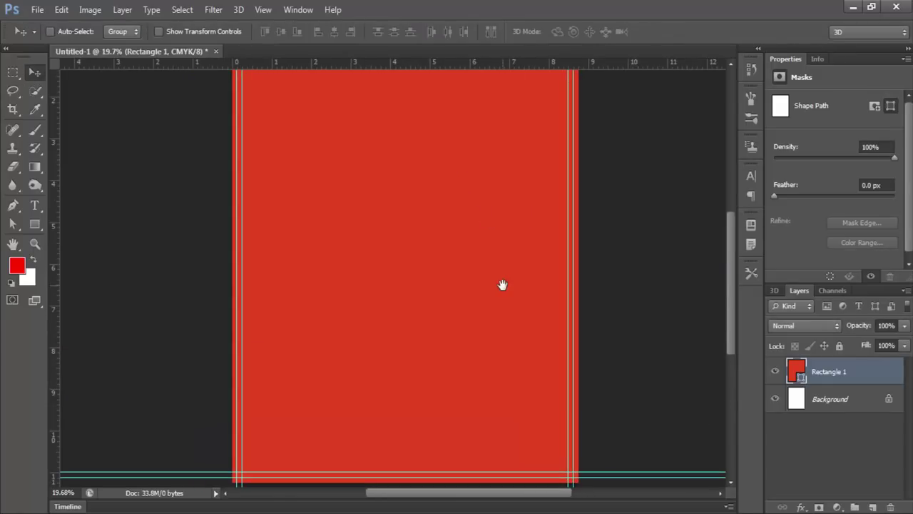
Set the Rectangle tool to Subtract Front Shape and cut the inner page area from the red rectangle.
click(34, 223)
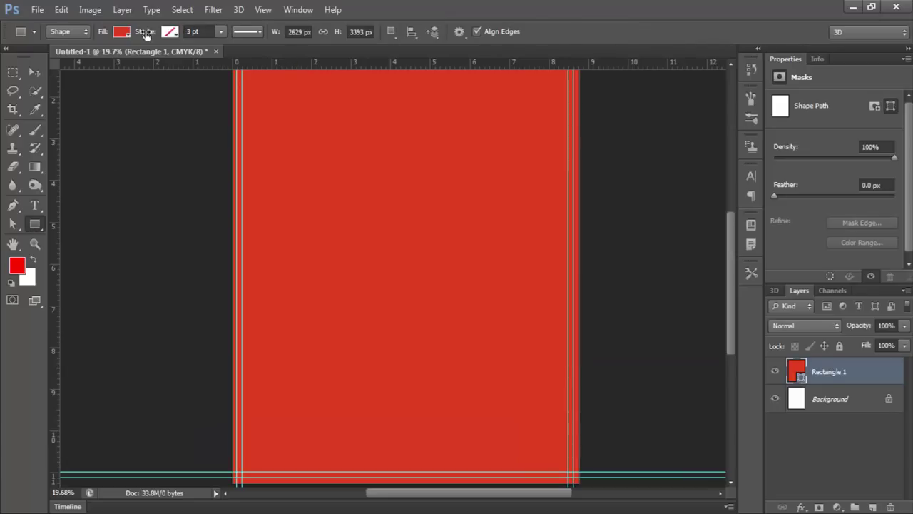
click(428, 103)
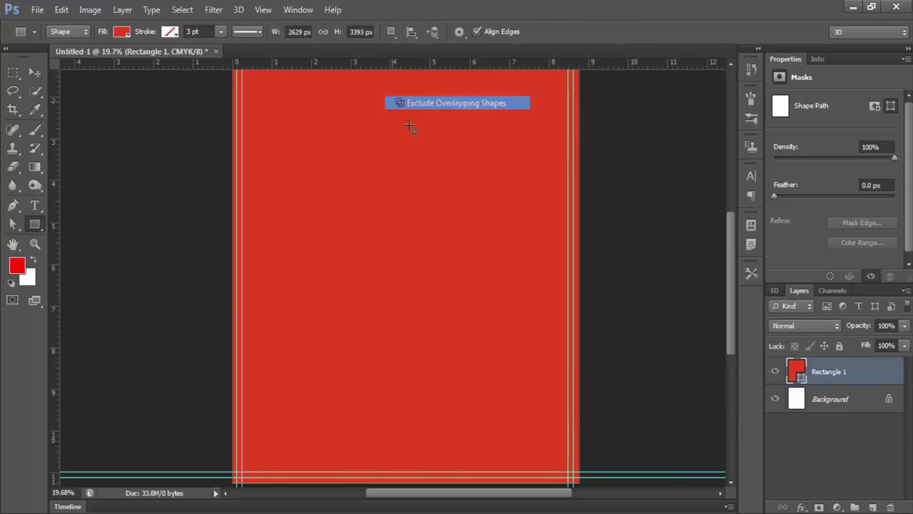
alt+scroll(356, 186, down, 1)
scroll(299, 207, up, 3)
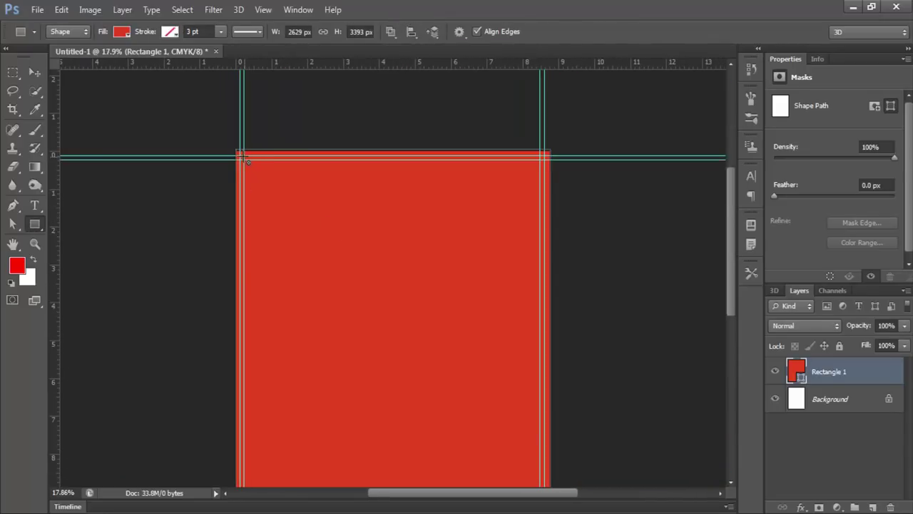
mouse_move(243, 158)
mouse_down()
mouse_move(540, 488)
mouse_move(545, 436)
mouse_up()
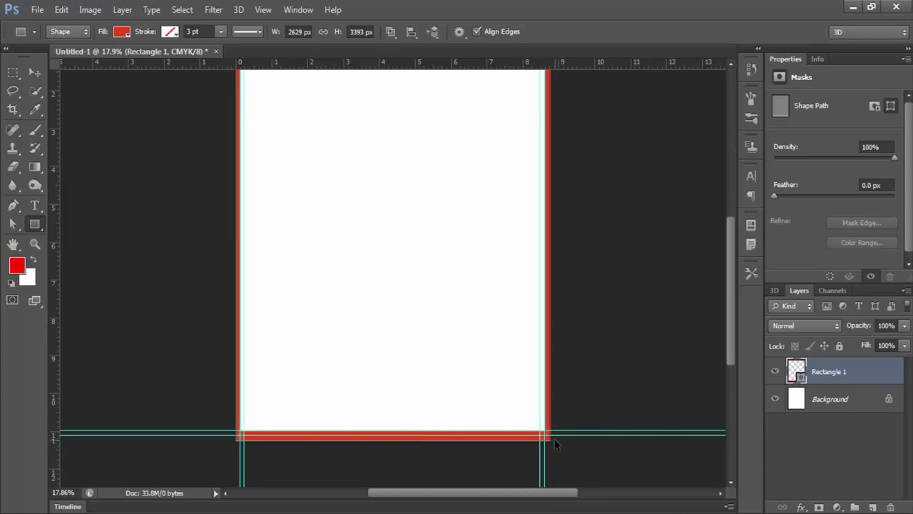
key(ctrl+z)
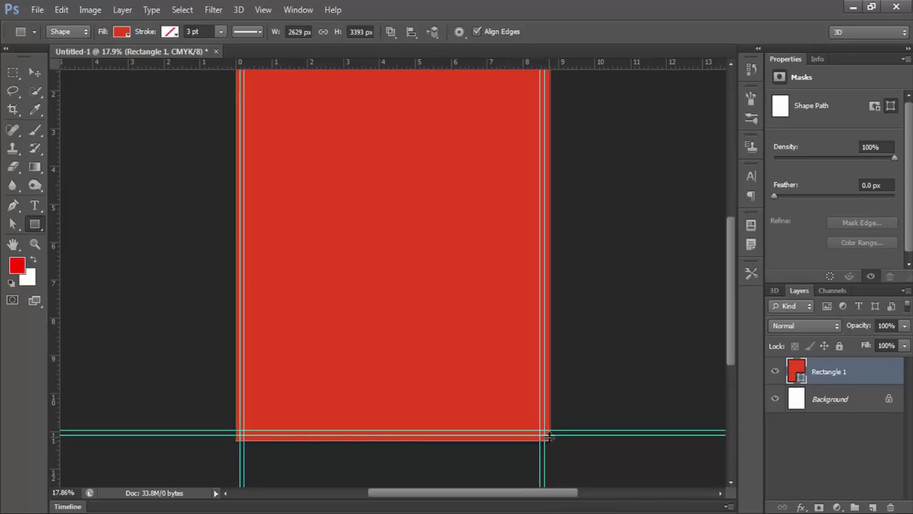
drag(545, 435, 242, 105)
Finish the red page border and zoom in to check its top-left corner.
click(34, 73)
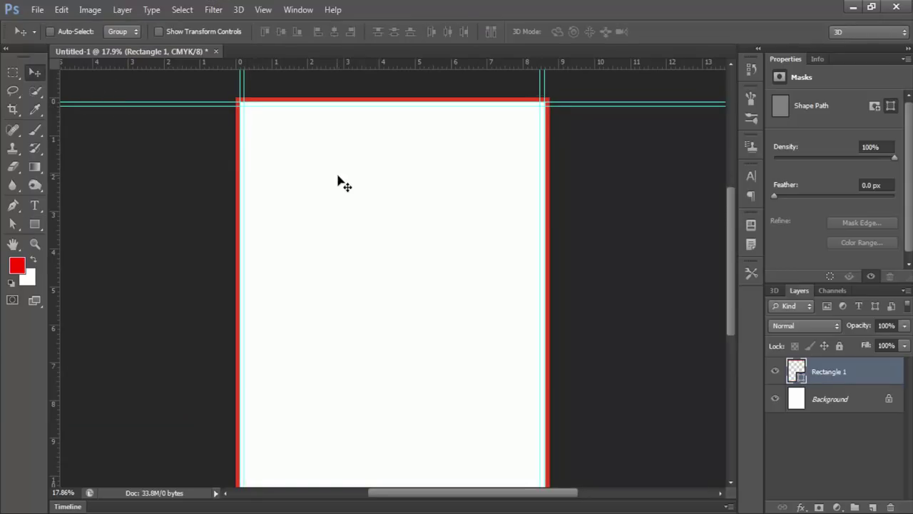
ctrl+click(457, 122)
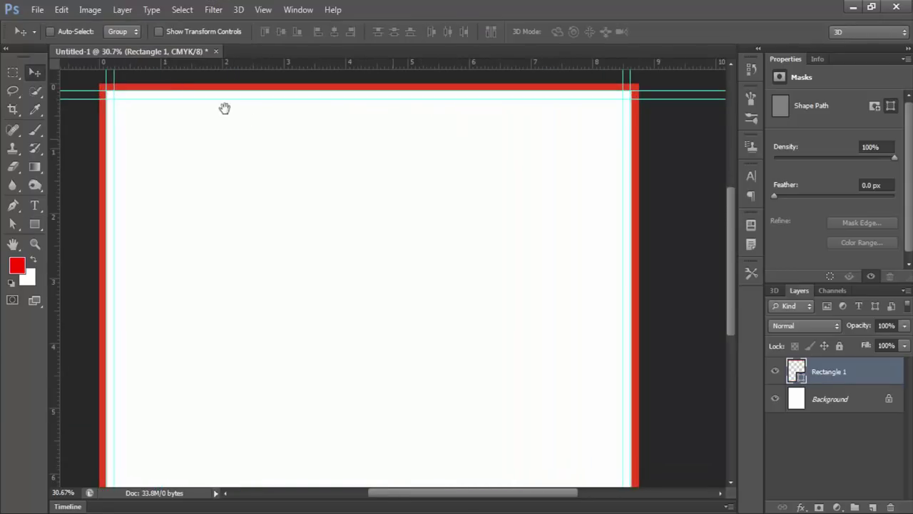
ctrl+click(197, 189)
drag(114, 276, 220, 480)
alt+click(361, 259)
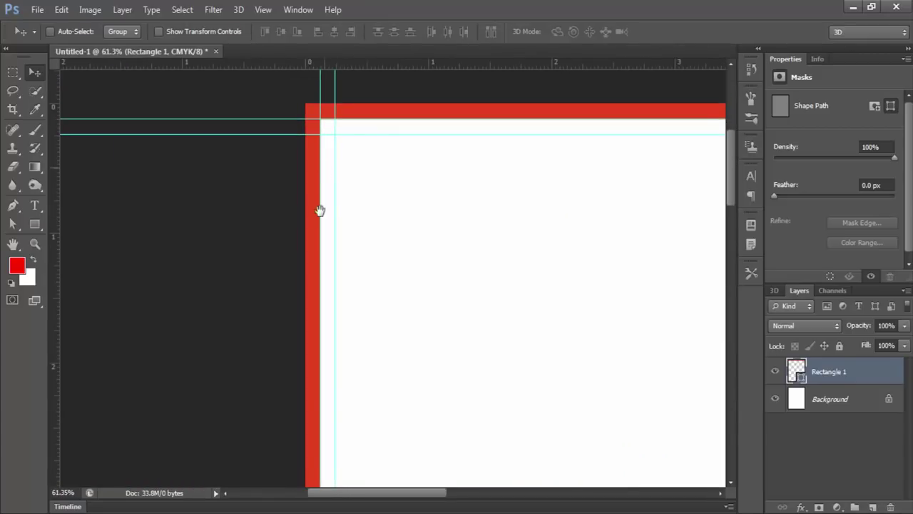
Cancel Canvas Size without changes, zoom out to the full page, and keep the document open.
click(90, 9)
click(107, 125)
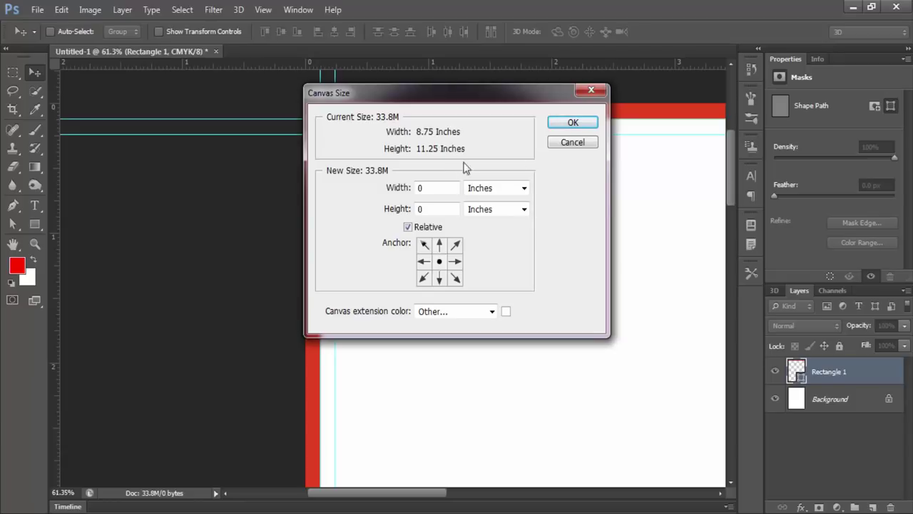
click(582, 143)
drag(625, 214, 503, 214)
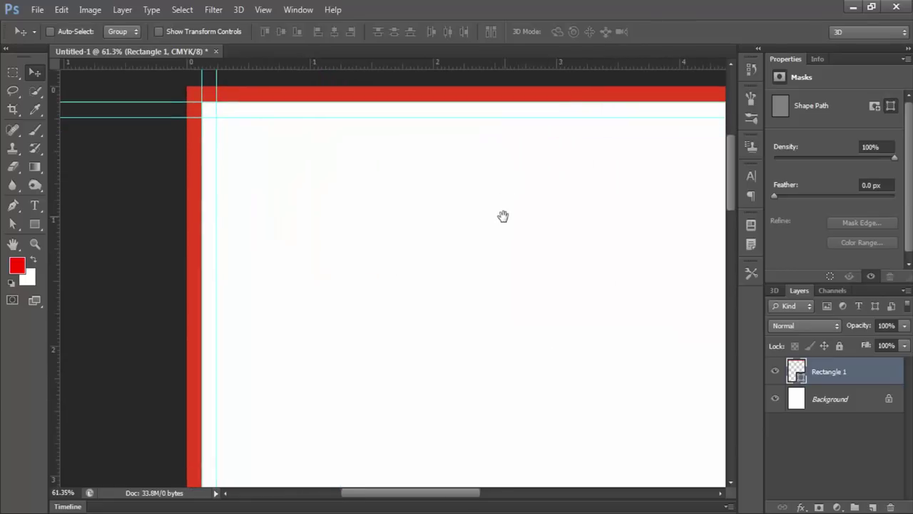
mouse_move(593, 284)
mouse_down()
mouse_move(520, 285)
mouse_move(357, 173)
mouse_up()
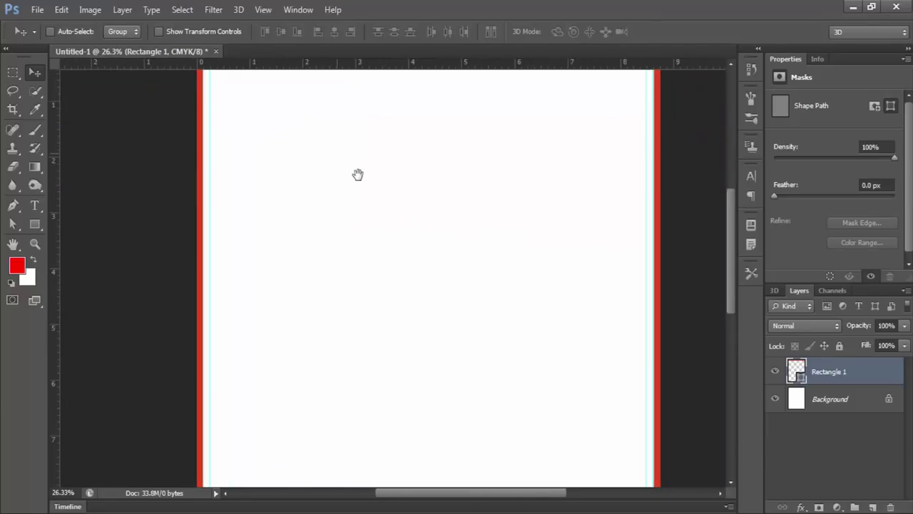
drag(462, 244, 443, 252)
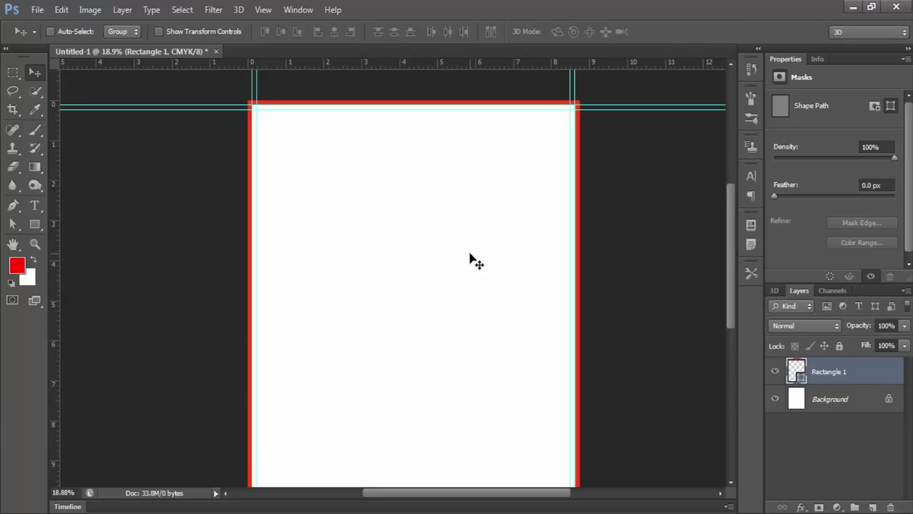
key(ctrl+w)
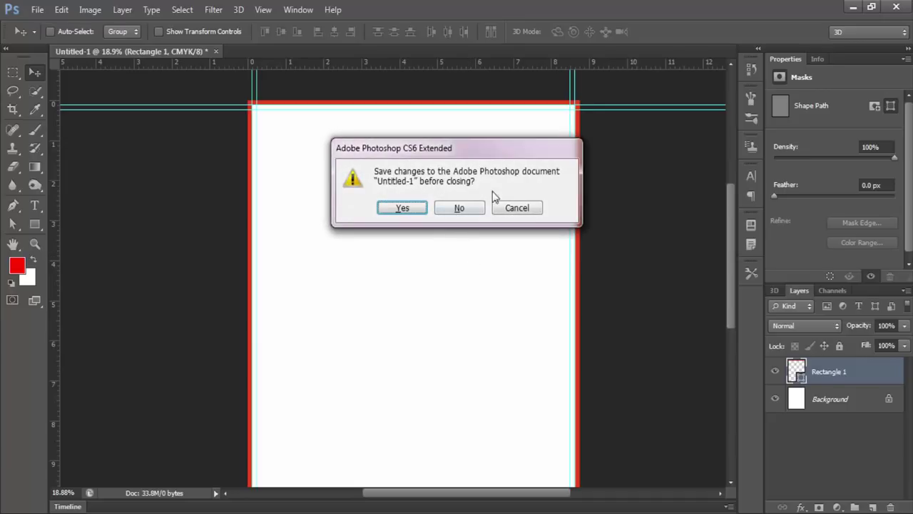
click(517, 207)
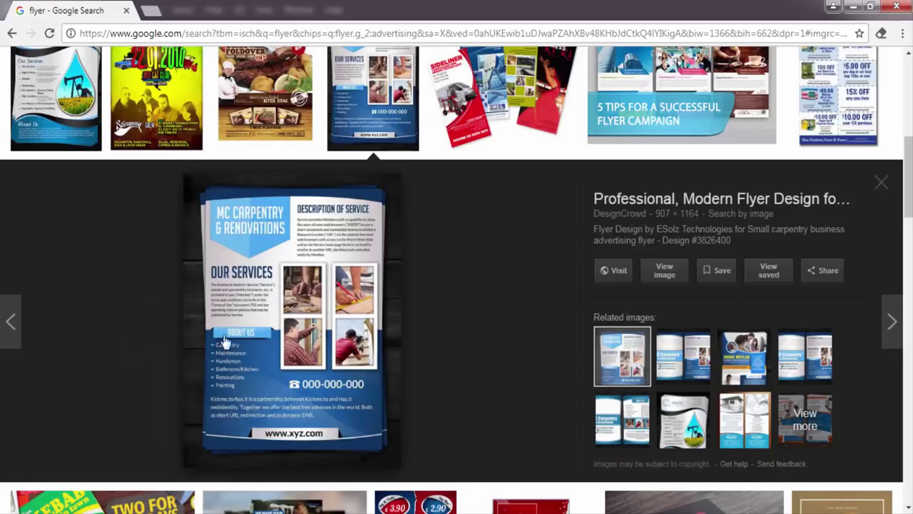
Go back to the main flyer results and switch to web results.
click(12, 33)
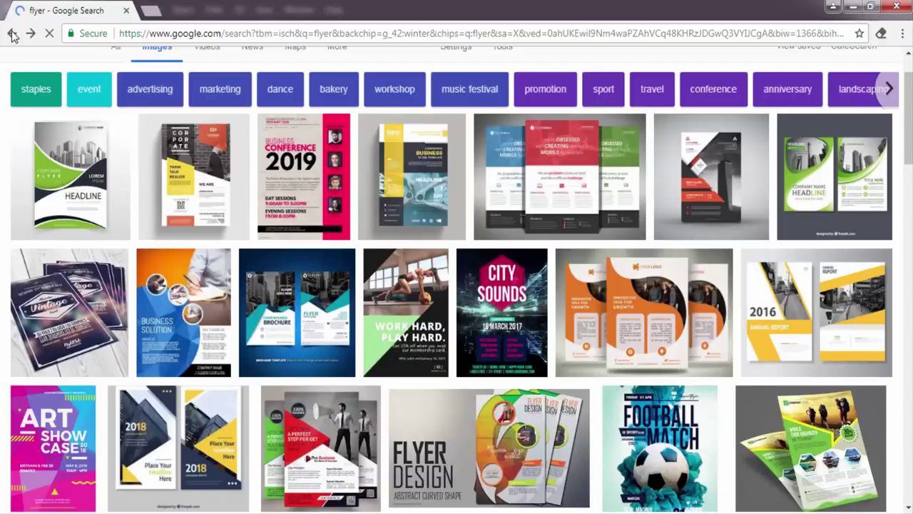
click(13, 33)
click(12, 33)
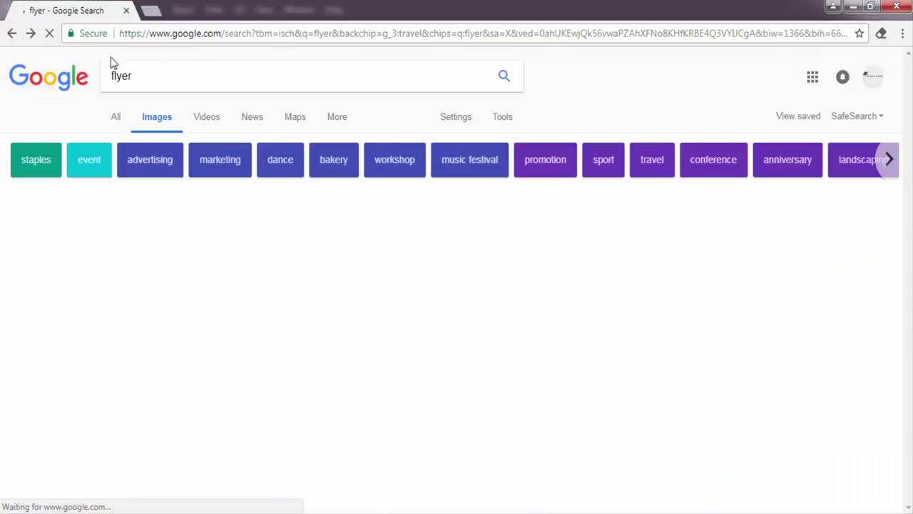
click(116, 116)
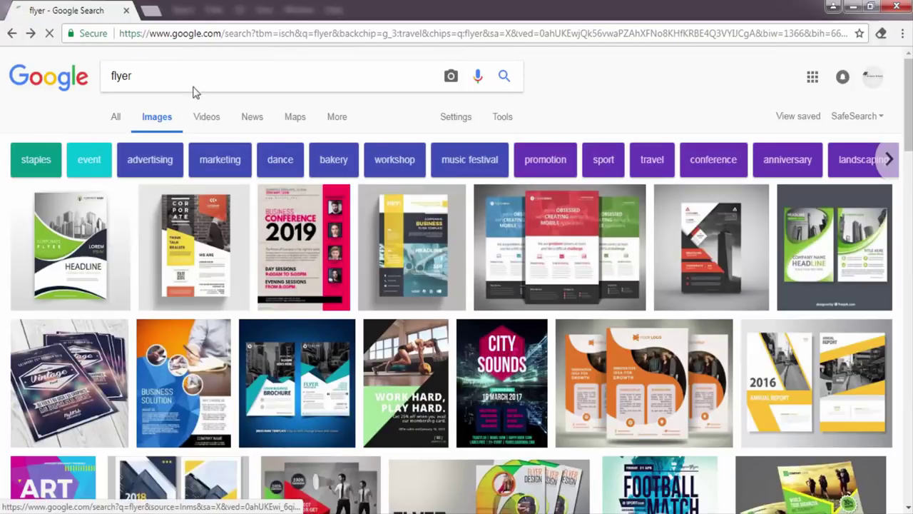
Search Google for 'psd flyer template with bleed'.
drag(197, 77, 7, 77)
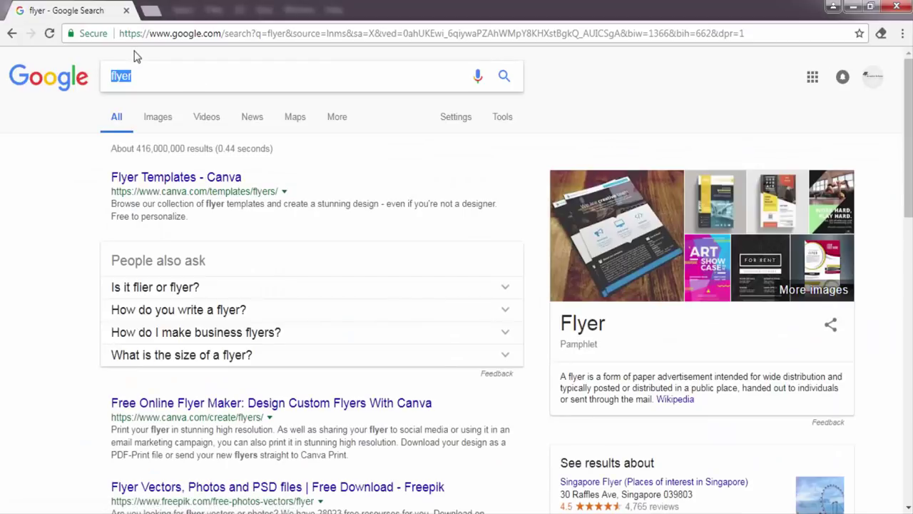
text(pd)
key(BackSpace)
key(BackSpace)
text(sd)
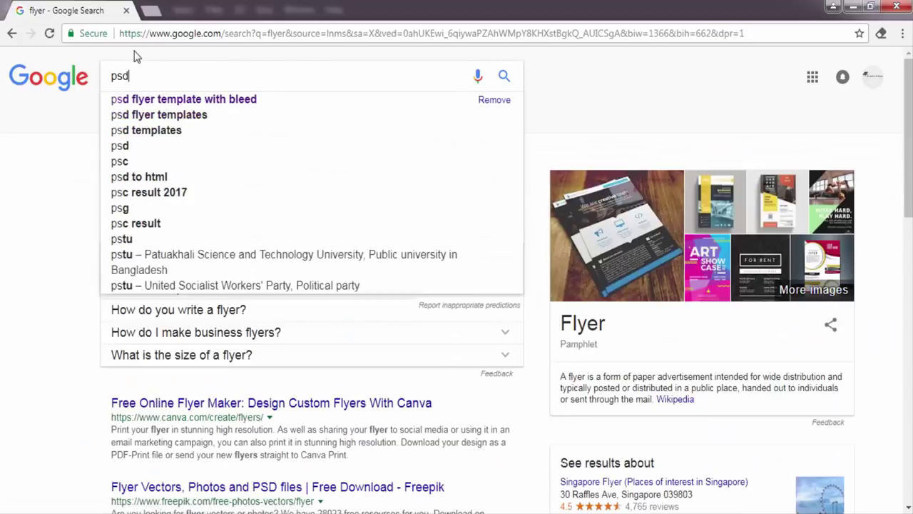
text( flyer)
key(Down)
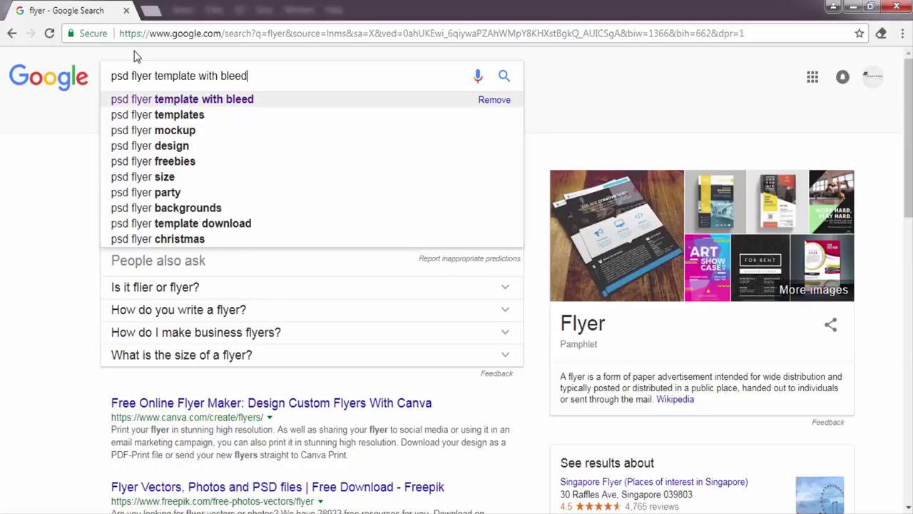
key(Return)
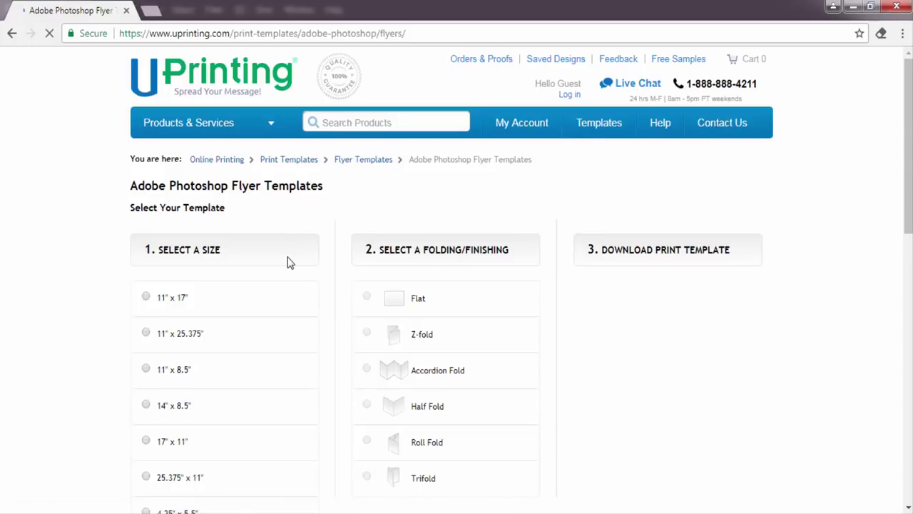
Download UPrinting's 8.5" x 11" Flat flyer template.
scroll(289, 262, down, 4)
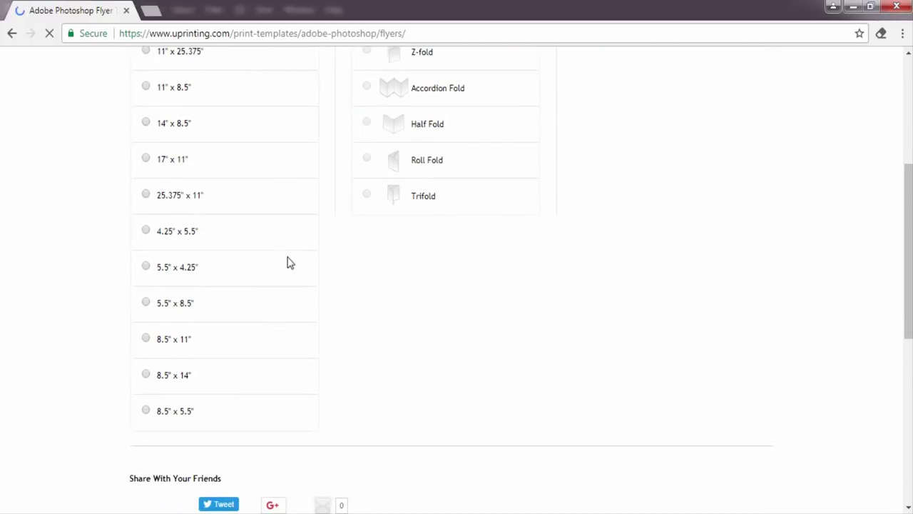
click(177, 342)
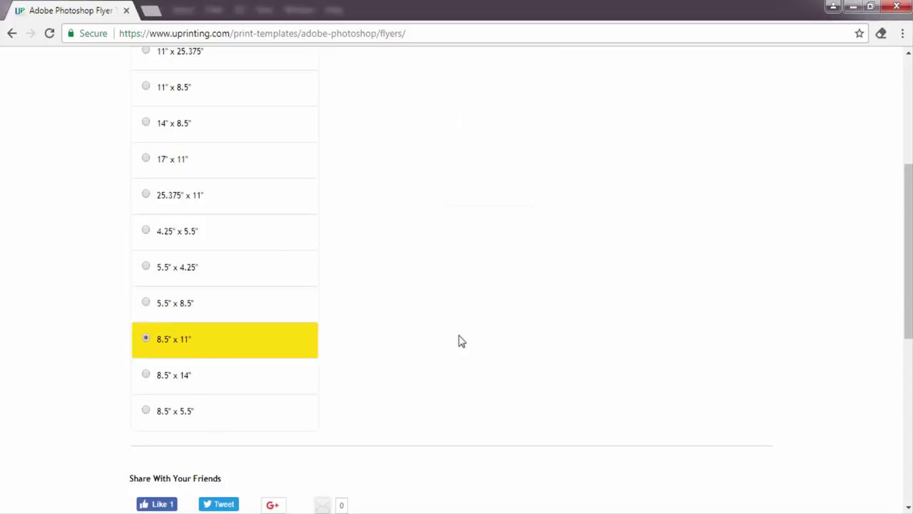
scroll(461, 341, up, 5)
click(371, 305)
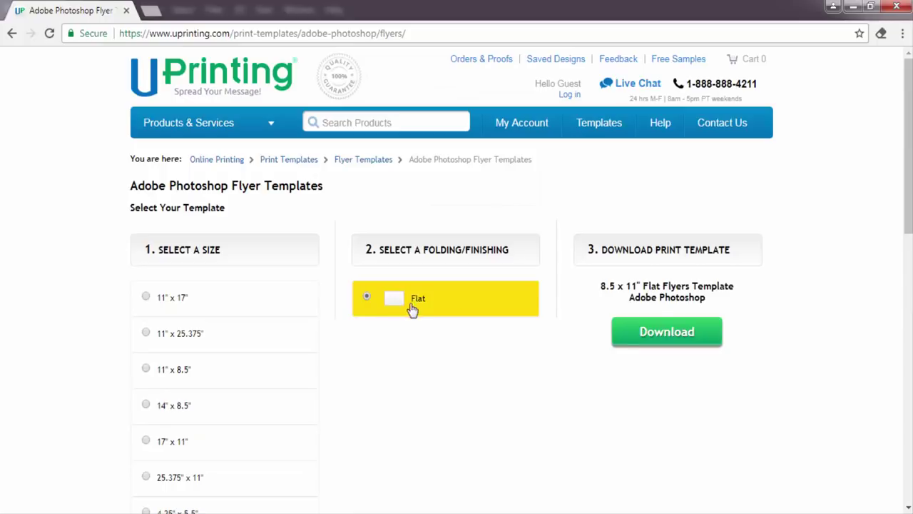
click(659, 327)
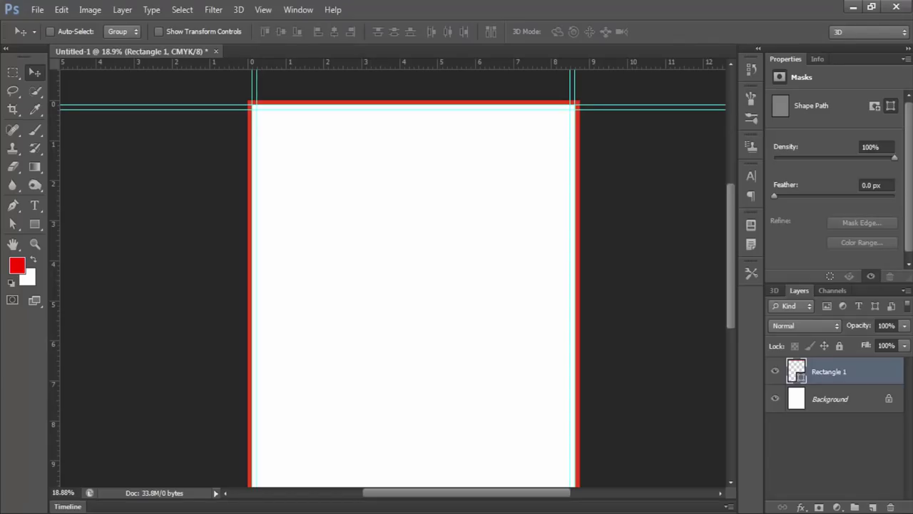
Open the 8.5x11.psd template file.
key(ctrl+o)
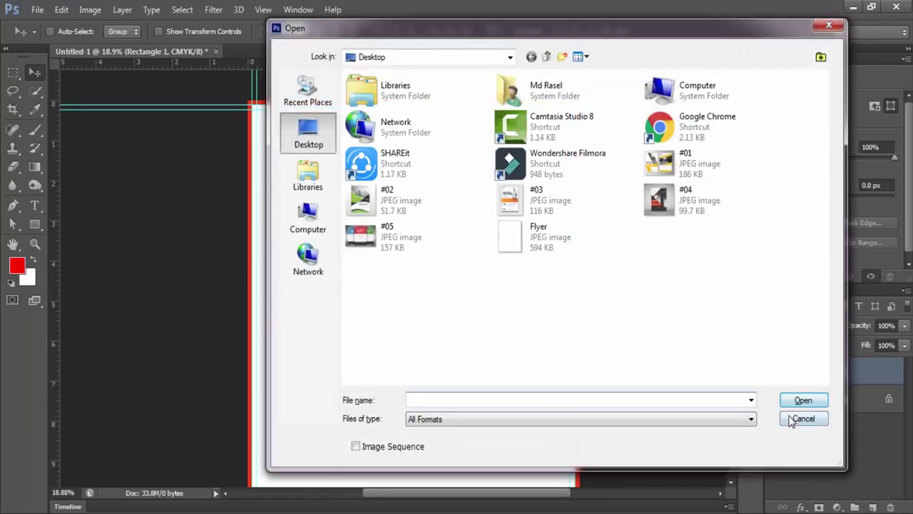
click(791, 421)
key(ctrl+o)
click(561, 231)
double_click(562, 230)
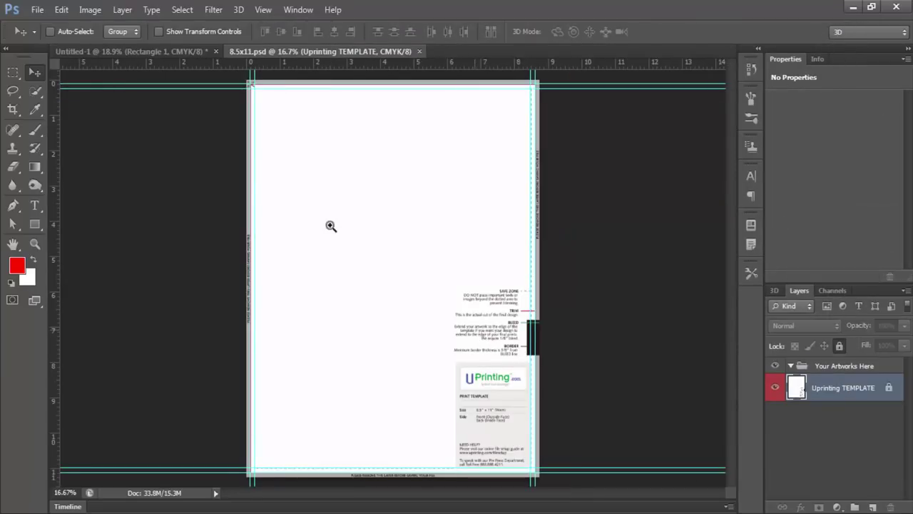
drag(331, 226, 347, 241)
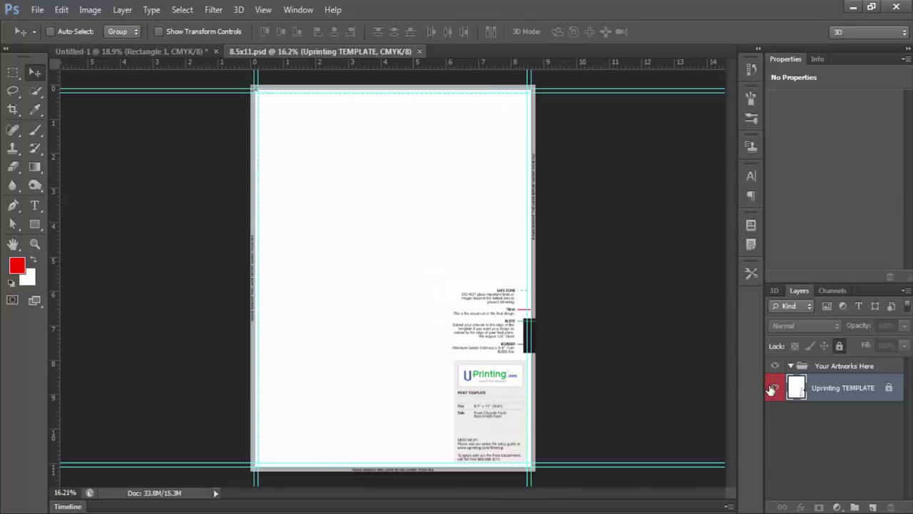
Toggle the Uprinting TEMPLATE layer's visibility and turn the guides back on via View.
click(772, 387)
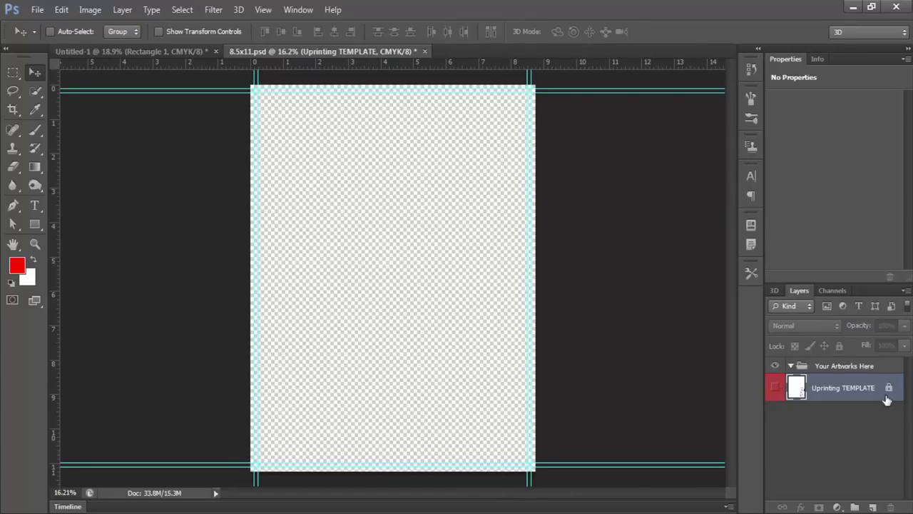
click(775, 389)
scroll(375, 369, up, 3)
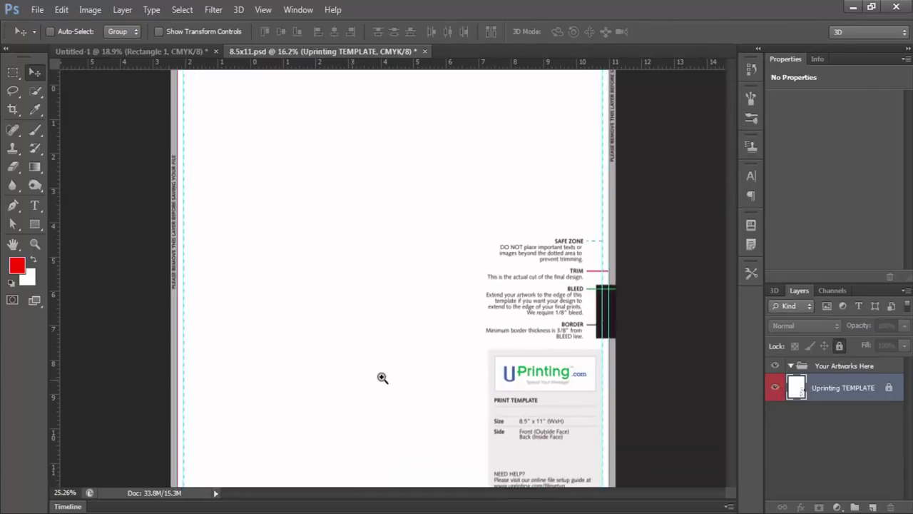
mouse_move(236, 85)
mouse_down()
mouse_move(306, 107)
mouse_move(228, 127)
mouse_up()
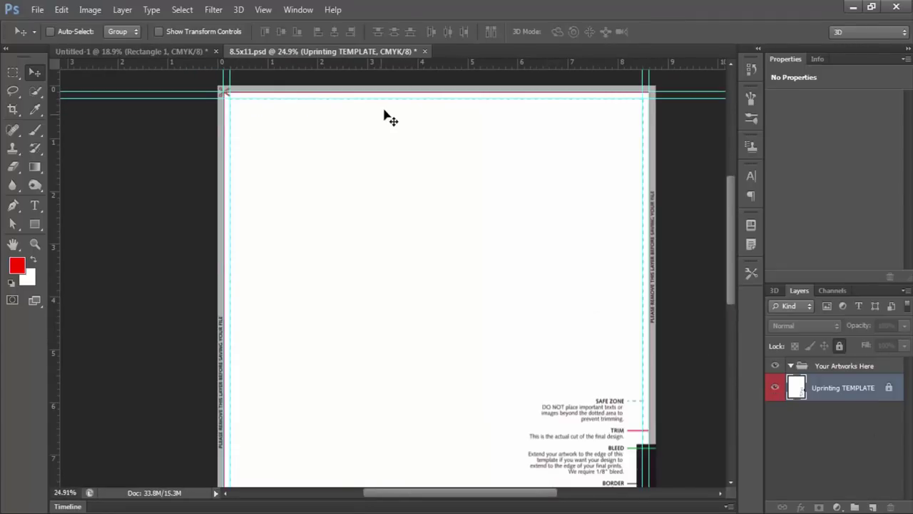
key(ctrl+semicolon)
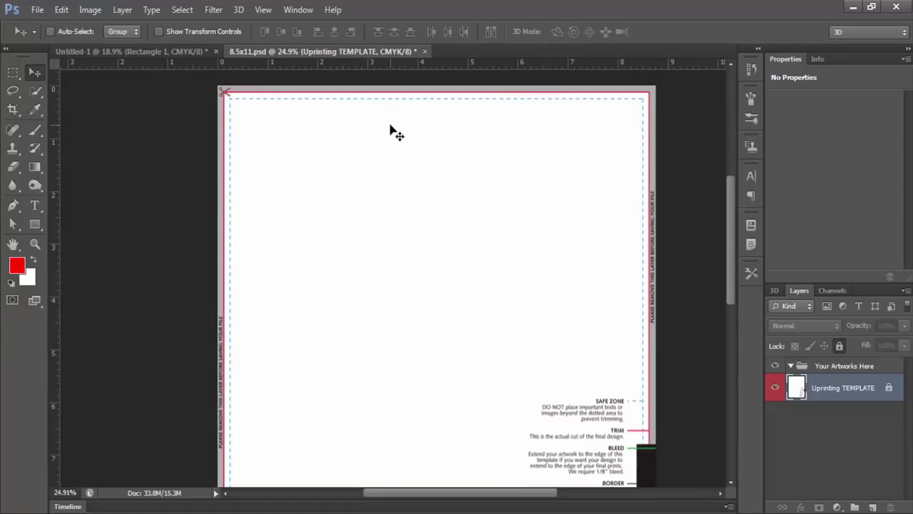
click(263, 10)
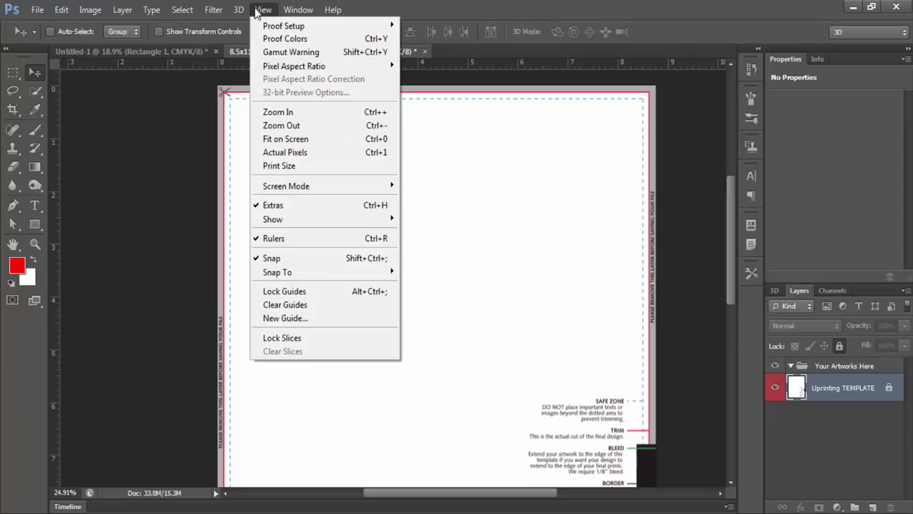
mouse_move(325, 219)
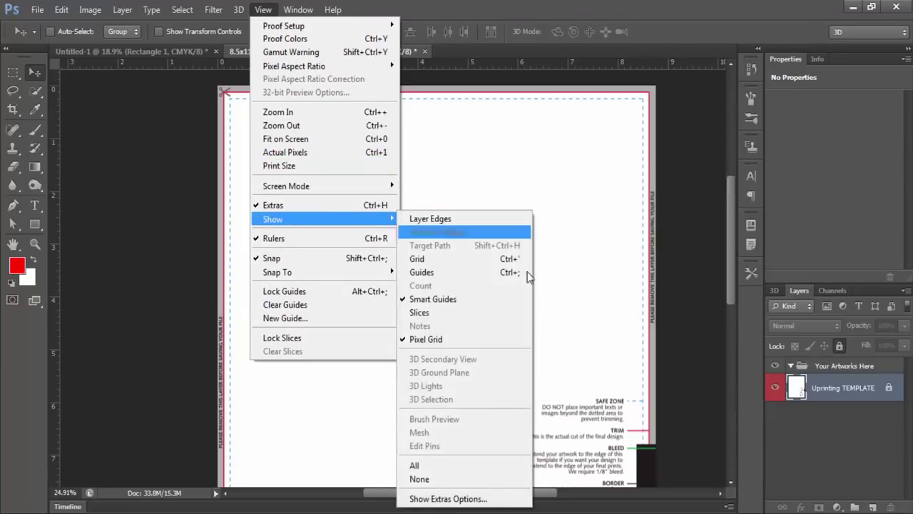
click(421, 272)
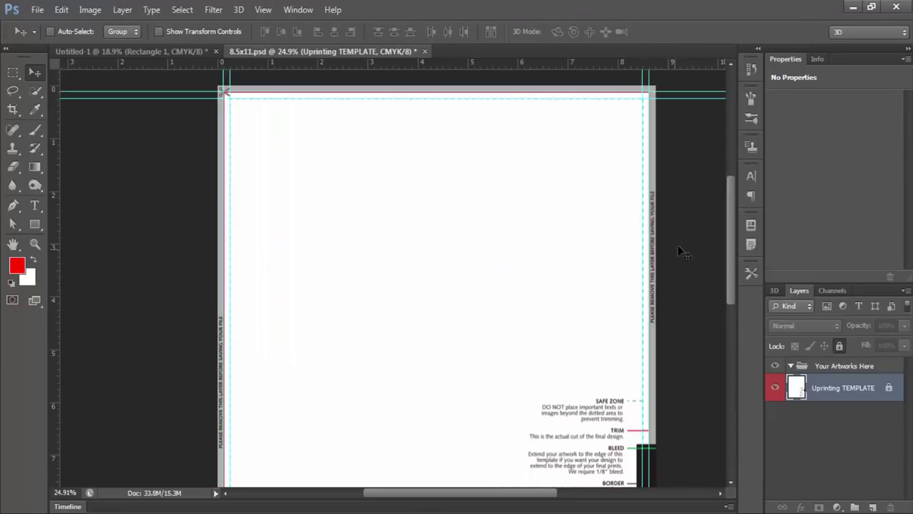
Hide the template layer and add a white-filled layer named 'band'.
click(776, 390)
click(871, 506)
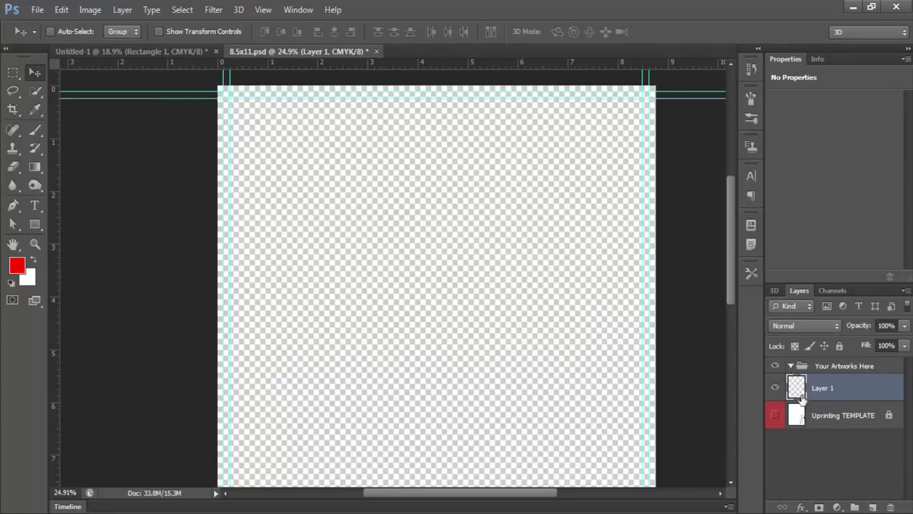
key(ctrl+BackSpace)
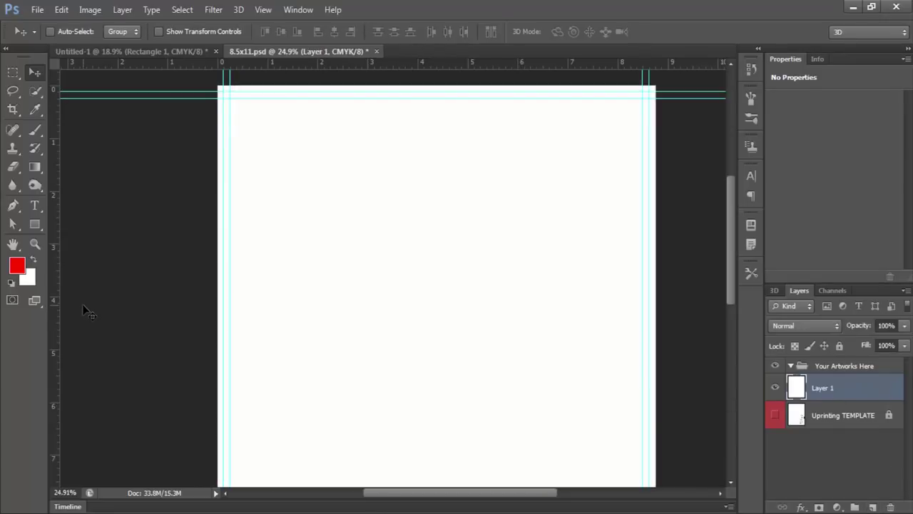
double_click(822, 388)
text(backgrou)
text(nd)
key(Return)
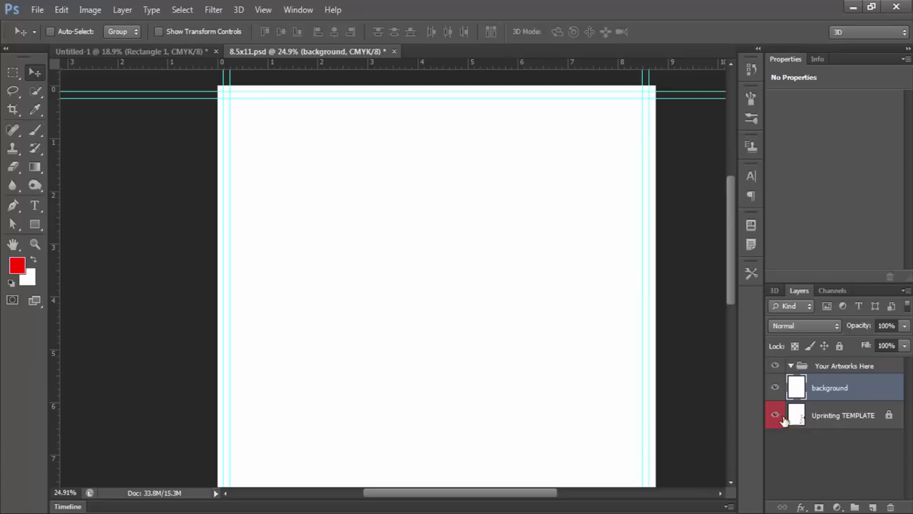
Unlock and delete the Uprinting TEMPLATE layer, then zoom around the page.
click(836, 422)
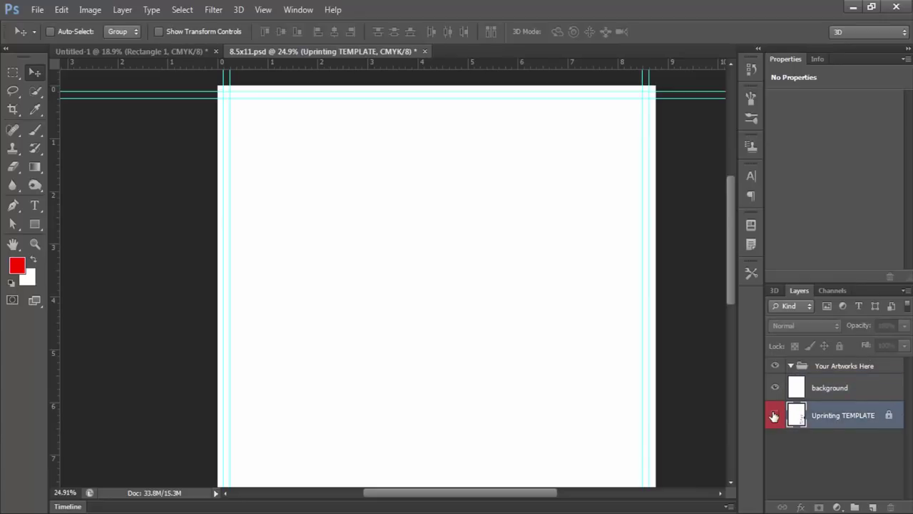
click(839, 346)
key(Delete)
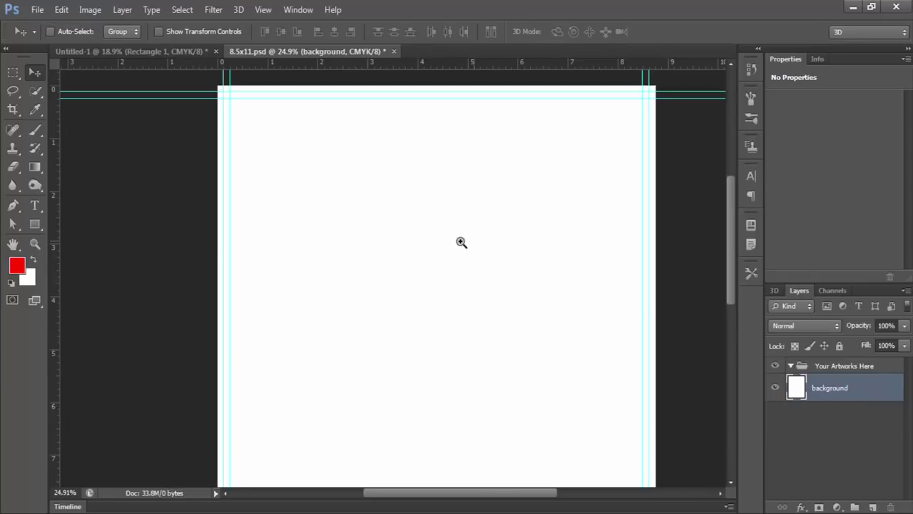
drag(461, 241, 447, 243)
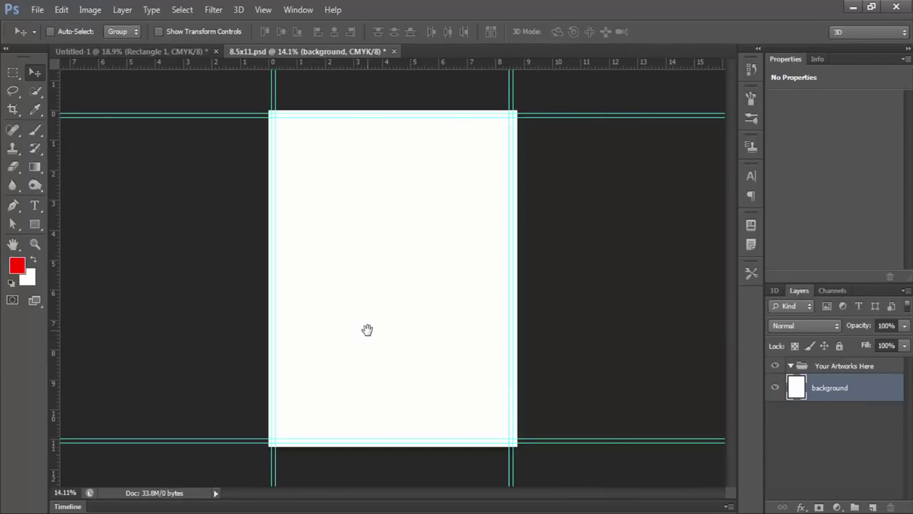
drag(368, 330, 397, 265)
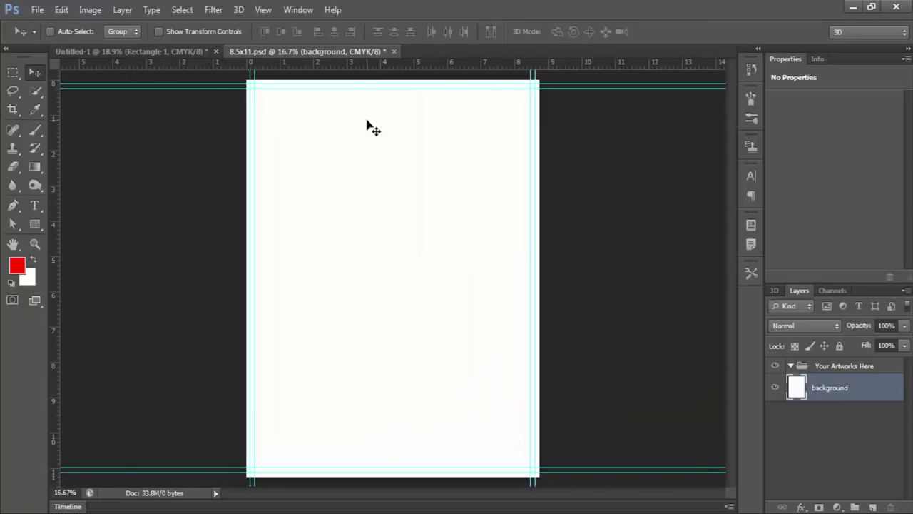
drag(311, 124, 341, 124)
drag(235, 179, 269, 265)
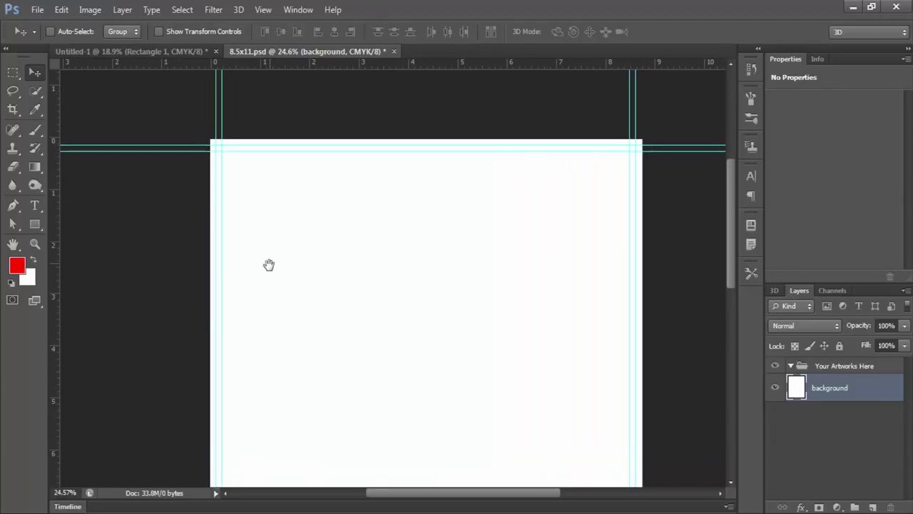
drag(240, 151, 238, 155)
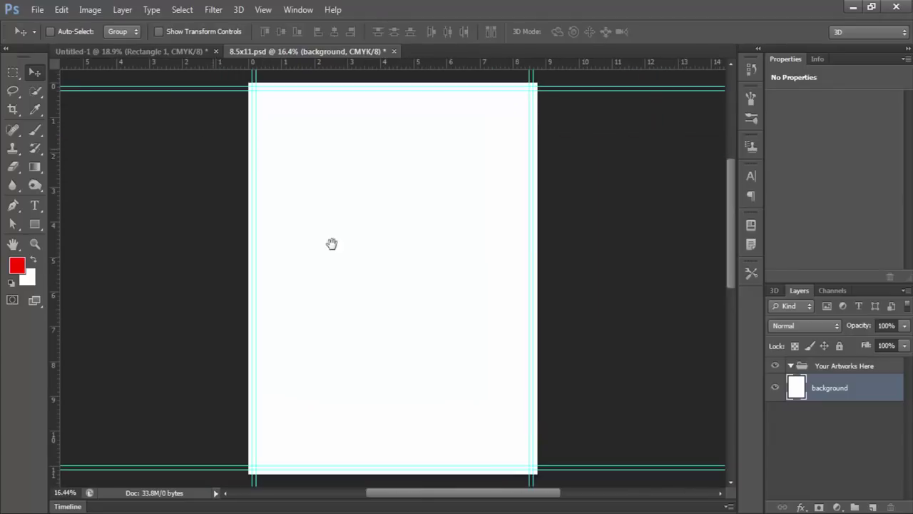
mouse_move(290, 102)
mouse_down()
mouse_move(399, 179)
mouse_move(369, 281)
mouse_move(387, 316)
mouse_move(326, 218)
mouse_up()
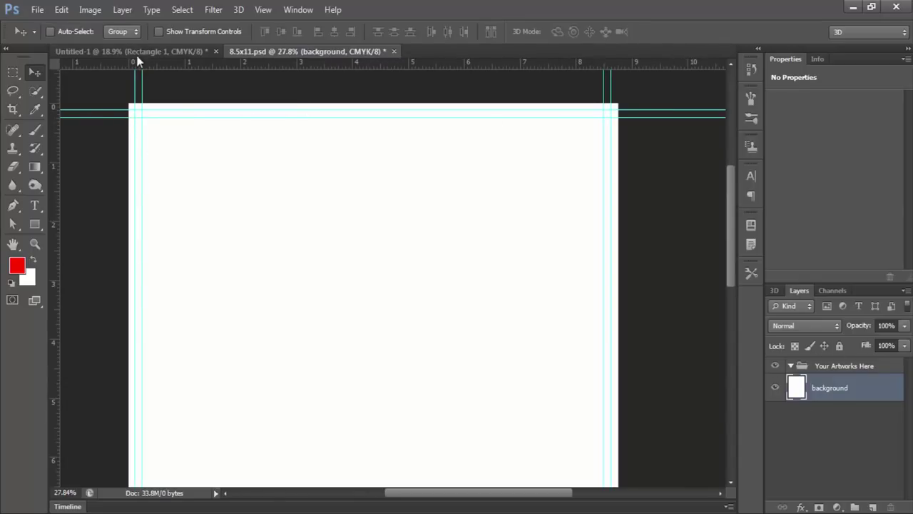
Close Untitled-1 without saving and open the #05 reference image.
click(216, 49)
key(ctrl+w)
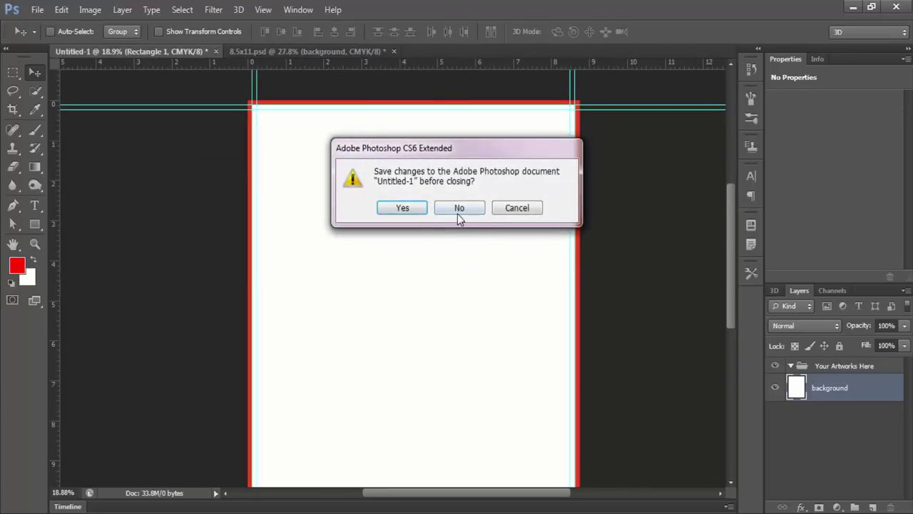
click(458, 208)
key(ctrl+o)
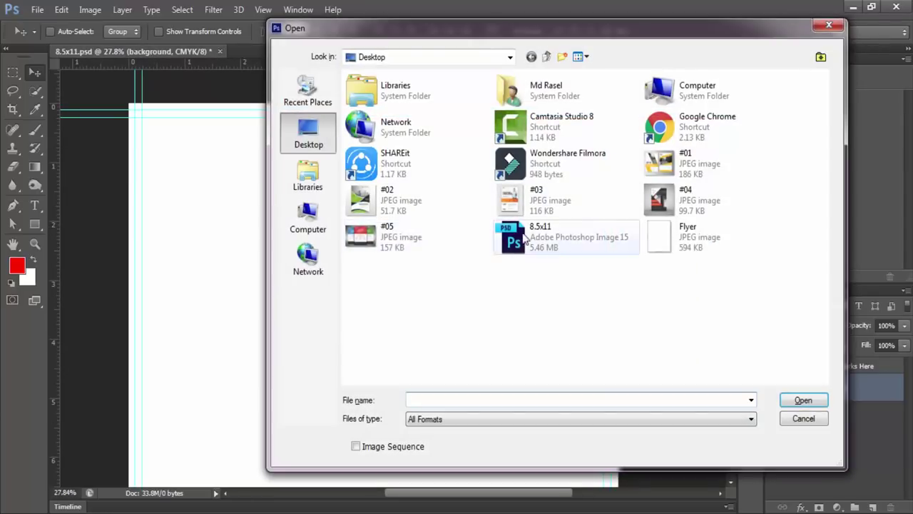
click(363, 243)
double_click(363, 244)
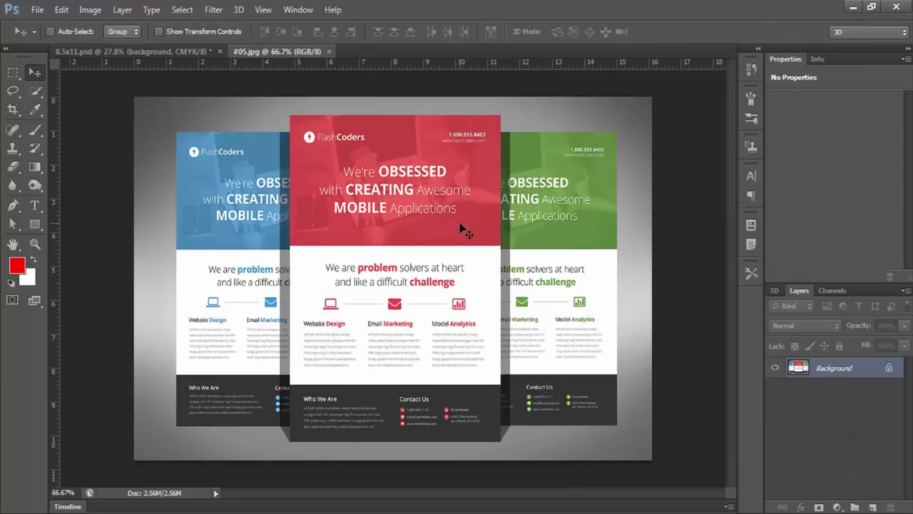
Marquee-select and cut the red centre flyer from #05, then return to 8.5x11.psd.
click(12, 109)
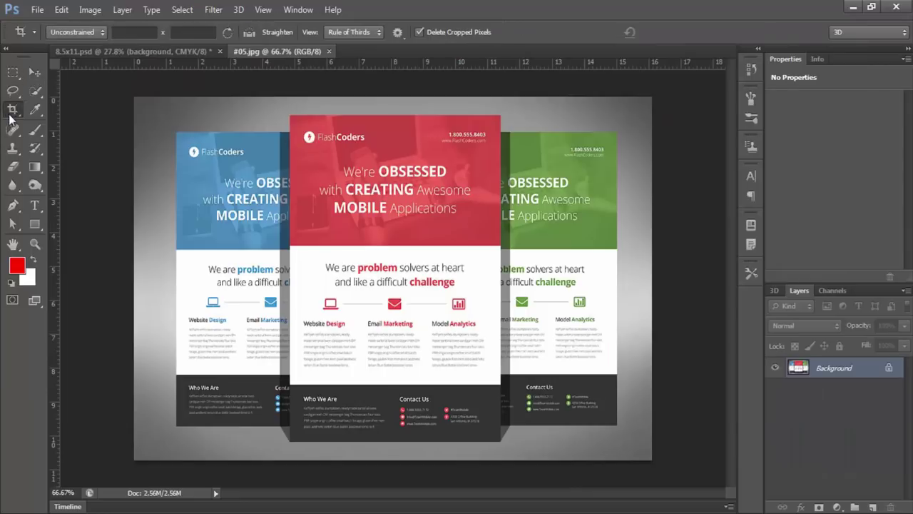
click(12, 129)
click(11, 111)
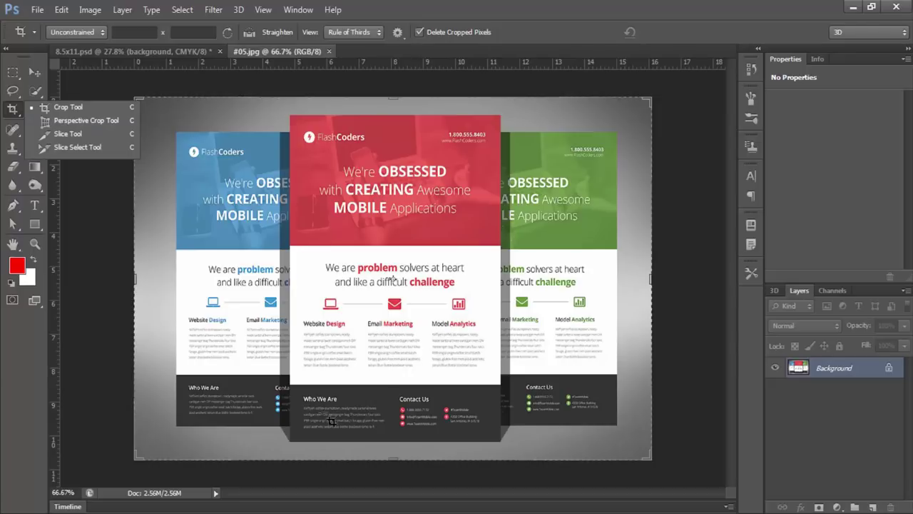
click(13, 72)
drag(302, 114, 299, 119)
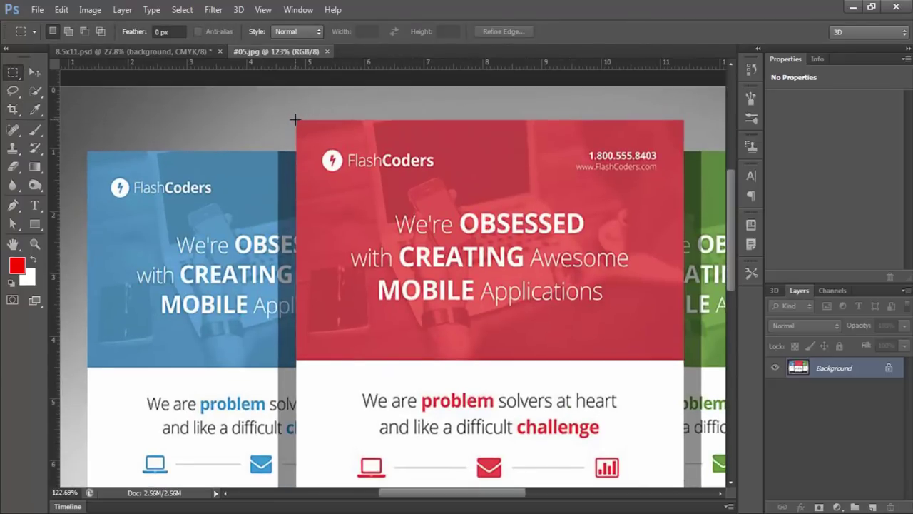
mouse_move(296, 119)
mouse_down()
mouse_move(574, 488)
mouse_move(592, 375)
mouse_move(595, 425)
mouse_up()
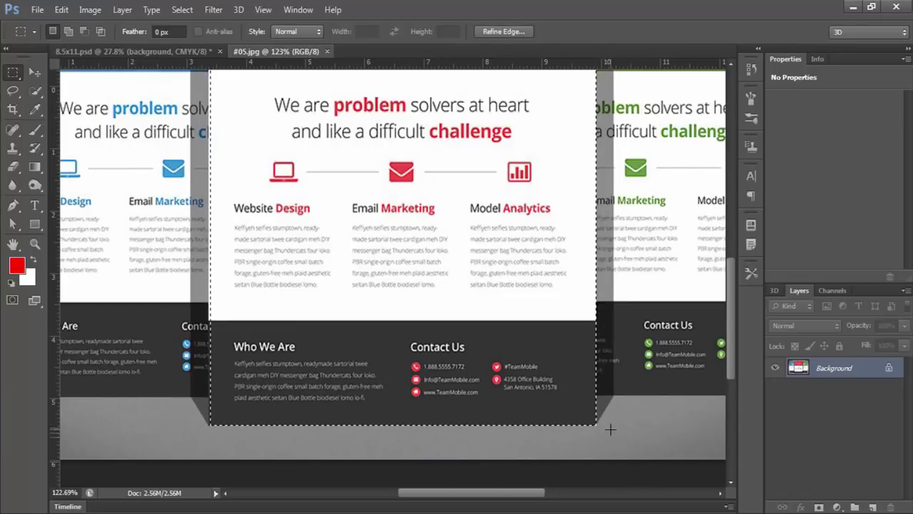
key(ctrl+x)
click(98, 50)
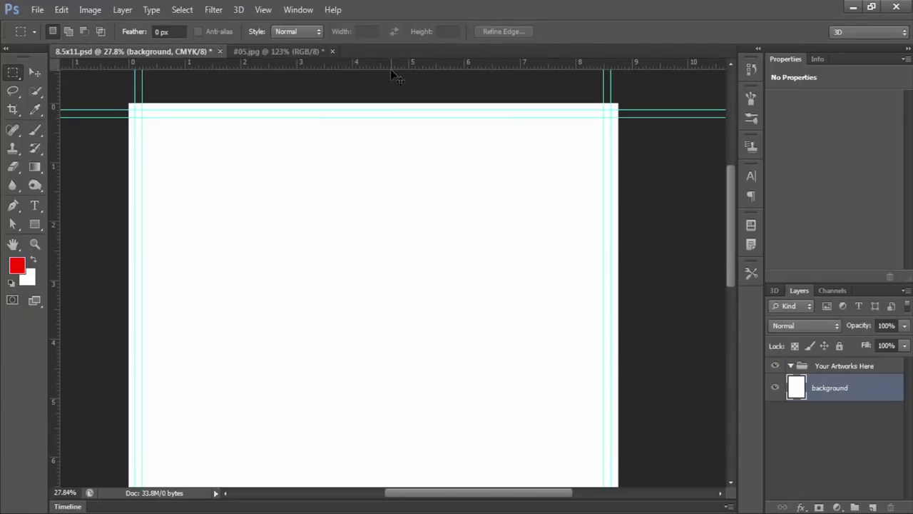
Paste the red FlashCoders flyer as Layer 1, scaled across the full 8.75 × 11.25 in bleed area.
key(ctrl+v)
key(ctrl+t)
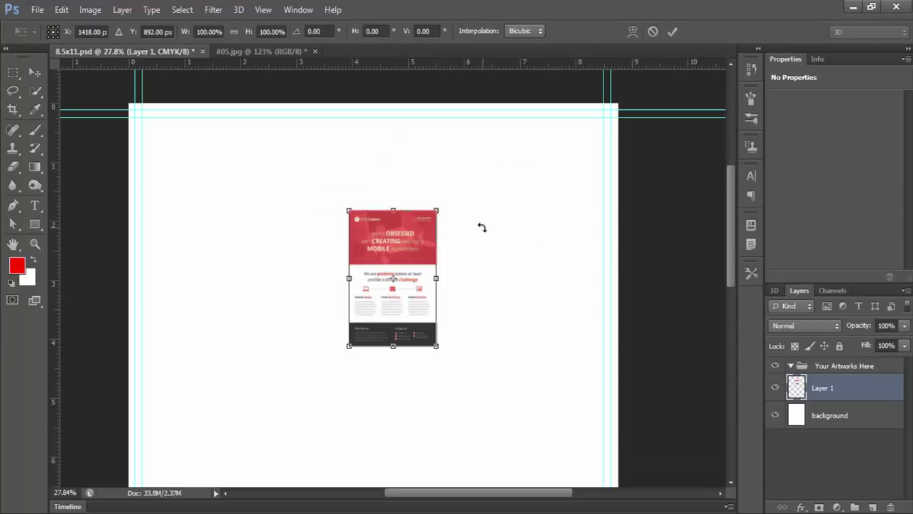
drag(441, 210, 592, 136)
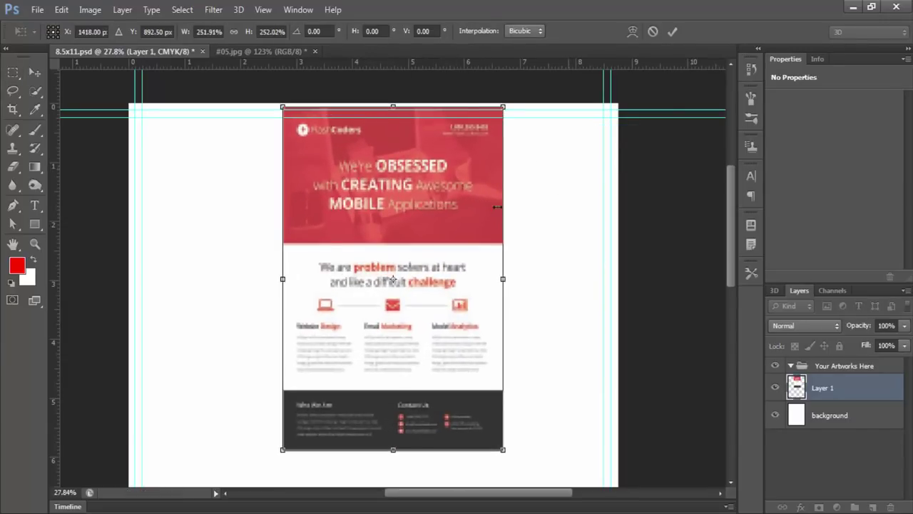
mouse_move(294, 254)
mouse_down()
mouse_move(249, 265)
mouse_move(142, 244)
mouse_up()
drag(407, 379, 374, 282)
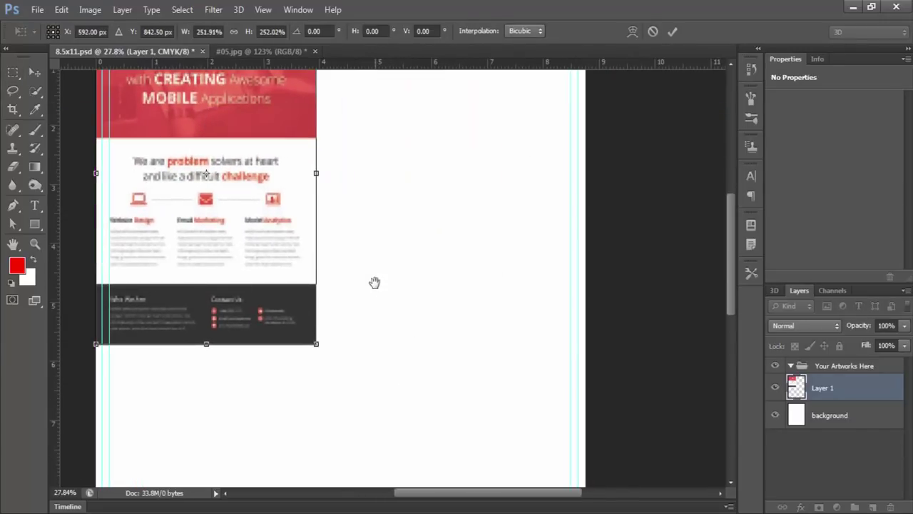
drag(242, 160, 258, 264)
drag(246, 214, 246, 221)
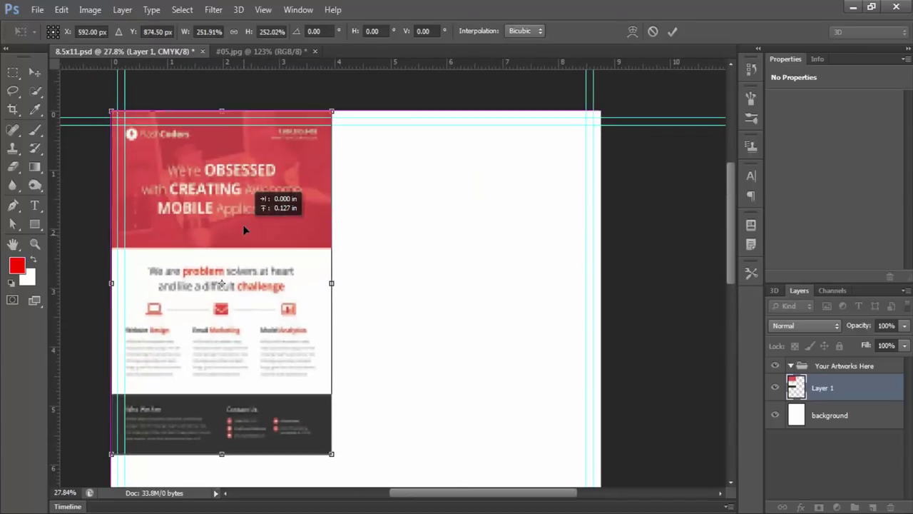
drag(318, 352, 292, 54)
drag(315, 170, 575, 475)
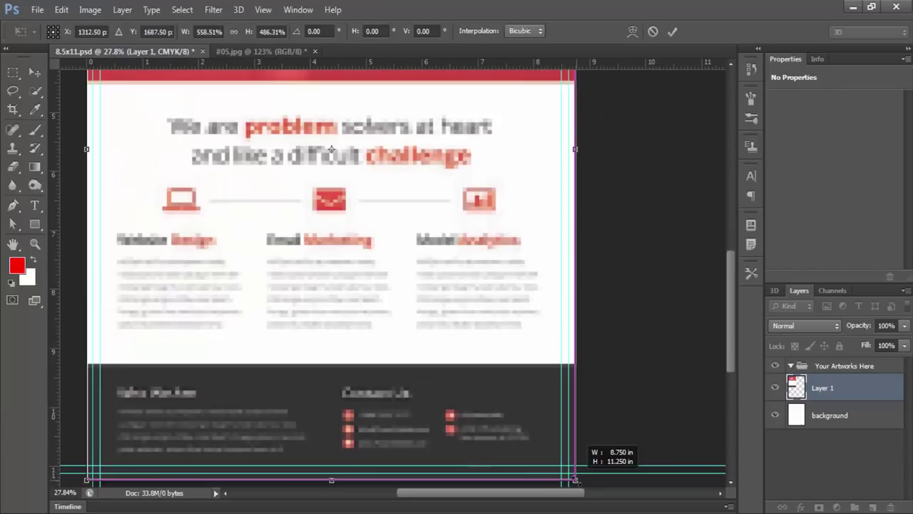
key(Return)
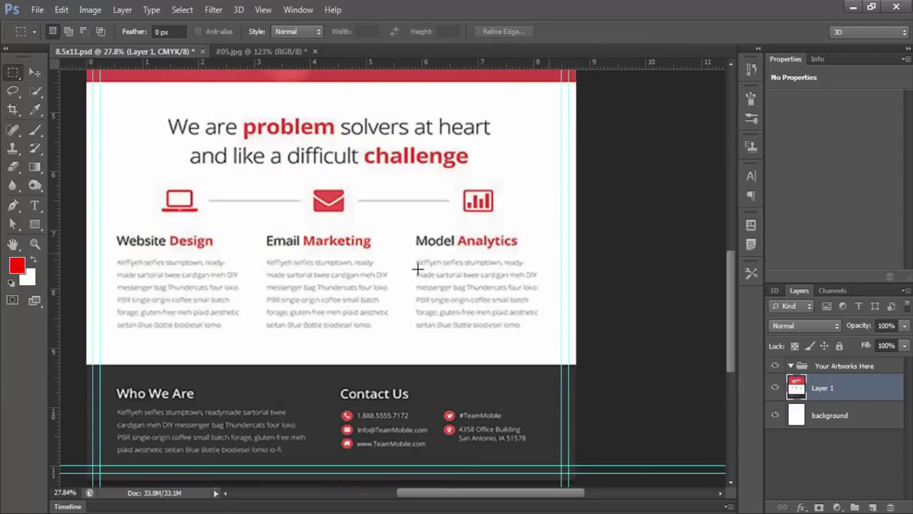
drag(407, 240, 400, 330)
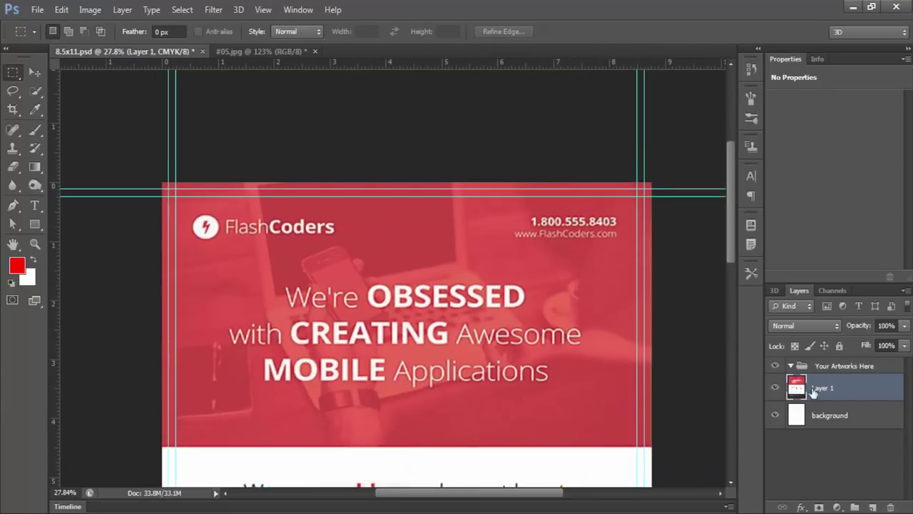
Ungroup the Your Artworks Here layer group and select Layer 1.
click(836, 366)
right_click(835, 366)
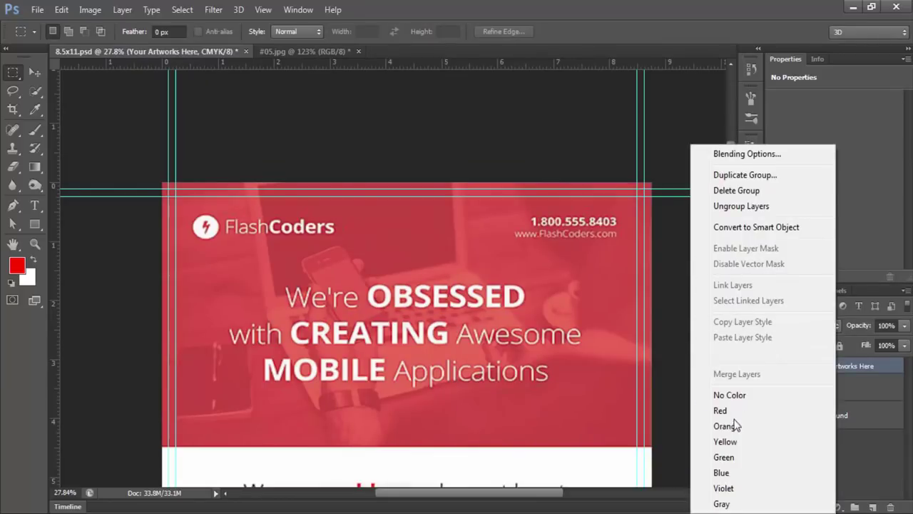
click(726, 206)
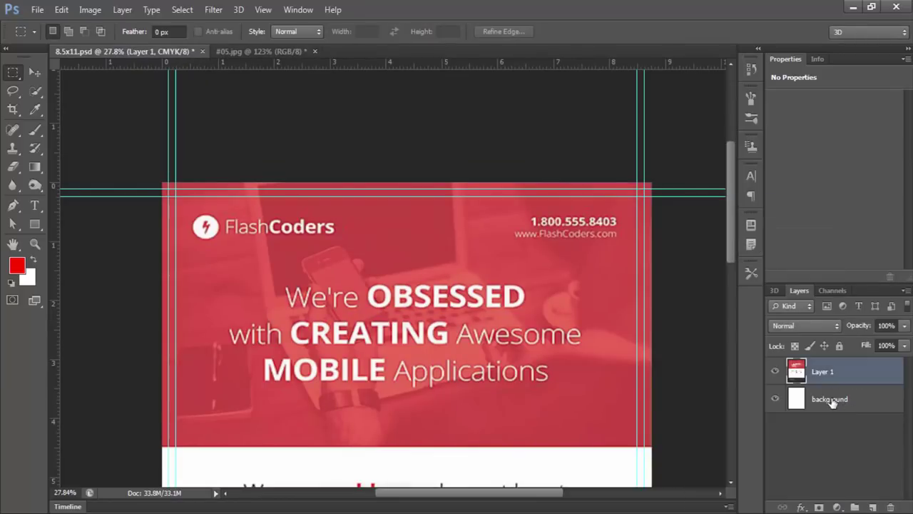
click(838, 401)
click(837, 368)
Scroll through the FlashCoders flyer on Layer 1 to inspect its layout.
drag(471, 411, 458, 294)
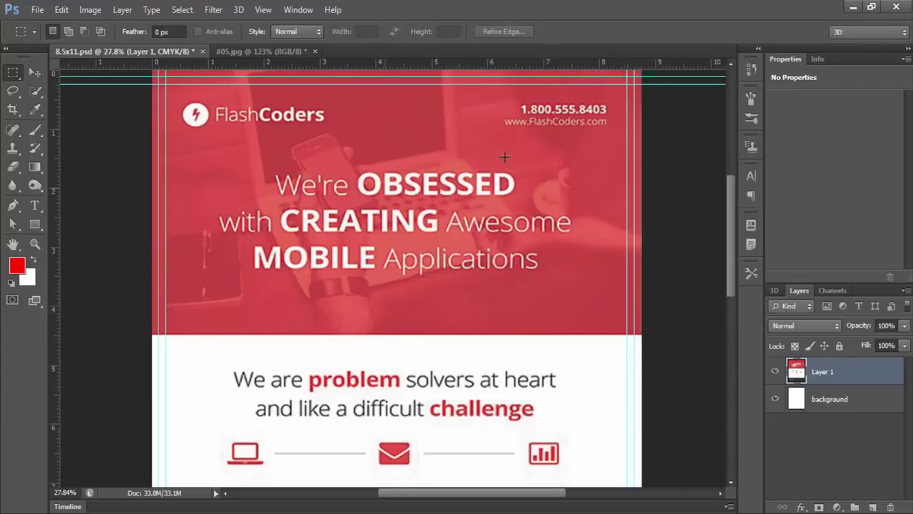
scroll(585, 199, down, 2)
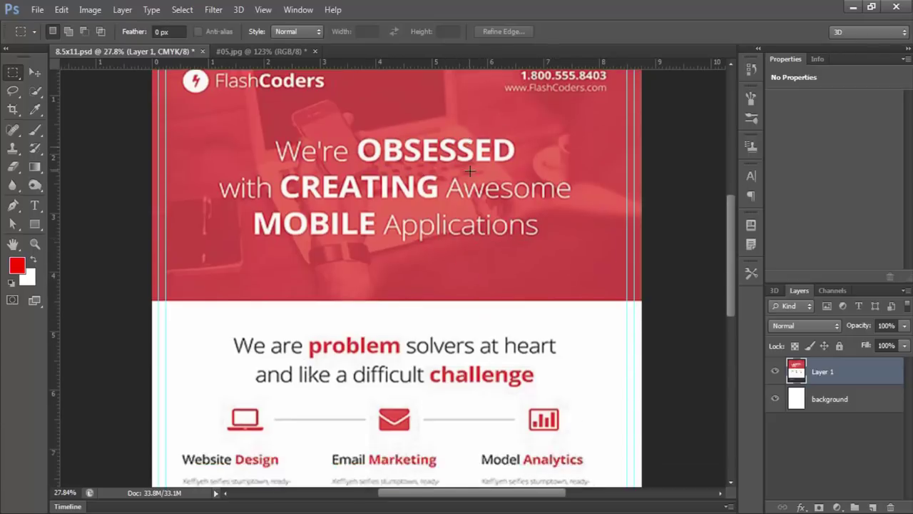
scroll(705, 232, down, 2)
drag(729, 247, 725, 289)
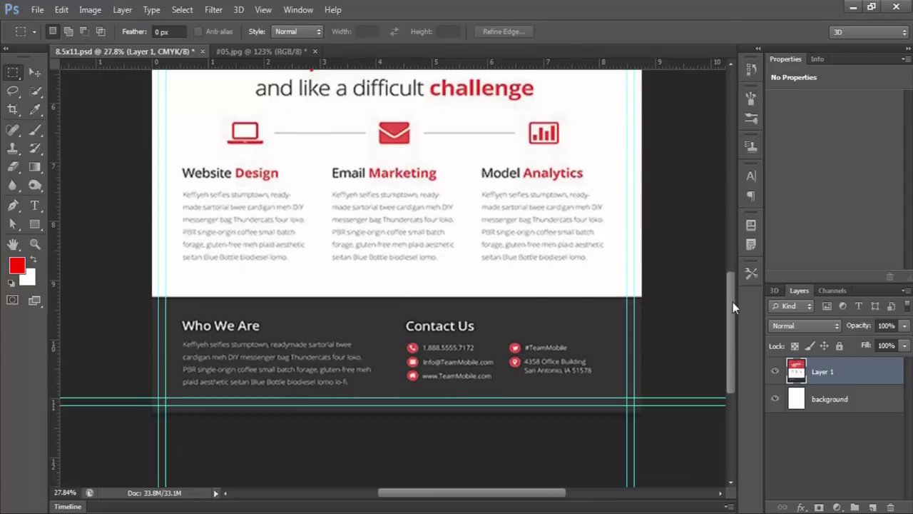
scroll(566, 306, up, 4)
scroll(577, 286, down, 1)
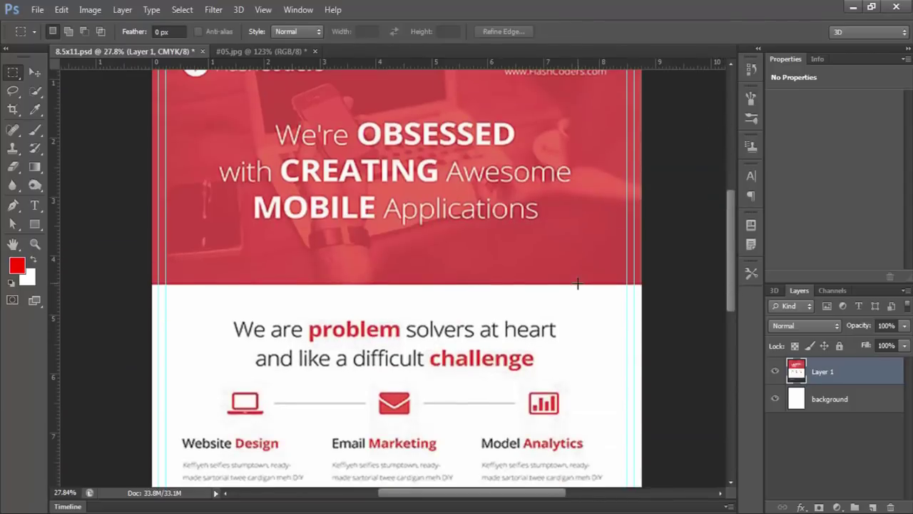
scroll(576, 281, down, 1)
scroll(579, 278, down, 2)
scroll(580, 278, down, 1)
scroll(577, 267, up, 1)
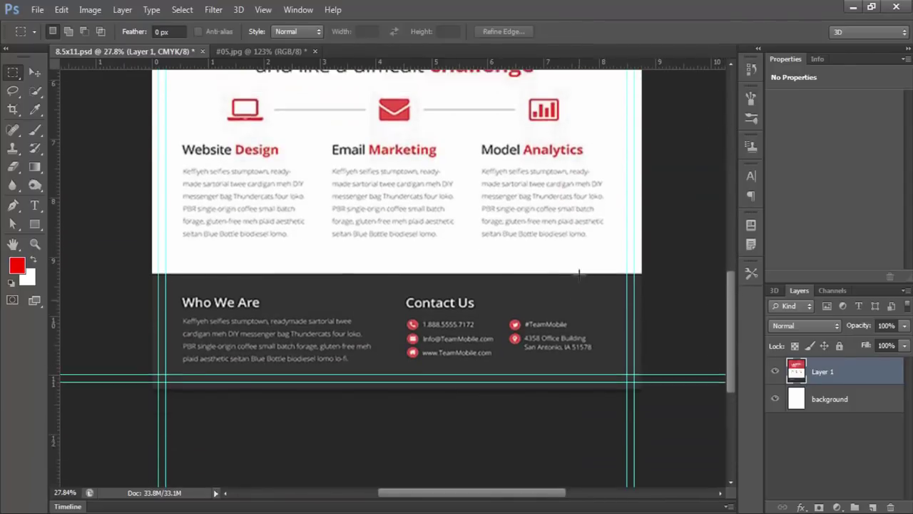
scroll(579, 271, up, 1)
scroll(578, 272, up, 1)
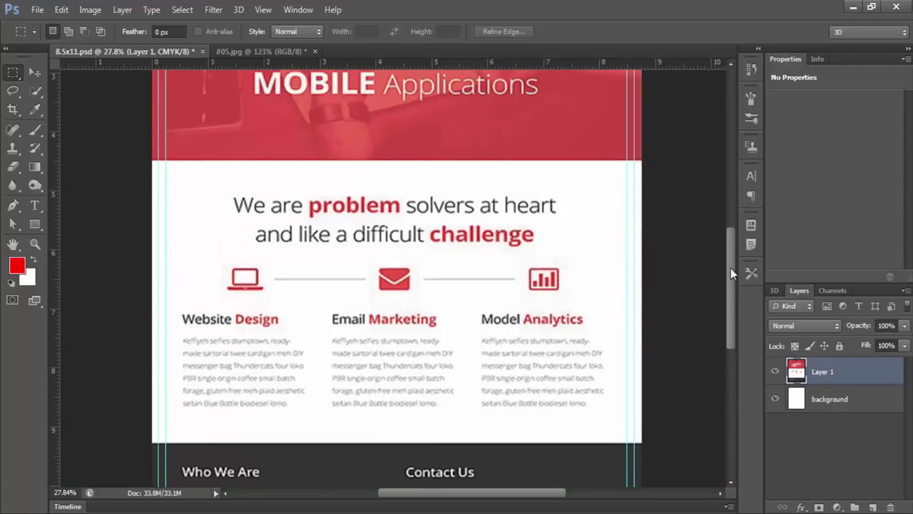
drag(731, 271, 722, 212)
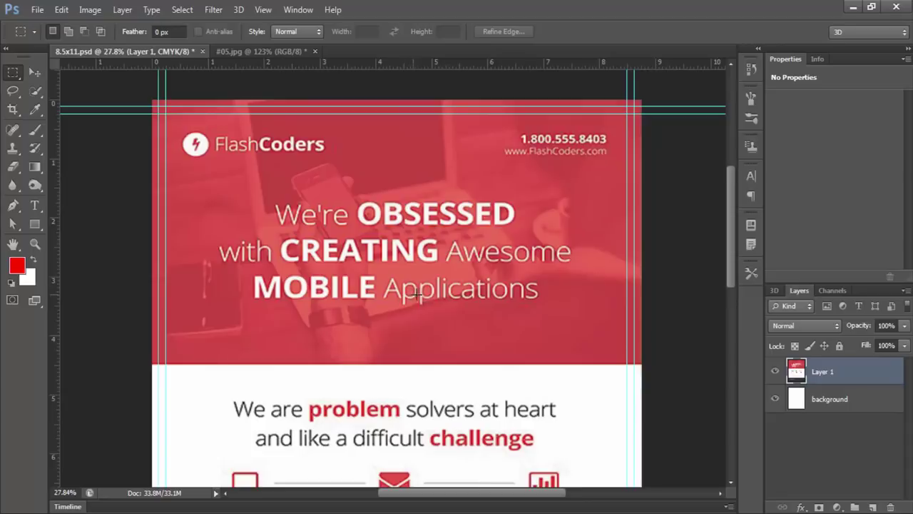
scroll(418, 294, down, 3)
scroll(587, 369, down, 2)
scroll(581, 368, down, 1)
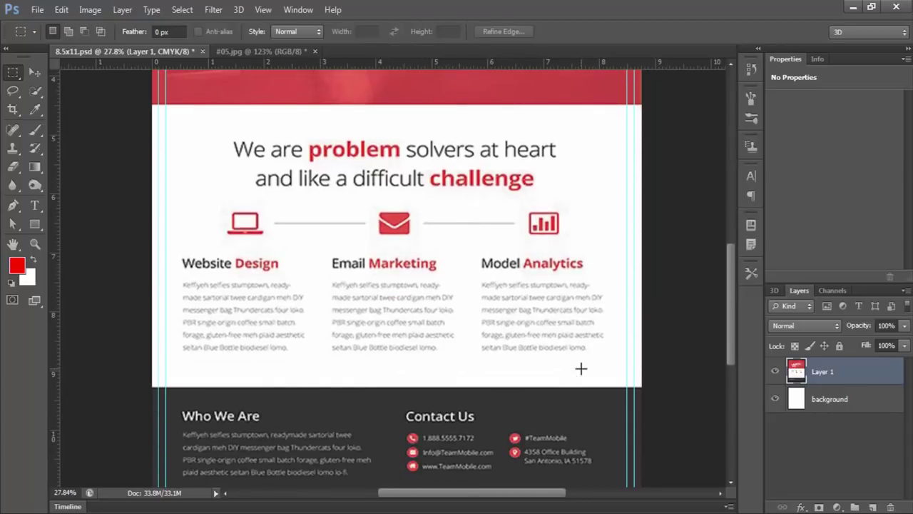
mouse_move(731, 254)
mouse_down()
mouse_move(731, 165)
mouse_move(732, 246)
mouse_move(731, 212)
mouse_up()
scroll(414, 322, up, 3)
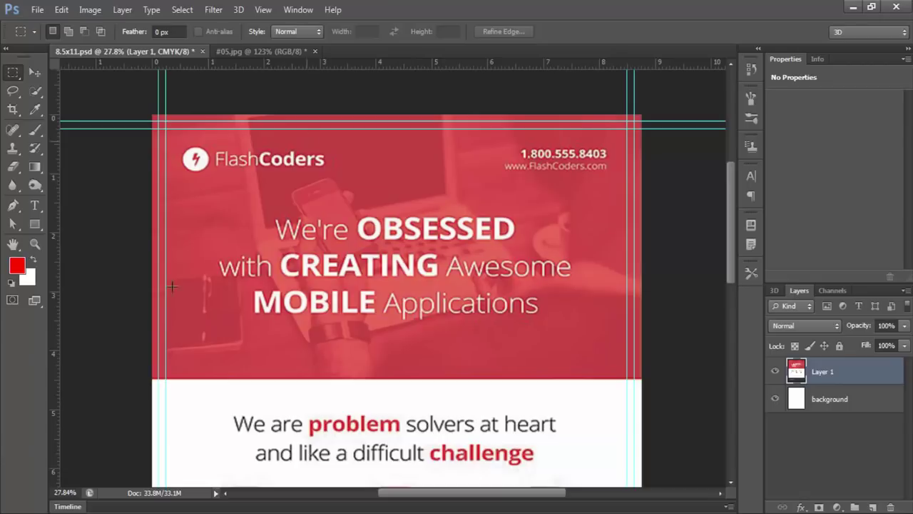
Return to the earlier Google results in the browser and search for 'free photo site'.
click(187, 442)
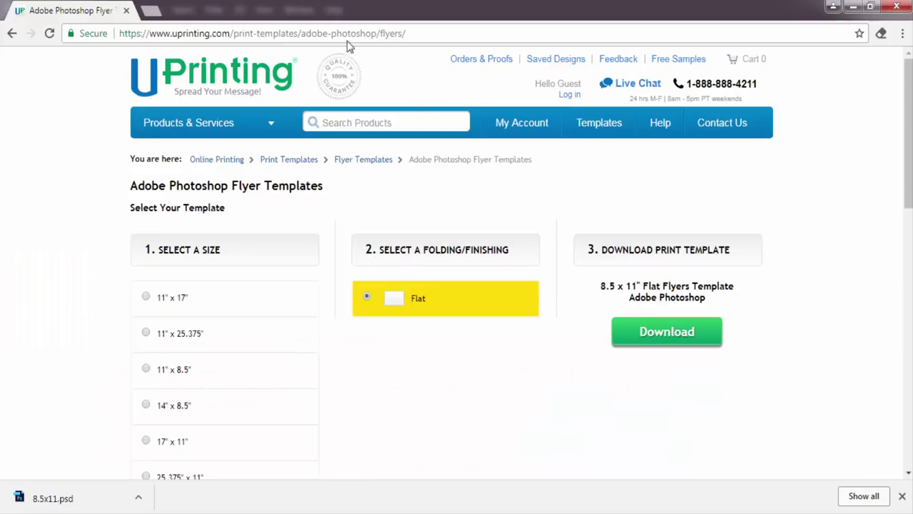
click(12, 34)
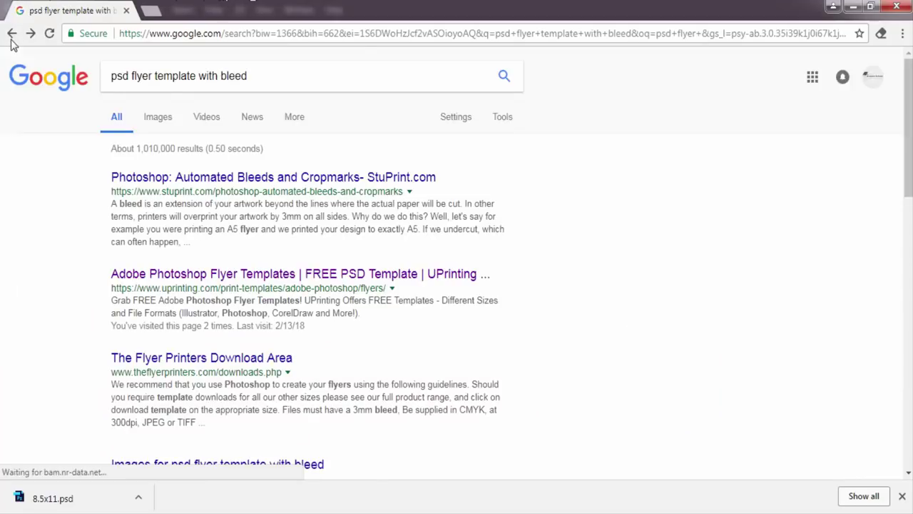
triple_click(353, 77)
key(BackSpace)
text(f)
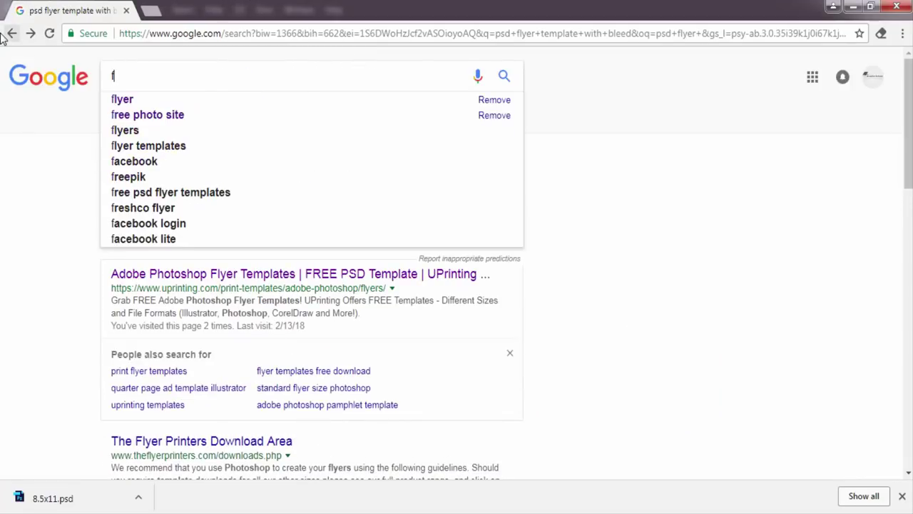
text(ree image p)
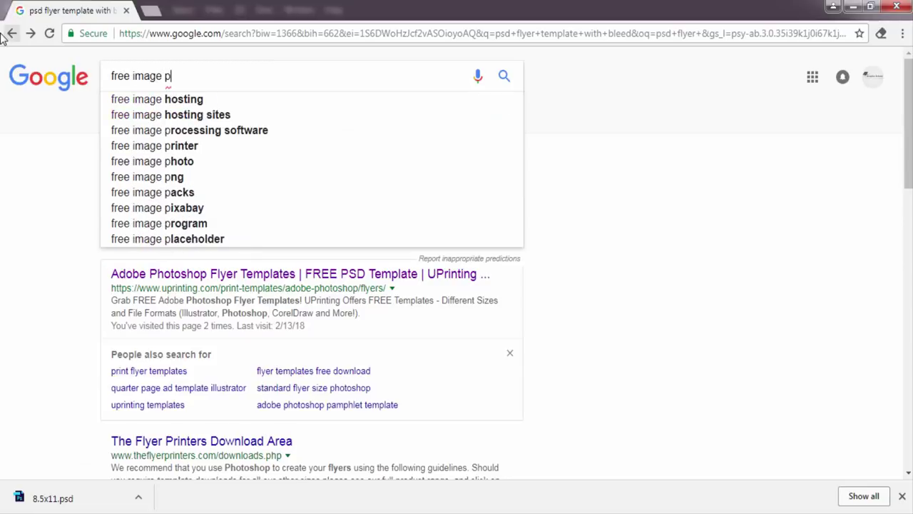
key(BackSpace)
key(BackSpace)
key(BackSpace)
key(BackSpace)
key(BackSpace)
key(BackSpace)
key(BackSpace)
text(hot)
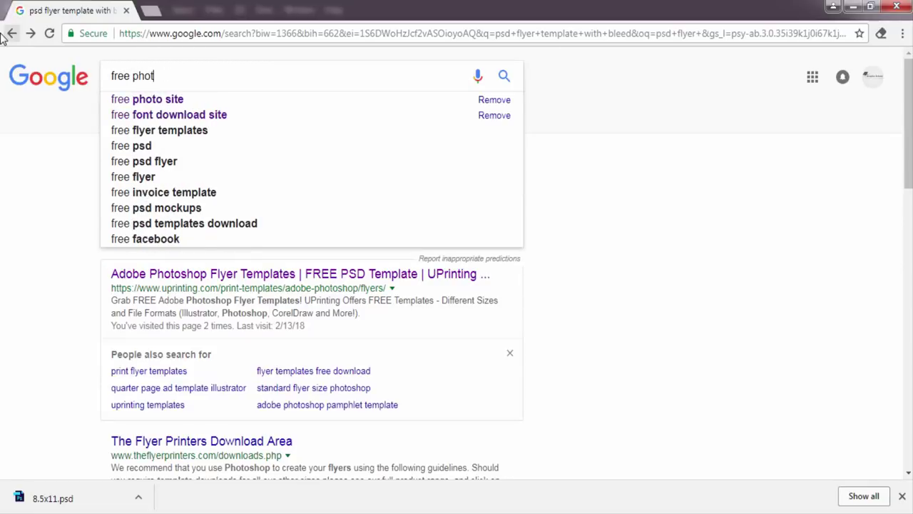
text(osho)
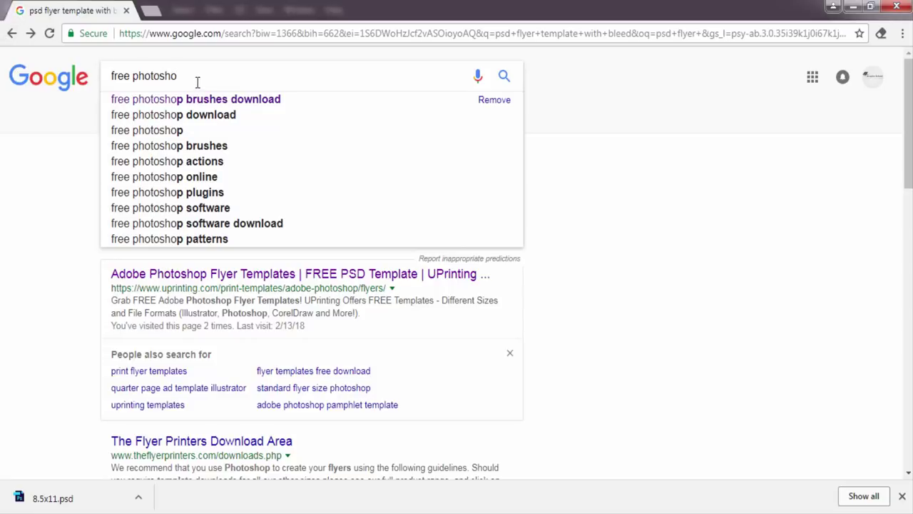
key(BackSpace)
key(BackSpace)
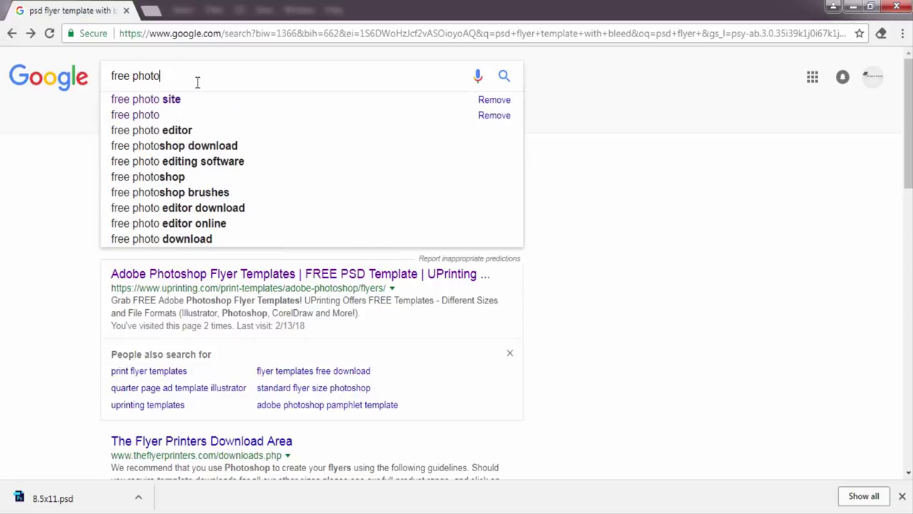
text(site)
key(Return)
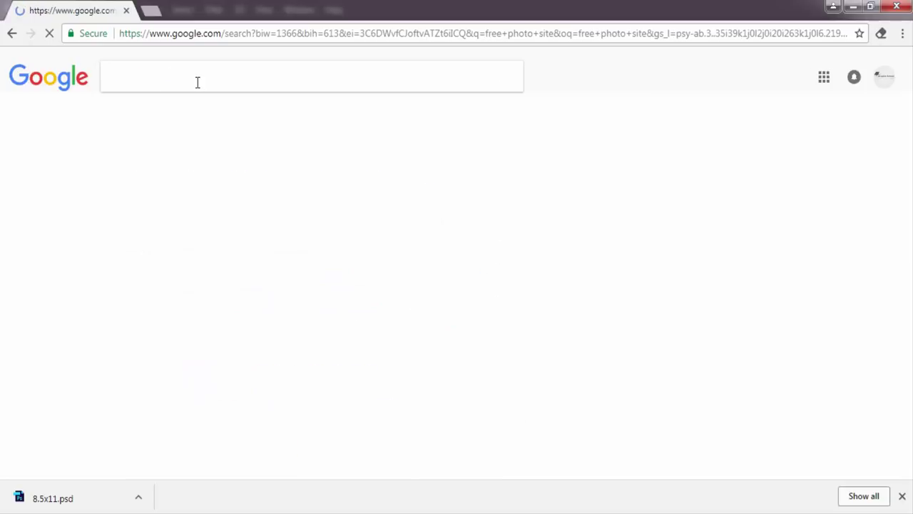
Browse the search results and open the Pexels free stock photos site.
scroll(279, 300, down, 6)
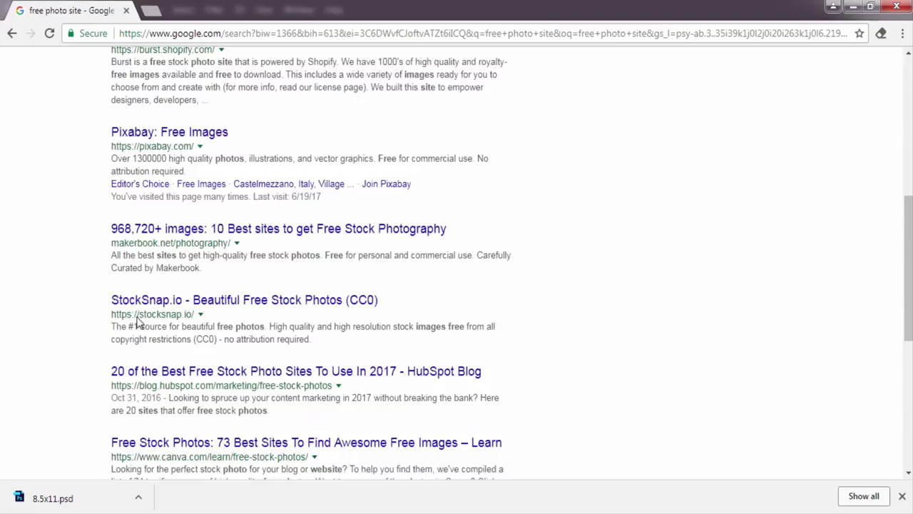
scroll(278, 300, down, 3)
scroll(278, 300, down, 3)
scroll(310, 311, up, 5)
scroll(276, 306, up, 7)
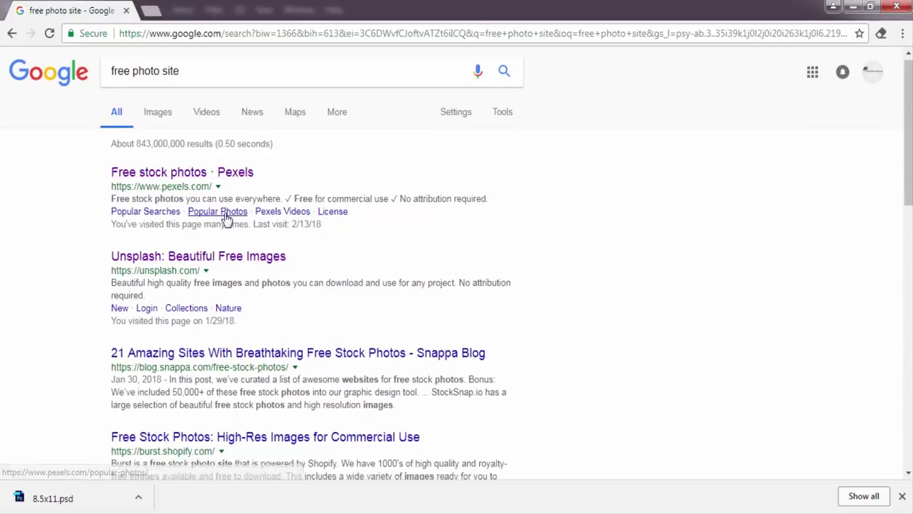
scroll(188, 218, down, 2)
scroll(107, 236, down, 2)
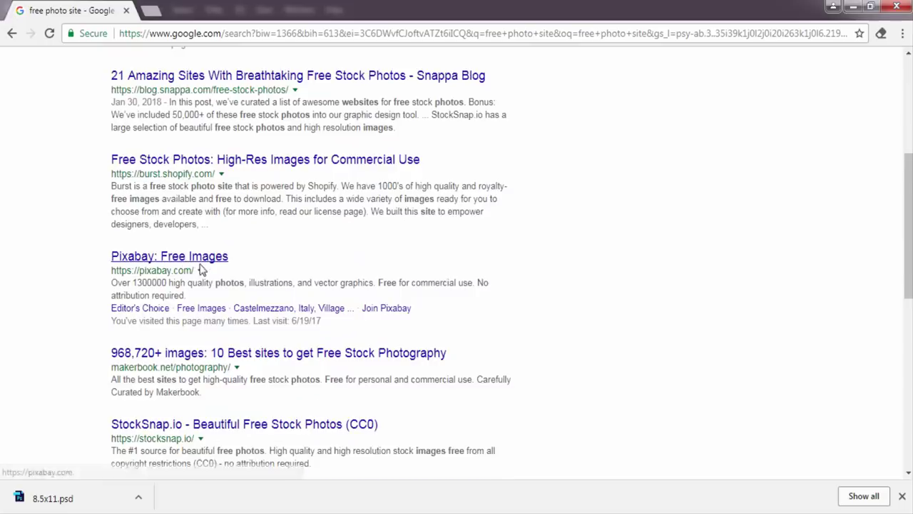
scroll(206, 271, down, 1)
scroll(344, 314, down, 4)
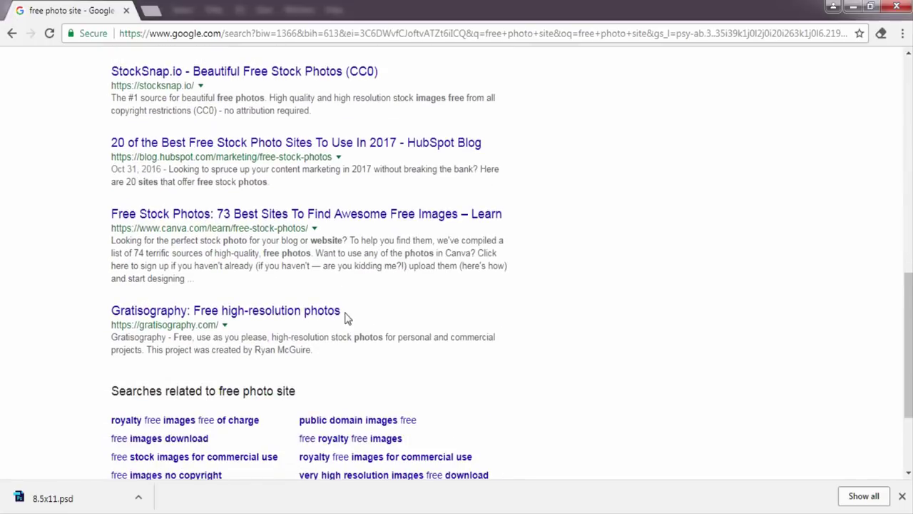
scroll(348, 316, up, 9)
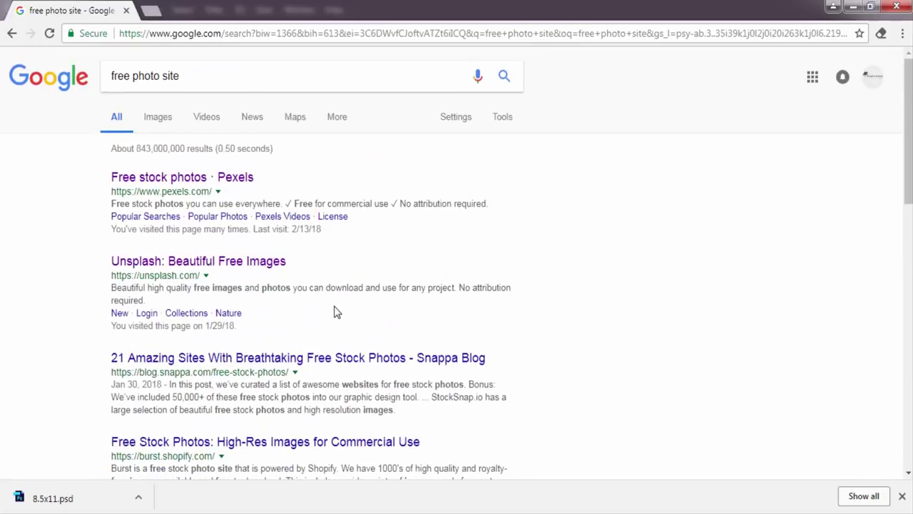
click(164, 180)
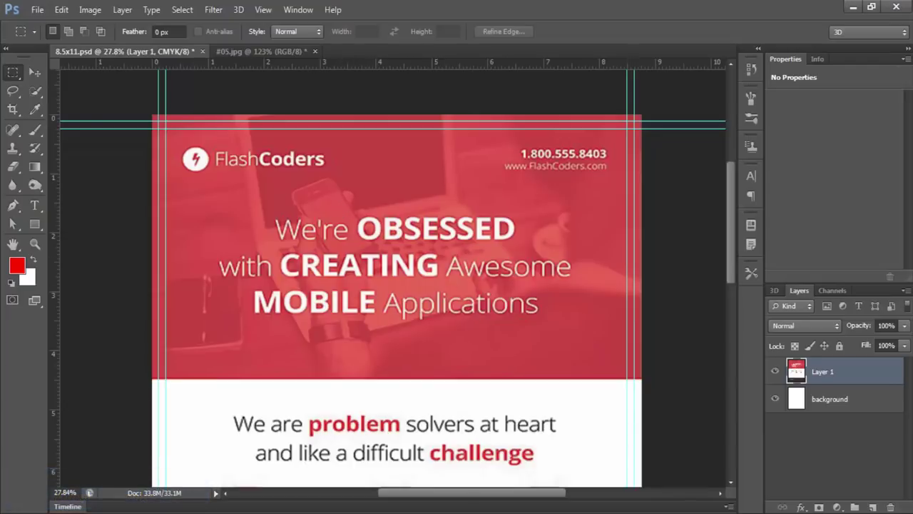
Search Pexels for 'hand phone with laptop'.
text(ha)
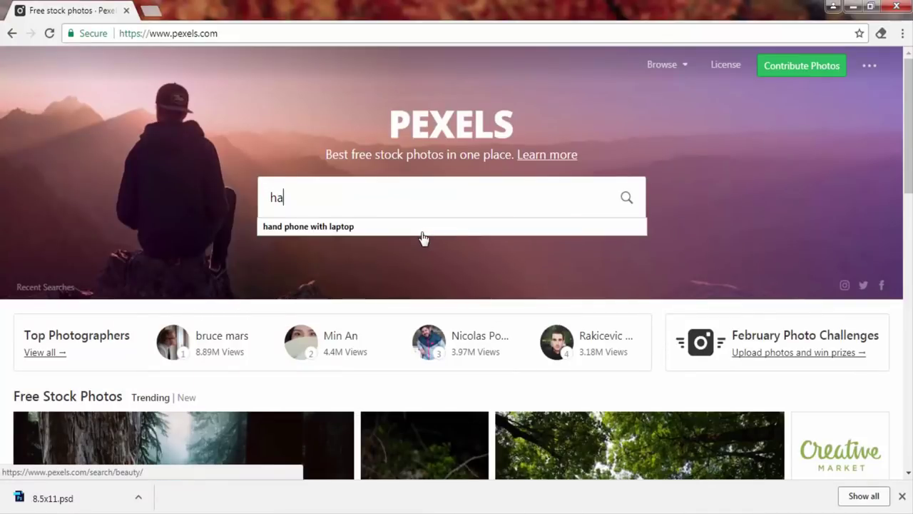
text(nd phone)
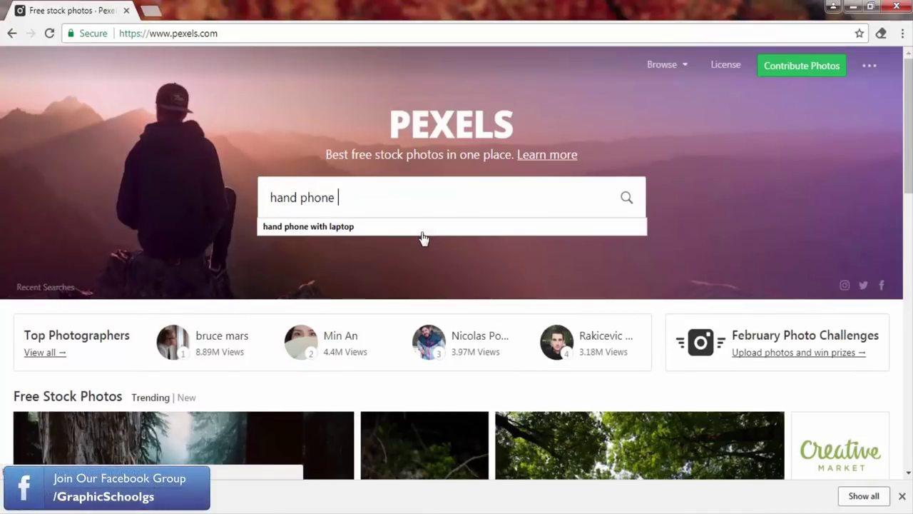
key(Down)
key(Return)
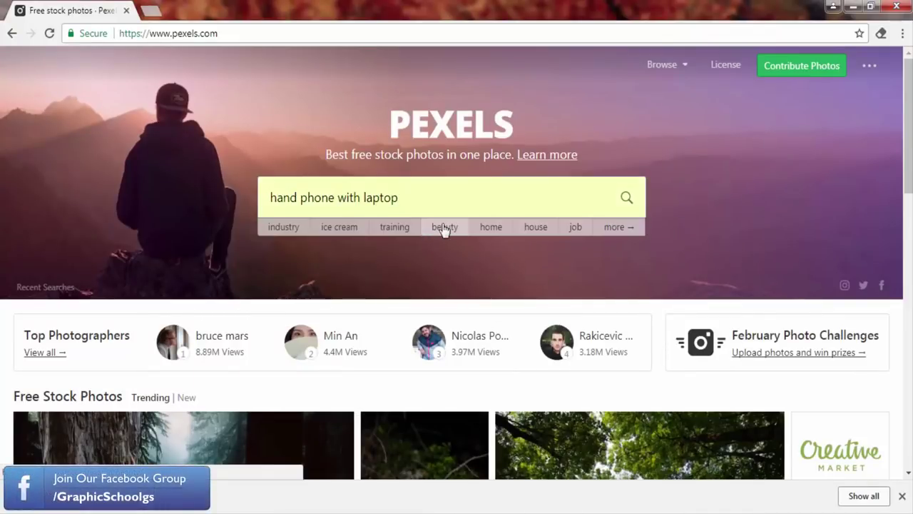
key(Return)
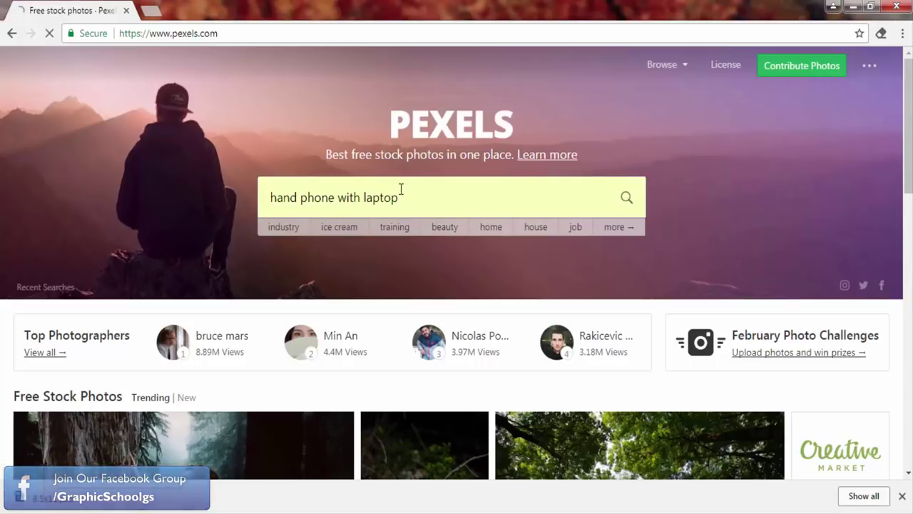
Scroll through the grid of hand-phone-with-laptop stock photos.
scroll(492, 257, down, 2)
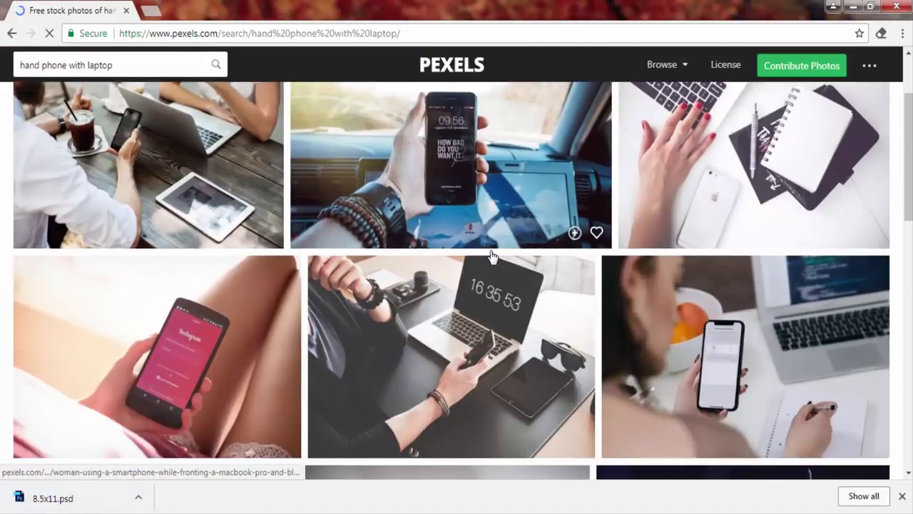
scroll(492, 257, down, 2)
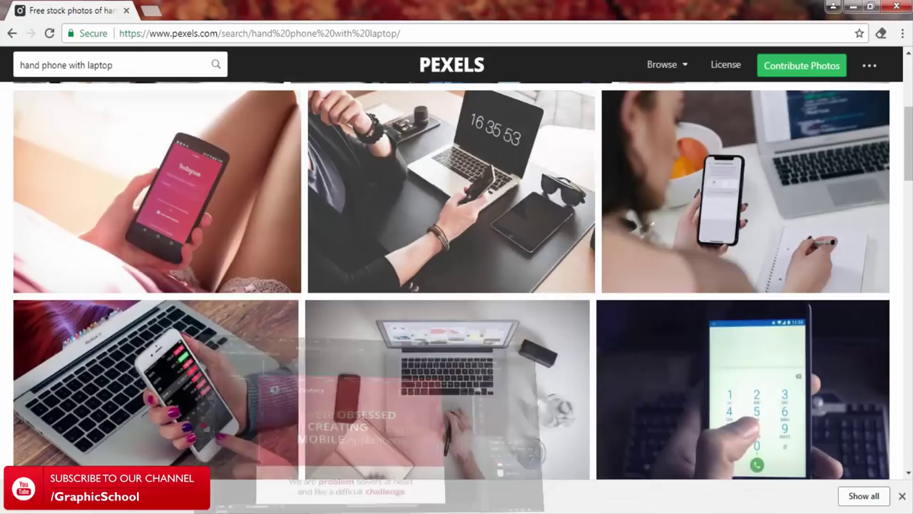
scroll(710, 208, up, 1)
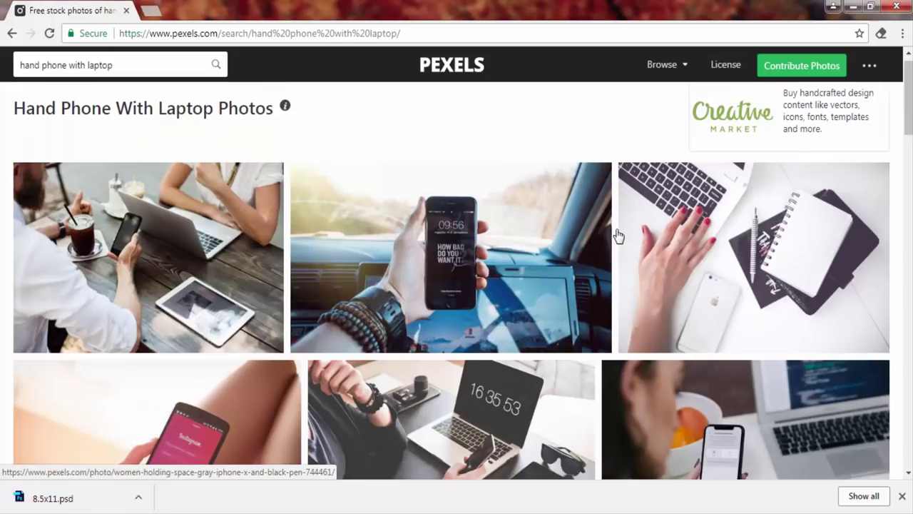
scroll(683, 255, down, 3)
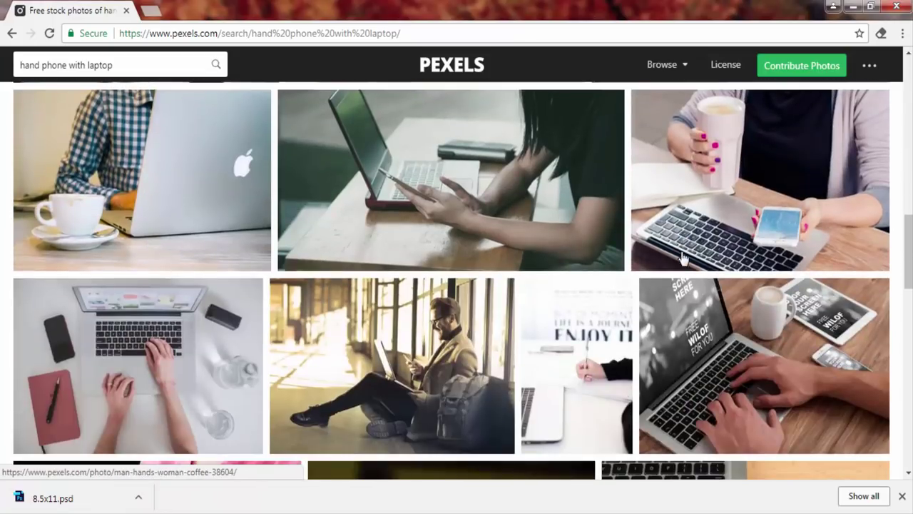
scroll(682, 256, down, 2)
scroll(683, 257, down, 3)
scroll(683, 257, down, 3)
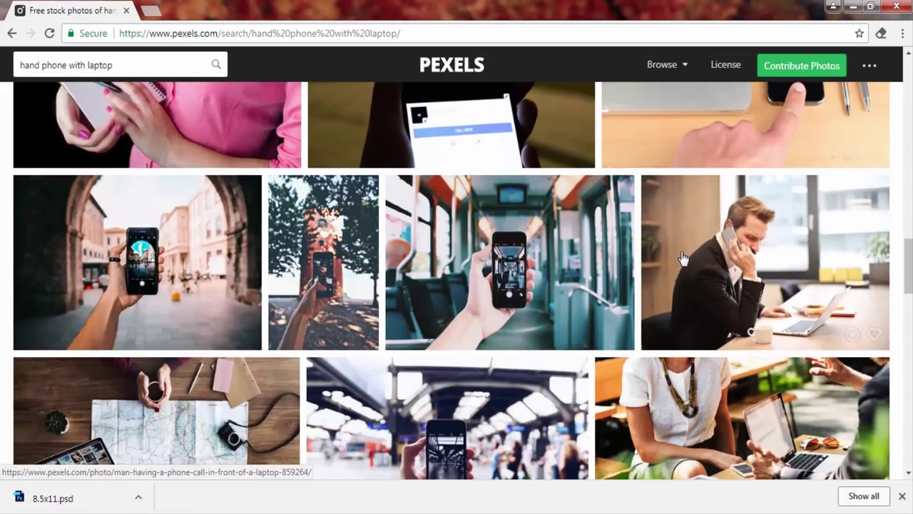
scroll(682, 257, down, 4)
scroll(683, 257, up, 8)
scroll(682, 257, up, 5)
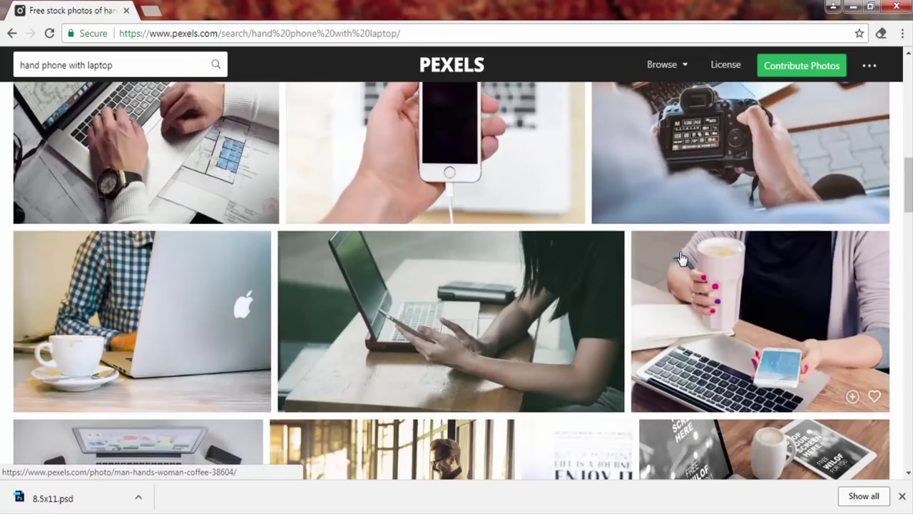
scroll(683, 257, up, 3)
scroll(683, 256, up, 2)
scroll(682, 257, up, 2)
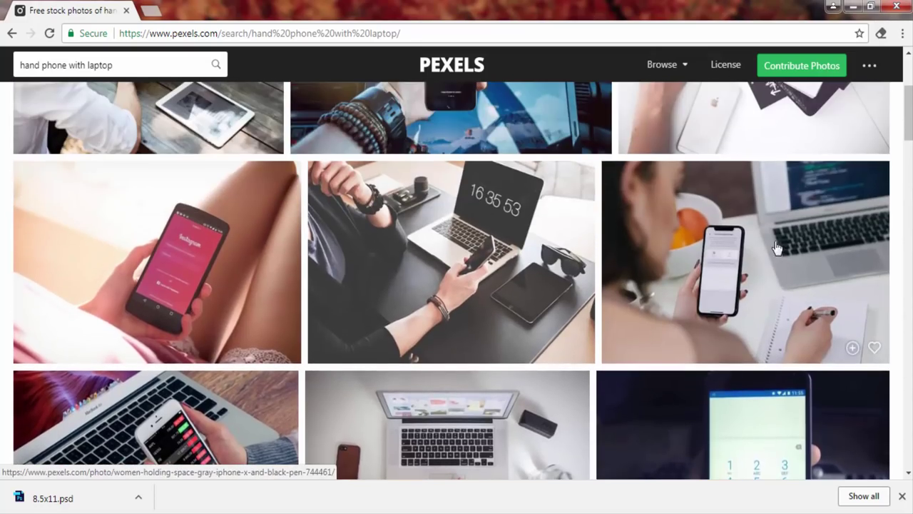
Download the woman-with-iPhone-beside-laptop photo at Large (1920 x 1280) size.
click(753, 227)
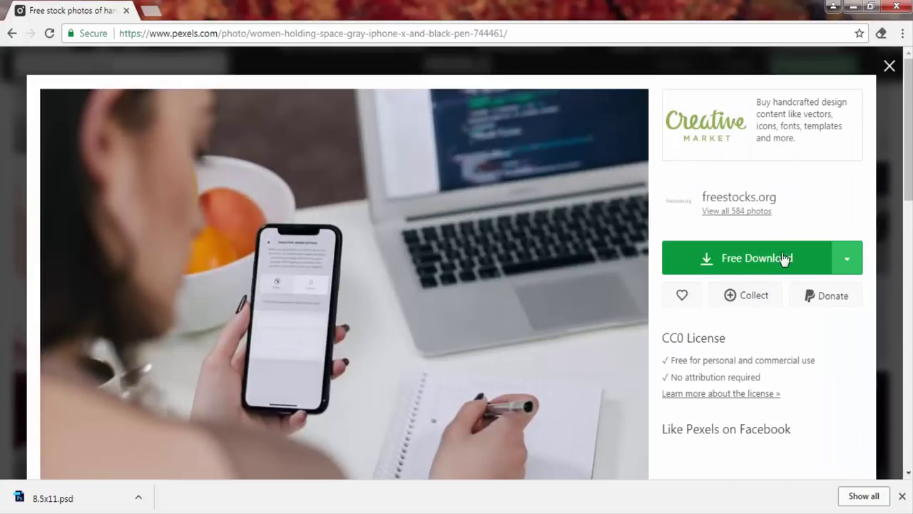
click(849, 263)
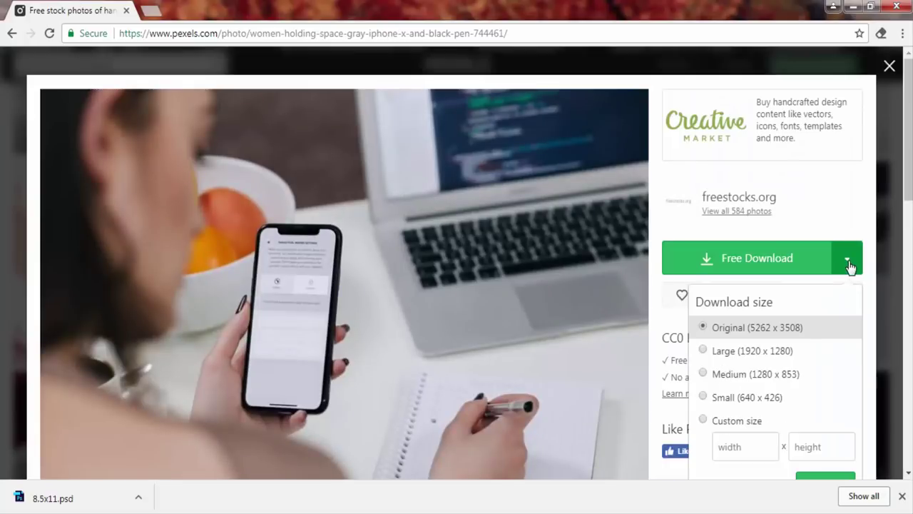
click(749, 355)
click(746, 261)
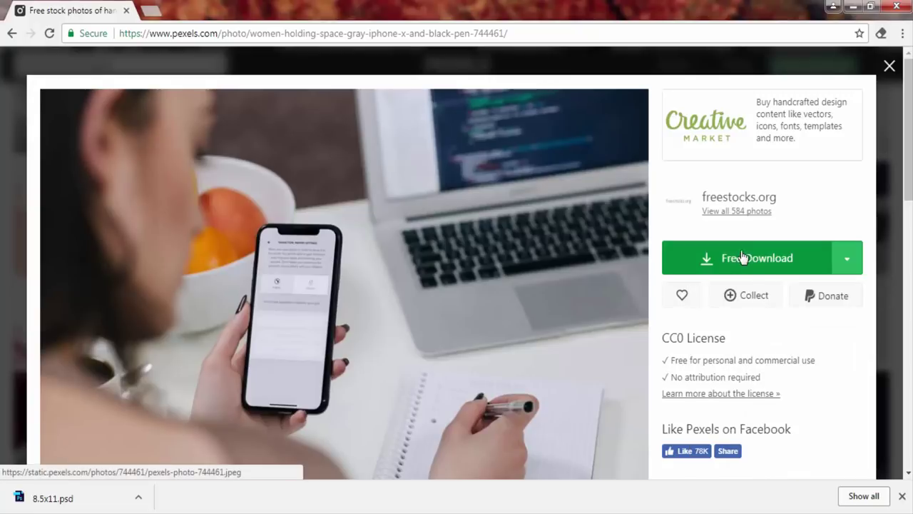
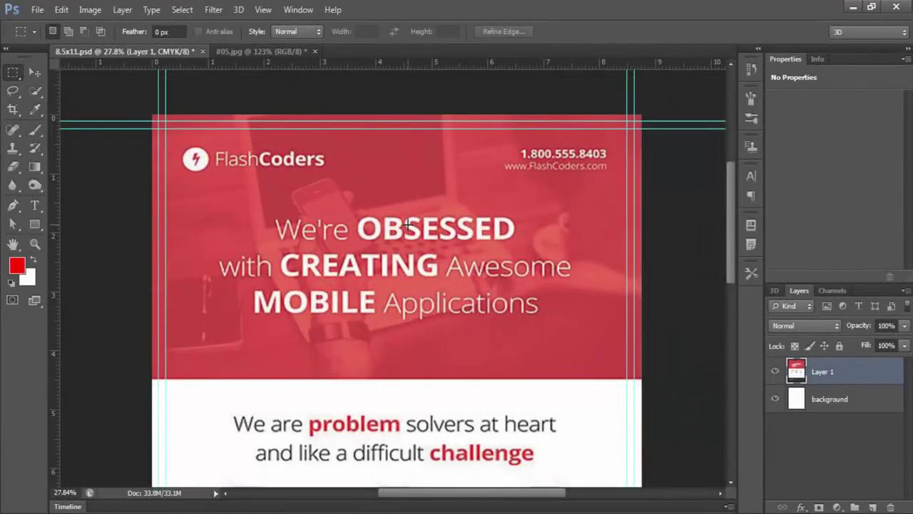
Open pexels-photo-744461.jpeg and close #05.jpg without saving.
key(ctrl+o)
double_click(385, 275)
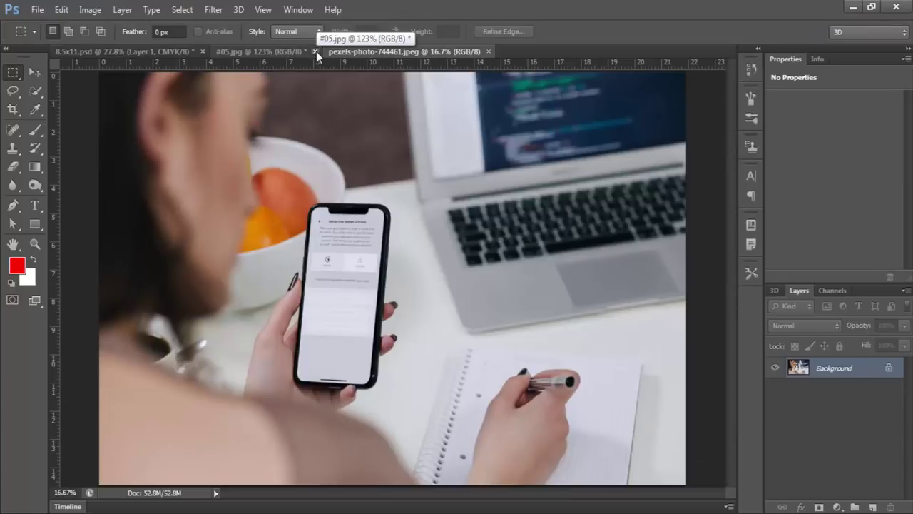
click(315, 51)
click(460, 208)
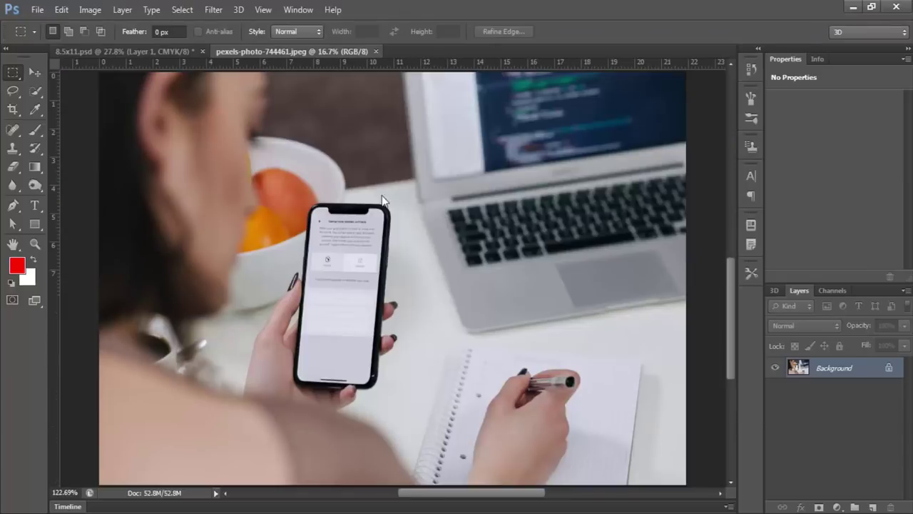
Paste the full-size photo into the flyer, then undo the oversized paste.
key(ctrl+a)
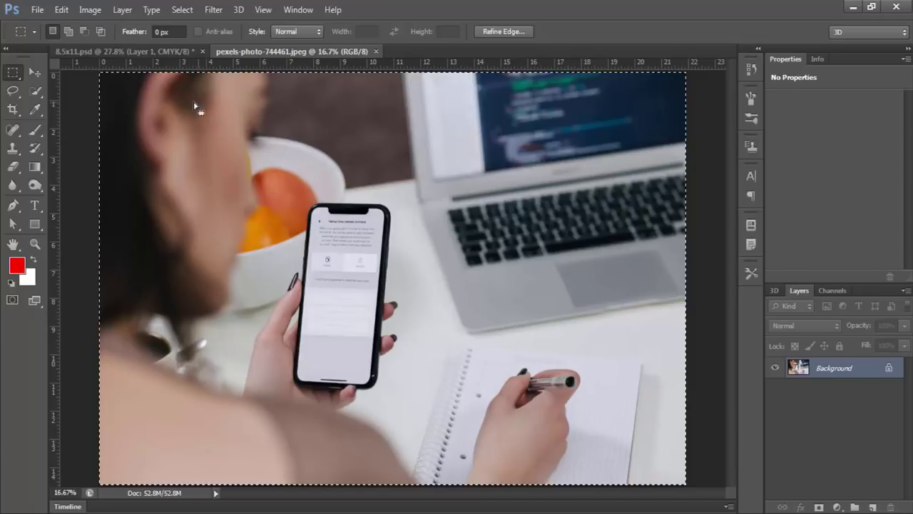
click(157, 52)
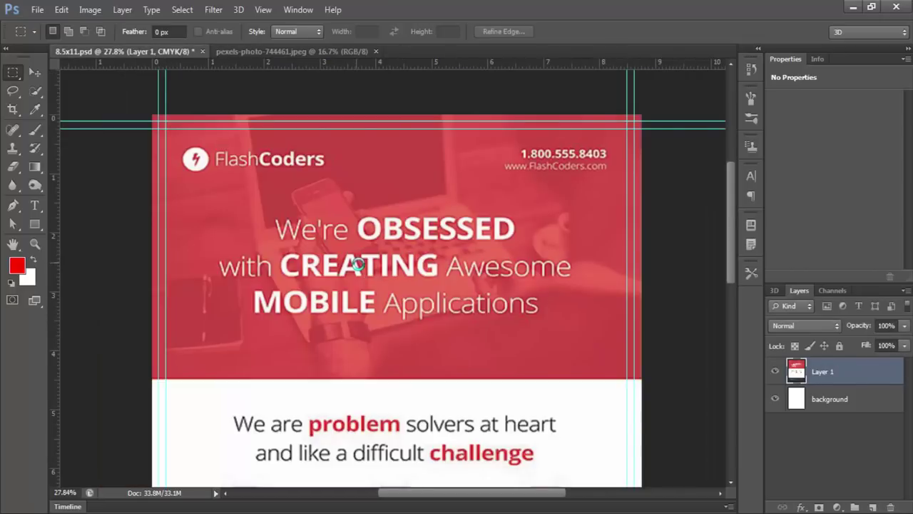
key(ctrl+v)
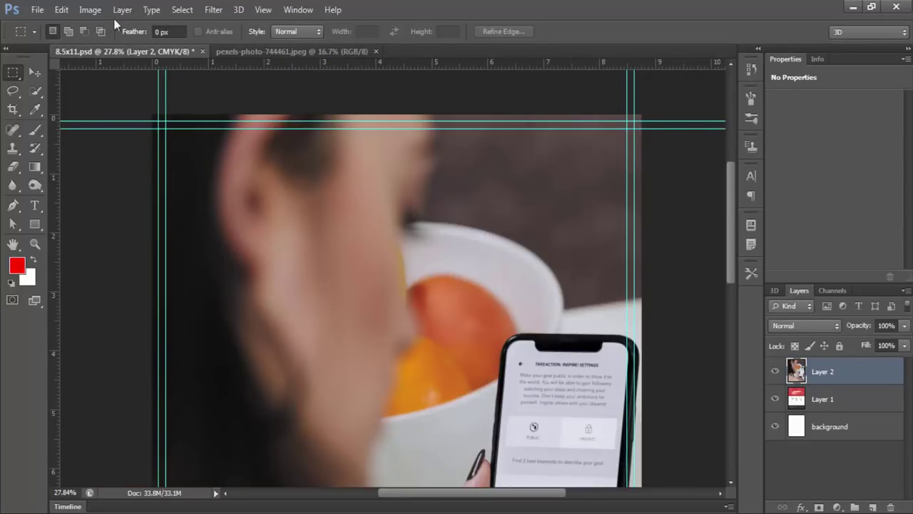
click(90, 9)
key(Escape)
key(ctrl+z)
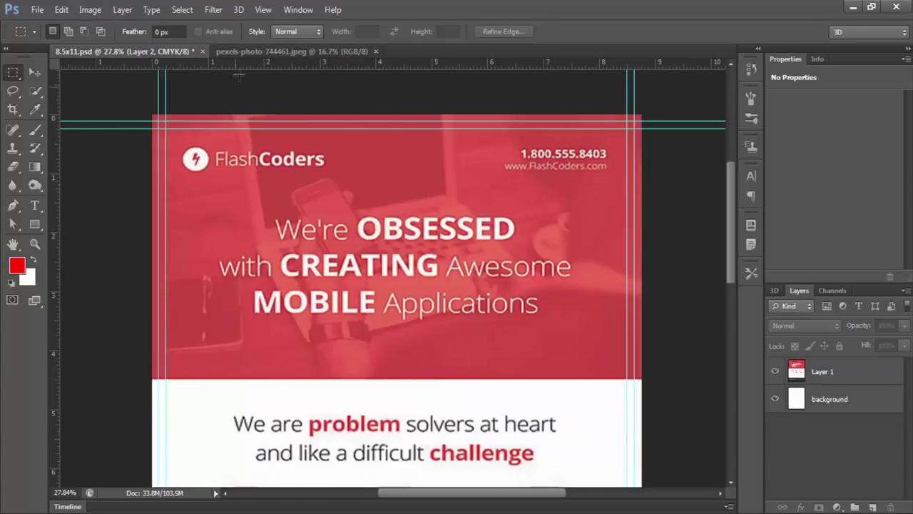
Resize pexels-photo-744461 to 1000 px wide (1000 × 667) and select all of it.
click(249, 51)
click(90, 9)
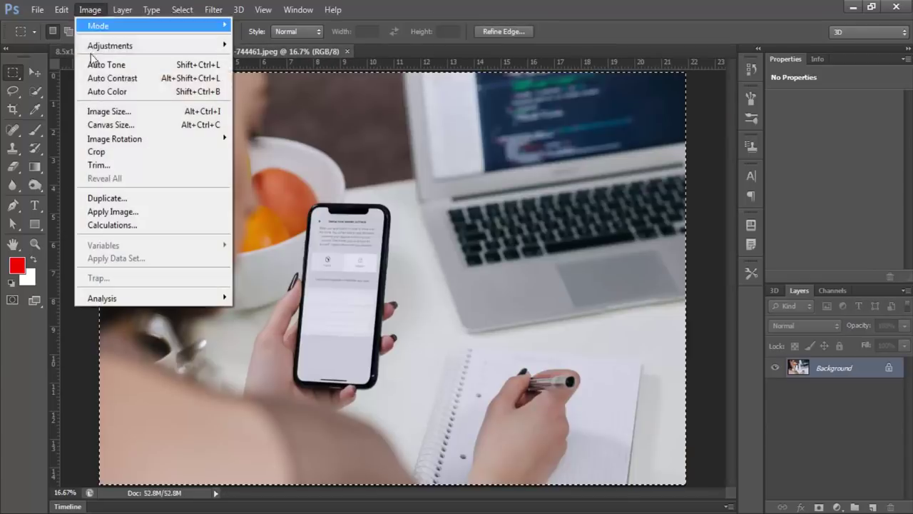
click(98, 113)
text(100)
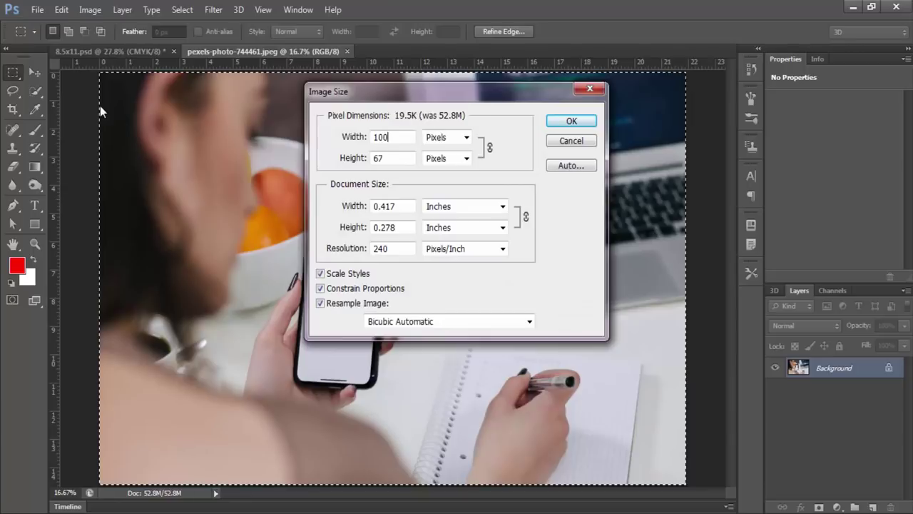
text(0)
key(Return)
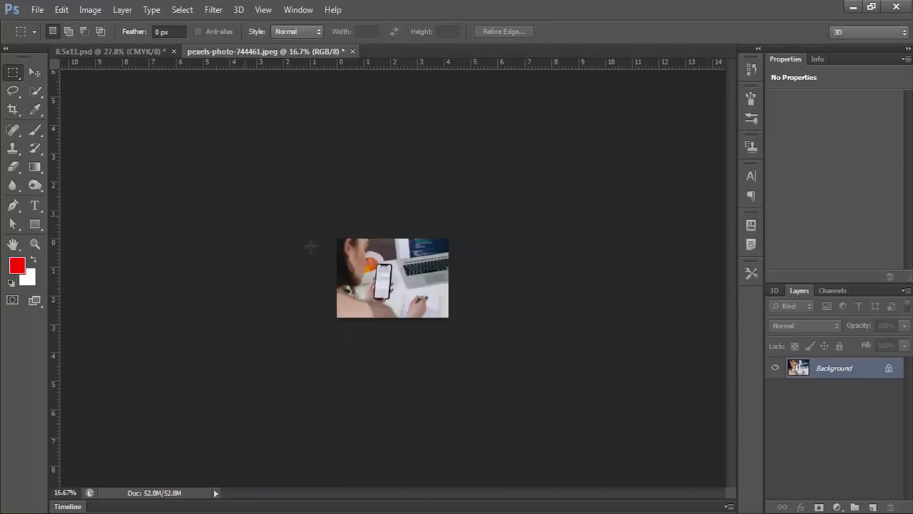
key(ctrl+a)
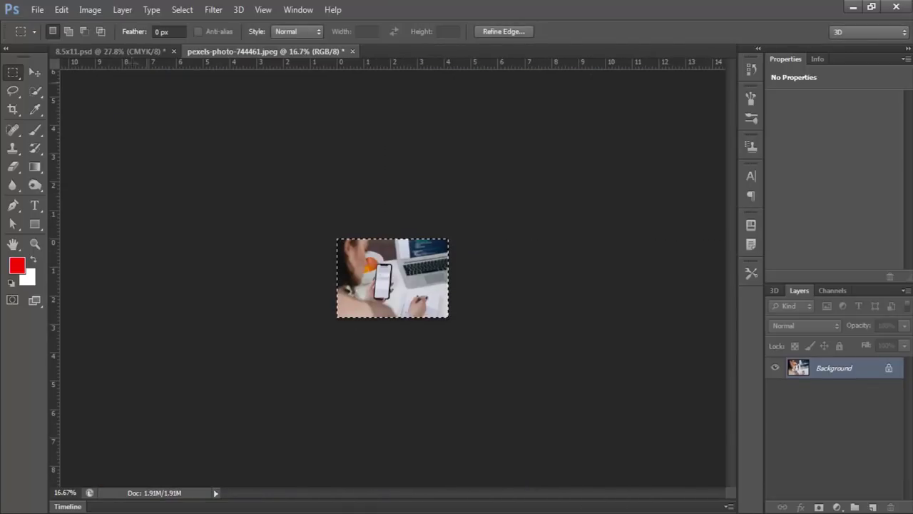
click(90, 9)
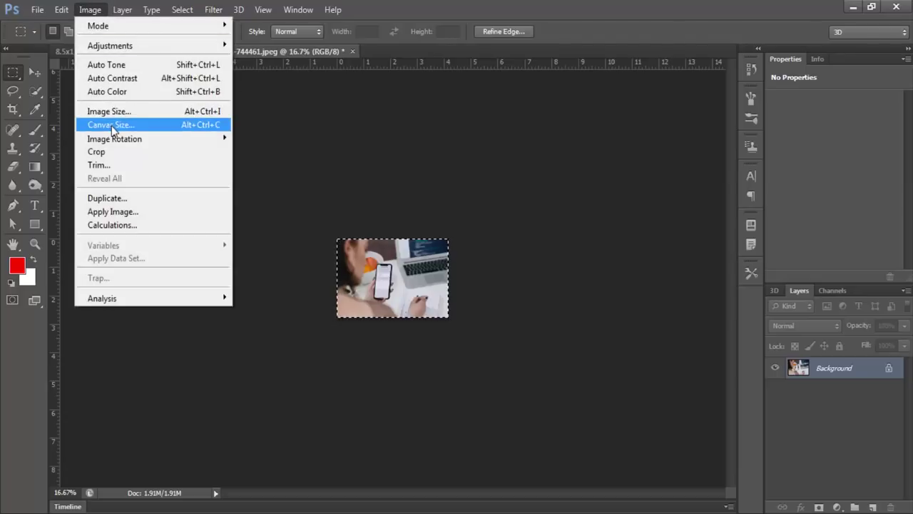
click(97, 112)
click(580, 142)
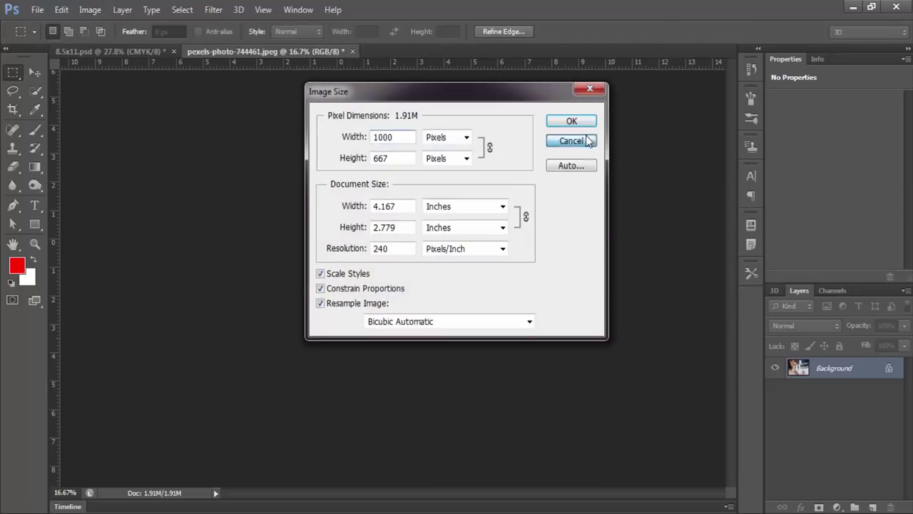
Paste the resized photo into the flyer and scale it up over the header.
key(ctrl+c)
key(ctrl+Tab)
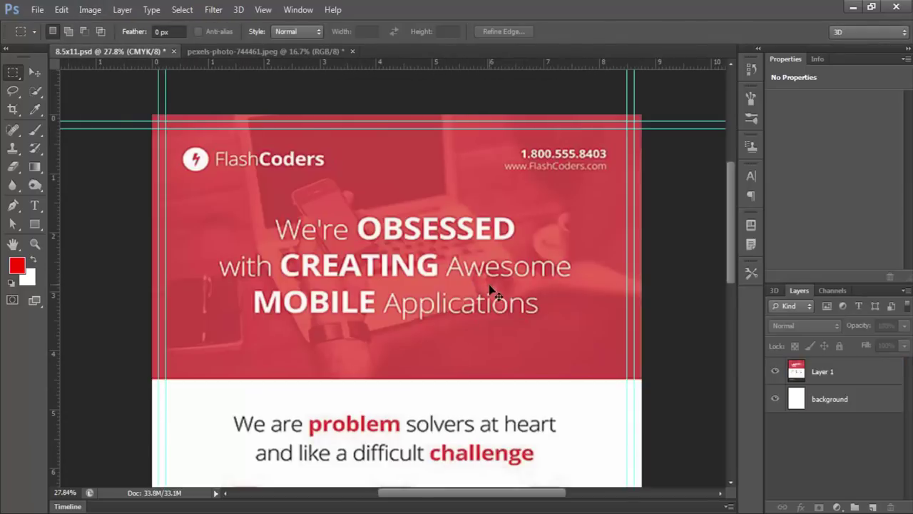
key(ctrl+v)
key(ctrl+t)
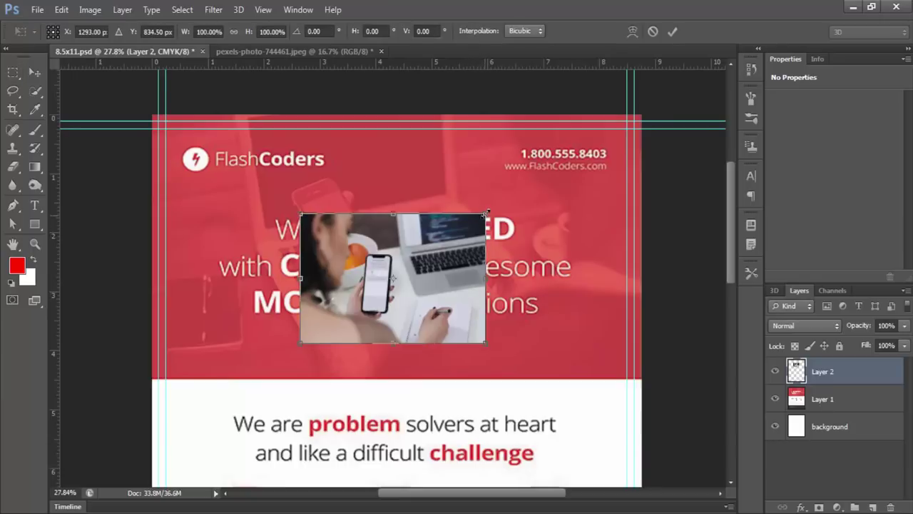
drag(487, 212, 669, 146)
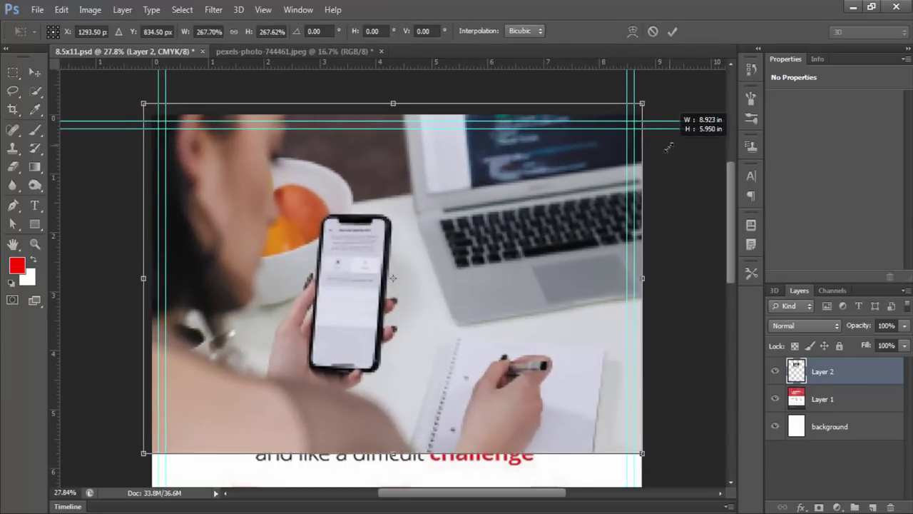
key(Return)
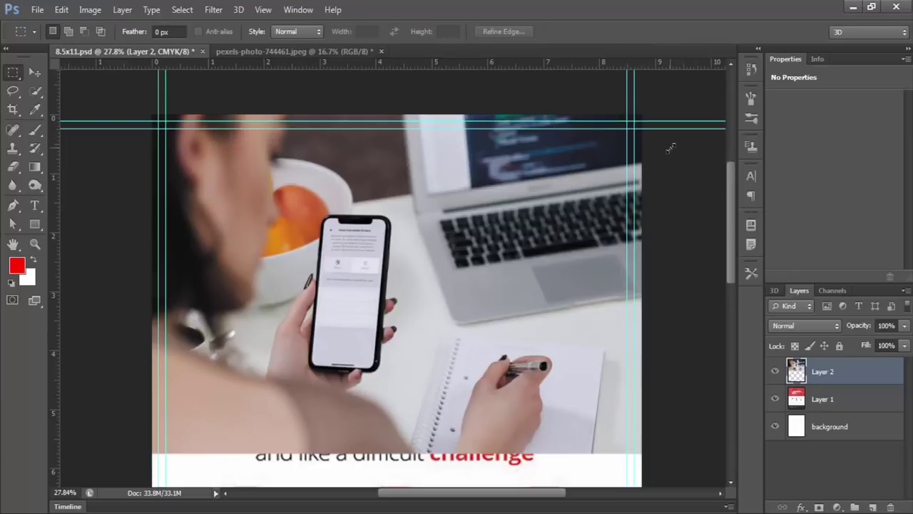
Move the photo down over the header and hide Layer 2.
key(v)
drag(542, 208, 542, 468)
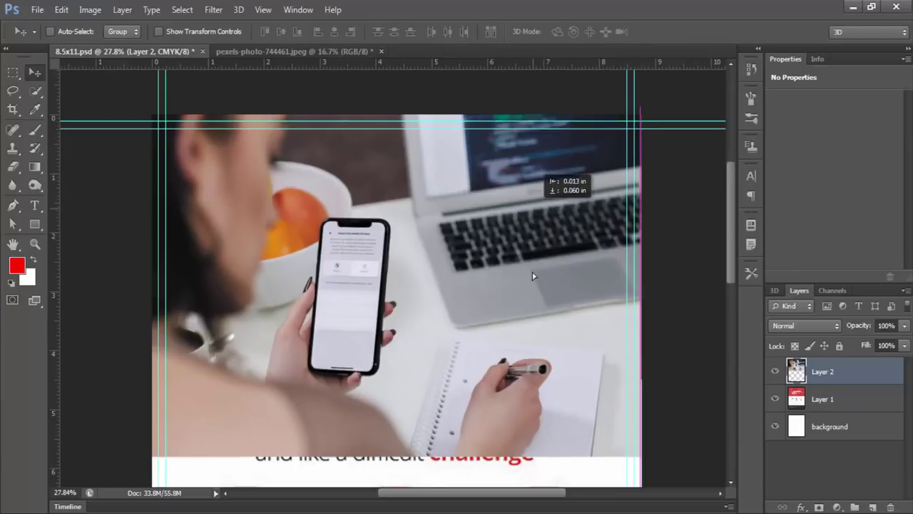
click(775, 372)
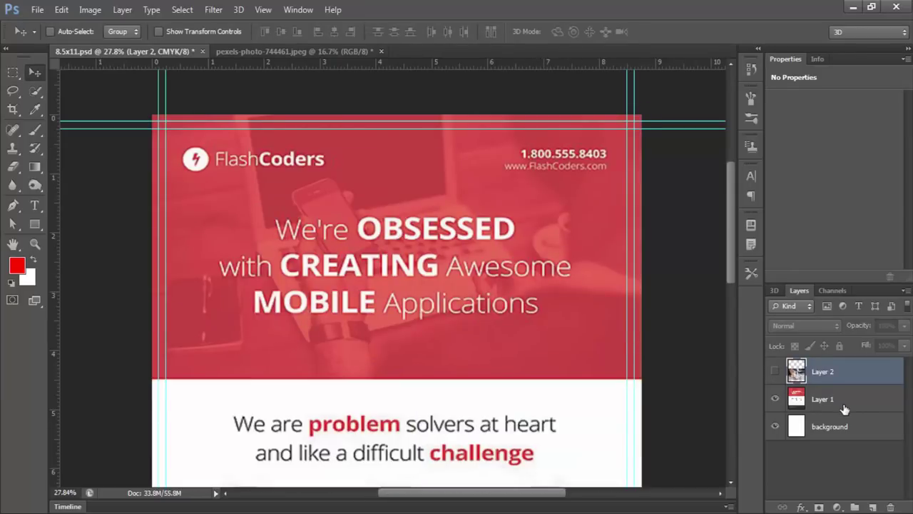
Create a new layer group named Top and reselect the photo layer.
click(855, 508)
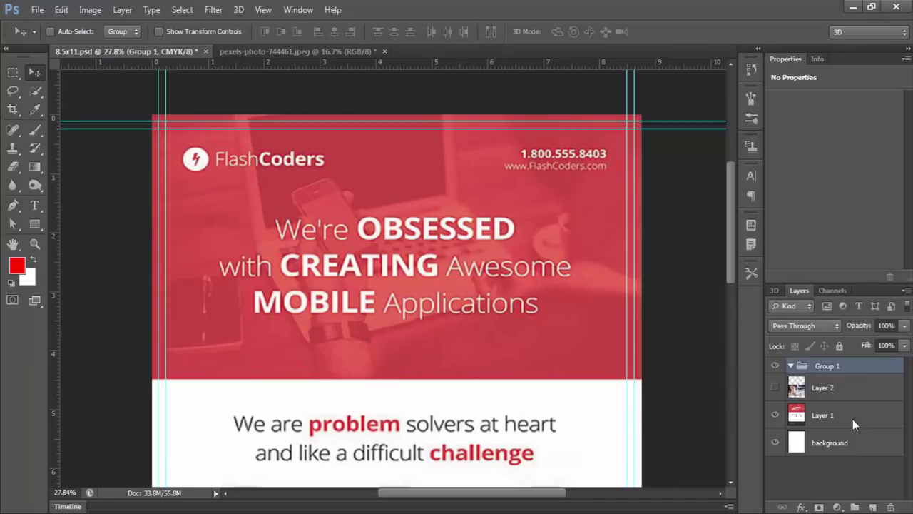
key(t)
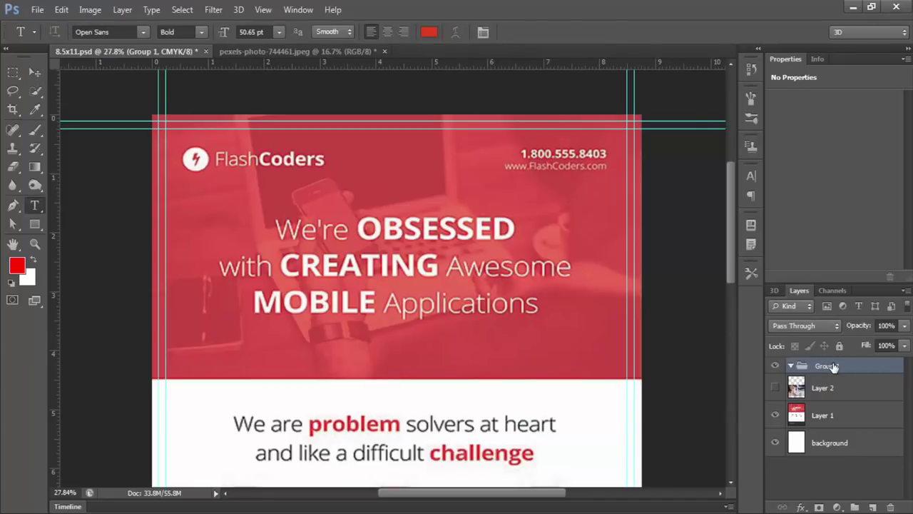
double_click(829, 366)
text(Top)
key(Return)
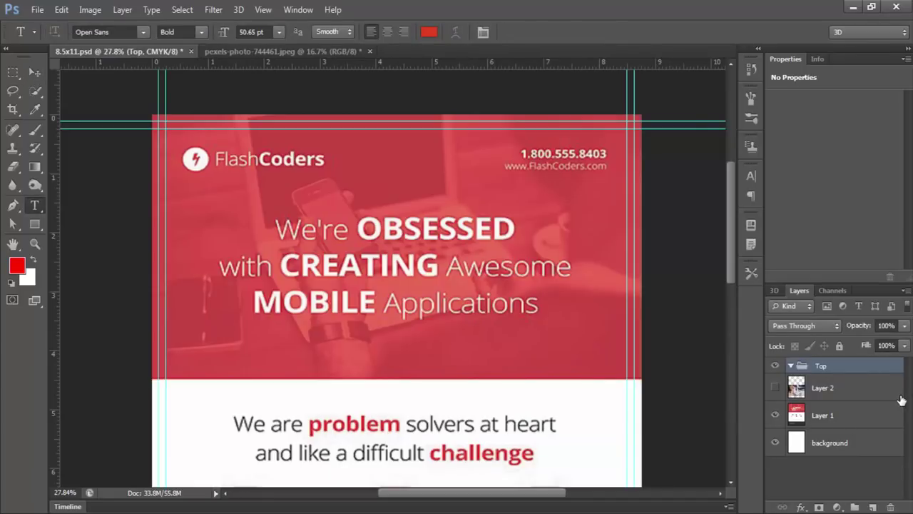
click(808, 396)
click(826, 420)
click(828, 386)
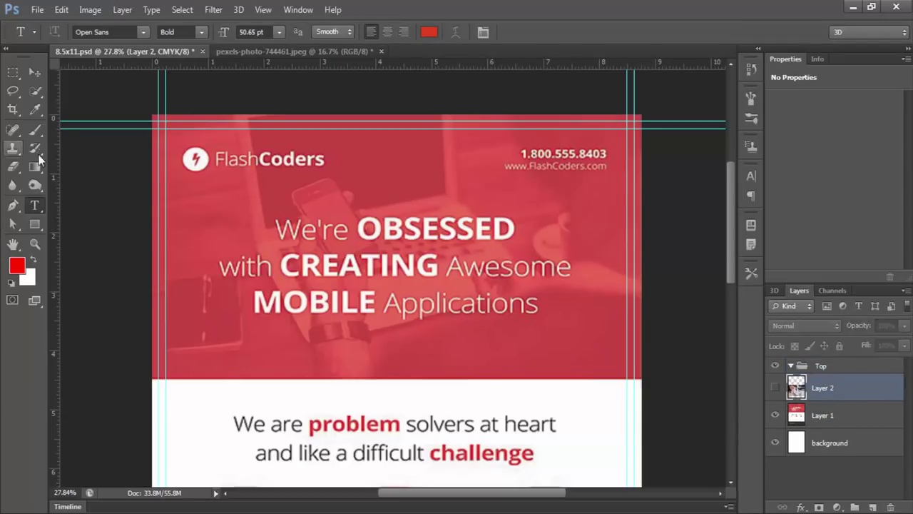
click(38, 223)
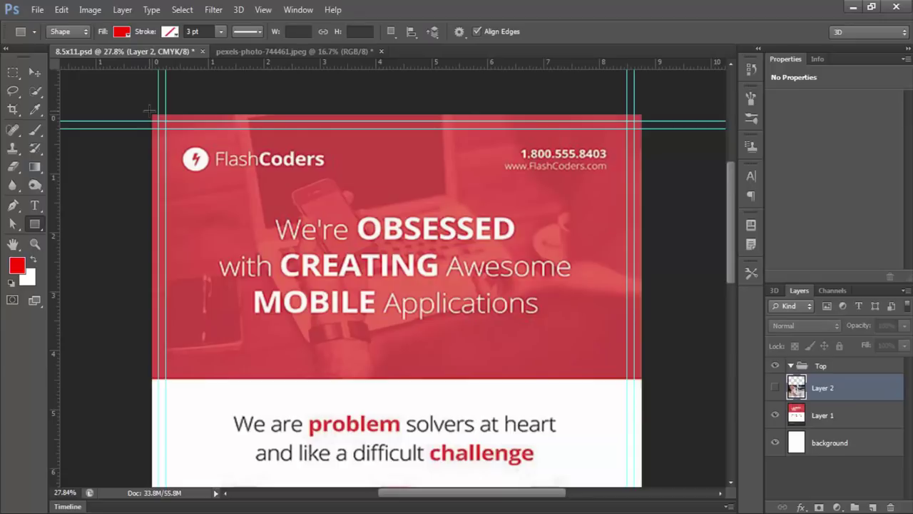
Draw a rectangle over the header and fill it pure red.
drag(149, 111, 683, 345)
drag(663, 368, 667, 380)
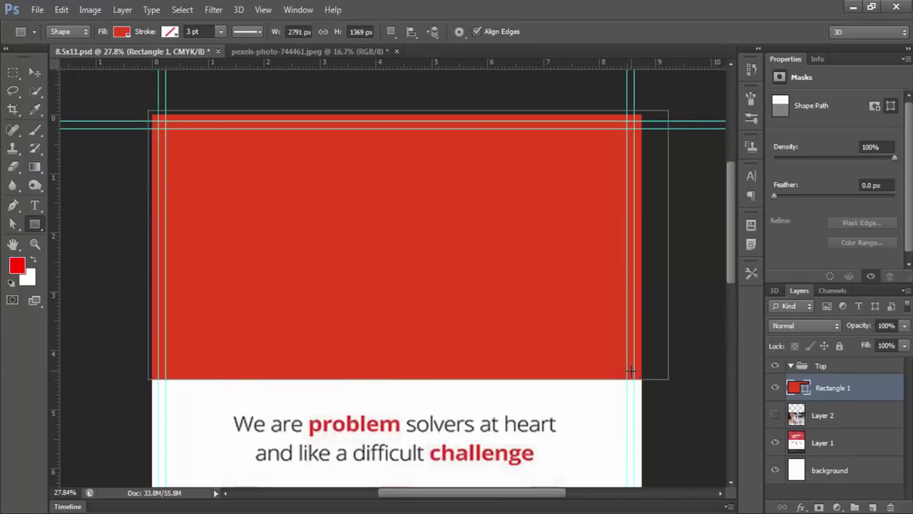
double_click(798, 387)
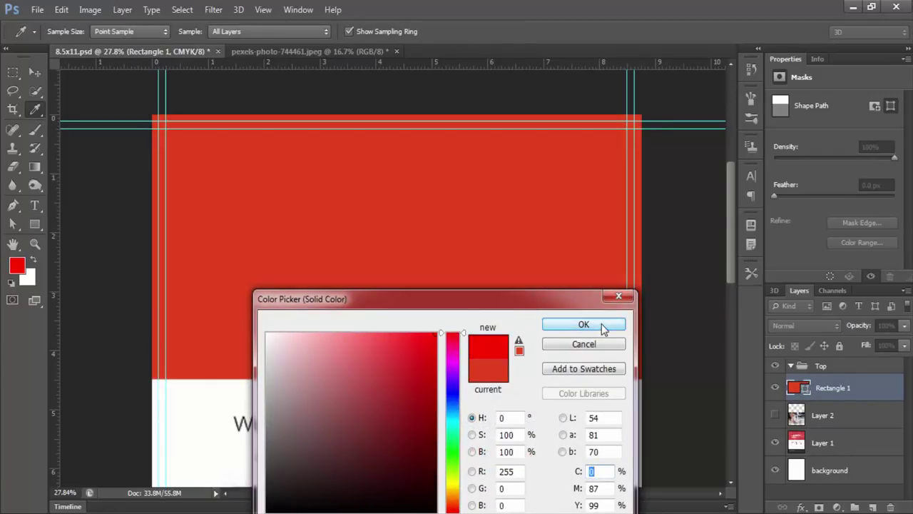
click(584, 324)
Clip the photo to the red rectangle and nudge it slightly down.
drag(550, 251, 545, 133)
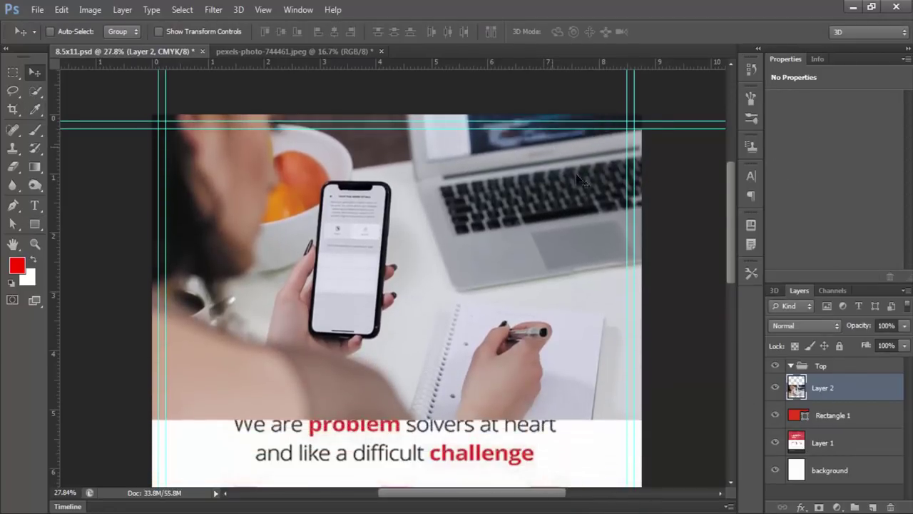
alt+click(849, 401)
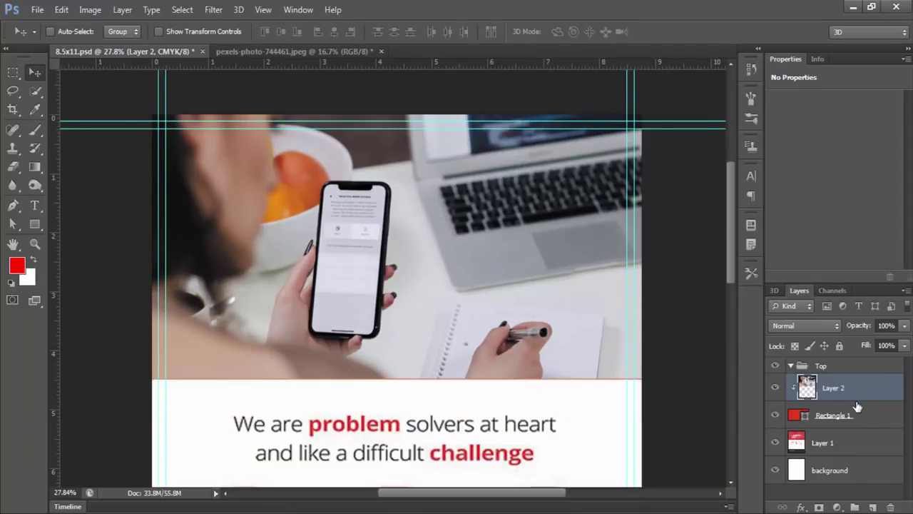
key(shift+Down)
key(shift+Down)
key(shift+Down)
key(shift+Down)
key(shift+Down)
key(shift+Down)
key(shift+Down)
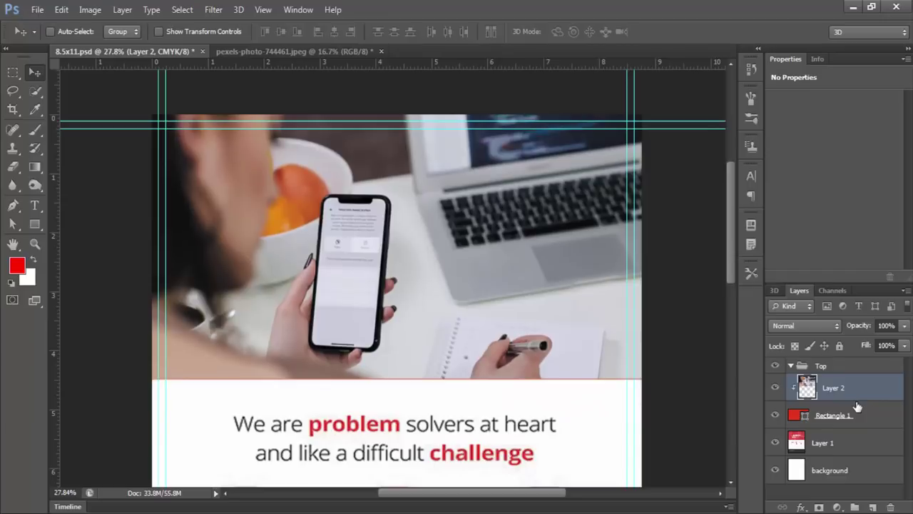
drag(514, 195, 515, 204)
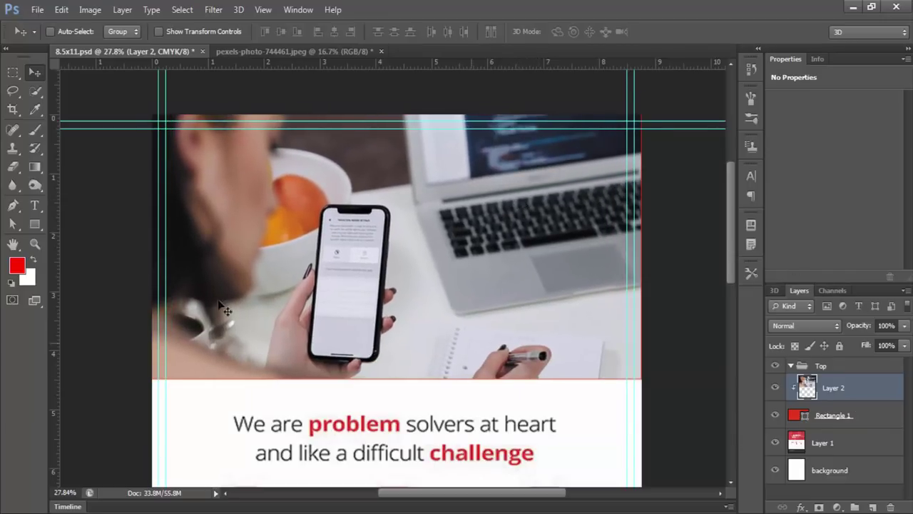
Move the mockup Layer 1 down to reveal the photo and draw a second header-sized rectangle.
click(809, 440)
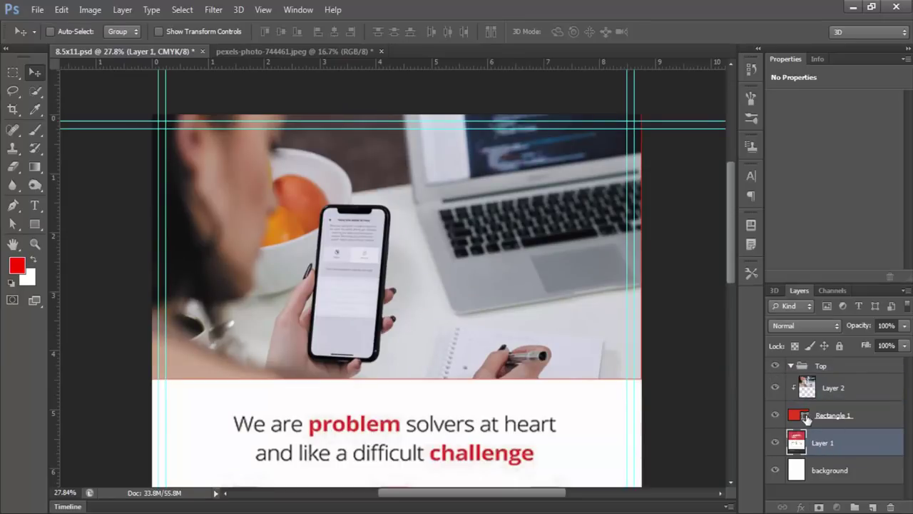
click(776, 443)
drag(792, 442, 792, 388)
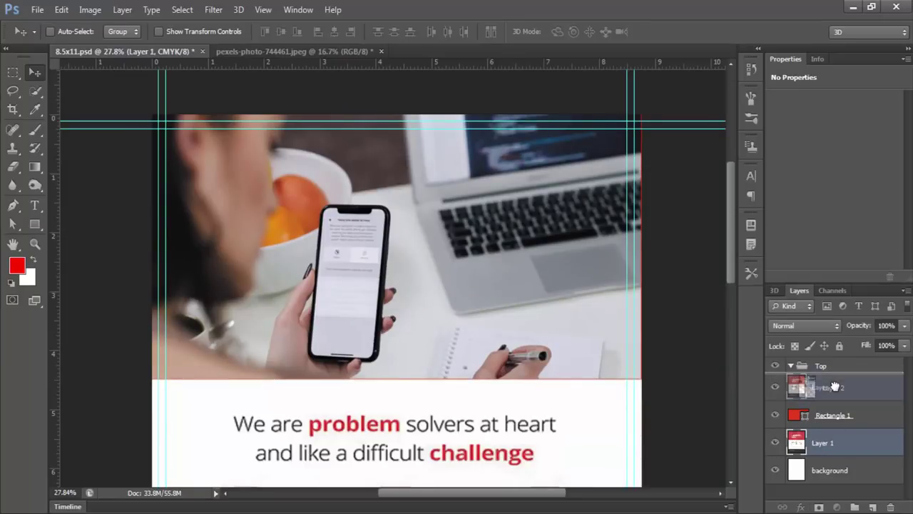
click(777, 387)
click(776, 388)
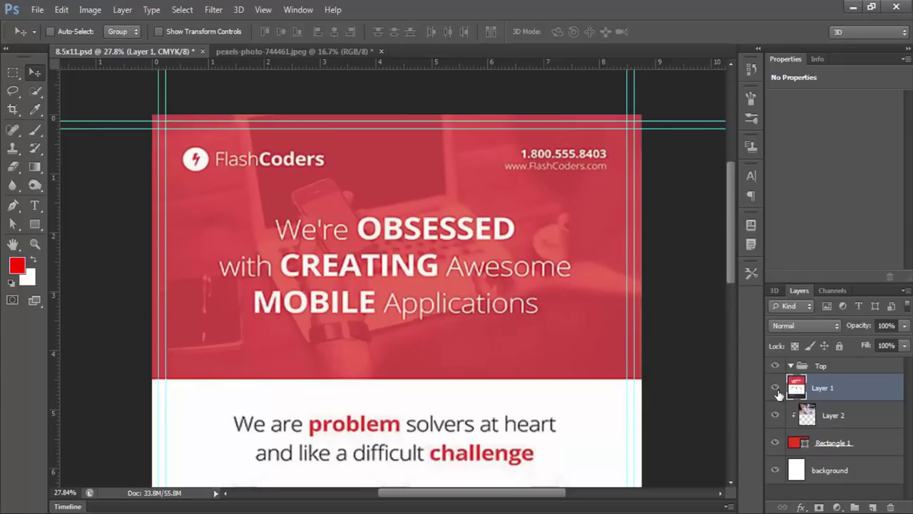
drag(828, 443, 828, 457)
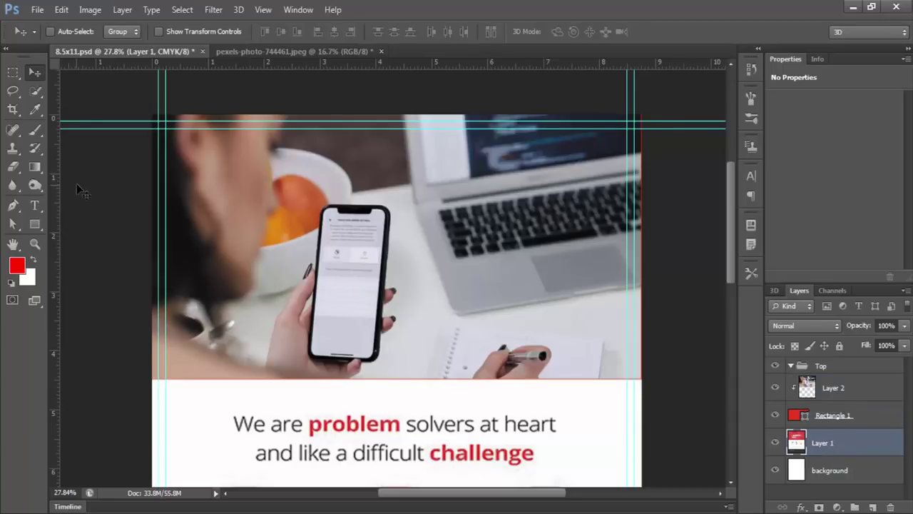
click(41, 224)
drag(142, 112, 673, 378)
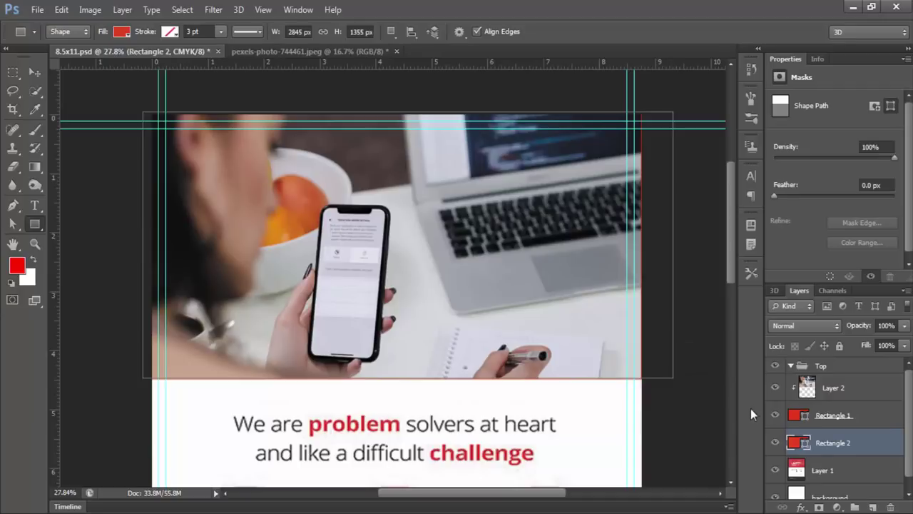
Move Rectangle 2 above the photo, give it a red fill, and lower its opacity.
drag(827, 442, 834, 400)
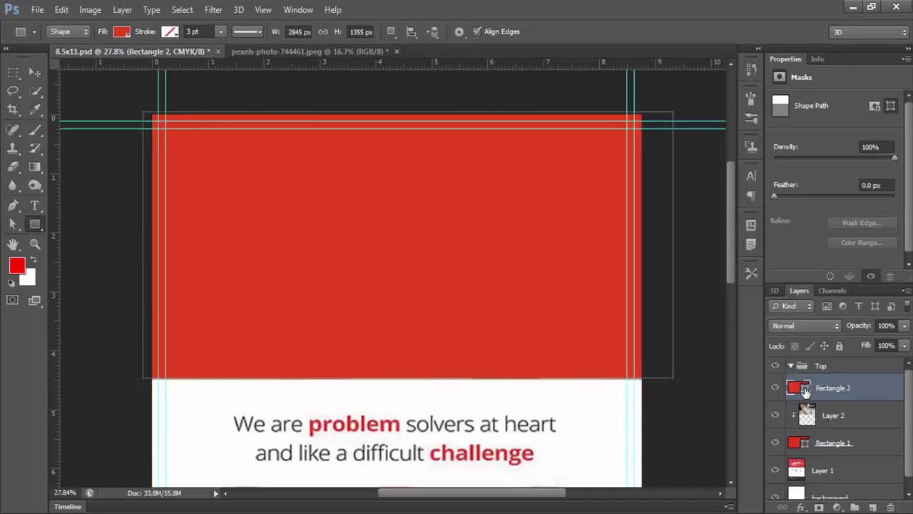
double_click(798, 387)
click(433, 340)
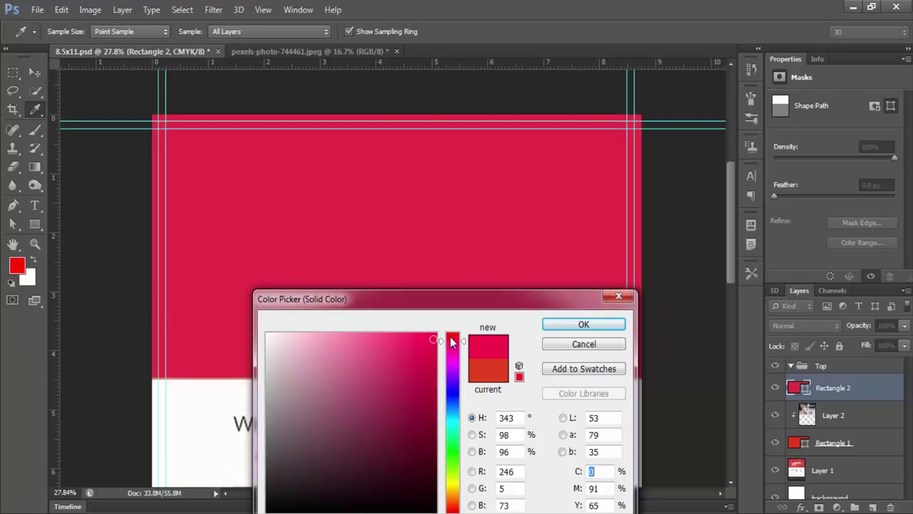
click(451, 338)
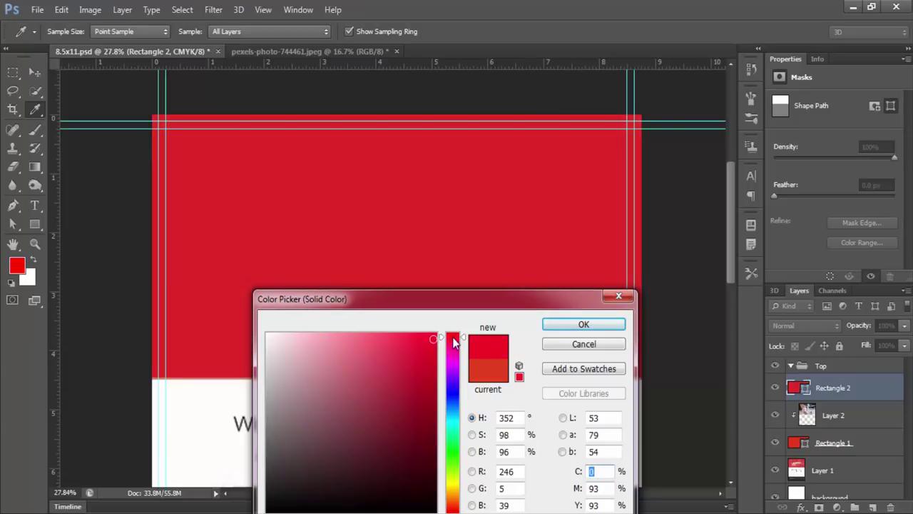
drag(432, 336, 435, 335)
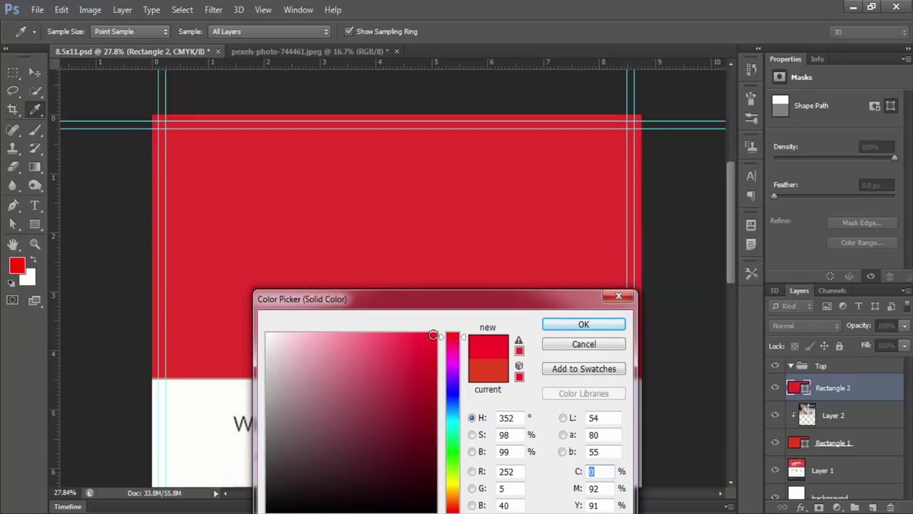
click(558, 328)
mouse_move(883, 341)
mouse_down()
mouse_move(872, 344)
mouse_move(882, 343)
mouse_up()
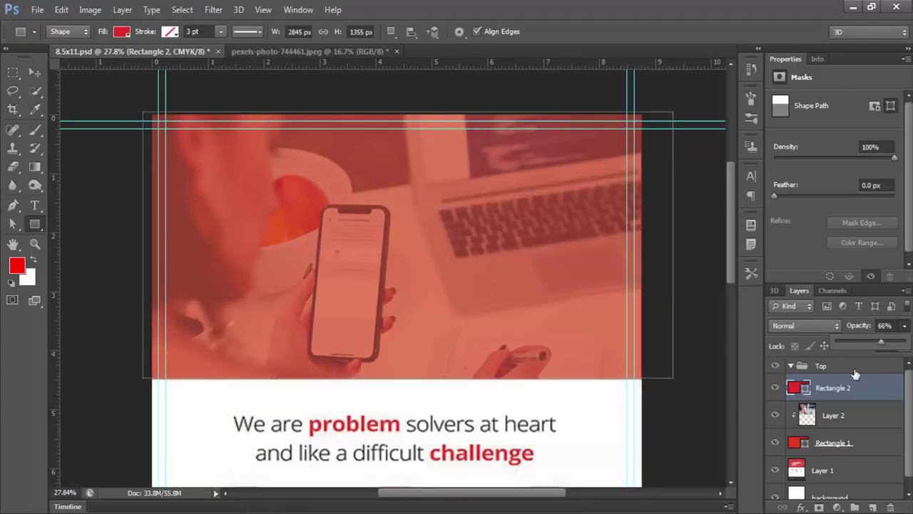
Put the mockup layer above the rectangle, hide it, and set Rectangle 2 to pure red.
drag(813, 468, 806, 379)
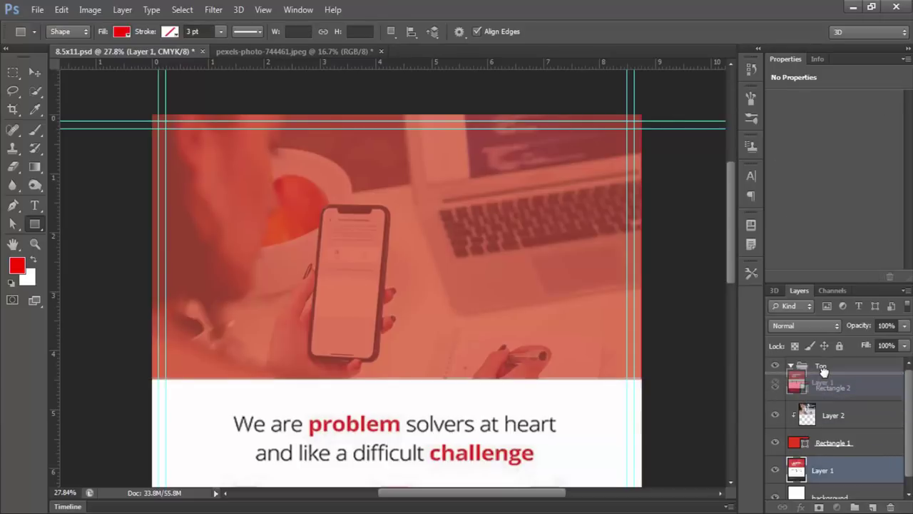
click(775, 388)
click(828, 415)
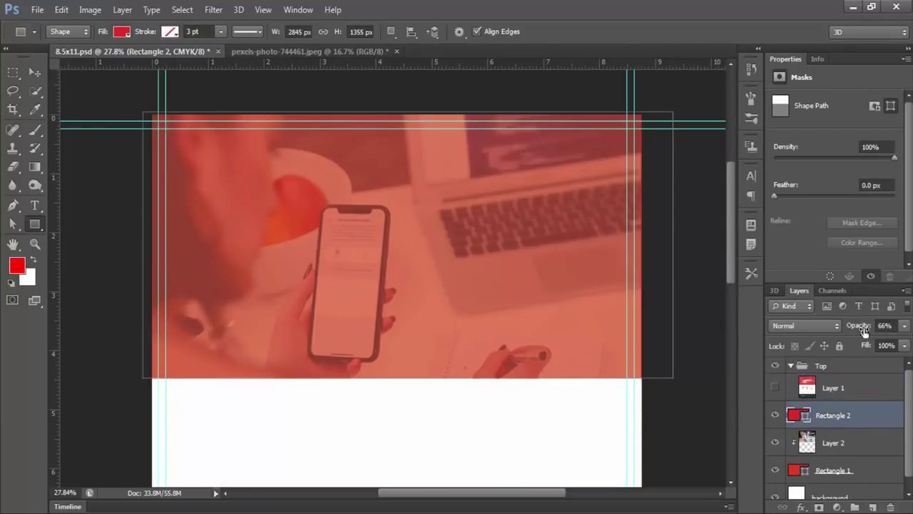
double_click(799, 415)
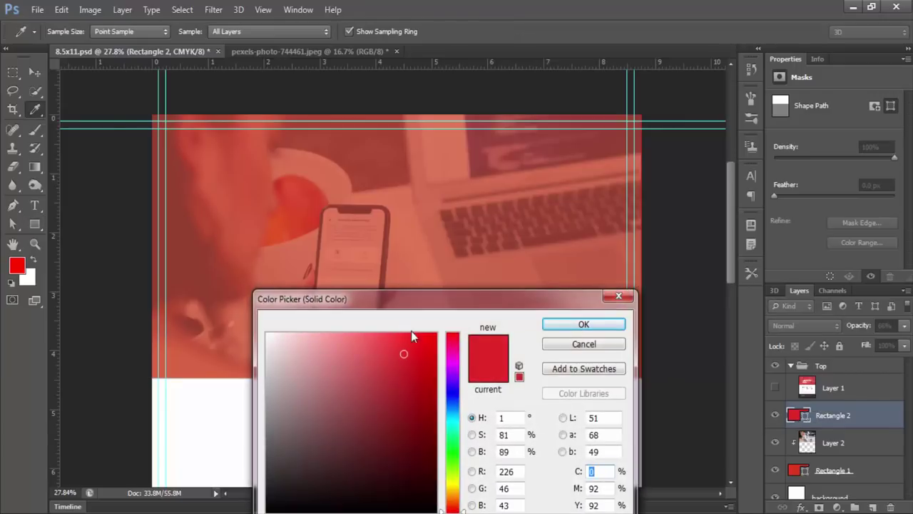
click(428, 347)
drag(426, 344, 445, 322)
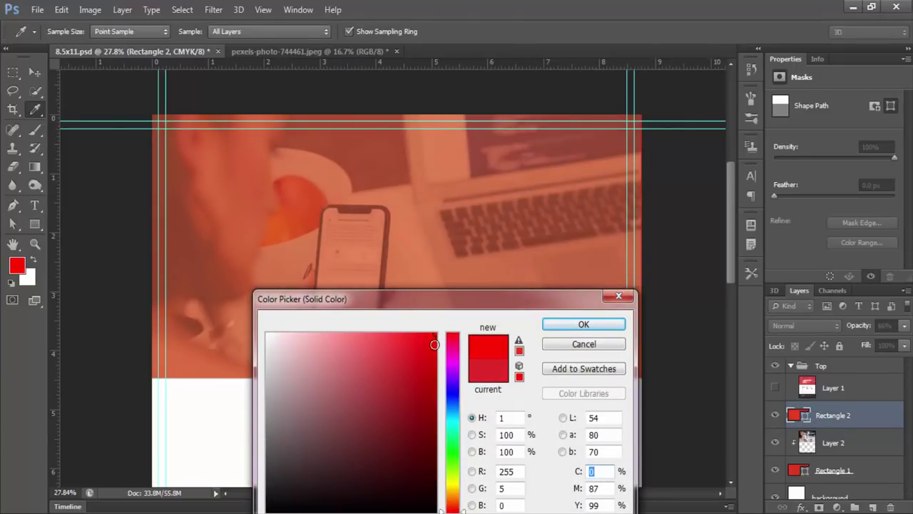
click(454, 339)
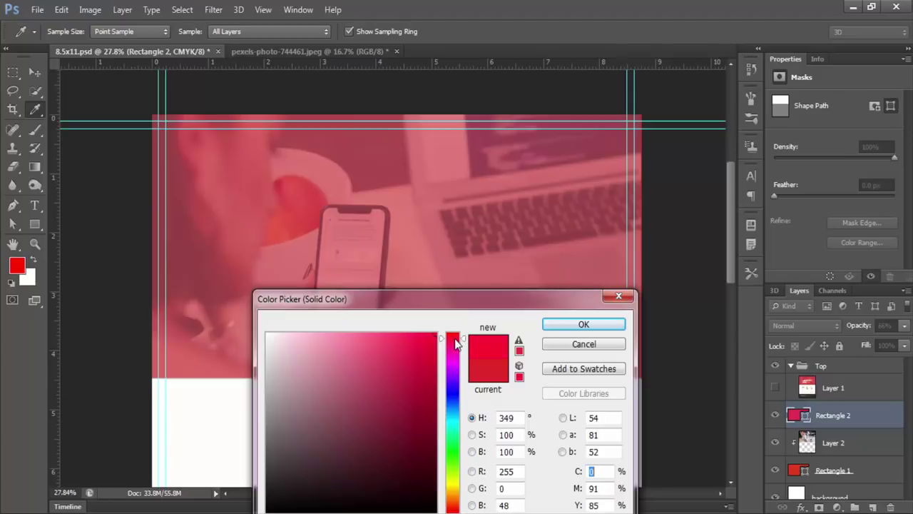
drag(456, 347, 460, 333)
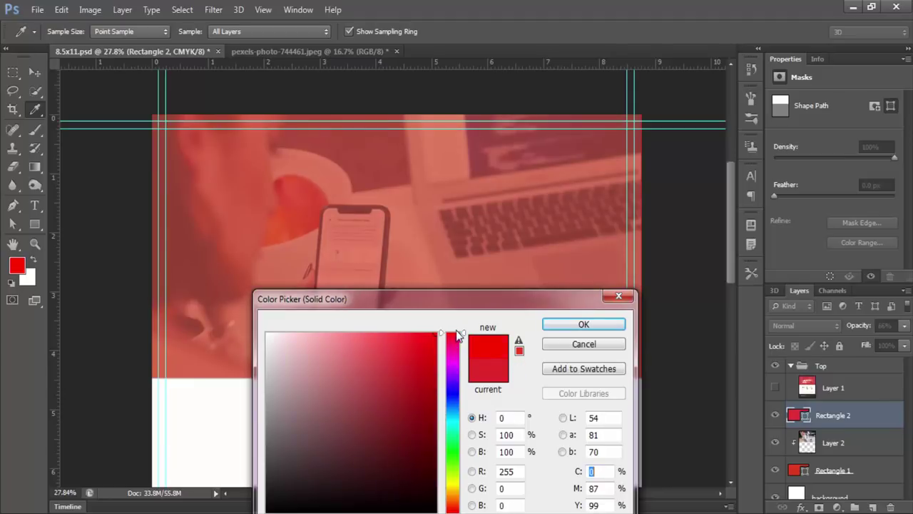
click(571, 325)
Set Rectangle 2's opacity to 77%, comparing against the mockup, then leave the mockup visible.
click(862, 328)
drag(863, 330, 870, 329)
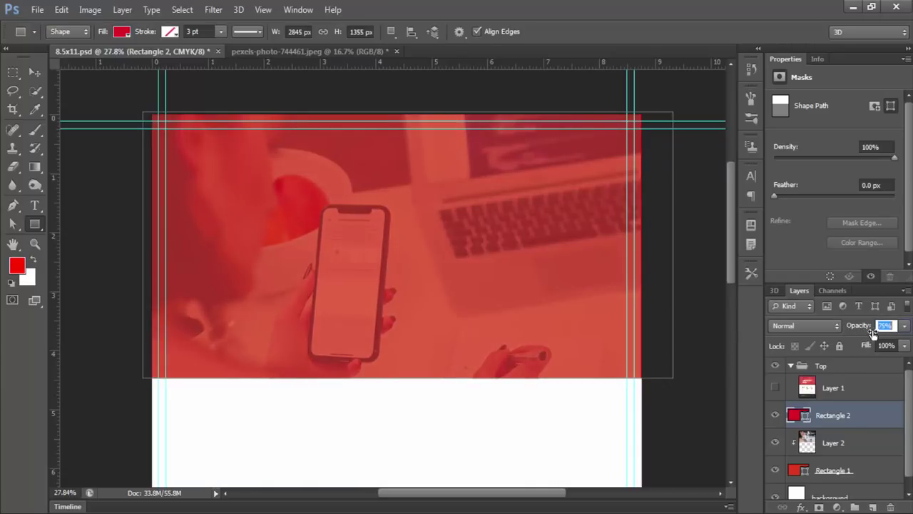
drag(864, 328, 858, 325)
click(775, 387)
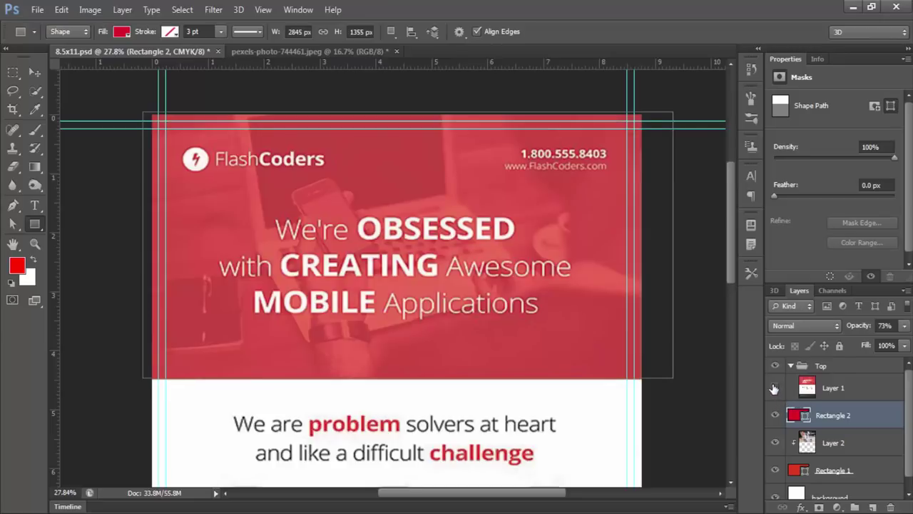
click(775, 387)
drag(858, 327, 860, 326)
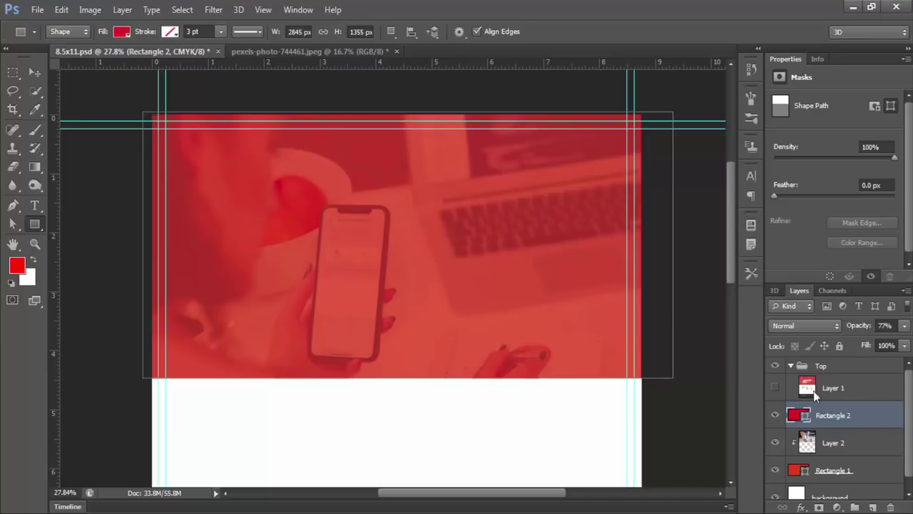
click(775, 389)
click(775, 390)
click(776, 387)
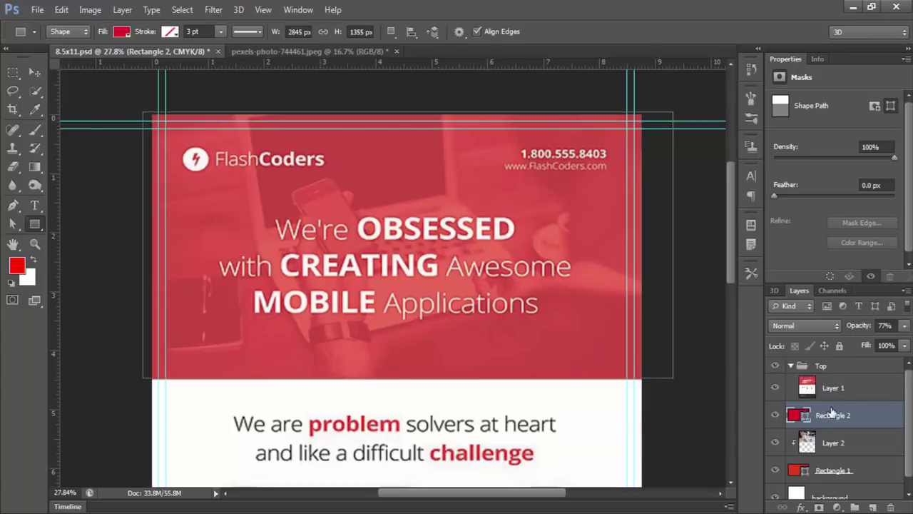
click(816, 389)
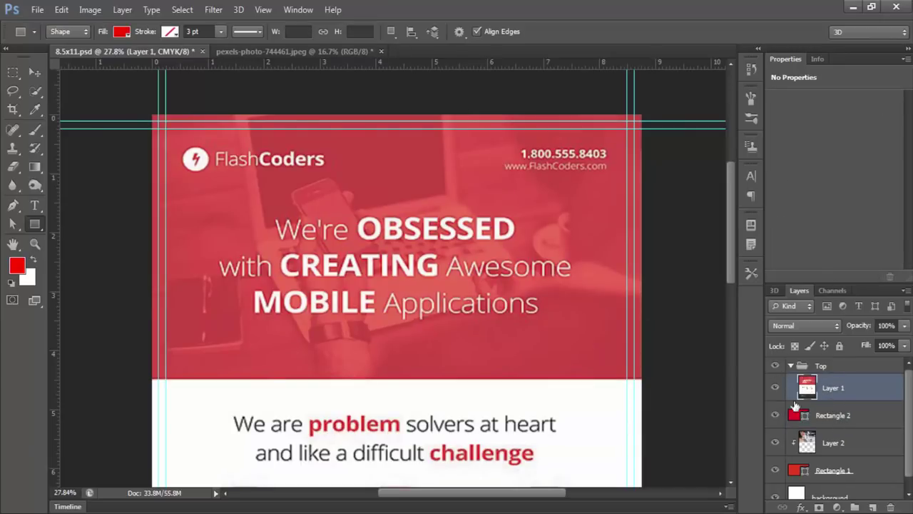
Add a text layer reading "We're OBSESSED" and move it up onto the header.
click(34, 205)
click(193, 411)
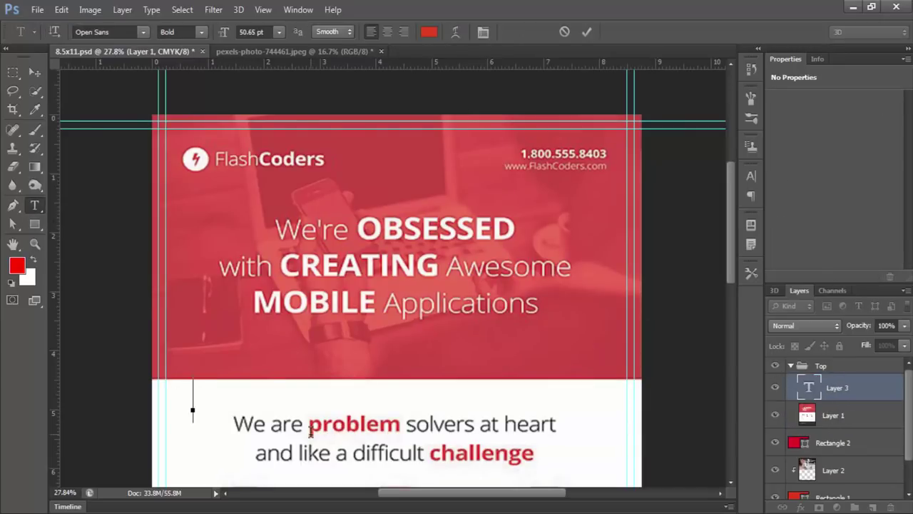
text(W)
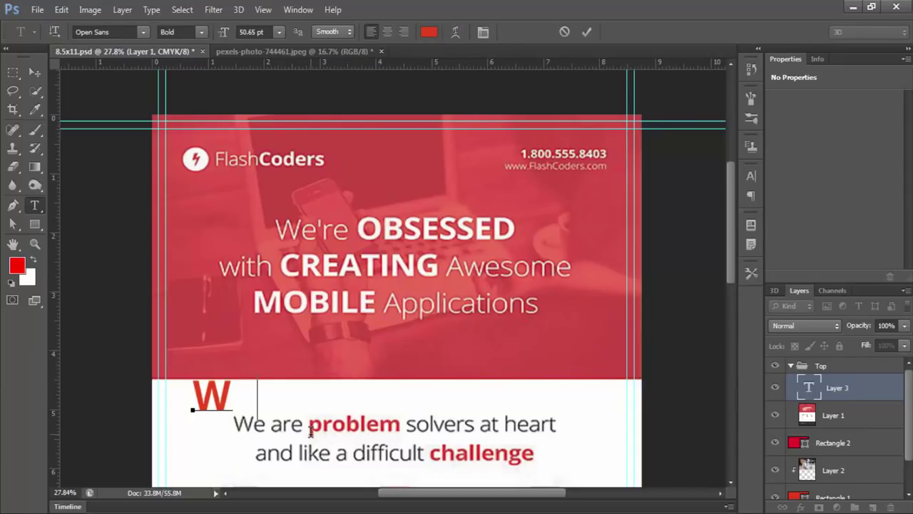
text(e)
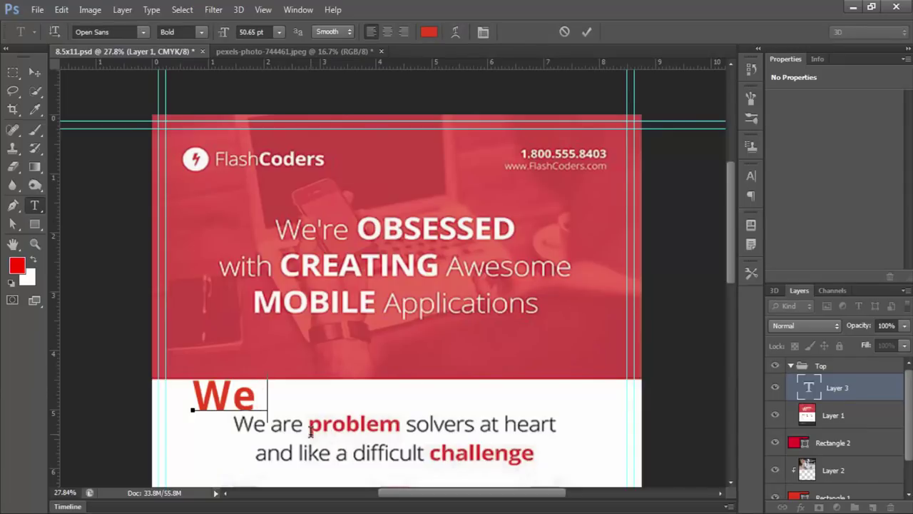
text('re)
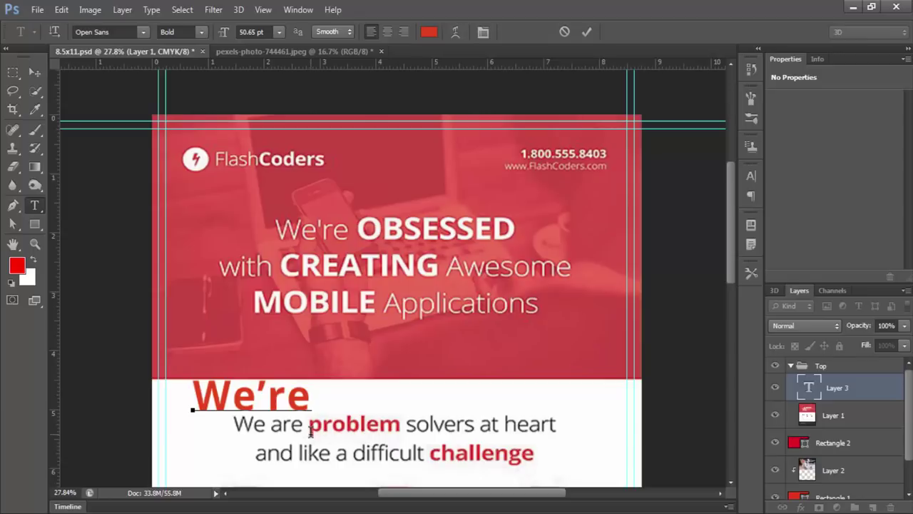
text( O)
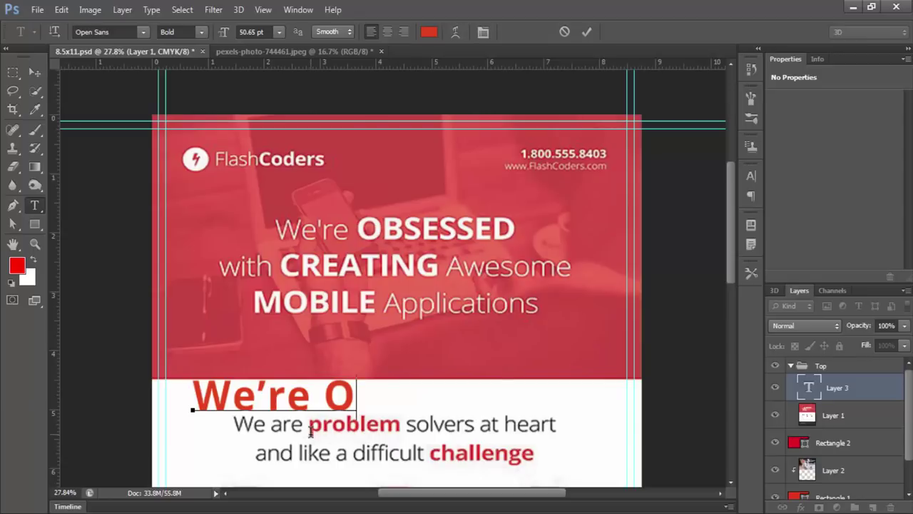
text(BSES)
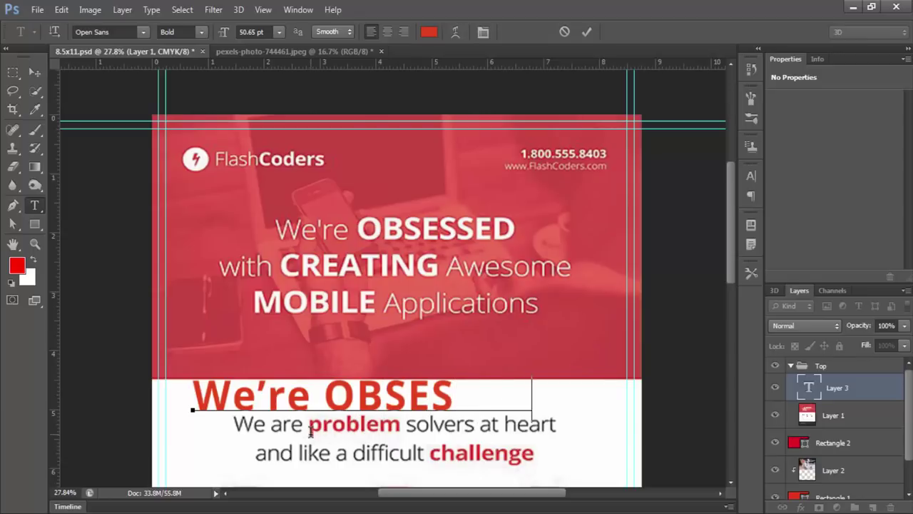
text(SED)
click(35, 72)
mouse_move(332, 388)
mouse_down()
mouse_move(385, 223)
mouse_move(381, 187)
mouse_move(241, 191)
mouse_up()
Make "We're" Light weight, nudge the headline down, and color the text white.
key(t)
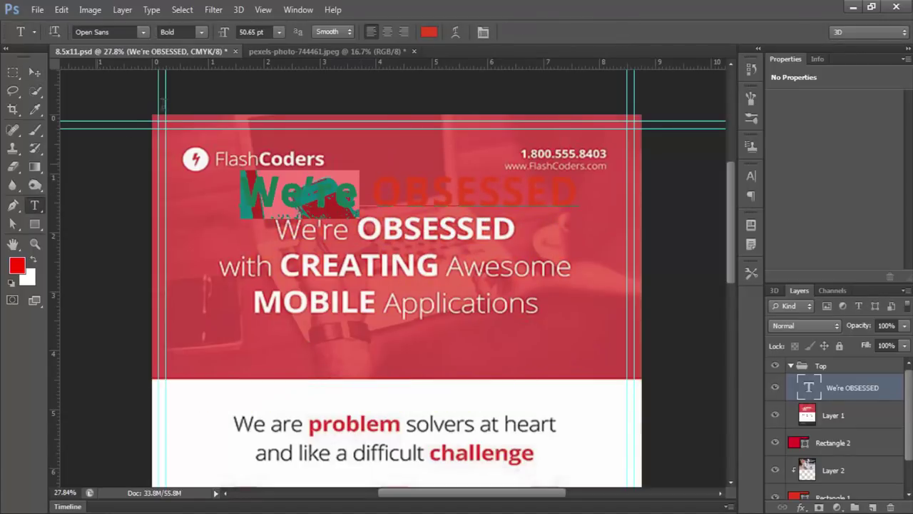
click(201, 32)
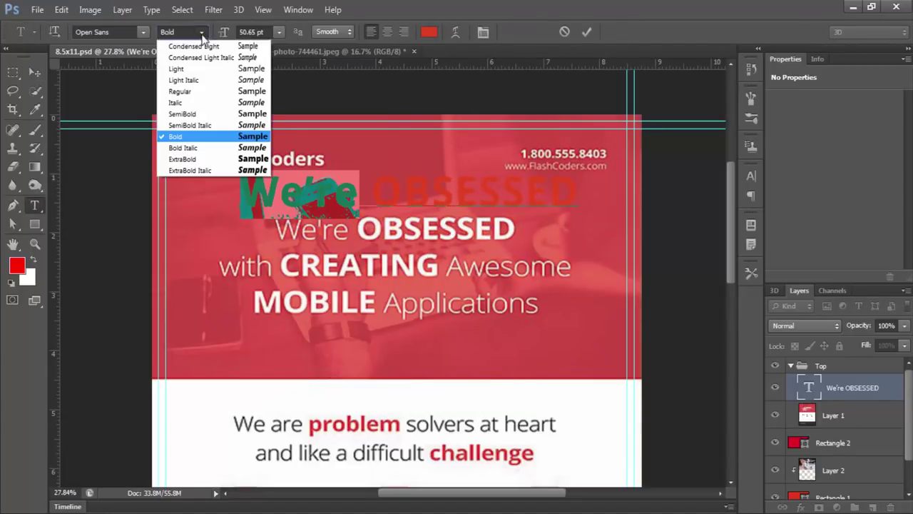
click(195, 91)
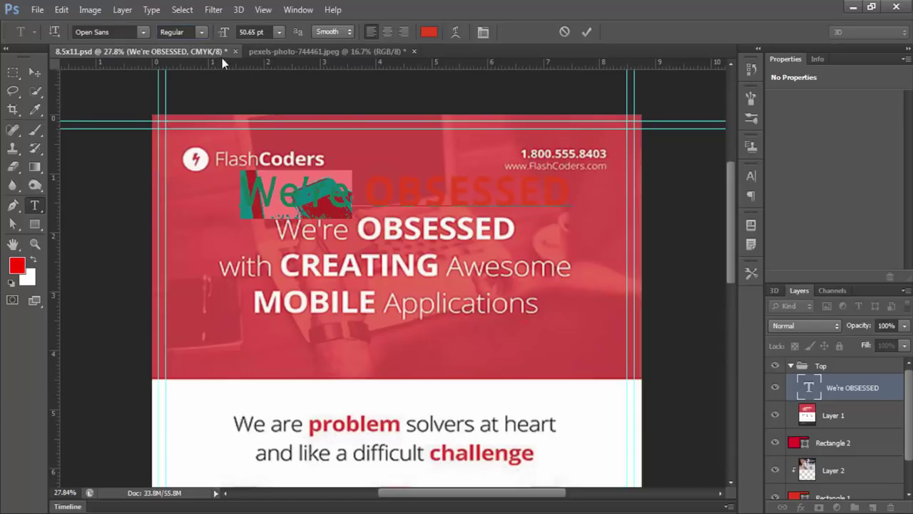
click(201, 32)
click(179, 67)
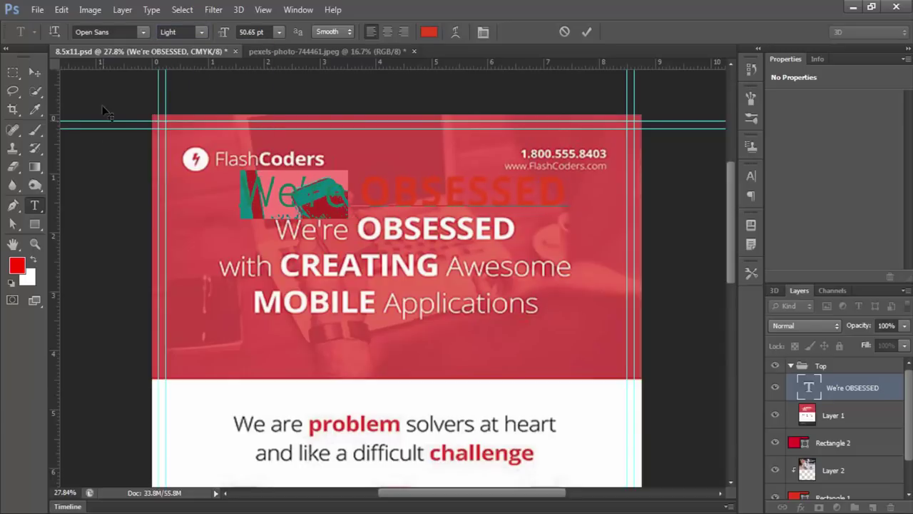
drag(307, 189, 302, 212)
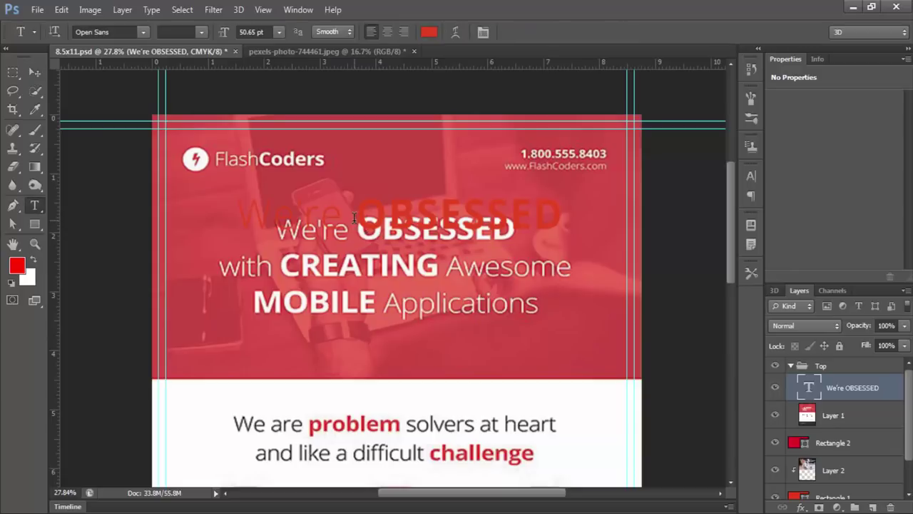
click(429, 31)
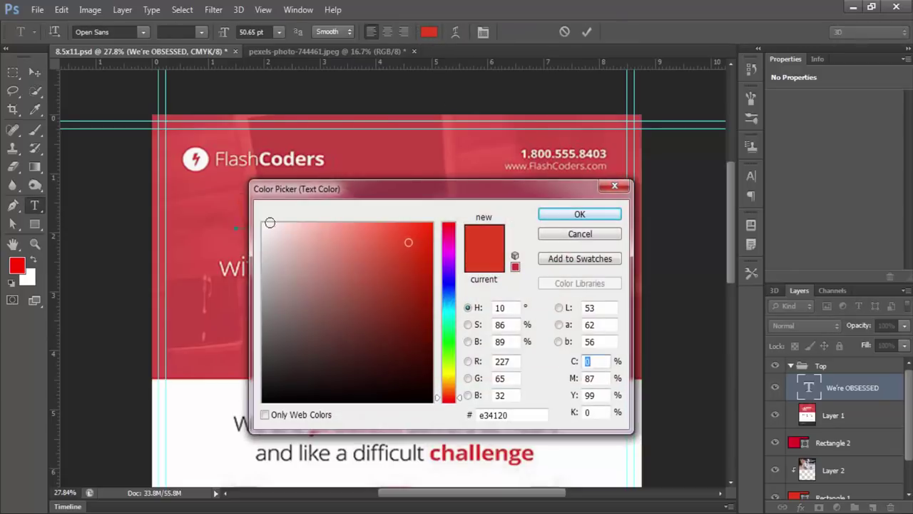
click(263, 224)
click(578, 214)
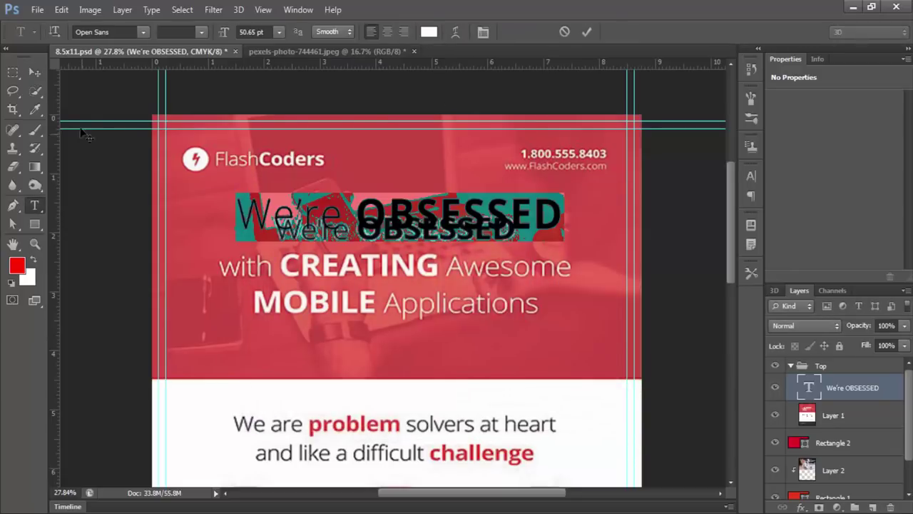
click(39, 71)
Scale the headline to about 77%, then to about 97%, over the reference line.
key(ctrl+t)
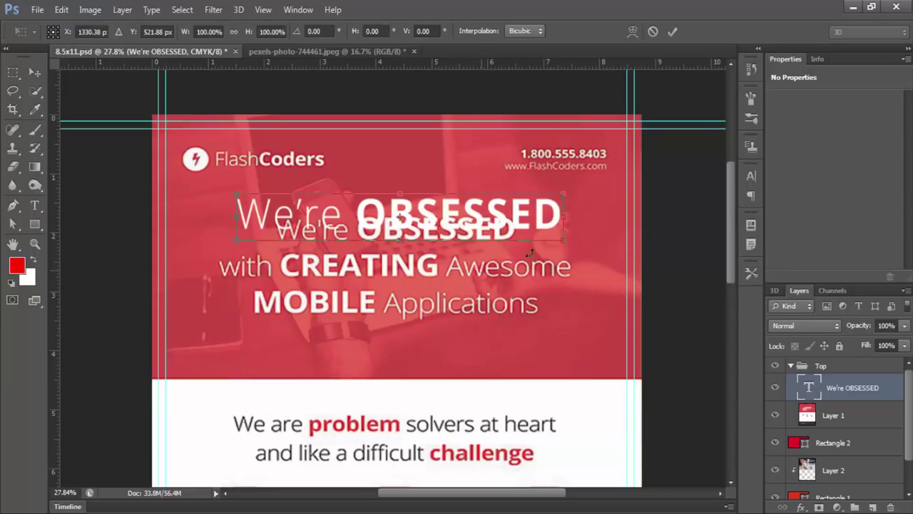
drag(557, 194, 528, 197)
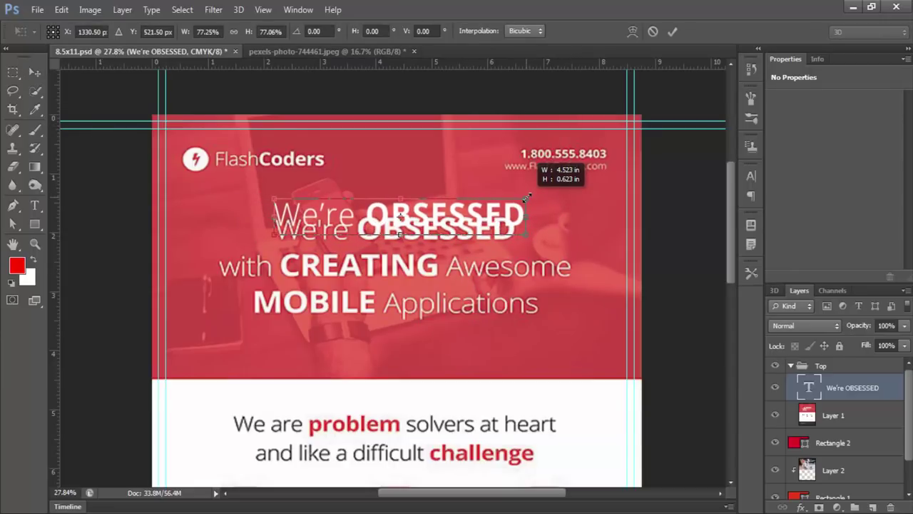
drag(527, 197, 517, 236)
key(Return)
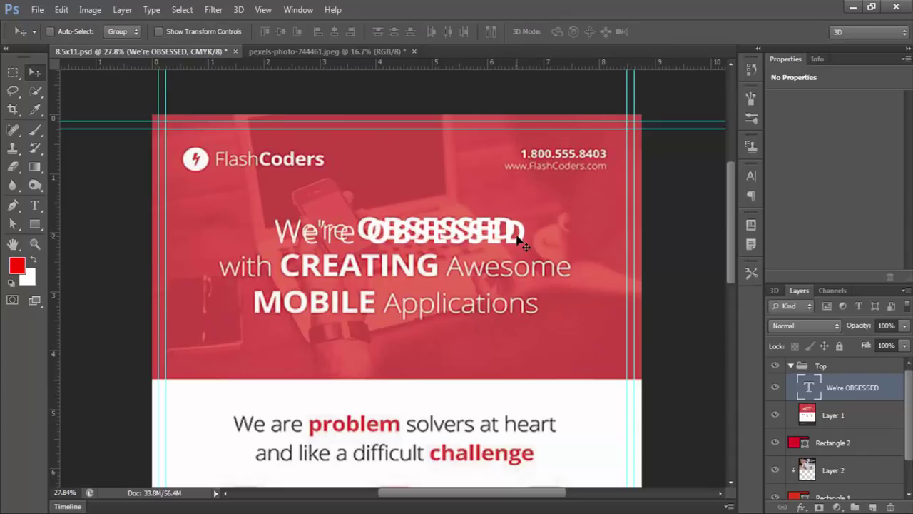
key(ctrl+t)
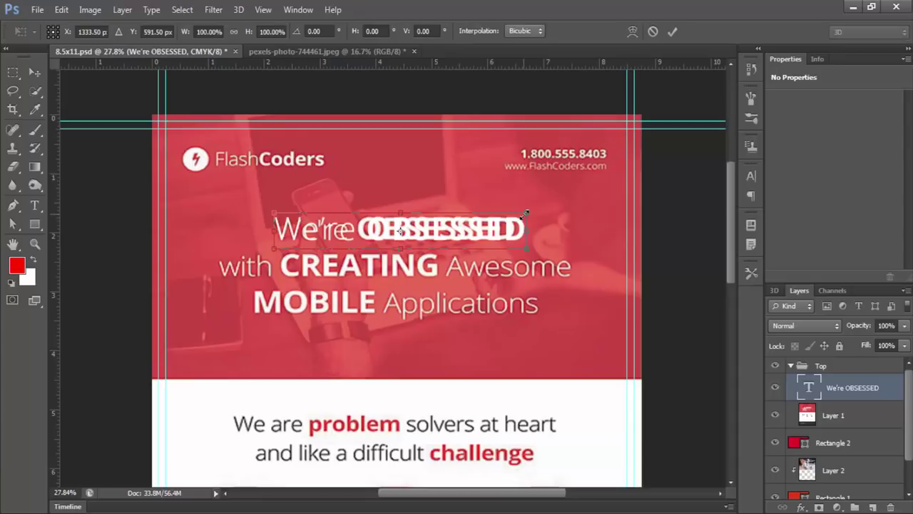
drag(526, 215, 523, 213)
key(Return)
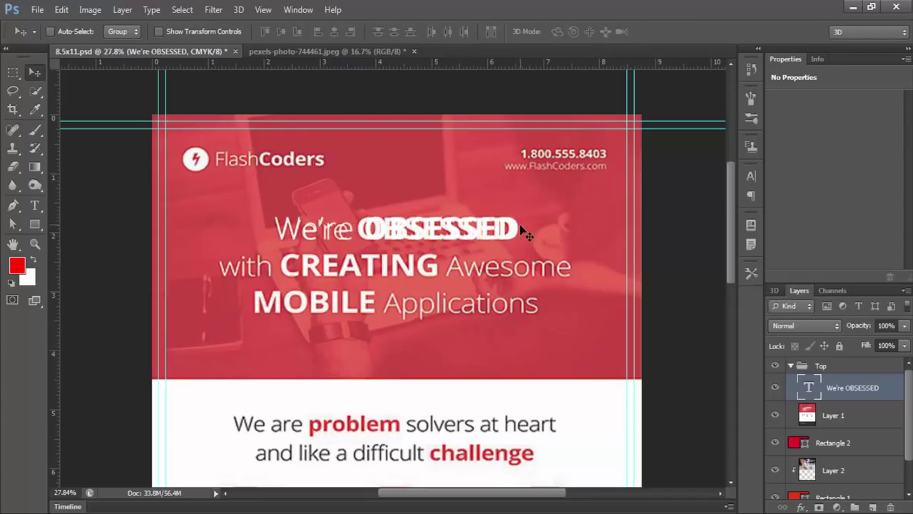
Select the whole headline and reset its letter spacing in the Character panel.
key(t)
drag(519, 229, 274, 229)
click(750, 175)
click(700, 220)
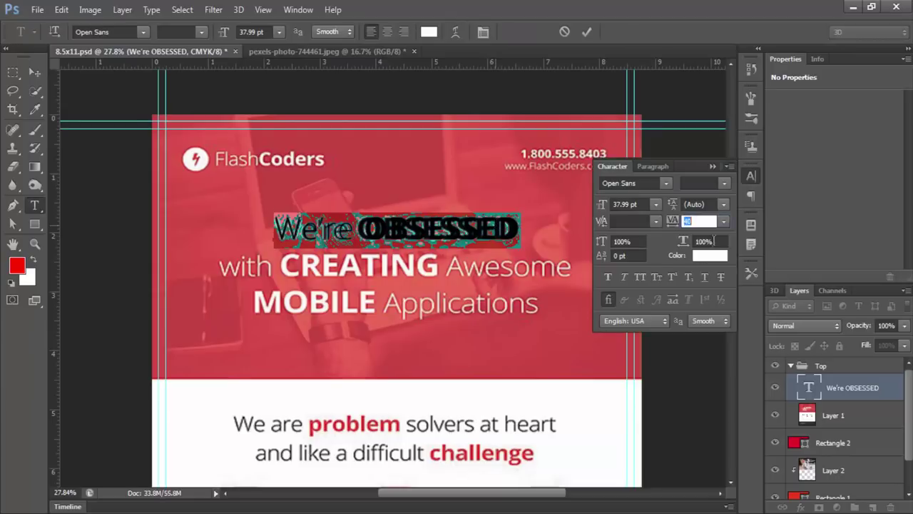
key(Down)
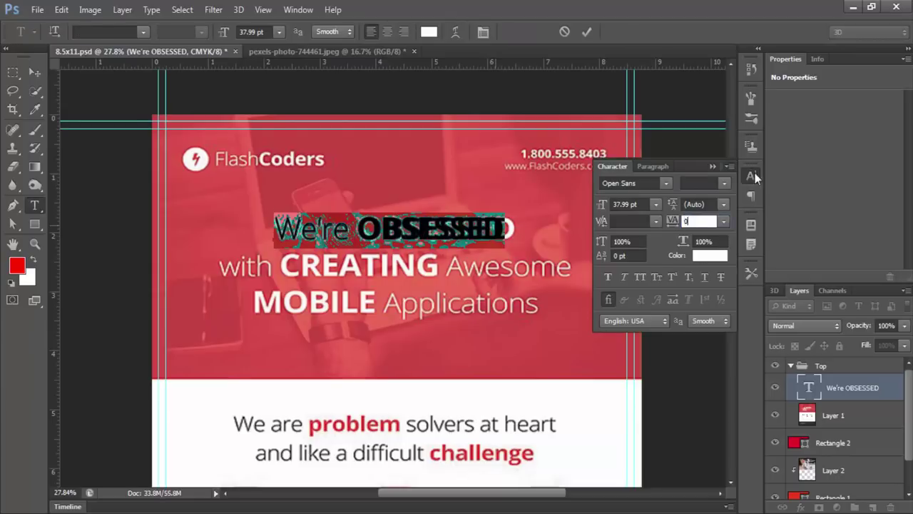
click(750, 175)
click(26, 74)
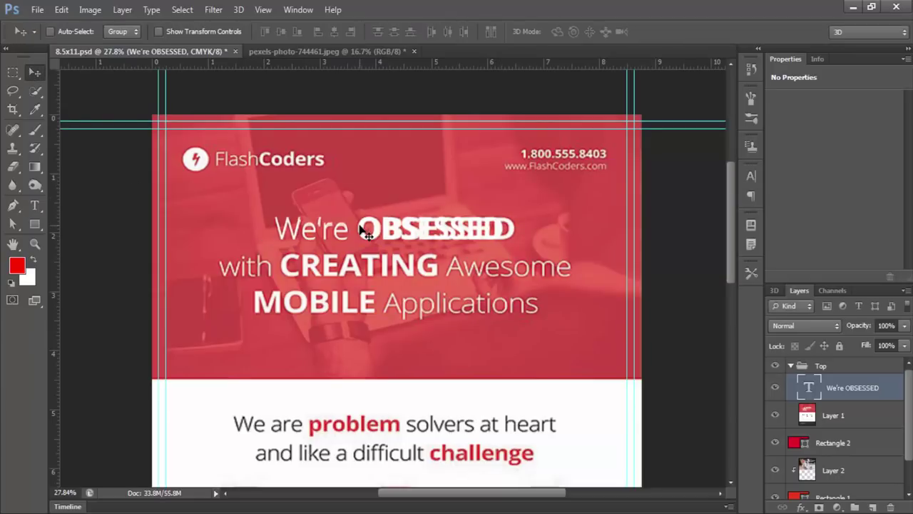
Set the tracking of the word OBSESSED to 40.
key(t)
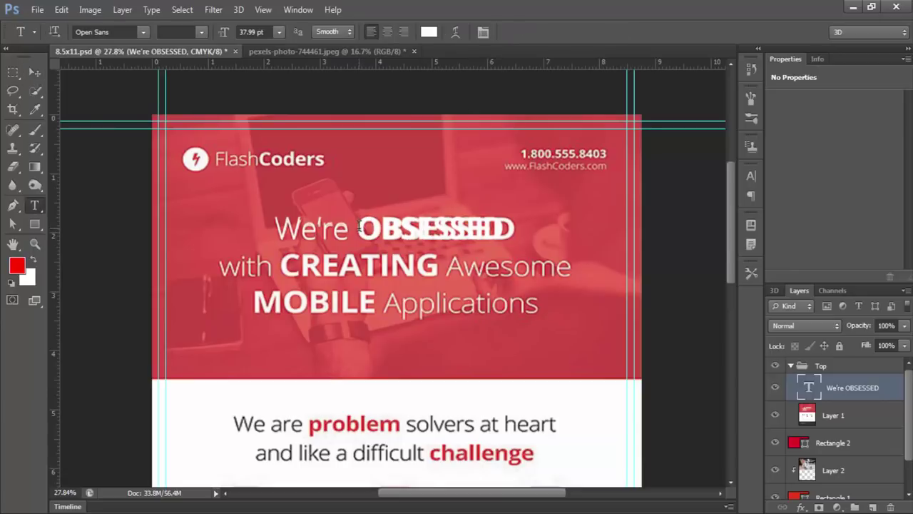
double_click(360, 228)
click(751, 176)
click(704, 221)
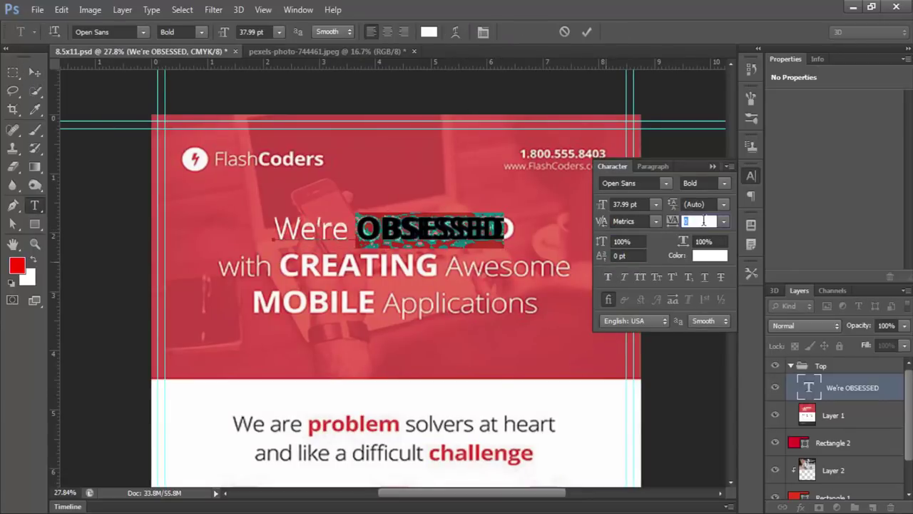
drag(714, 221, 684, 225)
text(0)
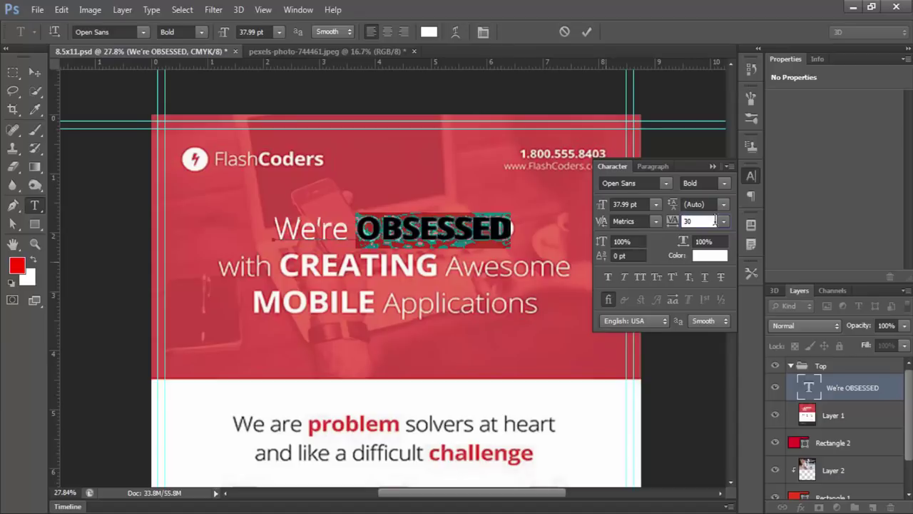
text(40)
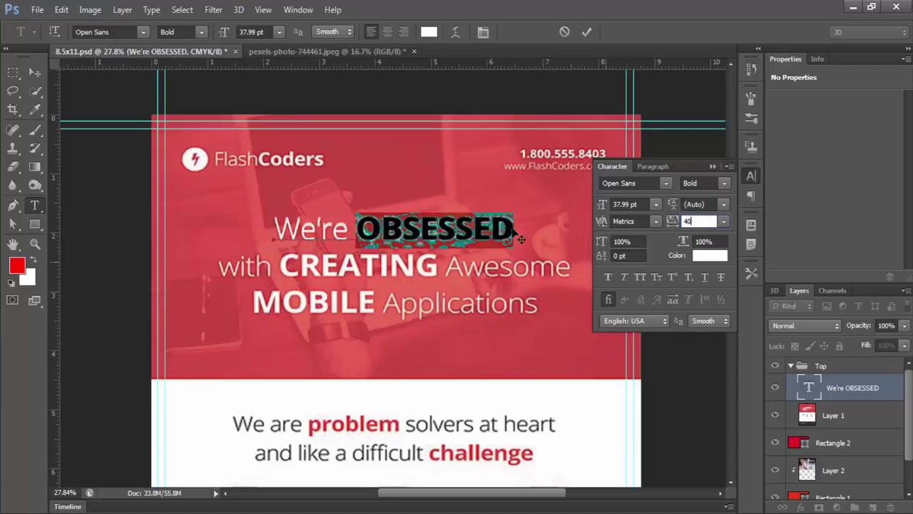
click(38, 71)
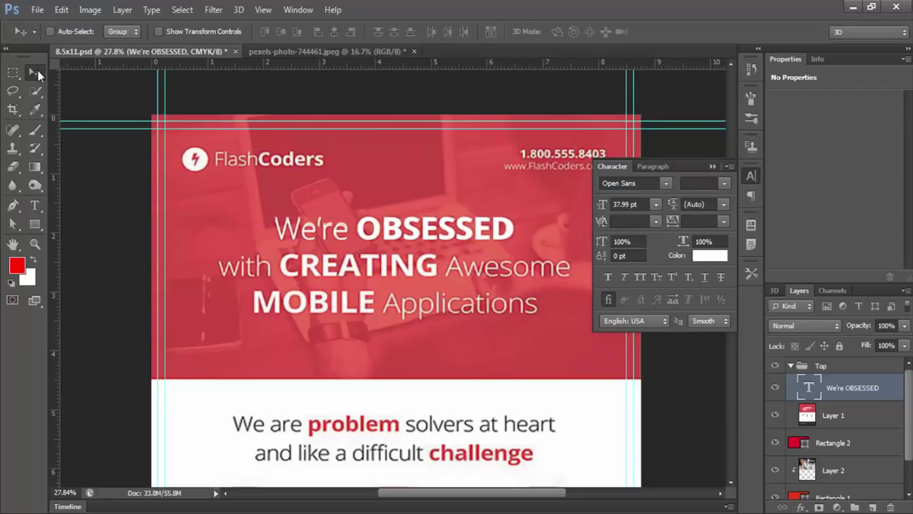
Duplicate the headline line and retype the copy as 'with CREATING Awesome'.
click(753, 177)
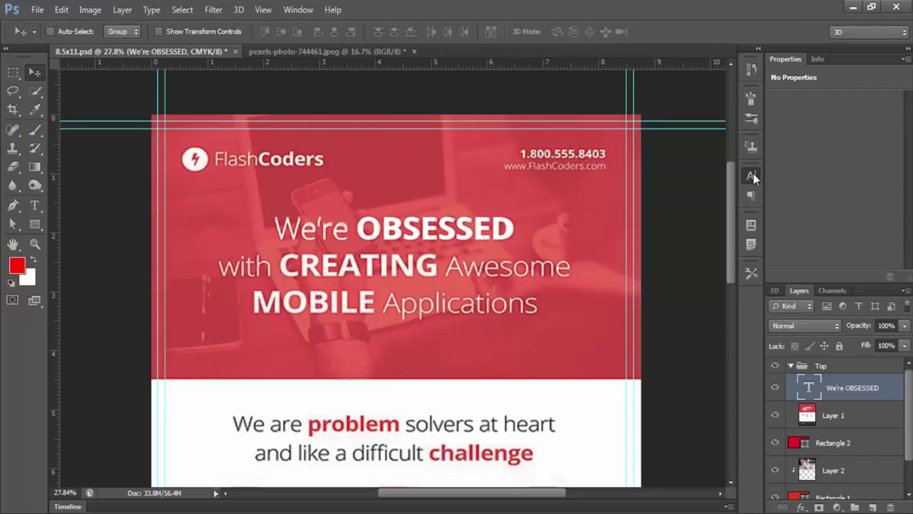
drag(424, 232, 371, 348)
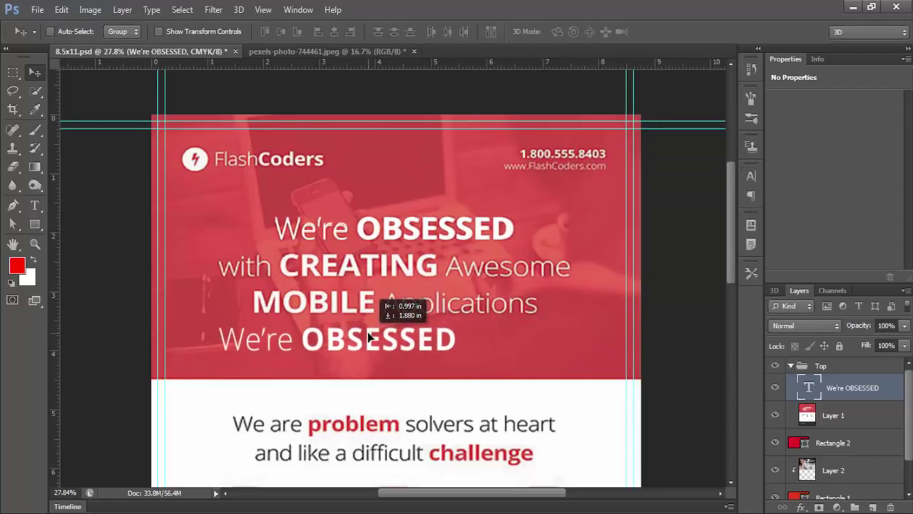
double_click(351, 353)
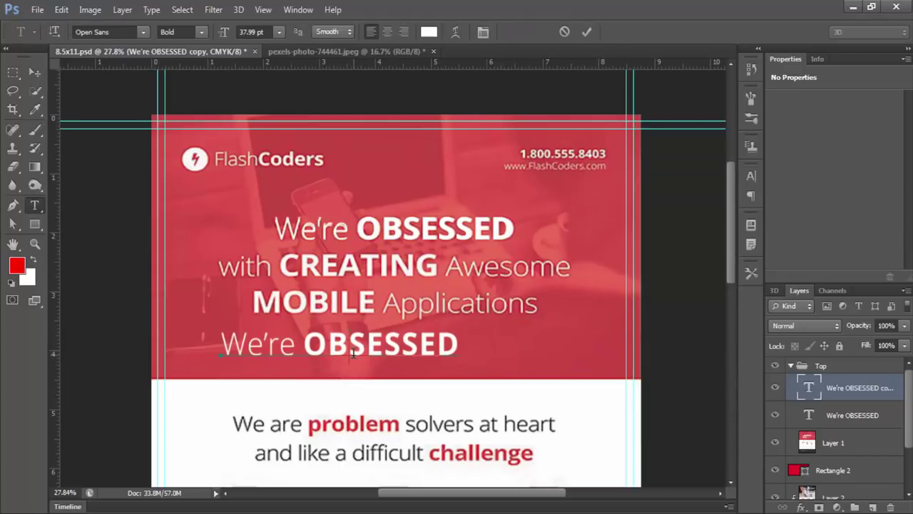
key(ctrl+a)
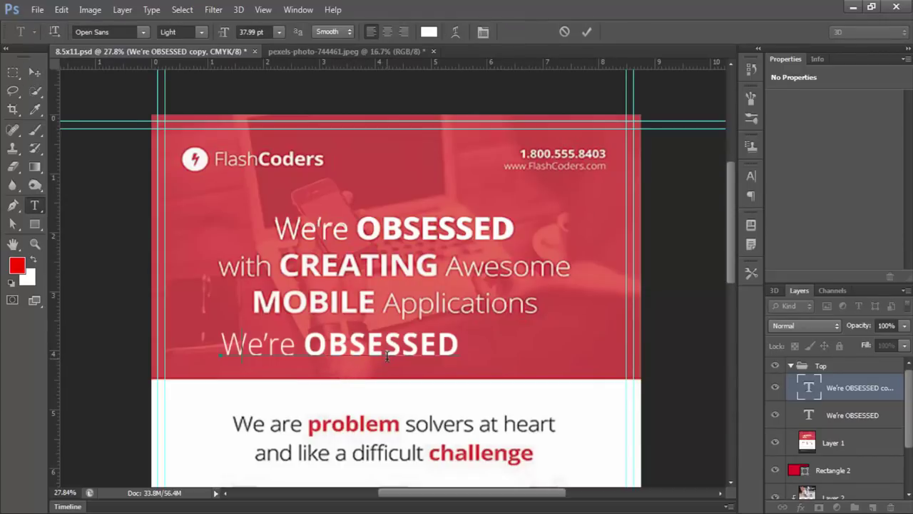
key(BackSpace)
text(WTIH)
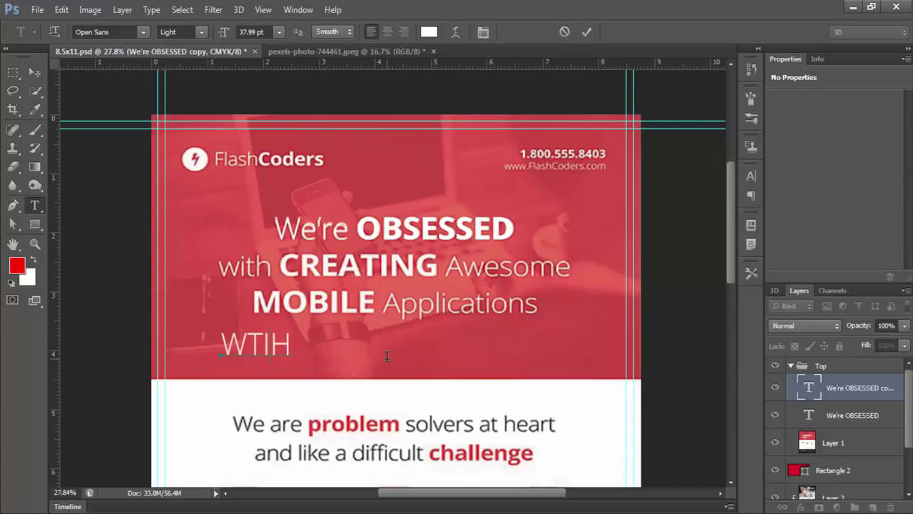
key(BackSpace)
key(BackSpace)
key(BackSpace)
text(with)
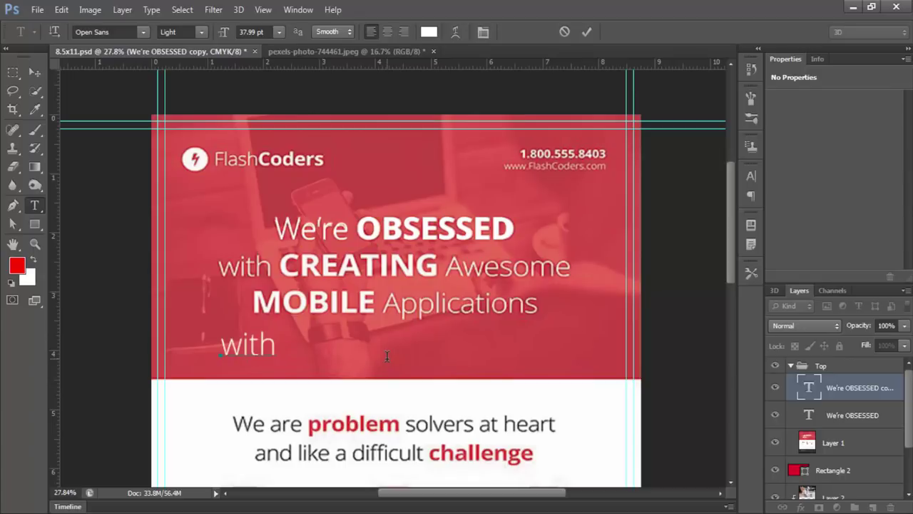
text( CREATING)
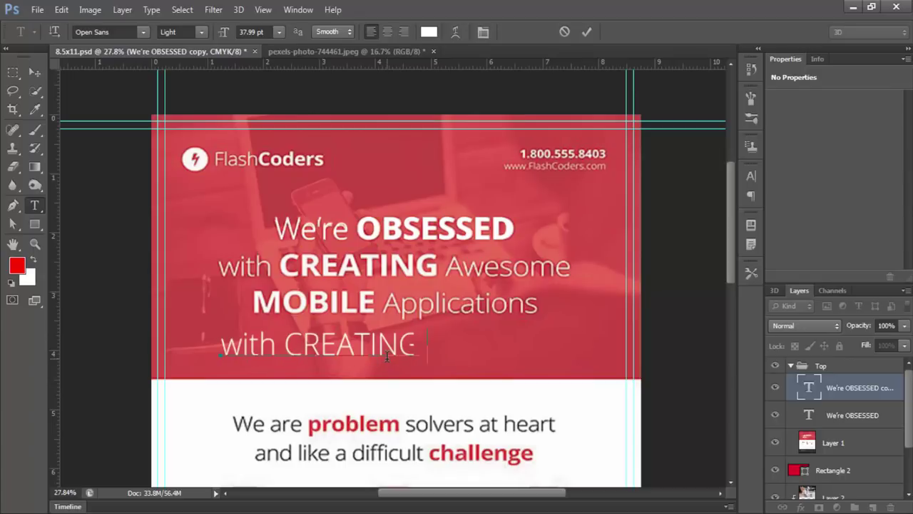
text( Aw)
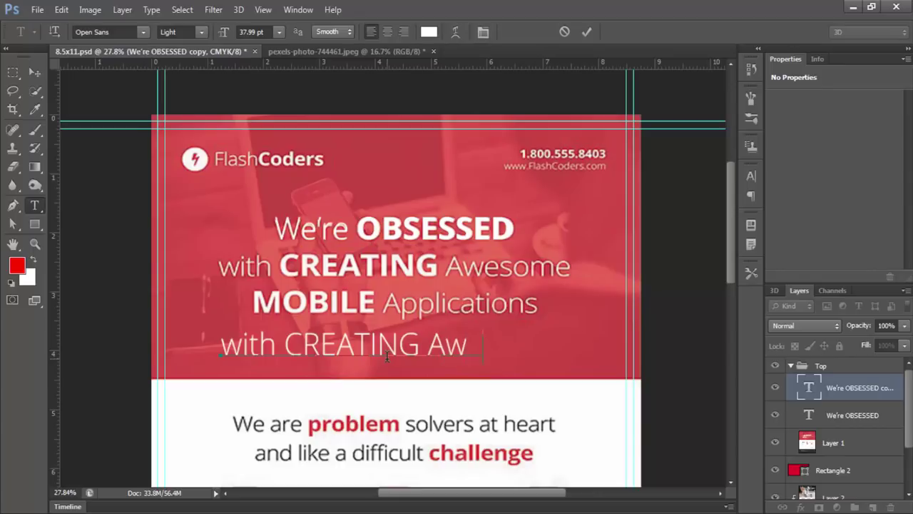
text(esome)
Make CREATING bold and move the new line over the reference second headline line.
drag(417, 348, 285, 347)
click(192, 30)
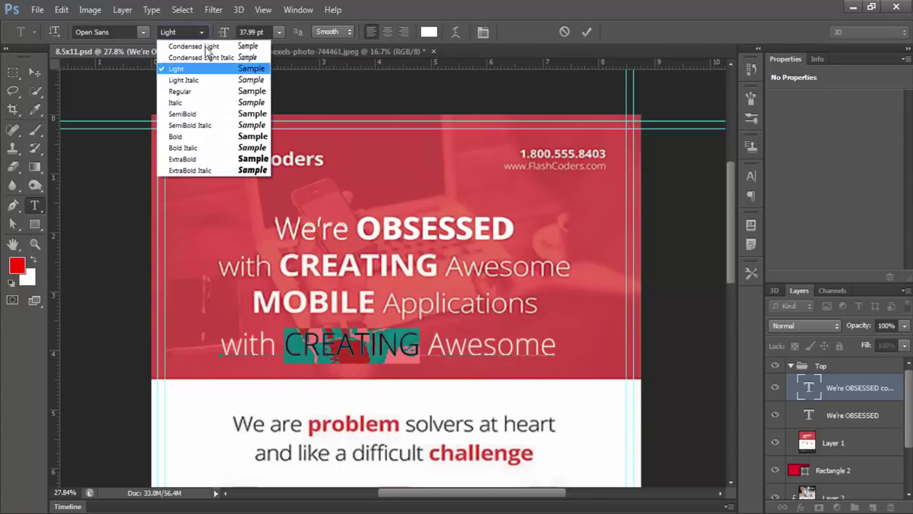
click(187, 157)
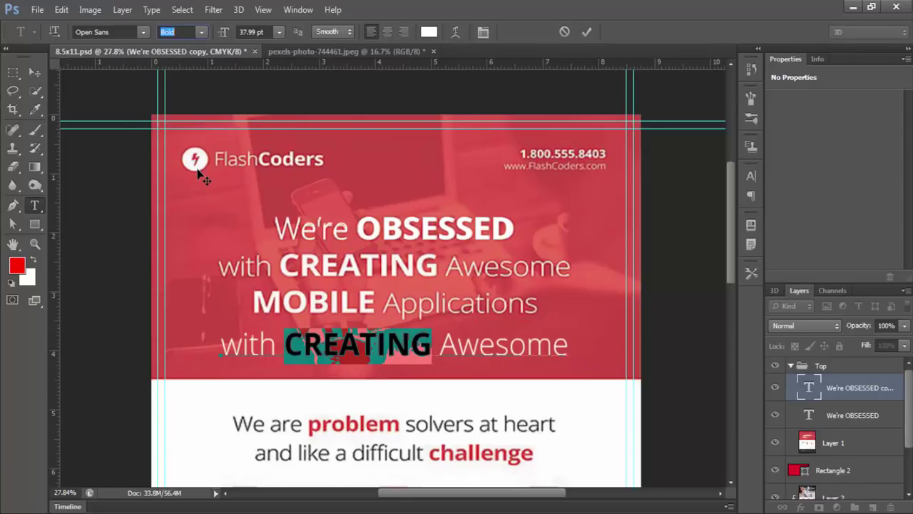
click(35, 72)
drag(362, 343, 355, 261)
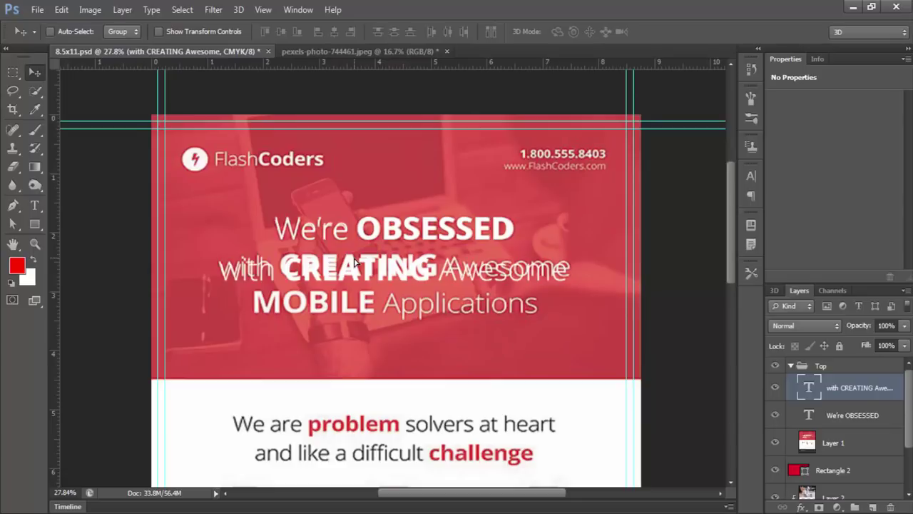
key(Up)
key(Up)
key(Up)
key(Up)
key(Up)
key(Up)
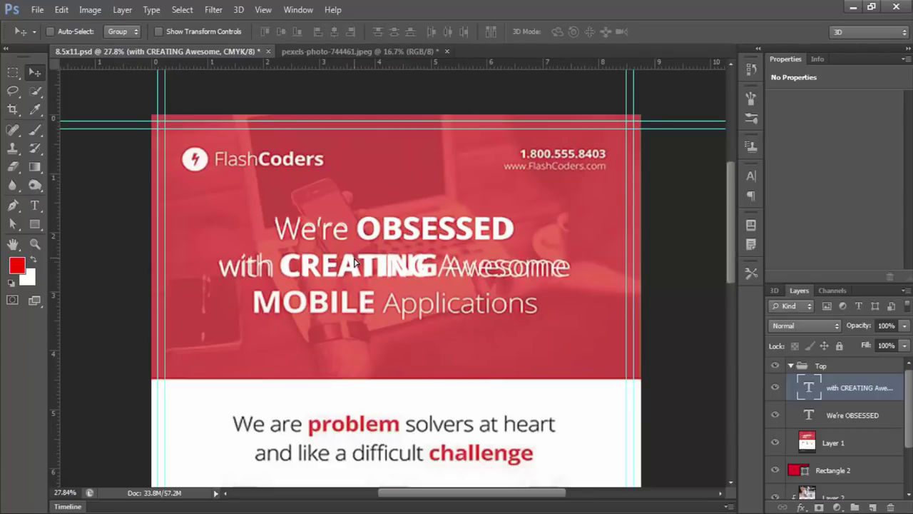
Set the word CREATING to font size 39.
key(t)
double_click(382, 271)
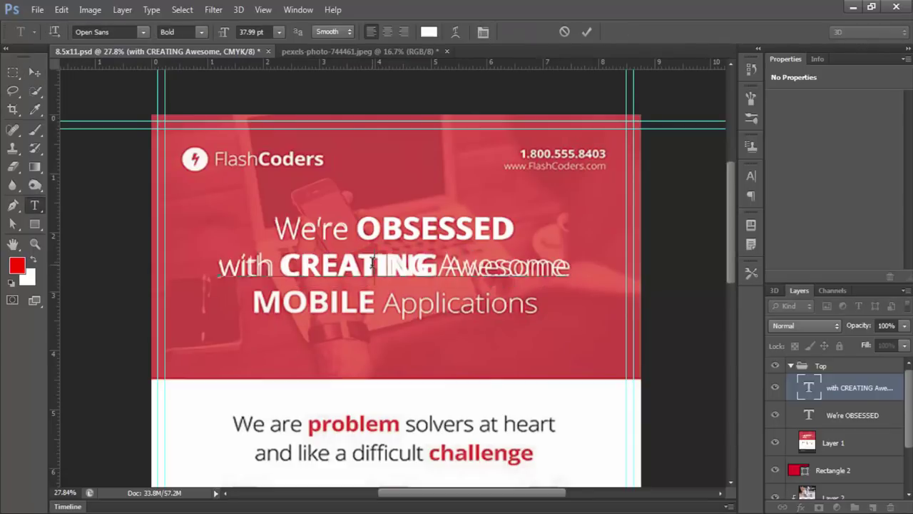
click(253, 31)
text(3)
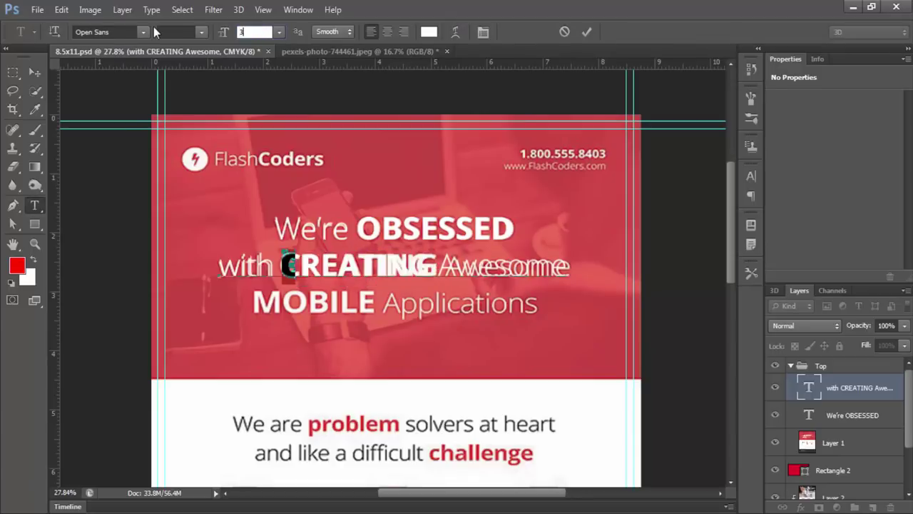
text(9)
click(36, 70)
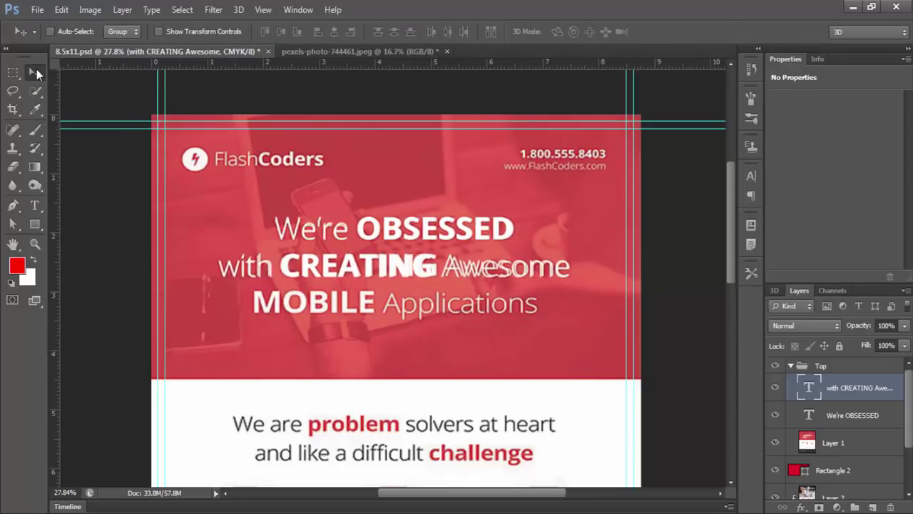
Give 'CREATING Awesome' a tracking of 5 in the Character settings and commit.
double_click(356, 266)
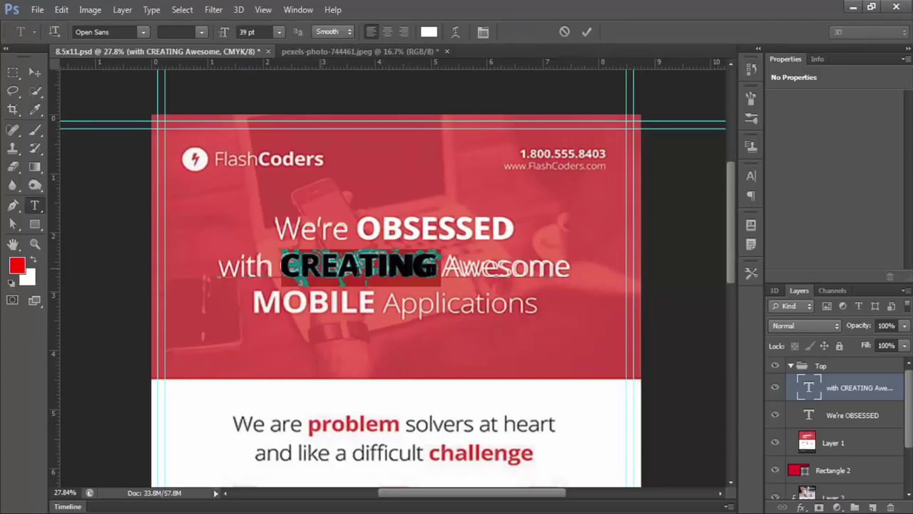
triple_click(357, 265)
key(ctrl+t)
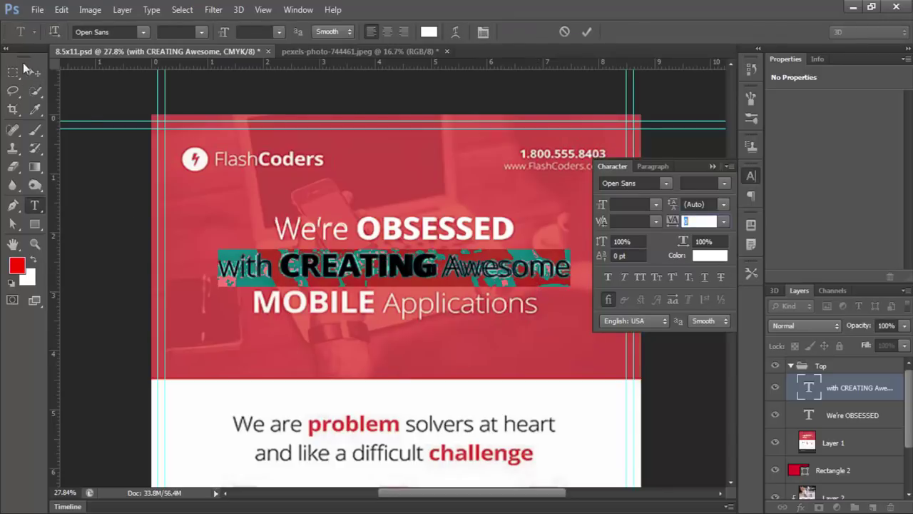
click(33, 72)
double_click(417, 270)
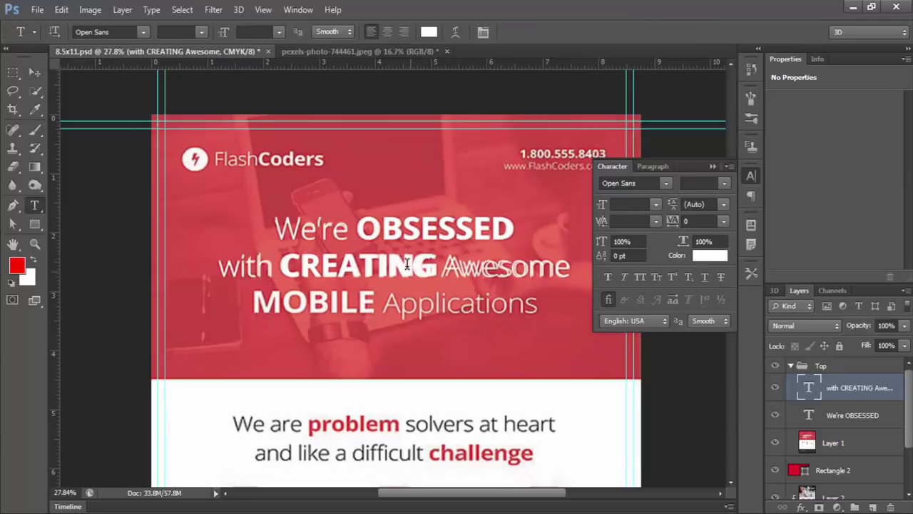
key(shift+End)
click(687, 221)
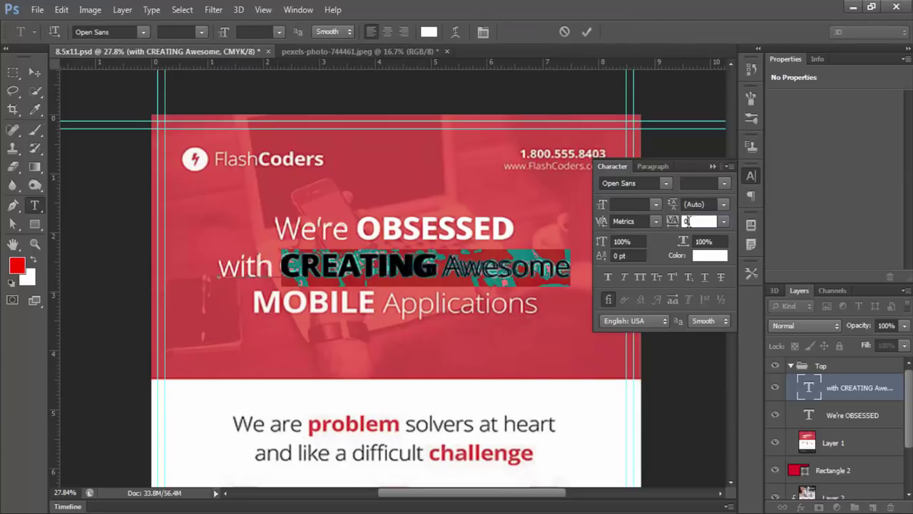
text(5)
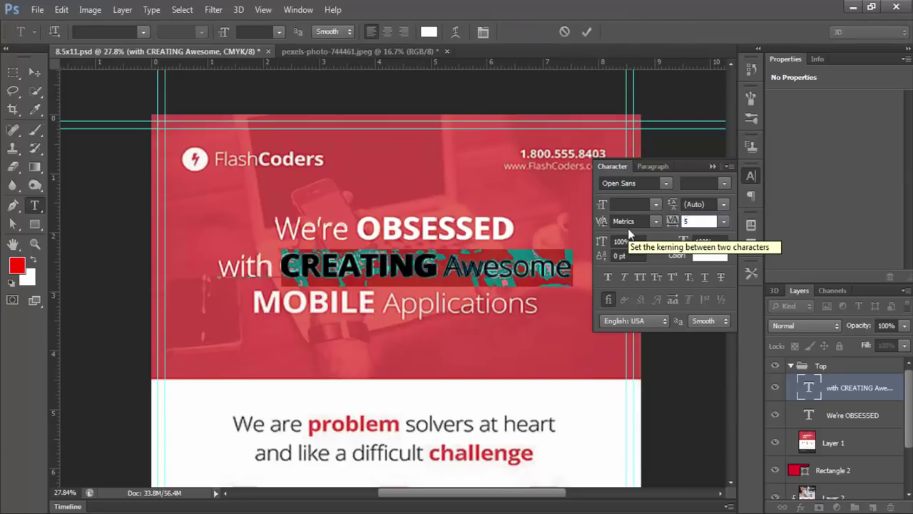
click(40, 72)
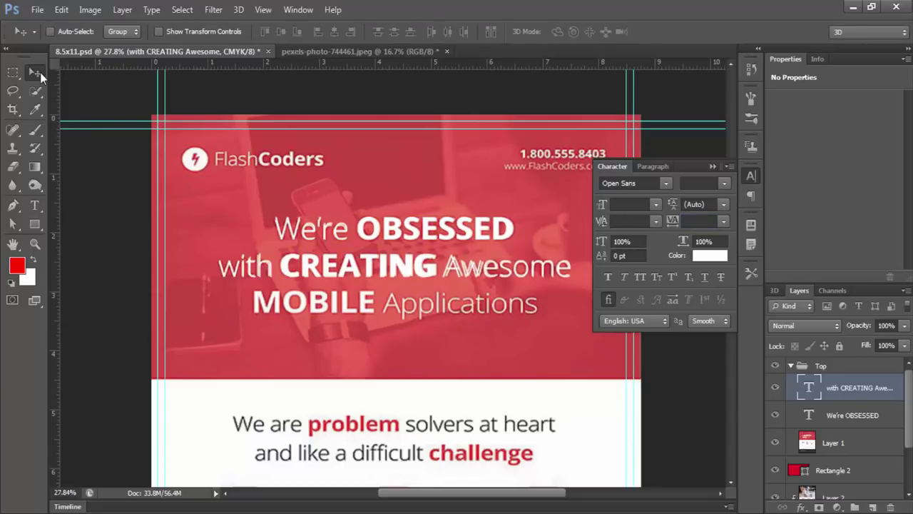
Alt-drag a copy of the 'with CREATING Awesome' line down and retype it as 'MOBILE Applications'.
click(753, 177)
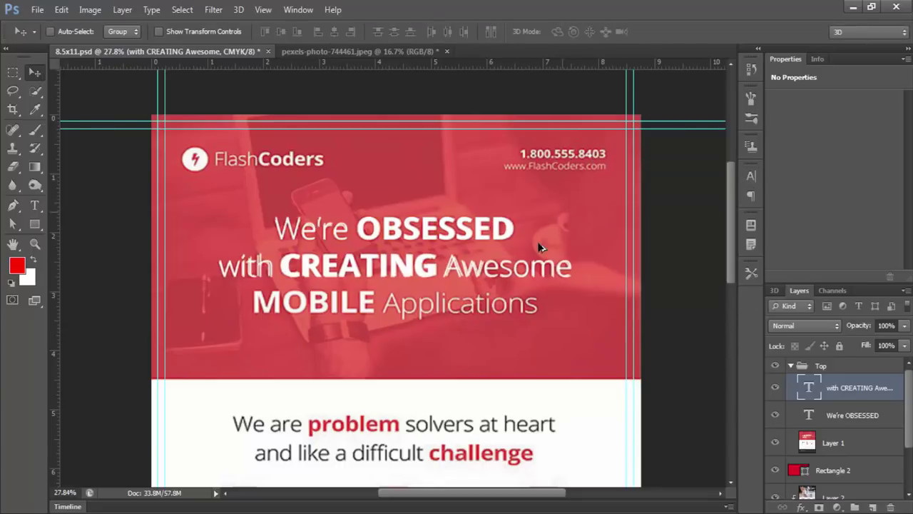
drag(521, 270, 523, 344)
double_click(402, 346)
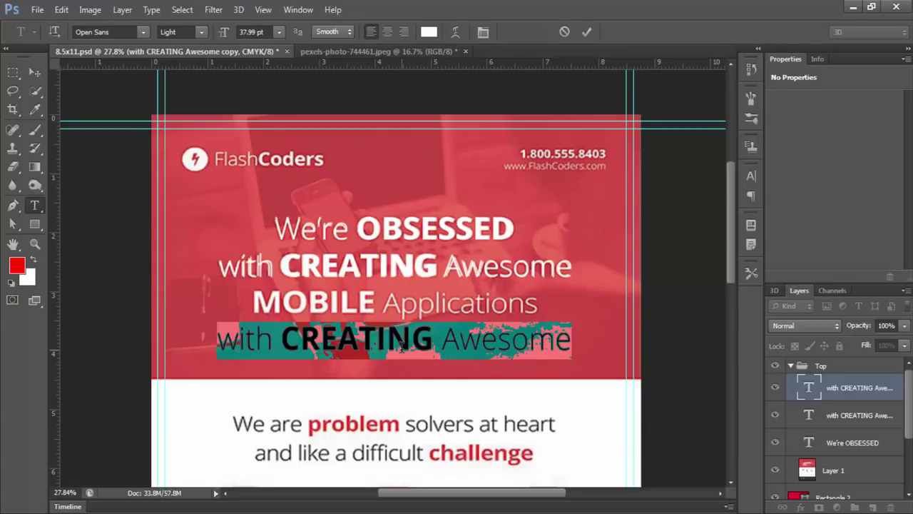
text(MOBILE A)
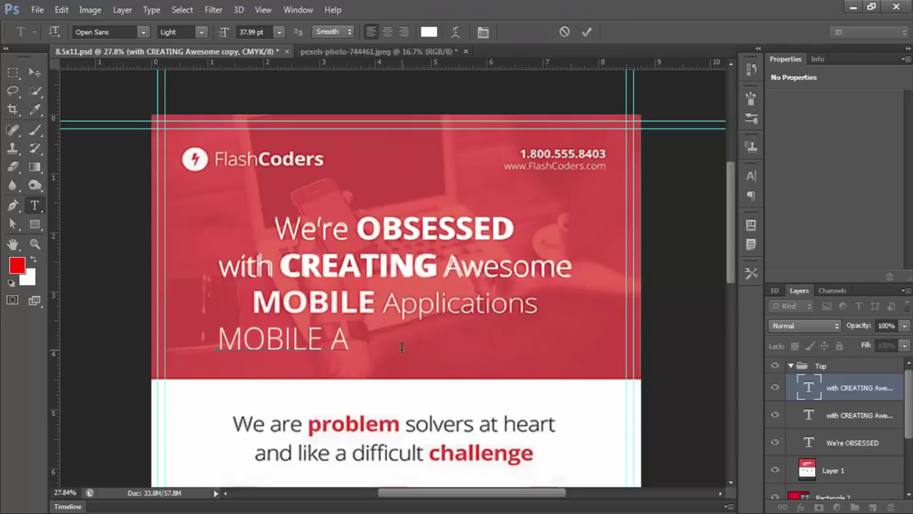
text(pplicati)
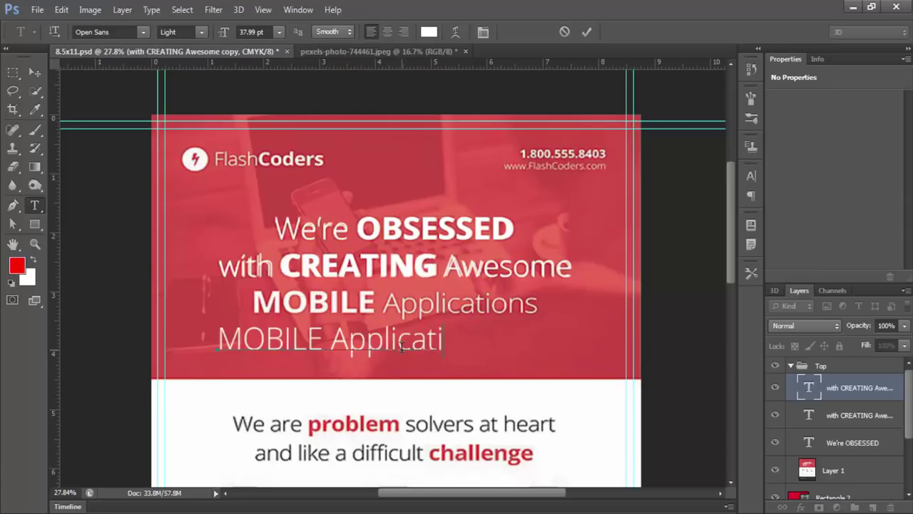
text(ons)
Make MOBILE bold and move the line up onto the third headline line.
double_click(235, 338)
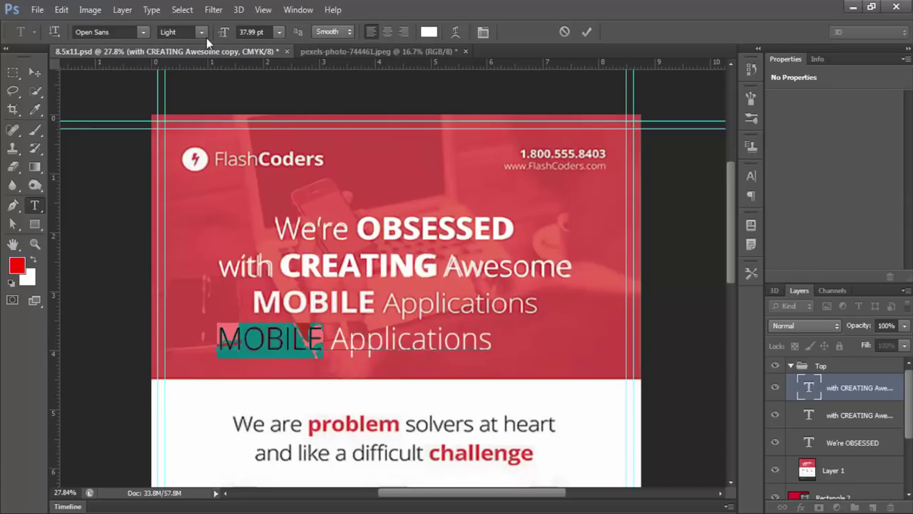
click(202, 32)
click(184, 139)
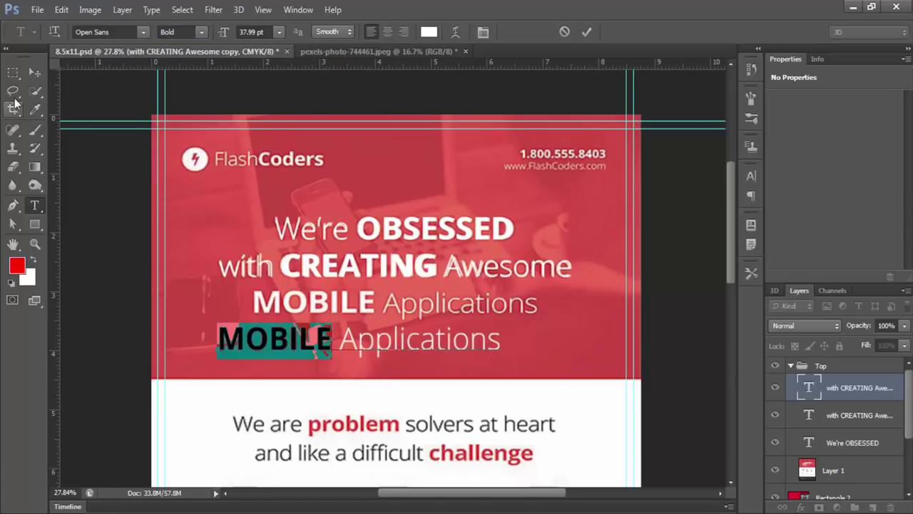
click(35, 72)
drag(338, 342, 384, 312)
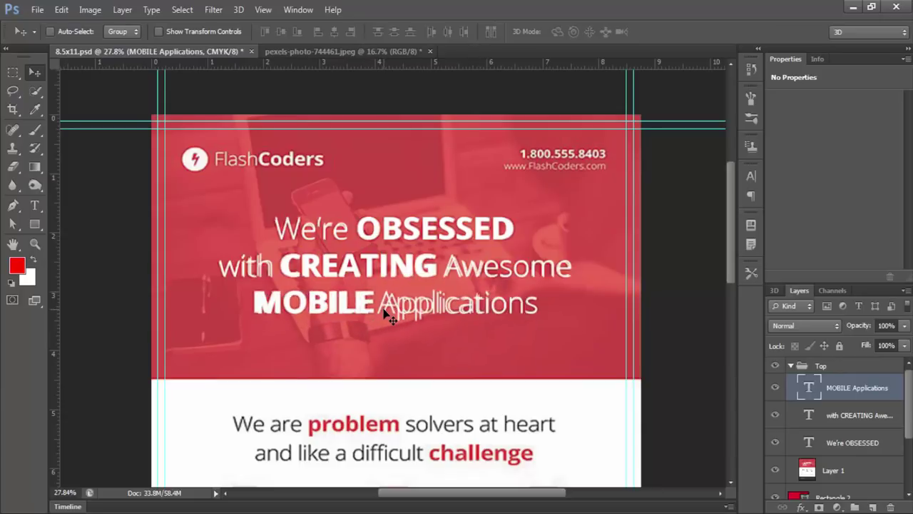
Nudge the MOBILE Applications line left and set its tracking to 10.
key(Left)
key(Left)
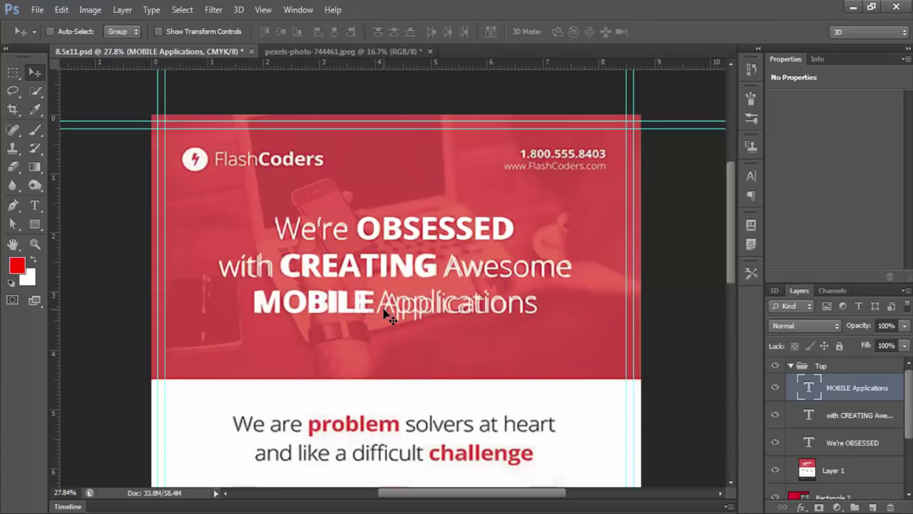
double_click(386, 314)
key(ctrl+a)
key(ctrl+t)
click(674, 221)
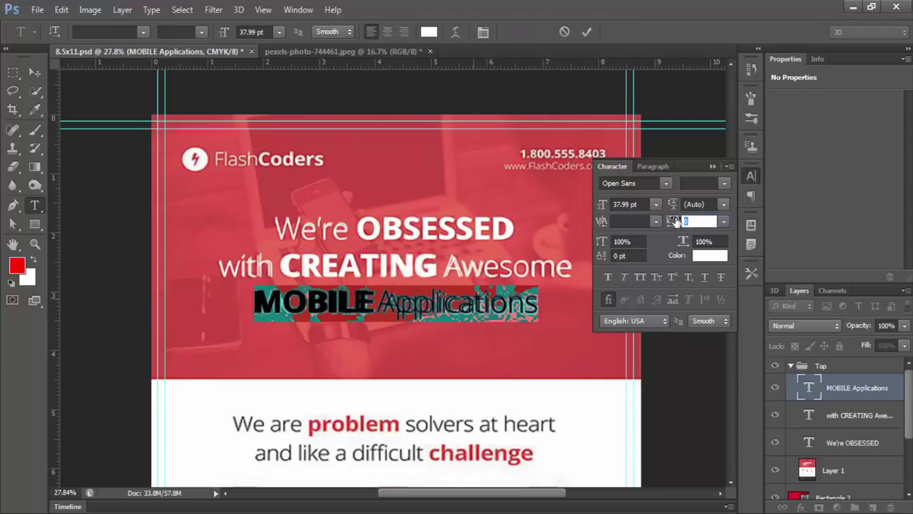
drag(676, 222, 675, 223)
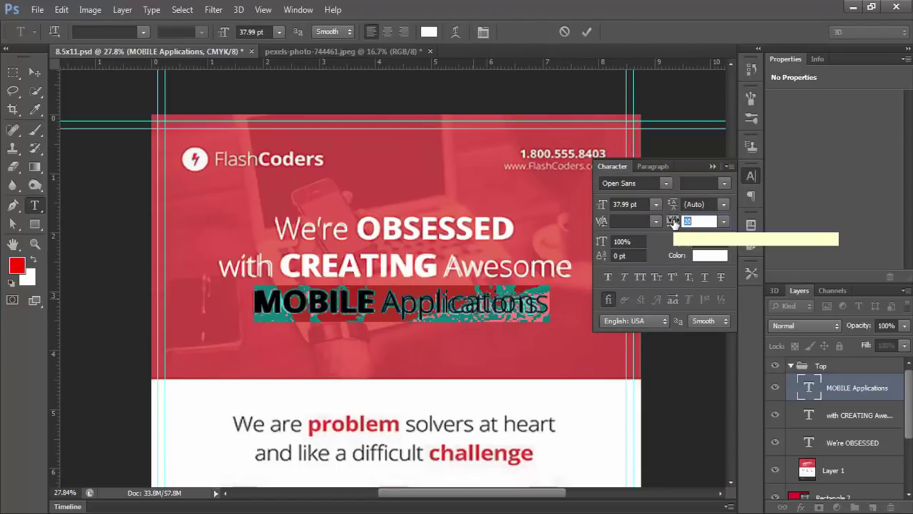
text(10)
key(Return)
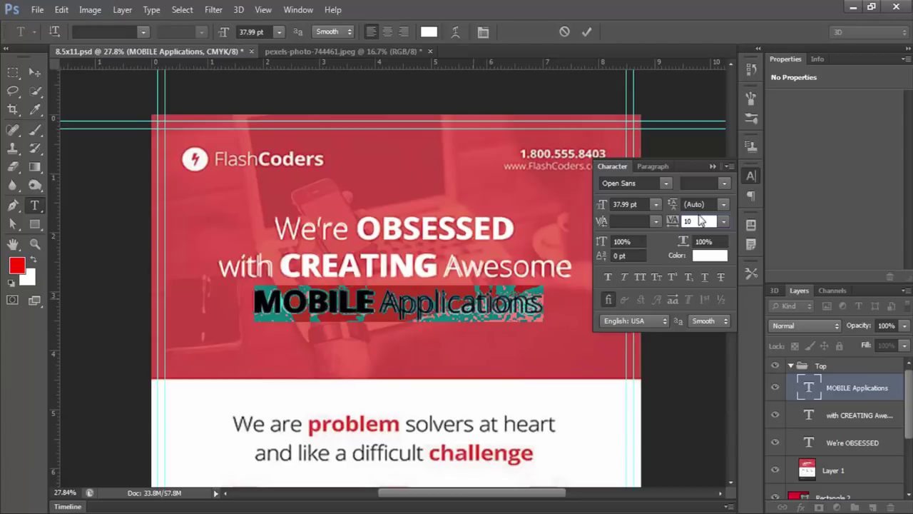
click(33, 72)
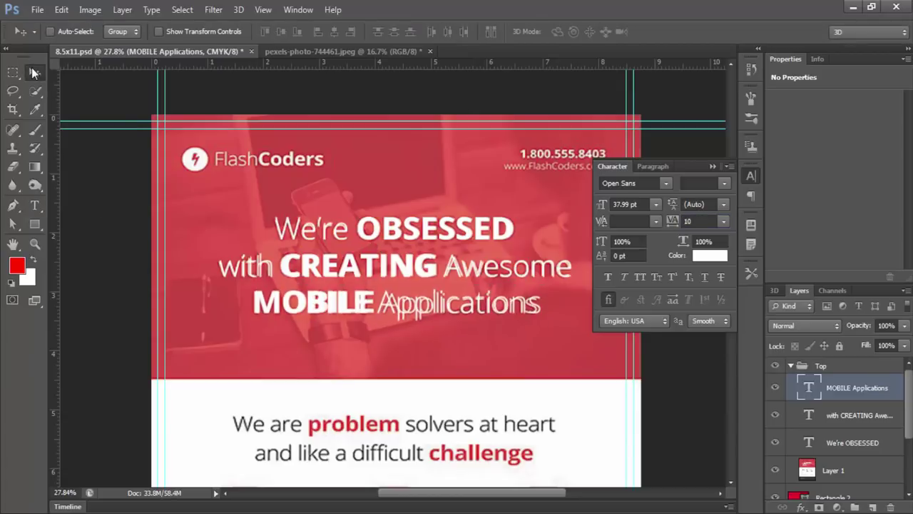
Scale the line to about 98% with Free Transform, then change its tracking to 30.
key(ctrl+t)
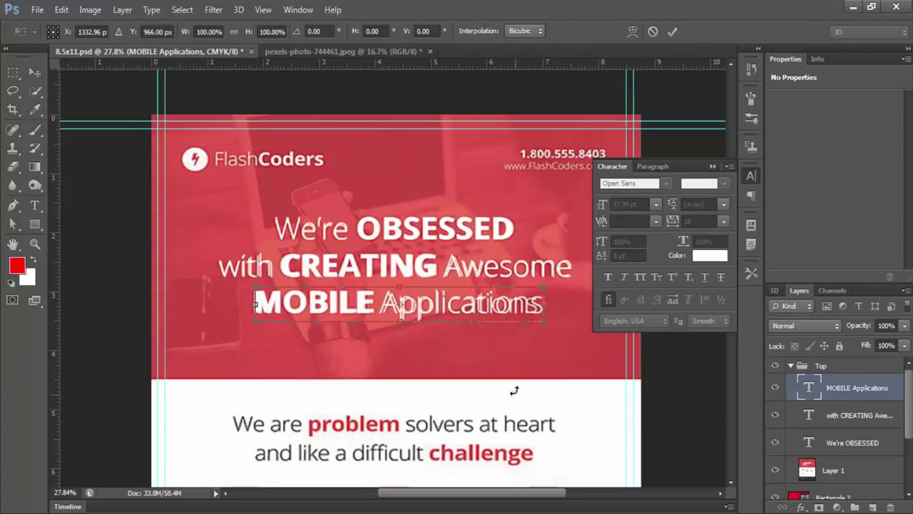
drag(544, 288, 542, 290)
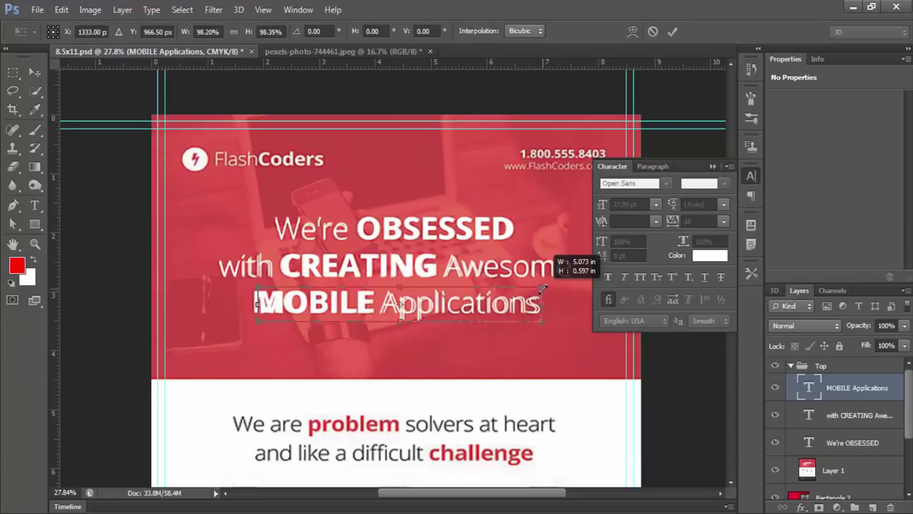
key(Return)
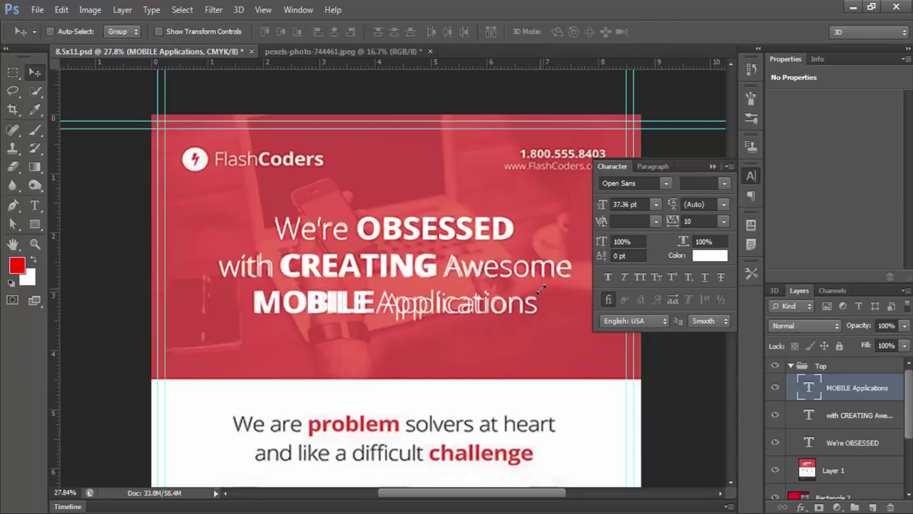
key(t)
key(Return)
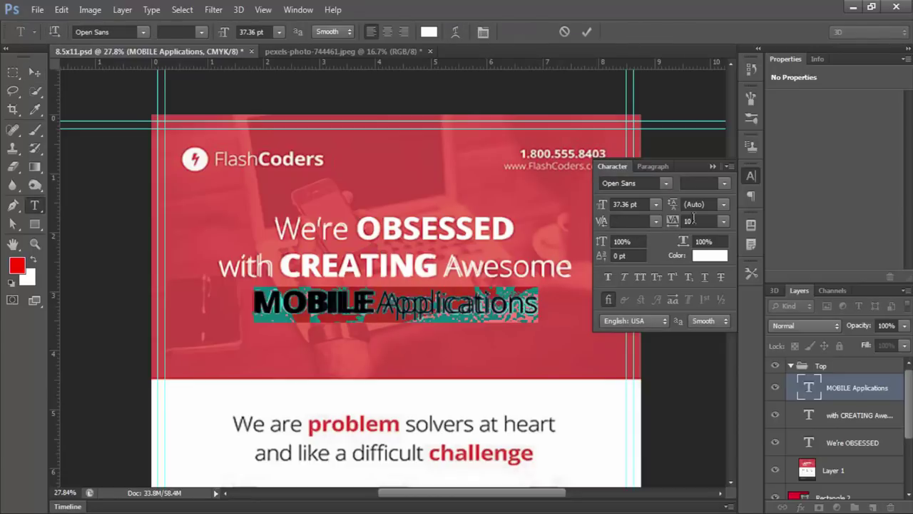
click(693, 221)
text(50)
key(Return)
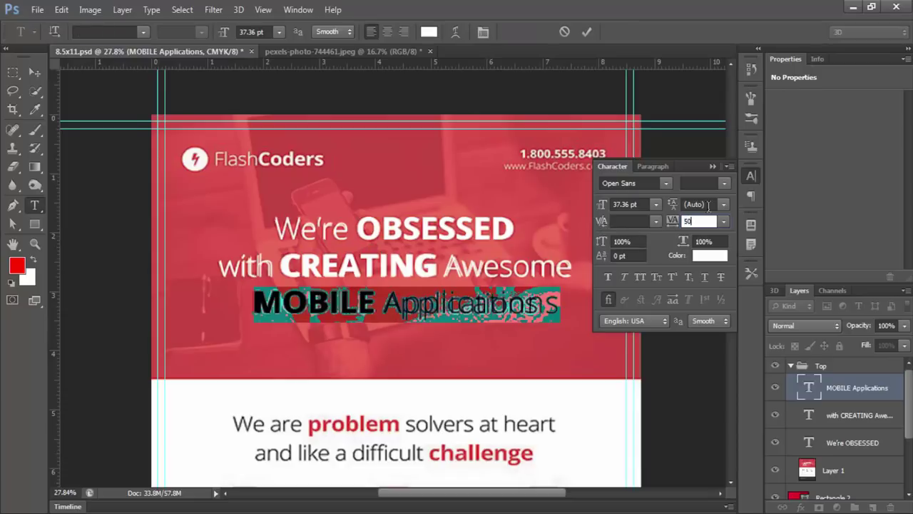
text(40)
key(Return)
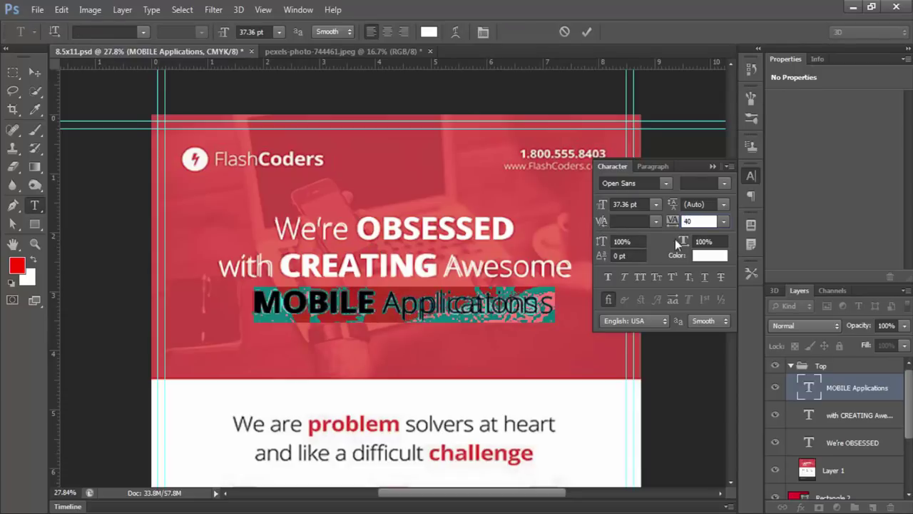
text(302)
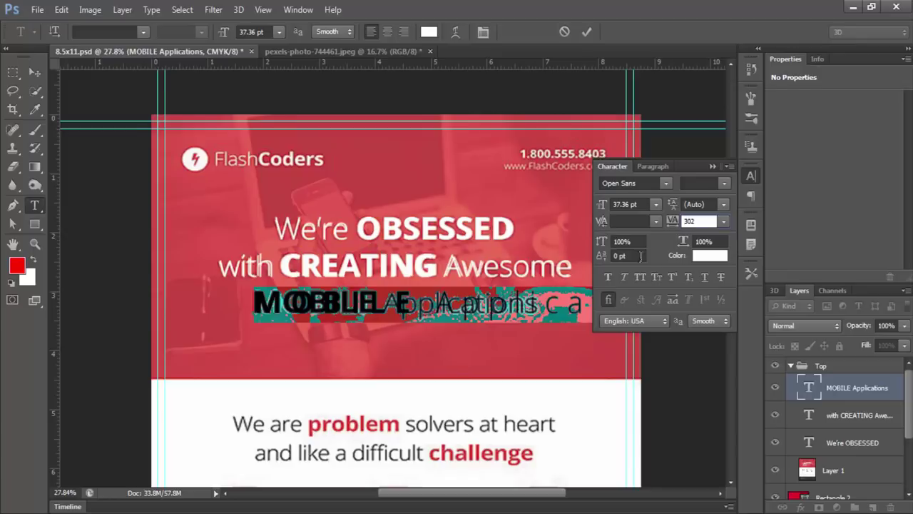
key(BackSpace)
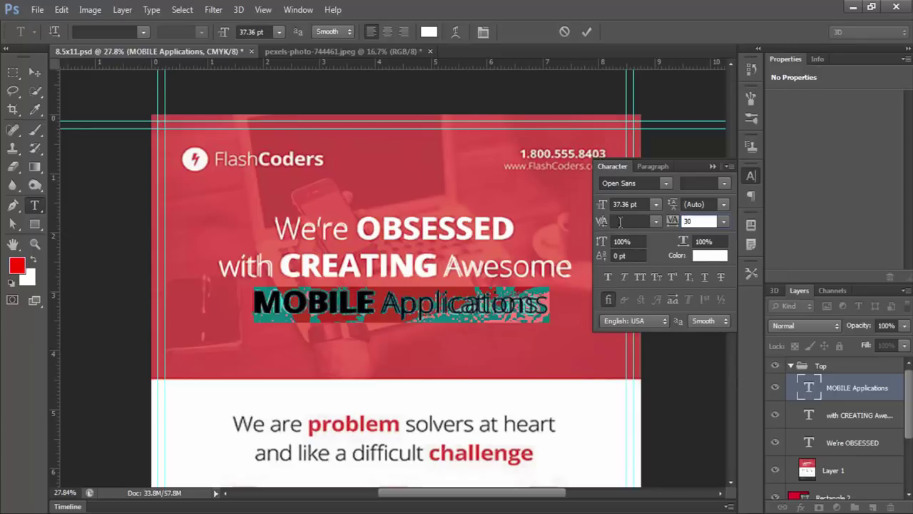
click(36, 74)
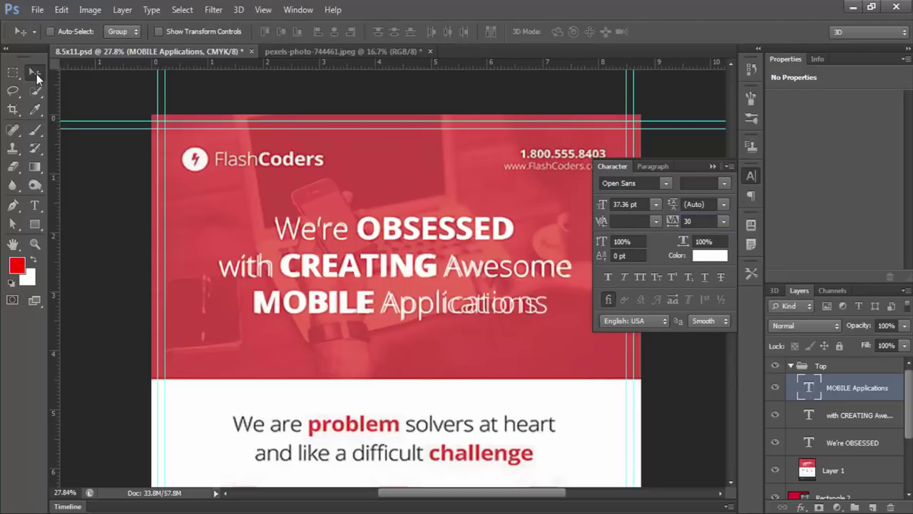
Select the word Applications, commit the text, and close the Character settings.
key(t)
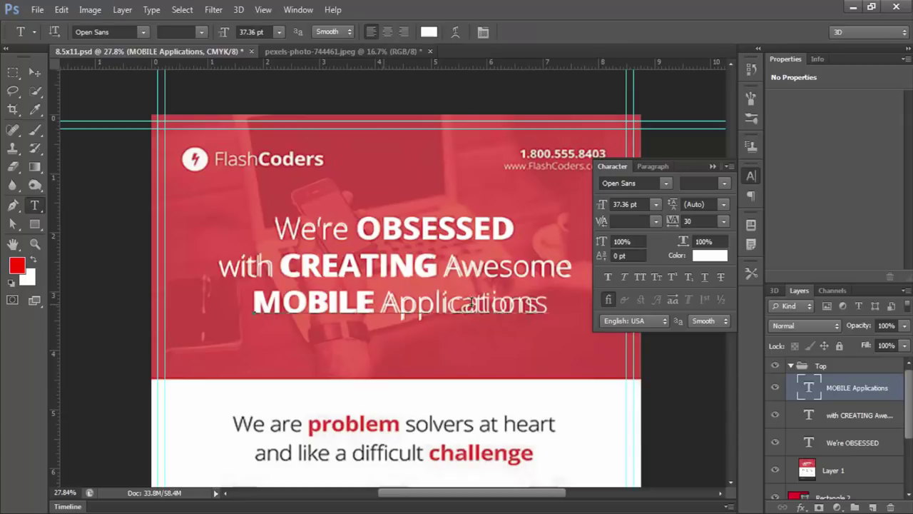
double_click(471, 304)
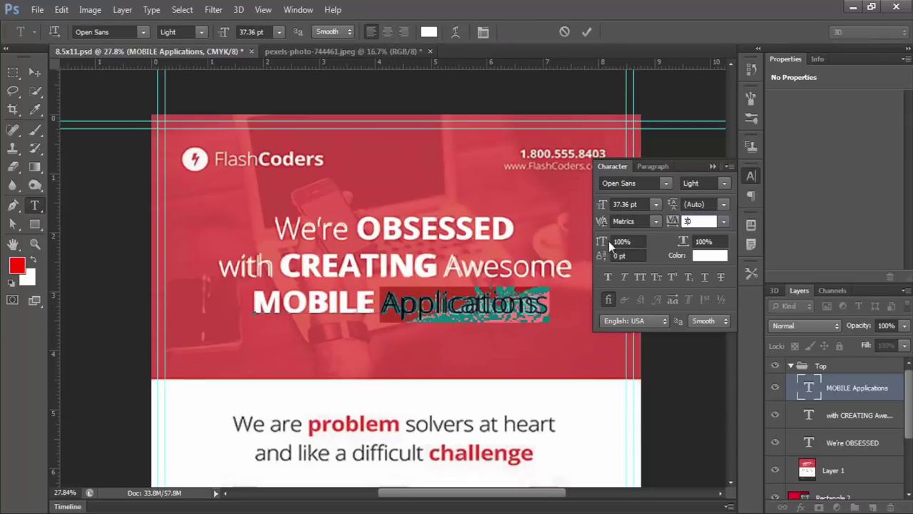
text(0)
click(38, 70)
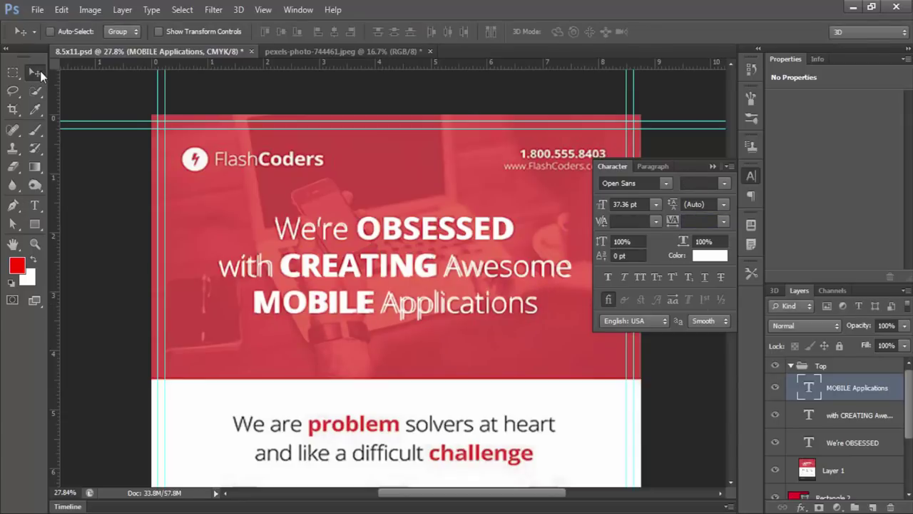
click(754, 173)
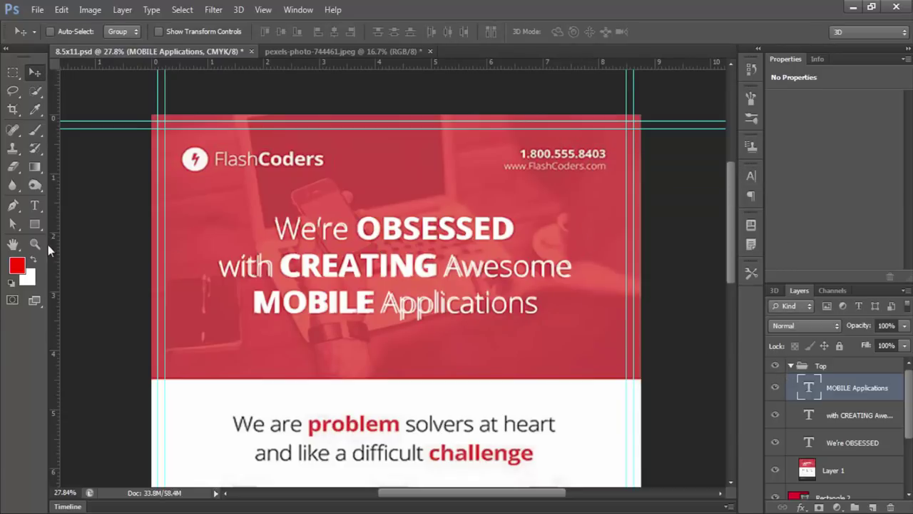
Draw a white ellipse, sampled from the logo circle, over the logo.
click(36, 227)
click(78, 248)
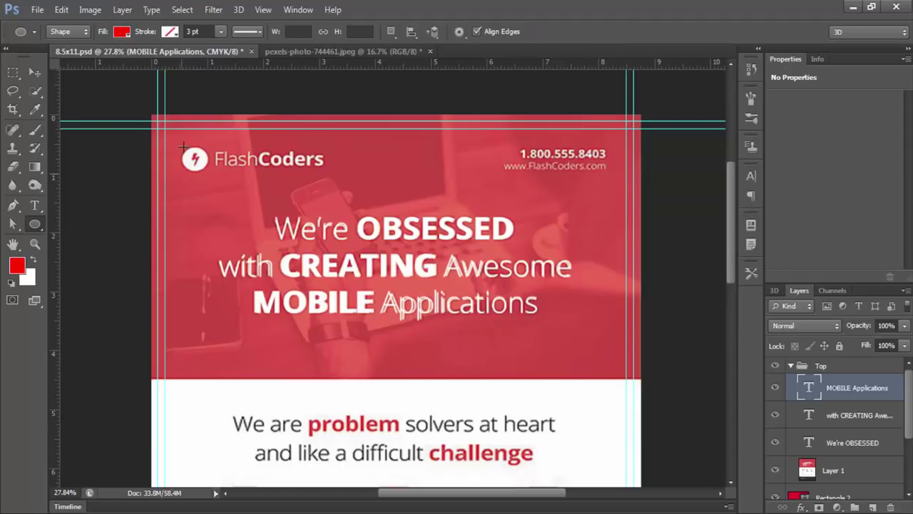
click(193, 163)
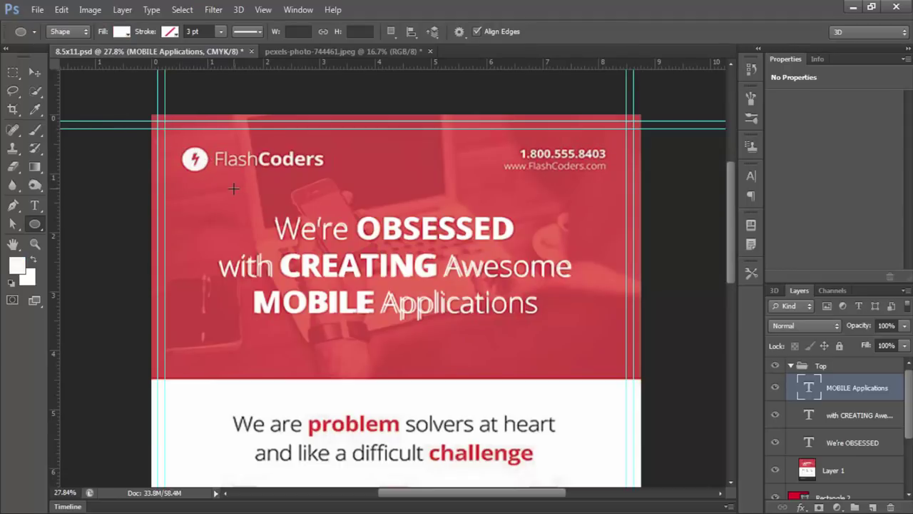
drag(210, 170, 209, 172)
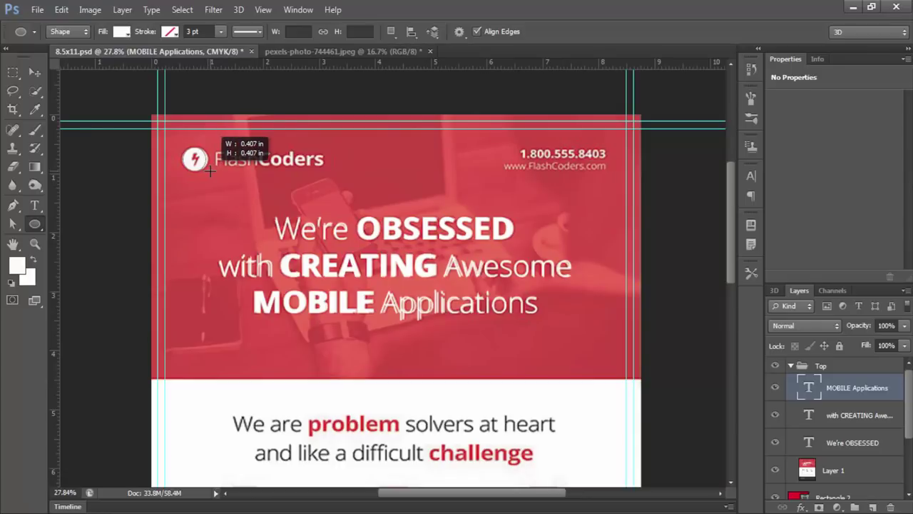
drag(210, 172, 376, 214)
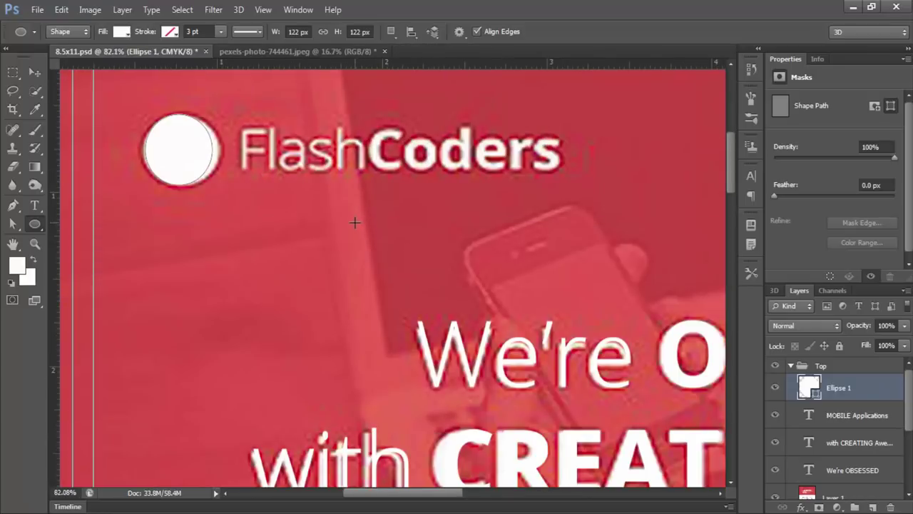
Widen the ellipse to about 116%, nudge it down a pixel, and hide Ellipse 1.
key(ctrl+t)
drag(214, 150, 222, 150)
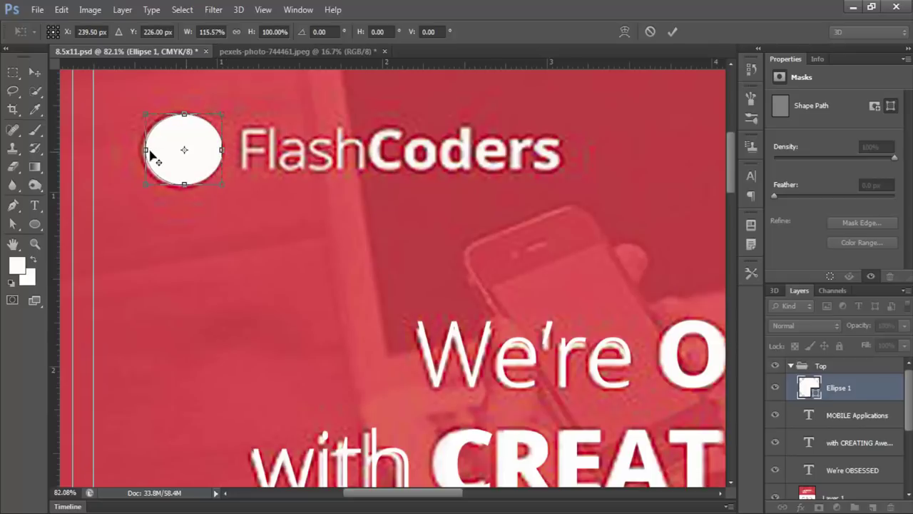
drag(144, 150, 142, 150)
key(Down)
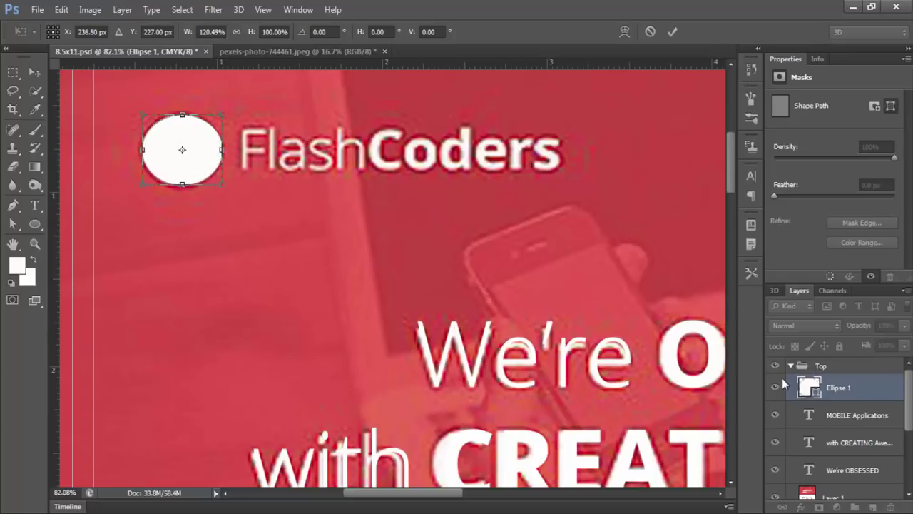
key(Return)
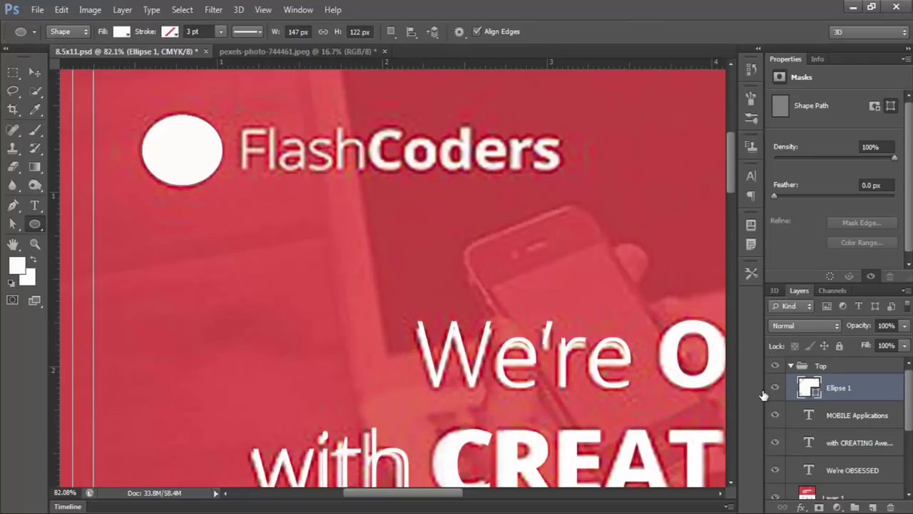
click(776, 388)
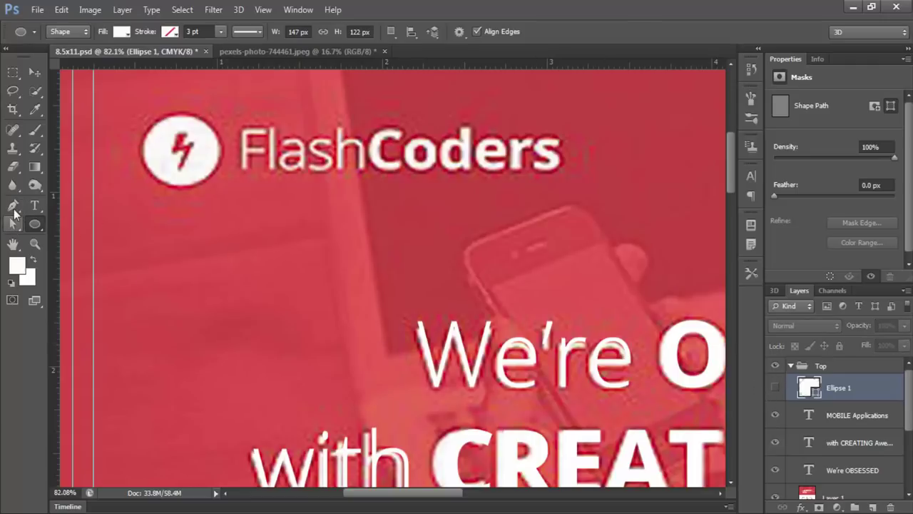
Trace the lightning bolt's outline with the Pen tool in Shape mode.
click(13, 206)
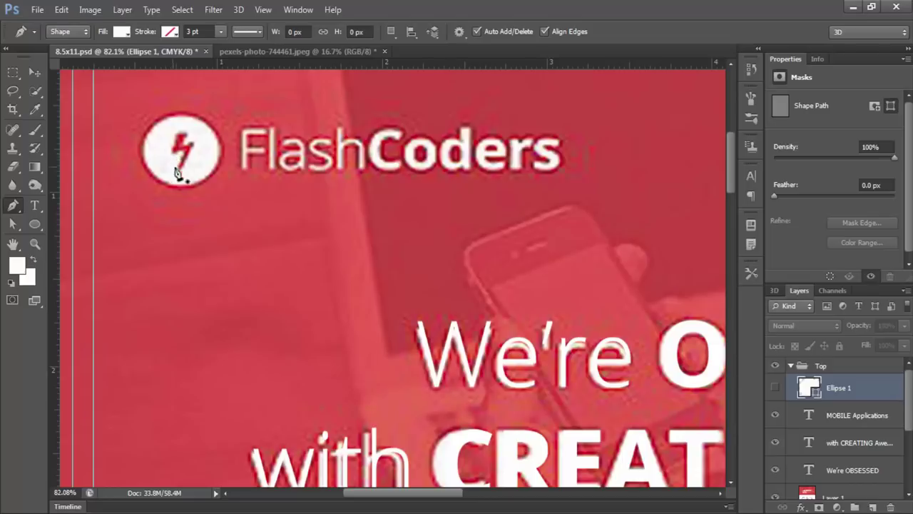
click(178, 134)
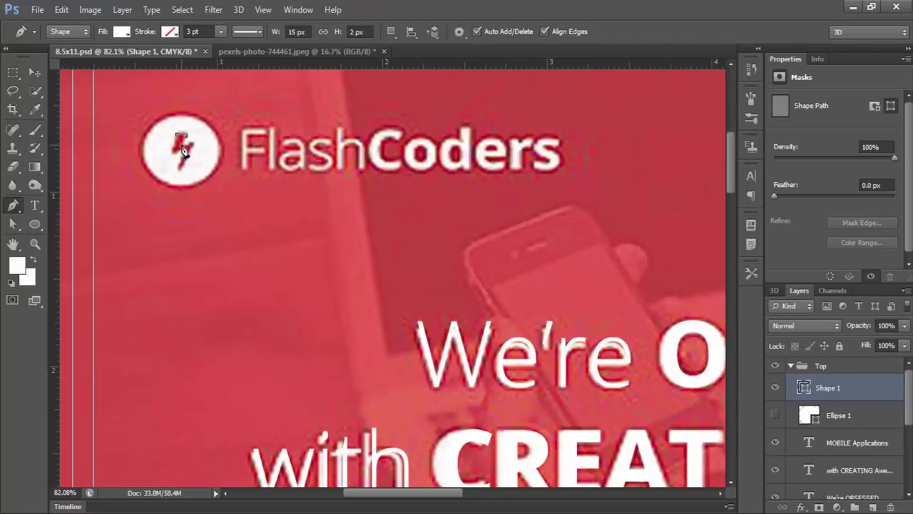
click(187, 145)
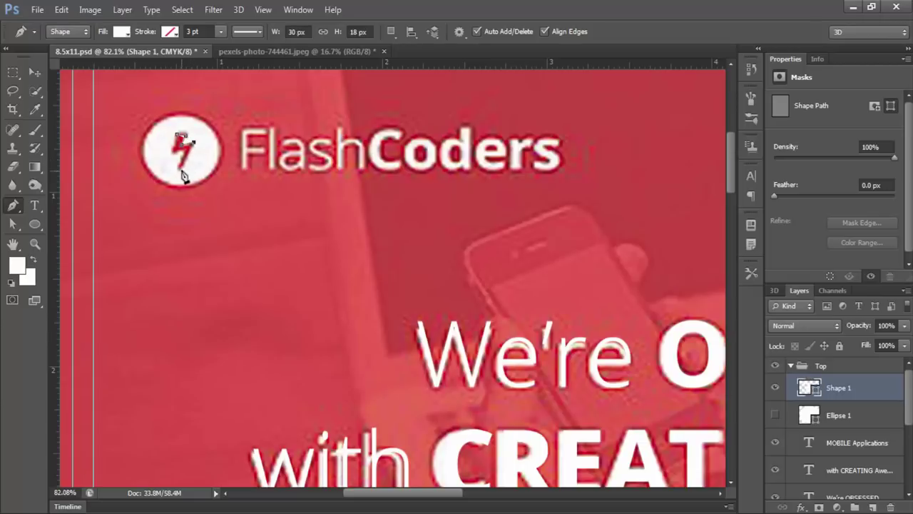
click(183, 171)
click(177, 170)
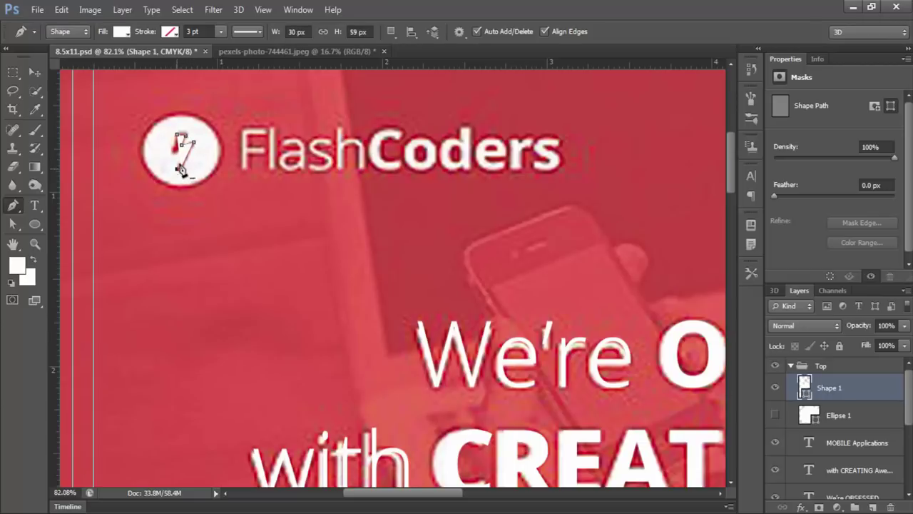
click(182, 151)
click(175, 156)
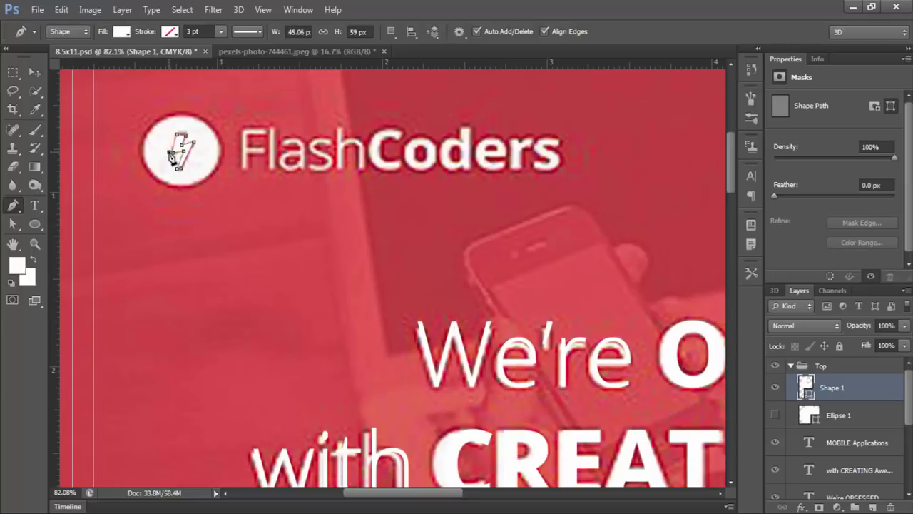
click(172, 157)
click(183, 148)
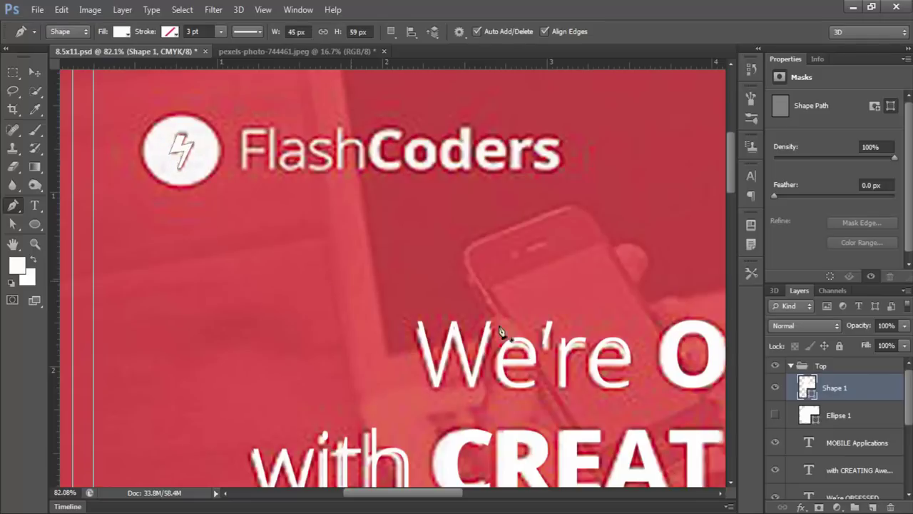
Step back the faulty bolt points, retrace the bottom and close the shape, then re-show Ellipse 1.
key(ctrl+h)
key(ctrl+z)
key(ctrl+alt+z)
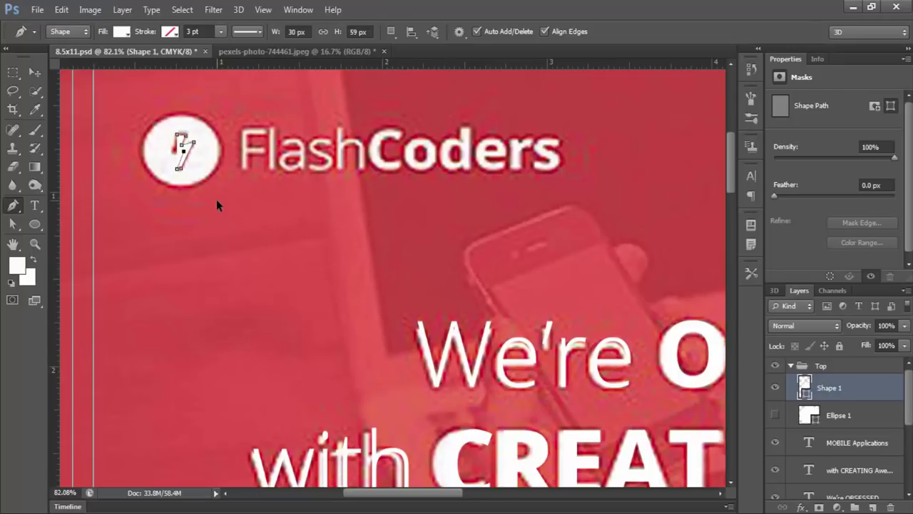
key(ctrl+alt+z)
key(ctrl+alt+z)
click(179, 172)
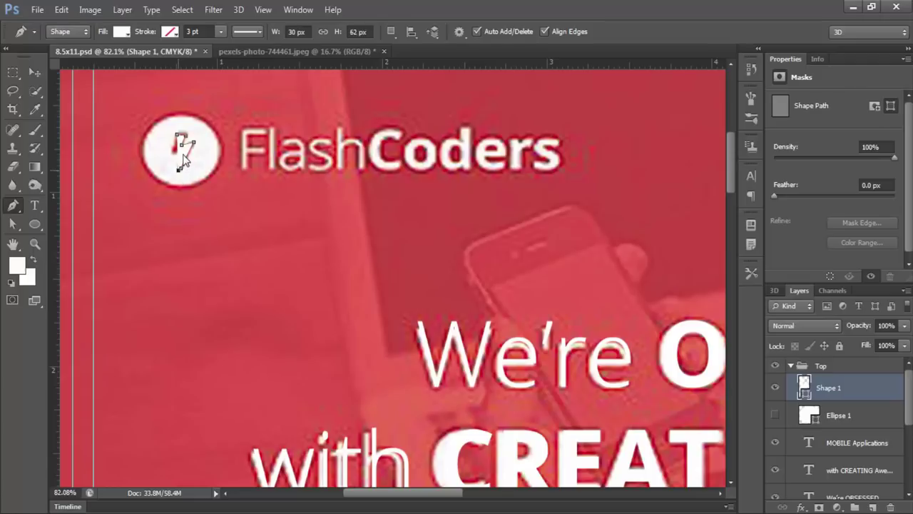
click(184, 151)
click(177, 164)
key(Return)
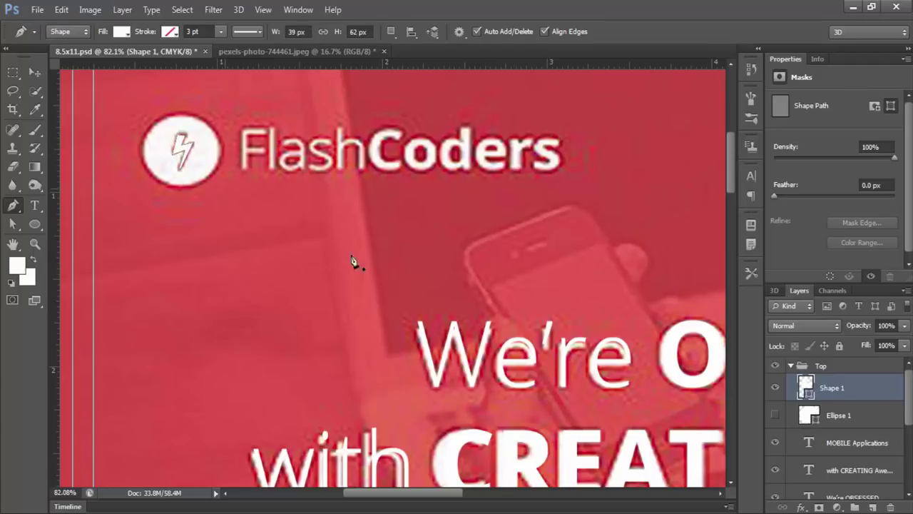
click(778, 415)
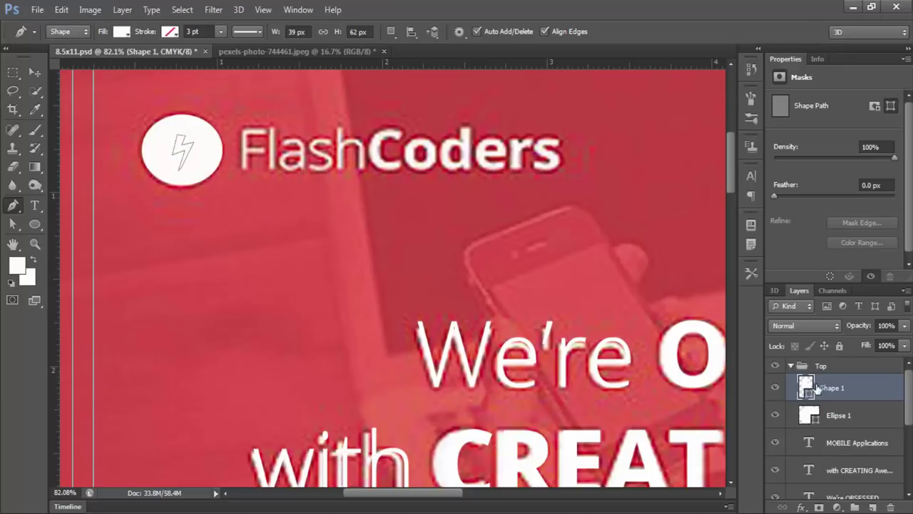
click(776, 387)
Set the Shape 1 bolt's fill to pure red ff0000 in the Color Picker and close the Fill swatches.
key(i)
double_click(806, 388)
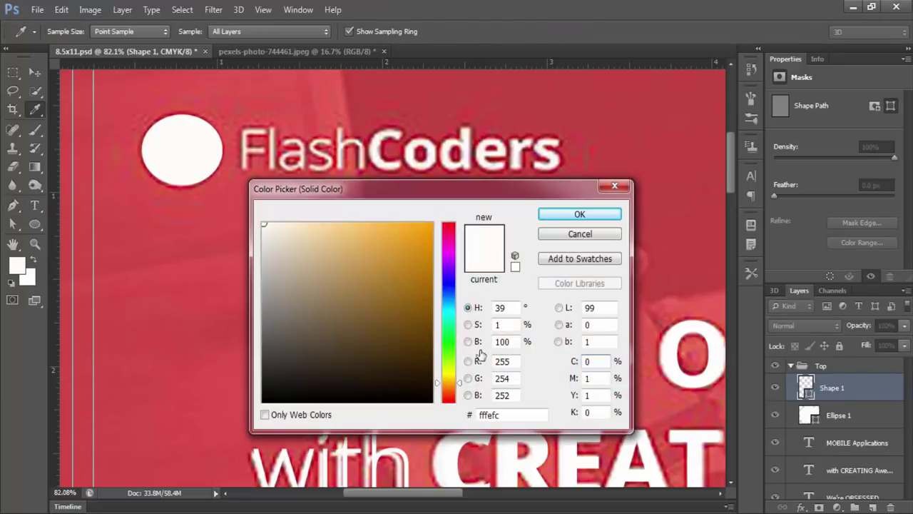
click(449, 226)
click(450, 230)
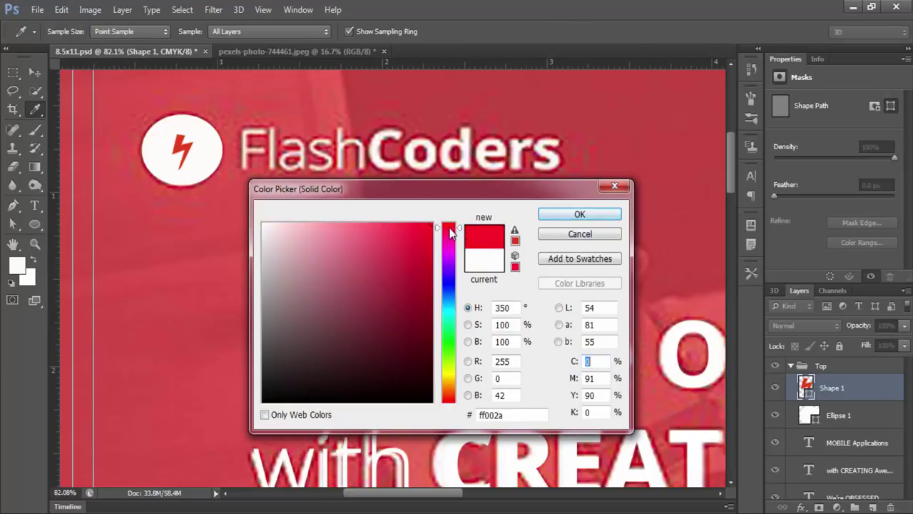
click(448, 400)
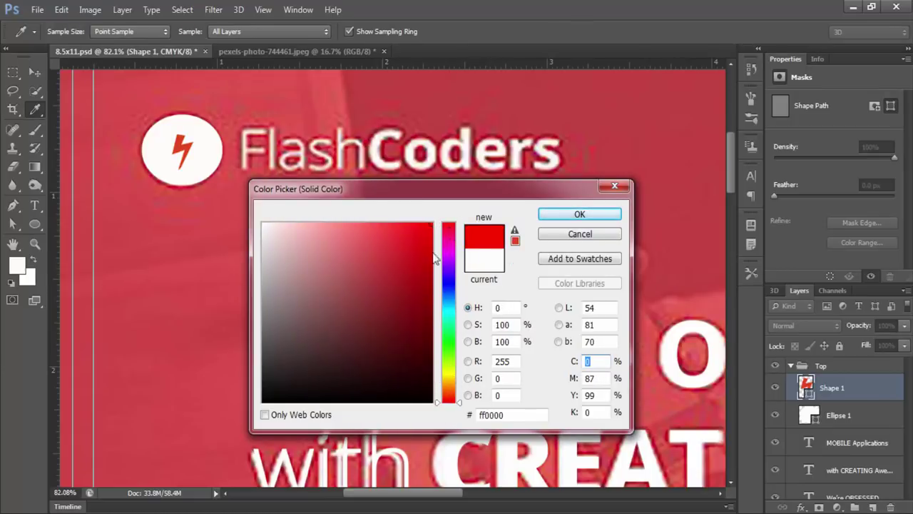
key(Return)
click(123, 32)
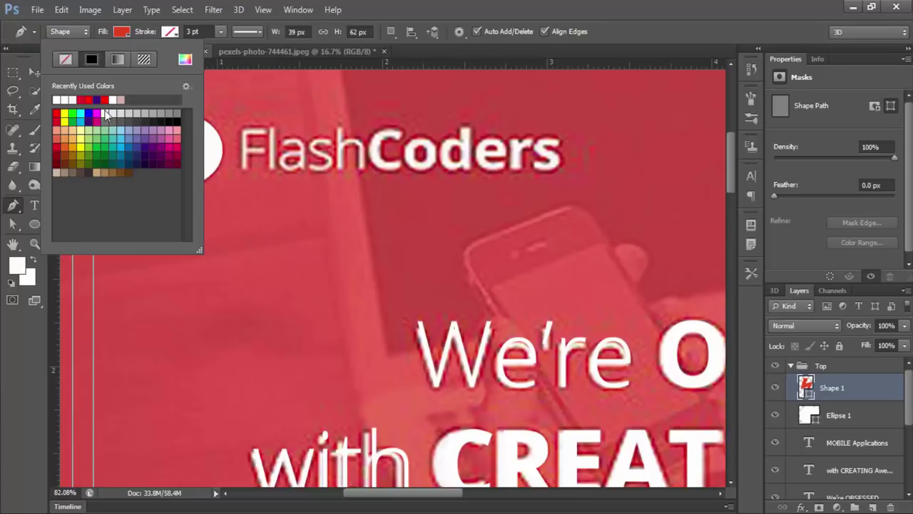
click(56, 123)
click(155, 71)
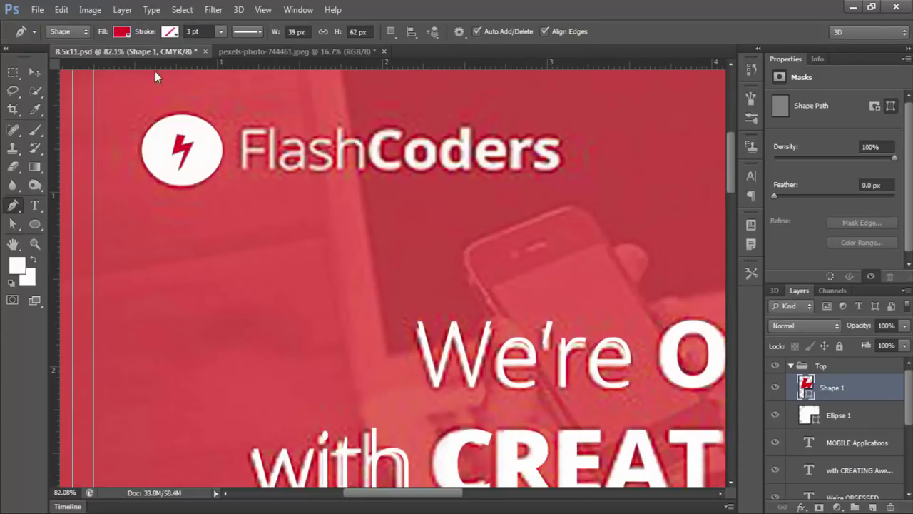
click(34, 72)
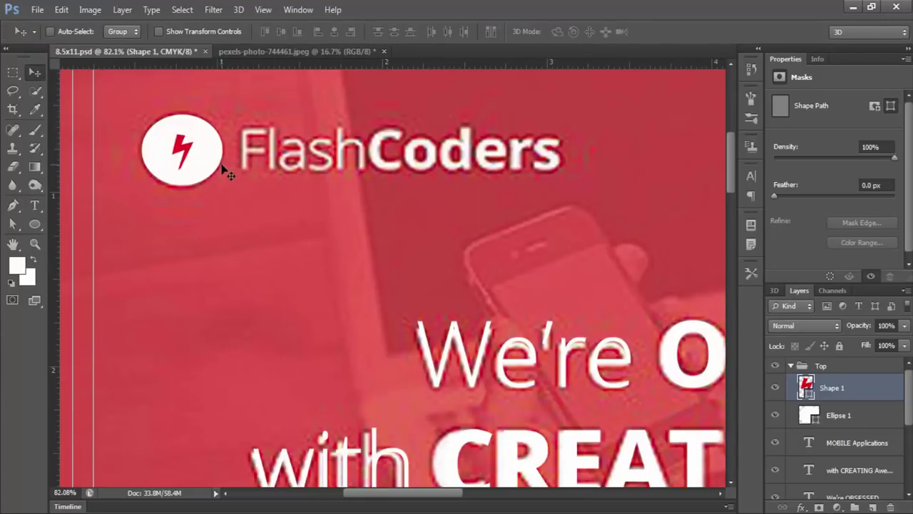
Add a 'FlashCo' text layer and scale it over the FlashCoders wordmark.
click(34, 206)
click(330, 160)
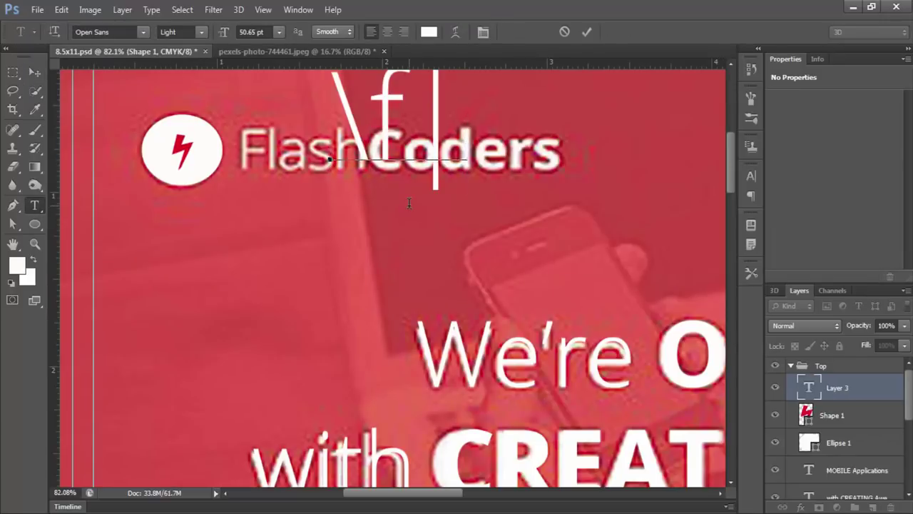
text(F)
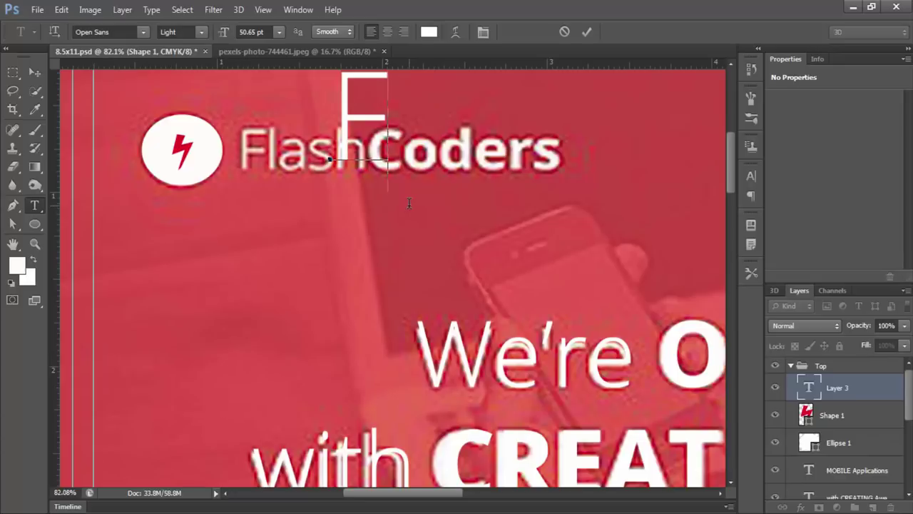
text(lash)
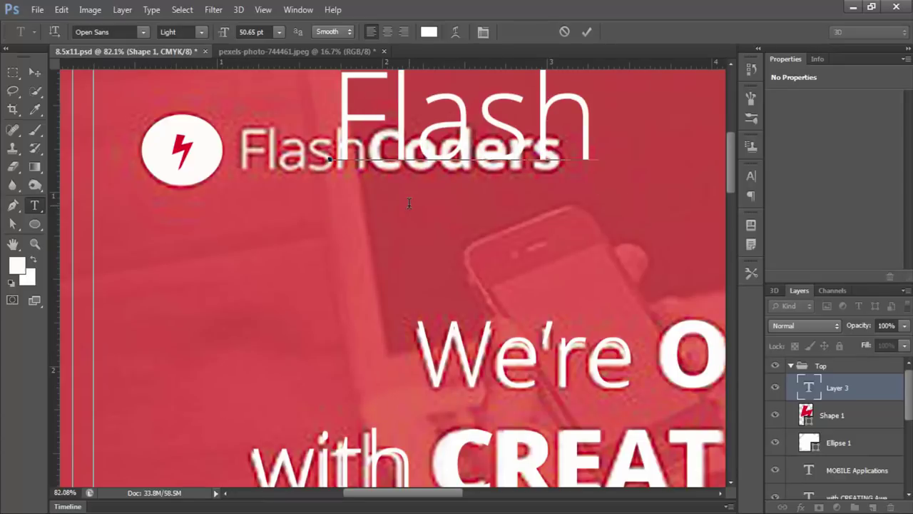
text(Co)
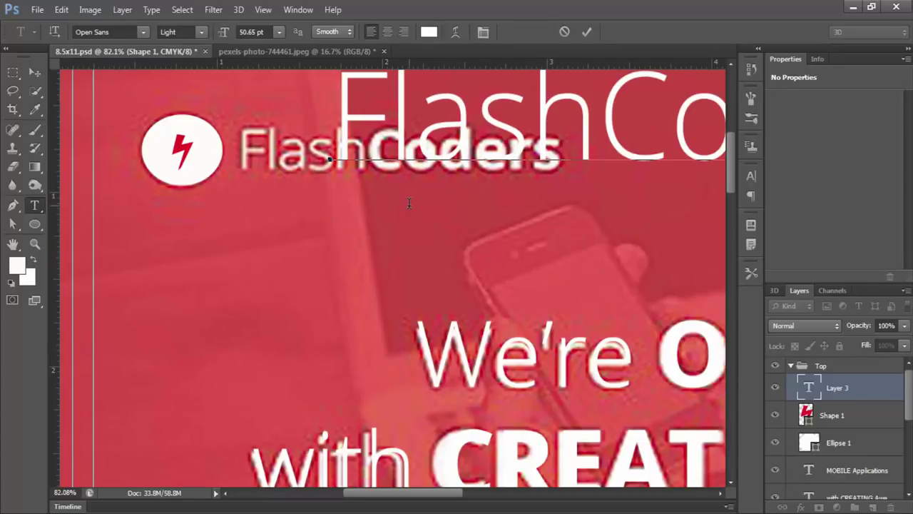
click(34, 72)
key(ctrl+t)
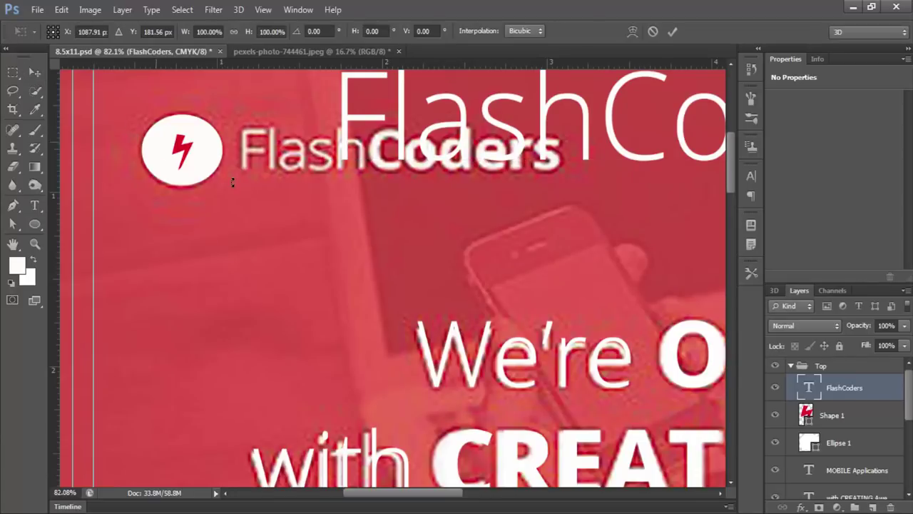
drag(328, 193, 538, 146)
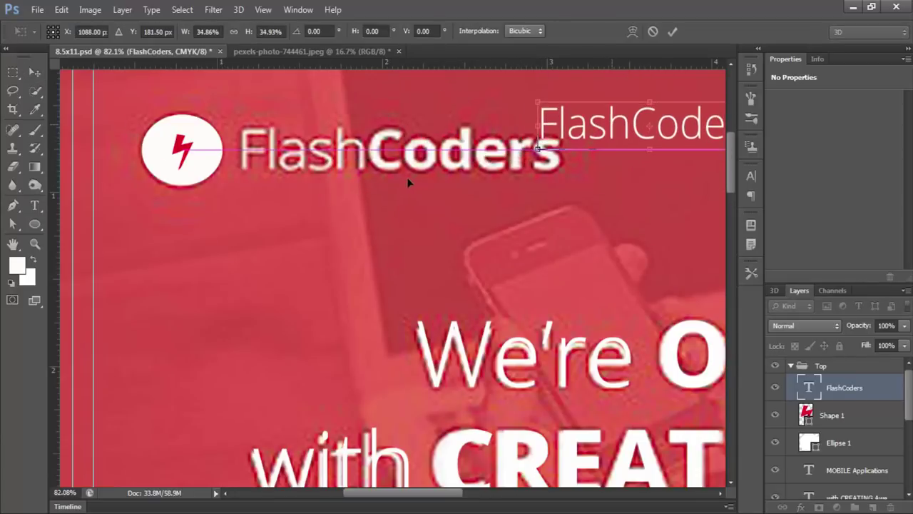
mouse_move(609, 118)
mouse_down()
mouse_move(372, 162)
mouse_move(367, 152)
mouse_up()
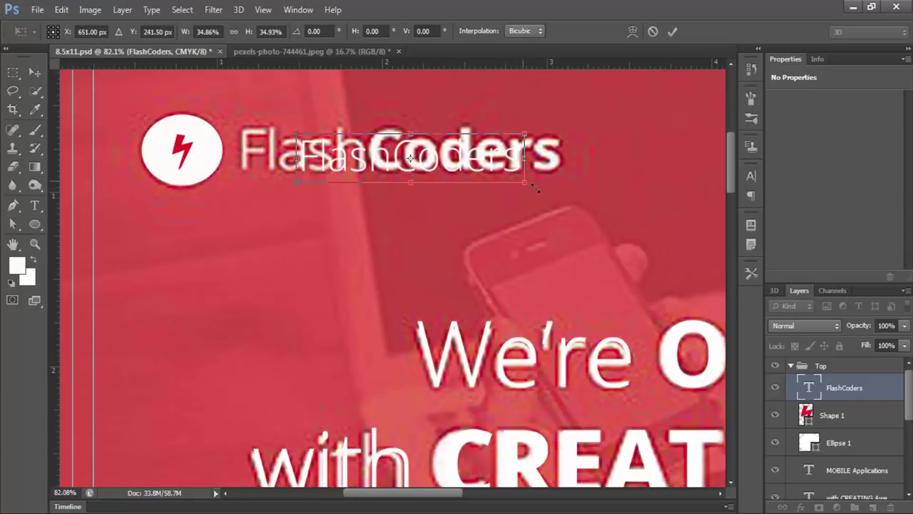
drag(523, 182, 547, 192)
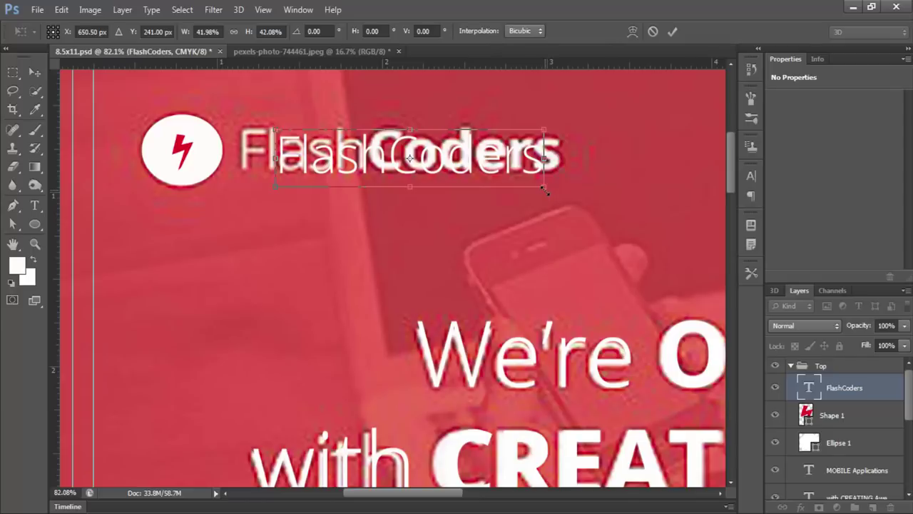
key(Return)
Make Coders bold and reposition the FlashCoders text over the original wordmark.
key(t)
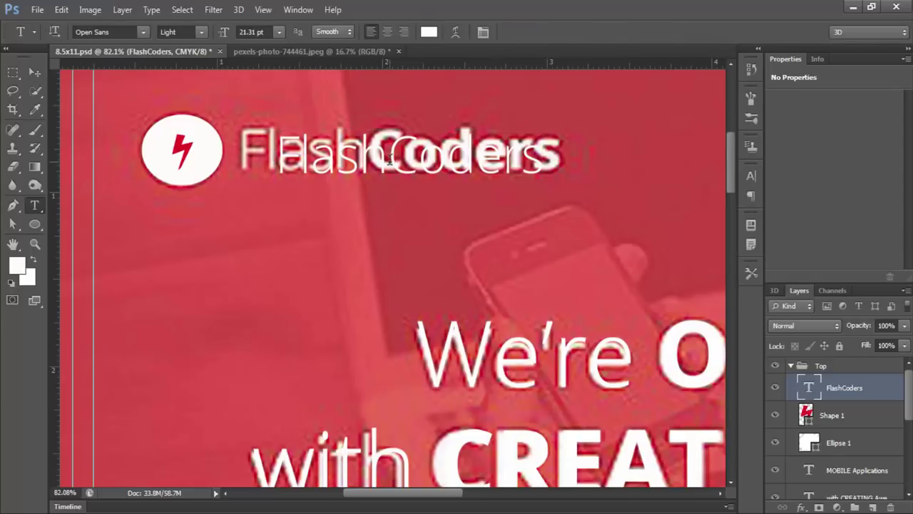
drag(388, 164, 545, 164)
click(192, 32)
click(178, 130)
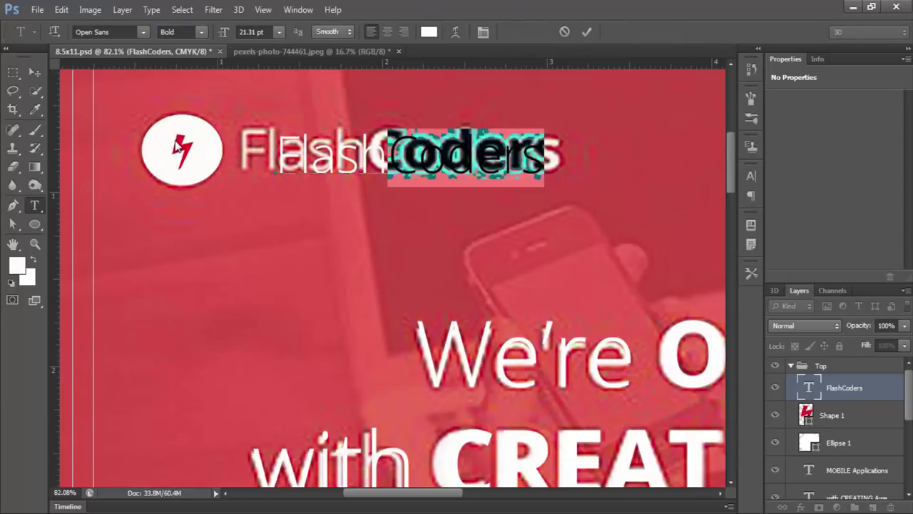
click(34, 73)
mouse_move(371, 158)
mouse_down()
mouse_move(339, 170)
mouse_move(253, 156)
mouse_up()
Set Flash to Regular weight and Coders to ExtraBold.
key(t)
click(202, 33)
click(181, 92)
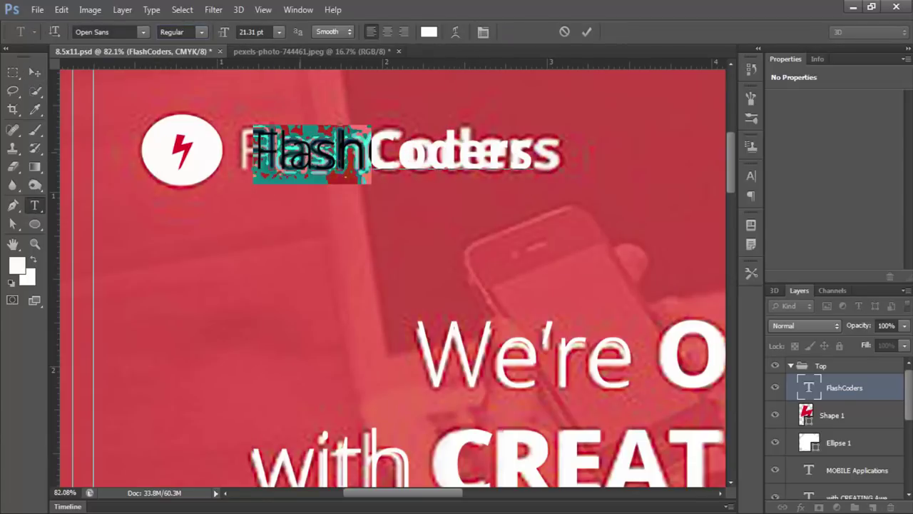
drag(370, 151, 576, 154)
click(202, 32)
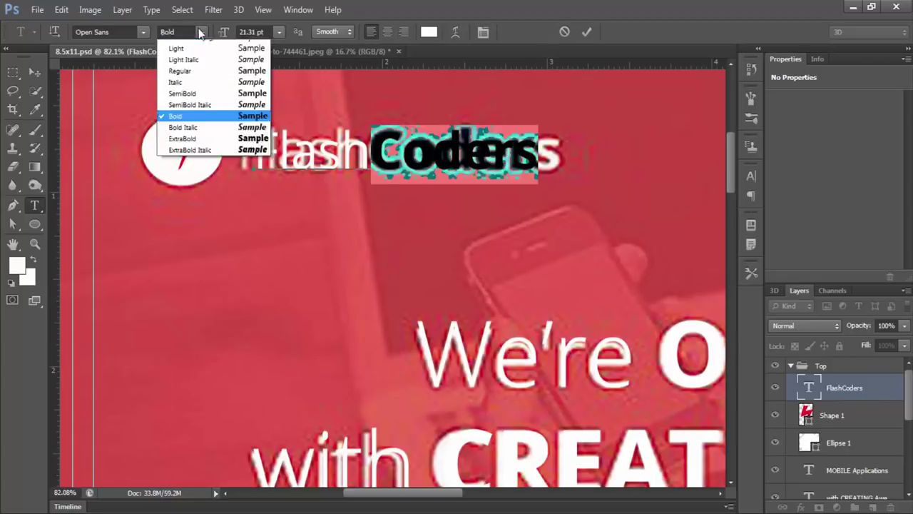
click(189, 159)
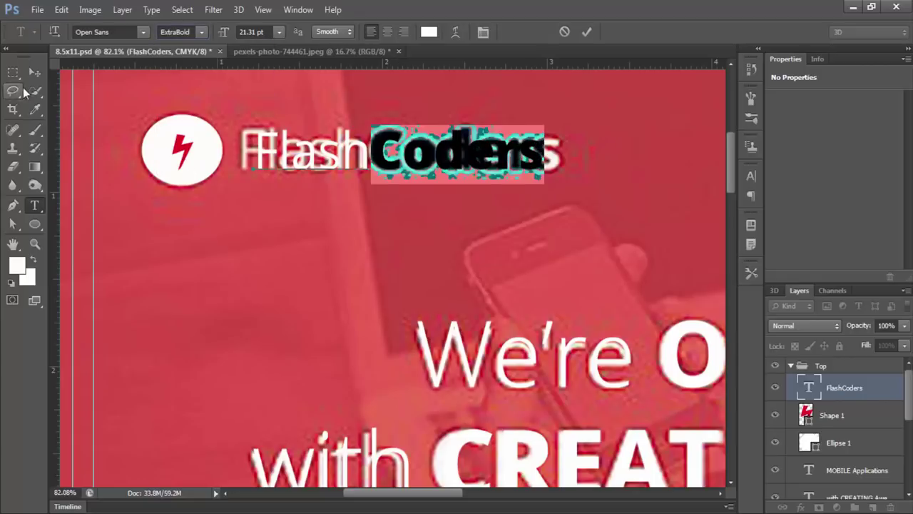
click(34, 72)
Enlarge the FlashCoders text to about 111% and zoom the view to 50%.
key(ctrl+t)
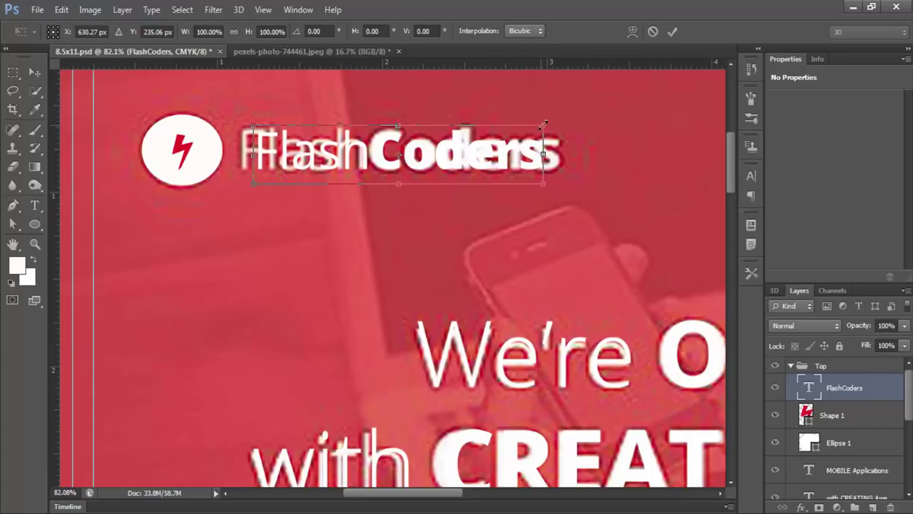
drag(543, 124, 557, 121)
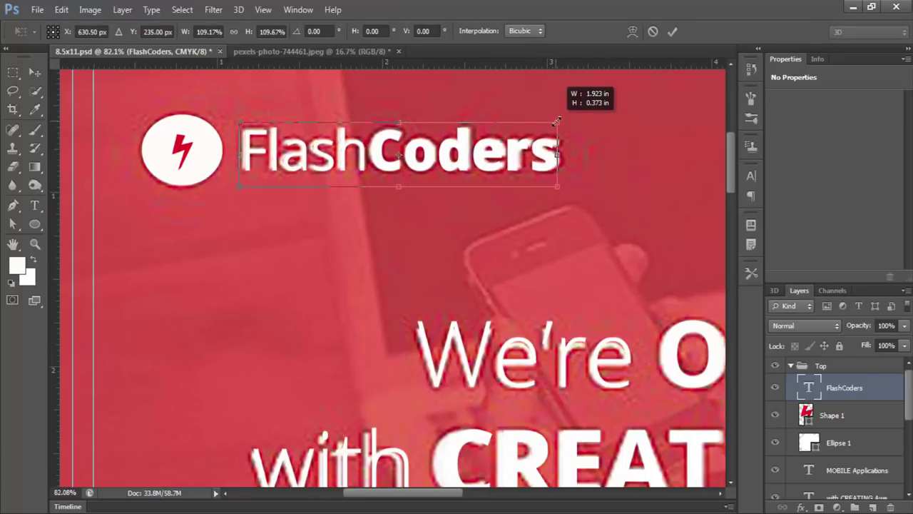
drag(557, 122, 560, 121)
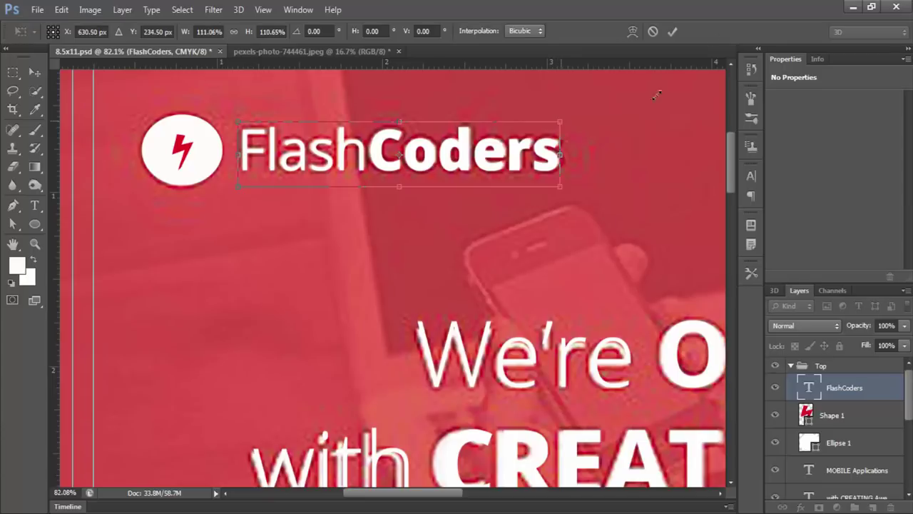
key(Return)
key(ctrl+minus)
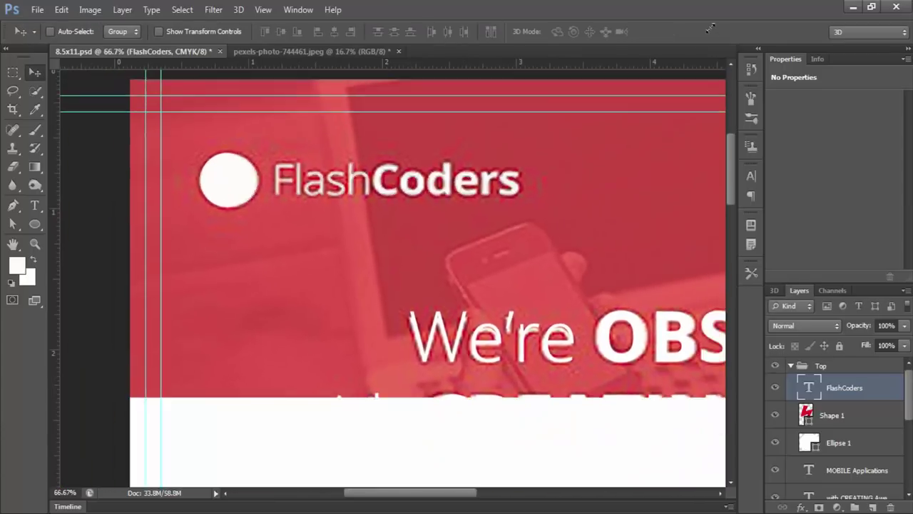
key(ctrl+minus)
key(ctrl+minus)
key(ctrl+plus)
key(ctrl+plus)
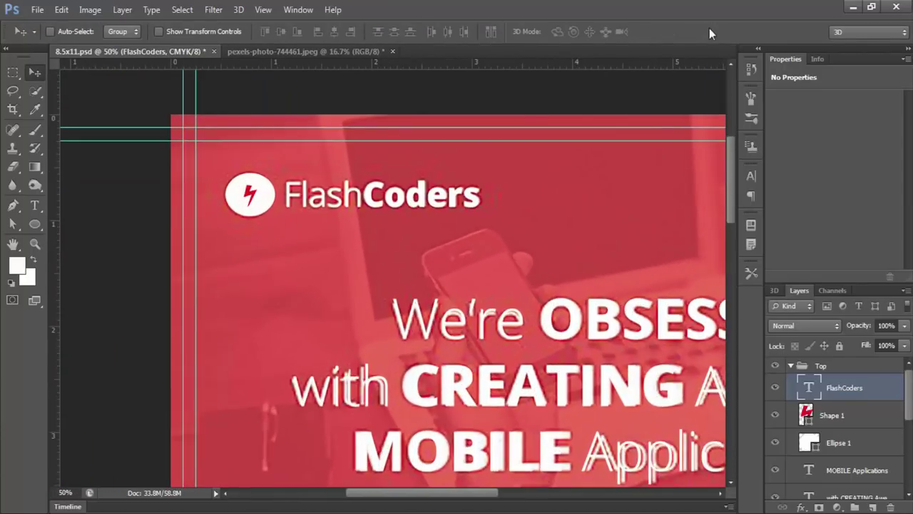
Type the phone number at 12 pt in the header's top-right corner.
drag(576, 214, 191, 265)
key(t)
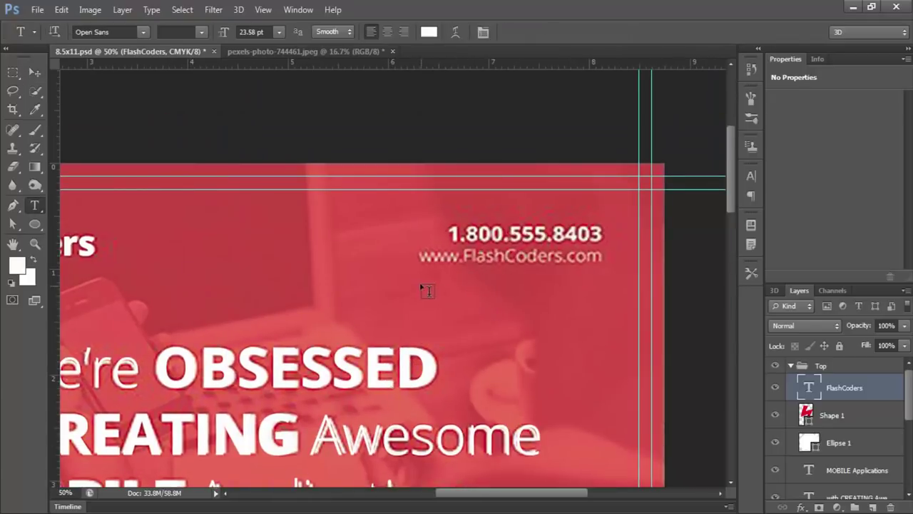
click(382, 229)
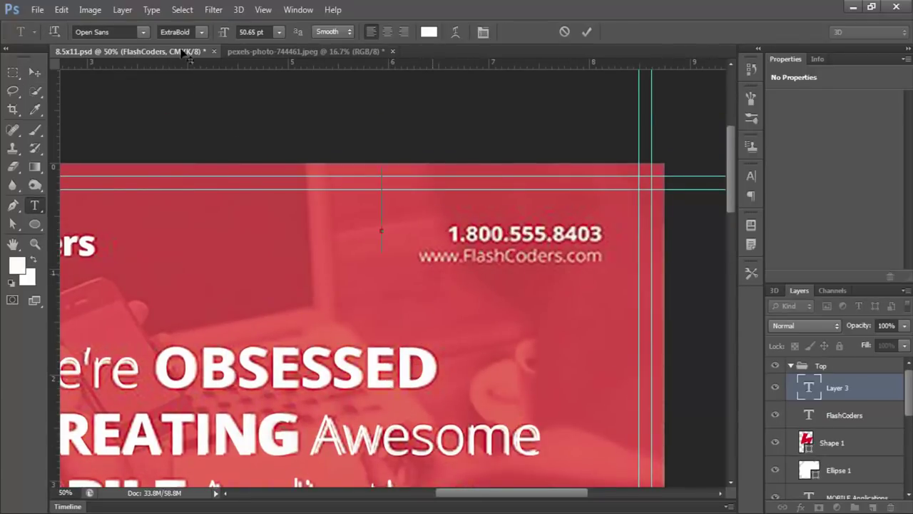
click(204, 33)
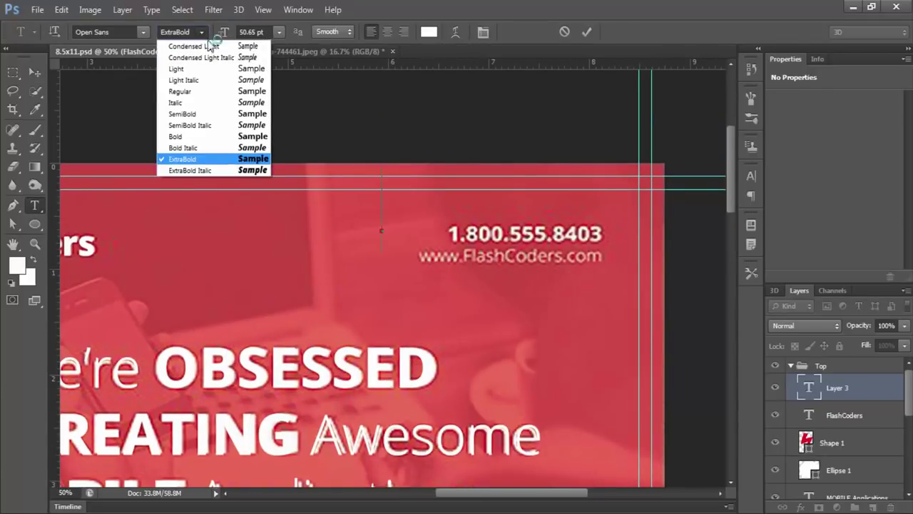
click(188, 118)
click(270, 29)
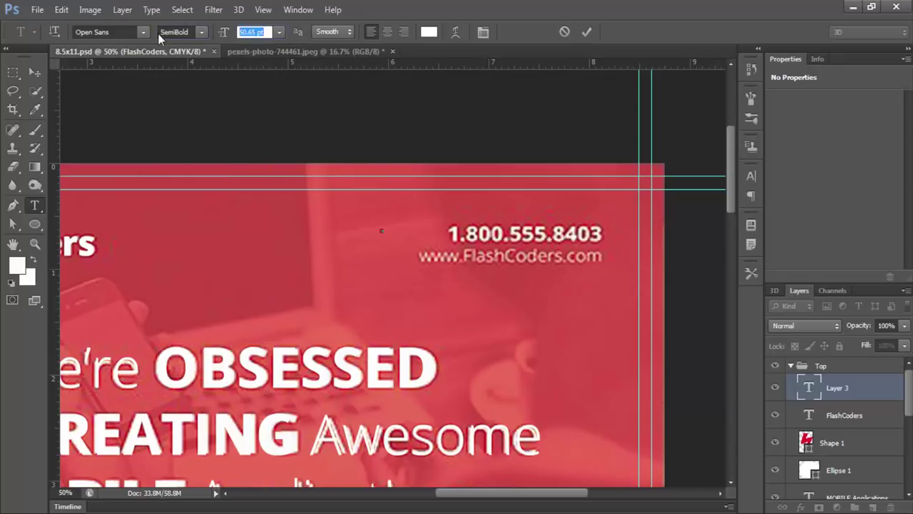
key(Return)
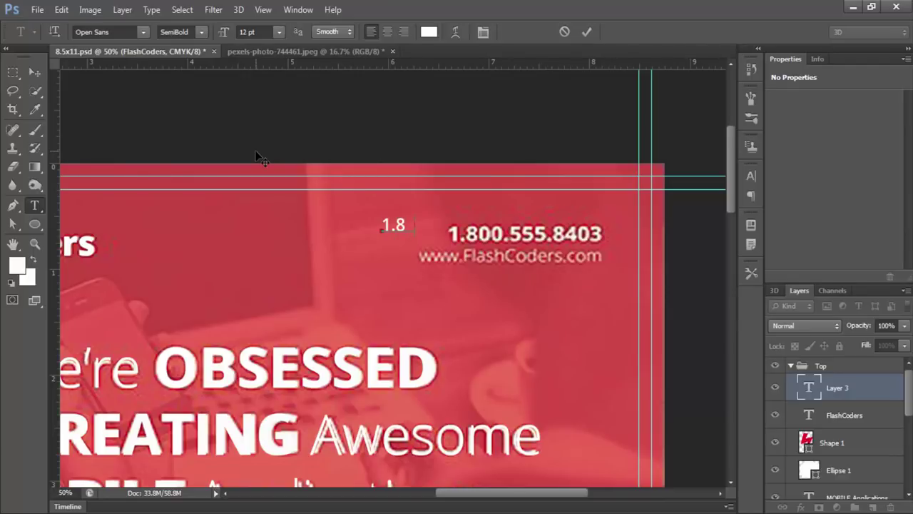
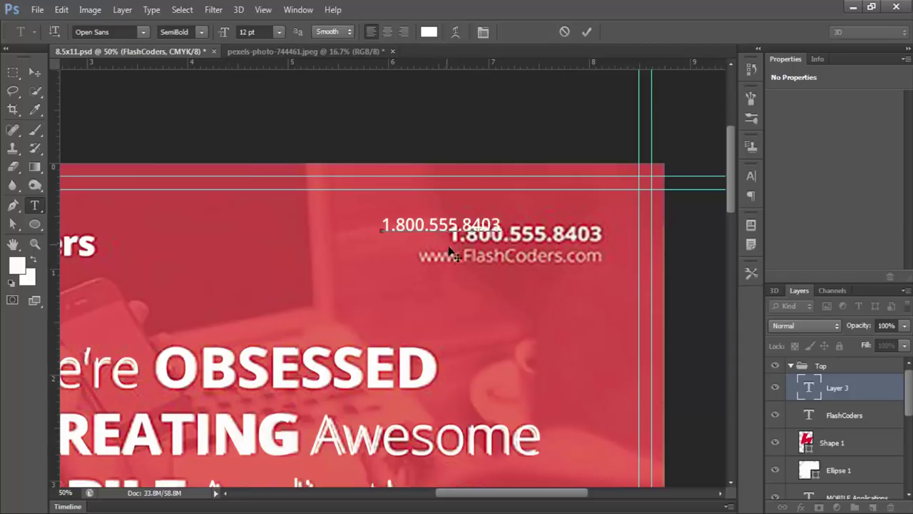
Make the phone number Bold and scale it larger.
key(ctrl+a)
click(182, 32)
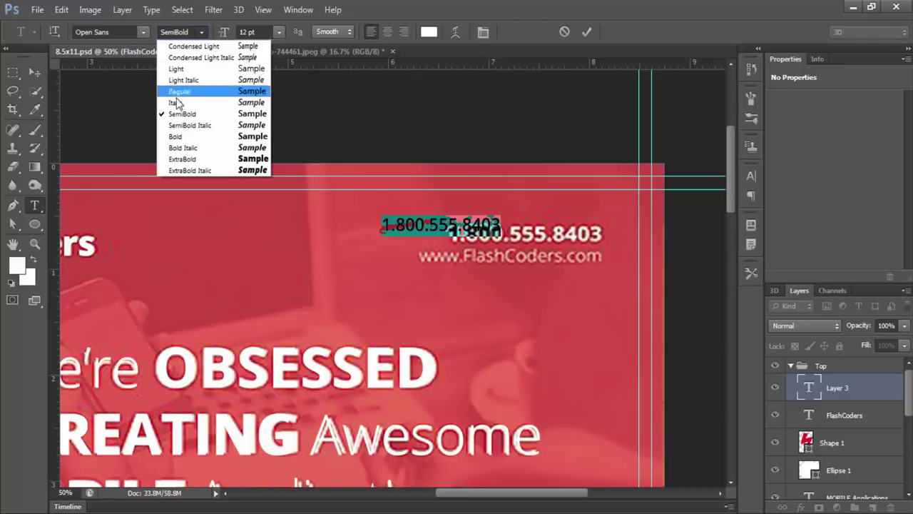
click(173, 135)
click(35, 72)
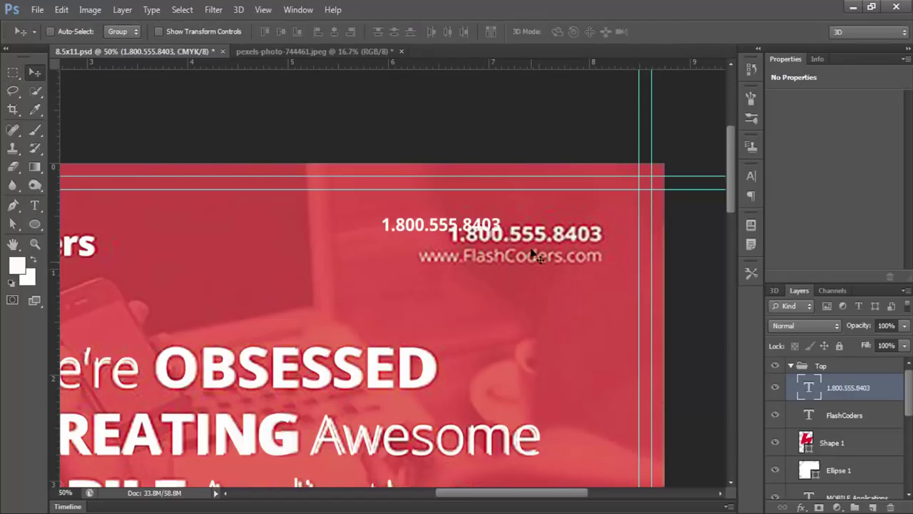
key(ctrl+t)
mouse_move(502, 216)
mouse_down()
mouse_move(524, 212)
mouse_move(590, 240)
mouse_move(606, 218)
mouse_up()
key(Return)
key(ctrl+t)
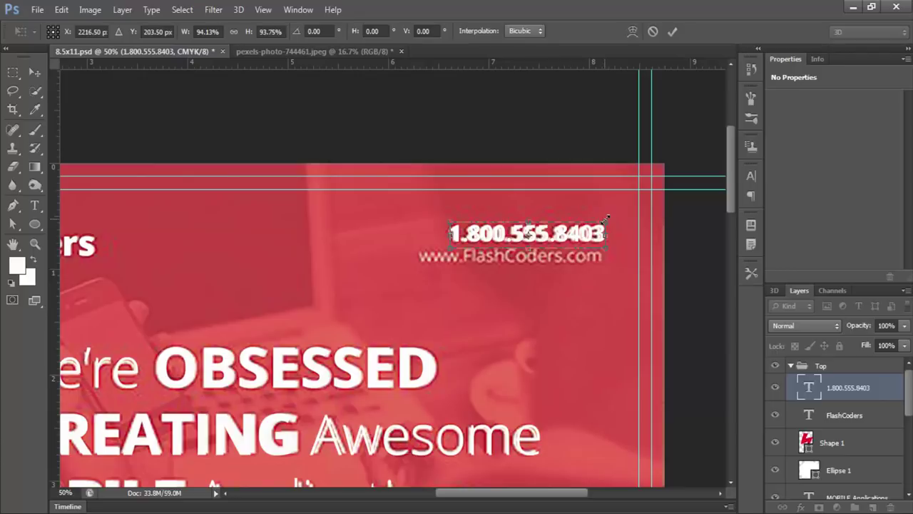
key(Return)
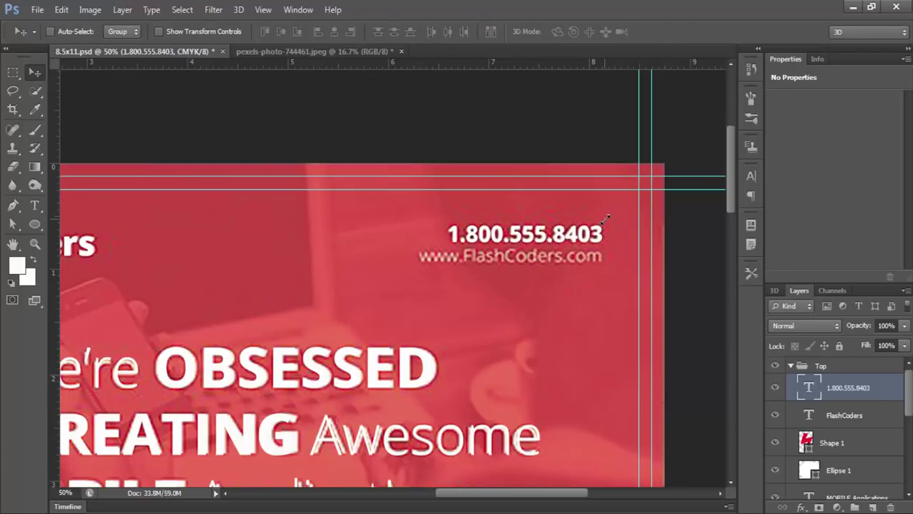
drag(596, 241, 591, 308)
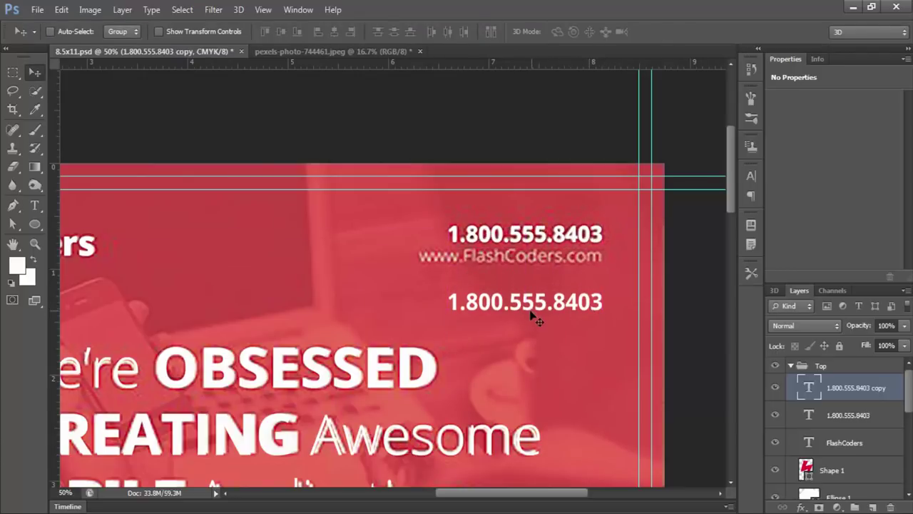
key(t)
double_click(554, 311)
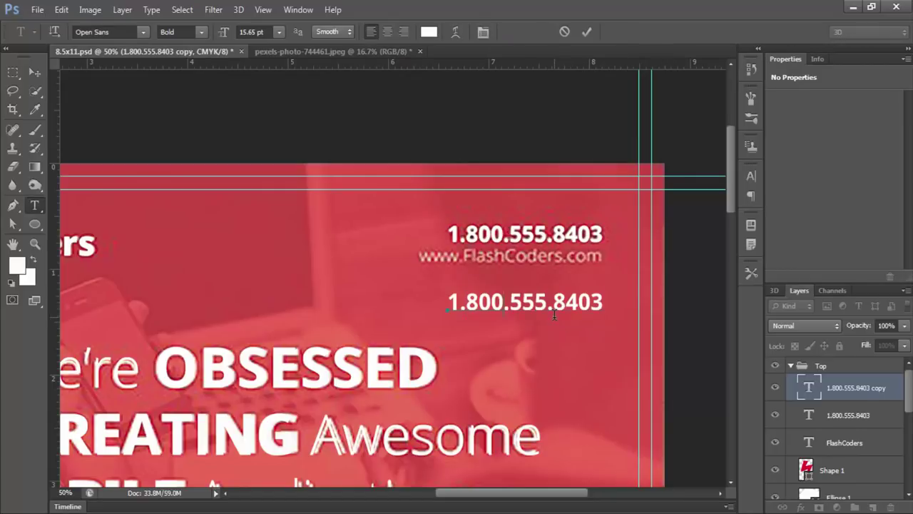
text(www.FlashCod)
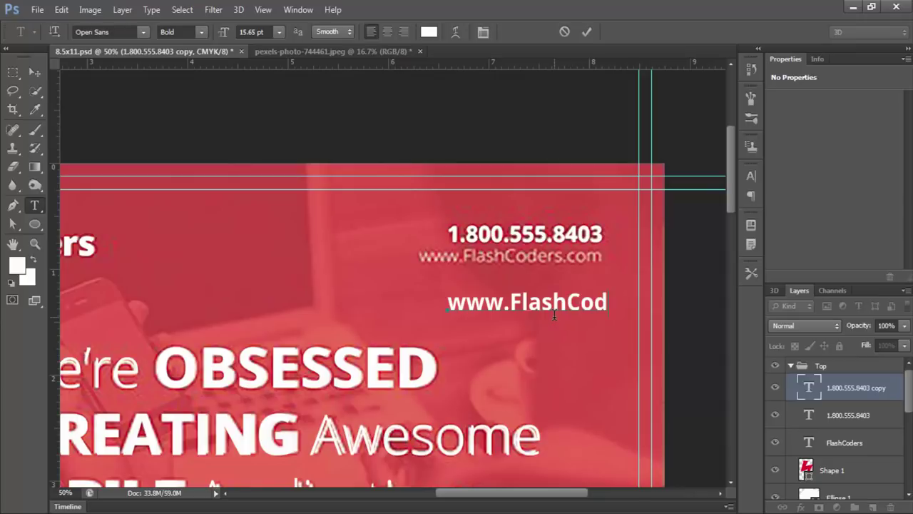
text(ers.com)
key(ctrl+a)
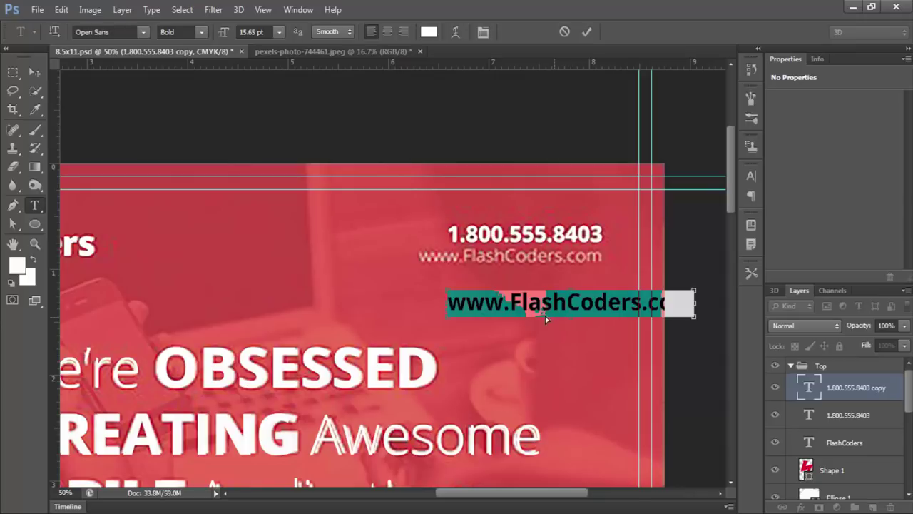
click(200, 32)
click(185, 87)
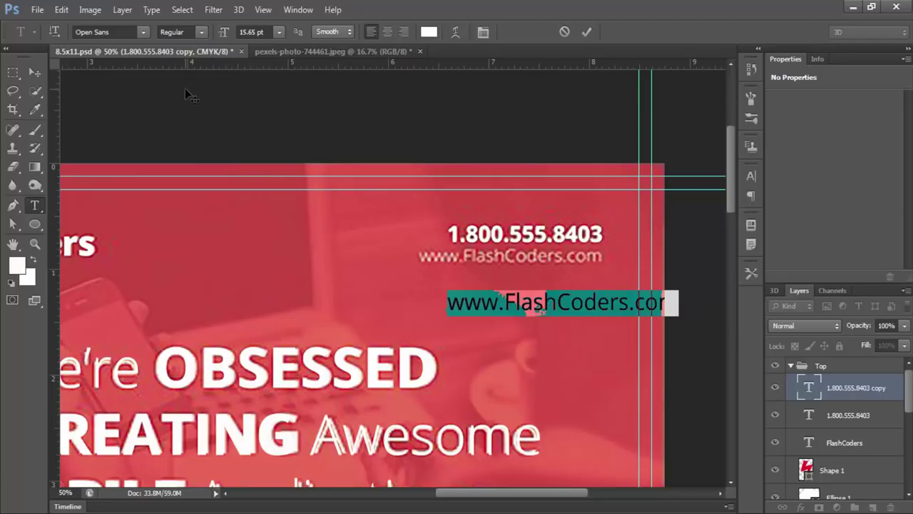
key(ctrl+Return)
Shrink the website text to about 69% and place it under the phone number.
key(ctrl+t)
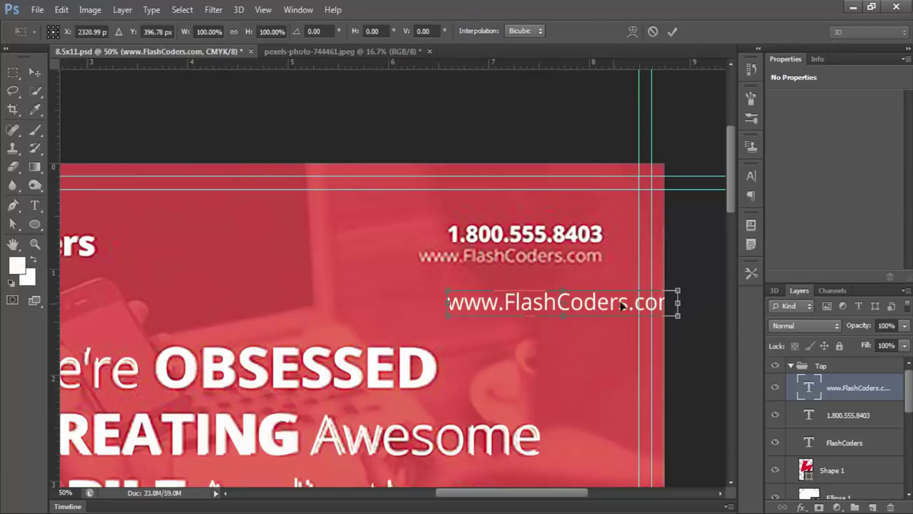
drag(677, 291, 640, 299)
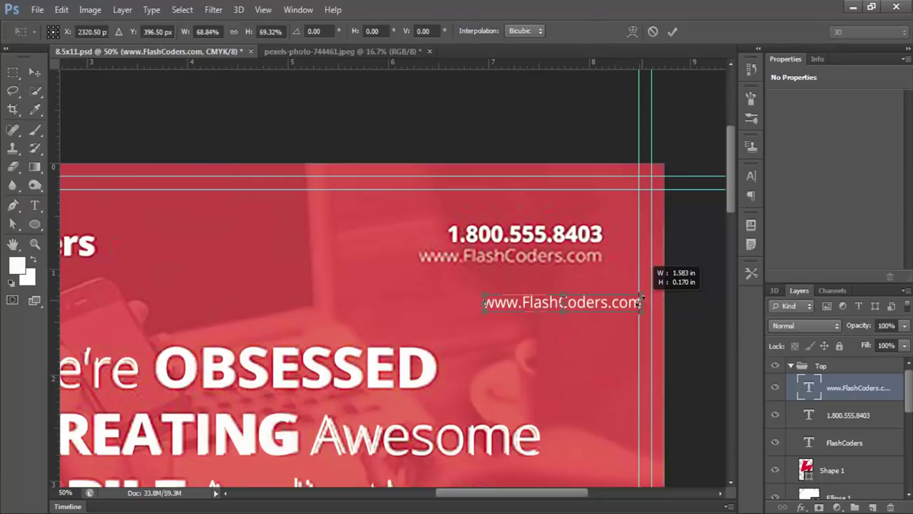
key(Return)
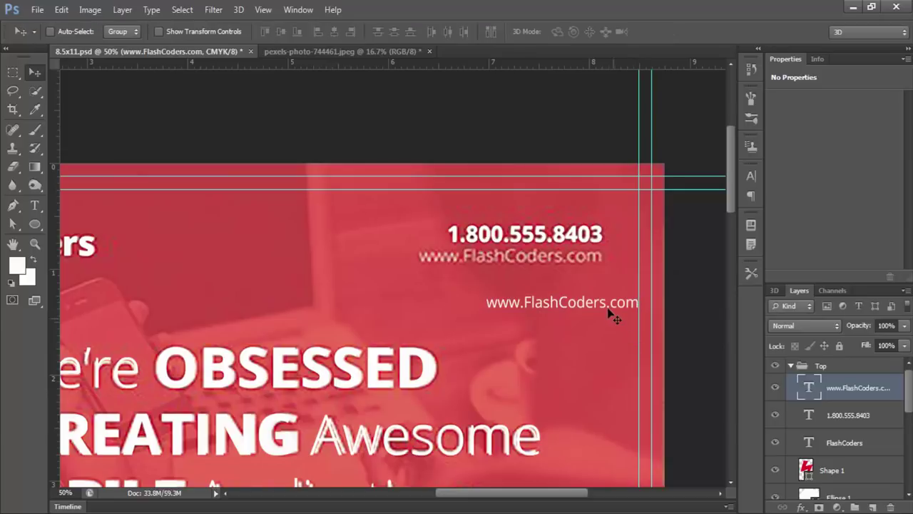
mouse_move(605, 305)
mouse_down()
mouse_move(548, 263)
mouse_move(596, 247)
mouse_up()
key(ctrl+t)
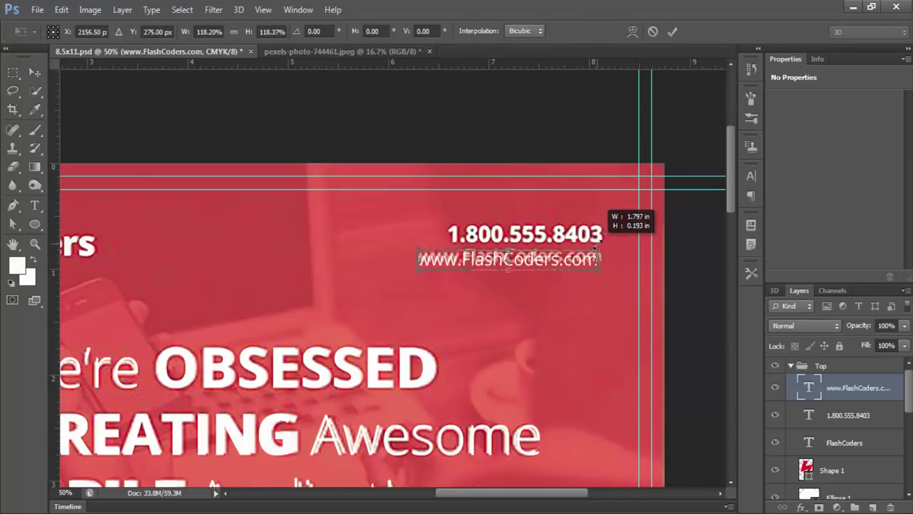
key(Return)
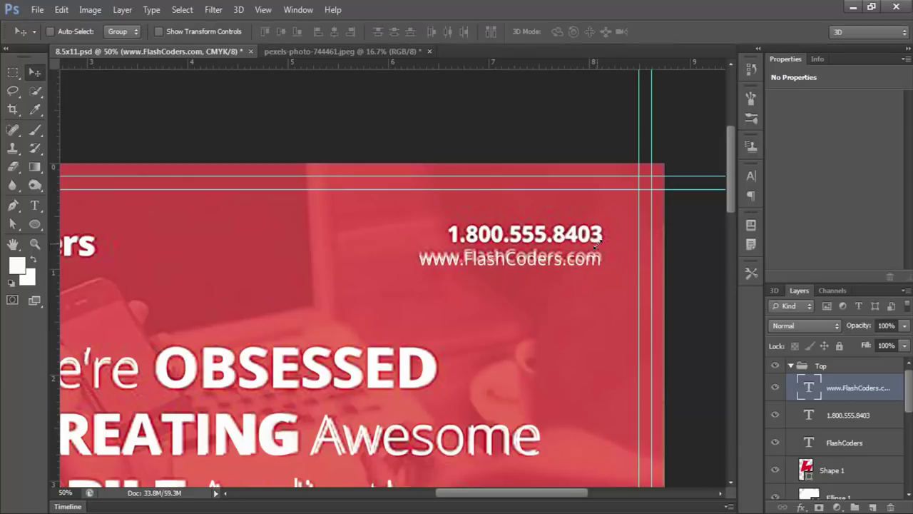
Set the website text to SemiBold weight.
key(t)
click(182, 32)
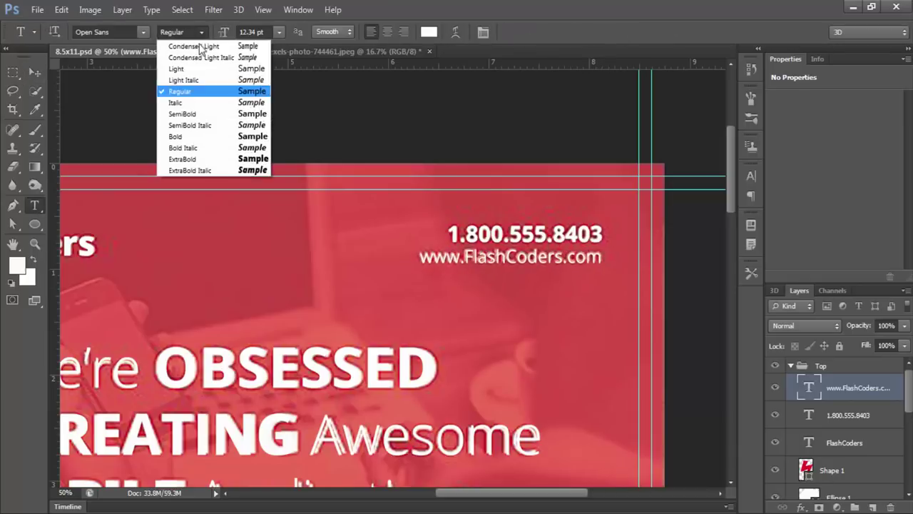
click(190, 114)
click(34, 73)
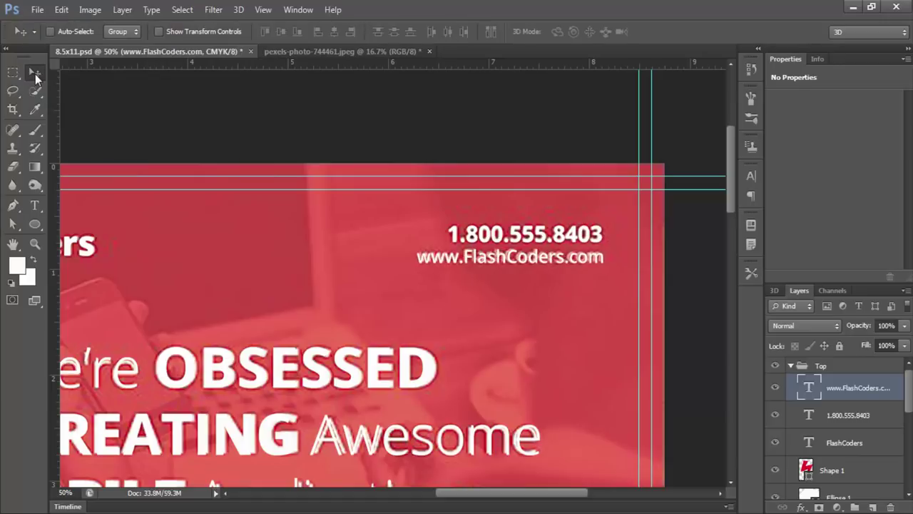
Adjust the website line's character settings and nudge it slightly left.
key(t)
triple_click(468, 257)
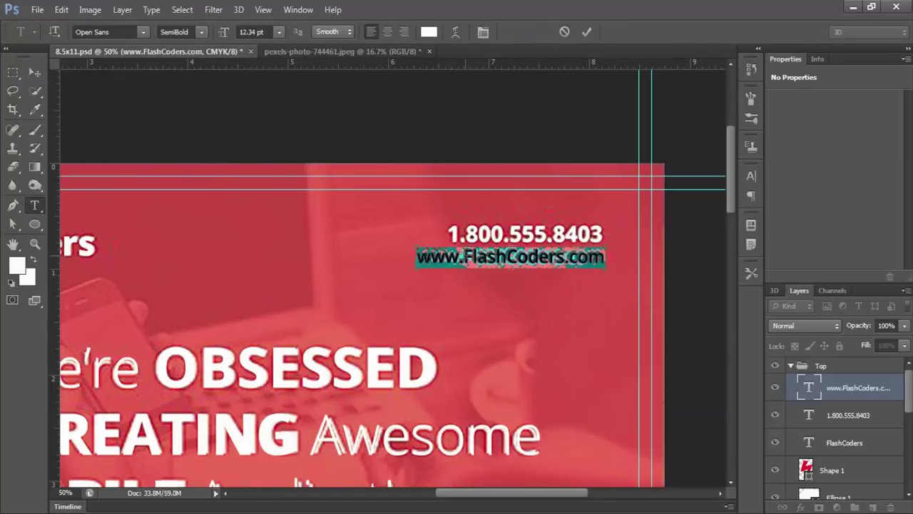
key(ctrl+t)
key(ctrl+Return)
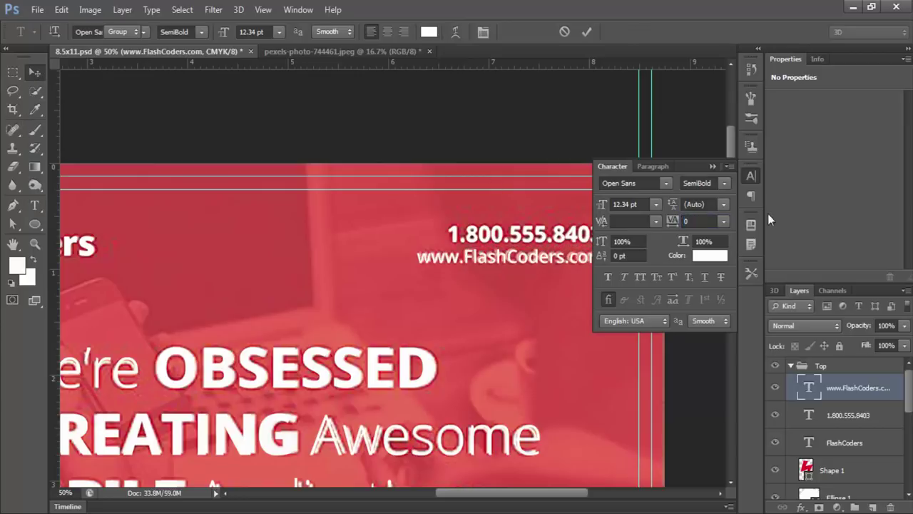
key(v)
click(751, 175)
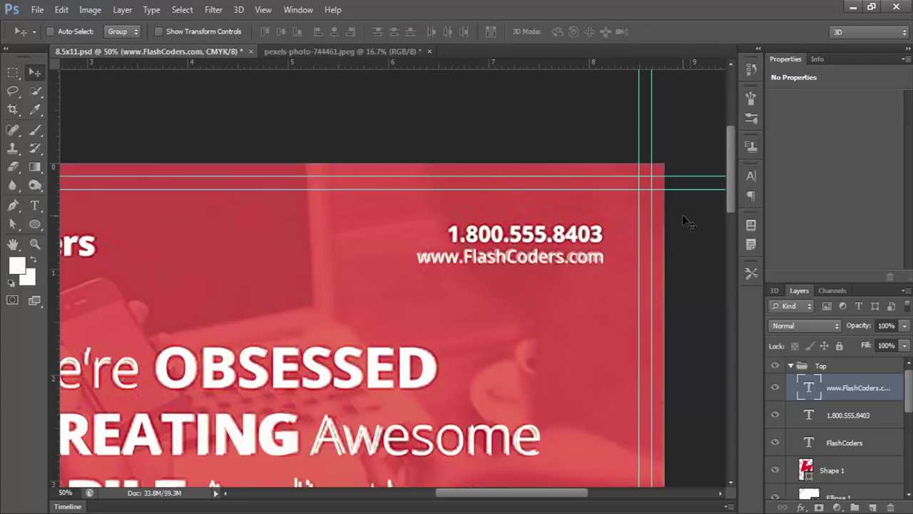
key(Left)
key(Left)
key(t)
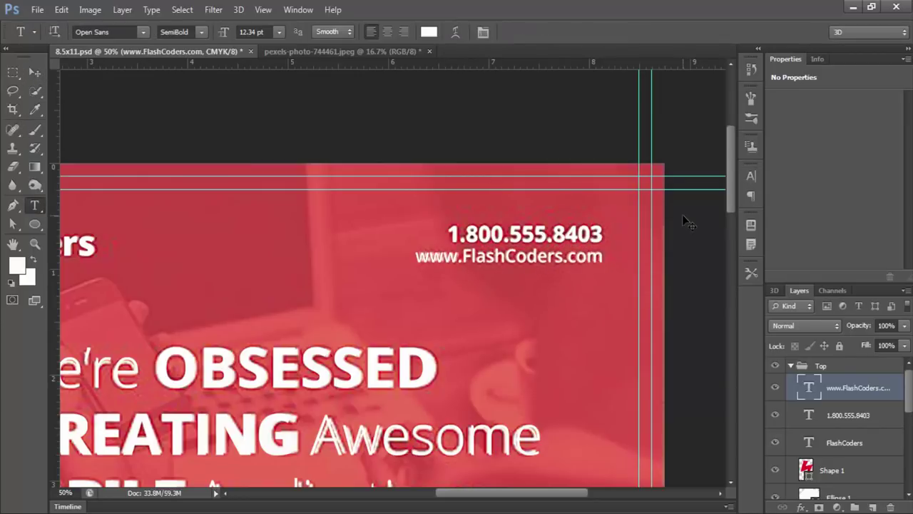
key(ctrl+minus)
key(ctrl+minus)
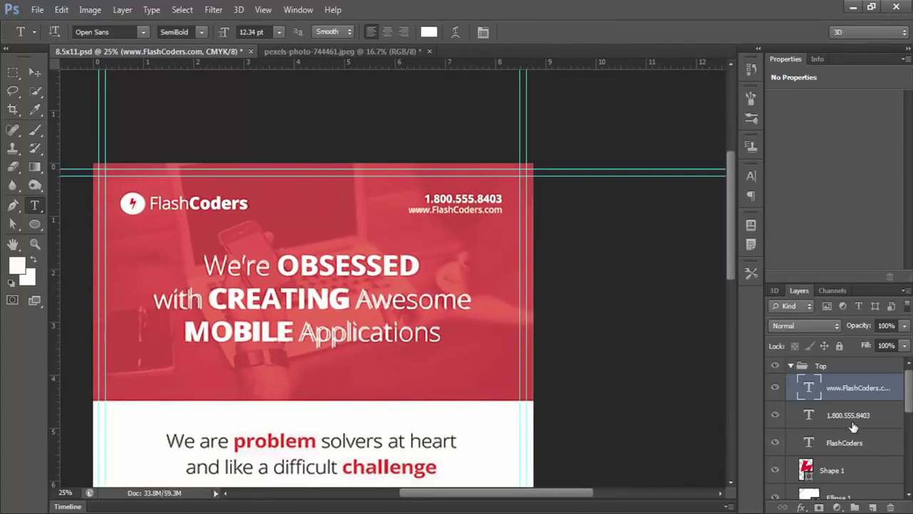
Move Layer 1 to the top and put Rectangle 2, Layer 2 and Rectangle 1 into Top.
scroll(853, 426, down, 5)
scroll(848, 438, down, 1)
click(836, 429)
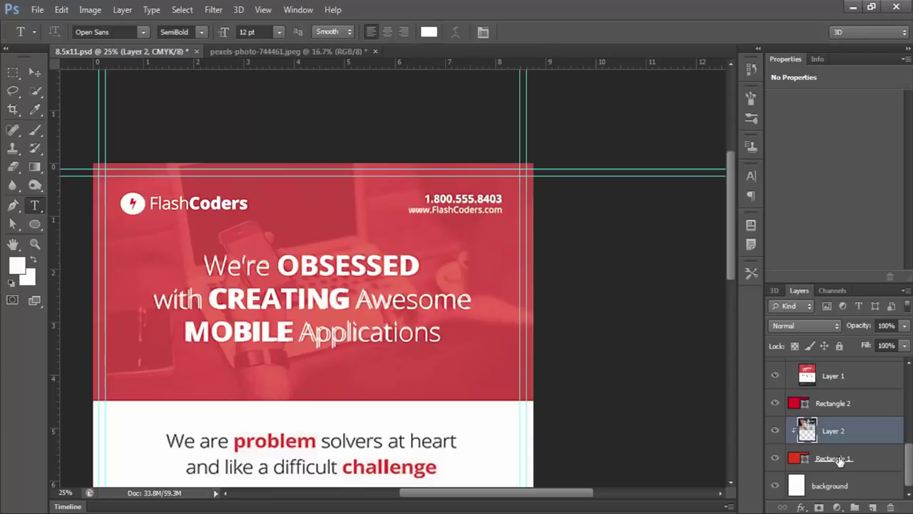
drag(834, 375, 846, 294)
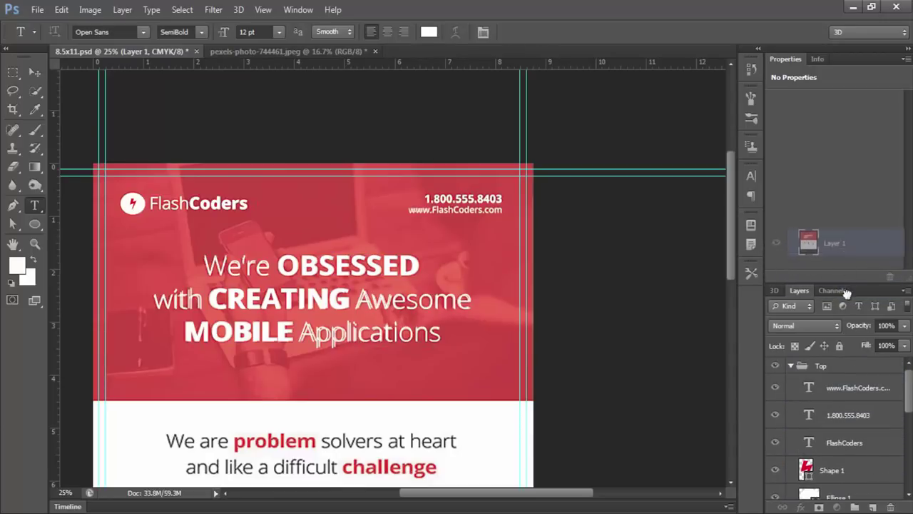
mouse_move(846, 294)
mouse_down()
mouse_move(841, 393)
mouse_move(834, 357)
mouse_up()
click(806, 392)
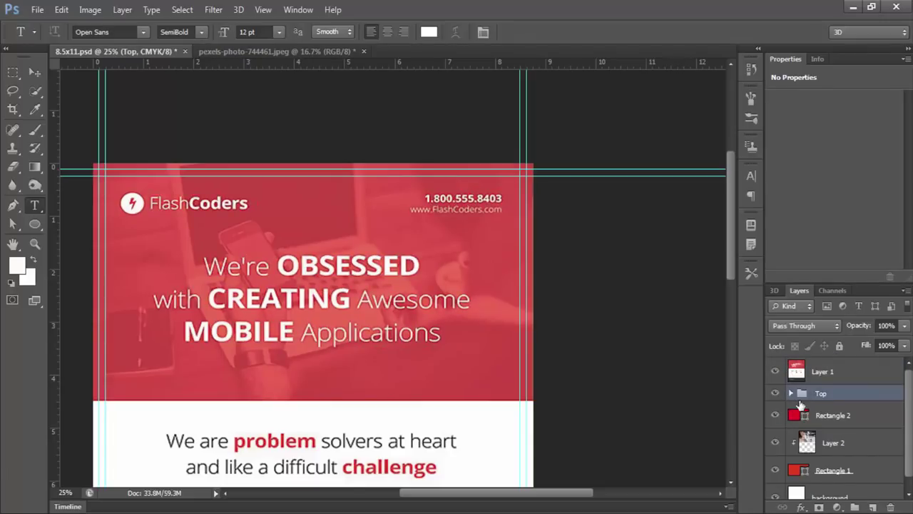
click(840, 422)
scroll(844, 462, down, 1)
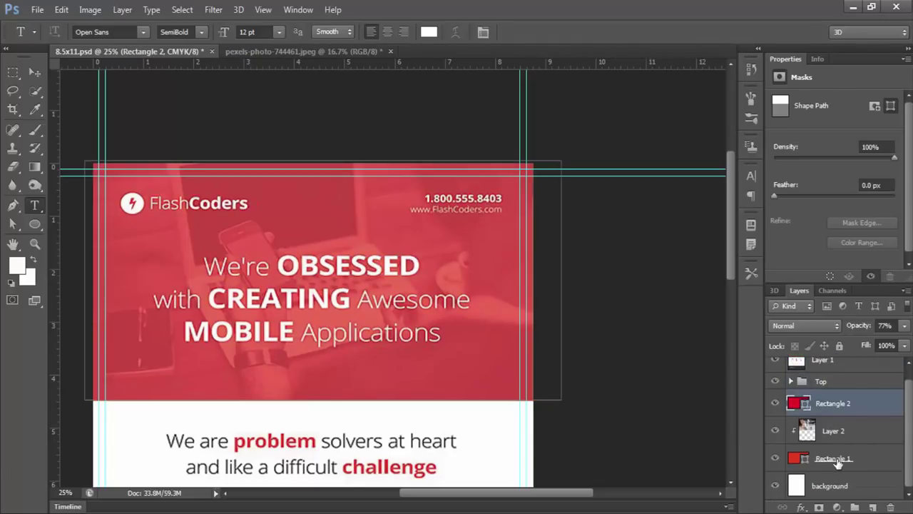
shift+click(838, 462)
drag(838, 462, 813, 404)
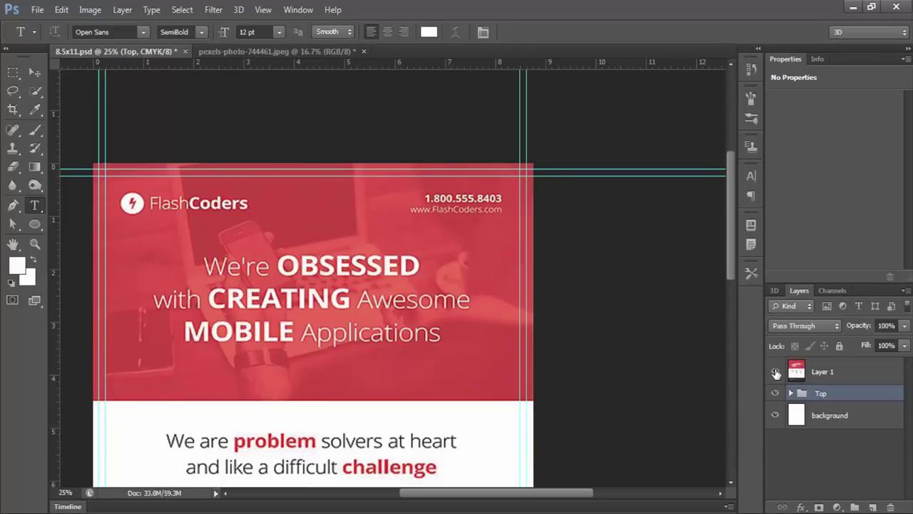
Hide reference Layer 1, comparing the Top group against the reference by toggling visibility.
click(775, 372)
click(776, 394)
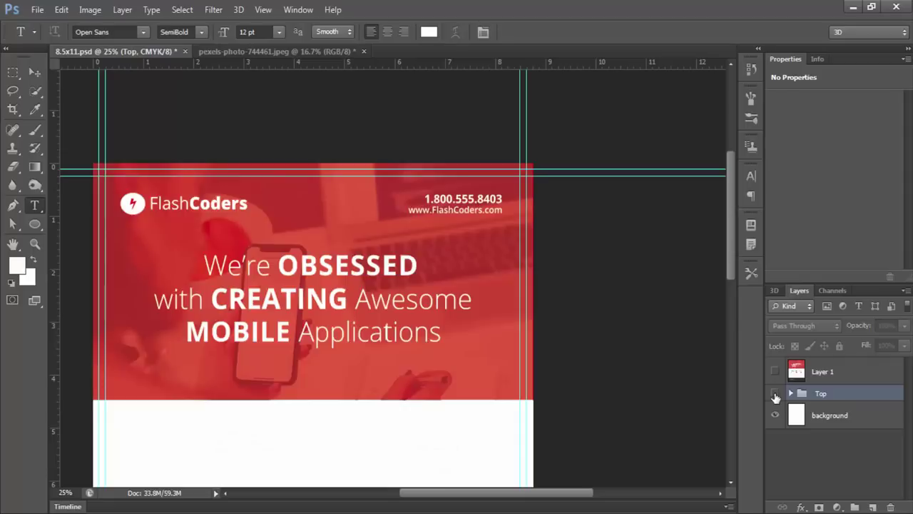
click(775, 394)
click(776, 372)
click(776, 371)
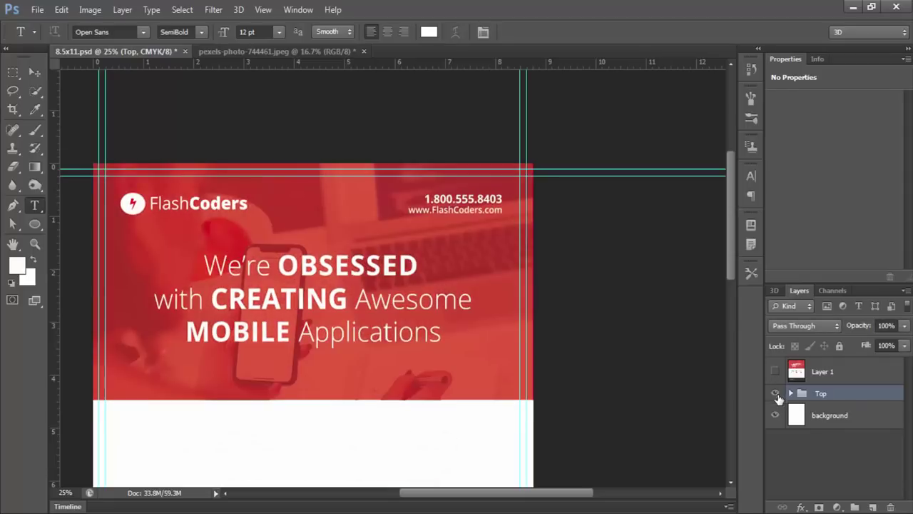
click(776, 393)
click(794, 394)
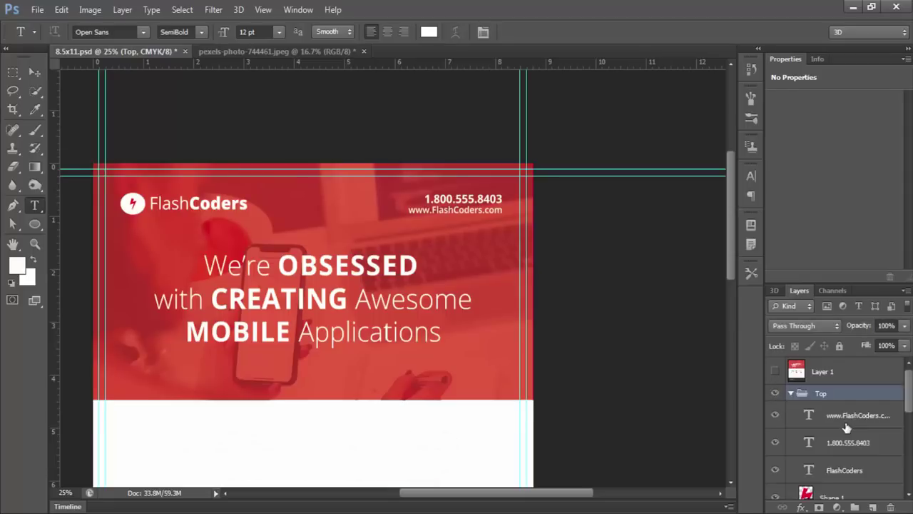
scroll(846, 432, down, 2)
Raise the red overlay Rectangle 2's opacity to 84%.
click(834, 404)
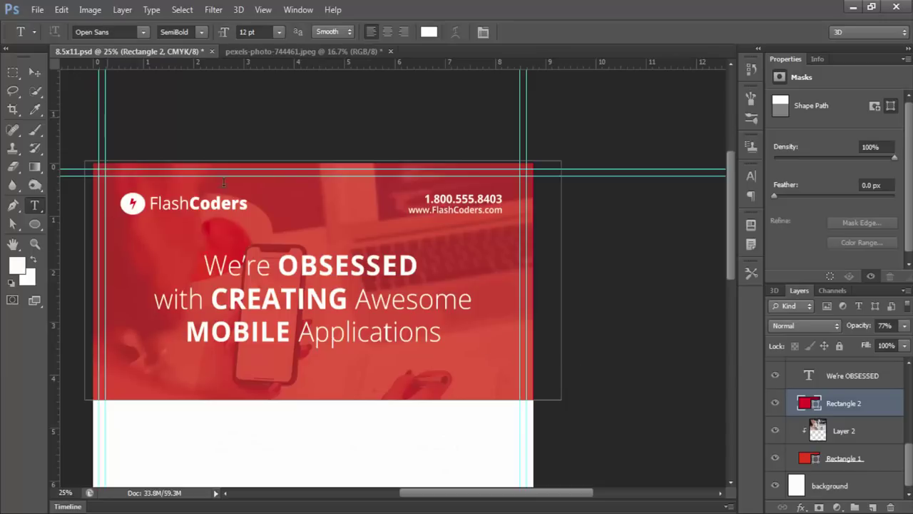
click(33, 224)
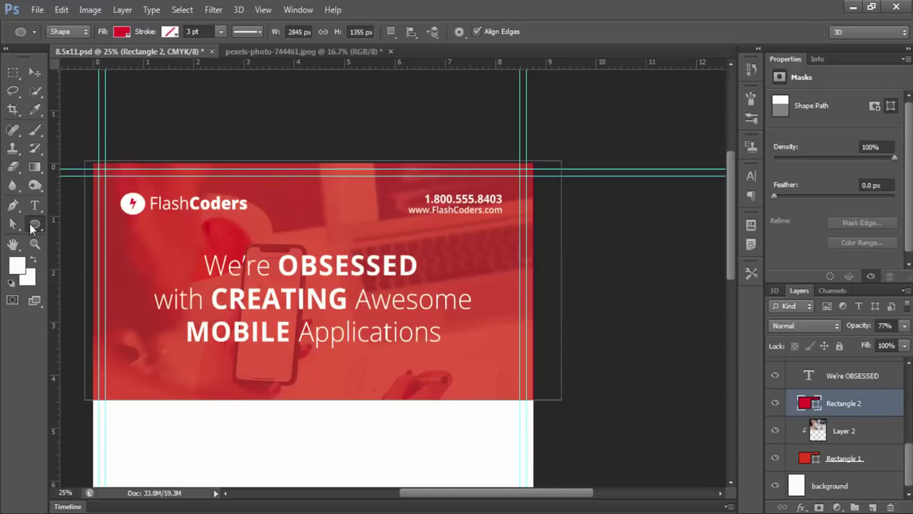
click(121, 31)
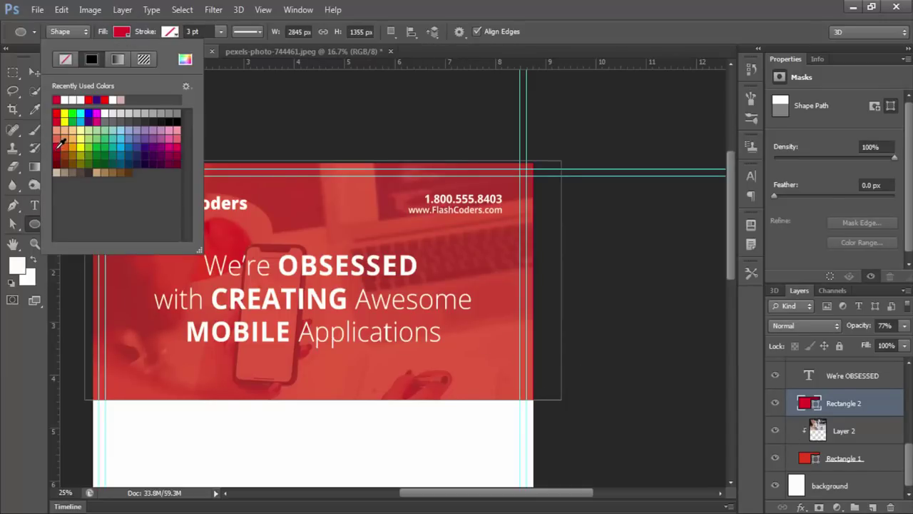
click(862, 327)
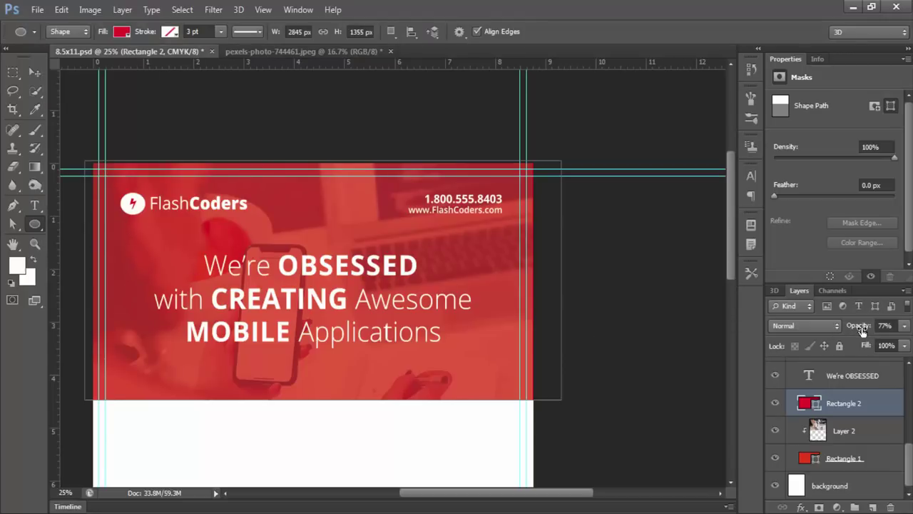
drag(862, 327, 868, 327)
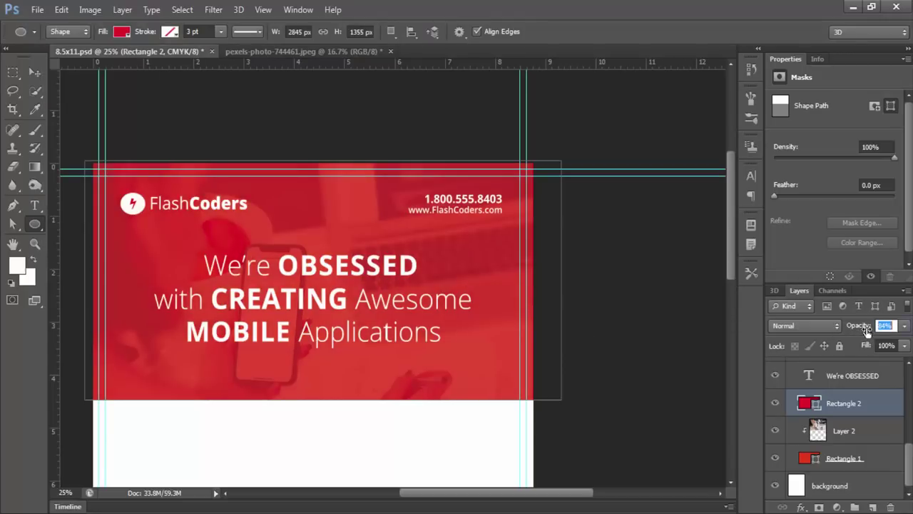
click(881, 432)
scroll(878, 431, up, 5)
scroll(867, 433, up, 5)
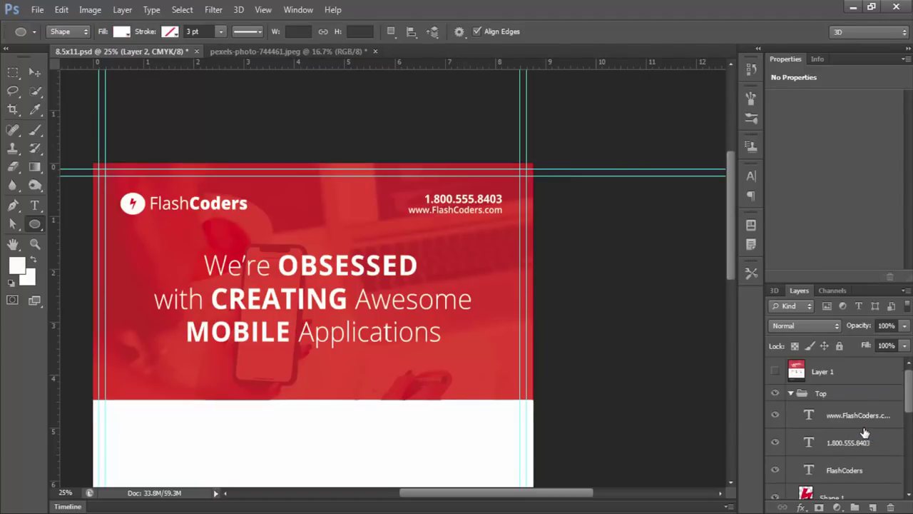
click(788, 393)
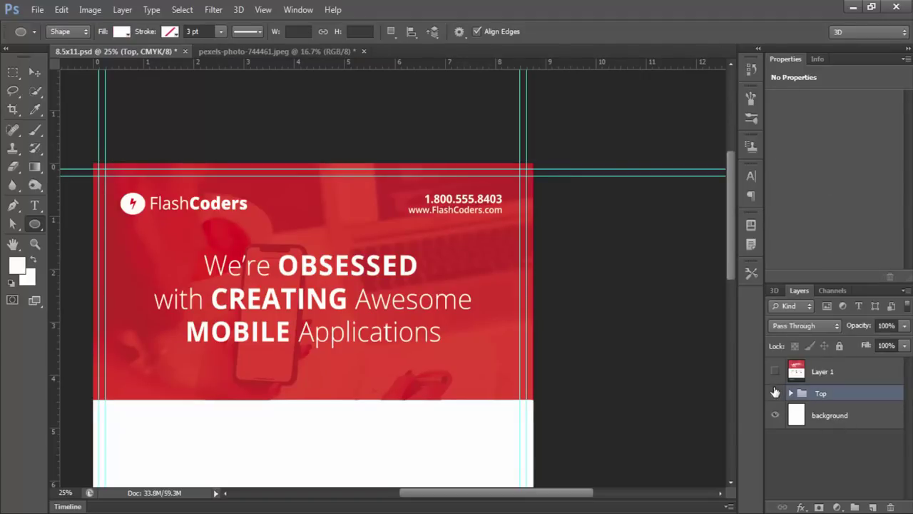
Hide the Top group, show Layer 1, and create a new group named Mid.
click(775, 393)
click(776, 371)
scroll(359, 328, down, 5)
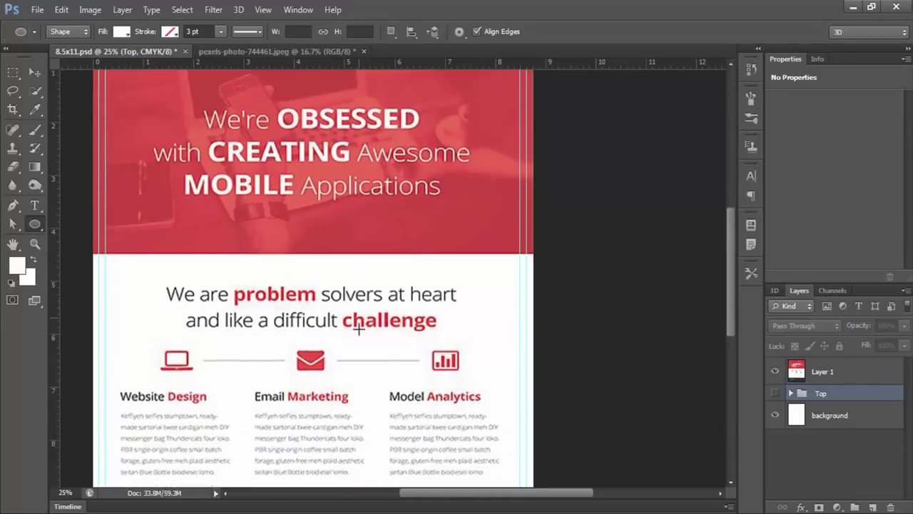
scroll(358, 328, down, 4)
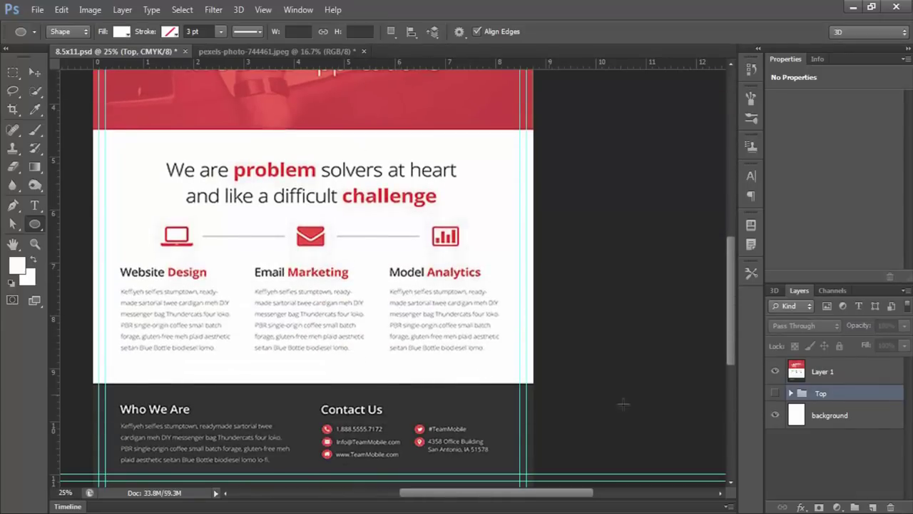
click(854, 508)
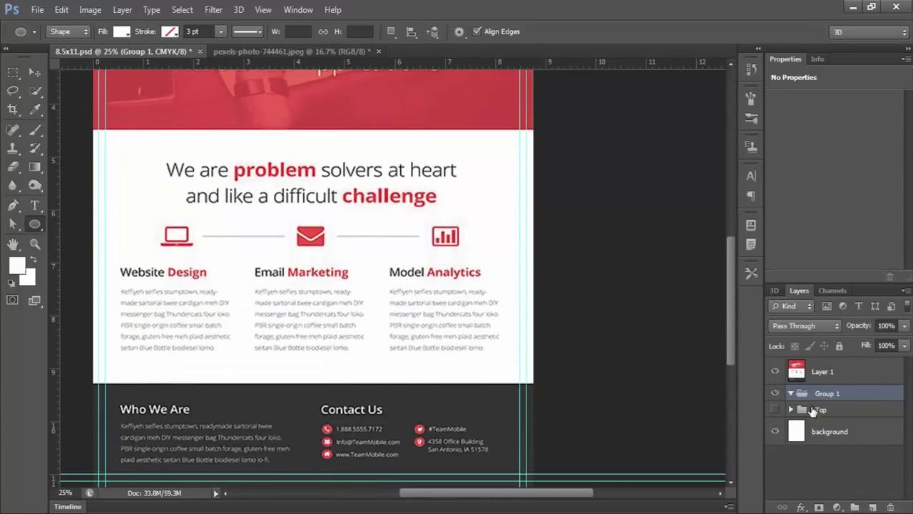
drag(822, 410, 827, 386)
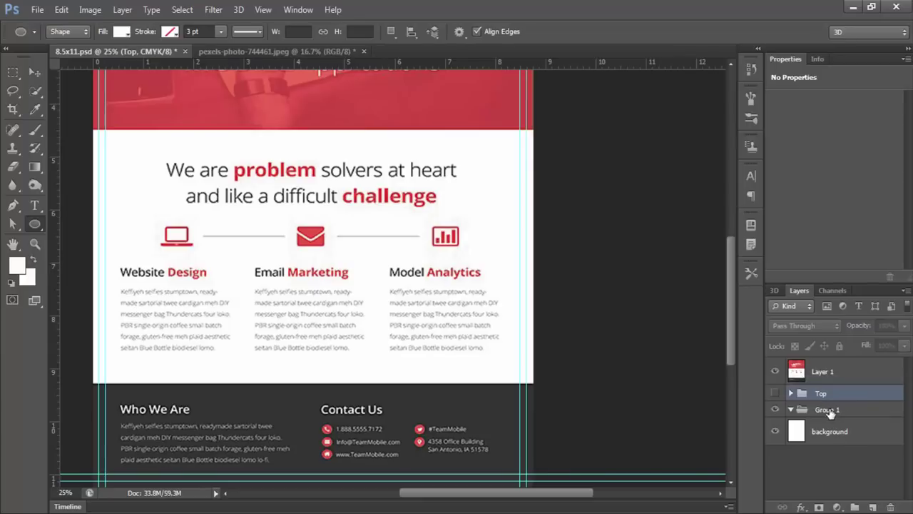
double_click(828, 410)
text(Mid)
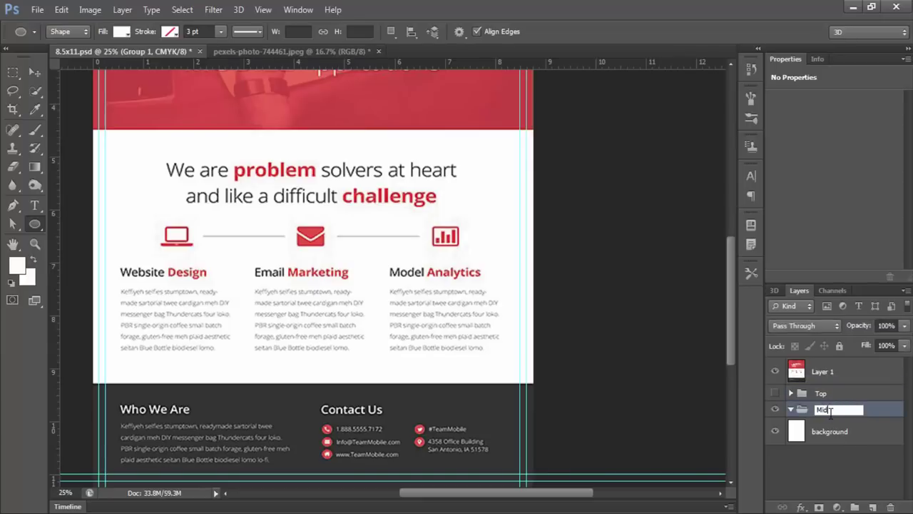
key(Return)
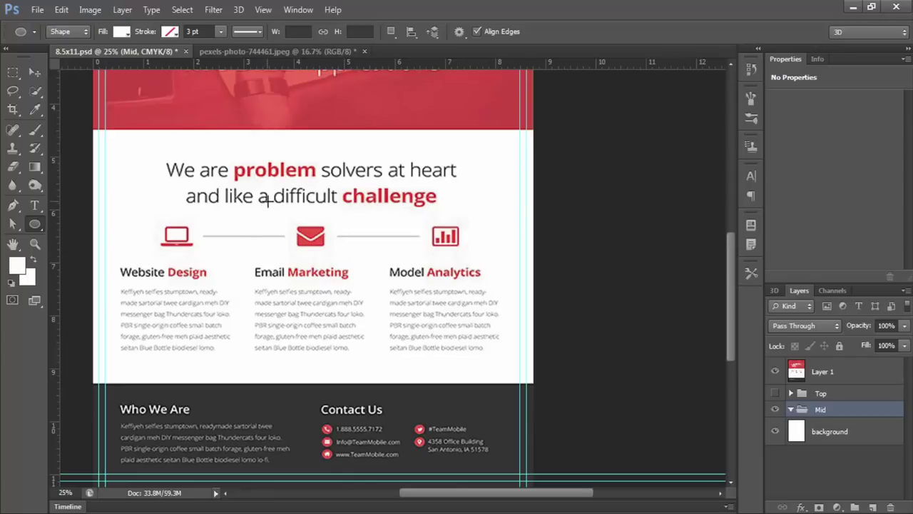
Add a near-black #101010 text layer below the heading.
scroll(267, 201, up, 1)
key(t)
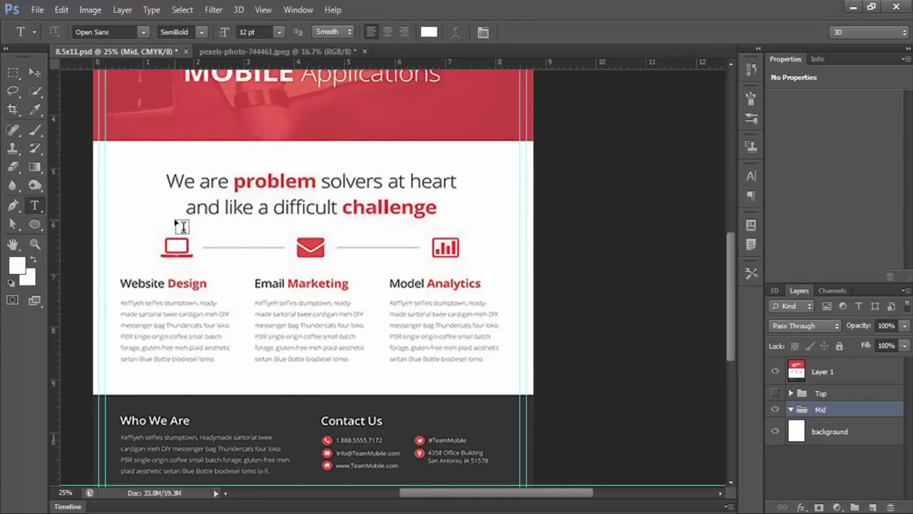
click(180, 221)
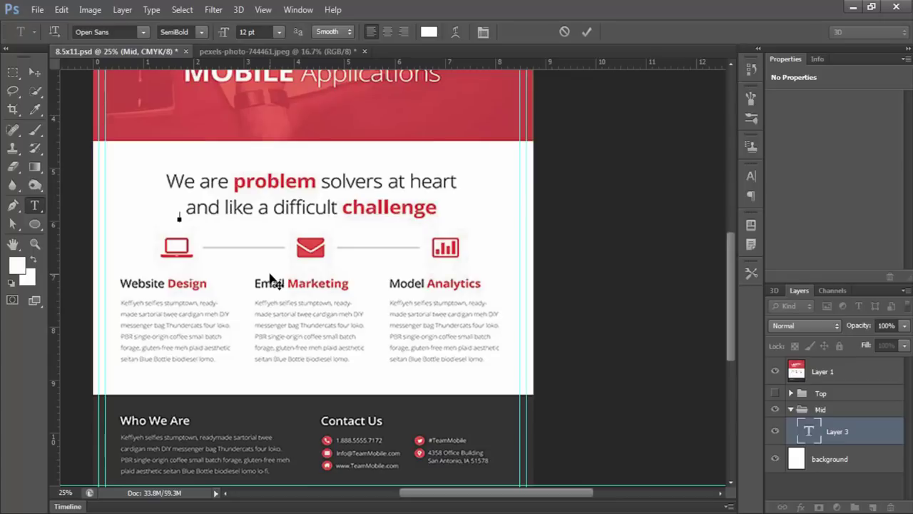
text(Text)
click(429, 31)
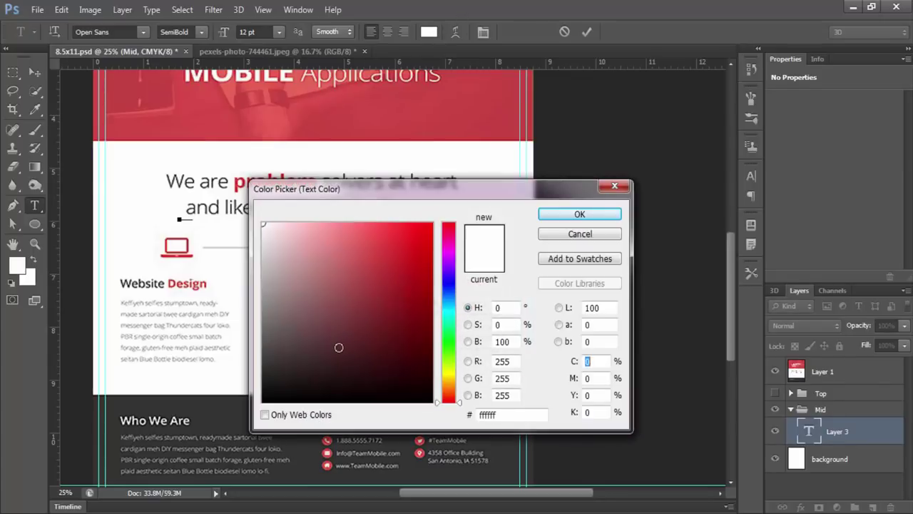
drag(338, 346, 233, 391)
click(579, 215)
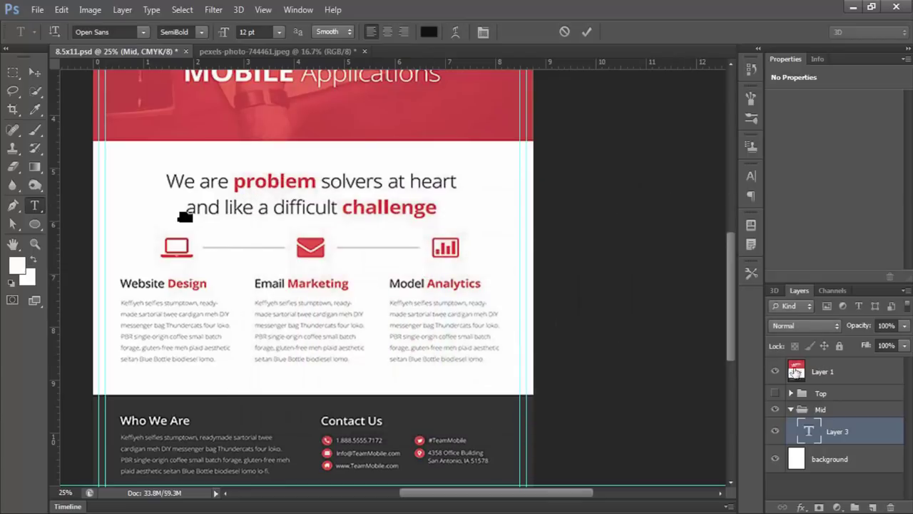
click(836, 431)
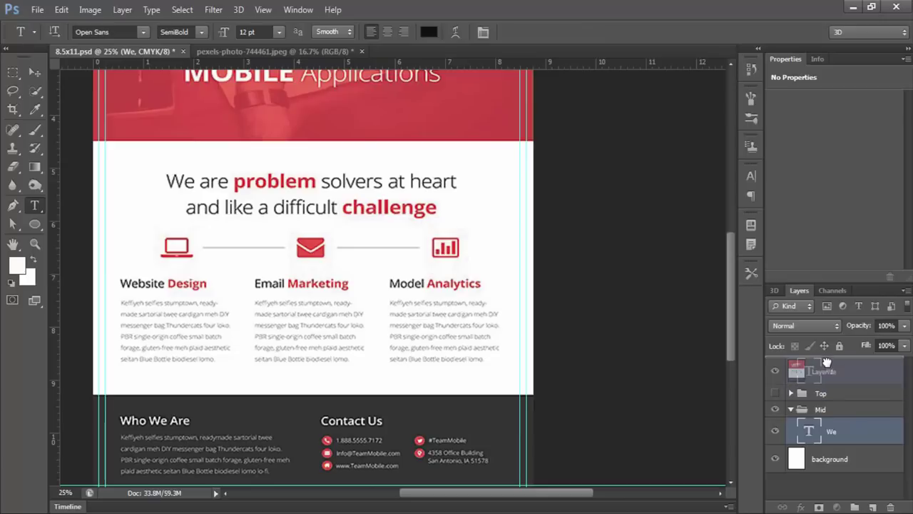
Move the We text layer above Layer 1 and the Mid group to the top.
drag(829, 385, 820, 362)
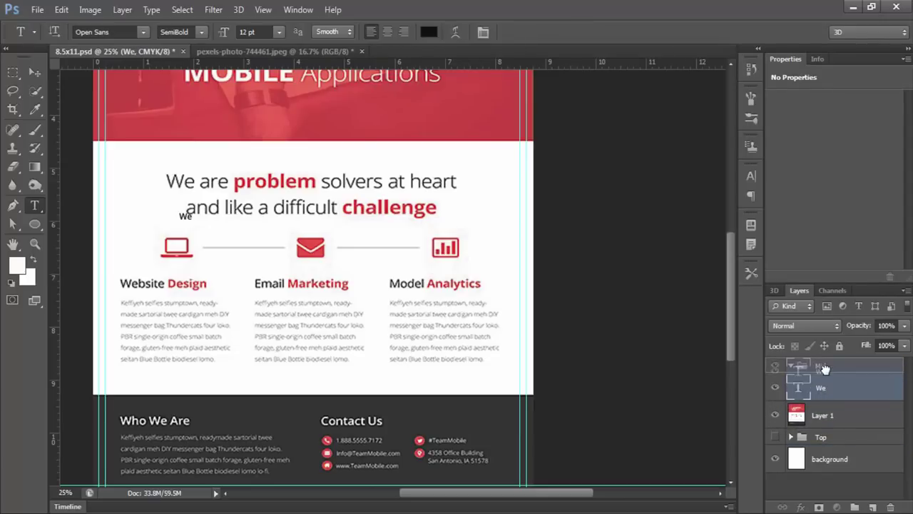
drag(836, 393, 825, 374)
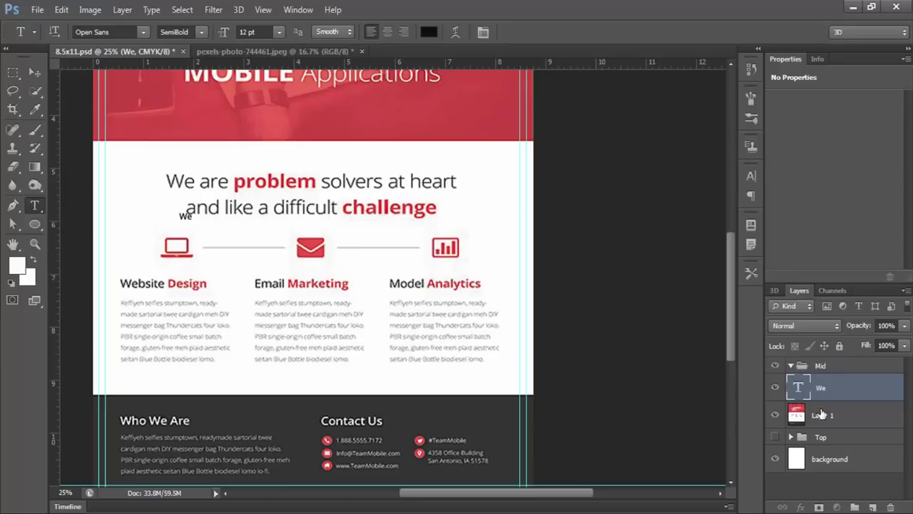
click(820, 414)
click(775, 414)
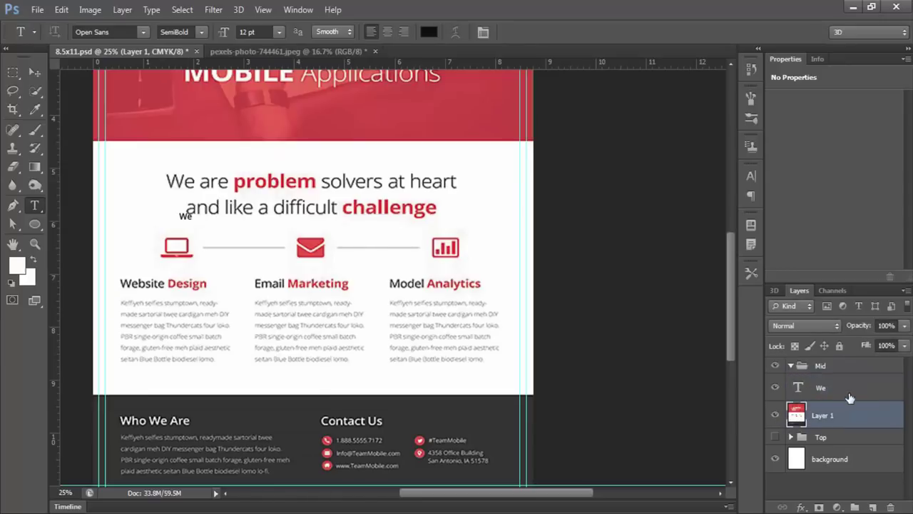
click(847, 392)
click(184, 216)
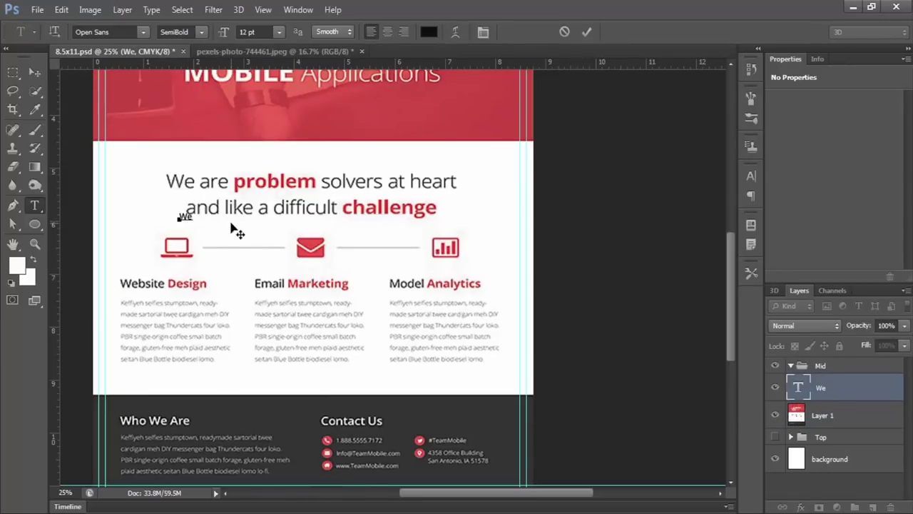
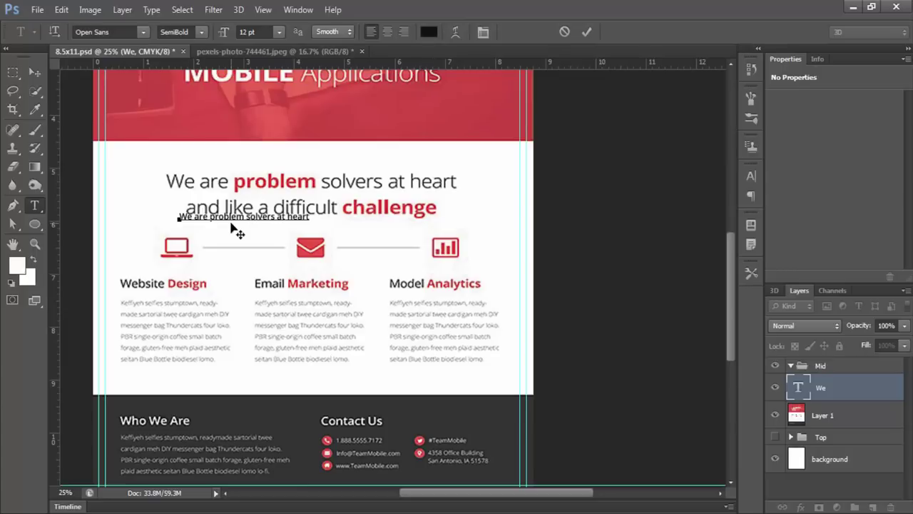
Set the small 'We are problem solvers at heart' line to Regular weight.
key(ctrl+a)
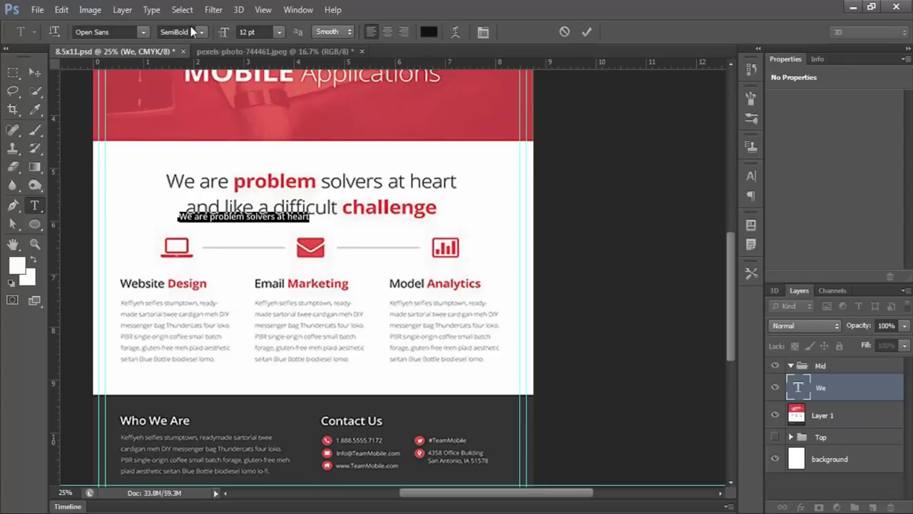
click(203, 31)
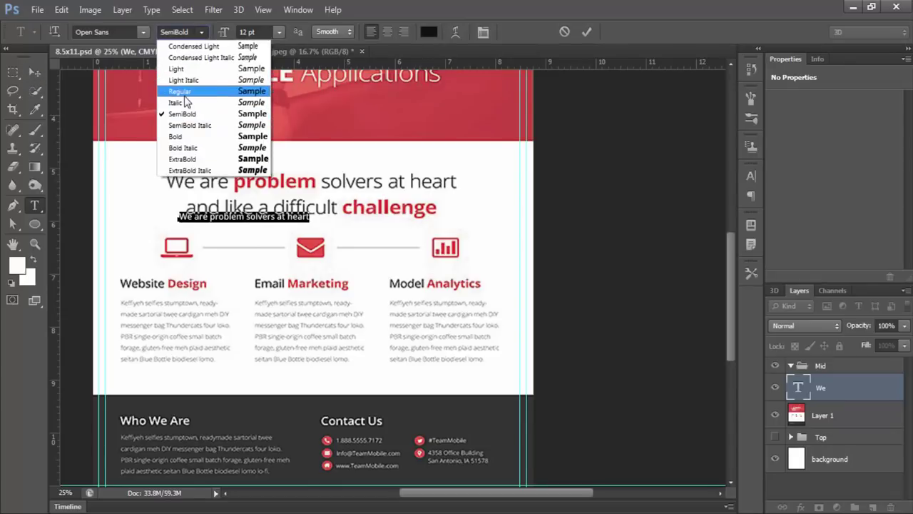
click(207, 90)
click(33, 75)
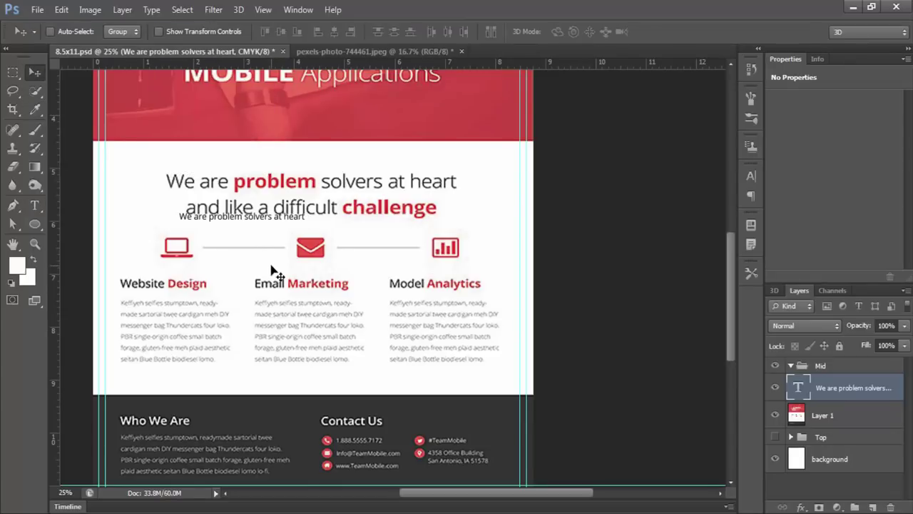
Scale the line up to about 215% and place it on the first headline line.
key(ctrl+t)
drag(306, 223, 360, 254)
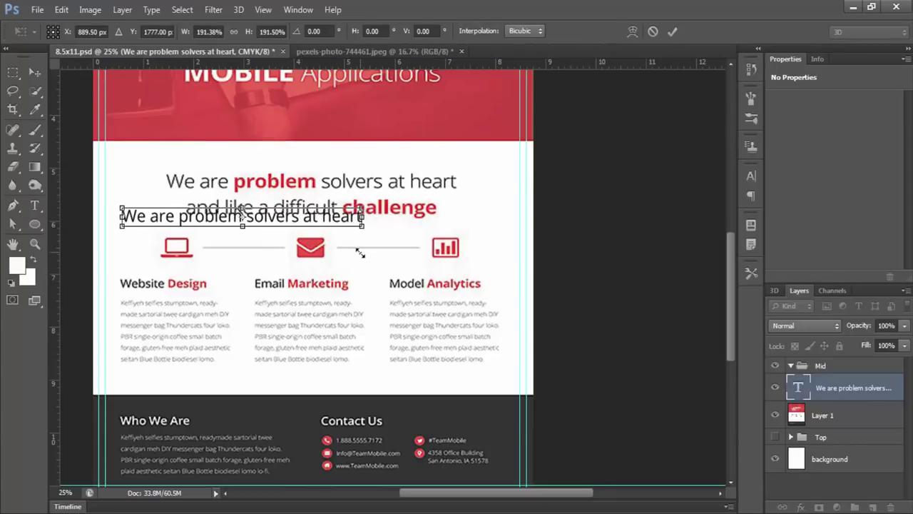
drag(300, 224, 348, 187)
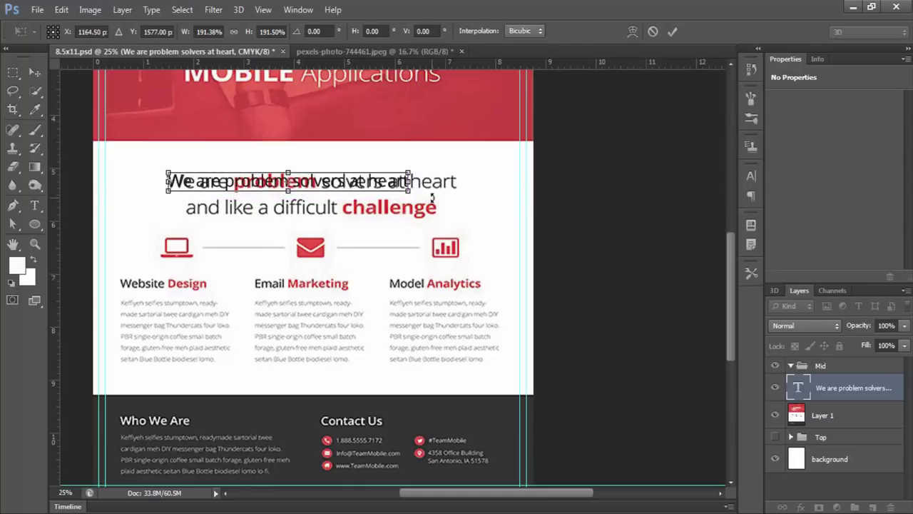
drag(410, 190, 425, 197)
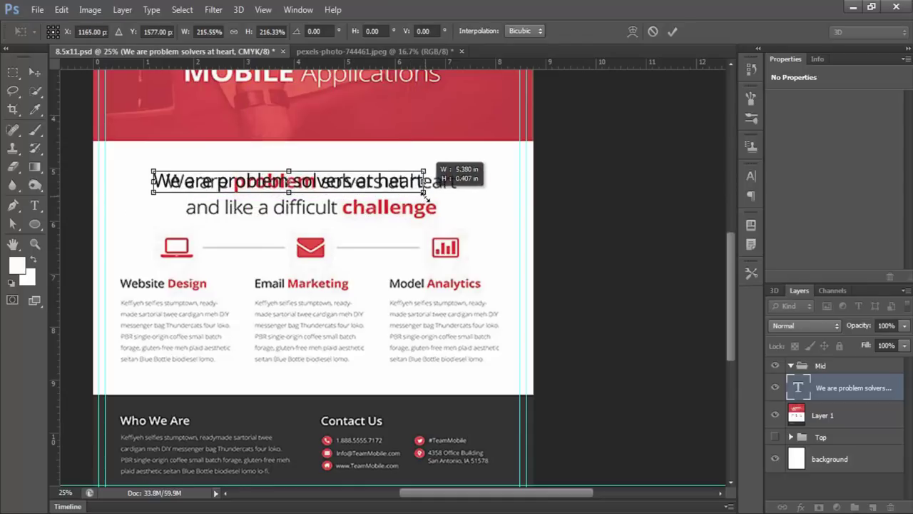
key(Return)
drag(357, 209, 355, 208)
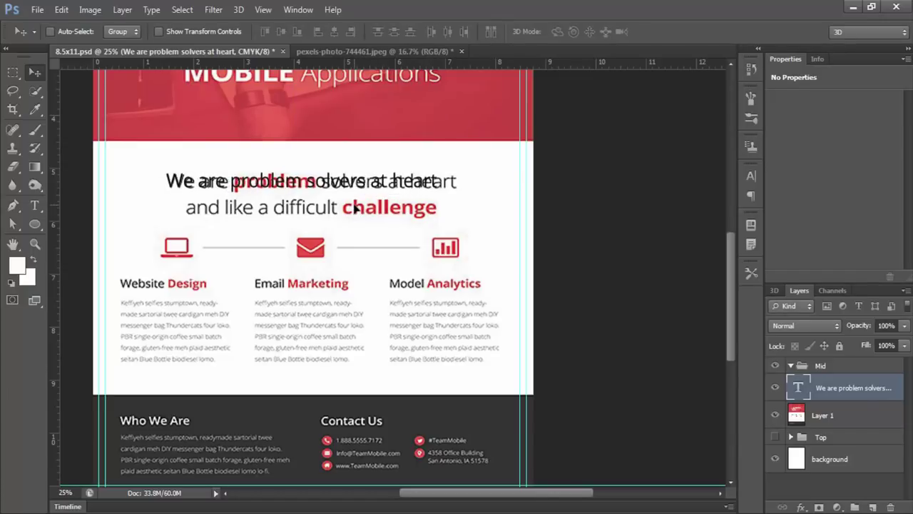
Fine-tune the copy to about 5.7 in wide to match the headline, then move it above.
key(ctrl+t)
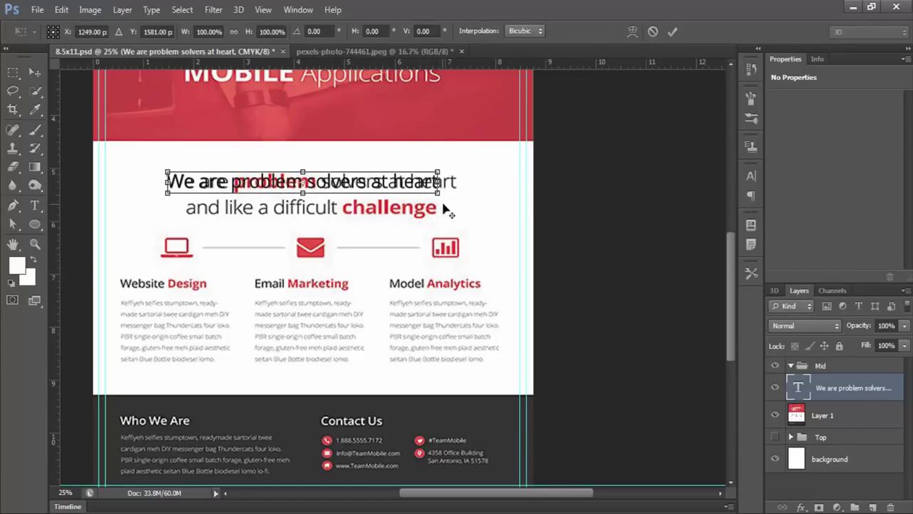
drag(444, 198, 447, 198)
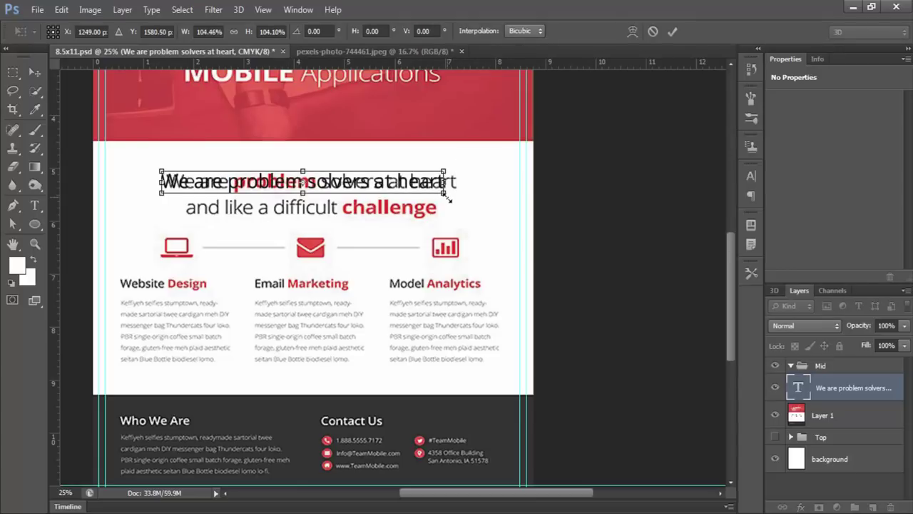
key(Return)
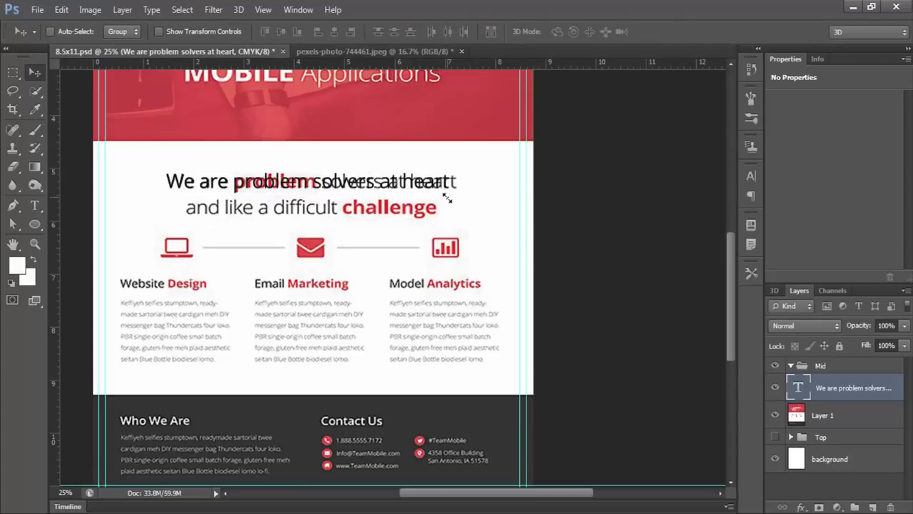
key(ctrl+t)
drag(455, 199, 455, 199)
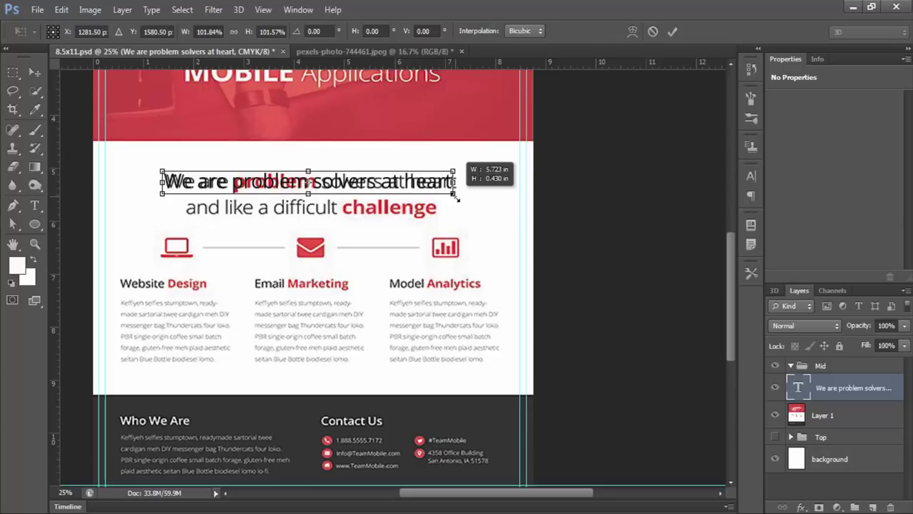
key(Return)
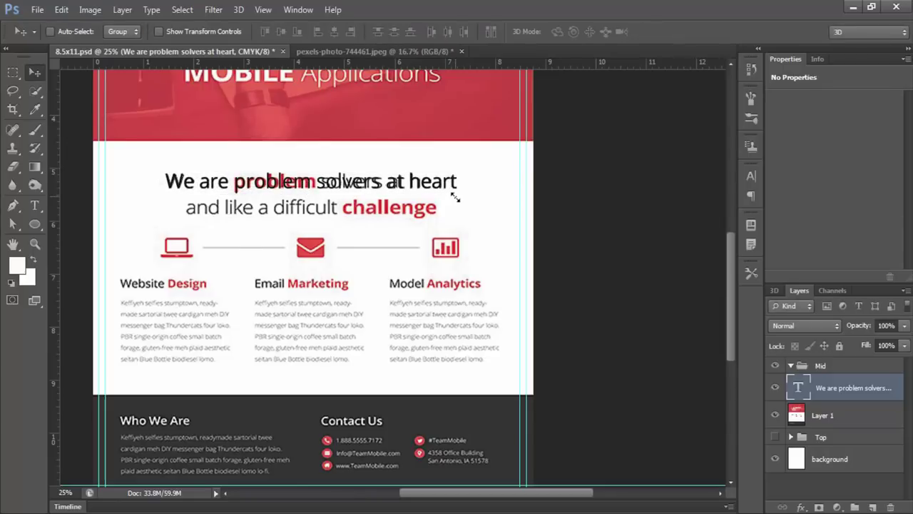
drag(383, 211, 380, 160)
Make 'problem' SemiBold in the red sampled from the original headline.
key(t)
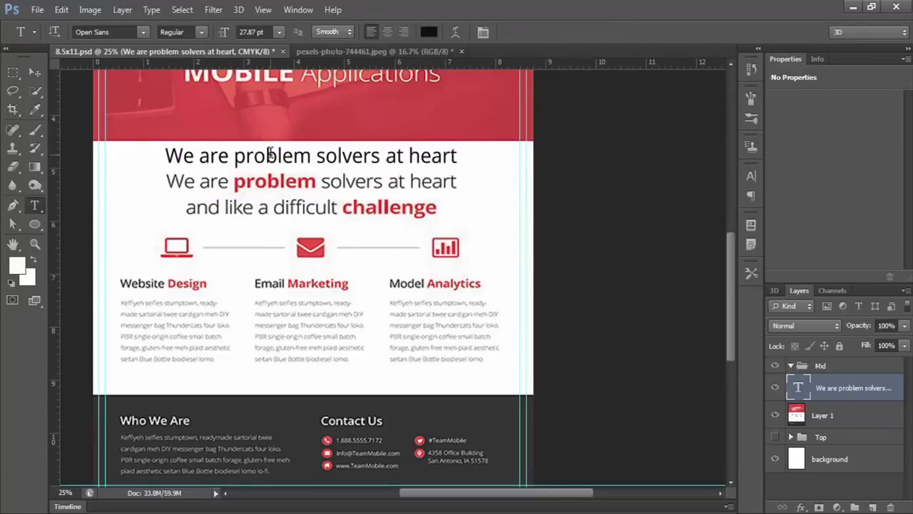
double_click(269, 154)
click(182, 32)
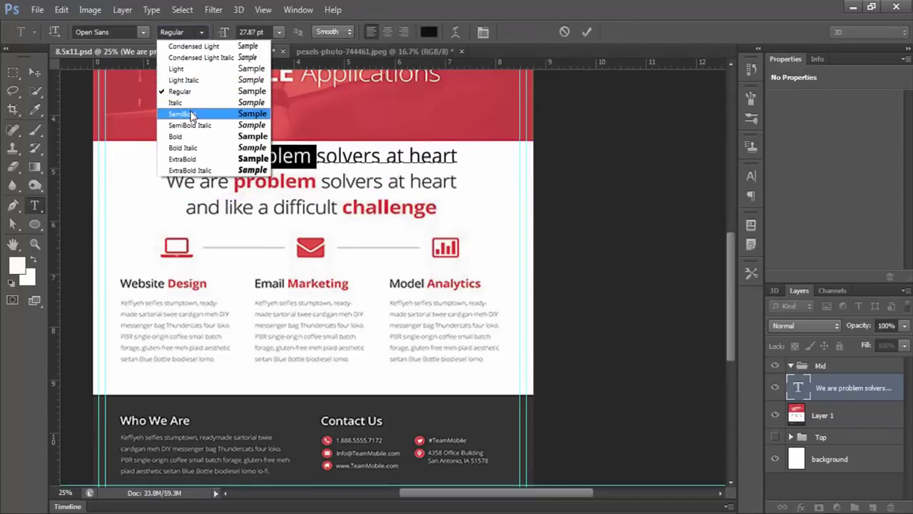
click(182, 114)
click(430, 34)
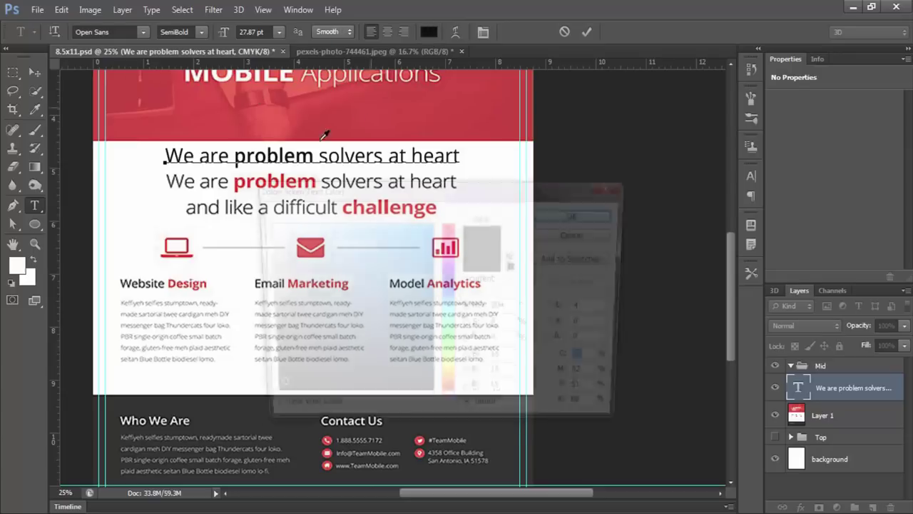
click(290, 174)
click(580, 245)
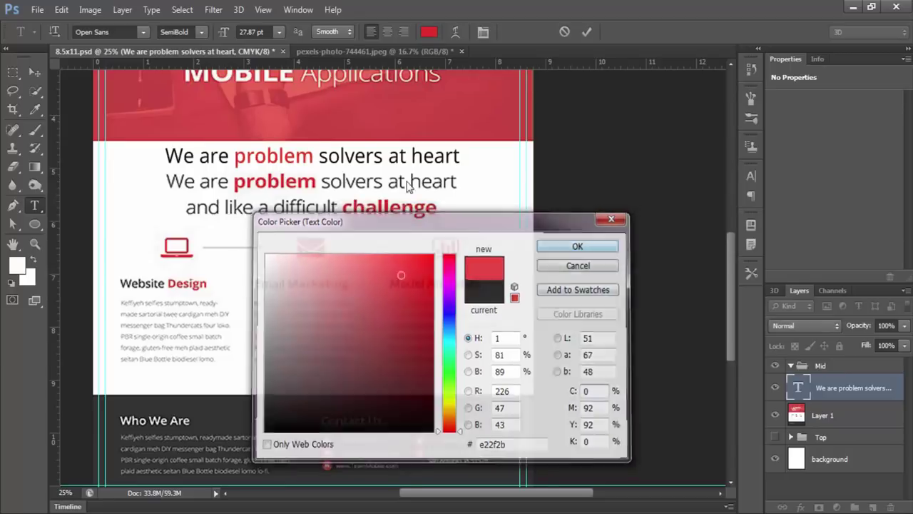
click(586, 32)
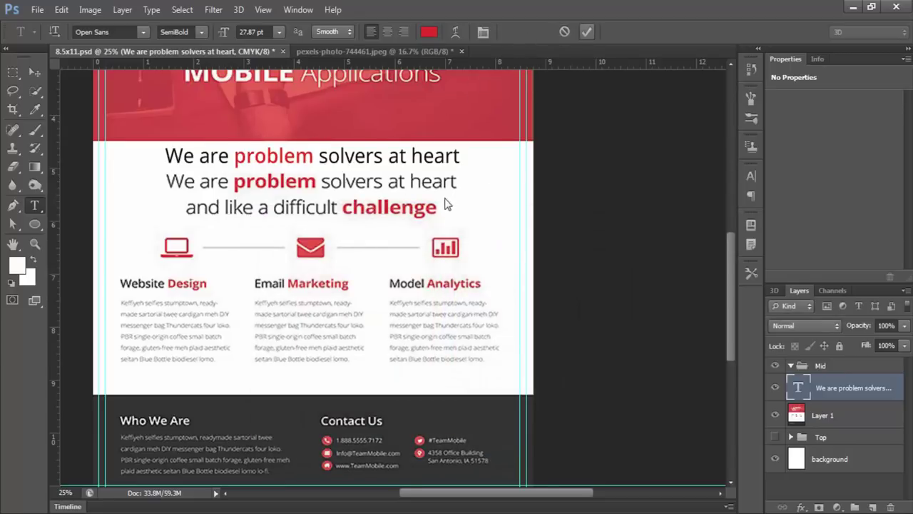
Move the copy back down to align exactly over the original headline.
key(v)
drag(432, 162, 431, 188)
key(Down)
key(Down)
key(Down)
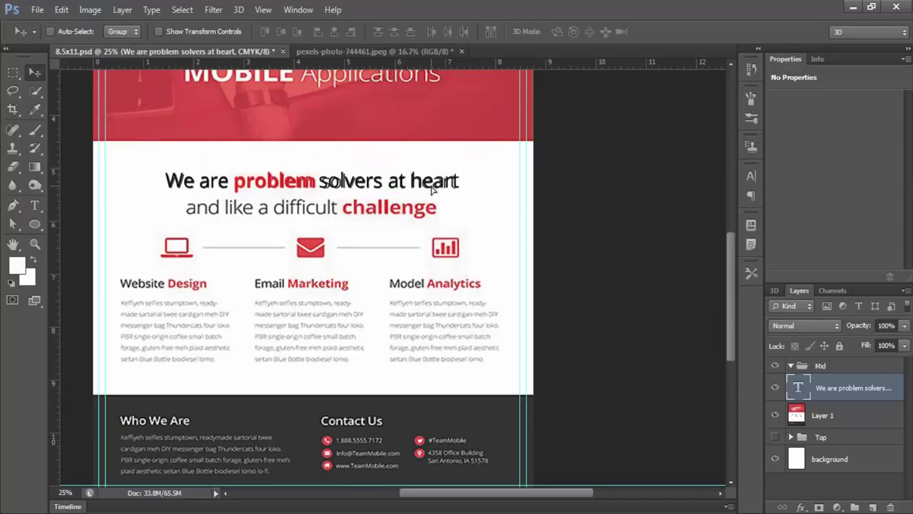
key(Down)
key(Down)
key(Down)
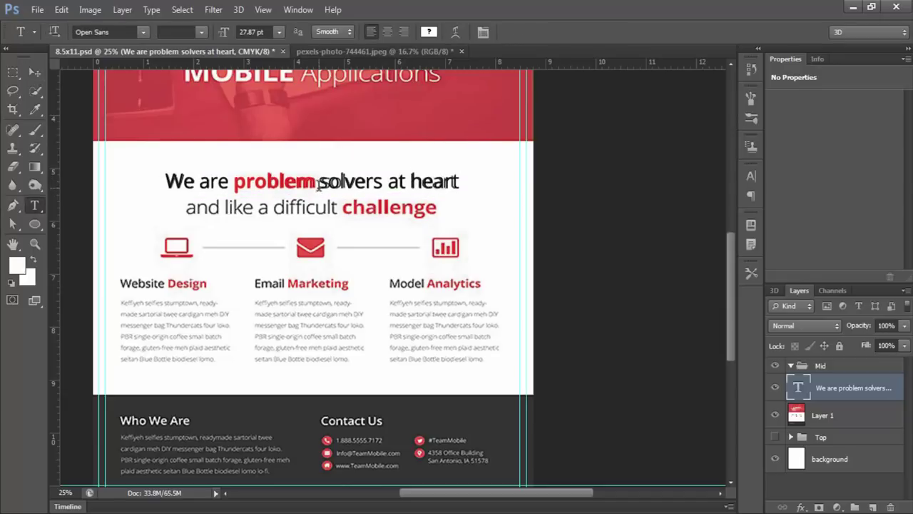
Color 'solvers at heart' and 'We are' dark gray #1c1c1c.
drag(319, 184, 489, 183)
click(429, 32)
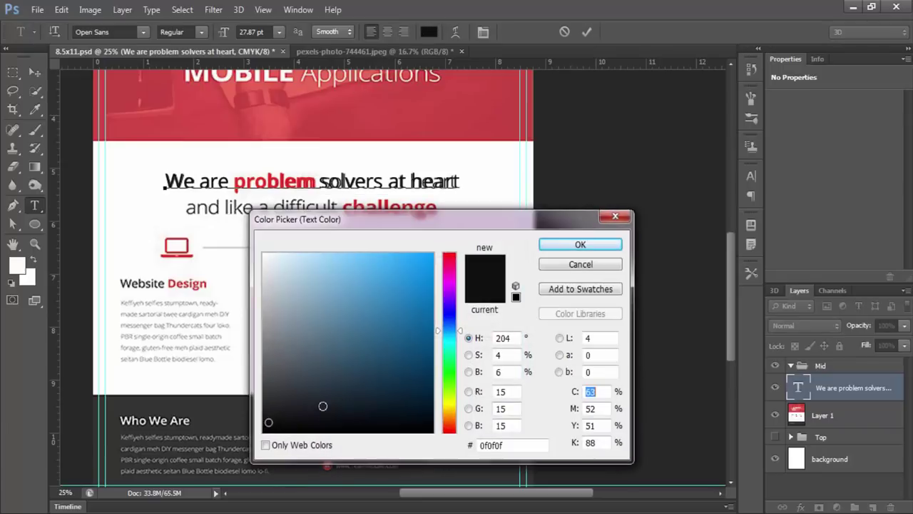
drag(258, 414, 259, 413)
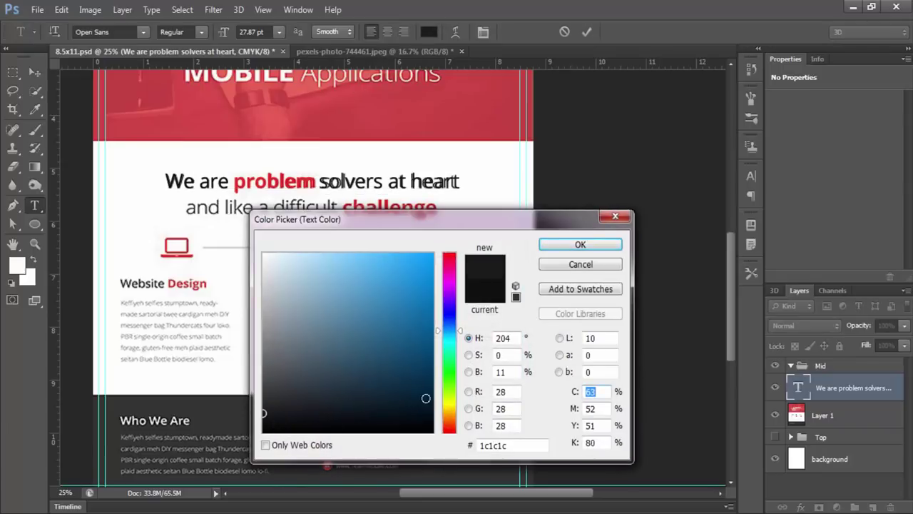
double_click(495, 446)
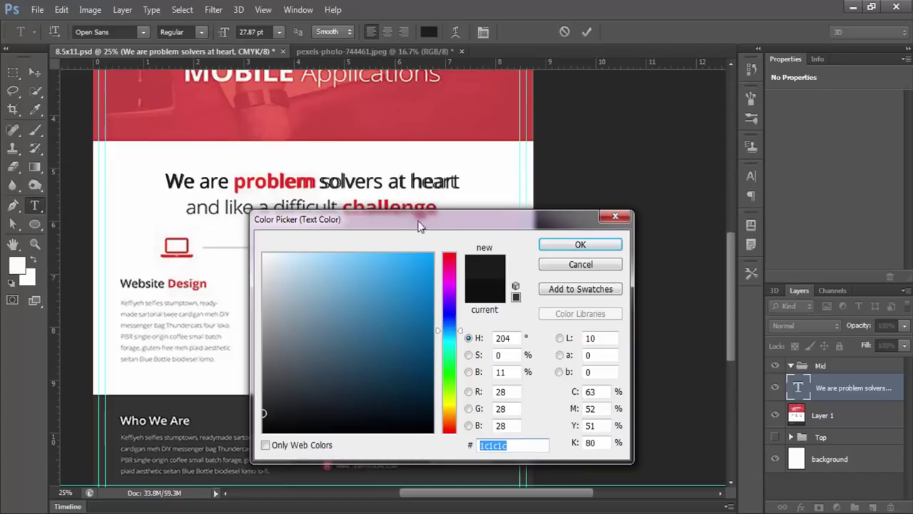
click(581, 244)
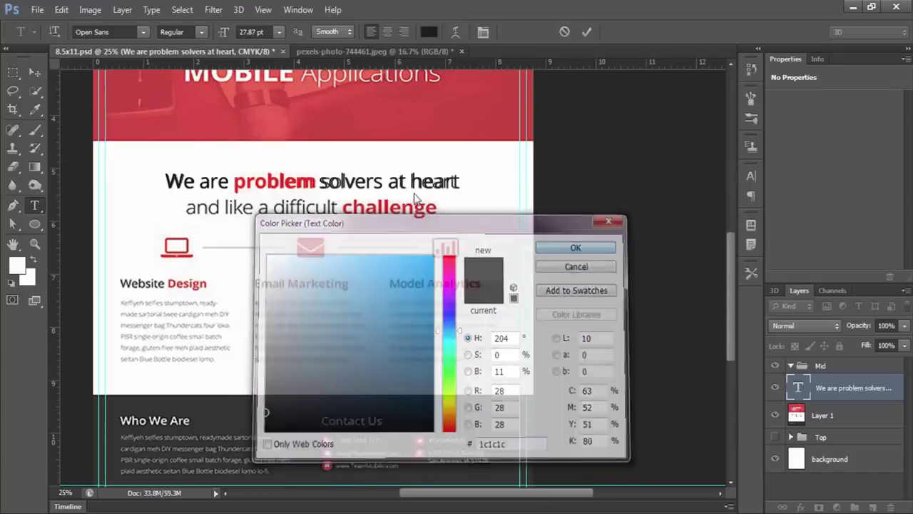
drag(230, 181, 166, 182)
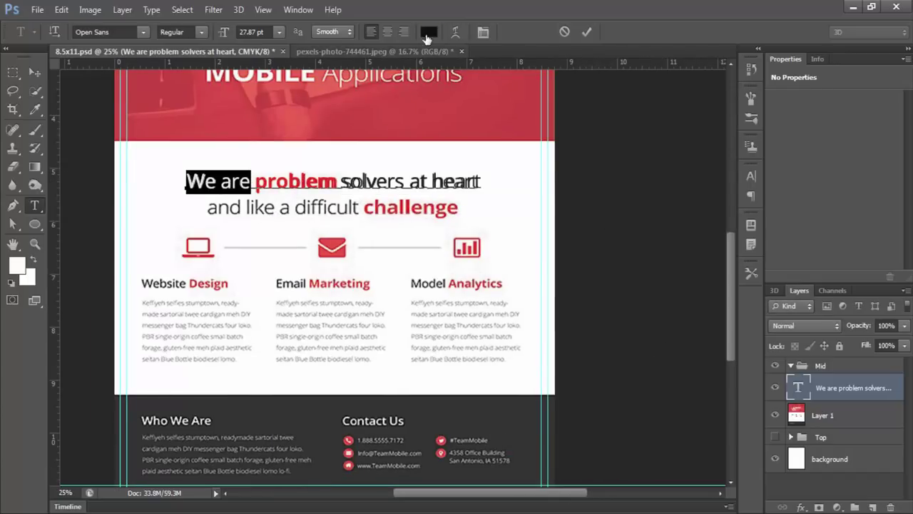
click(429, 31)
double_click(523, 445)
text(1c1c1c)
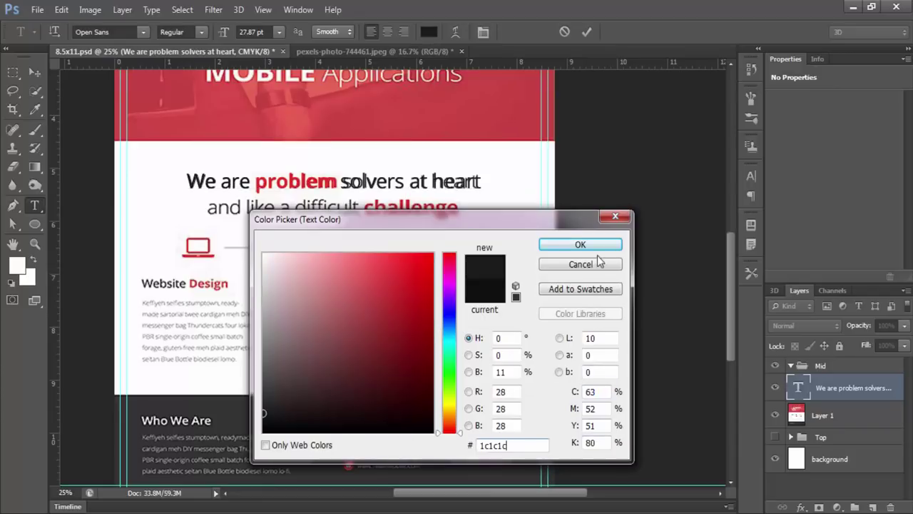
click(582, 244)
click(587, 32)
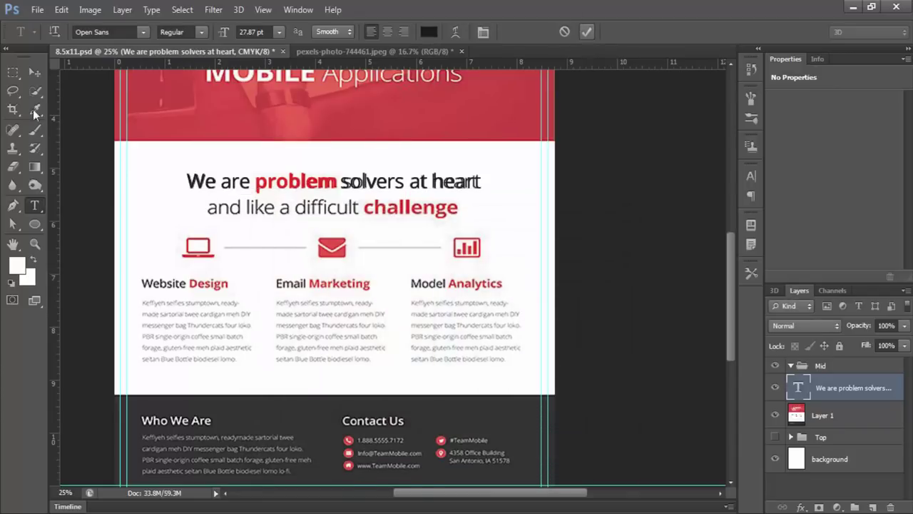
Duplicate the headline line below and retype it as 'and like a difficult challenge'.
key(v)
drag(436, 184, 434, 238)
key(t)
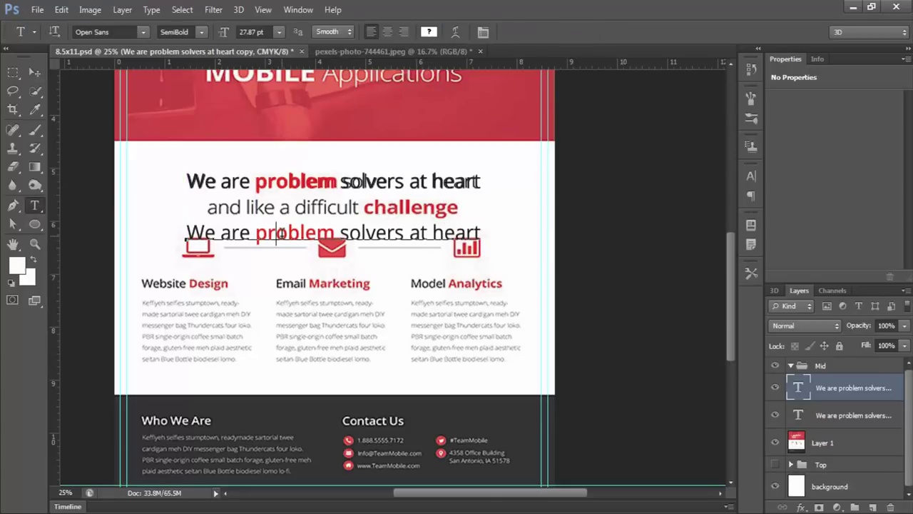
triple_click(282, 234)
key(Left)
key(ctrl+a)
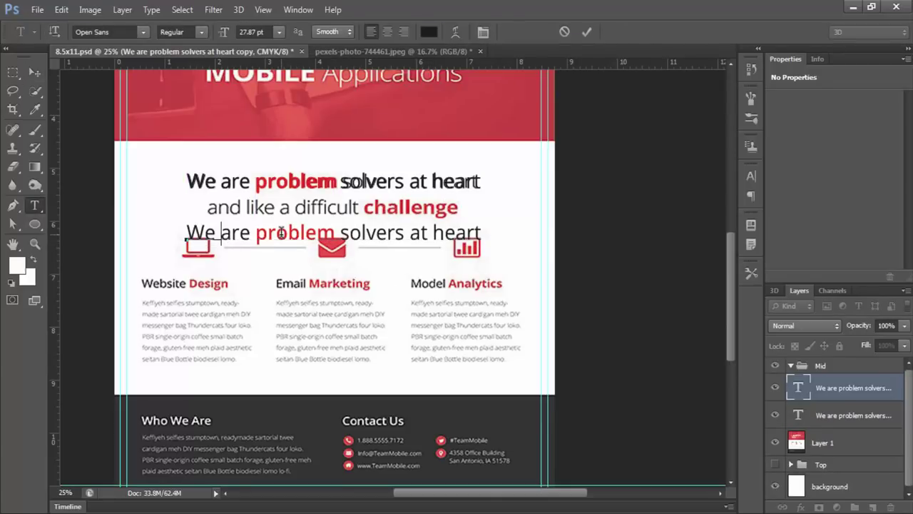
text(and like a difficult challenge)
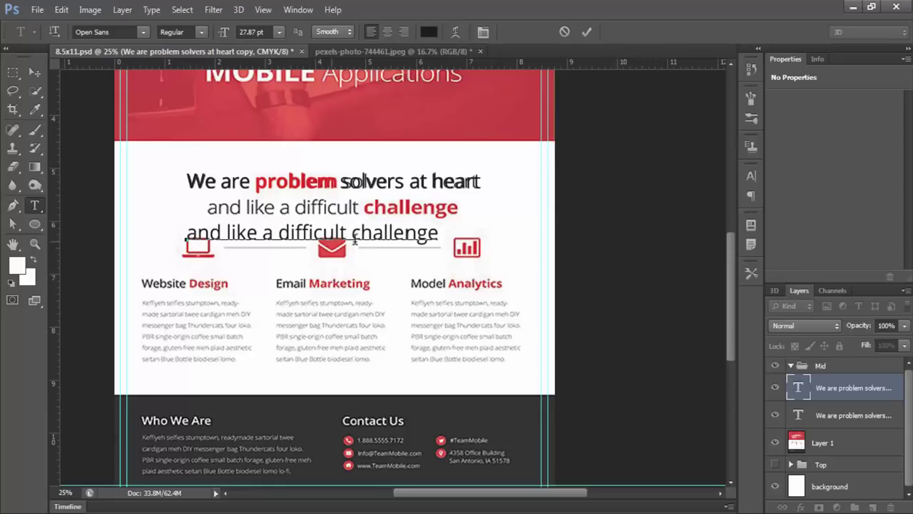
Make 'challenge' SemiBold in the same red as 'problem'.
key(shift+End)
click(203, 34)
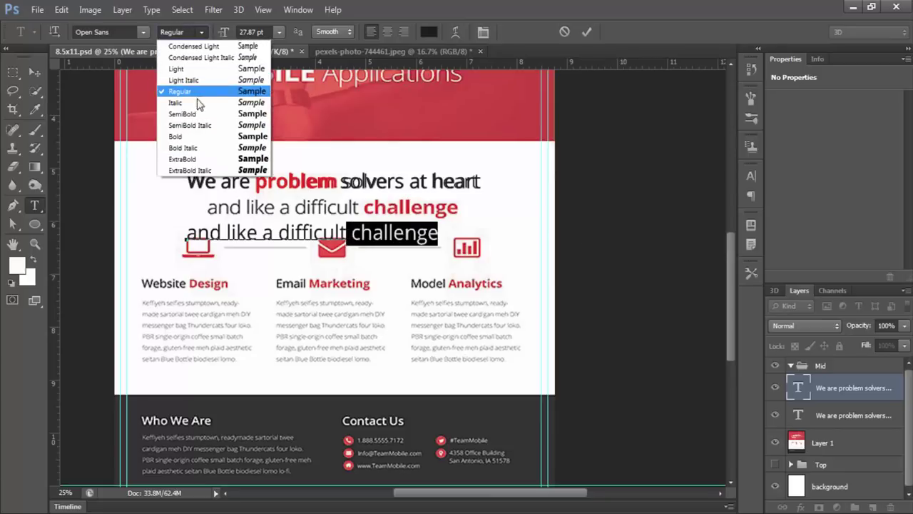
click(198, 120)
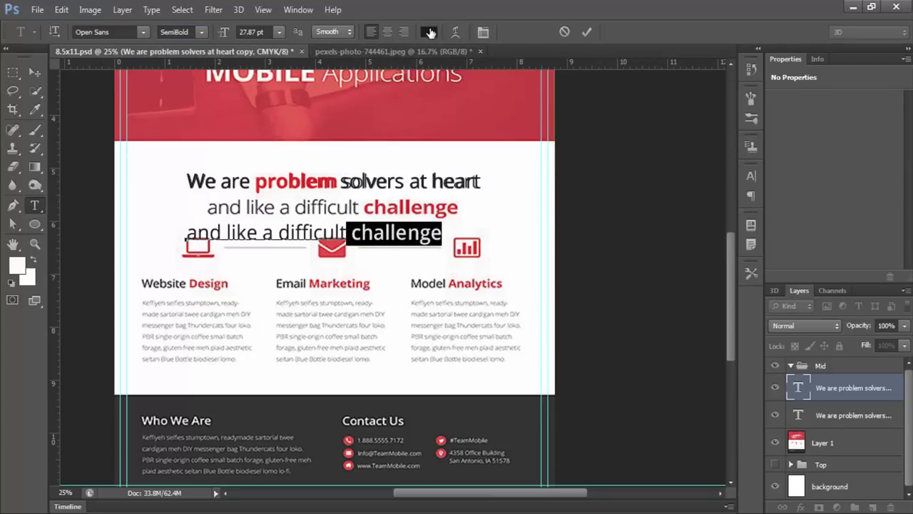
click(430, 32)
click(301, 179)
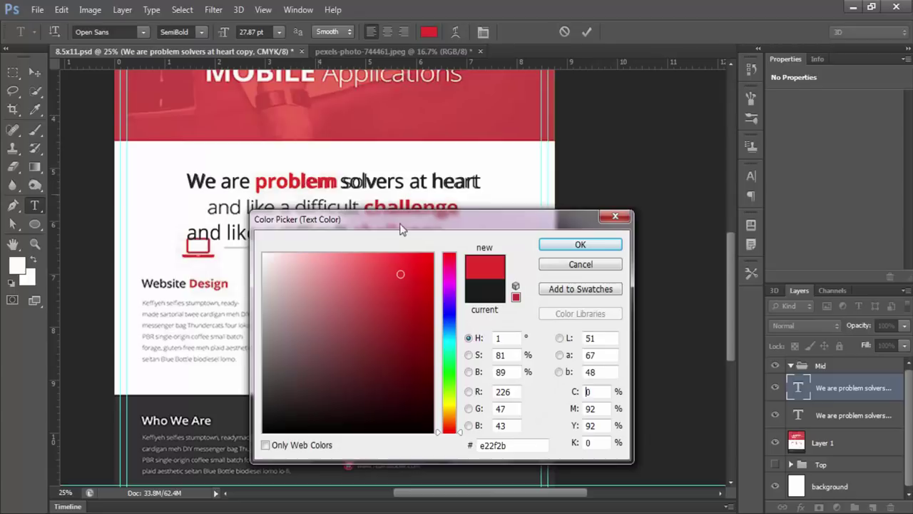
click(542, 245)
click(34, 72)
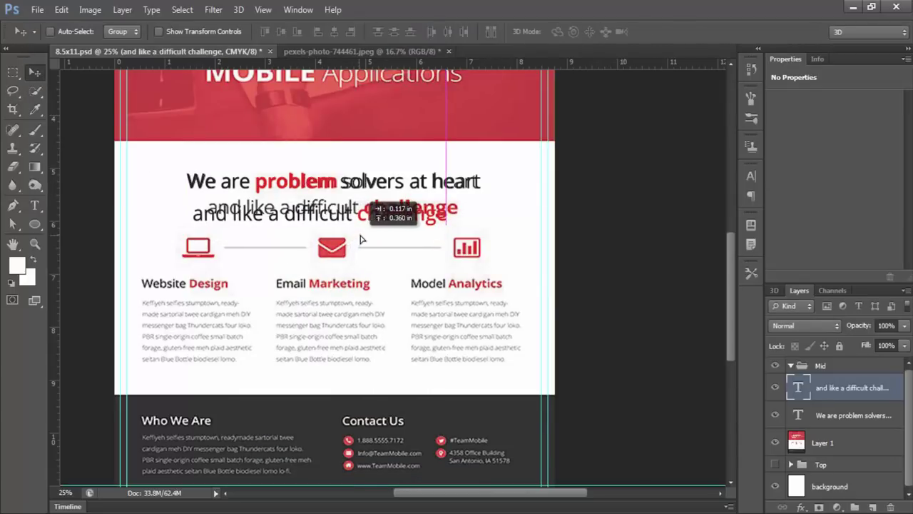
Move and slightly shrink the second line to match the second tagline line.
drag(350, 239, 367, 213)
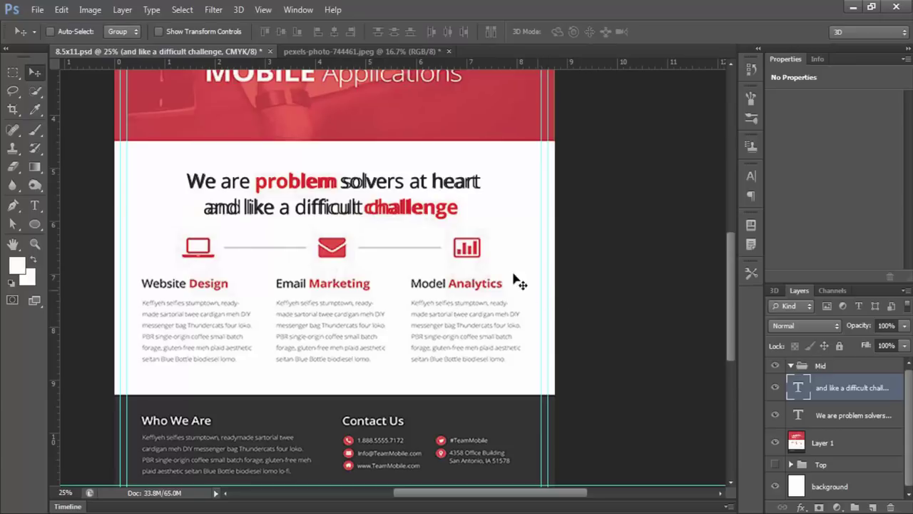
key(ctrl+t)
drag(463, 192, 460, 195)
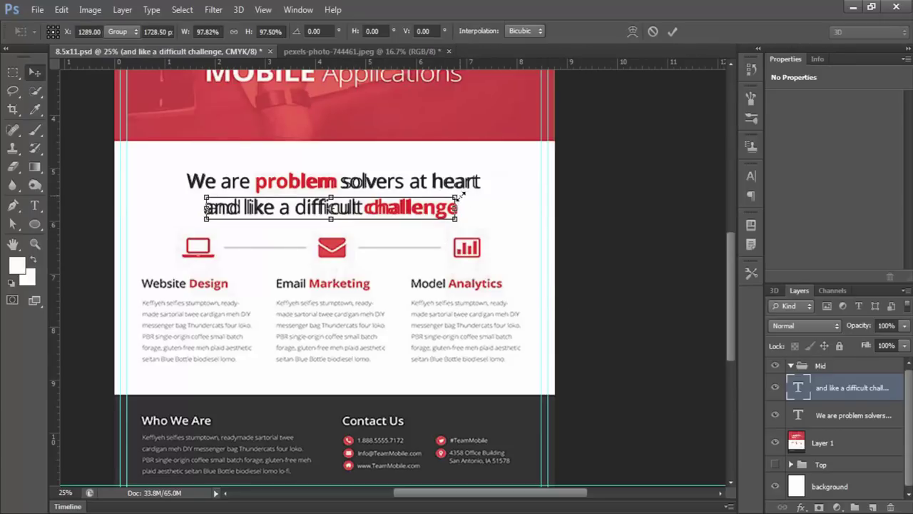
key(Return)
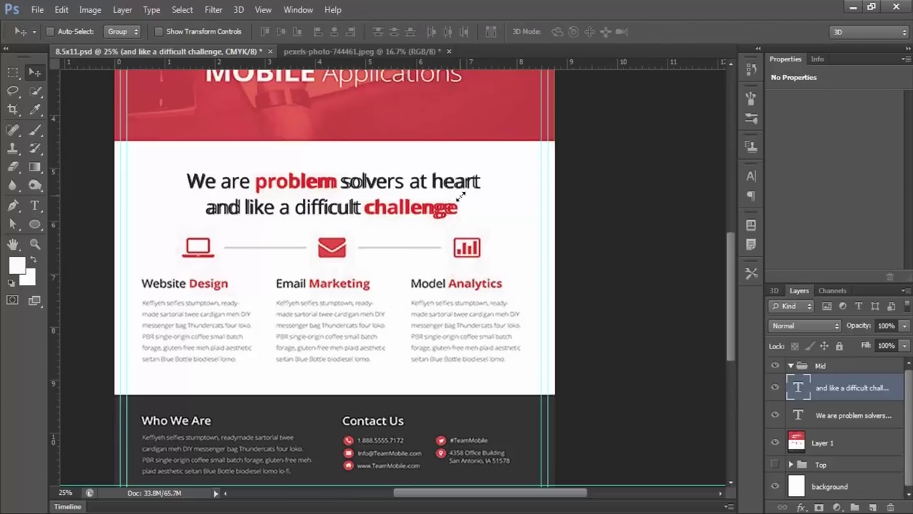
key(Left)
key(Left)
key(Left)
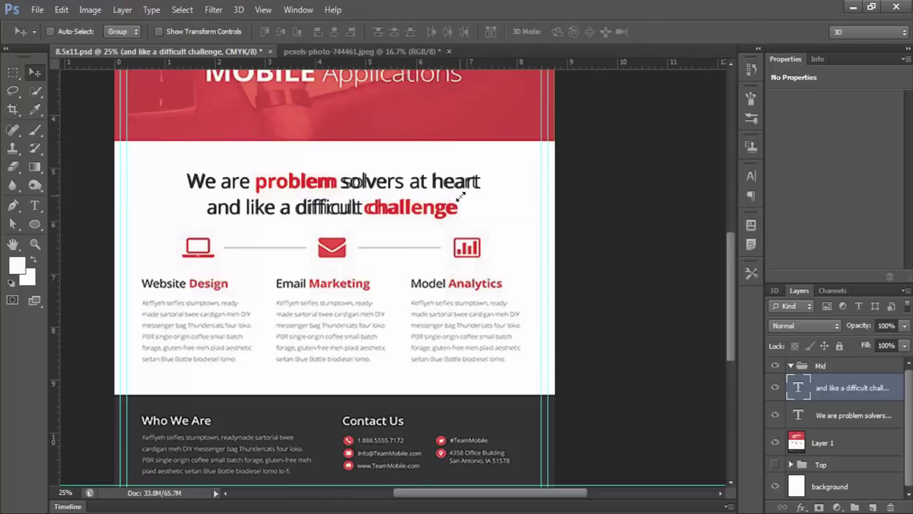
Hide the reference mockup layer and show the Top group's red header.
click(776, 444)
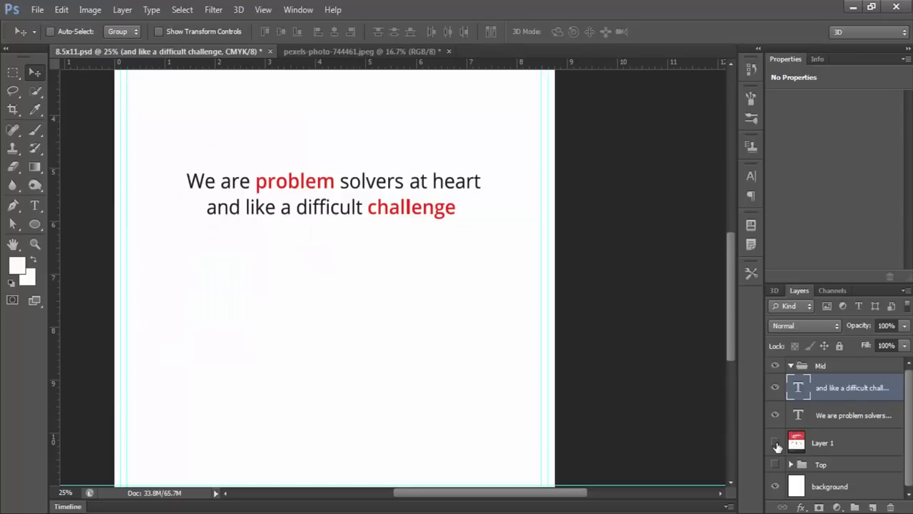
click(774, 465)
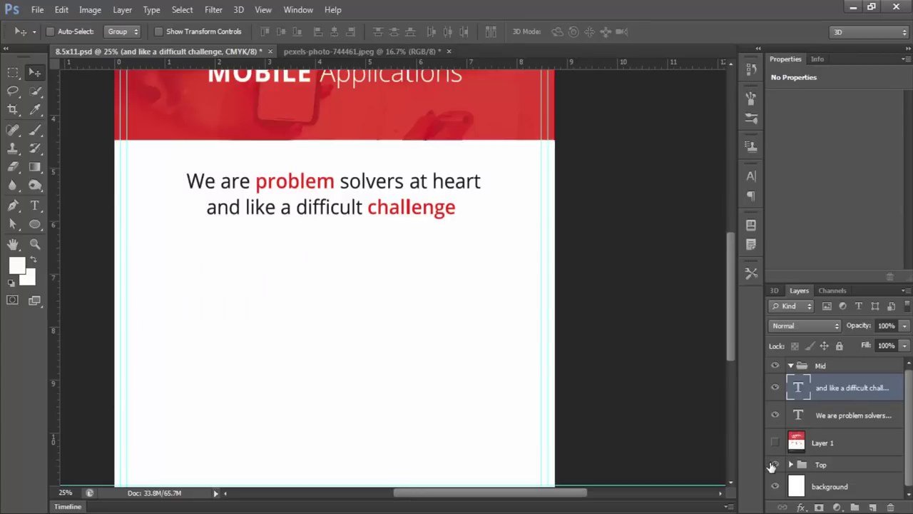
scroll(400, 332, up, 2)
scroll(453, 369, up, 2)
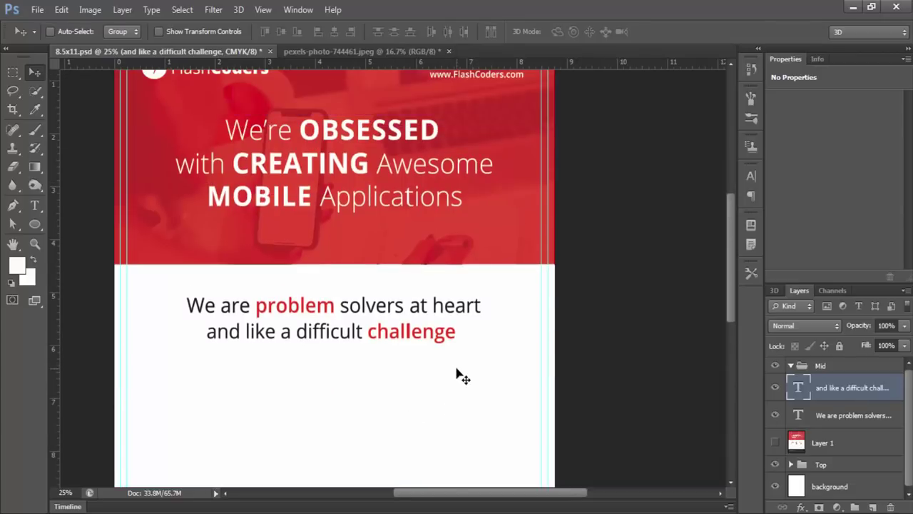
scroll(463, 377, down, 1)
Color the first line's 'solvers at heart' and 'We are' dark gray #2b2b2b.
key(t)
drag(340, 294, 485, 295)
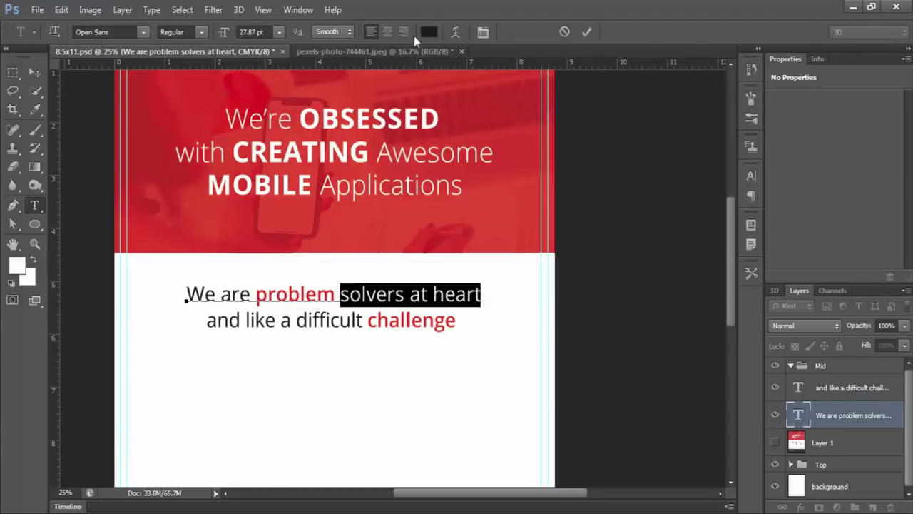
click(428, 32)
click(270, 401)
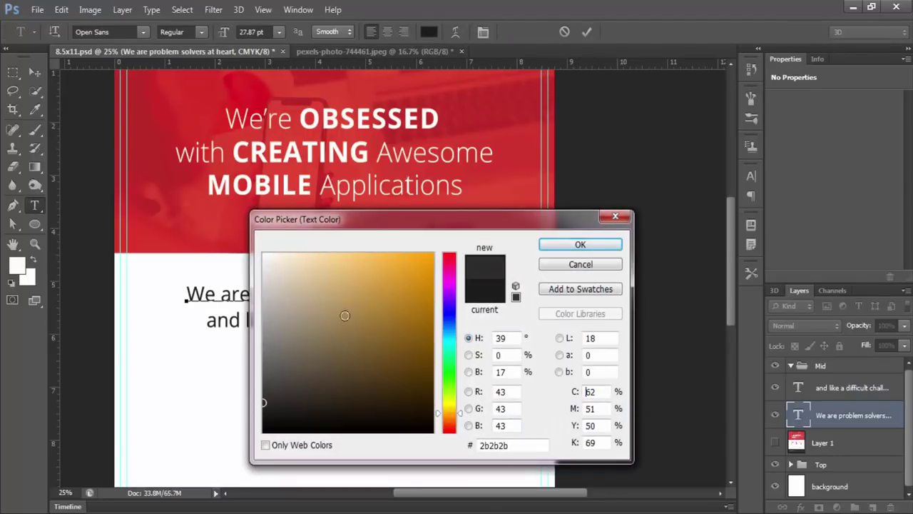
drag(565, 222, 820, 214)
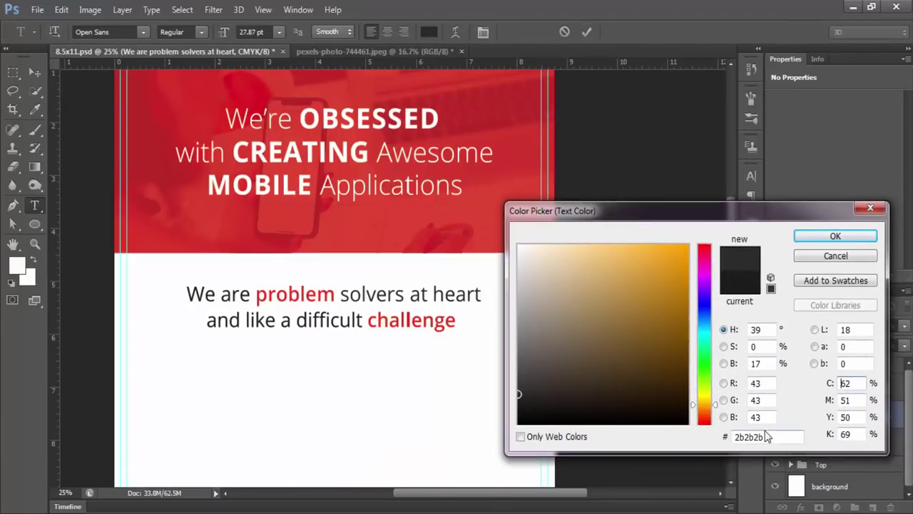
double_click(766, 436)
click(836, 236)
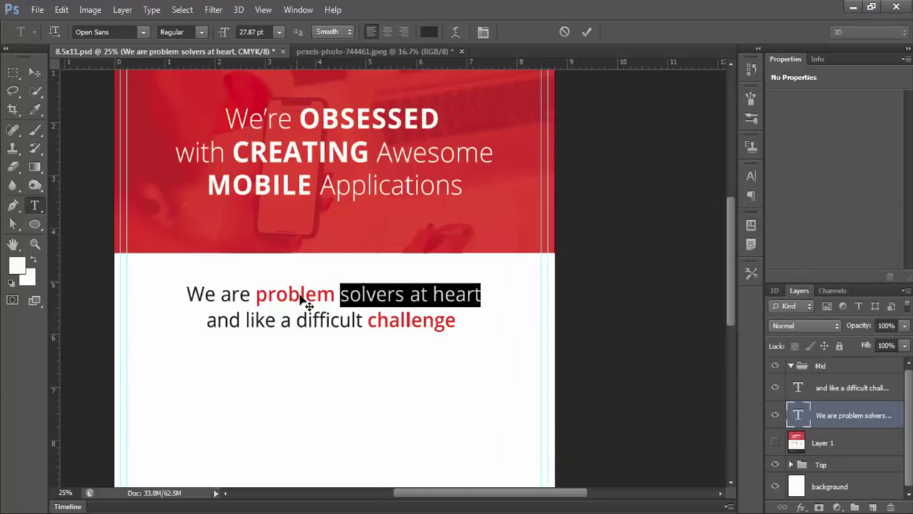
drag(254, 294, 185, 294)
click(429, 31)
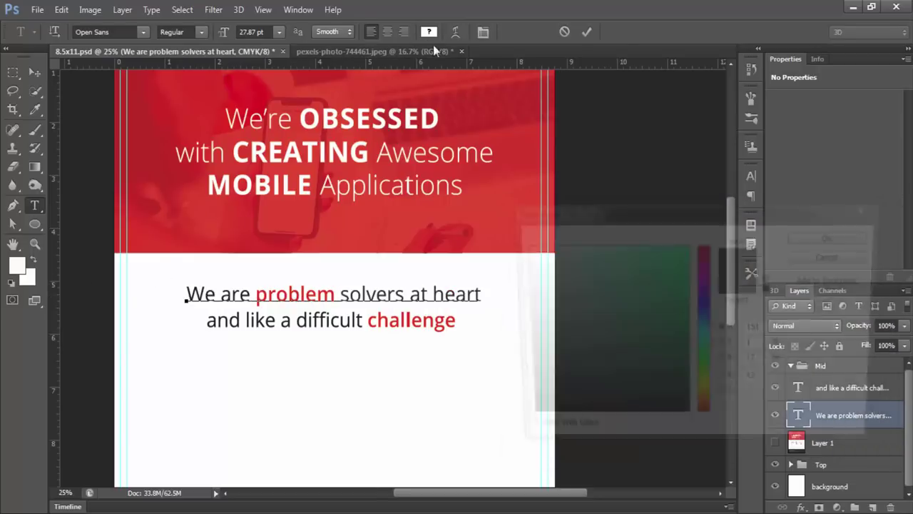
key(End)
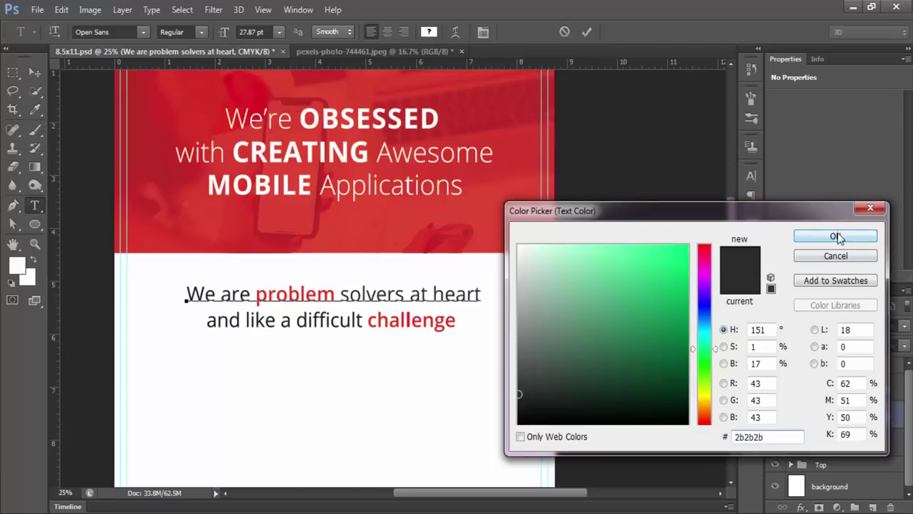
click(835, 236)
click(290, 345)
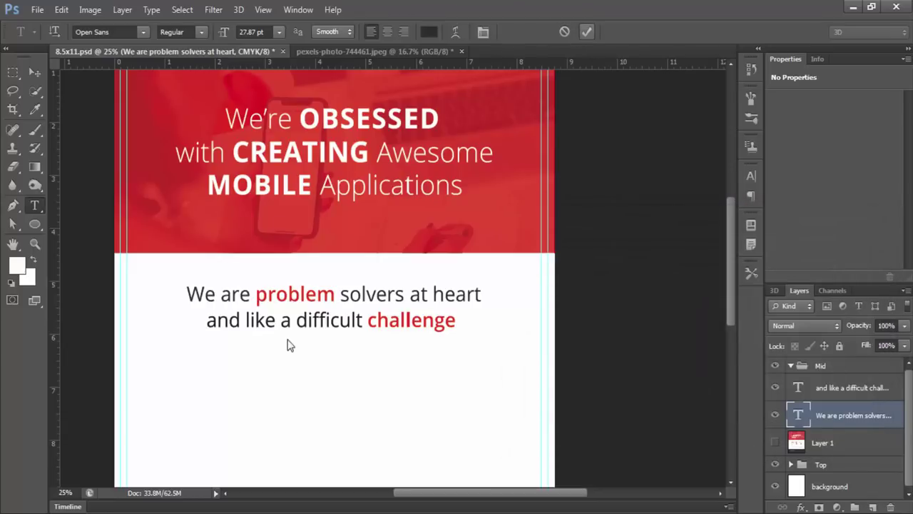
Color the second line's plain words dark gray #2b2b2b.
click(289, 328)
text(t)
drag(364, 321, 256, 321)
drag(368, 321, 130, 318)
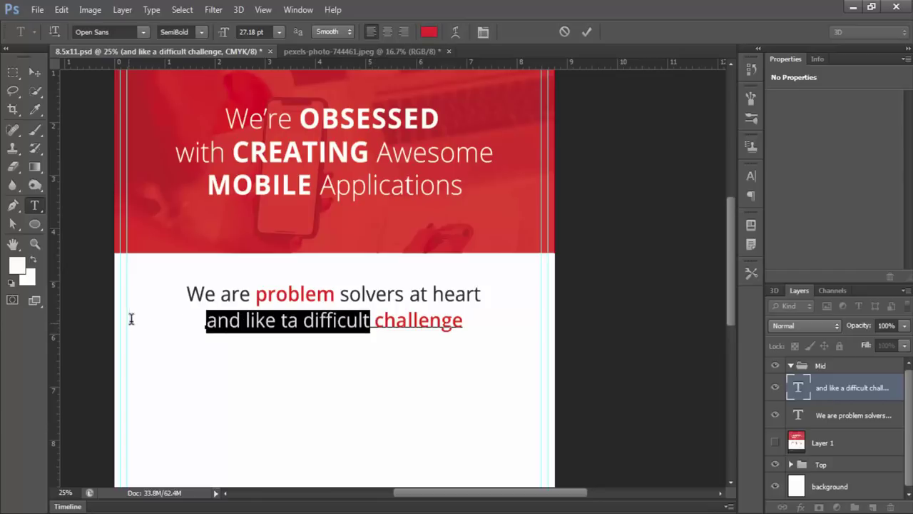
click(428, 32)
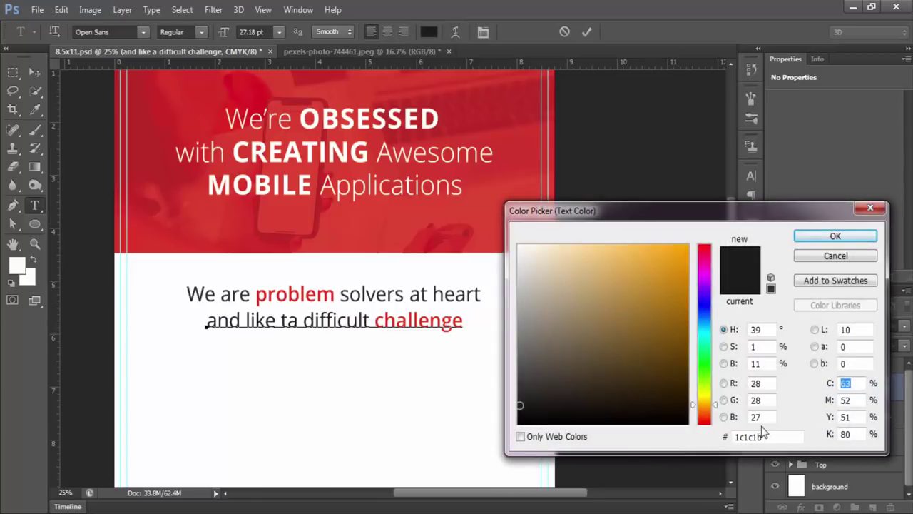
text(2b2b2b)
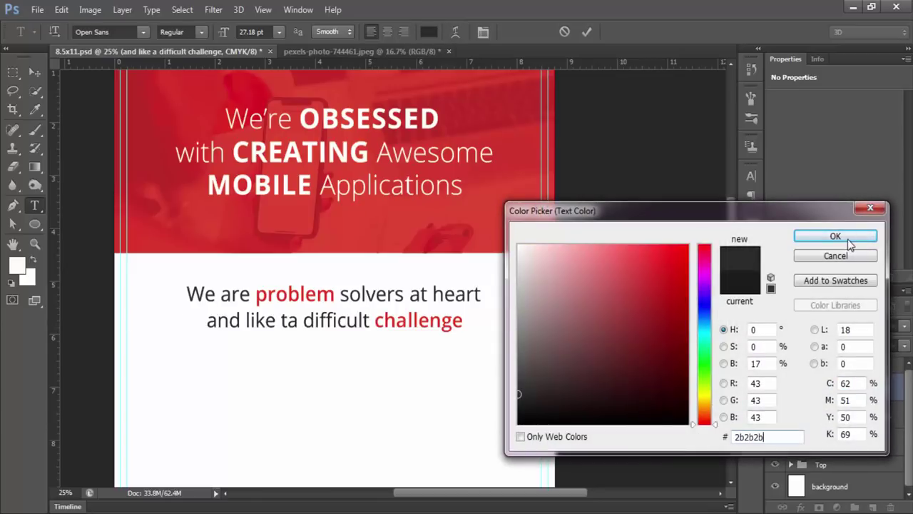
click(847, 241)
click(585, 32)
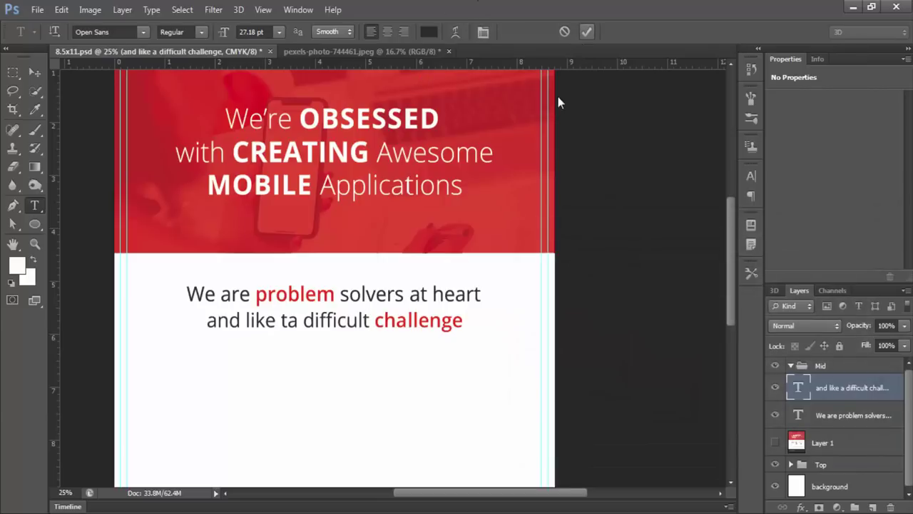
Load the flaticon.com home page in a new Chrome tab.
scroll(699, 288, down, 1)
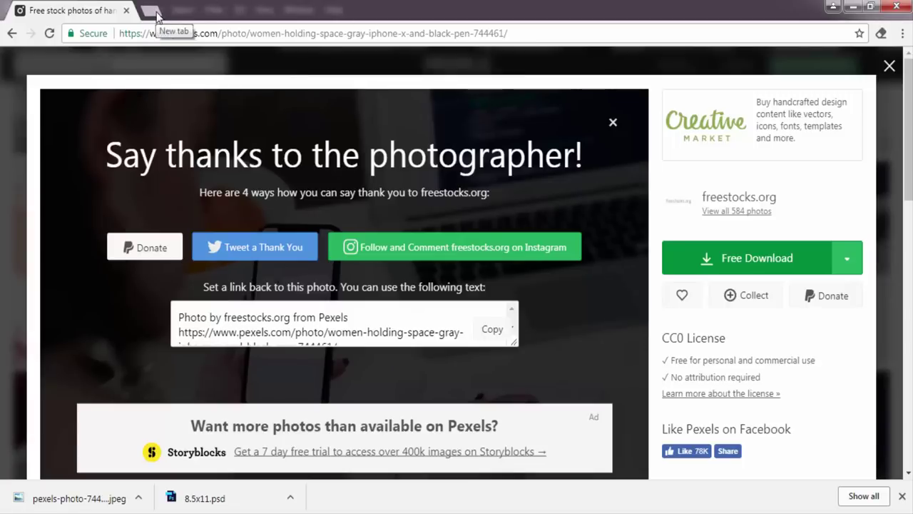
click(161, 14)
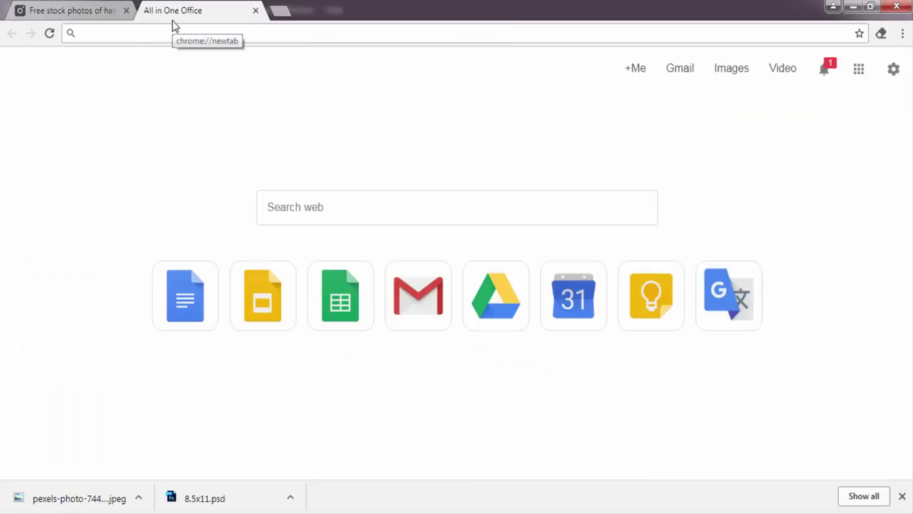
text(fla)
key(BackSpace)
key(BackSpace)
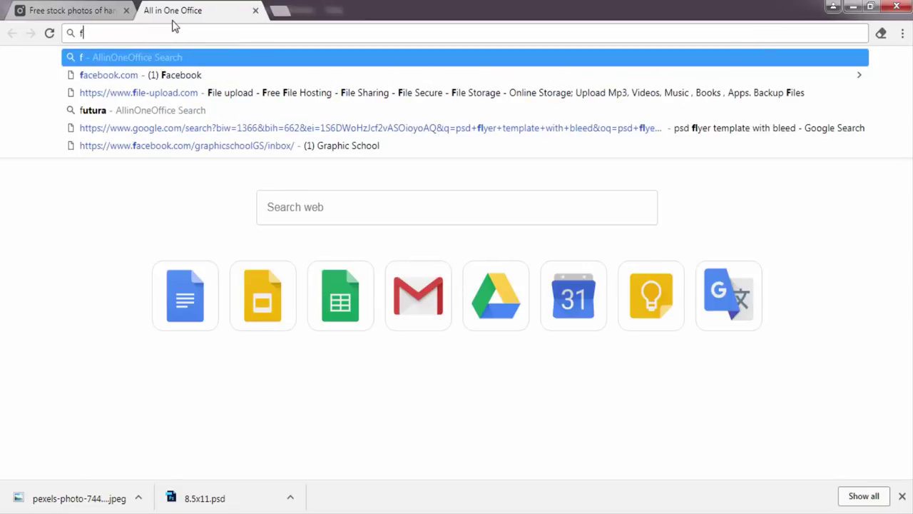
text(lat)
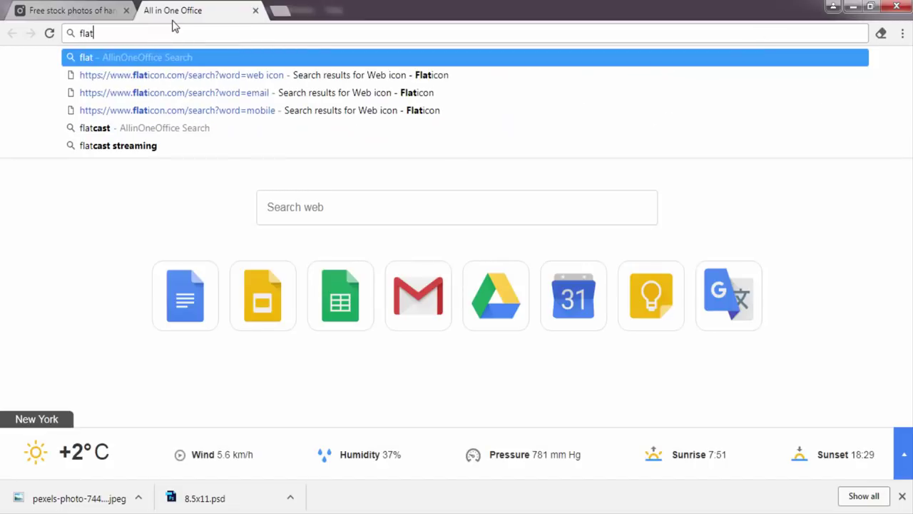
key(Down)
key(BackSpace)
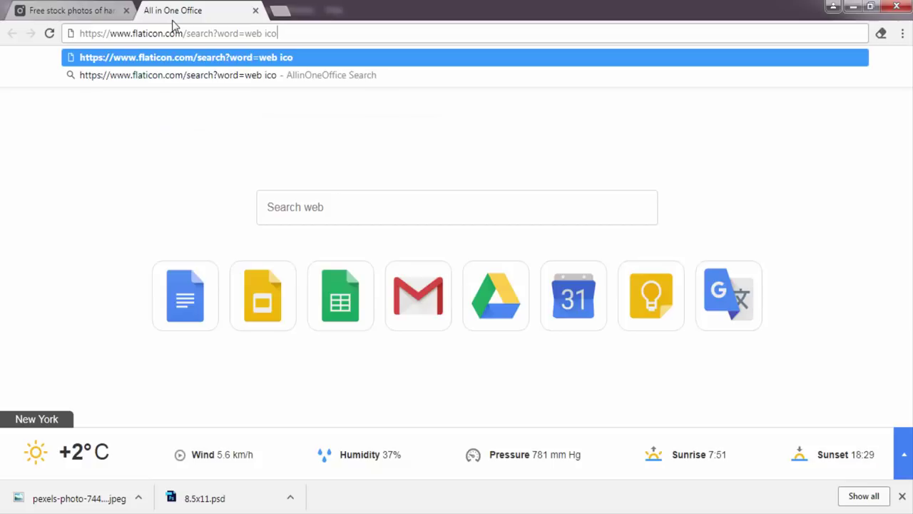
key(BackSpace)
key(BackSpace)
key(BackSpace)
key(BackSpace)
key(BackSpace)
key(BackSpace)
key(Return)
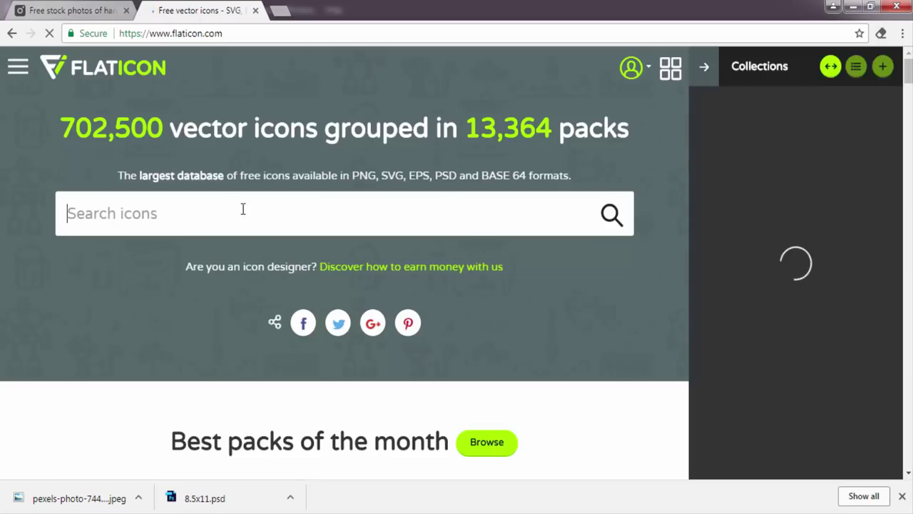
Replace the globe and phone icons with the black laptop, then search 'chart'.
text(lato)
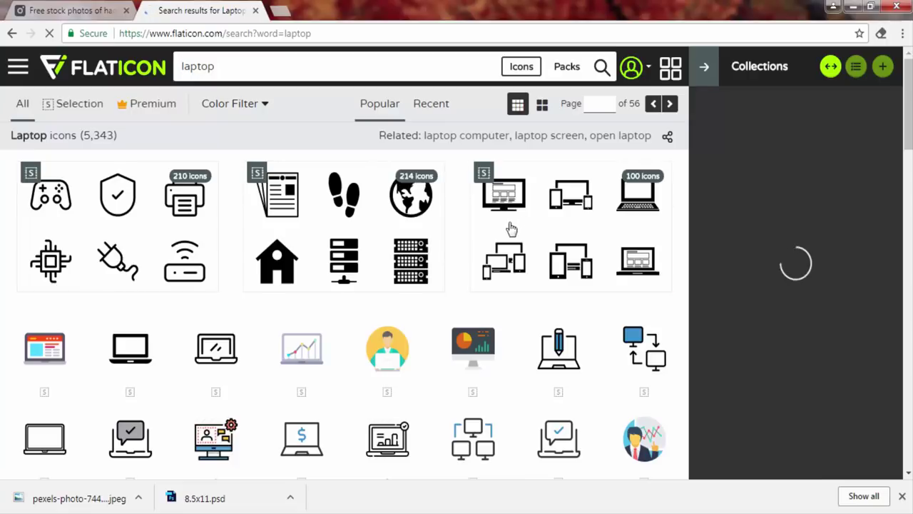
scroll(511, 228, down, 1)
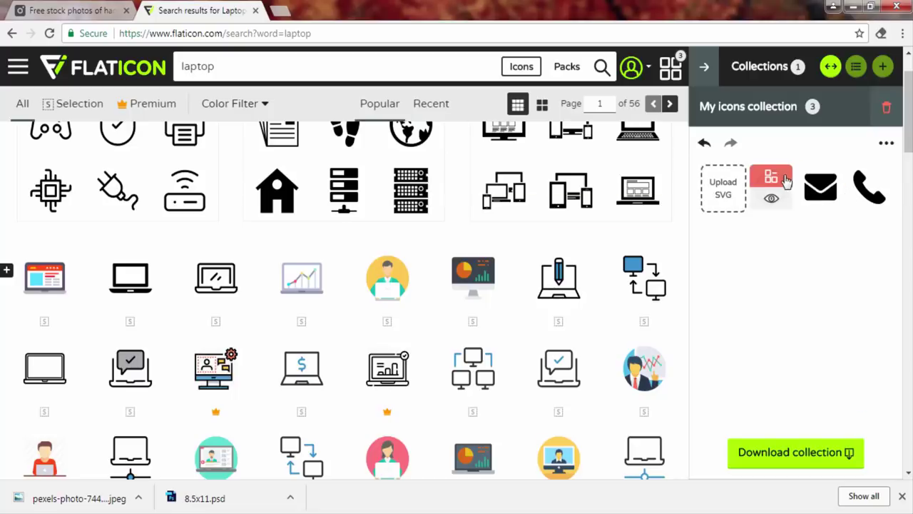
click(774, 178)
click(819, 178)
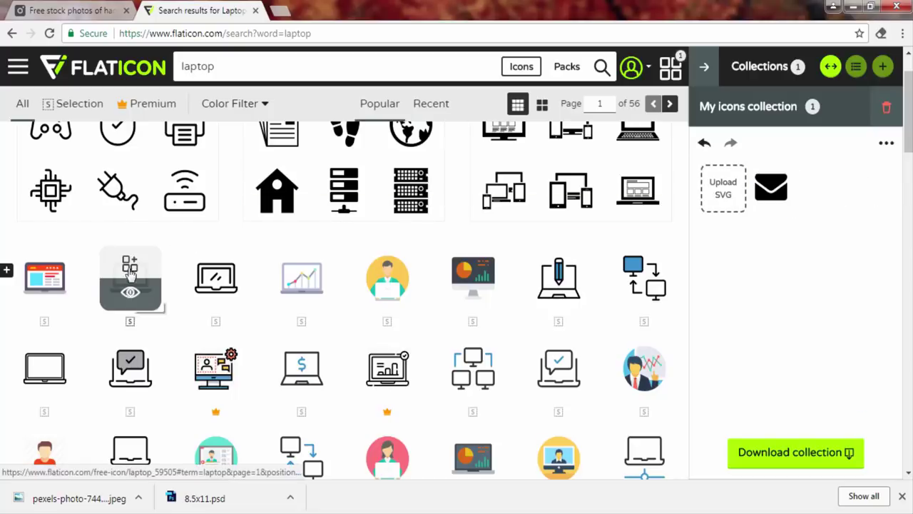
click(130, 275)
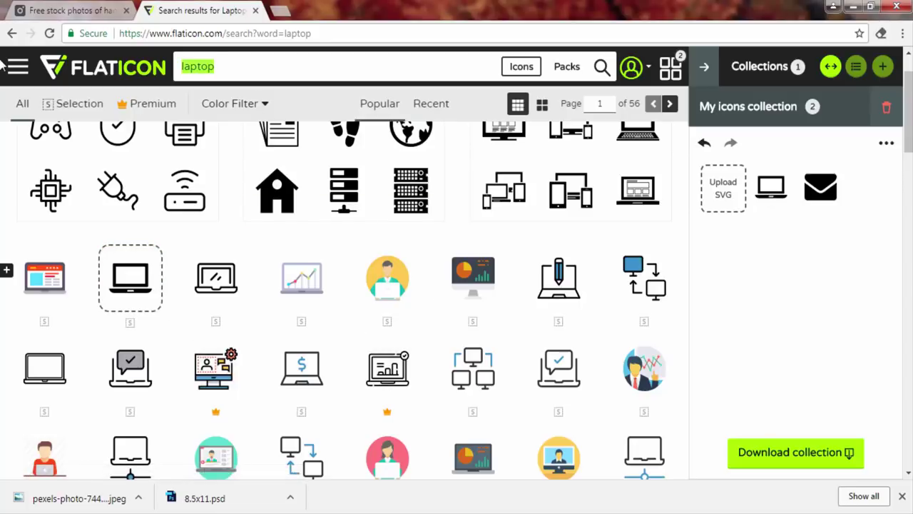
text(chart)
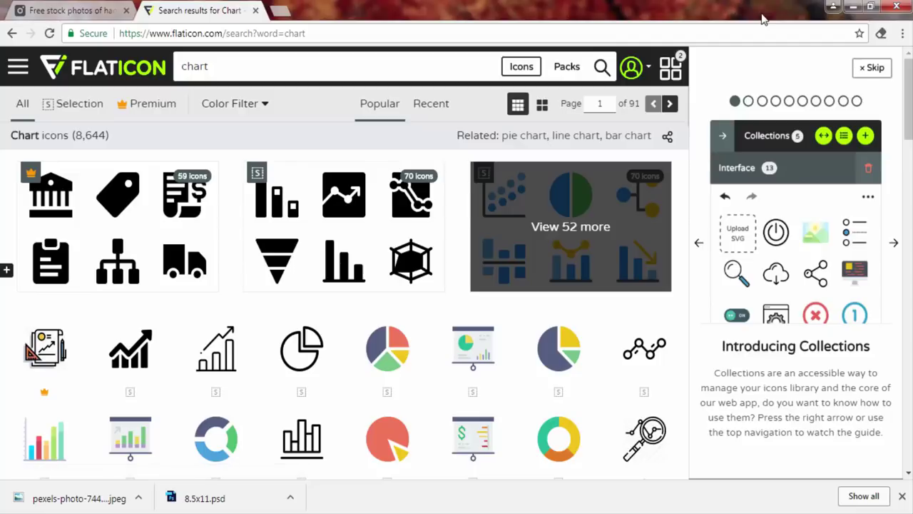
Find the bar chart icon in the results and add it to the collection.
scroll(428, 189, down, 2)
scroll(485, 229, down, 2)
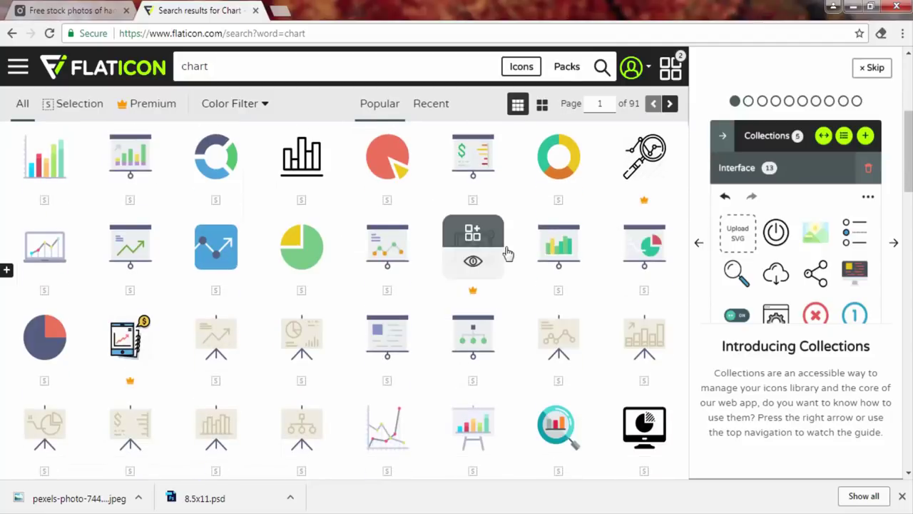
scroll(510, 254, down, 3)
scroll(503, 258, down, 3)
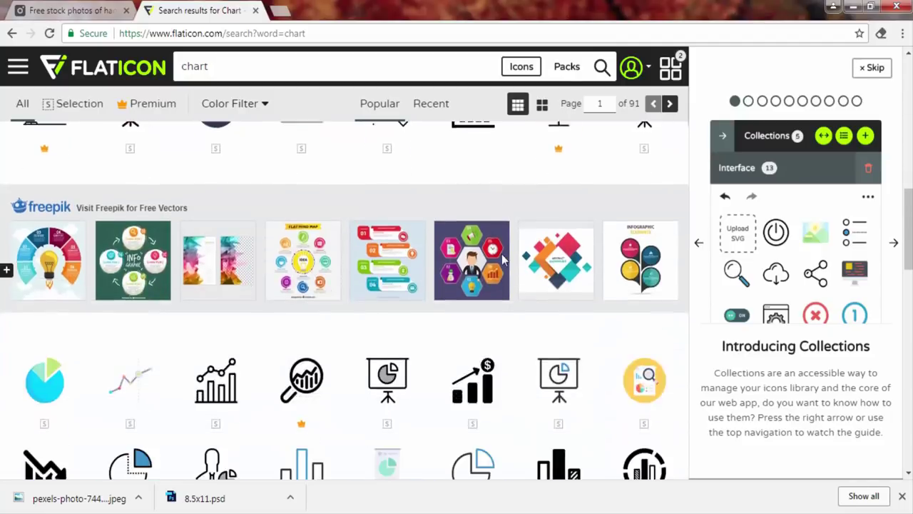
scroll(413, 359, down, 2)
scroll(415, 359, down, 2)
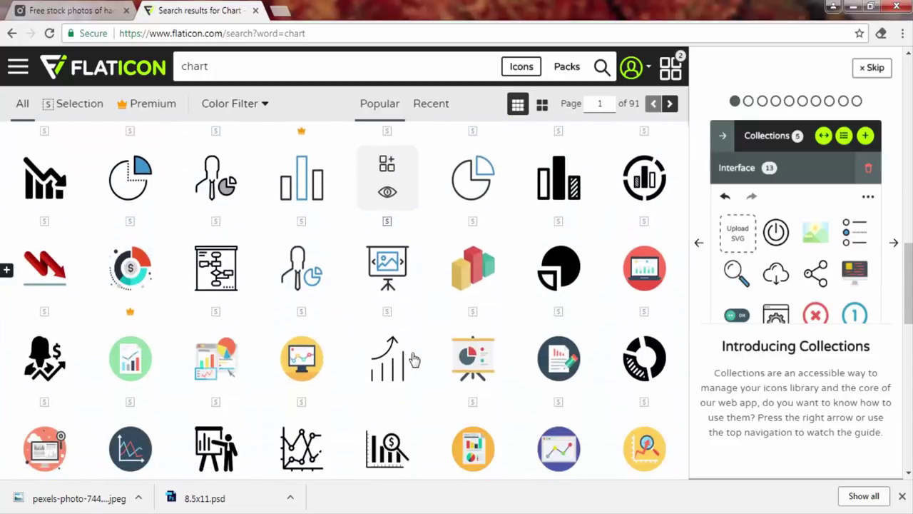
scroll(413, 361, down, 2)
scroll(413, 361, down, 2)
scroll(414, 376, up, 5)
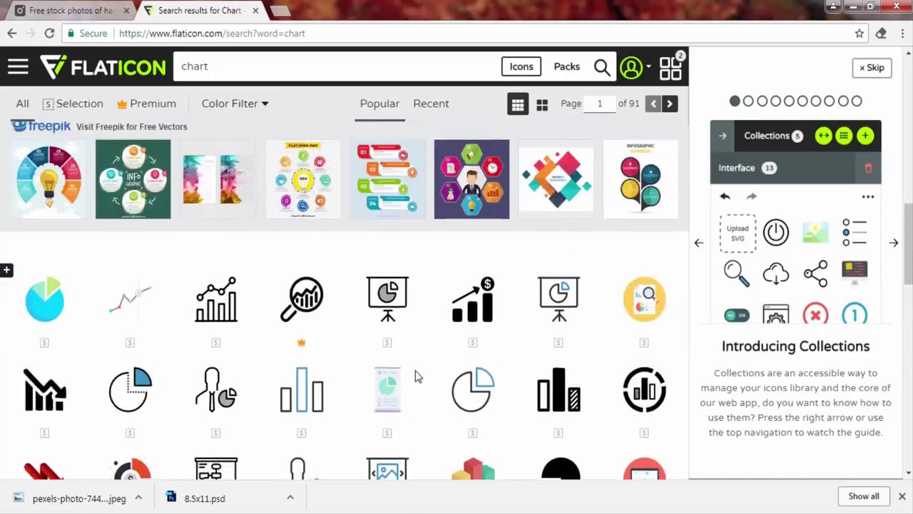
scroll(414, 377, up, 5)
scroll(414, 377, up, 5)
scroll(403, 379, down, 2)
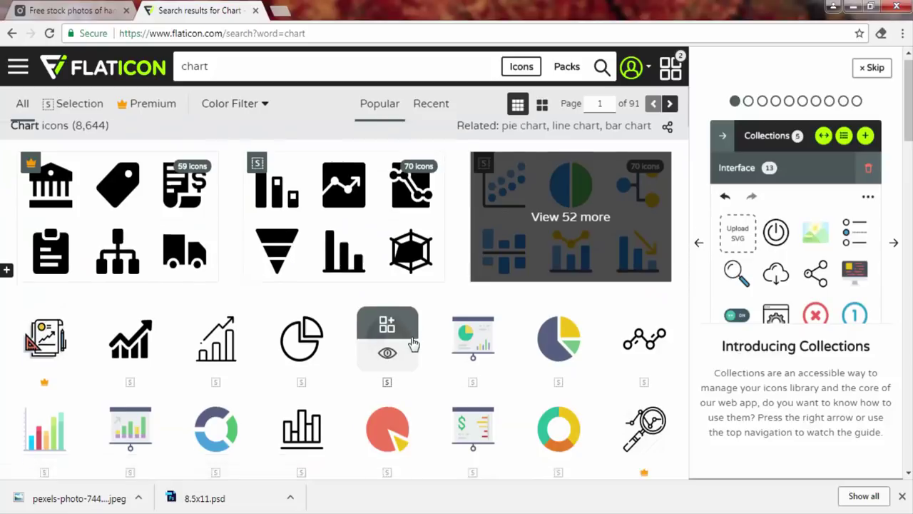
click(301, 287)
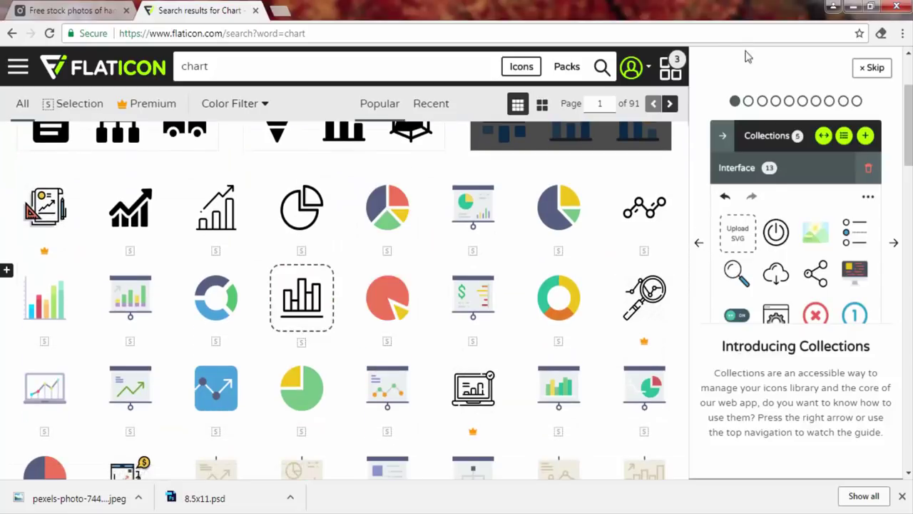
Download the three-icon collection in PSD format as my-icons-collection.zip.
click(680, 67)
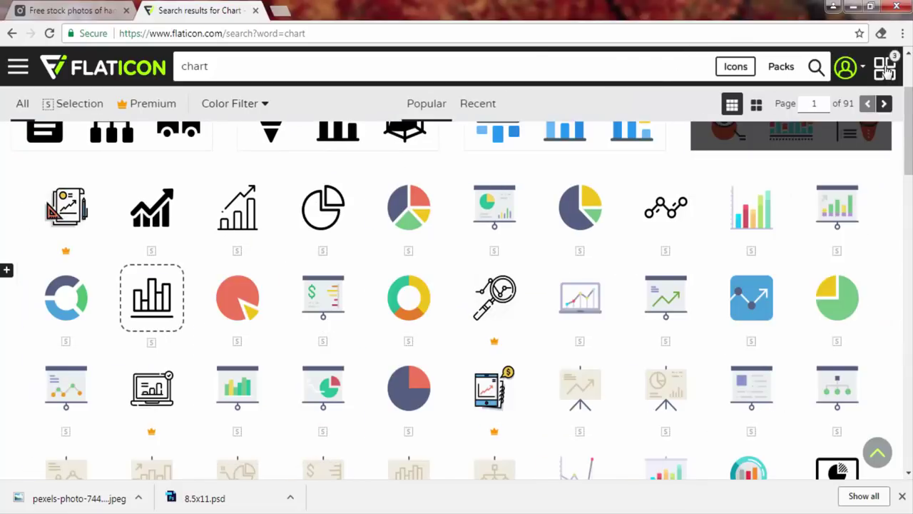
click(886, 70)
click(872, 67)
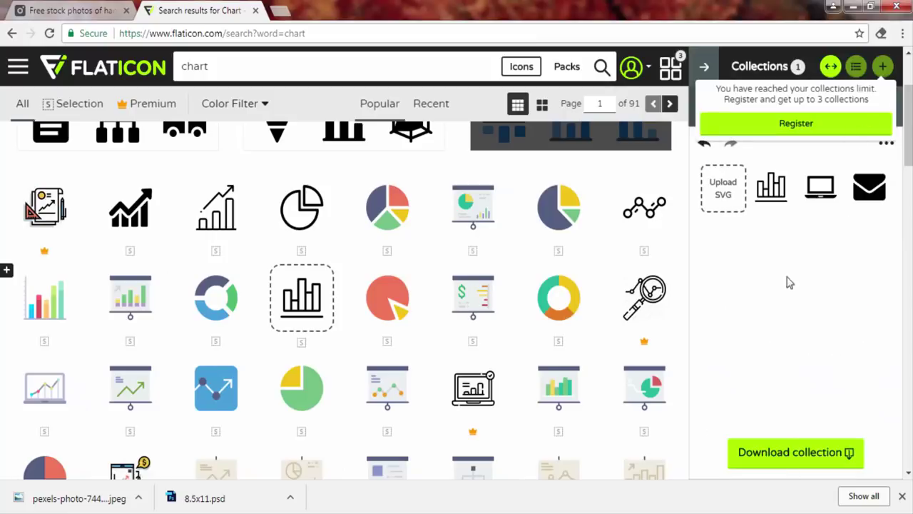
click(782, 457)
scroll(697, 433, down, 2)
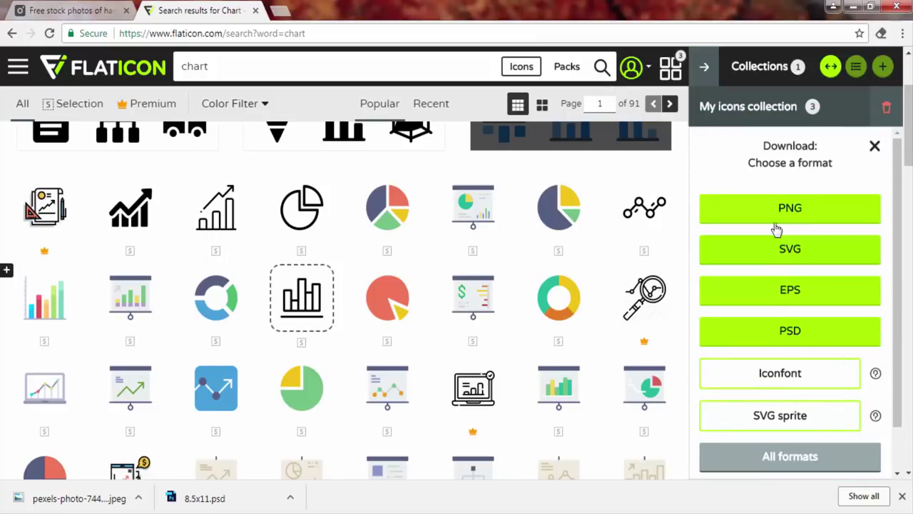
click(778, 339)
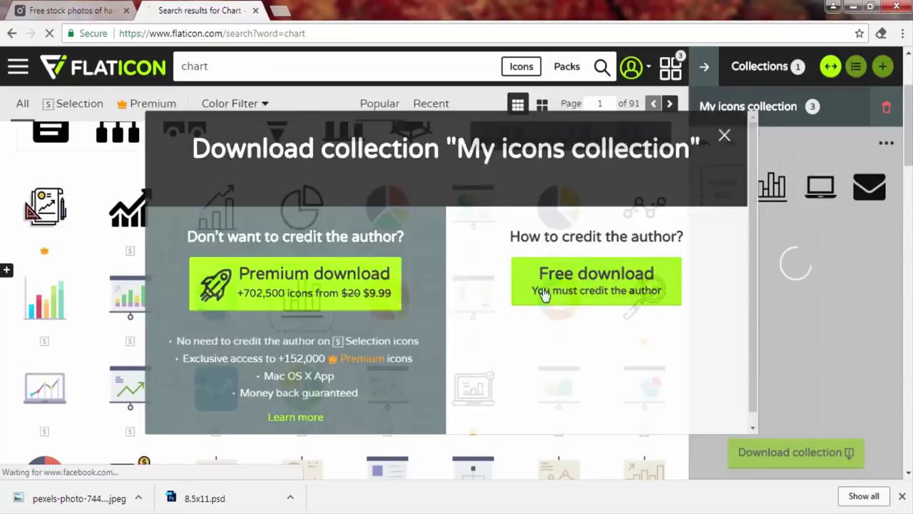
click(544, 295)
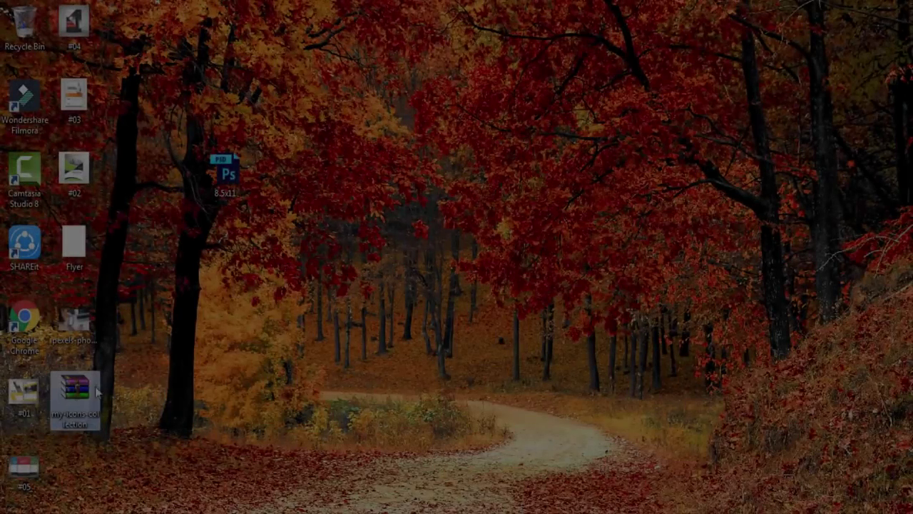
Extract my-icons-collection.zip on the desktop and open its psd folder.
right_click(71, 387)
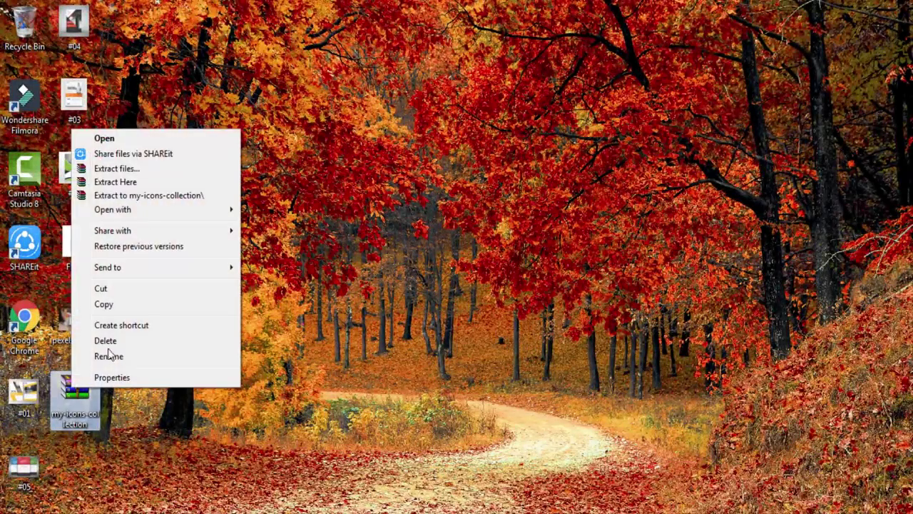
click(129, 182)
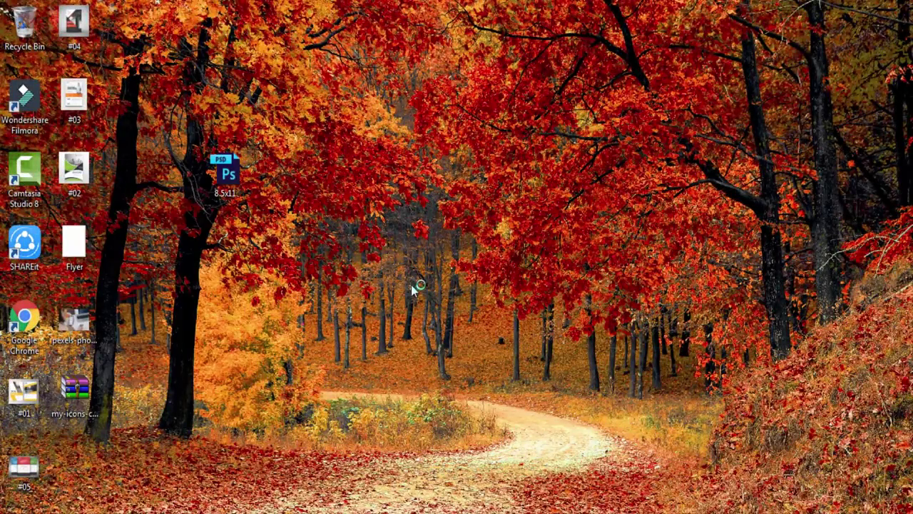
click(486, 422)
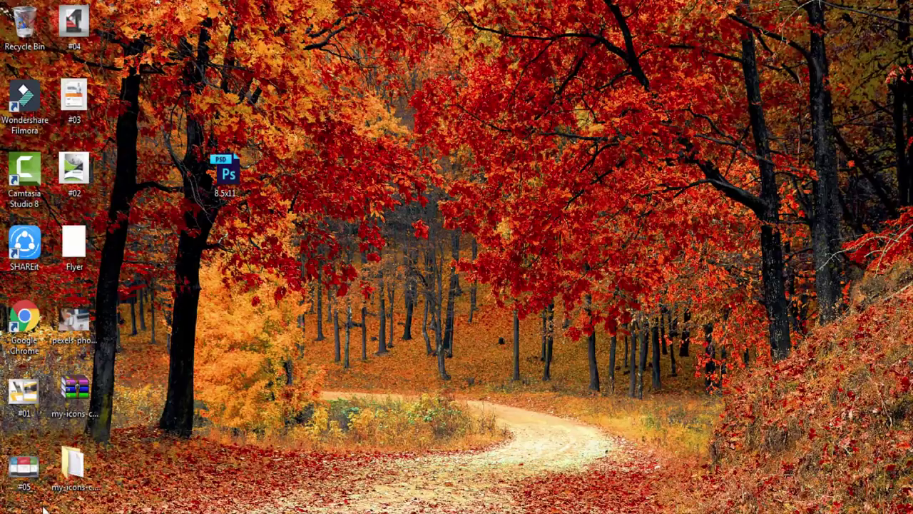
double_click(72, 464)
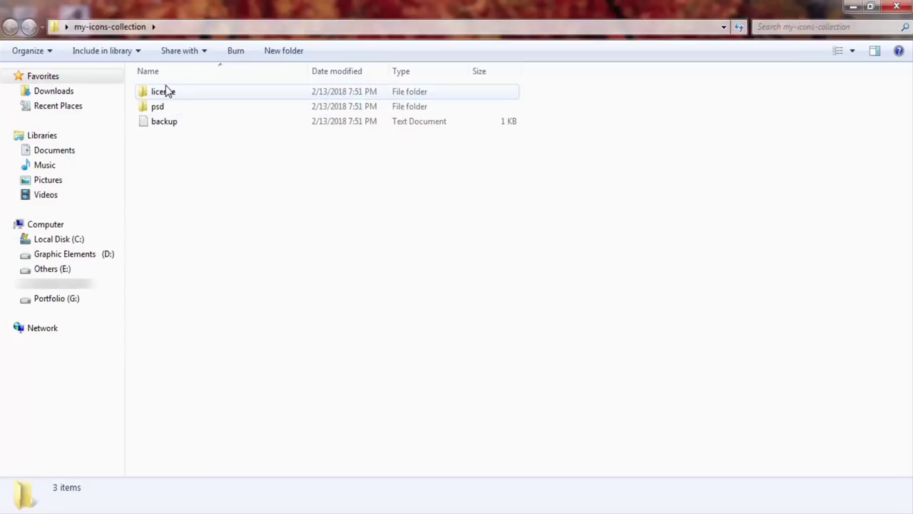
double_click(164, 108)
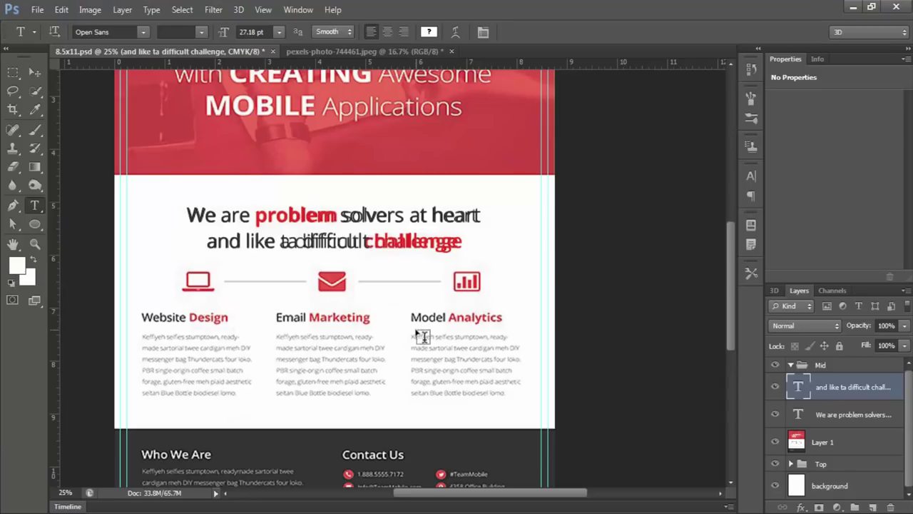
key(ctrl+o)
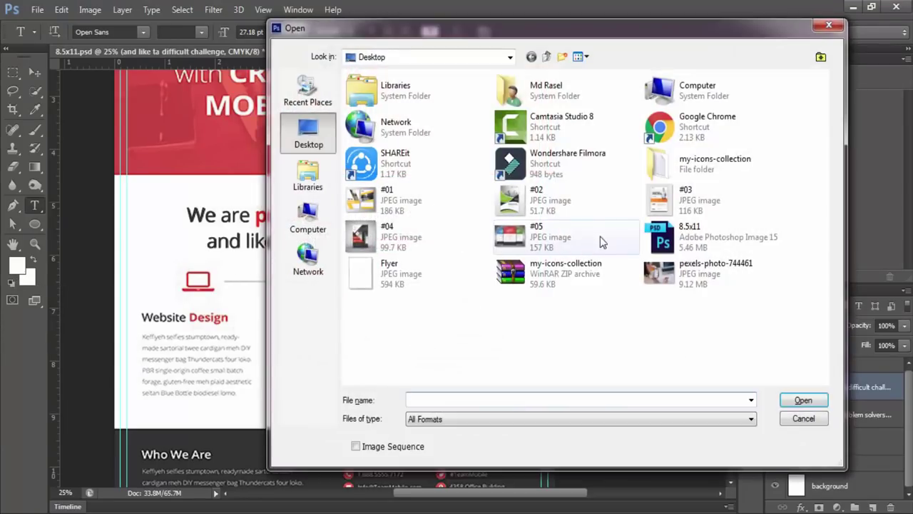
Open the three icon PSDs from my-icons-collection/psd with layers kept editable.
double_click(708, 179)
double_click(353, 106)
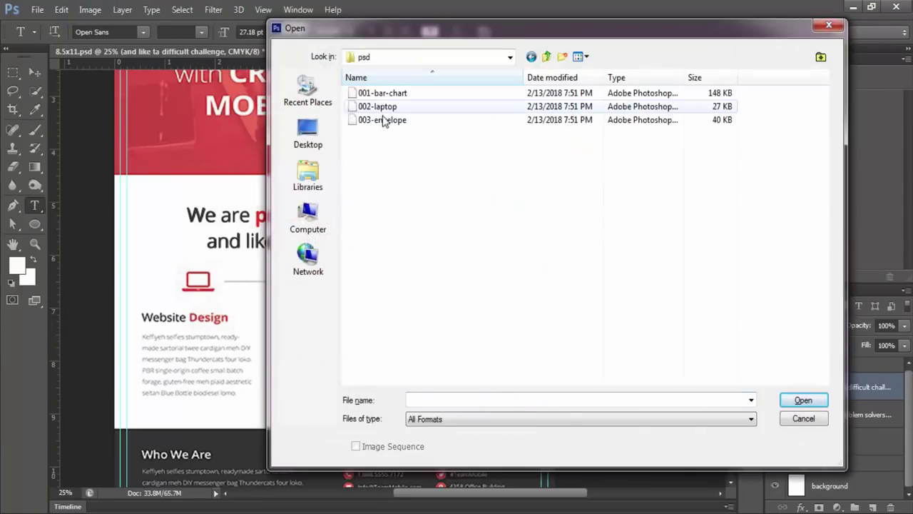
drag(381, 123, 372, 36)
click(792, 401)
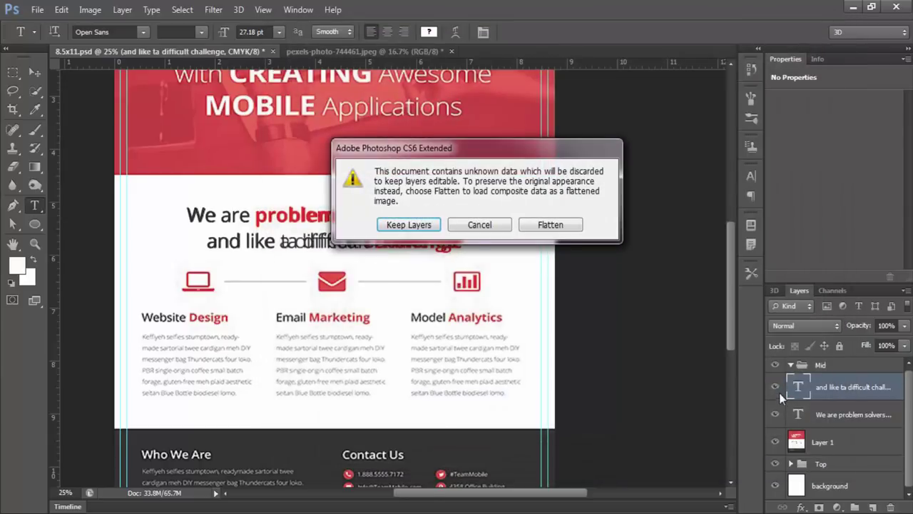
click(409, 225)
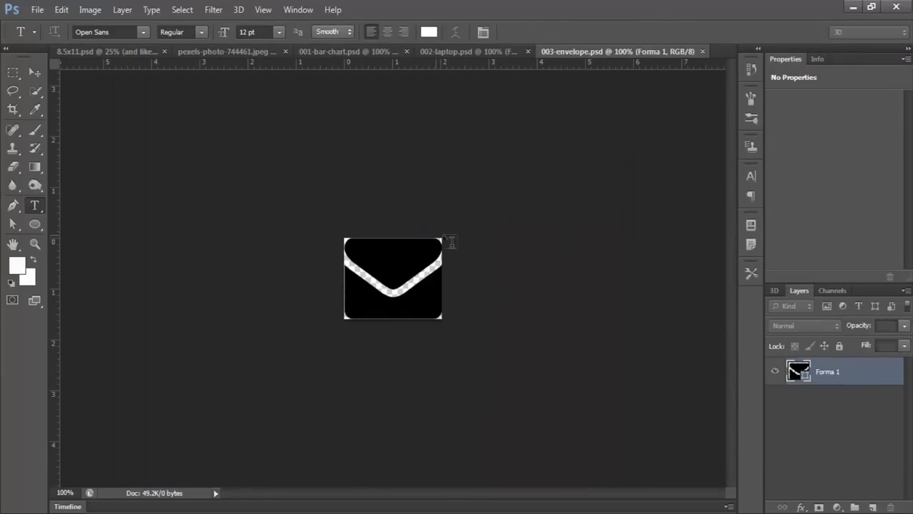
Copy the laptop shape from 002-laptop into the 8.5x11 flyer, grouped as Icon.
key(v)
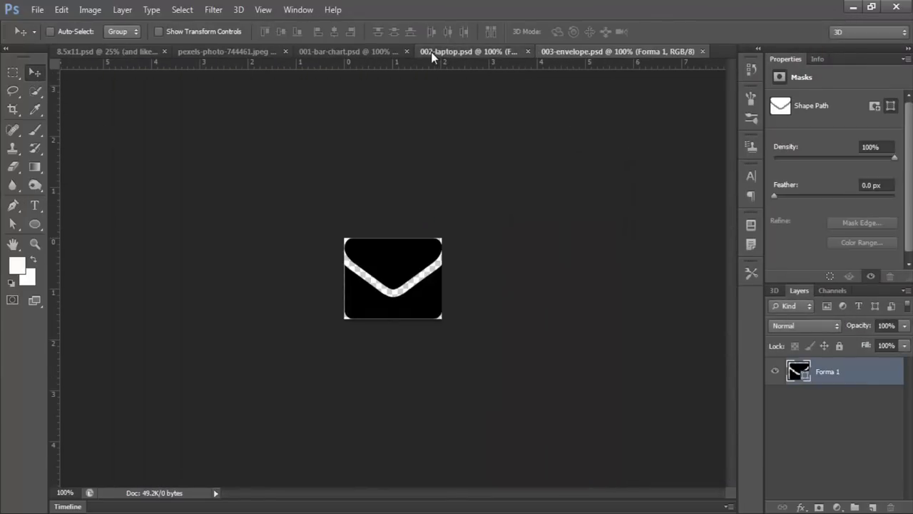
click(431, 51)
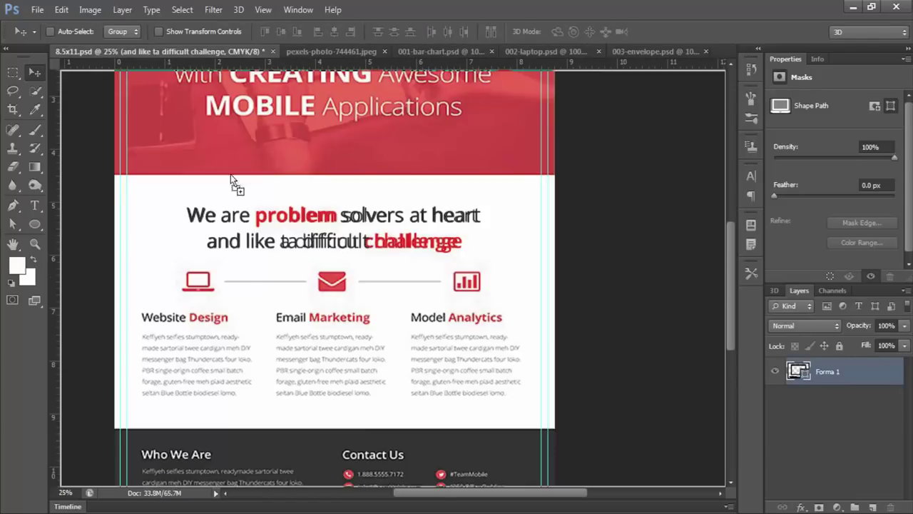
drag(115, 53, 275, 316)
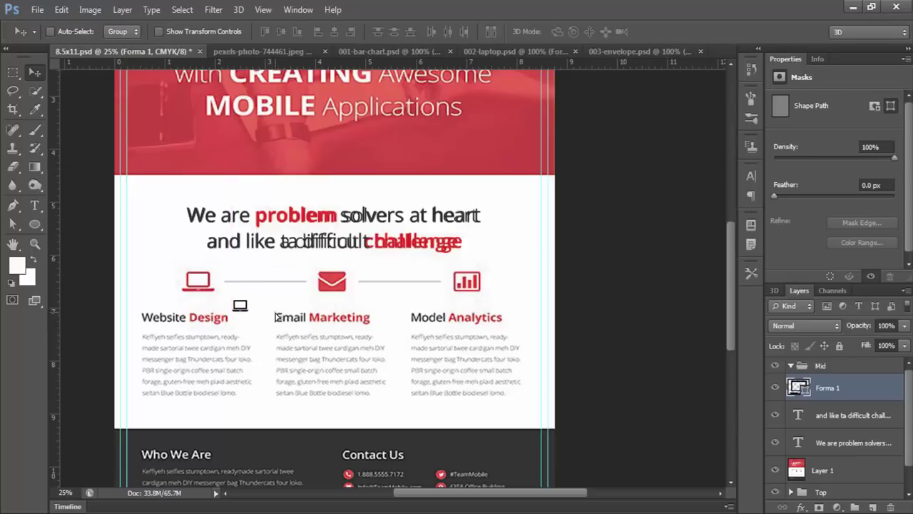
key(ctrl+t)
key(Return)
key(ctrl+g)
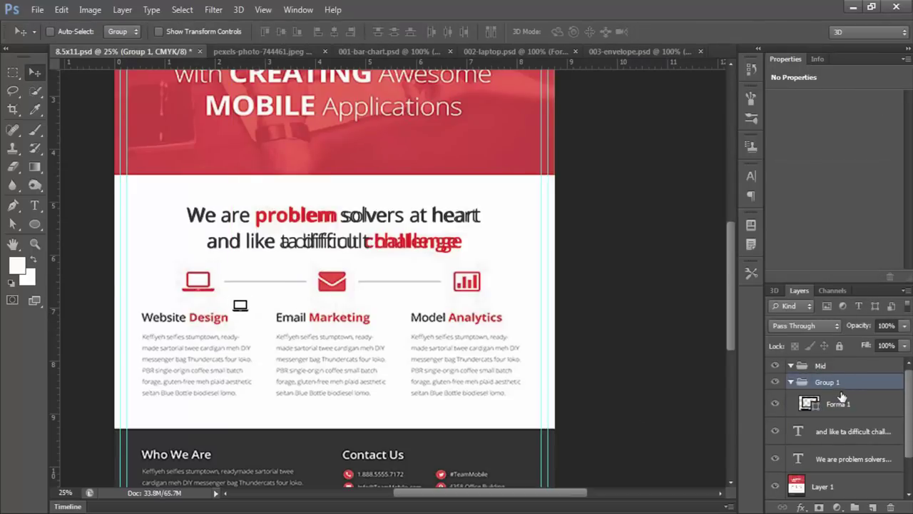
double_click(829, 383)
text(Icon)
key(Return)
Resize the black Forma 1 laptop icon and place it over the red laptop icon.
click(837, 407)
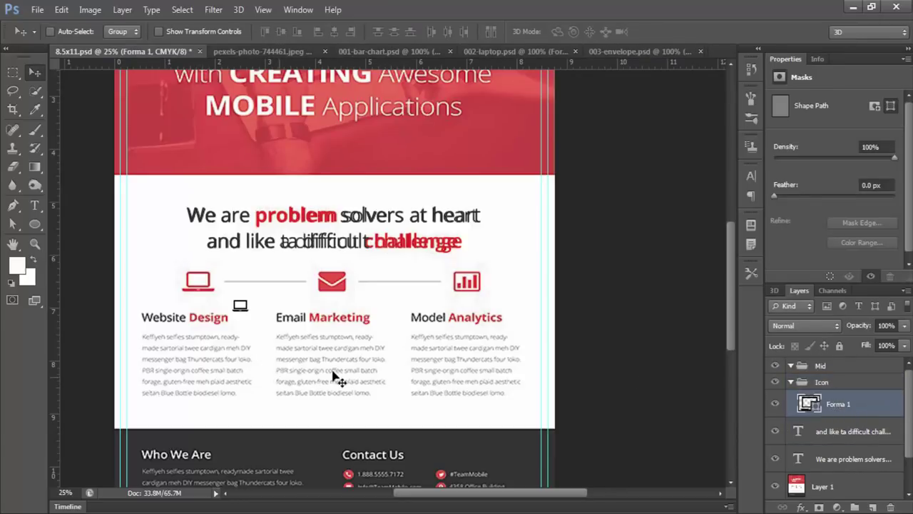
key(ctrl+t)
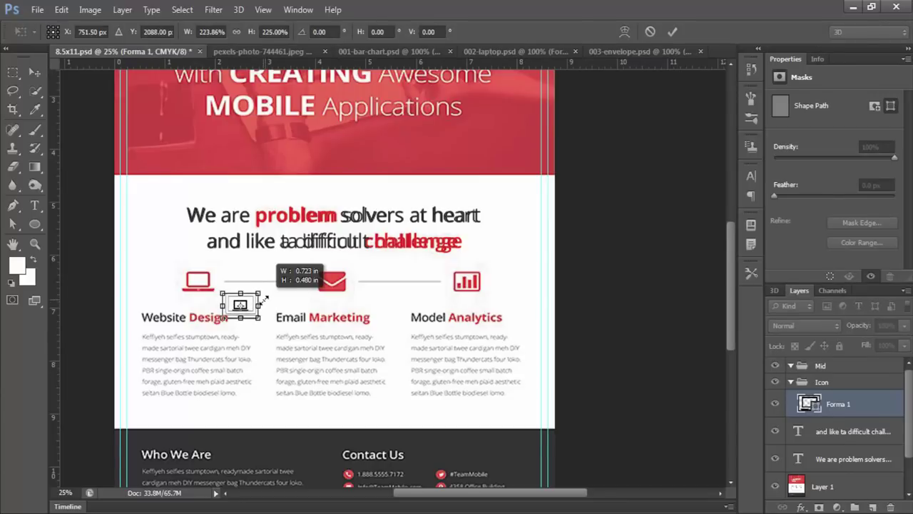
drag(265, 298, 204, 265)
key(Return)
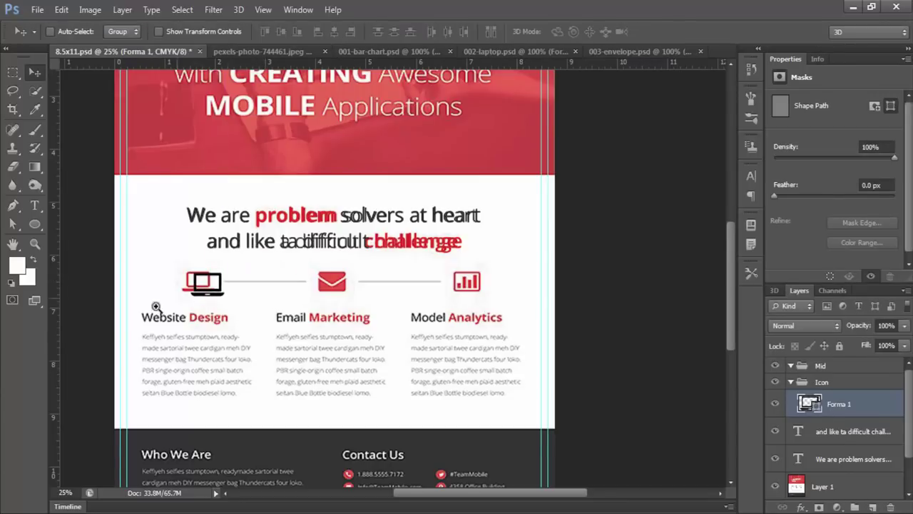
alt+scroll(160, 306, up, 6)
key(ctrl+t)
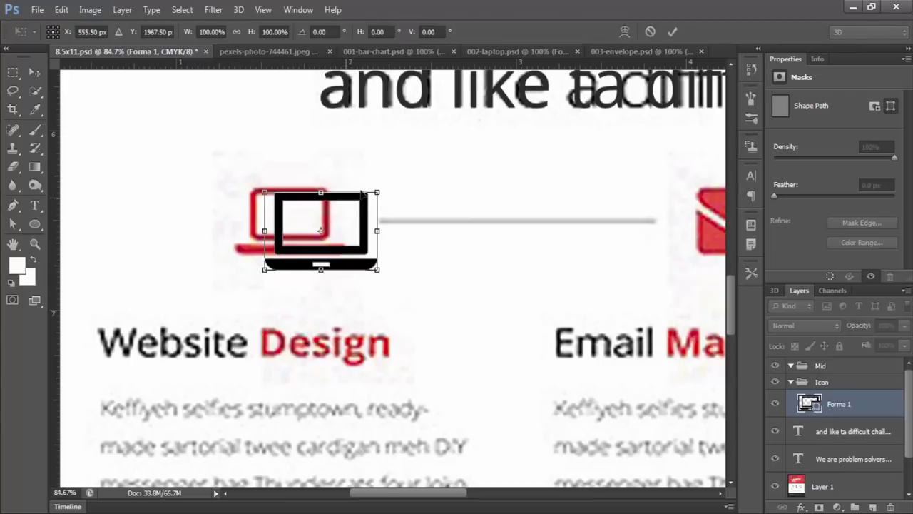
drag(382, 188, 367, 192)
key(Return)
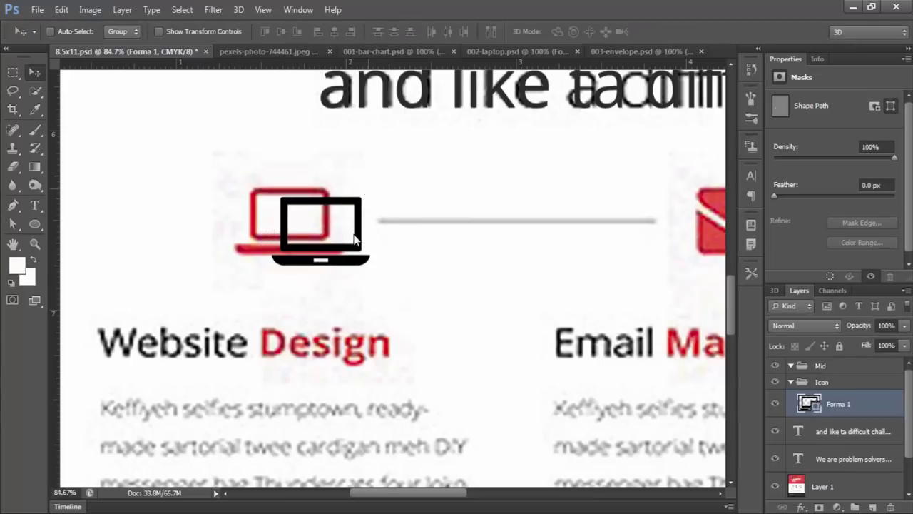
drag(342, 237, 325, 227)
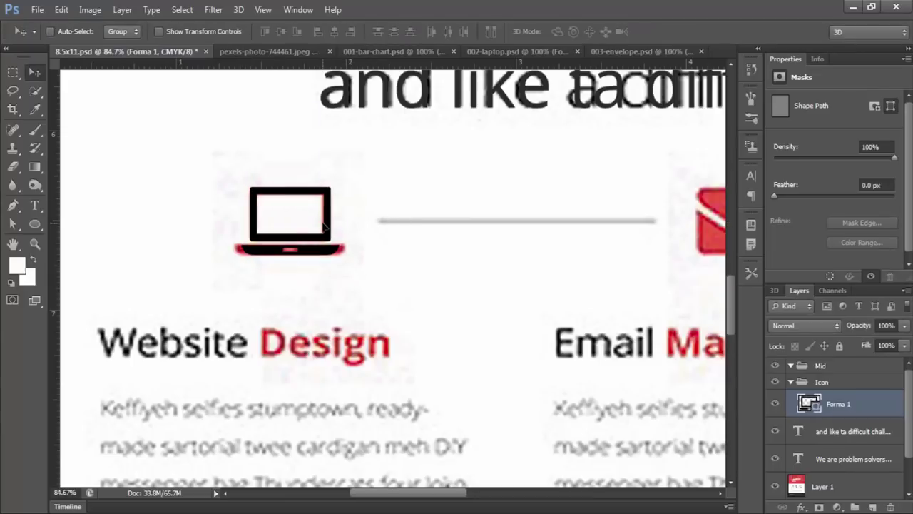
Close 002-laptop and bring the envelope icon into the flyer, then close 003-envelope.
key(ctrl+minus)
key(ctrl+minus)
key(ctrl+minus)
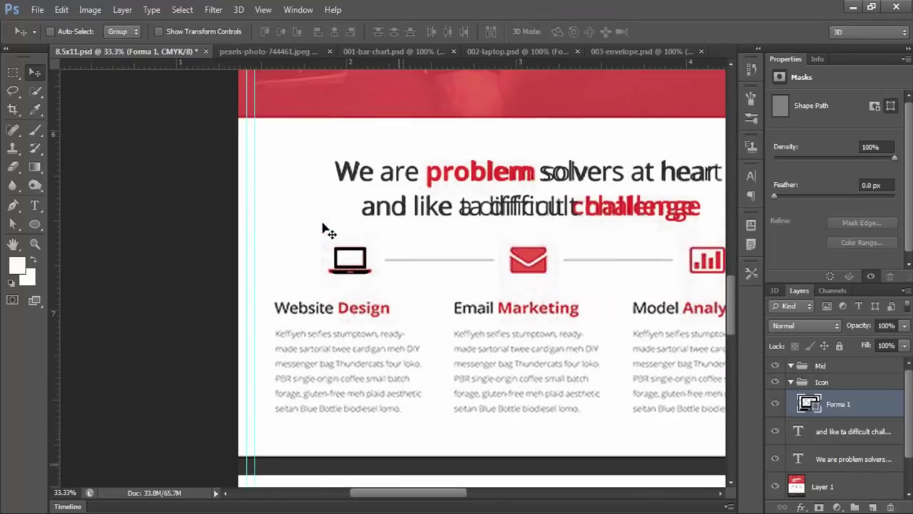
click(519, 51)
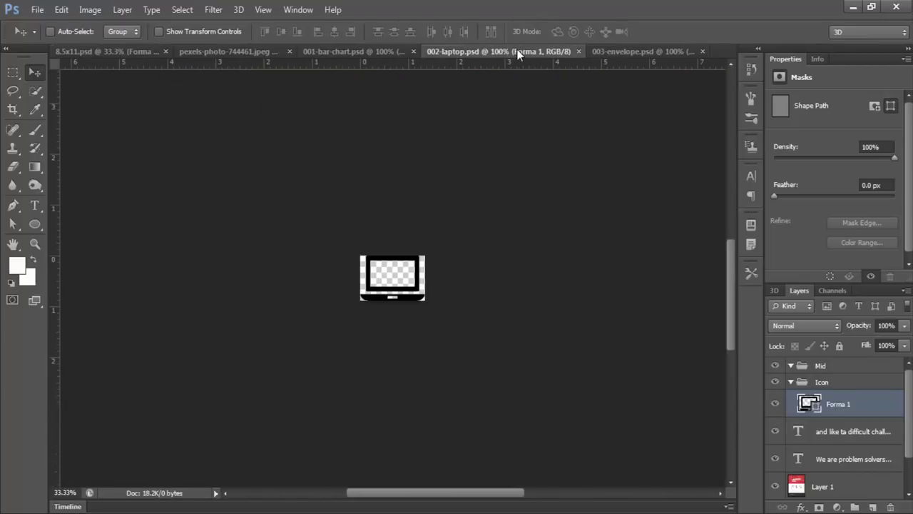
key(ctrl+w)
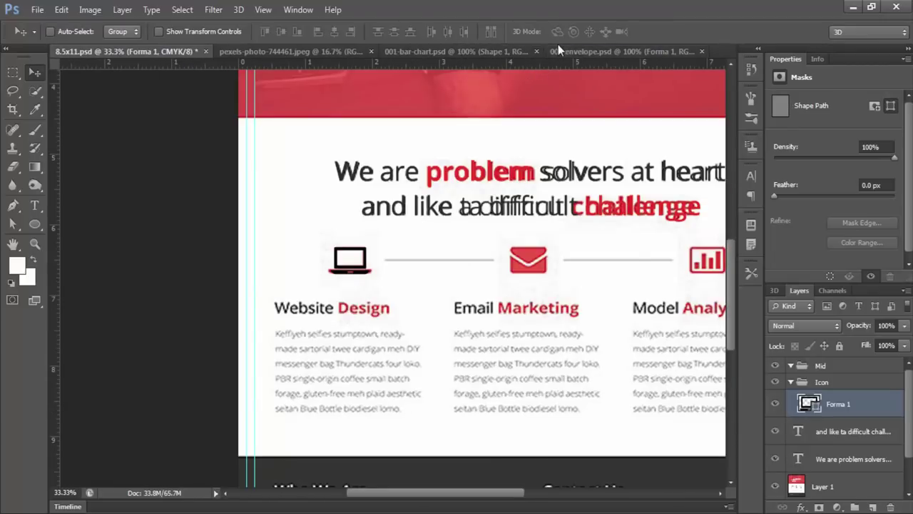
click(567, 50)
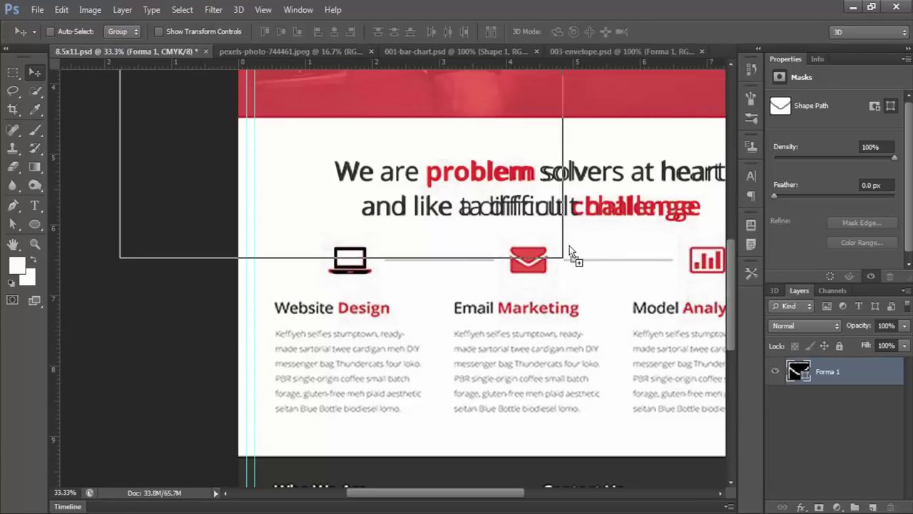
mouse_move(283, 169)
mouse_down()
mouse_move(607, 271)
mouse_move(493, 277)
mouse_up()
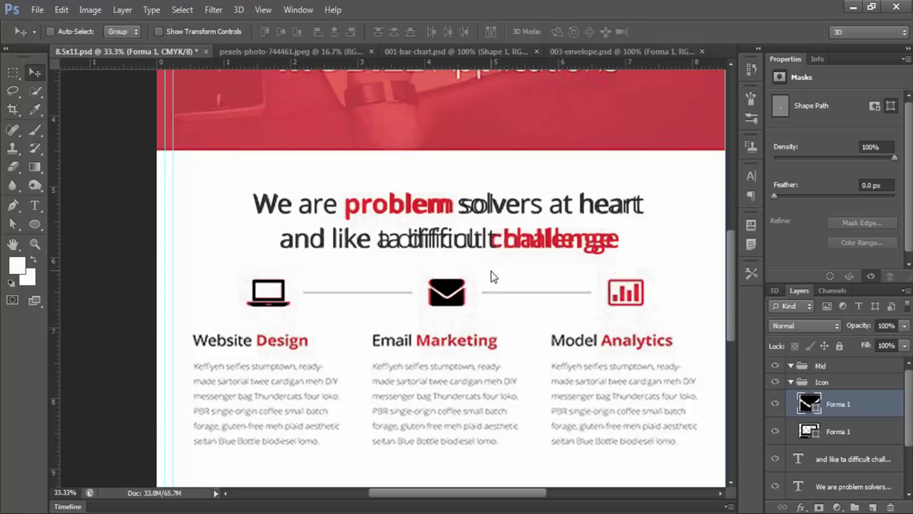
click(576, 50)
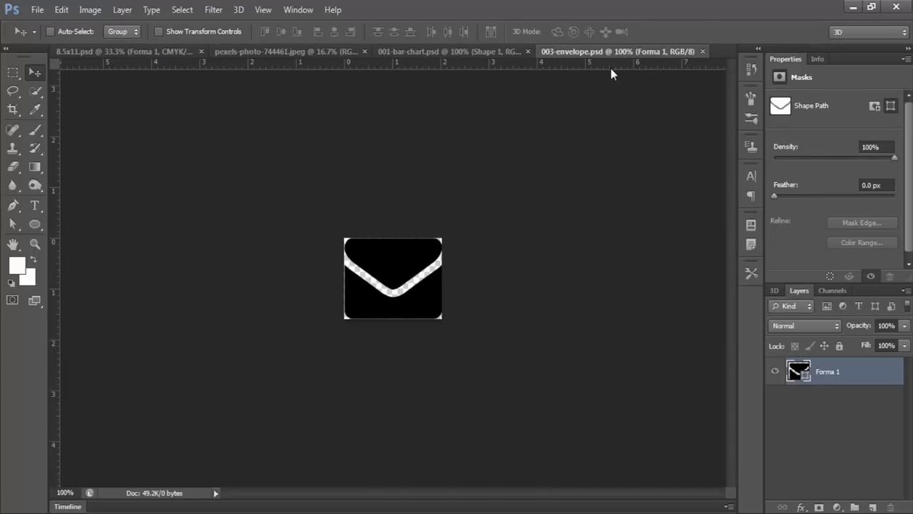
key(ctrl+w)
Remove the stray bar-chart shape from the flyer and zoom in on the chart icon area.
click(501, 56)
mouse_move(431, 306)
mouse_down()
mouse_move(124, 77)
mouse_move(129, 53)
mouse_move(603, 357)
mouse_move(605, 455)
mouse_move(529, 334)
mouse_up()
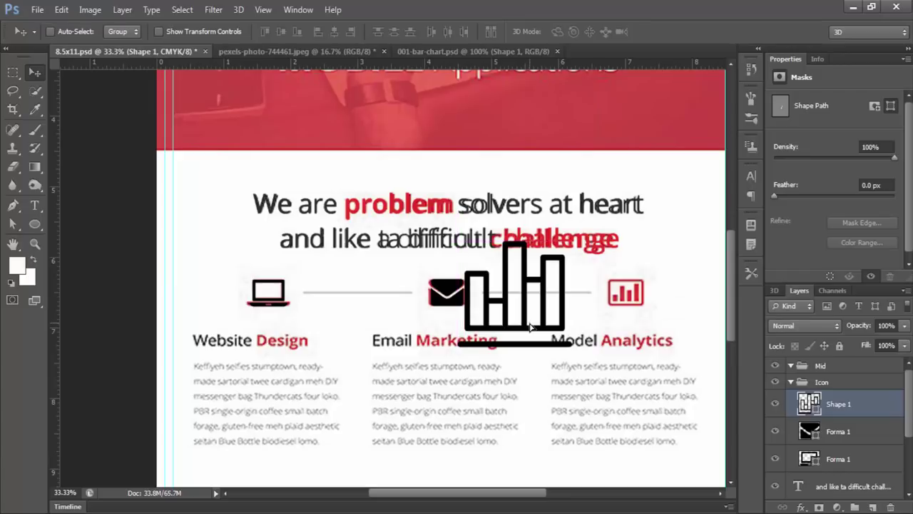
key(Delete)
drag(671, 291, 443, 279)
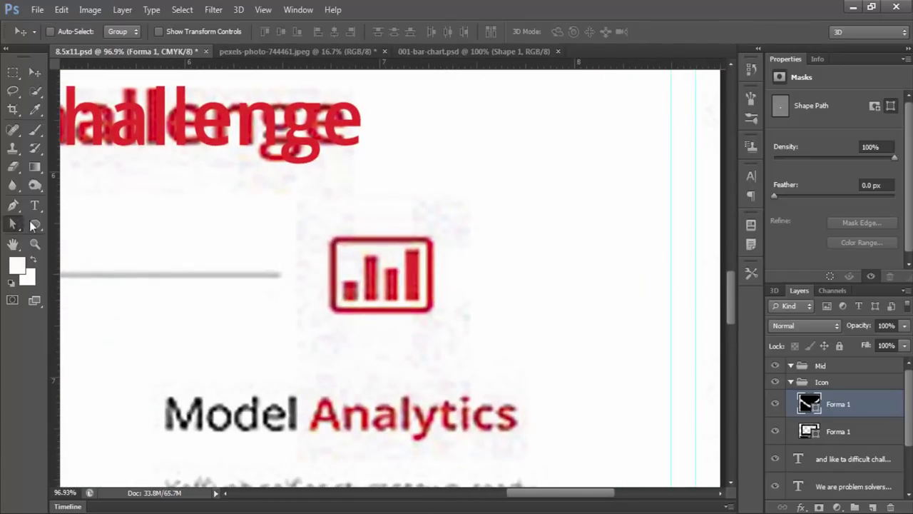
Draw a rounded rectangle frame over the chart icon.
click(13, 223)
click(86, 224)
click(44, 225)
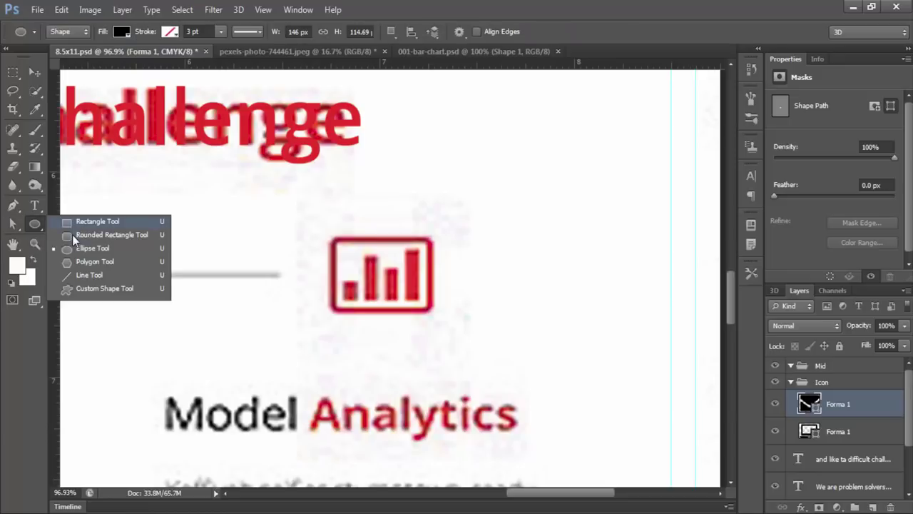
click(74, 236)
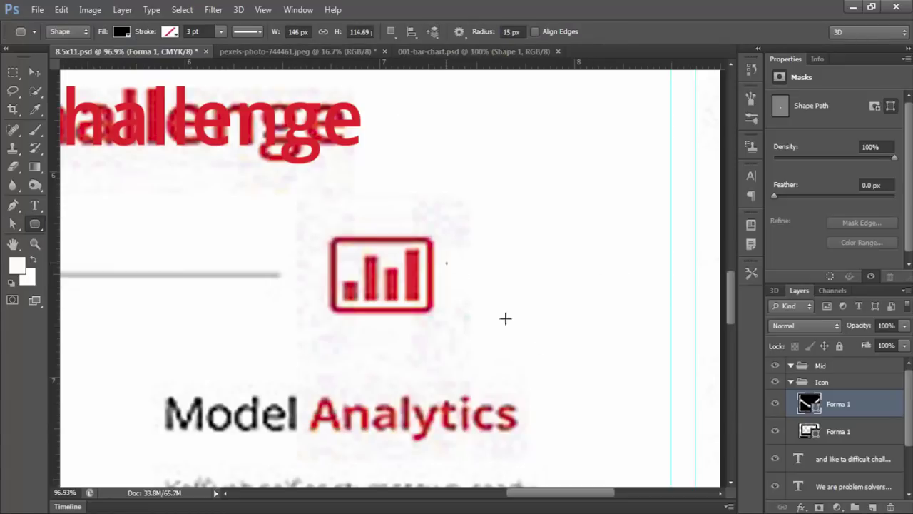
drag(504, 312, 563, 362)
key(ctrl+z)
drag(330, 235, 433, 312)
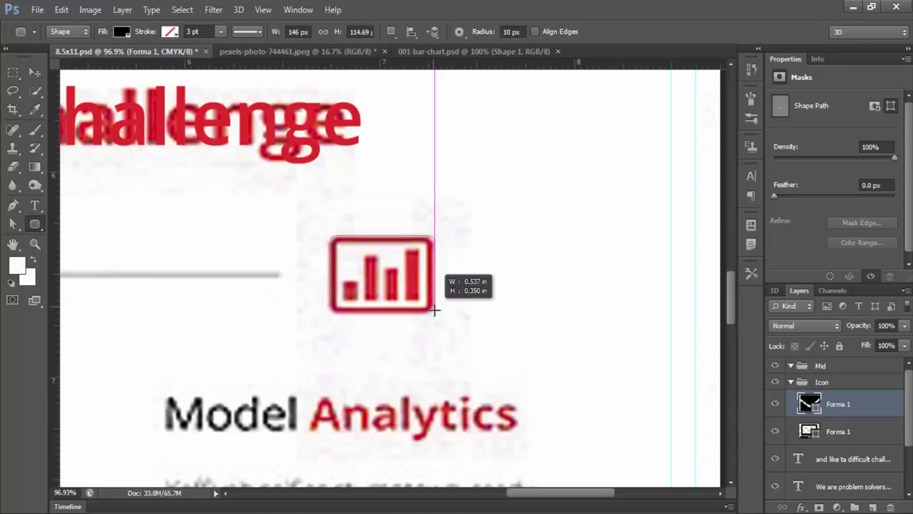
drag(433, 312, 433, 312)
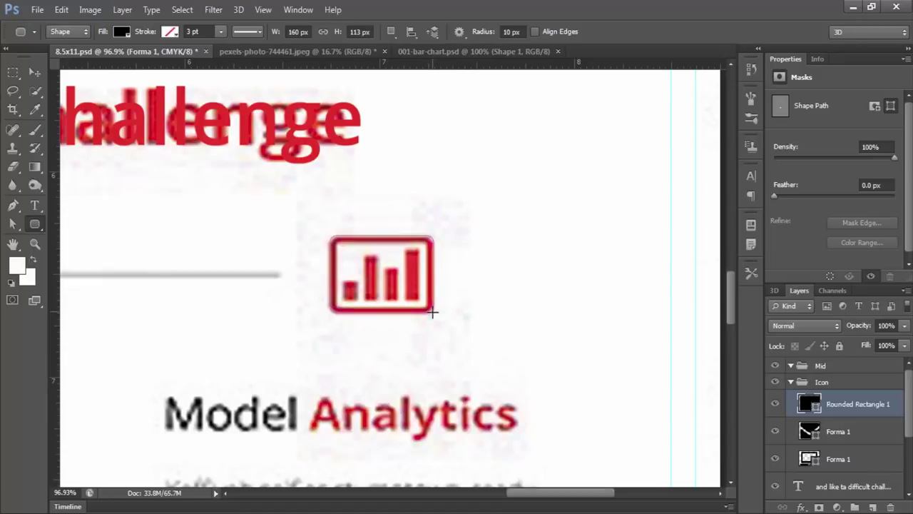
Give the rounded rectangle no fill and a 2 pt stroke in the flyer's red.
click(122, 33)
click(63, 59)
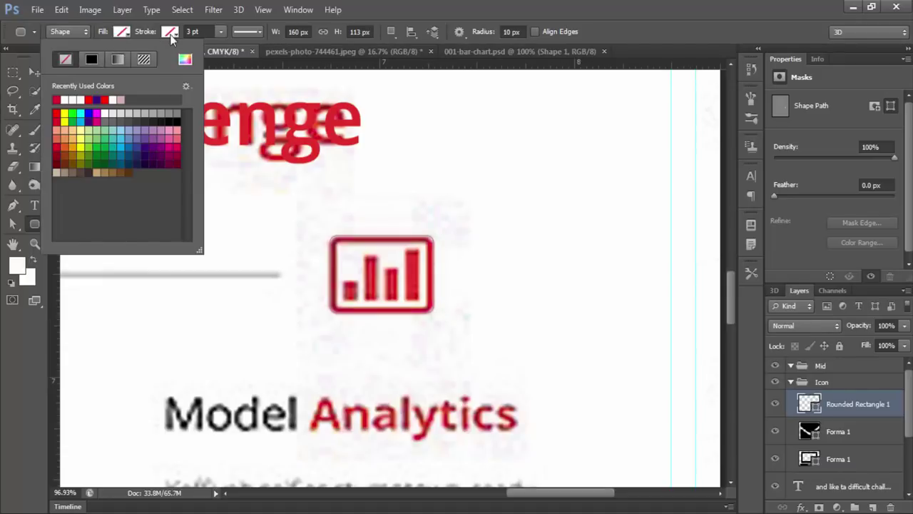
click(169, 33)
click(170, 34)
text(1)
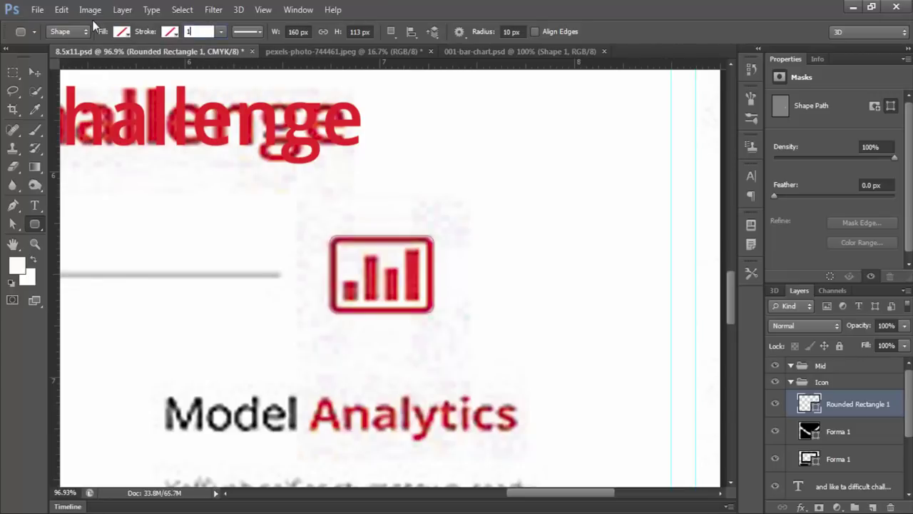
key(Return)
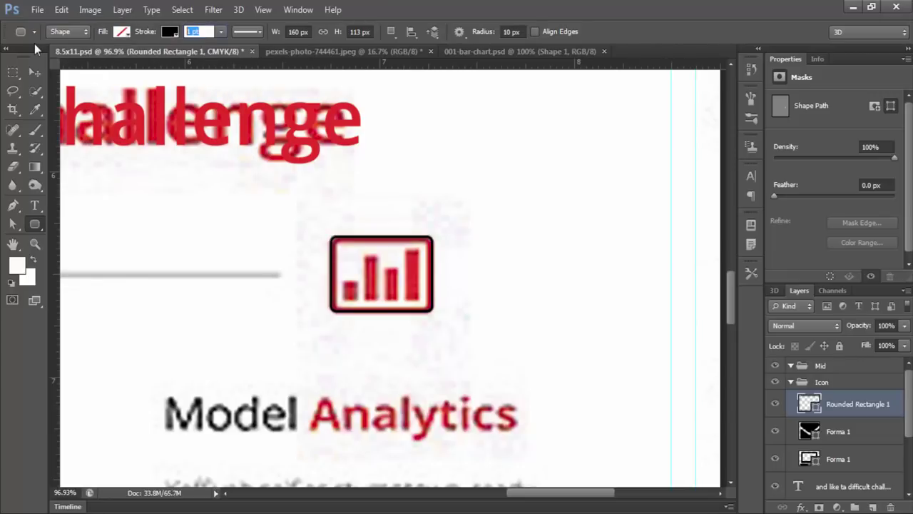
text(2)
key(Return)
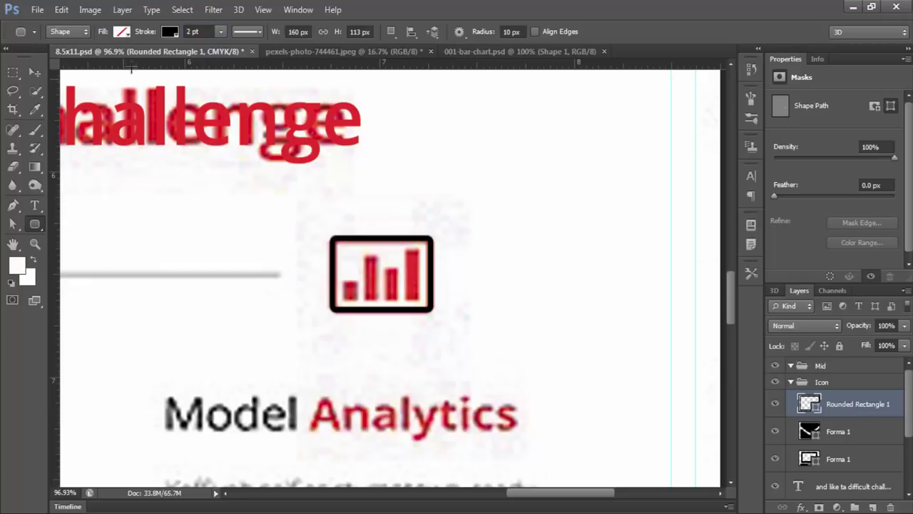
click(171, 32)
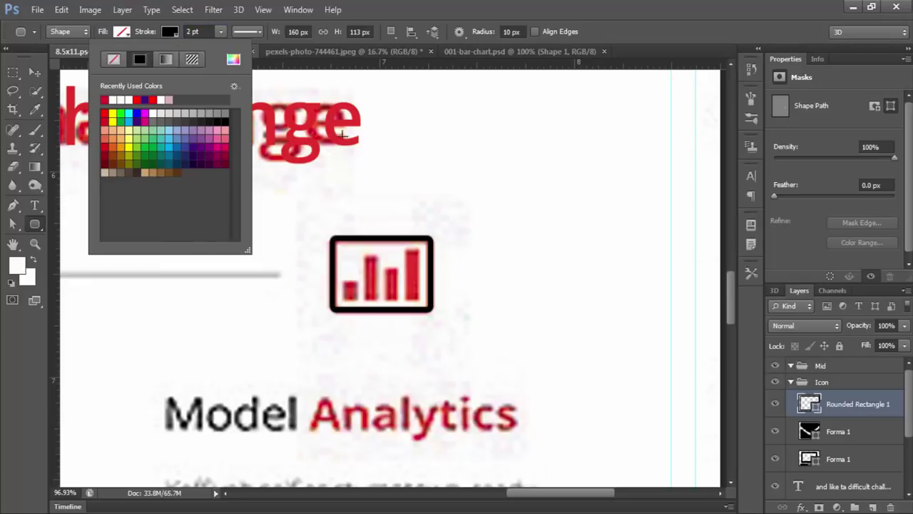
click(231, 60)
click(336, 121)
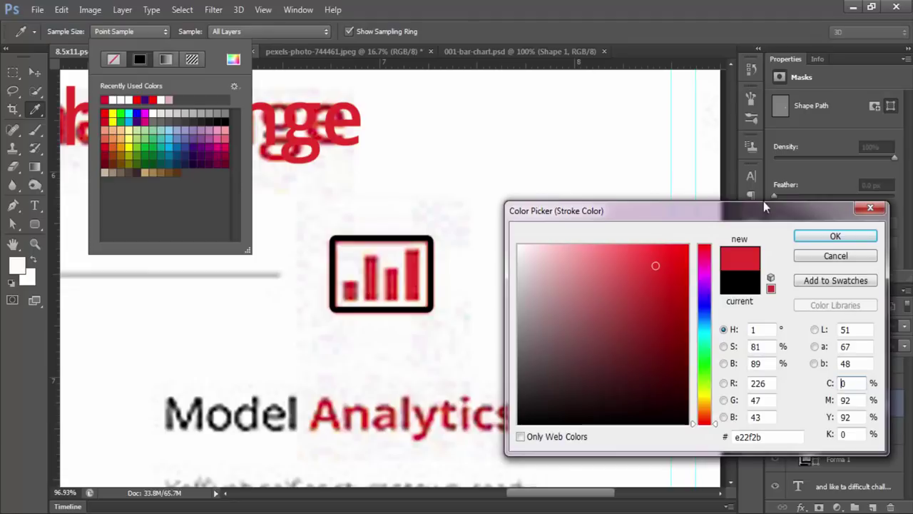
click(814, 240)
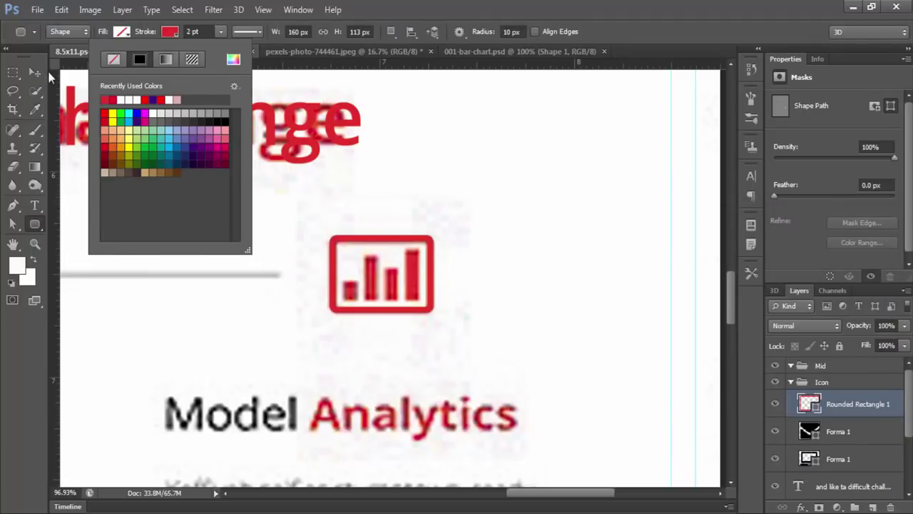
click(34, 72)
Draw the first red bar and a double-height copy to its right.
drag(34, 224, 78, 218)
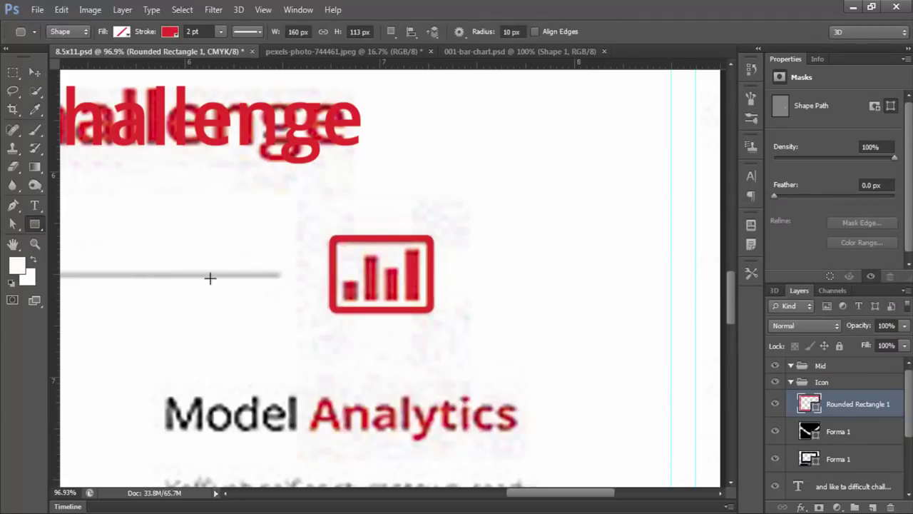
drag(343, 279, 356, 301)
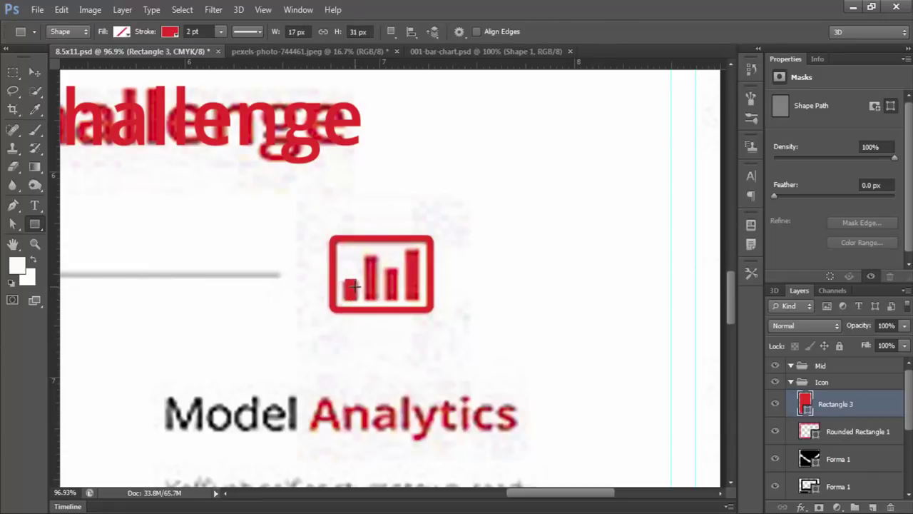
key(super)
text(v)
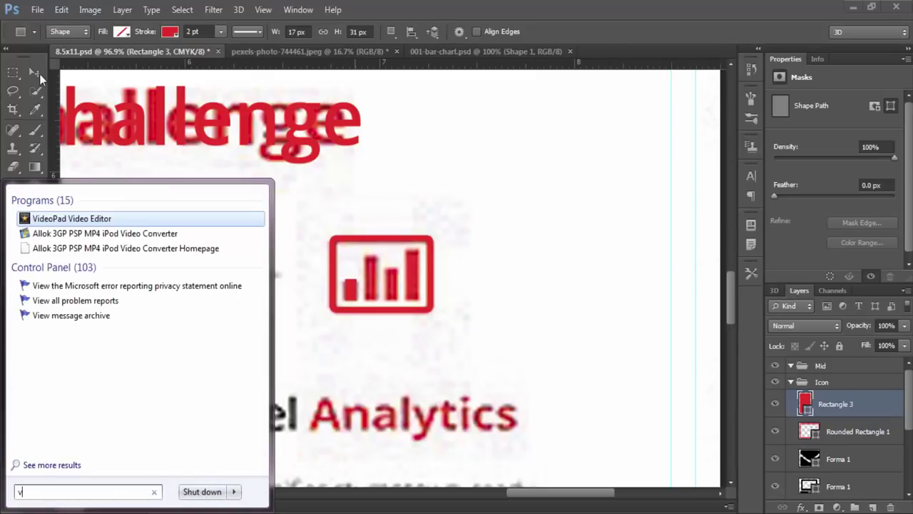
key(Escape)
key(v)
mouse_move(356, 291)
mouse_down()
mouse_move(374, 292)
mouse_move(377, 280)
mouse_up()
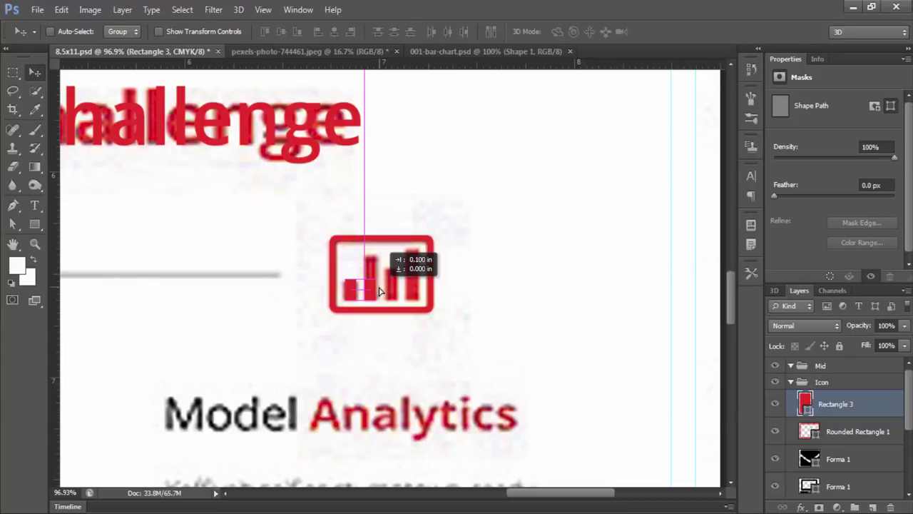
key(ctrl+t)
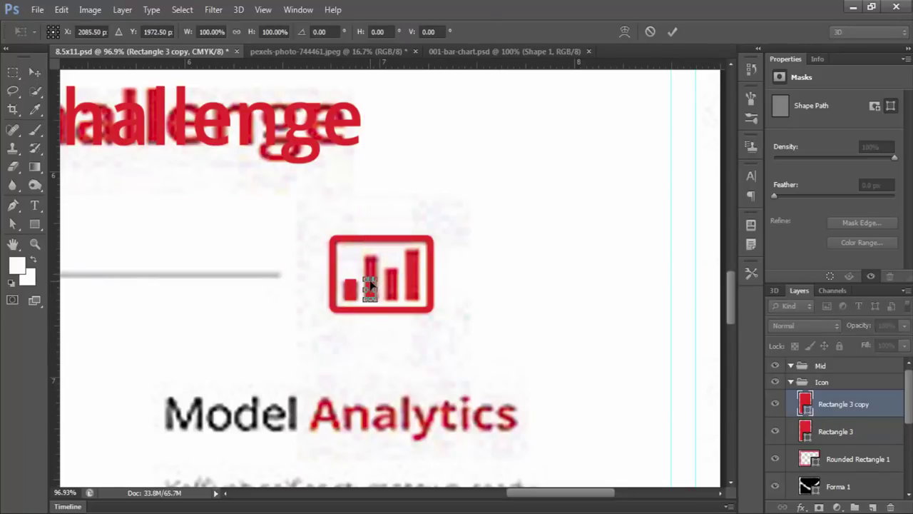
drag(370, 279, 372, 255)
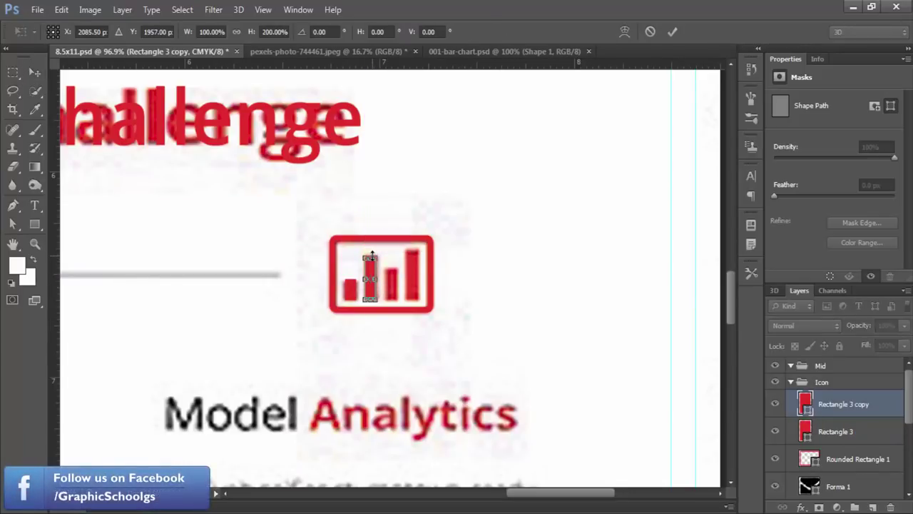
key(Return)
Add a shorter third bar and a tallest fourth bar to the chart.
drag(387, 286, 402, 285)
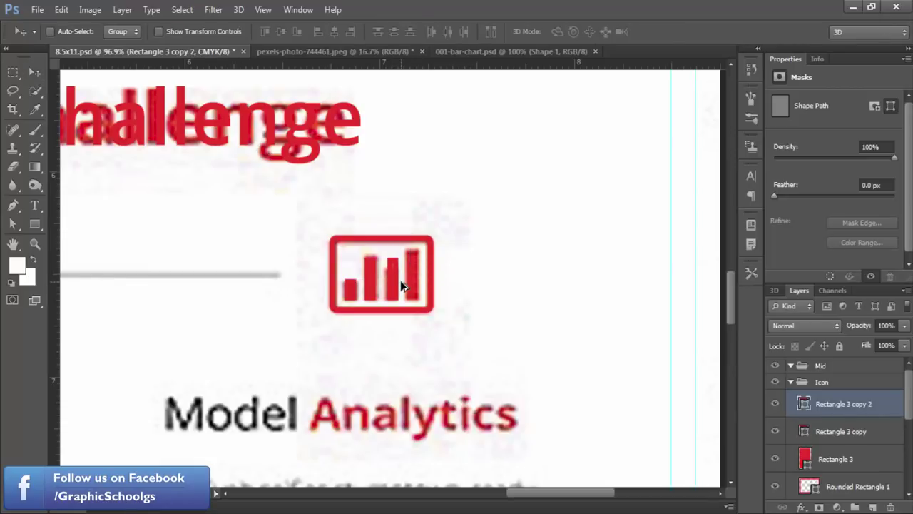
key(ctrl+t)
mouse_move(393, 255)
mouse_down()
mouse_move(393, 277)
mouse_move(392, 269)
mouse_move(426, 293)
mouse_up()
key(Return)
key(ctrl+t)
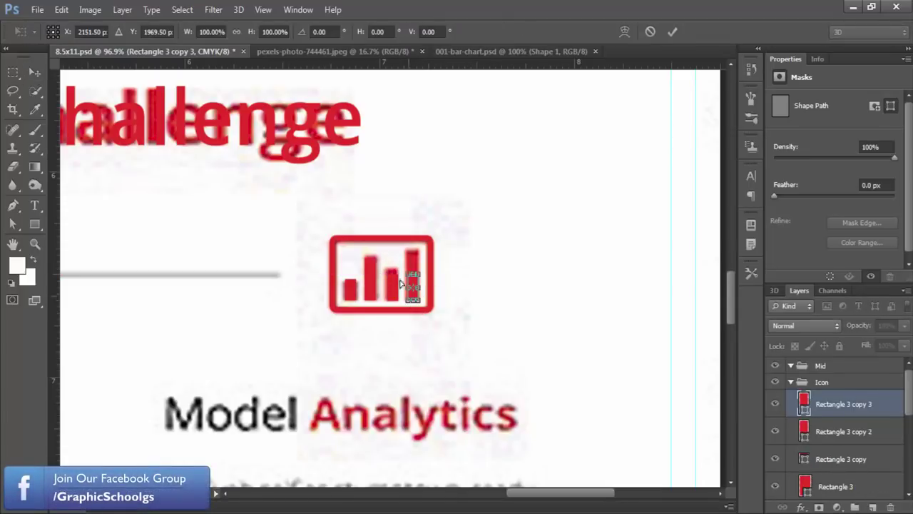
drag(414, 271, 414, 251)
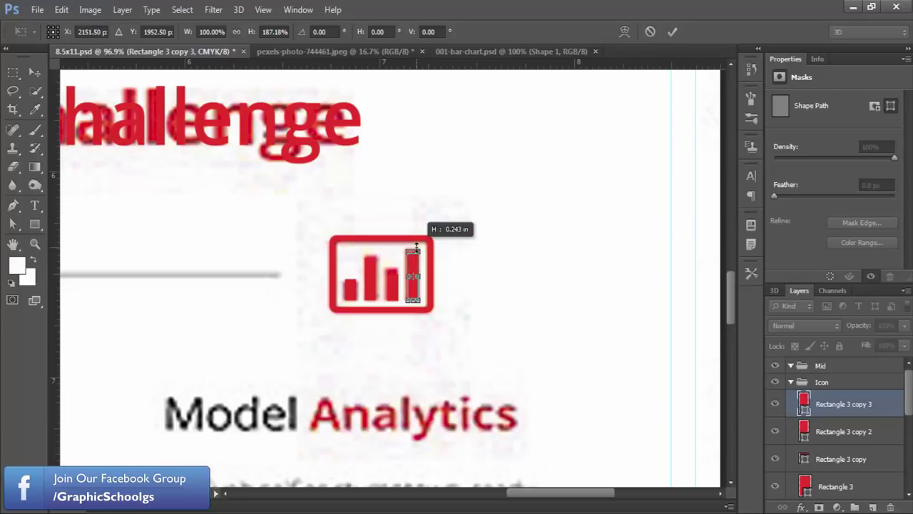
key(Return)
Group the chart pieces as 'chart' and collapse the Icon group.
scroll(826, 413, down, 3)
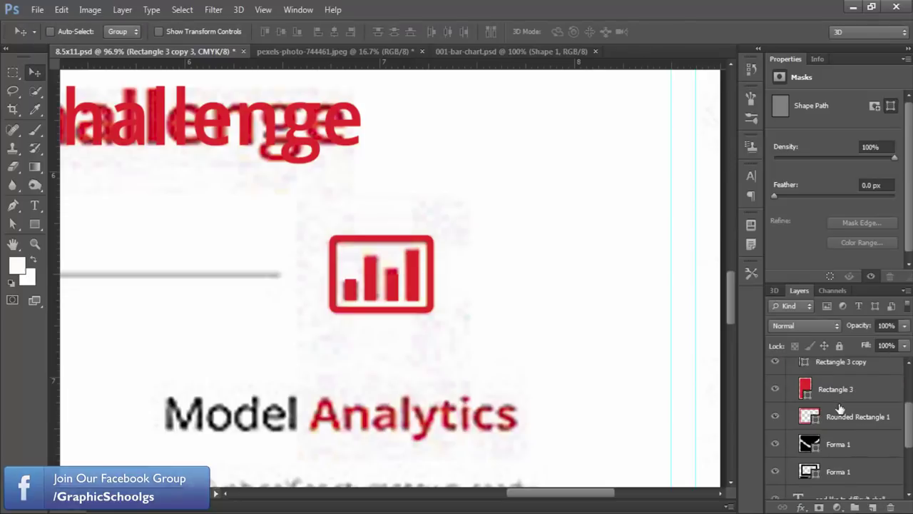
shift+click(841, 416)
key(ctrl+g)
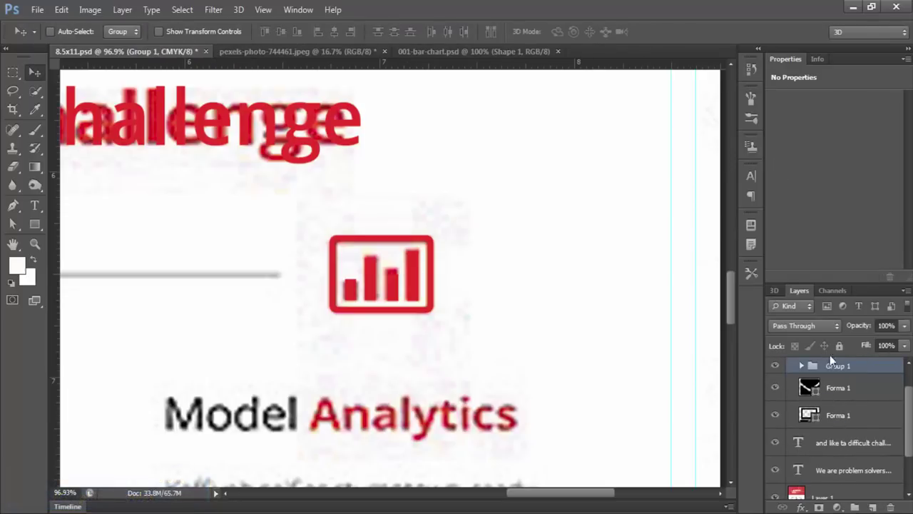
text(chart)
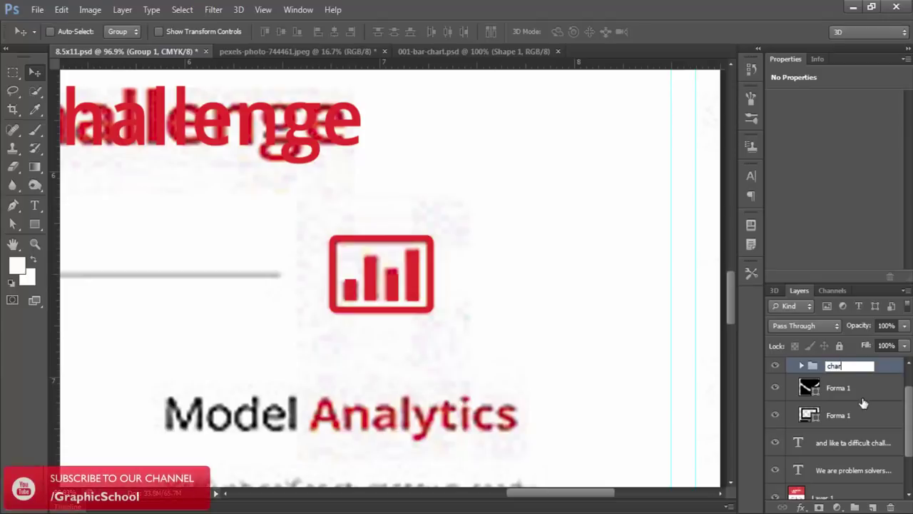
key(Return)
scroll(863, 404, up, 2)
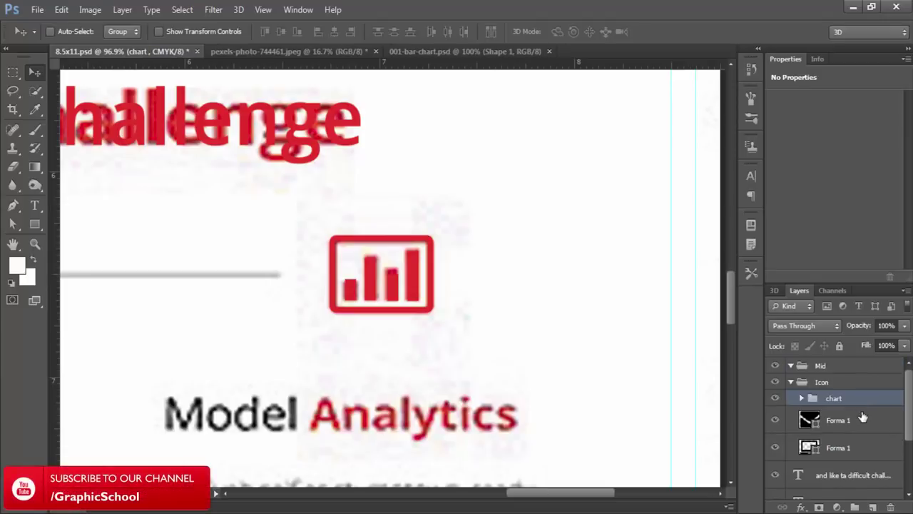
click(849, 422)
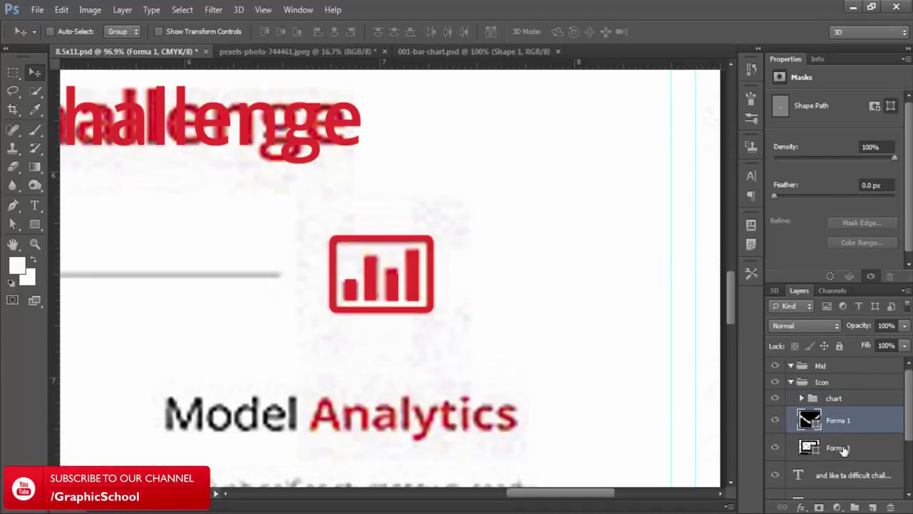
click(791, 382)
click(821, 401)
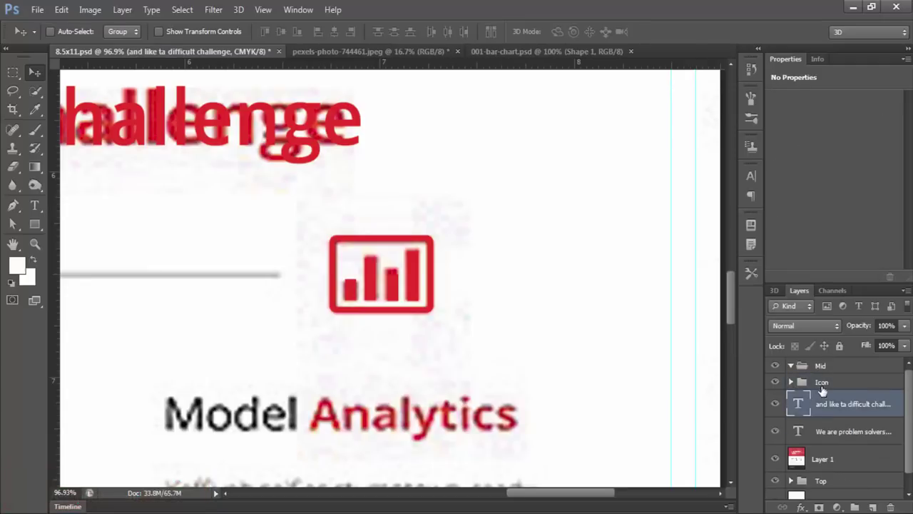
click(817, 384)
Draw a thin rectangle bar across the icon row for the connector.
key(ctrl+minus)
key(ctrl+minus)
key(ctrl+minus)
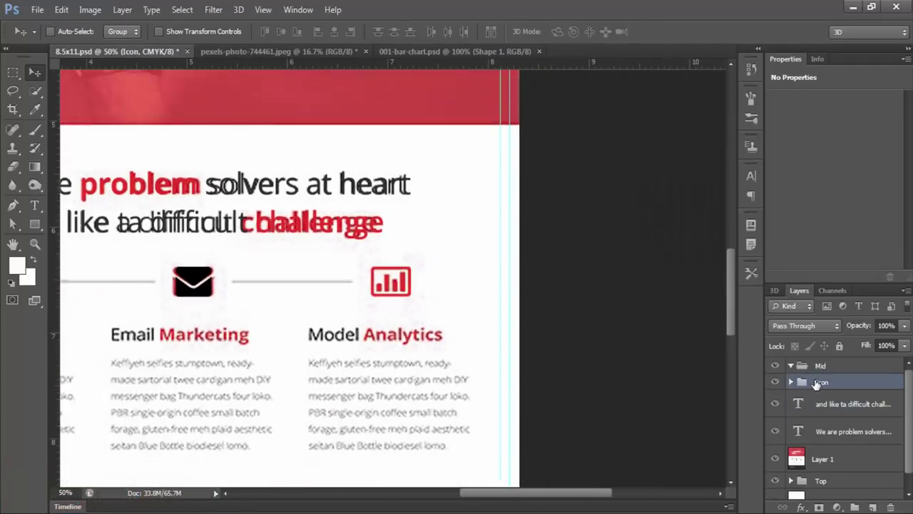
click(292, 315)
drag(247, 273, 428, 283)
click(819, 404)
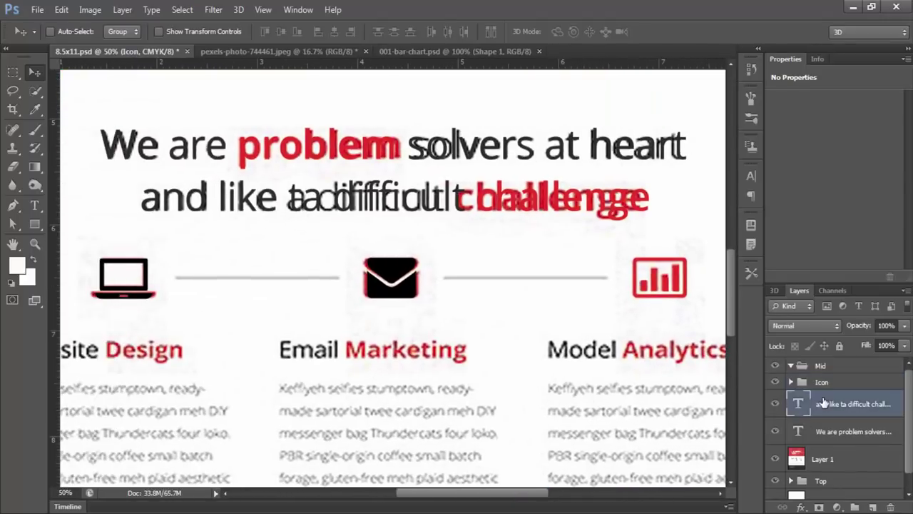
click(35, 224)
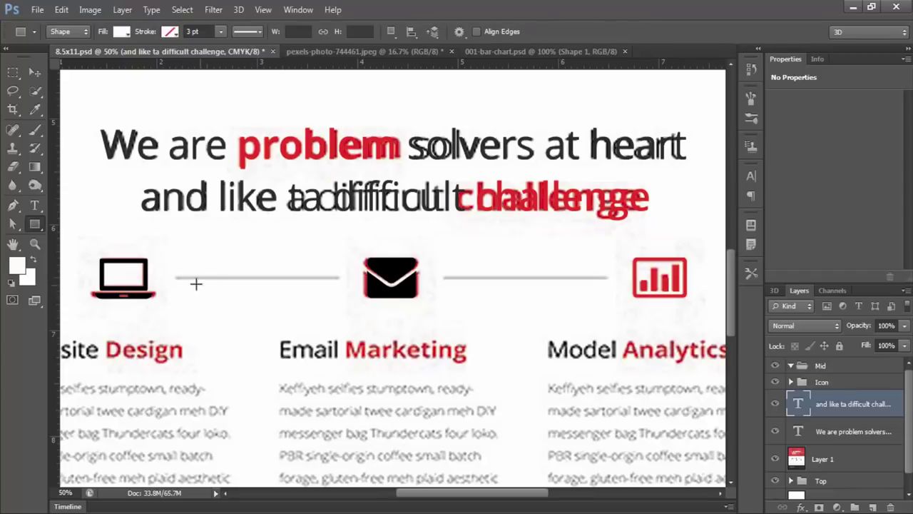
mouse_move(172, 273)
mouse_down()
mouse_move(180, 288)
mouse_move(603, 286)
mouse_up()
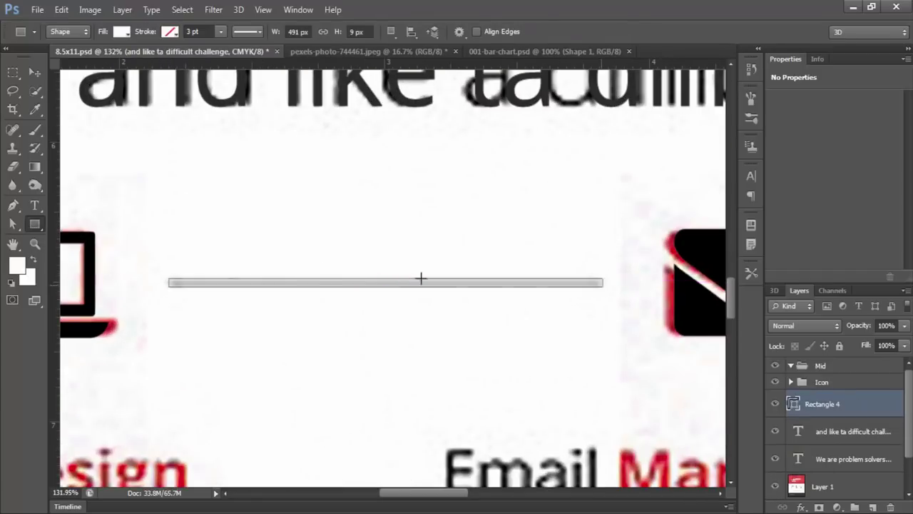
Fill the bar with grey sampled from the existing connector line.
click(123, 32)
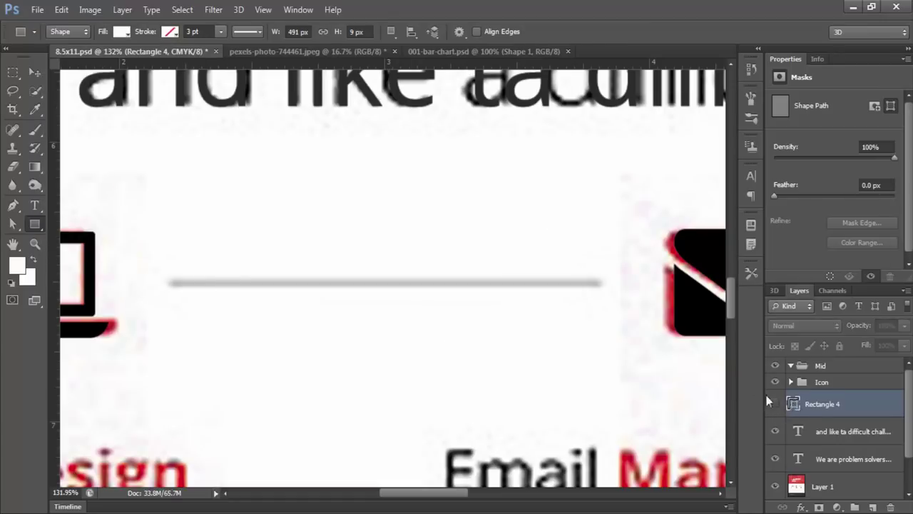
double_click(794, 404)
click(222, 282)
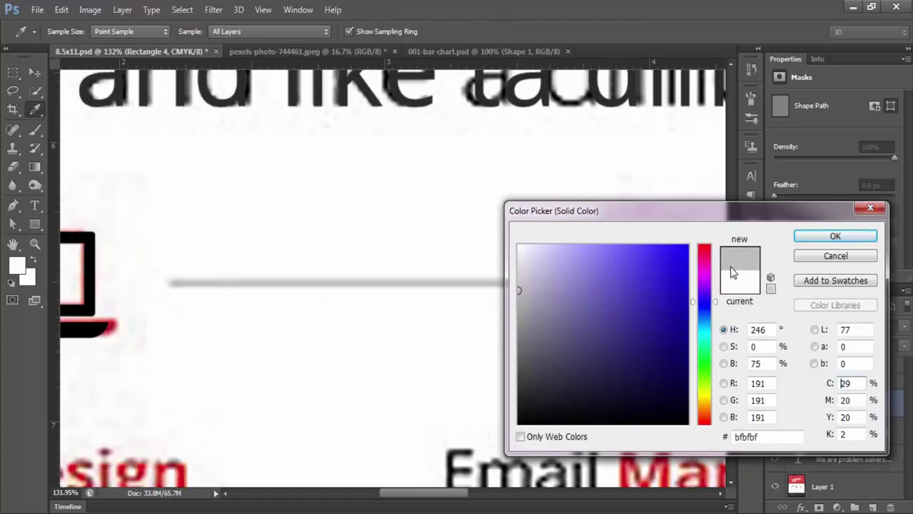
click(819, 238)
Move the grey bar between the laptop and envelope icons.
scroll(407, 240, down, 3)
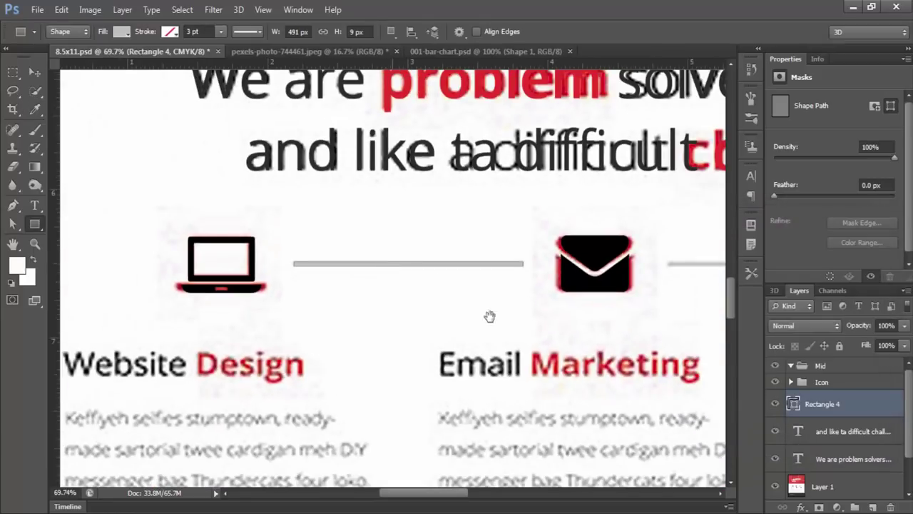
mouse_move(489, 316)
mouse_down()
mouse_move(402, 322)
mouse_move(339, 311)
mouse_up()
key(v)
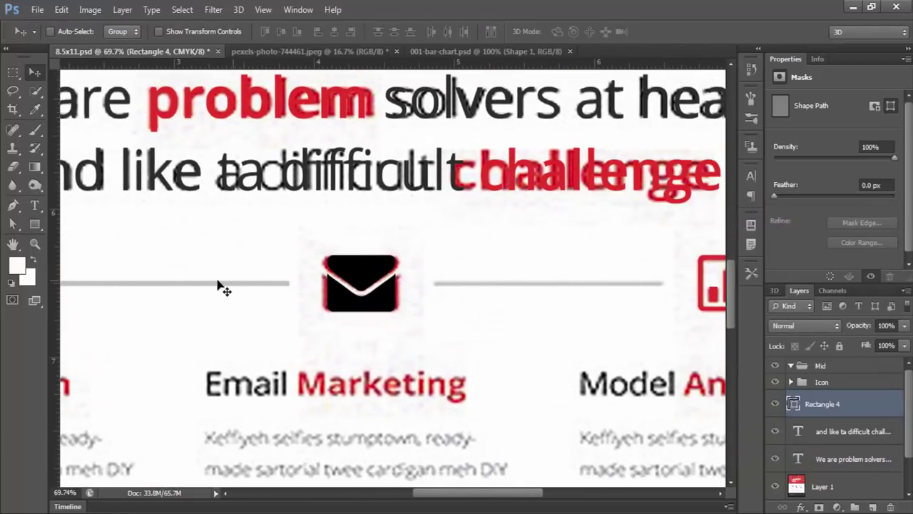
mouse_move(219, 288)
mouse_down()
mouse_move(310, 279)
mouse_move(609, 299)
mouse_move(583, 308)
mouse_up()
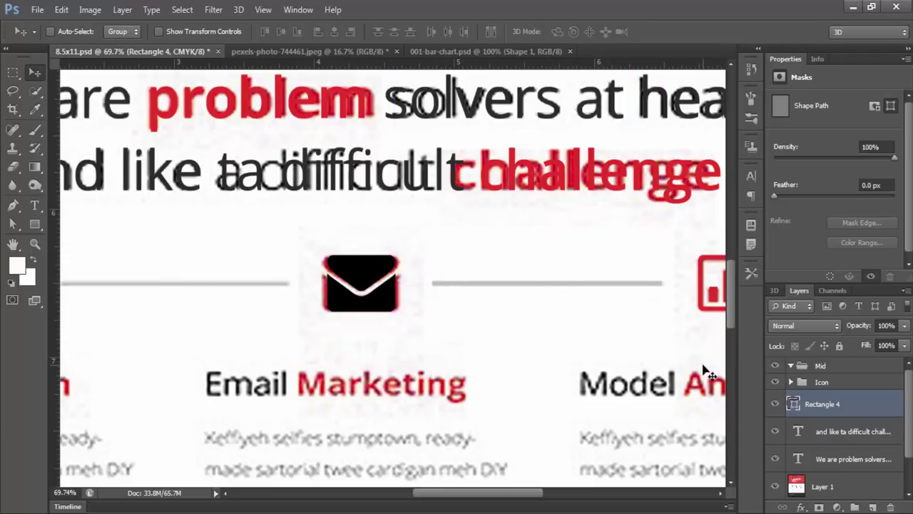
key(ctrl+minus)
key(ctrl+minus)
key(ctrl+minus)
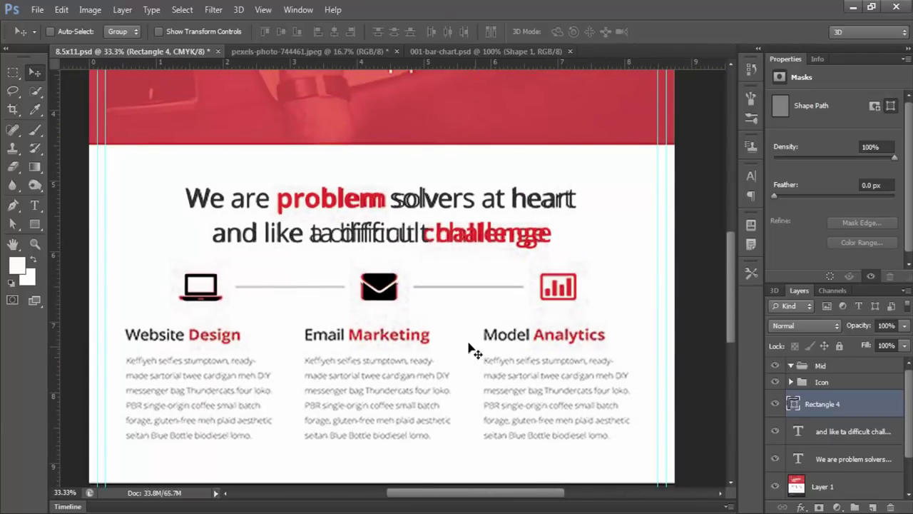
scroll(471, 349, down, 3)
key(t)
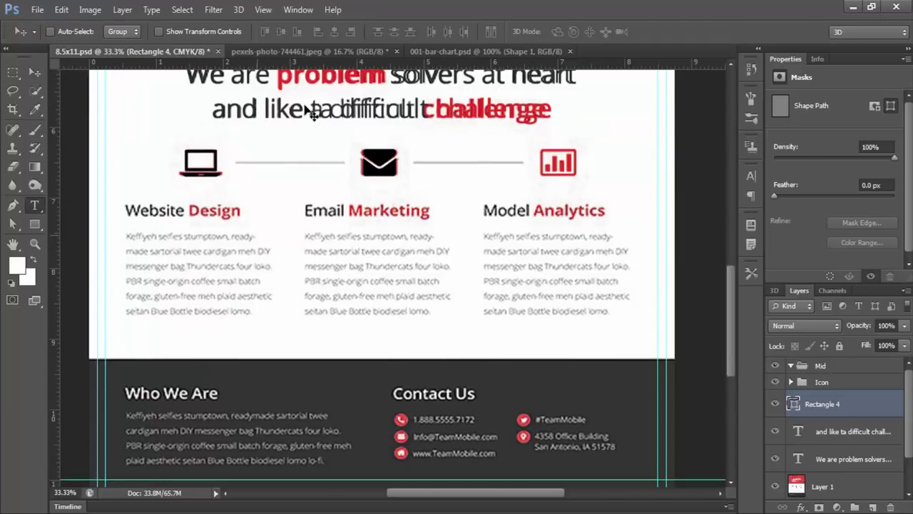
click(310, 109)
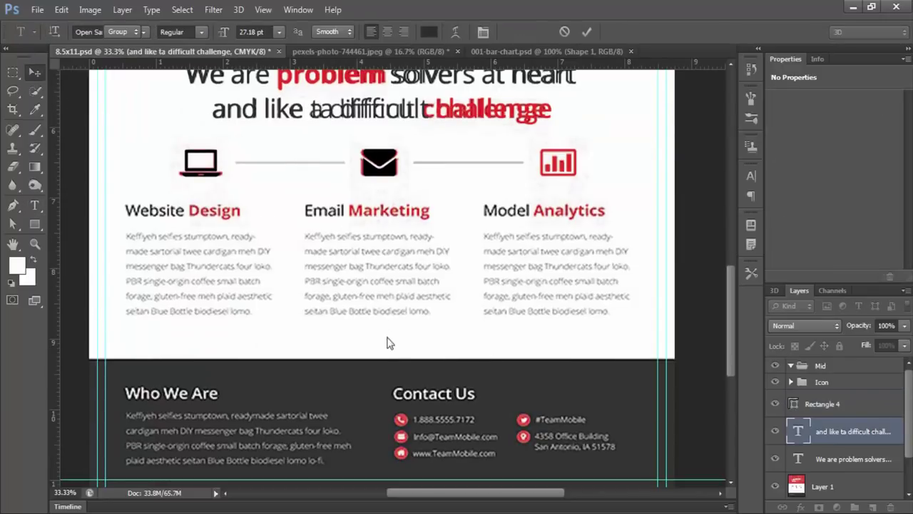
Duplicate the tagline line lower on the page and retype it as 'Website Design'.
drag(342, 147, 368, 353)
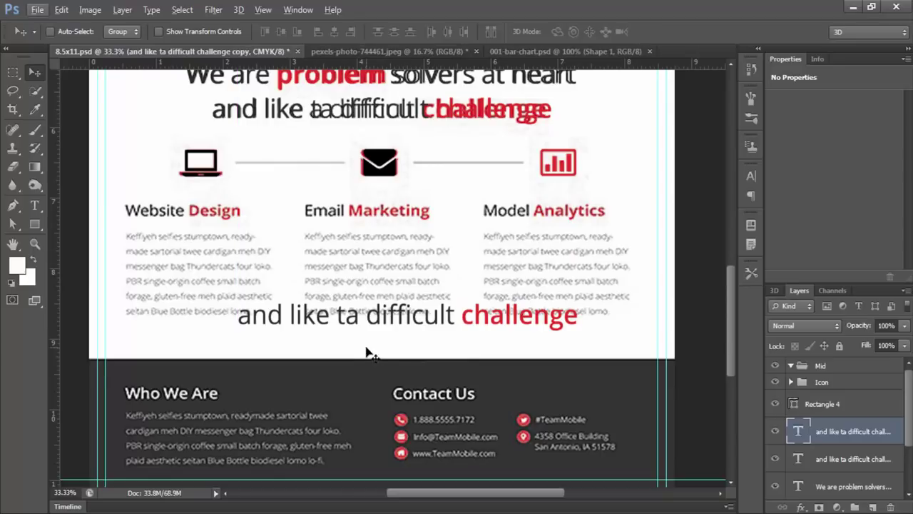
key(t)
click(336, 315)
key(ctrl+a)
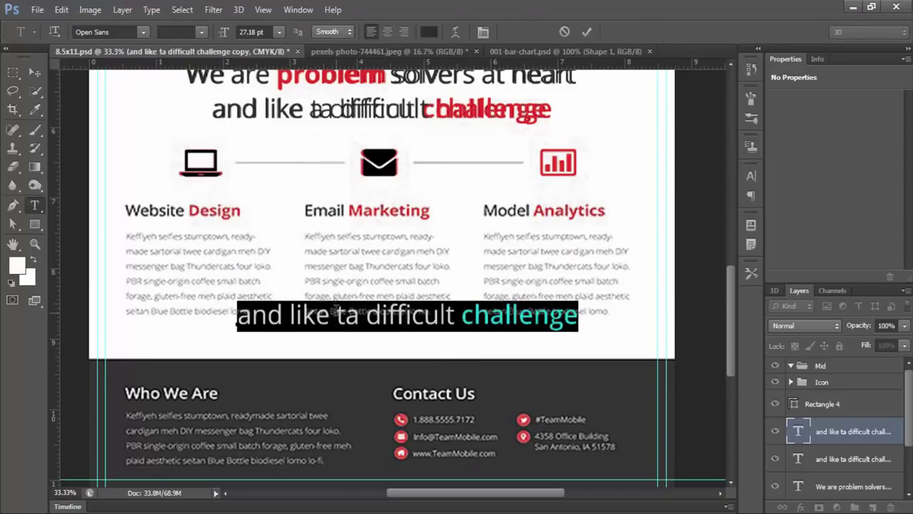
text(Website Design)
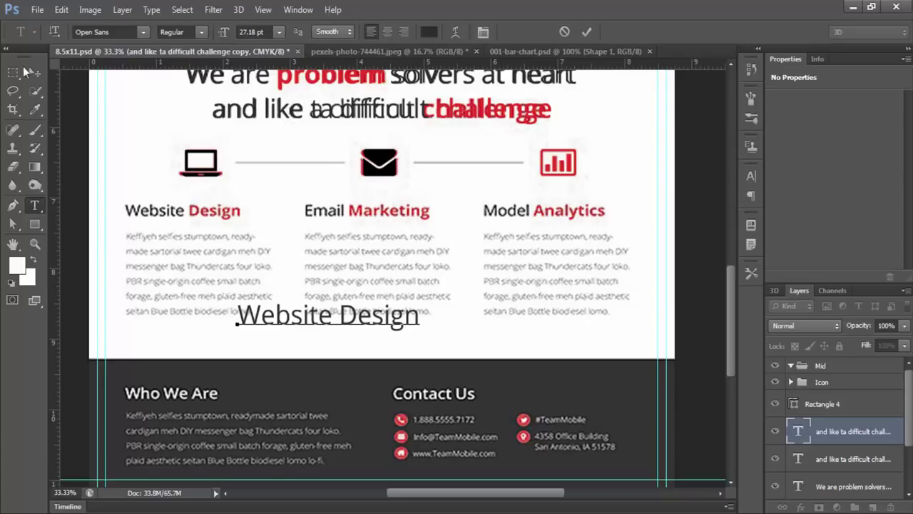
click(34, 72)
Move the Website Design text toward the first column and shrink it.
scroll(195, 264, up, 1)
scroll(195, 264, up, 1)
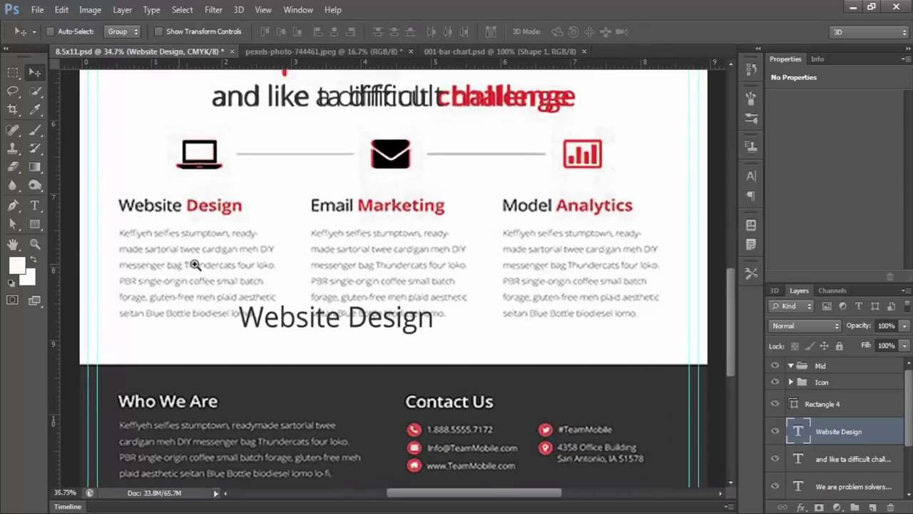
scroll(195, 264, up, 2)
drag(296, 292, 179, 190)
key(ctrl+t)
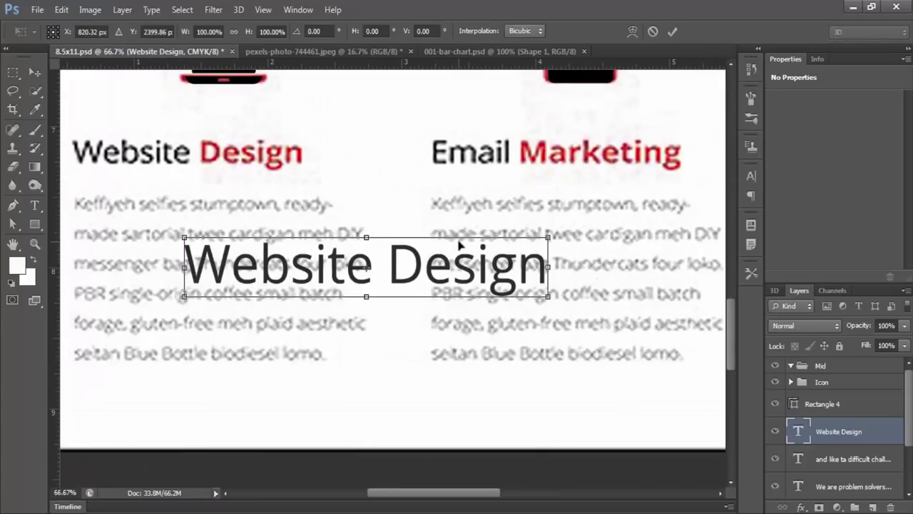
drag(547, 237, 510, 244)
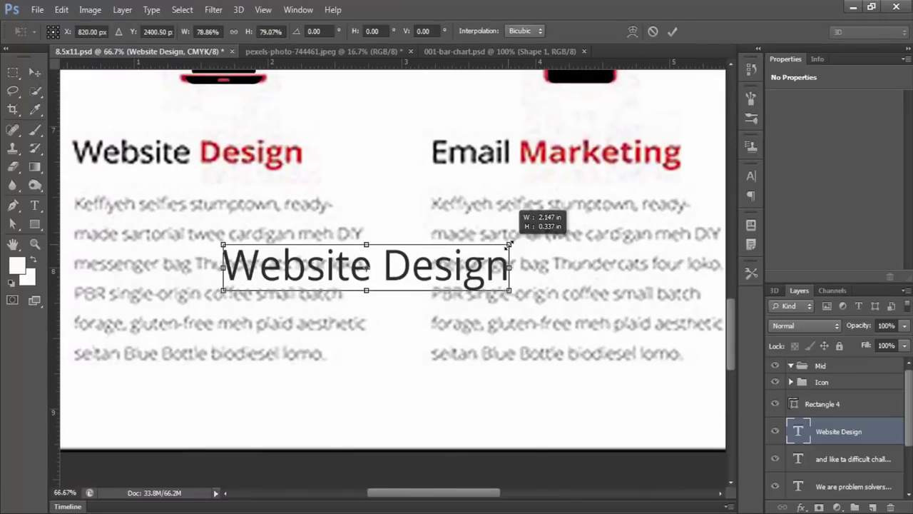
key(Return)
Scale and align the text exactly over the existing Website Design heading.
drag(465, 264, 315, 206)
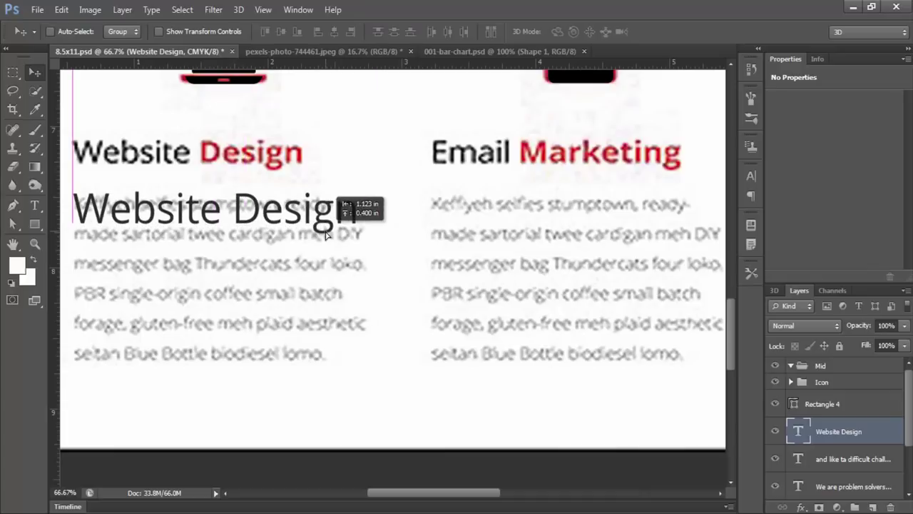
key(ctrl+t)
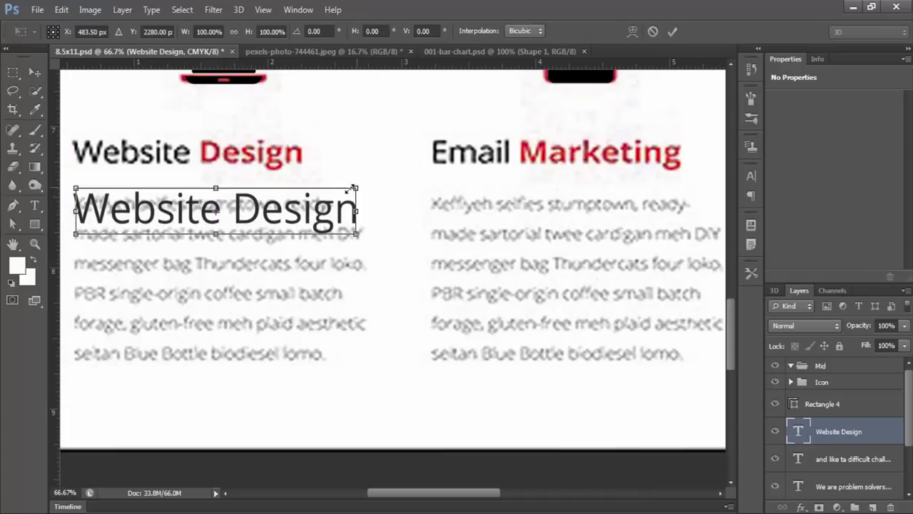
mouse_move(354, 188)
mouse_down()
mouse_move(326, 191)
mouse_move(281, 176)
mouse_move(269, 146)
mouse_up()
key(Return)
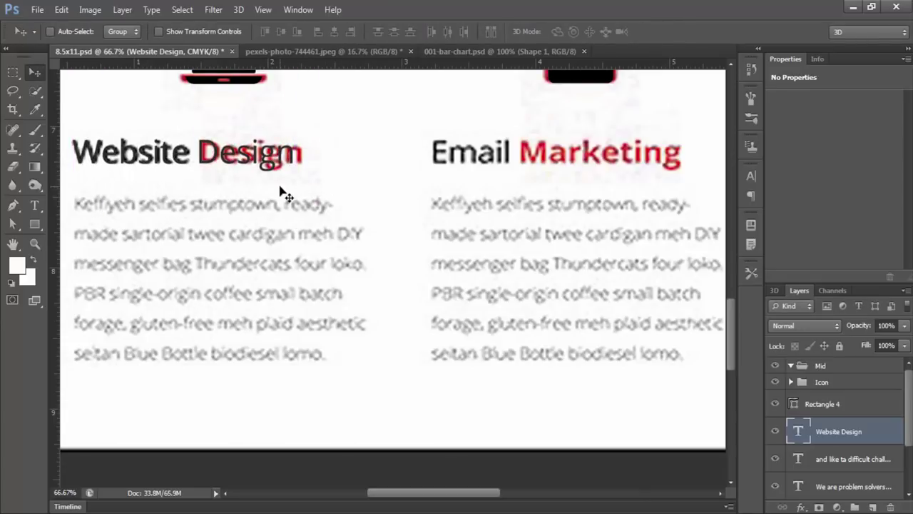
key(ctrl+t)
drag(301, 174, 296, 171)
key(Return)
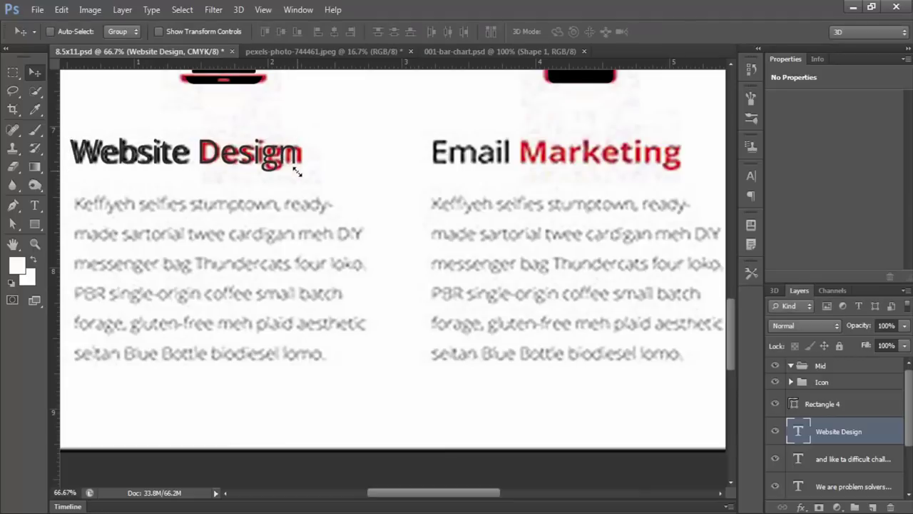
Colour the word 'Website' near-black.
key(t)
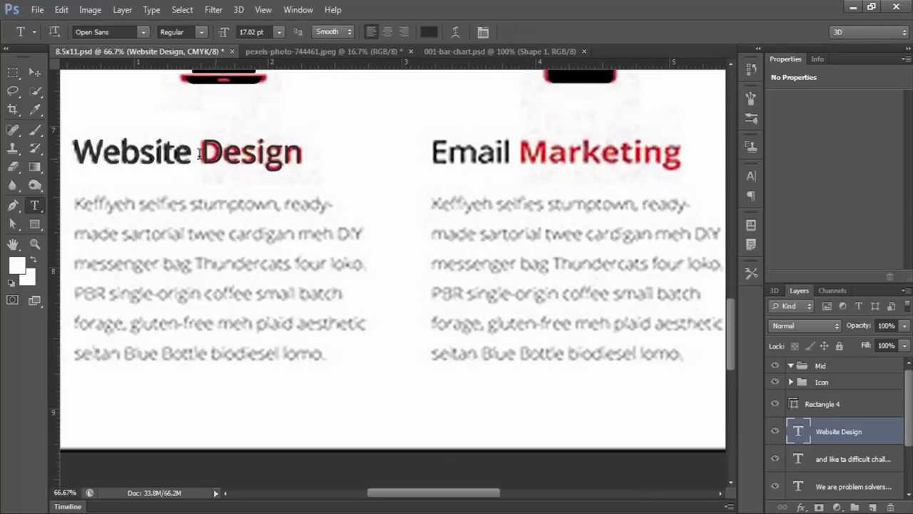
double_click(121, 150)
click(428, 33)
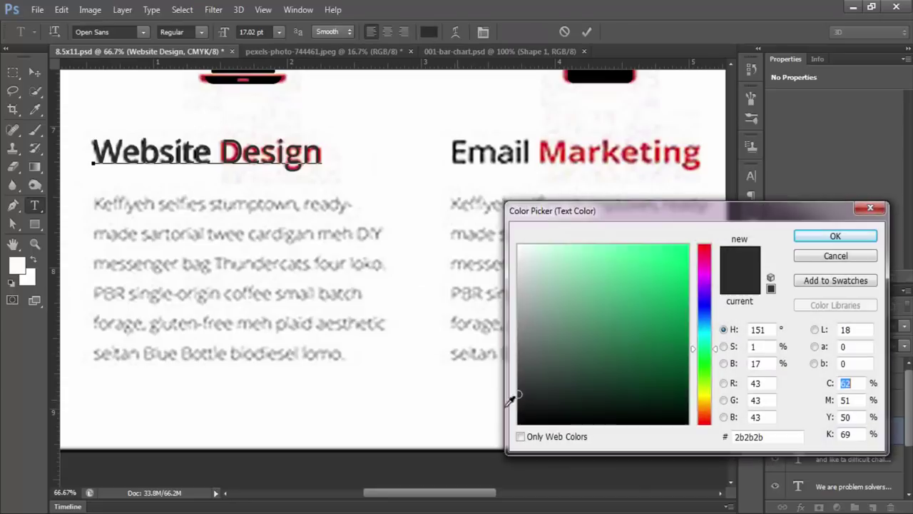
drag(518, 404, 506, 409)
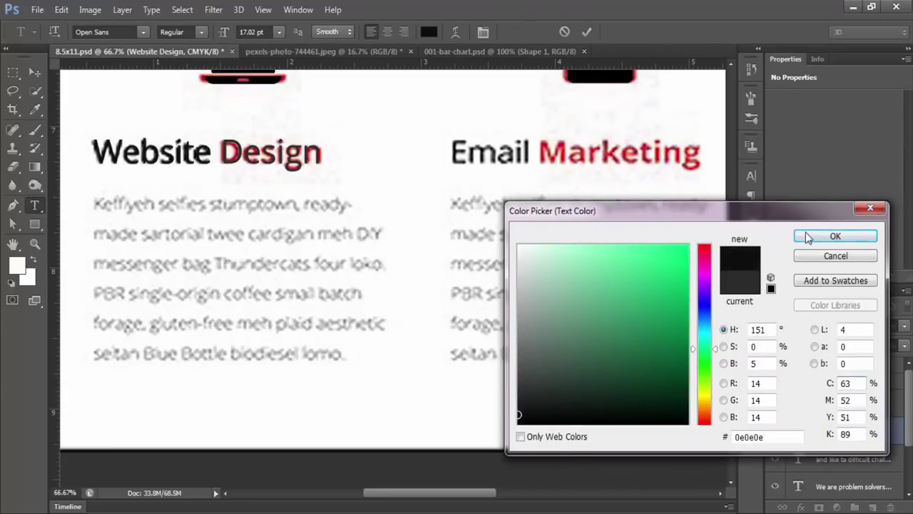
click(828, 236)
Make 'Design' SemiBold red sampled from 'challenge', then copy the heading over Email Marketing.
click(321, 153)
double_click(271, 151)
click(181, 31)
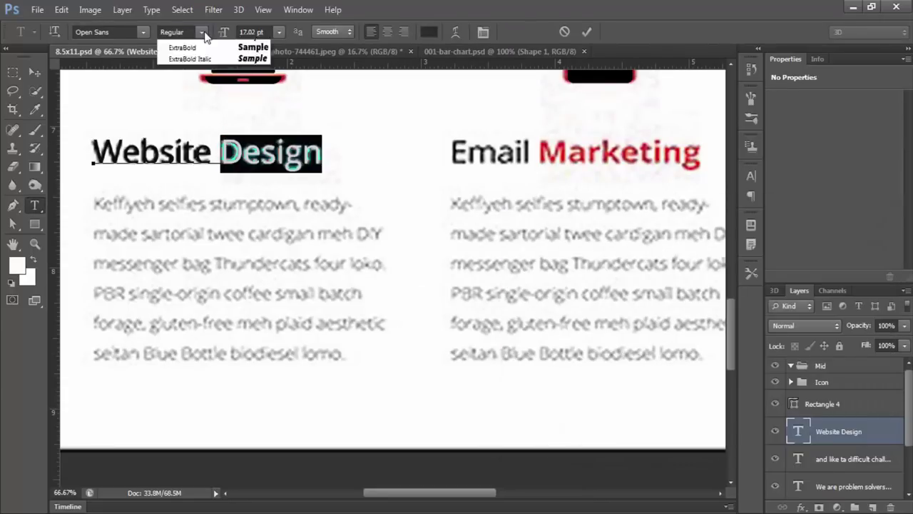
click(182, 113)
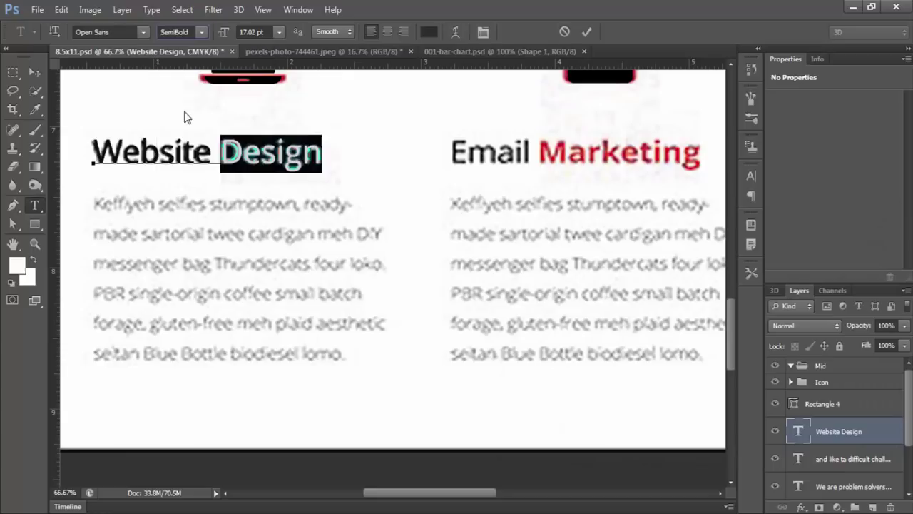
click(428, 32)
mouse_move(347, 117)
mouse_down()
mouse_move(287, 248)
mouse_move(231, 246)
mouse_up()
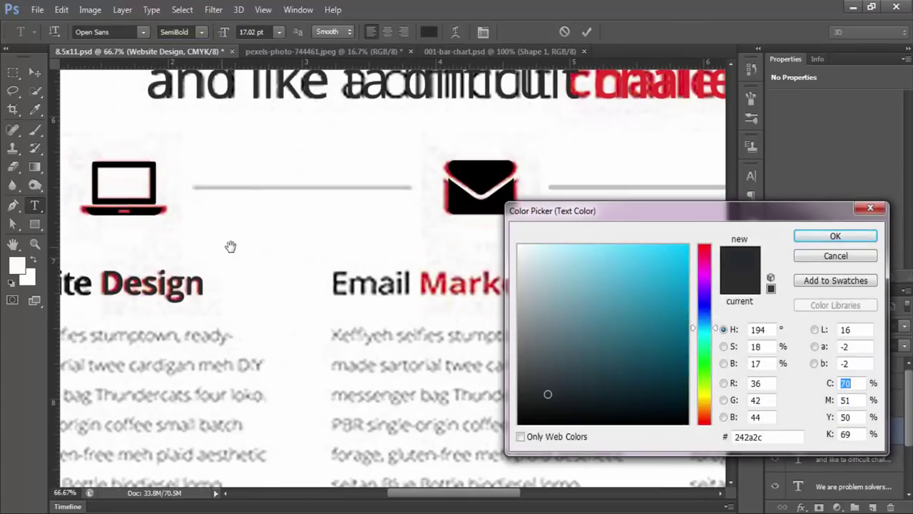
click(612, 88)
click(835, 236)
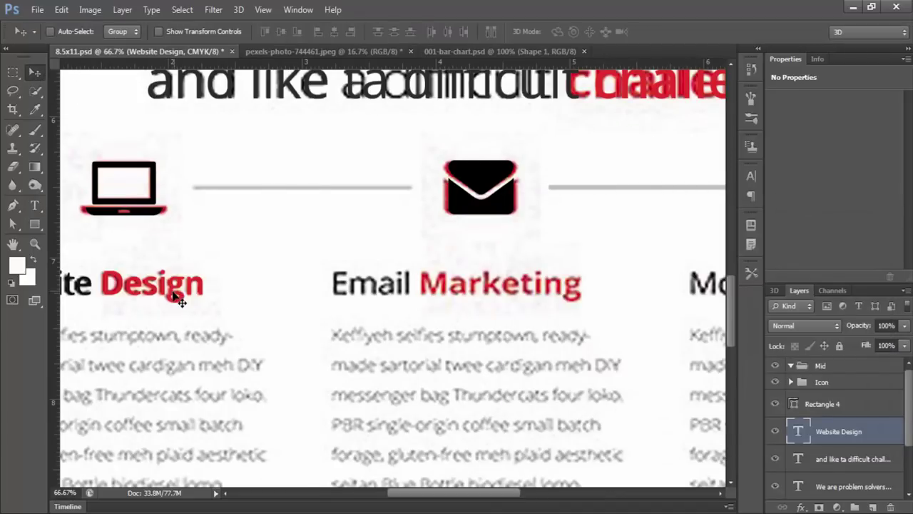
drag(174, 295, 554, 300)
Replace the black word Website with Email in the copied heading.
key(t)
drag(467, 284, 269, 282)
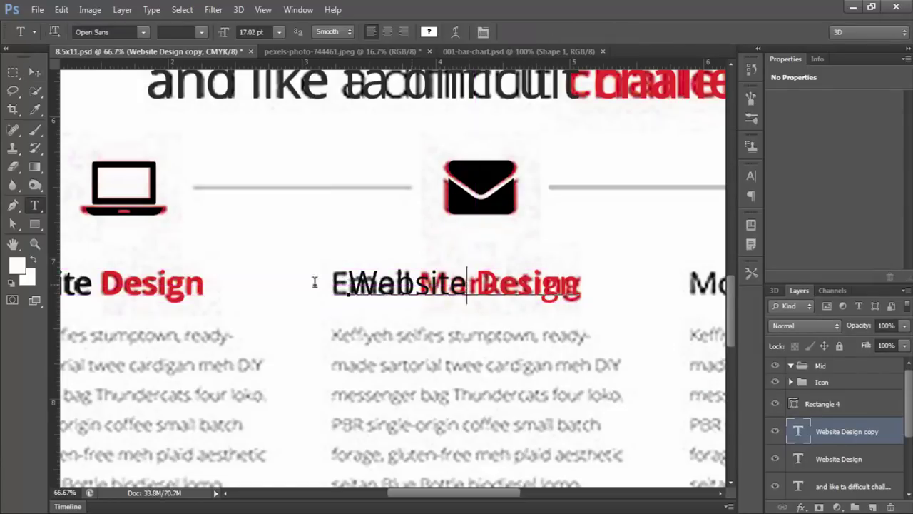
text(E)
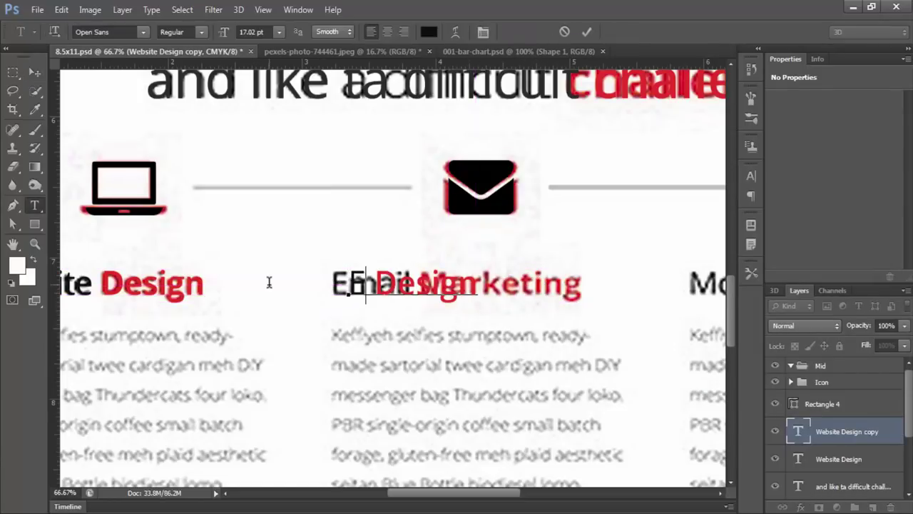
text(l)
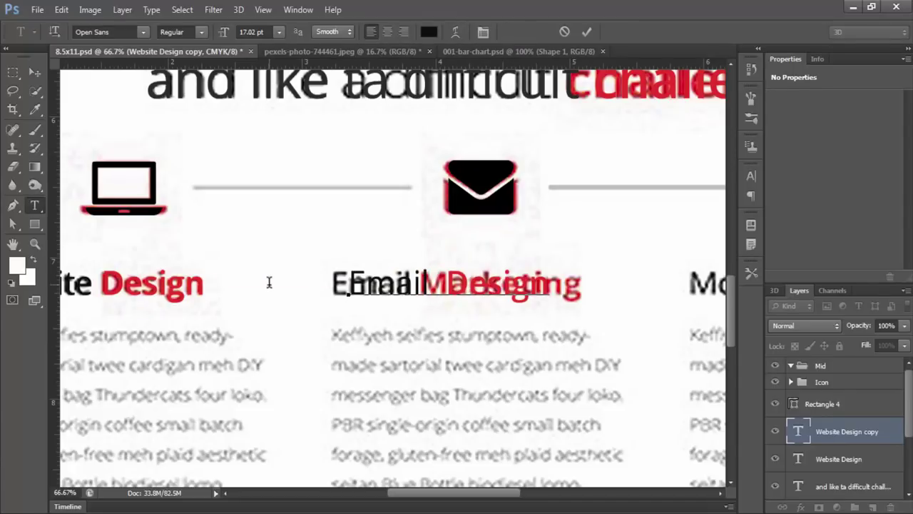
Retype the red word Design as Marketing and commit the heading.
key(Right)
key(Right)
key(Left)
key(Right)
key(Delete)
text(Me)
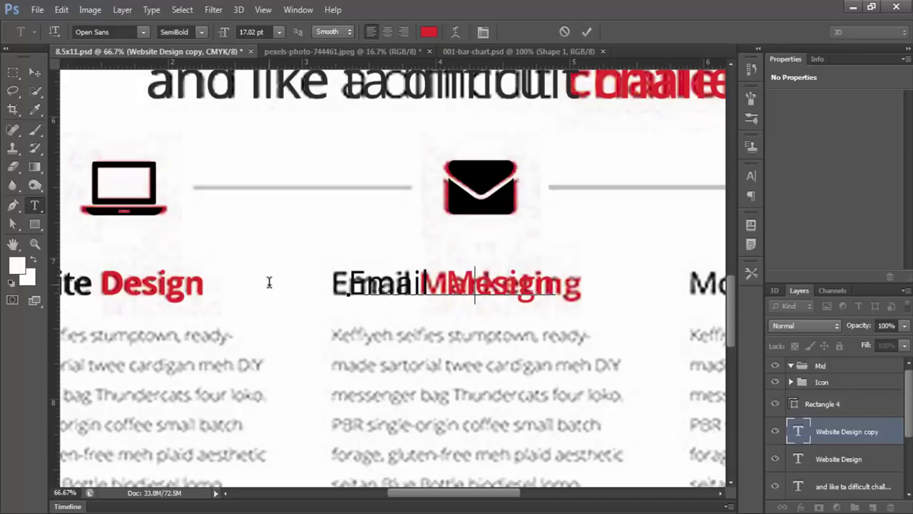
text(keti)
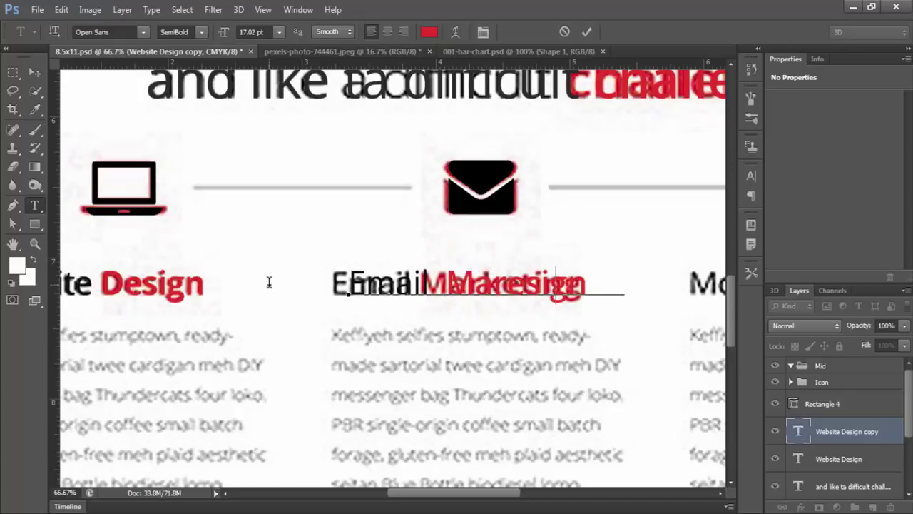
text(ng)
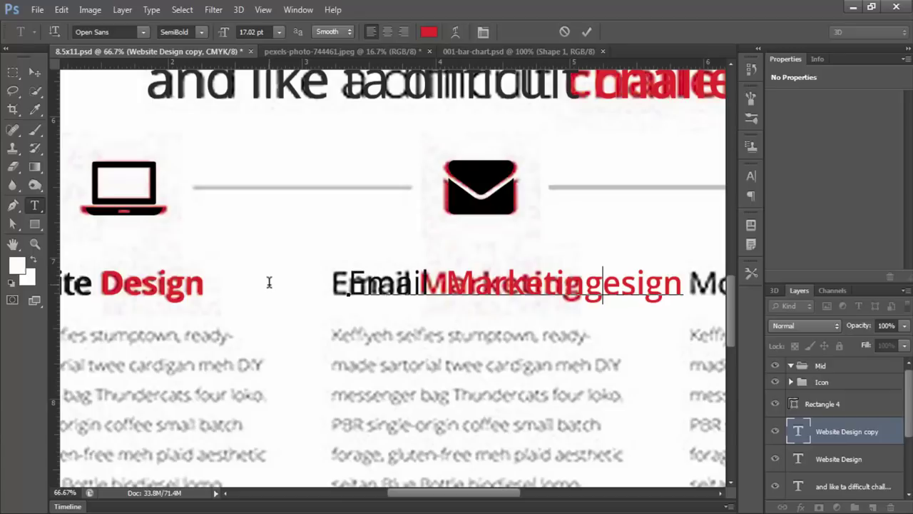
key(Delete)
key(Delete)
key(Delete)
key(Delete)
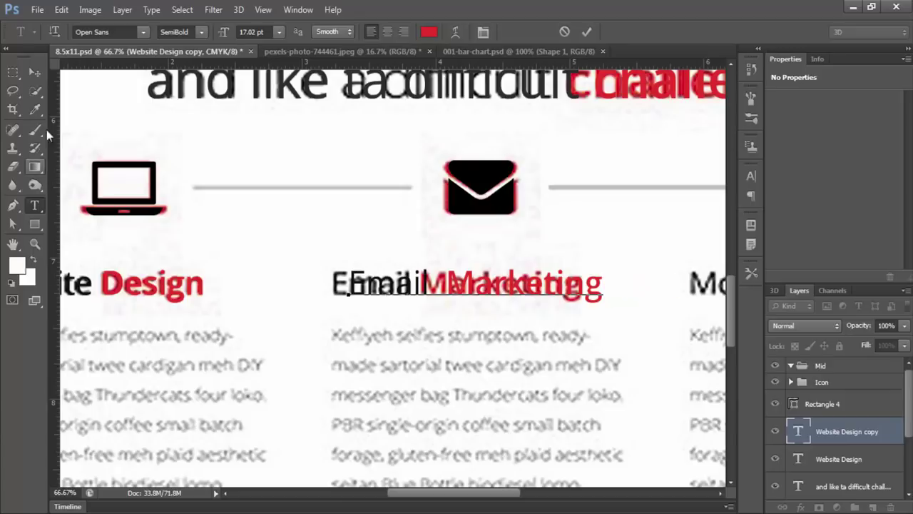
click(37, 71)
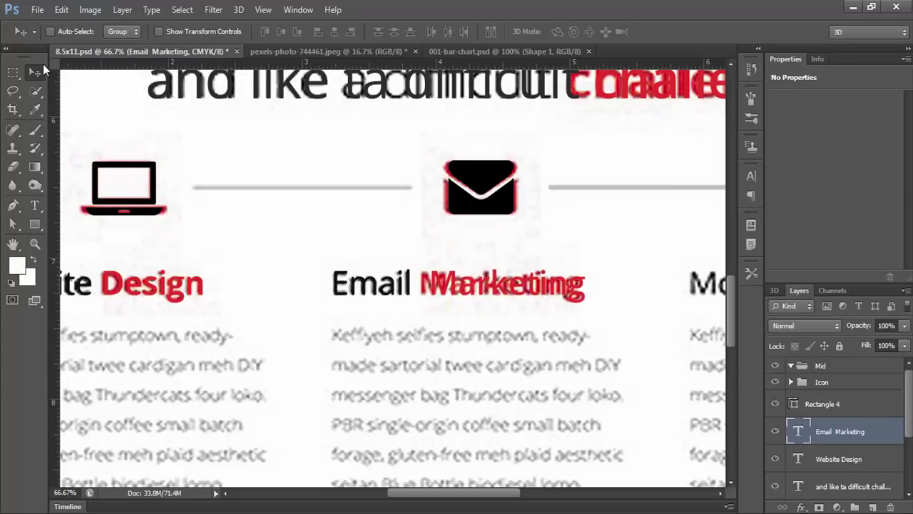
key(ctrl+minus)
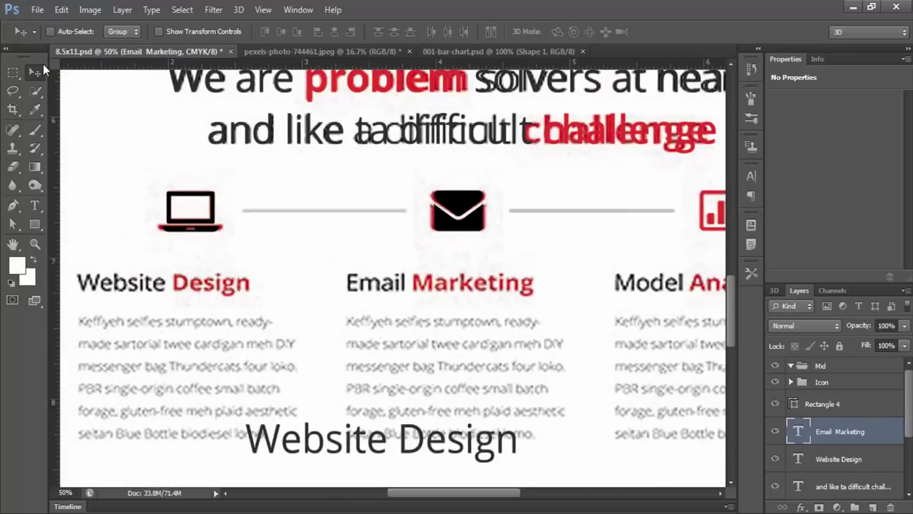
key(ctrl+minus)
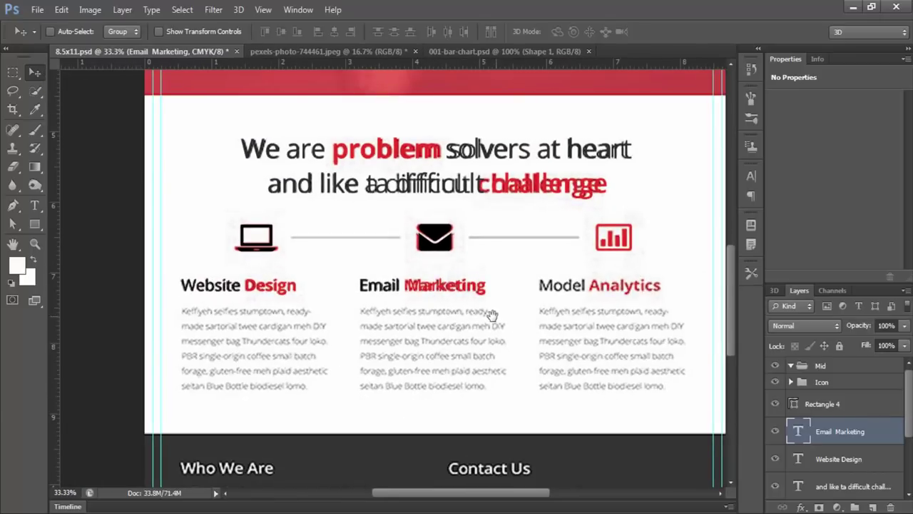
Place a copy of the Email Marketing heading under the bar-chart icon.
drag(489, 316, 377, 320)
drag(280, 293, 460, 295)
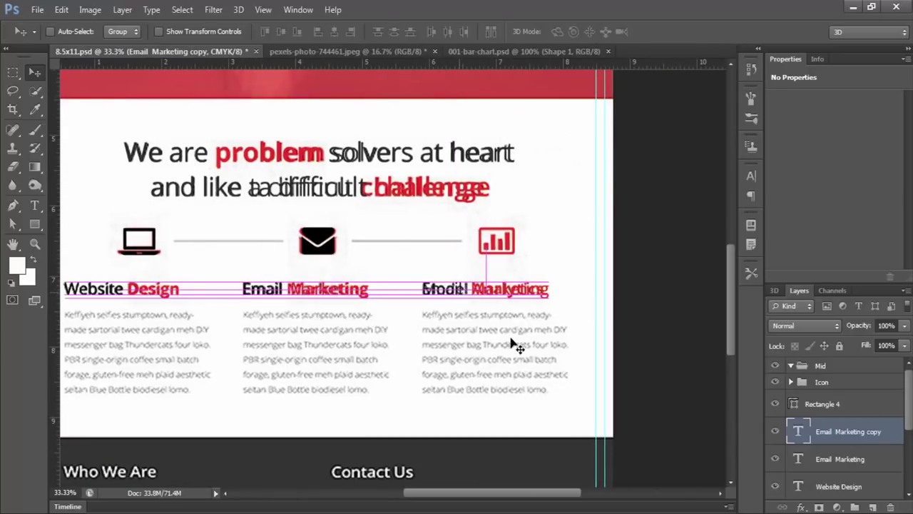
scroll(528, 314, up, 5)
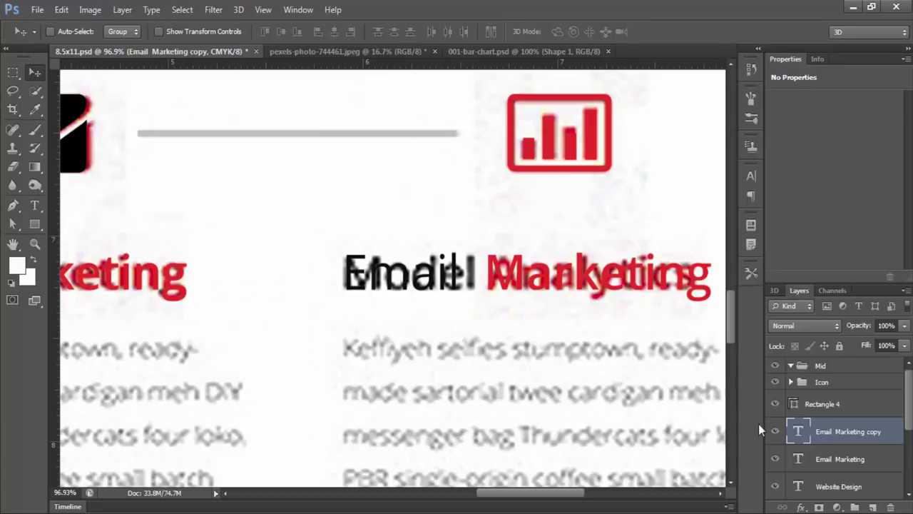
click(775, 431)
click(775, 431)
Retype the copy as Model Analytics, with Analytics in red, and commit it.
key(t)
drag(461, 271, 326, 274)
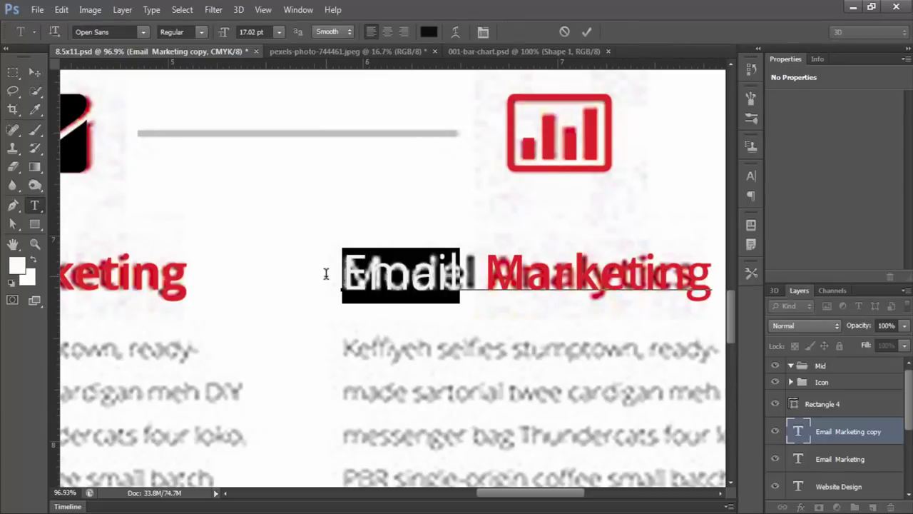
text(Model)
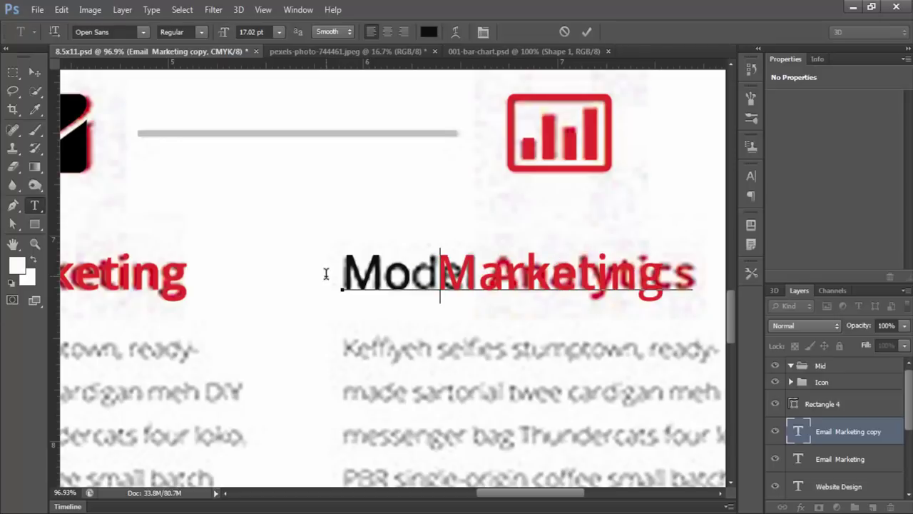
text(l)
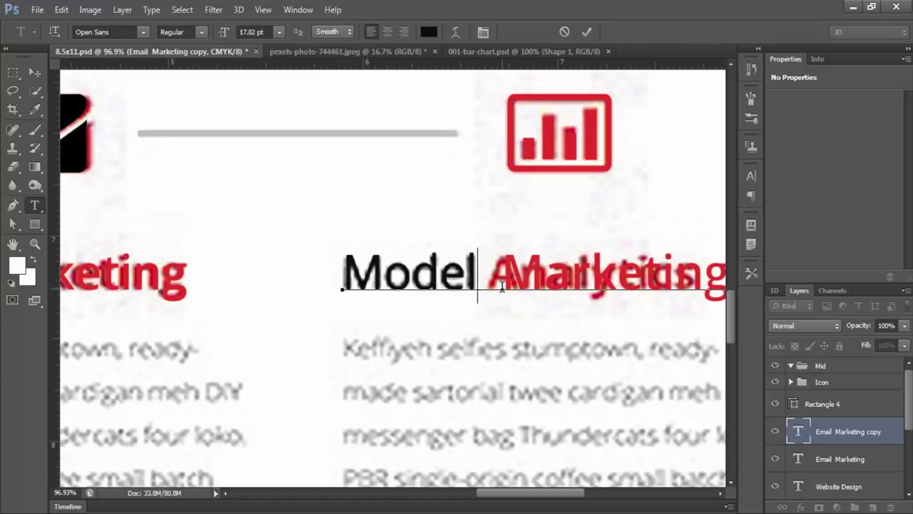
drag(502, 286, 713, 281)
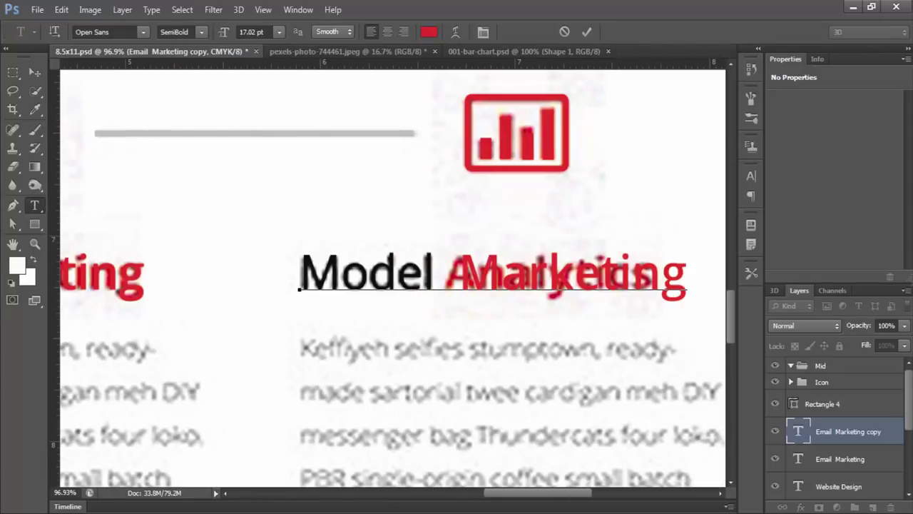
text(nal)
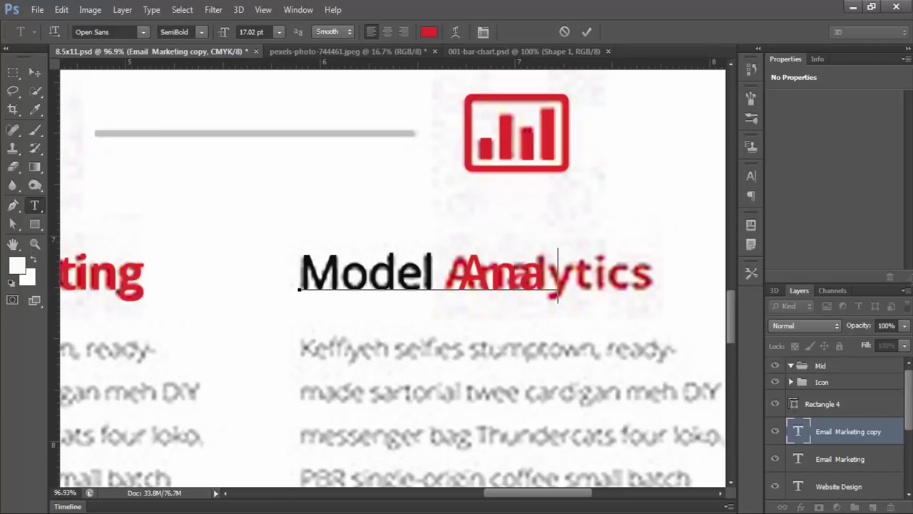
text(ytic)
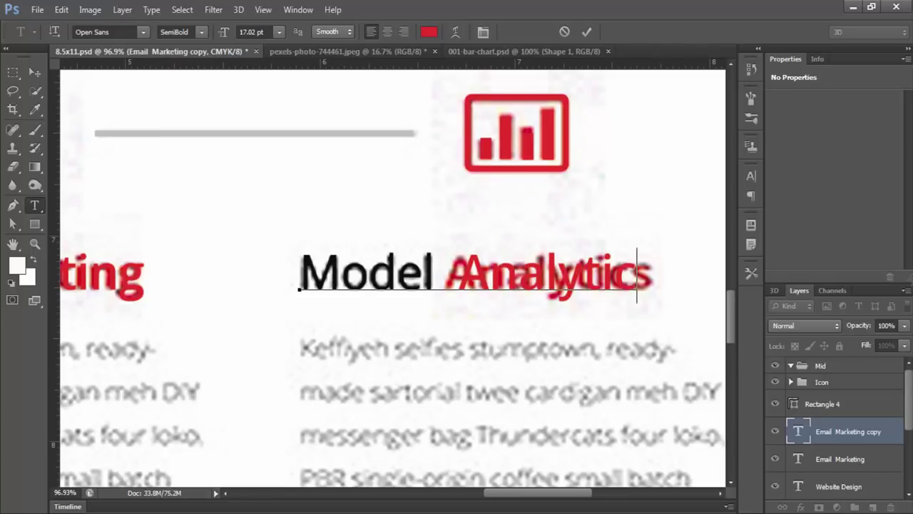
text(s)
click(40, 73)
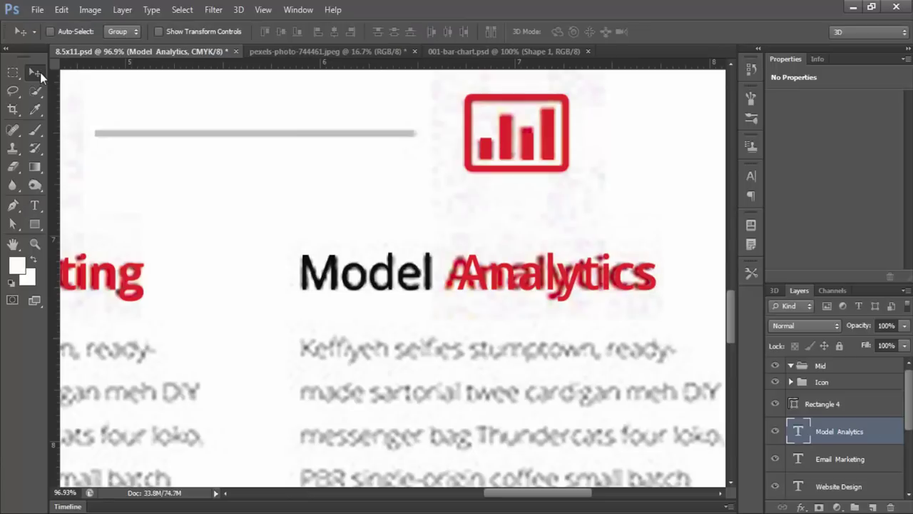
key(ctrl+minus)
key(ctrl+minus)
key(ctrl+minus)
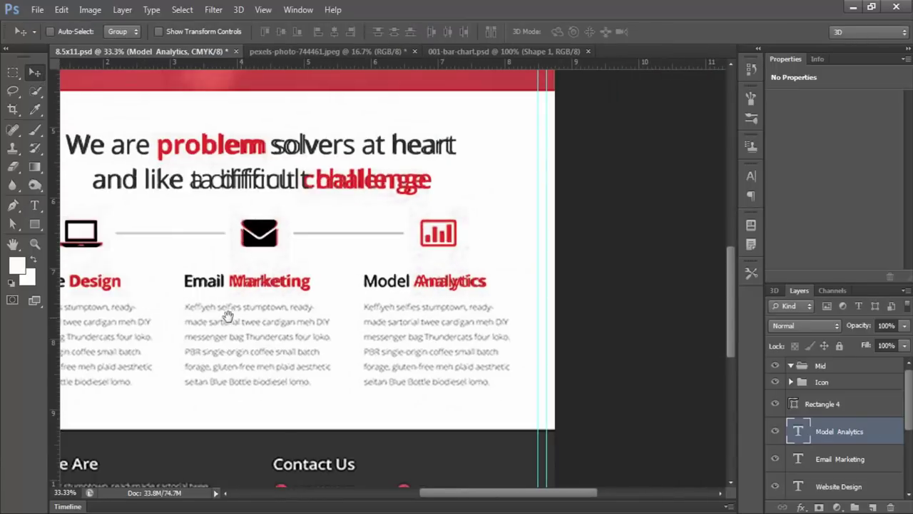
drag(224, 316, 363, 307)
scroll(832, 431, down, 1)
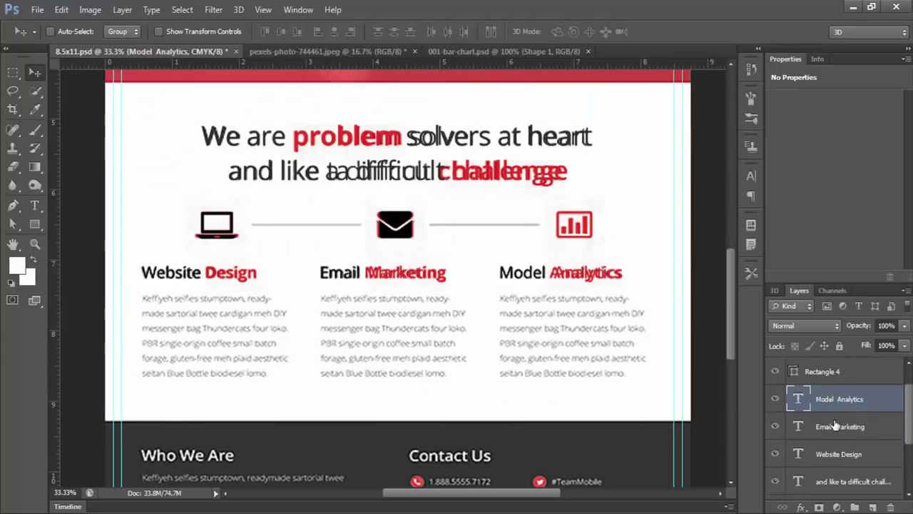
scroll(833, 431, down, 1)
Group the laptop icon with the Website Design heading as 'web design'.
scroll(828, 421, up, 2)
click(792, 384)
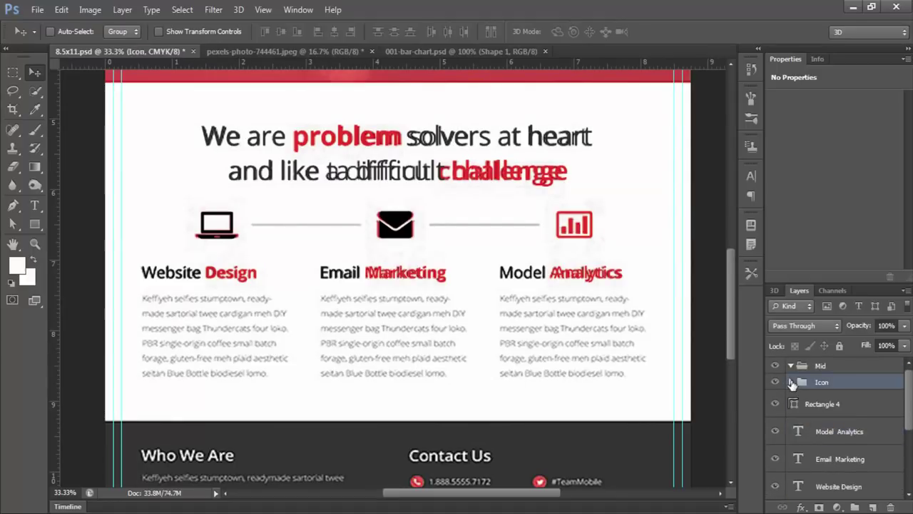
scroll(848, 424, down, 1)
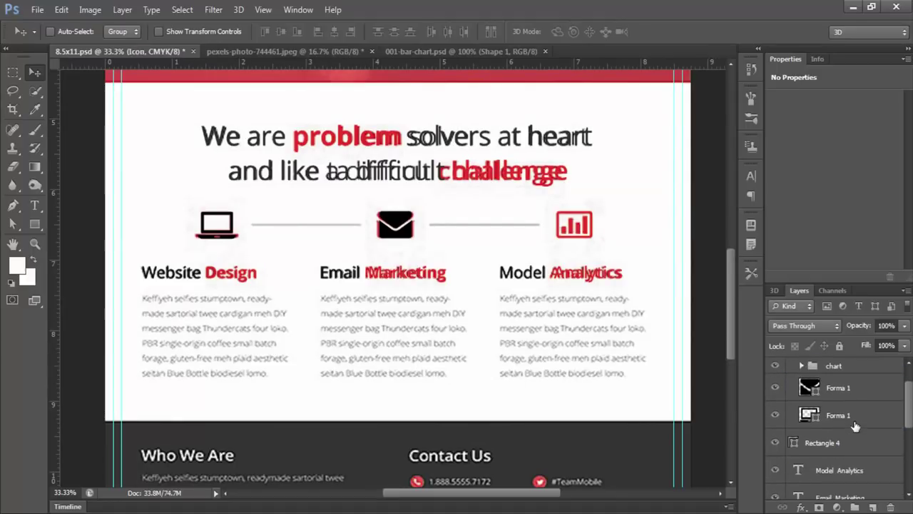
scroll(850, 423, up, 1)
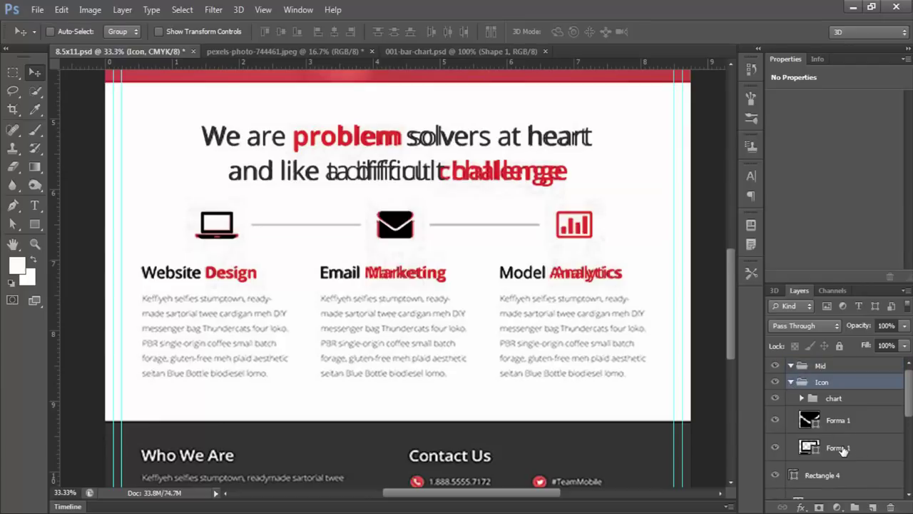
click(844, 448)
scroll(861, 456, down, 1)
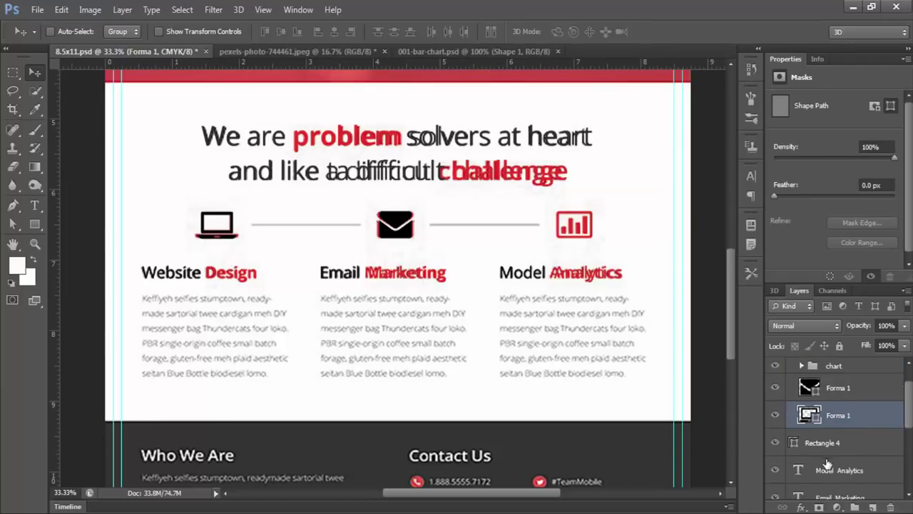
scroll(840, 474, down, 2)
ctrl+click(840, 476)
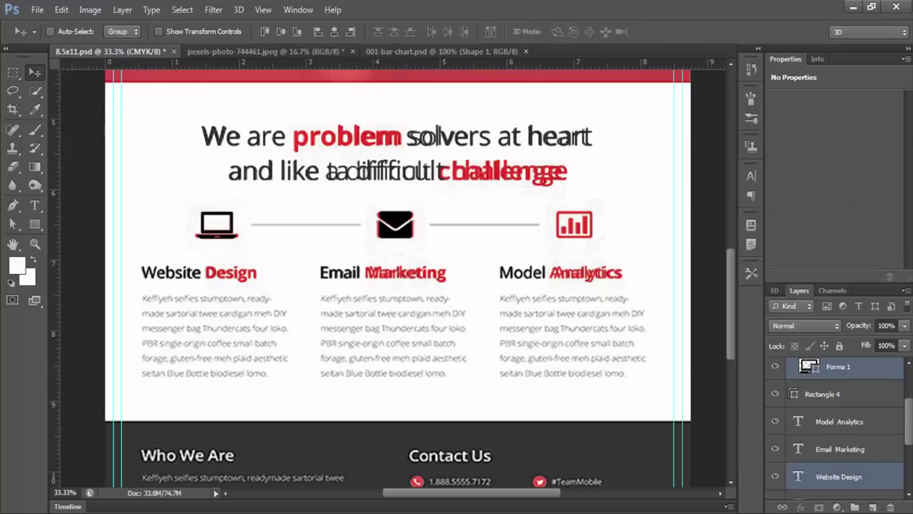
key(ctrl+g)
drag(844, 408, 841, 453)
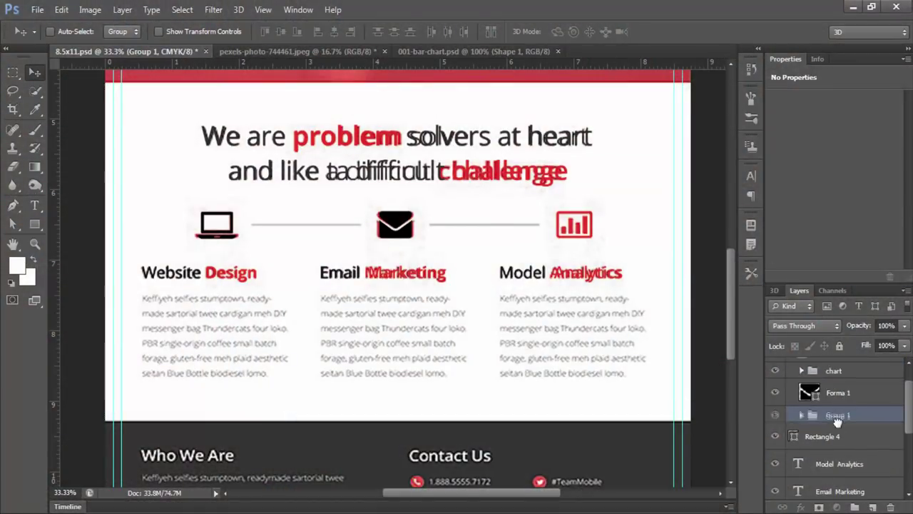
double_click(827, 442)
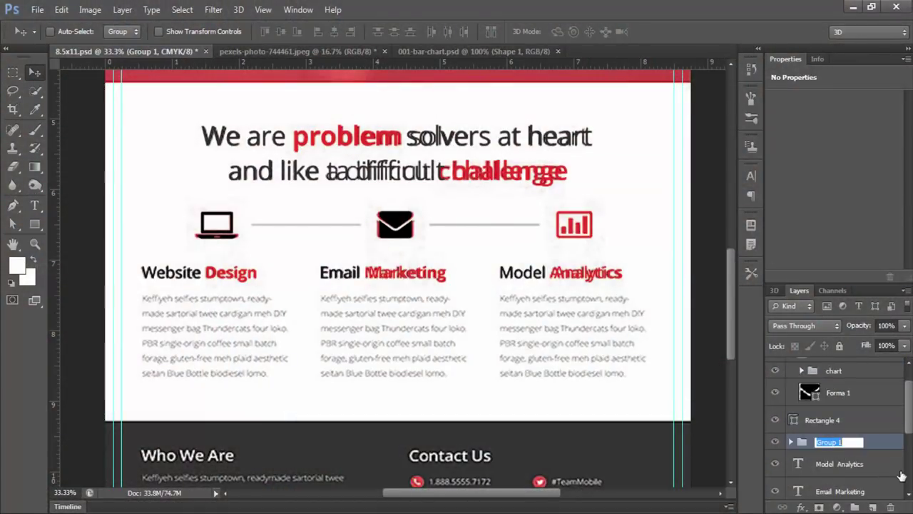
text(web design)
key(Return)
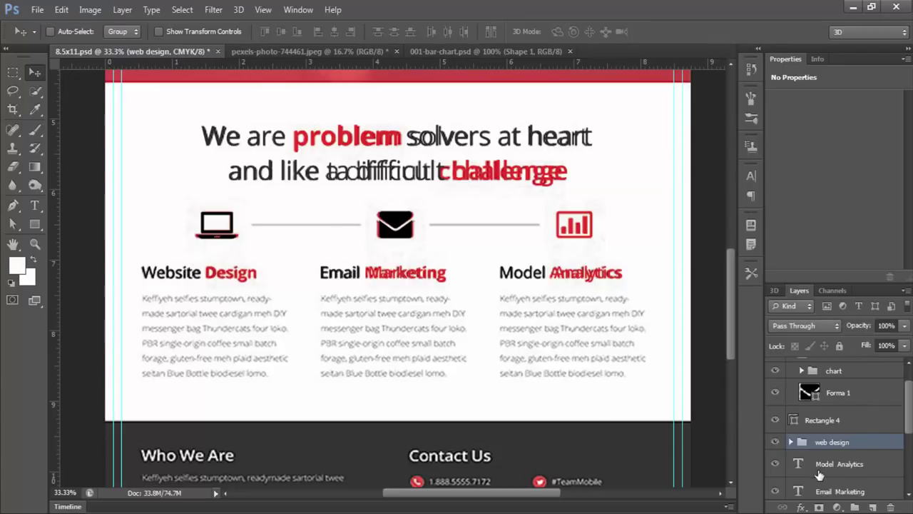
Group the envelope icon with Email Marketing as 'email mar', below web design.
click(820, 466)
click(822, 420)
click(831, 396)
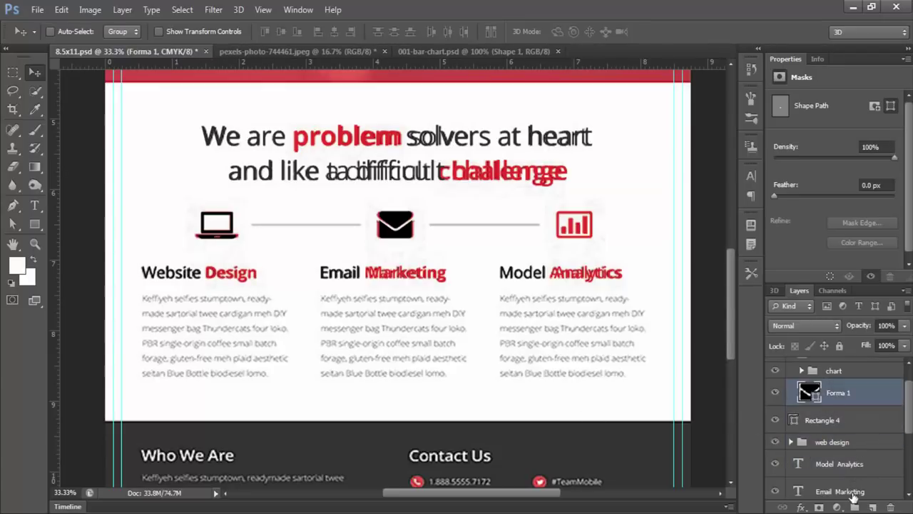
key(ctrl+g)
double_click(838, 387)
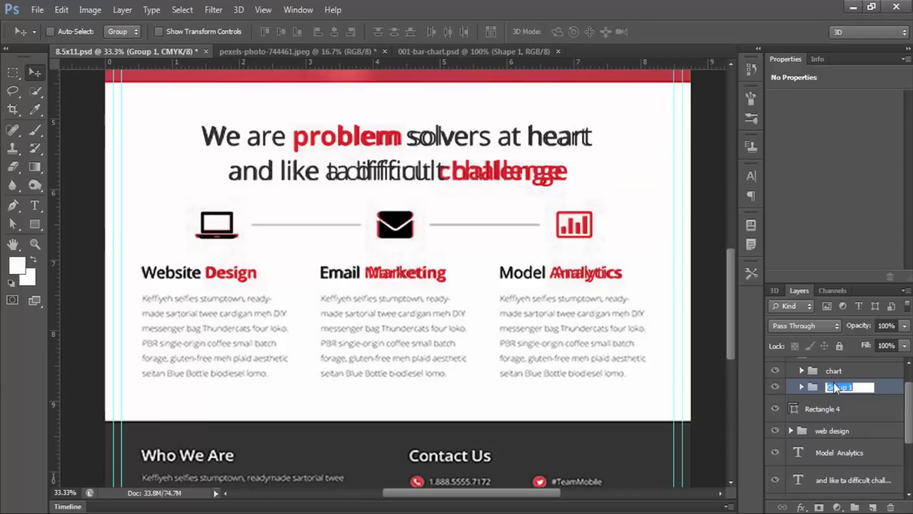
text(email mar)
key(Return)
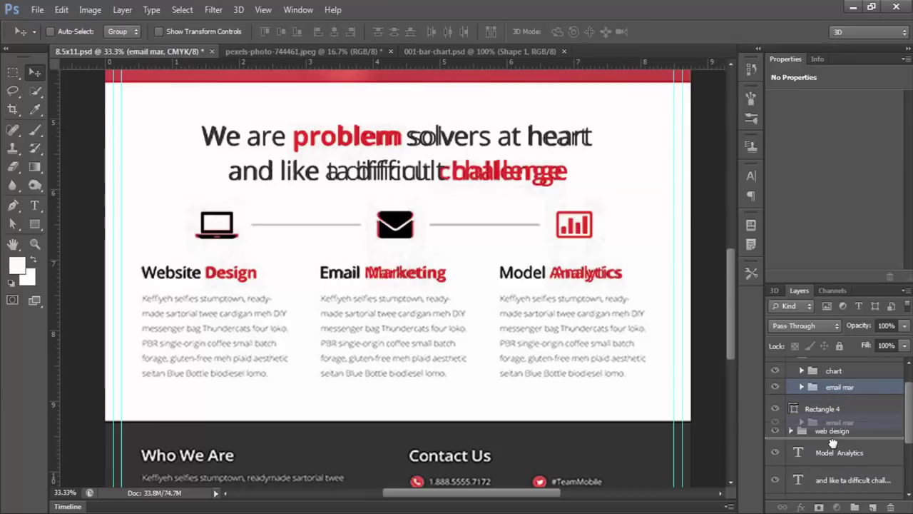
drag(839, 421, 839, 442)
Group the chart icon with Model Analytics as 'model ana', below Rectangle 4.
click(835, 392)
click(833, 361)
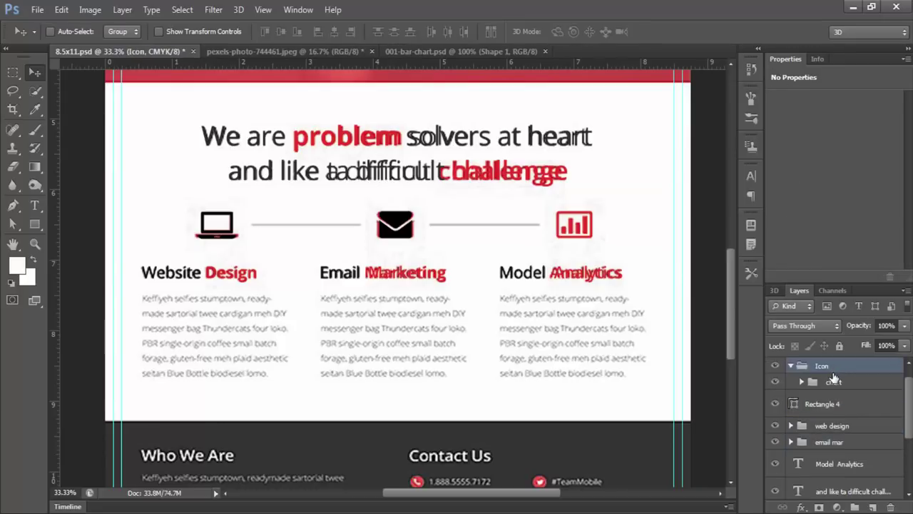
click(828, 383)
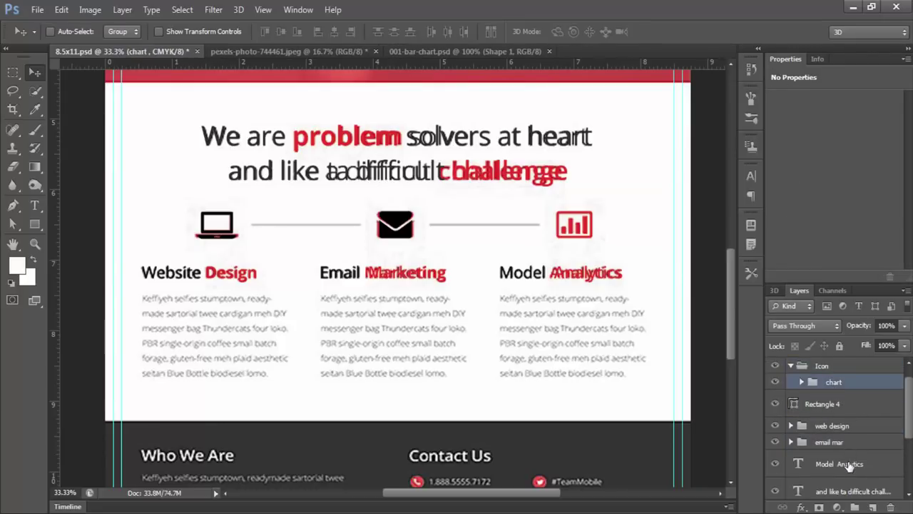
ctrl+click(849, 465)
key(ctrl+g)
double_click(836, 383)
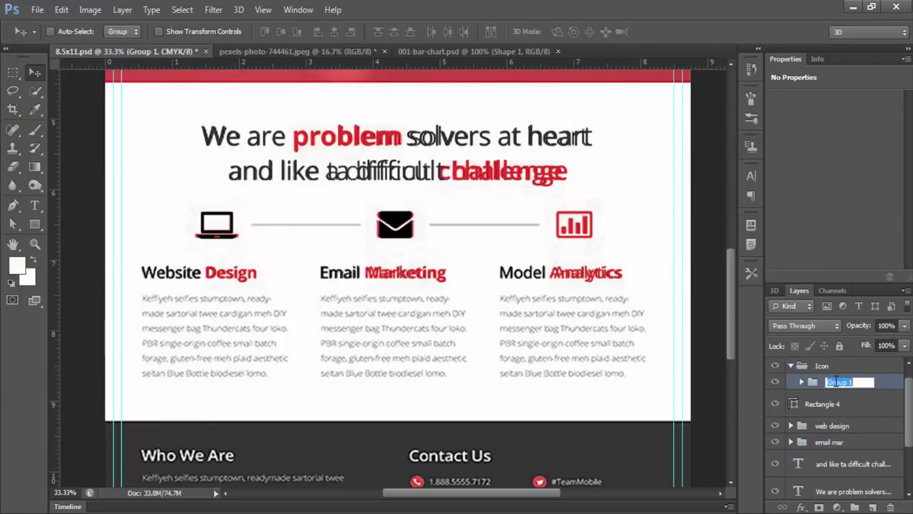
text(model ana)
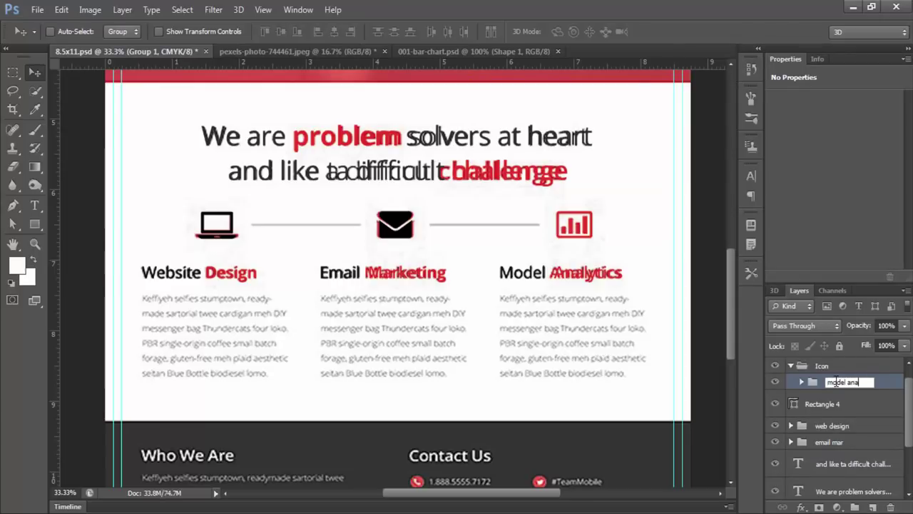
key(Return)
drag(842, 382, 830, 419)
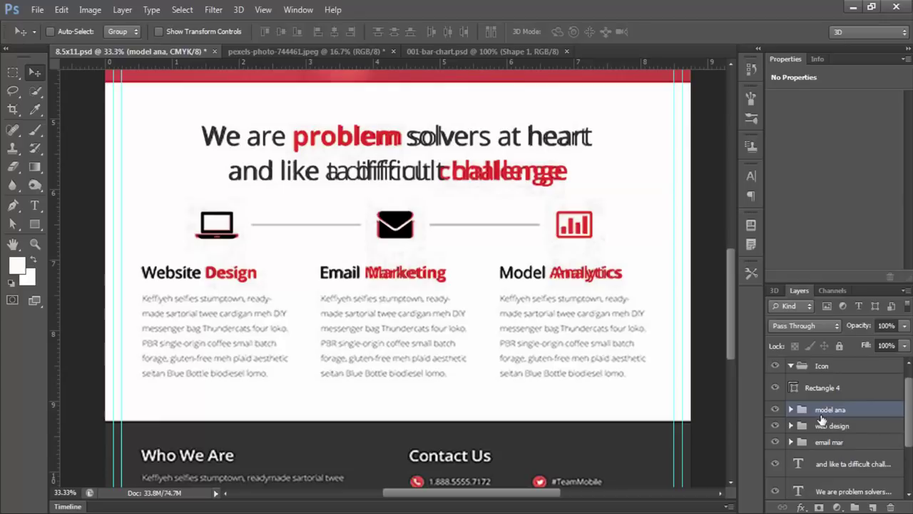
Ungroup the Icon group and order web design and email mar above model ana.
click(825, 373)
right_click(824, 371)
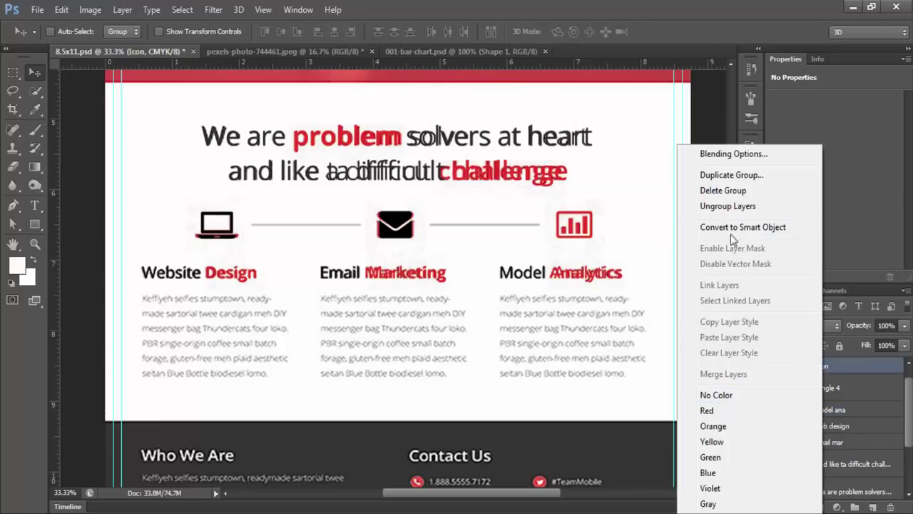
click(728, 205)
click(834, 428)
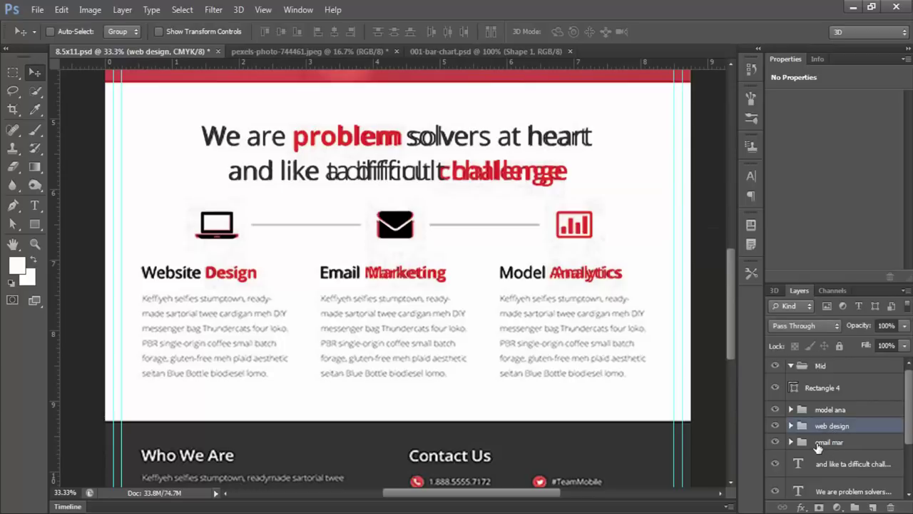
click(818, 443)
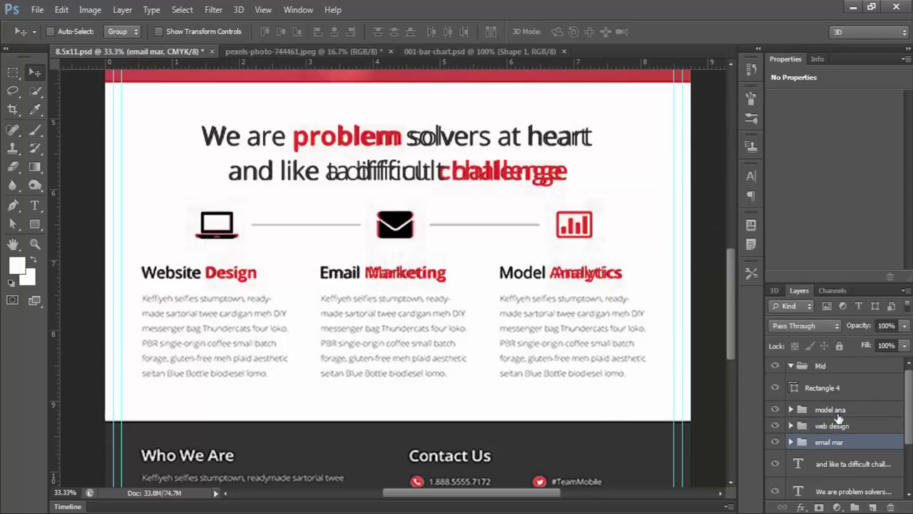
drag(818, 427, 829, 404)
drag(831, 442, 839, 415)
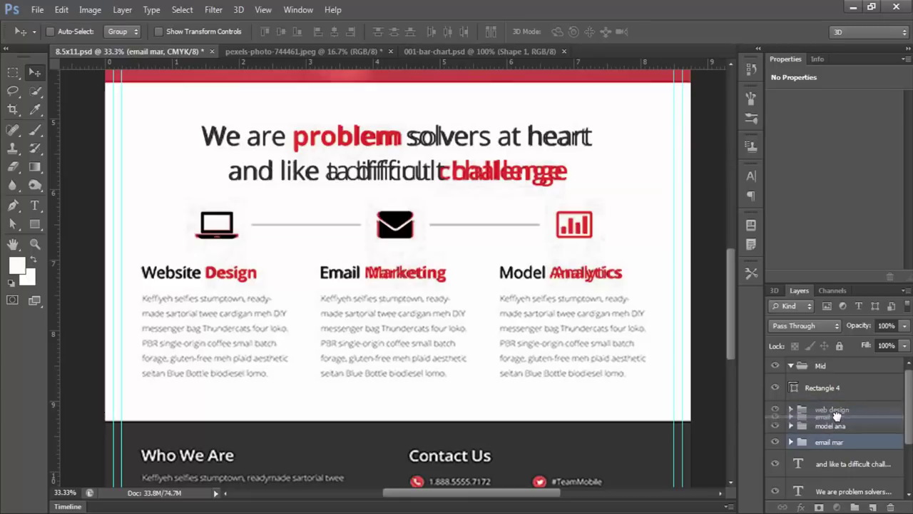
click(805, 411)
click(791, 409)
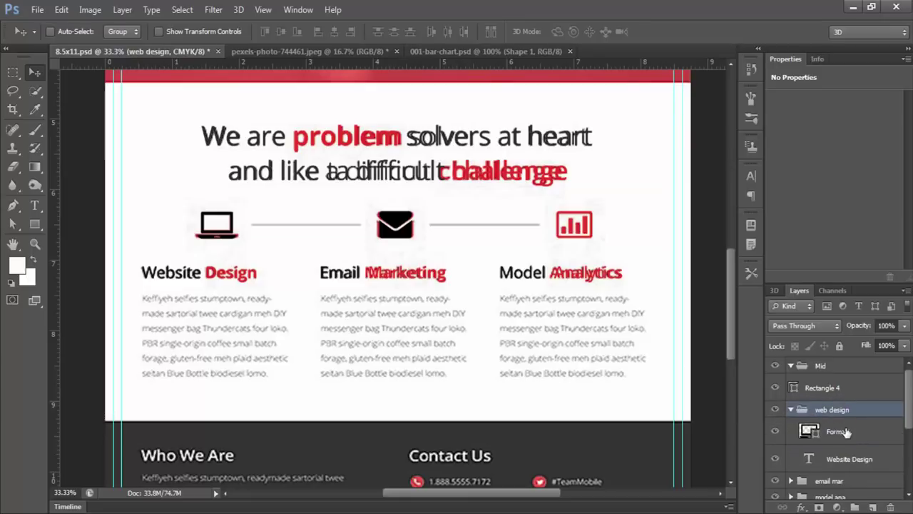
click(835, 432)
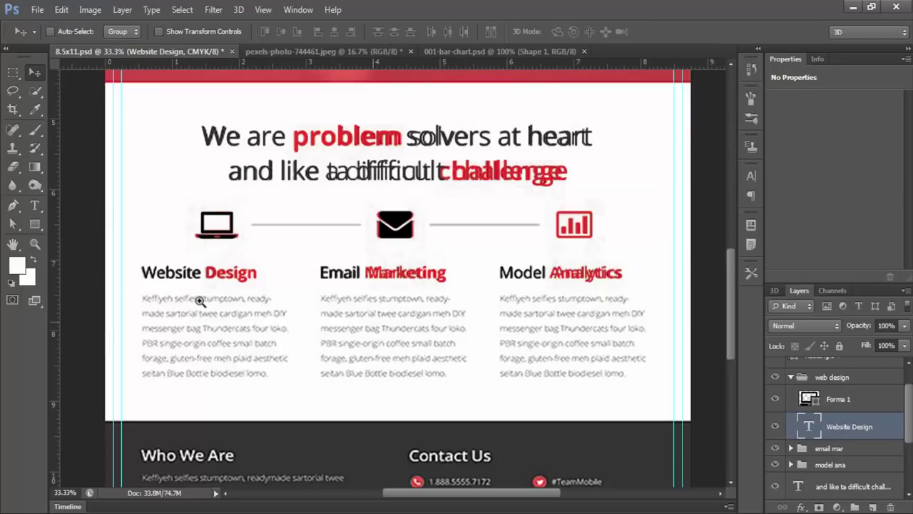
Draw a paragraph box under Website Design filled with Lorem Ipsum placeholder text.
scroll(198, 300, up, 3)
scroll(238, 306, down, 2)
key(t)
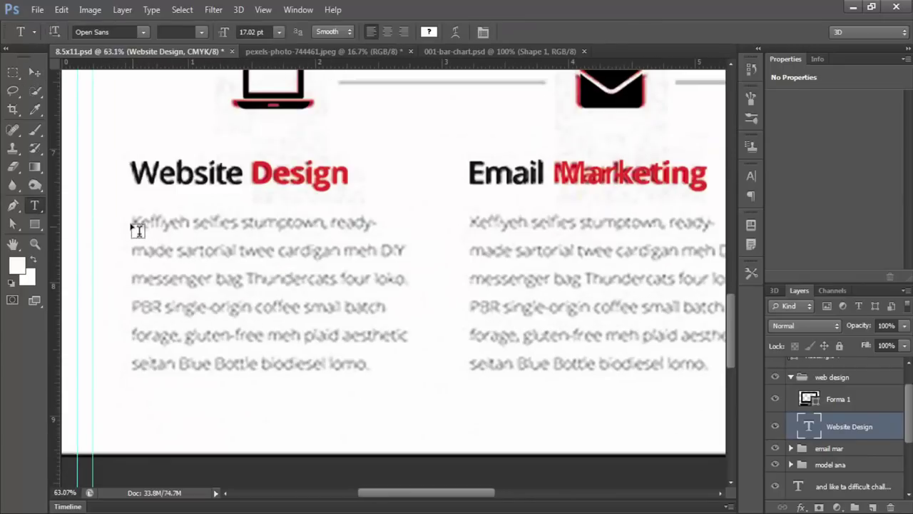
mouse_move(132, 213)
mouse_down()
mouse_move(309, 355)
mouse_move(420, 382)
mouse_move(411, 375)
mouse_up()
click(152, 10)
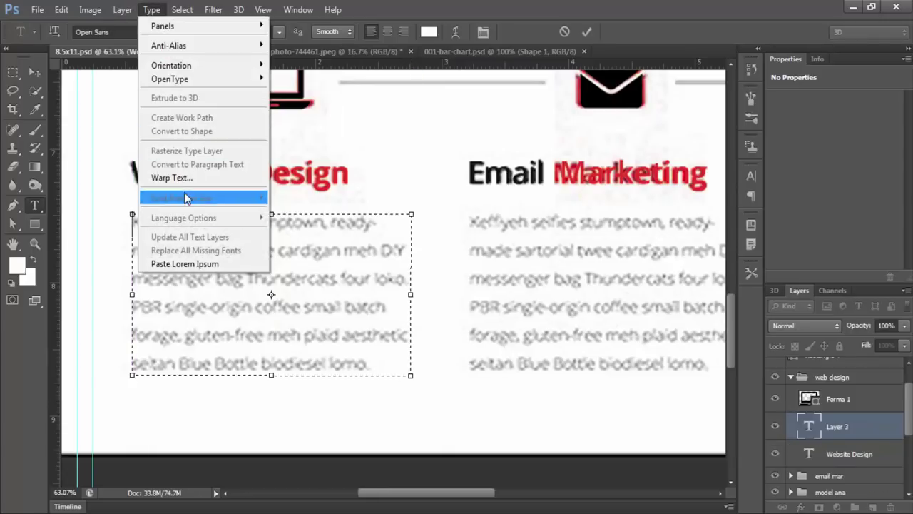
click(185, 263)
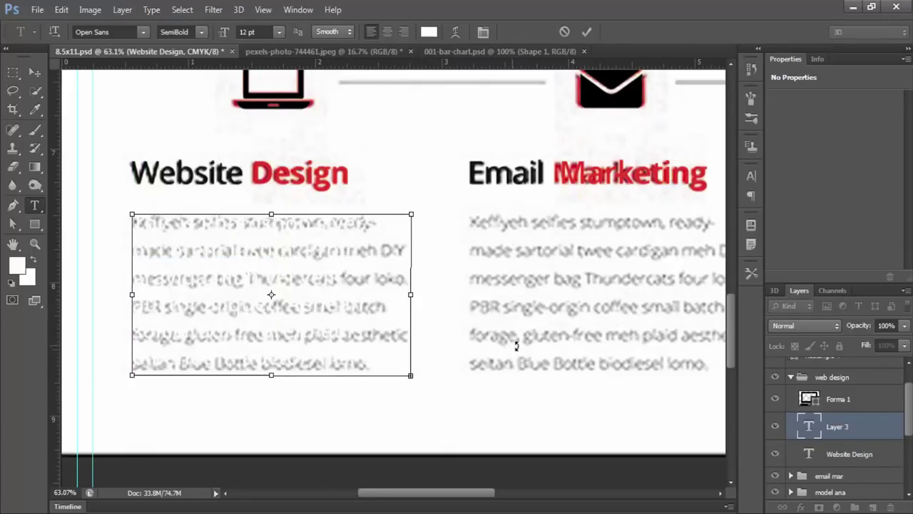
Make the paragraph grey #989898 at 8 pt and commit it.
key(ctrl+a)
click(429, 31)
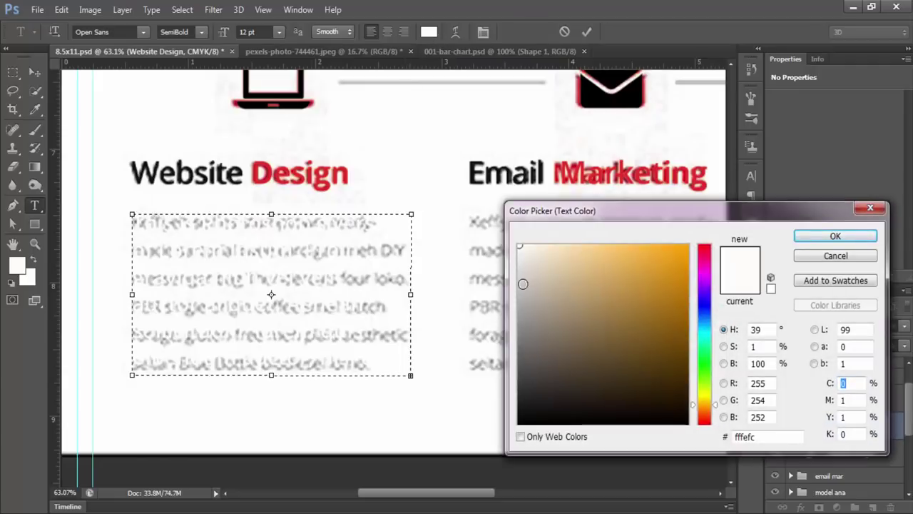
click(489, 274)
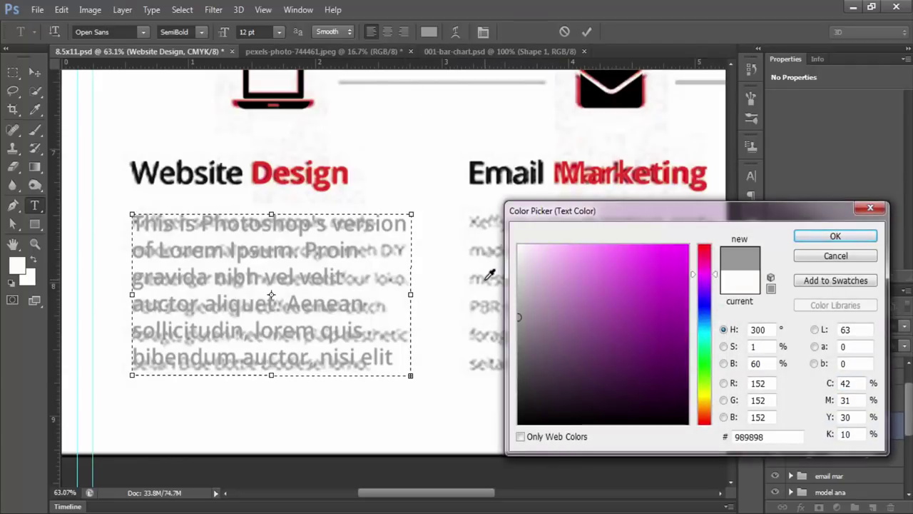
click(825, 244)
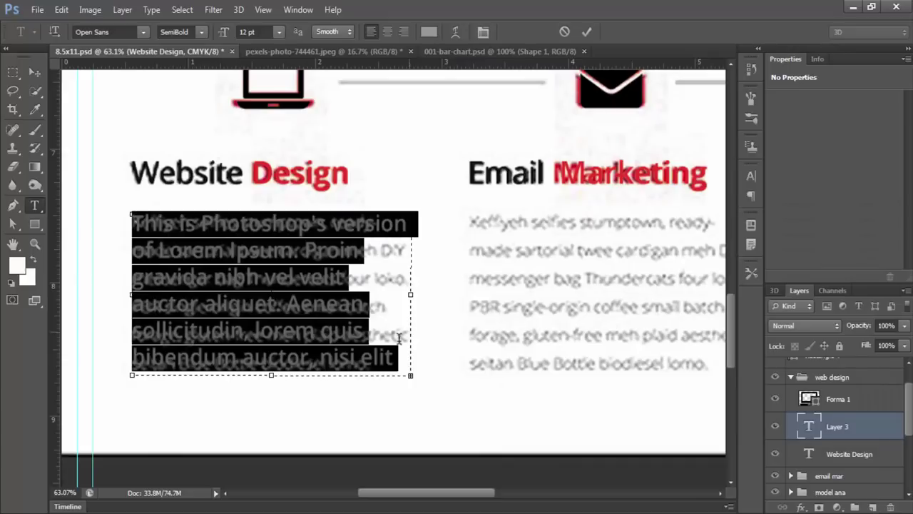
click(282, 32)
text(8)
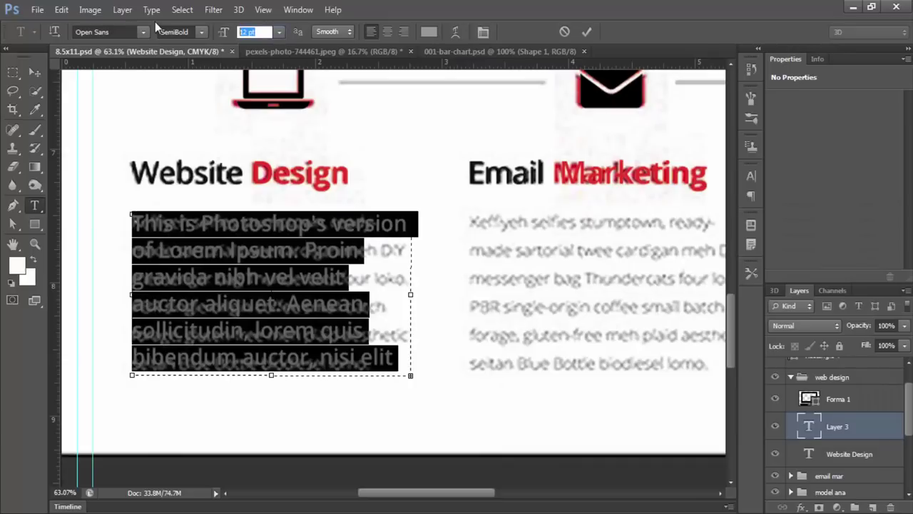
key(Return)
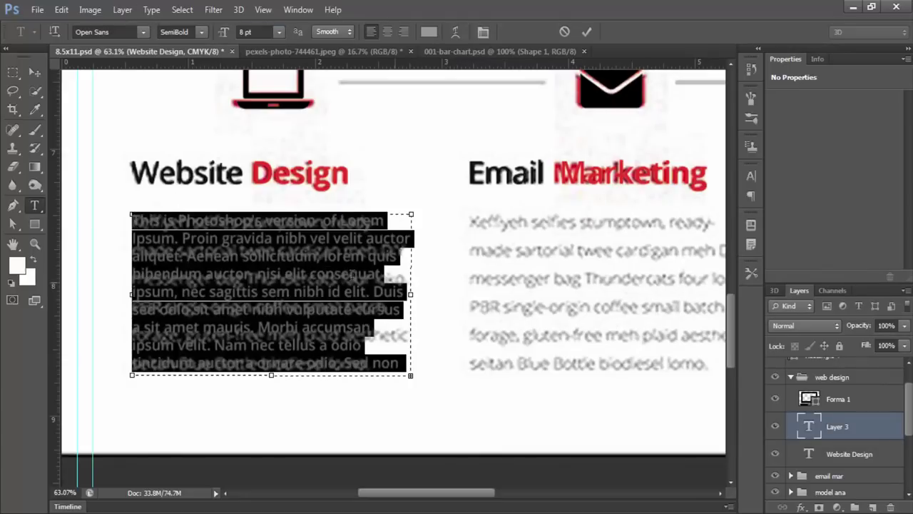
click(34, 72)
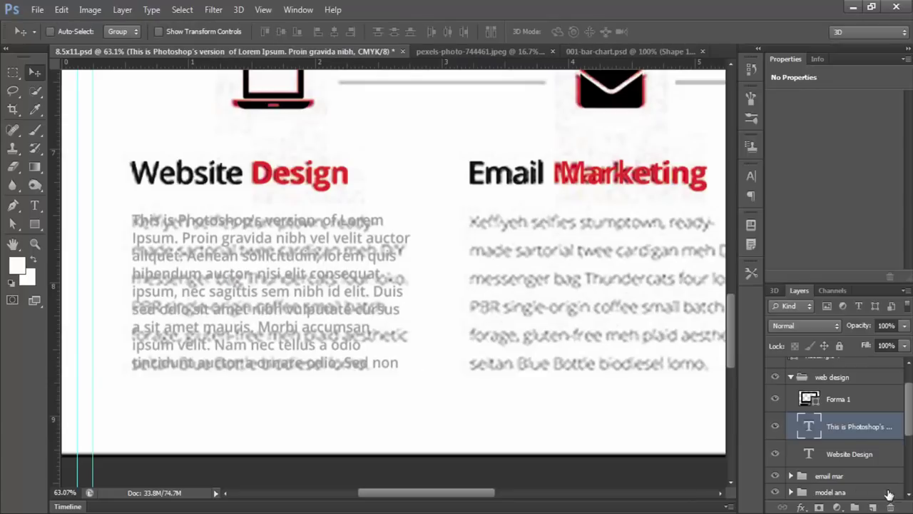
scroll(831, 410, up, 2)
scroll(821, 421, down, 4)
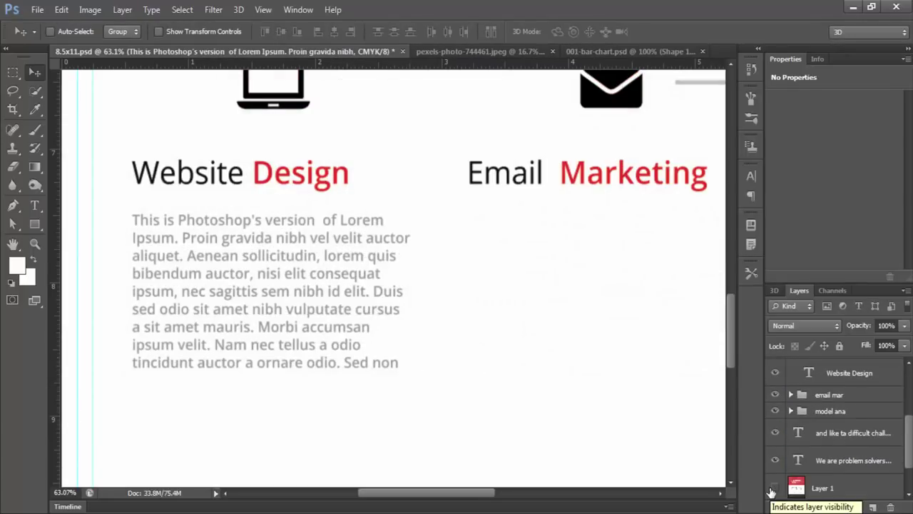
Change the paragraph text to Regular style at 9 pt and commit it.
key(ctrl+minus)
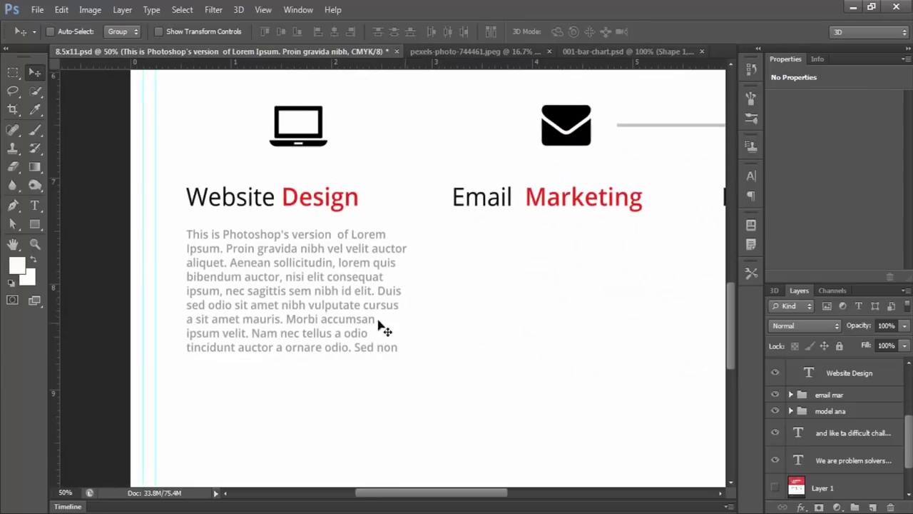
key(t)
click(276, 276)
key(ctrl+a)
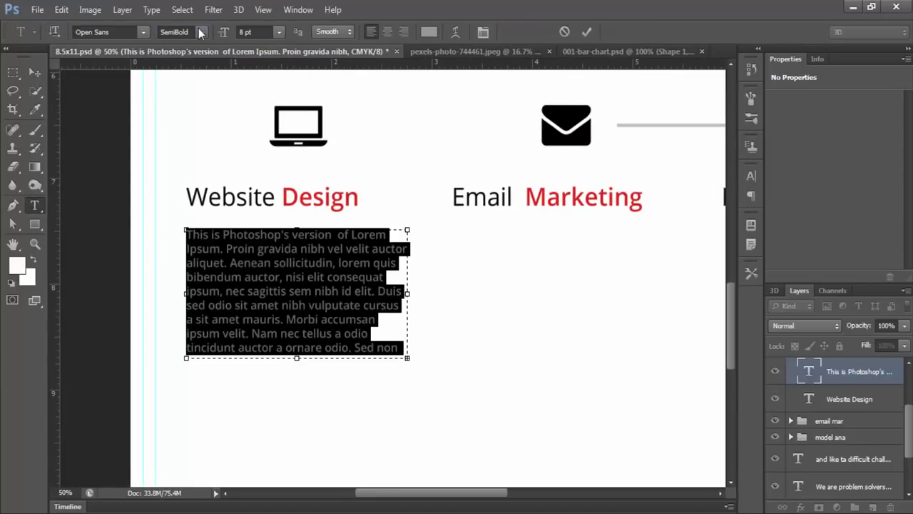
click(200, 32)
click(191, 91)
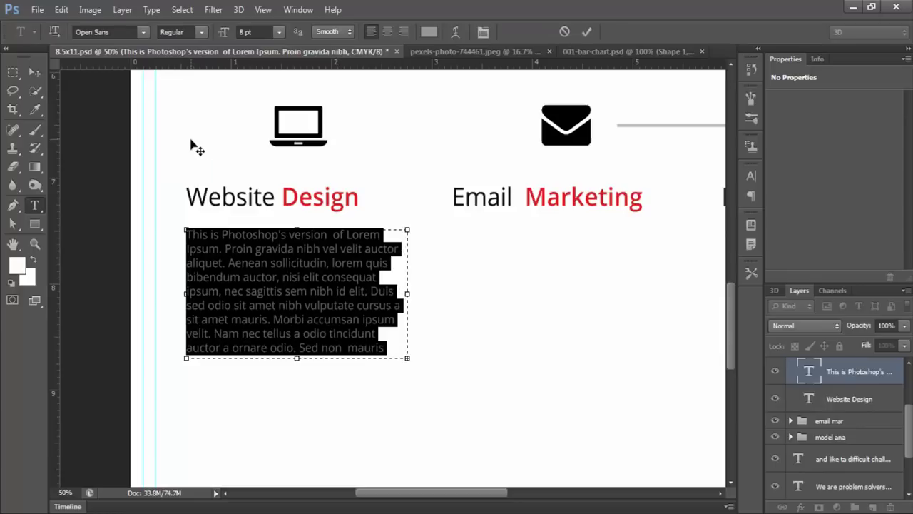
key(Tab)
text(9)
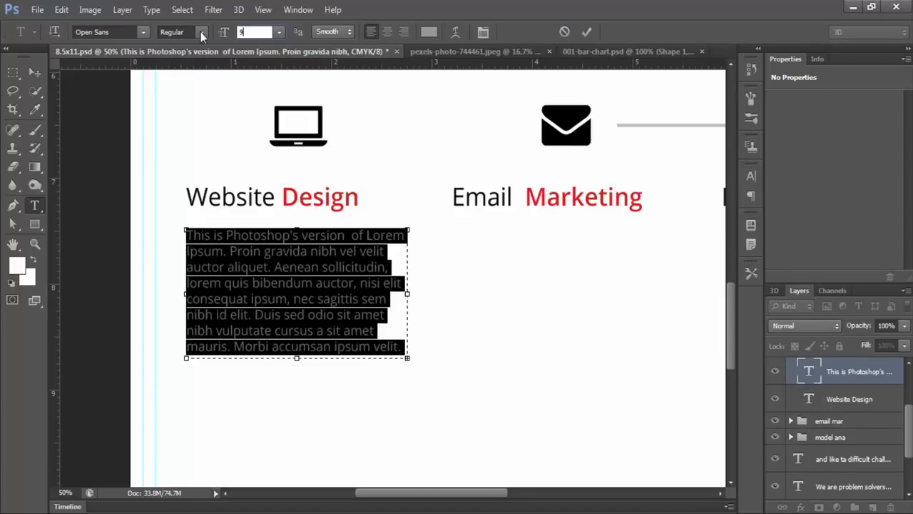
key(Return)
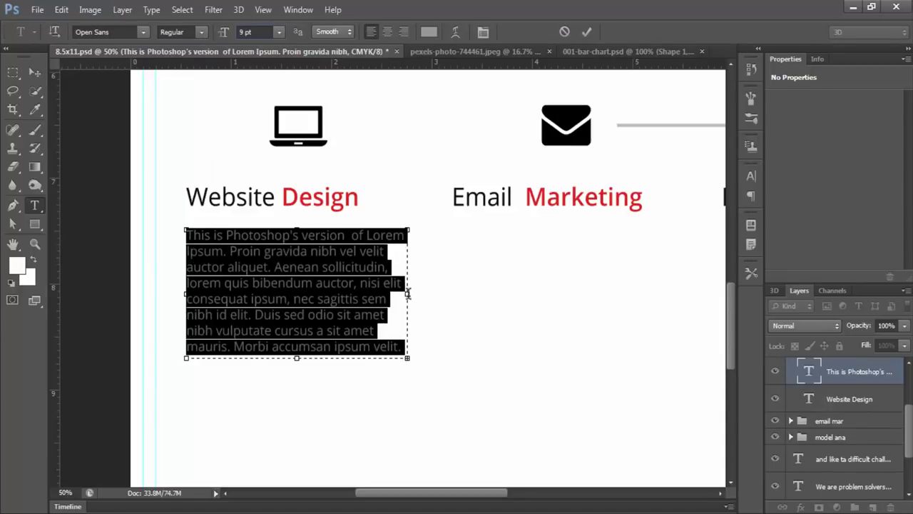
click(407, 291)
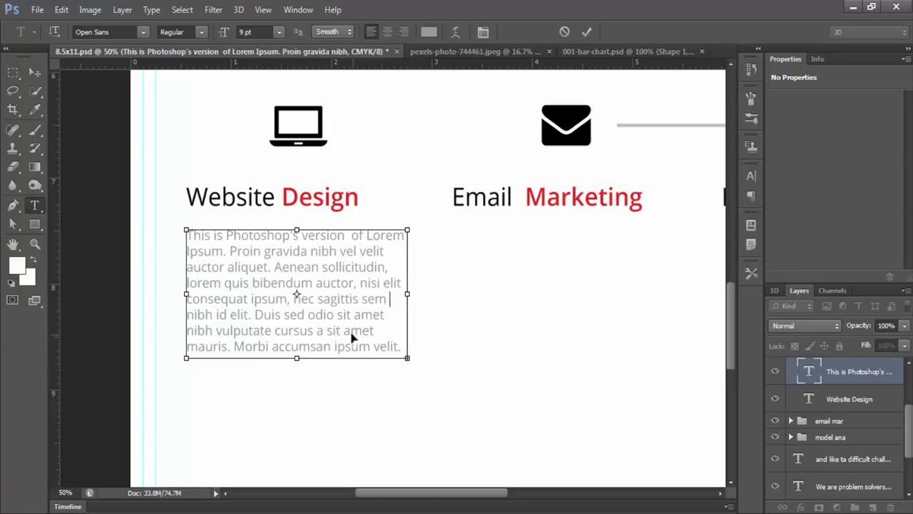
click(34, 72)
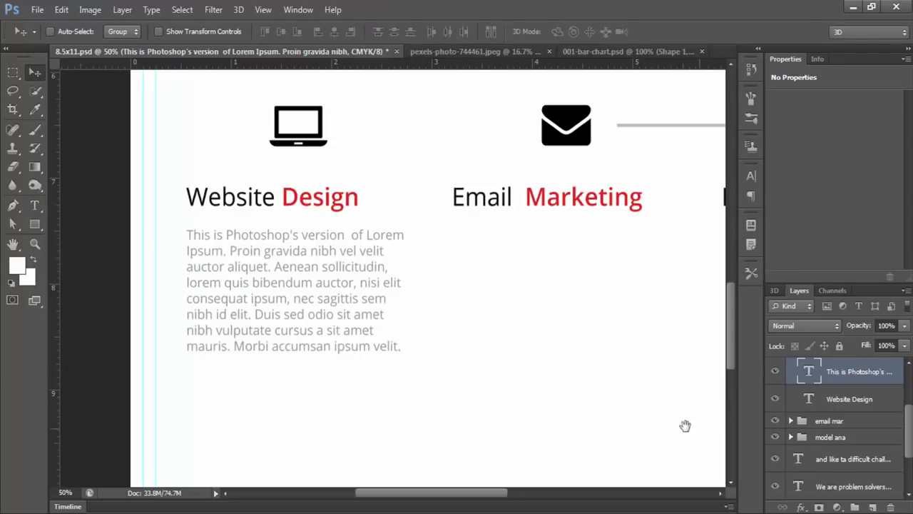
Show reference Layer 1 again and move the paragraph under Email Marketing.
scroll(804, 486, down, 3)
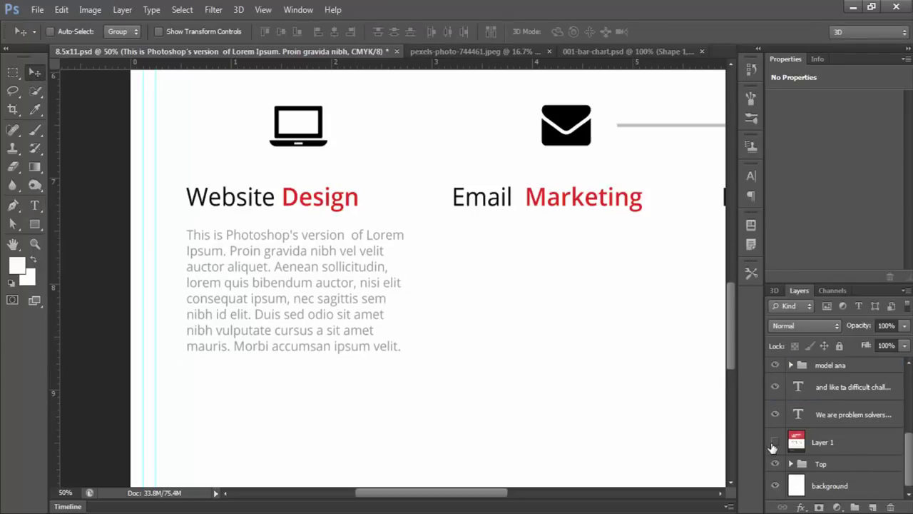
click(775, 442)
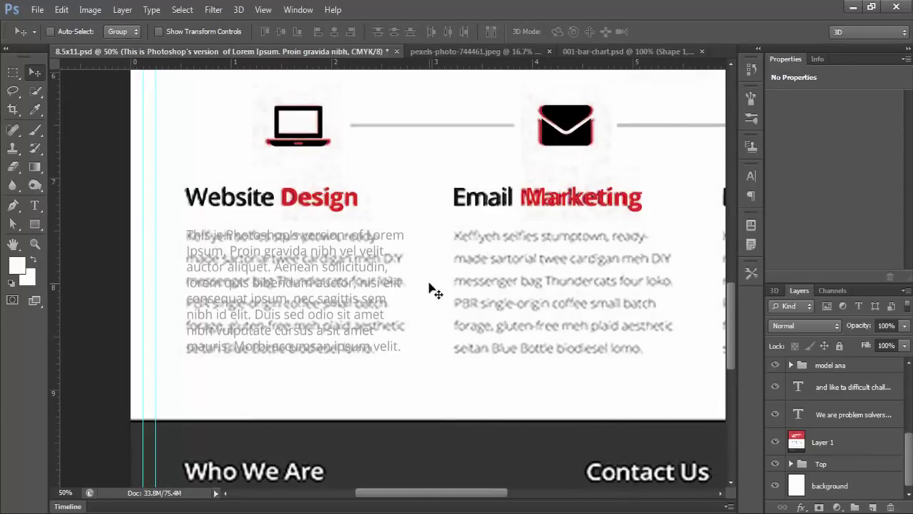
drag(357, 274, 585, 273)
key(t)
click(452, 256)
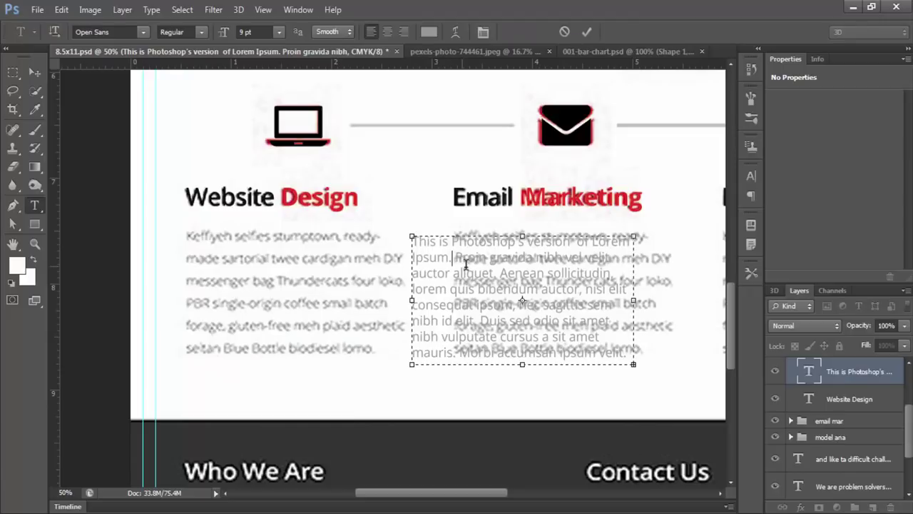
key(ctrl+a)
key(ctrl+t)
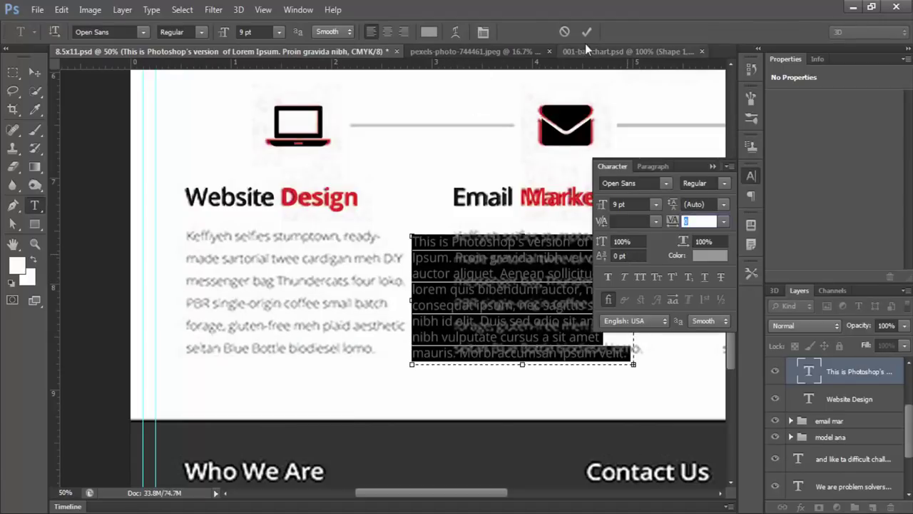
click(589, 33)
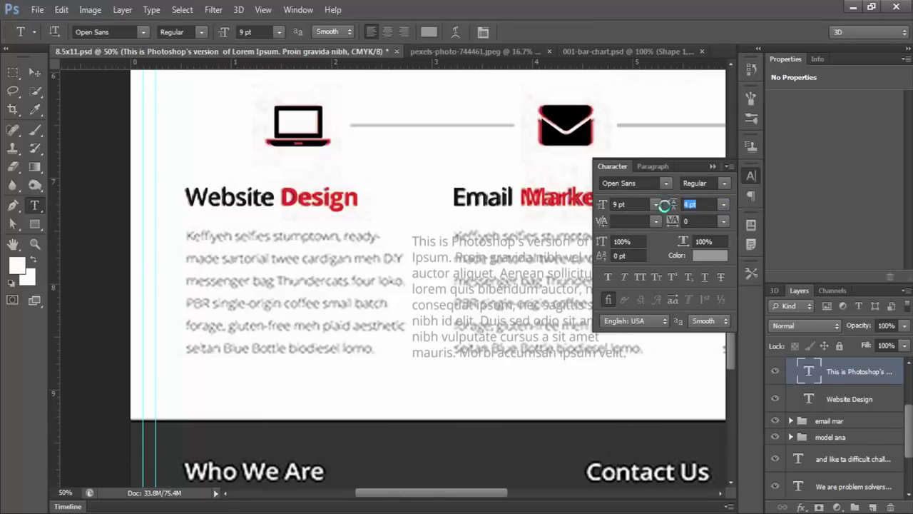
Adjust the paragraph's leading and move it under the Website Design heading.
drag(672, 205, 674, 205)
text(17)
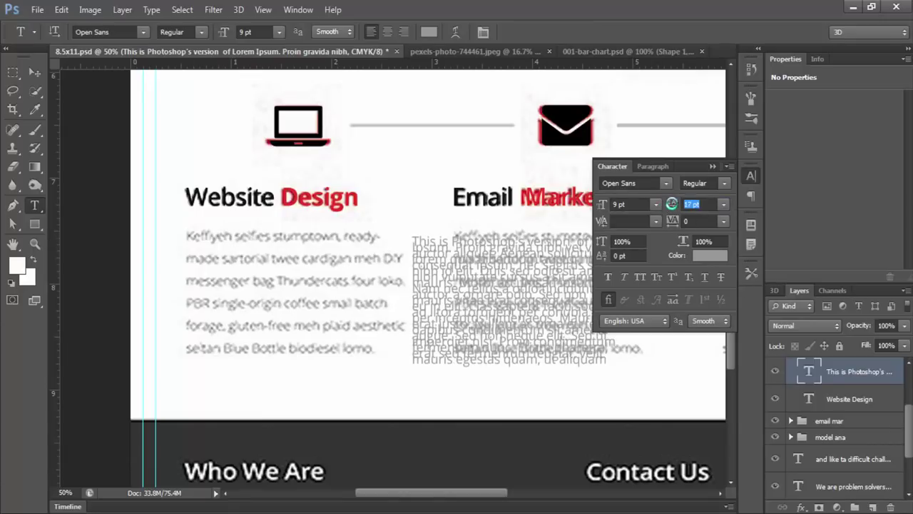
key(Return)
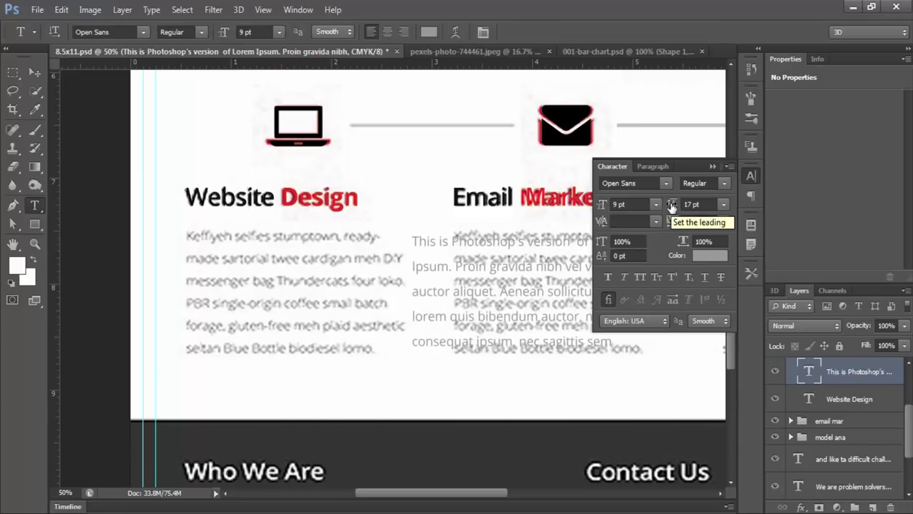
key(v)
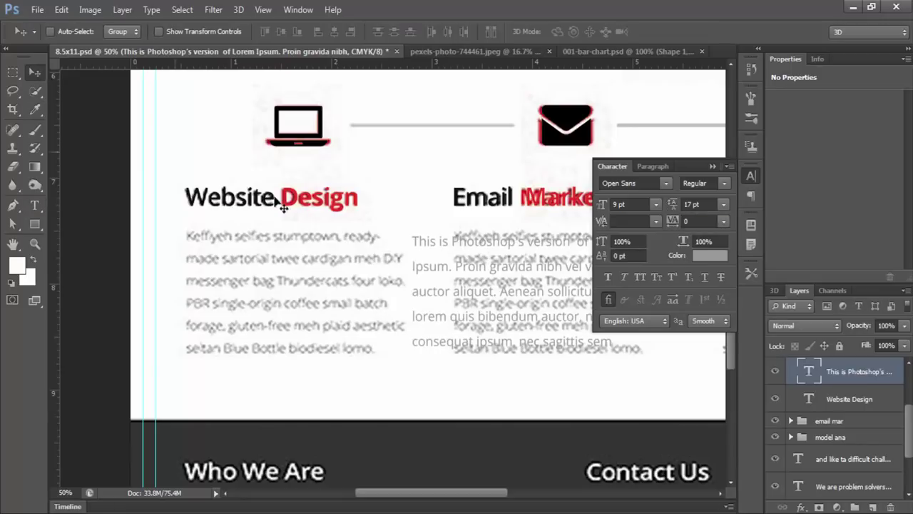
drag(424, 254, 214, 251)
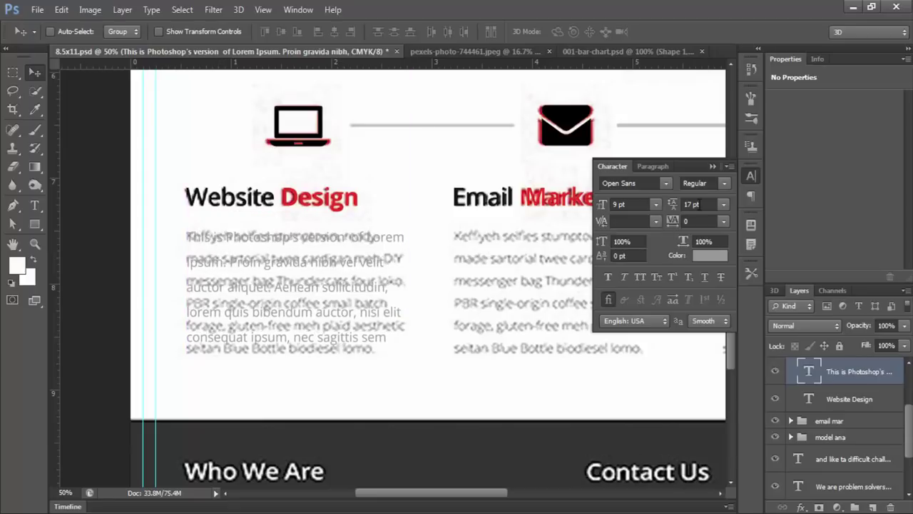
click(699, 204)
text(18)
key(Return)
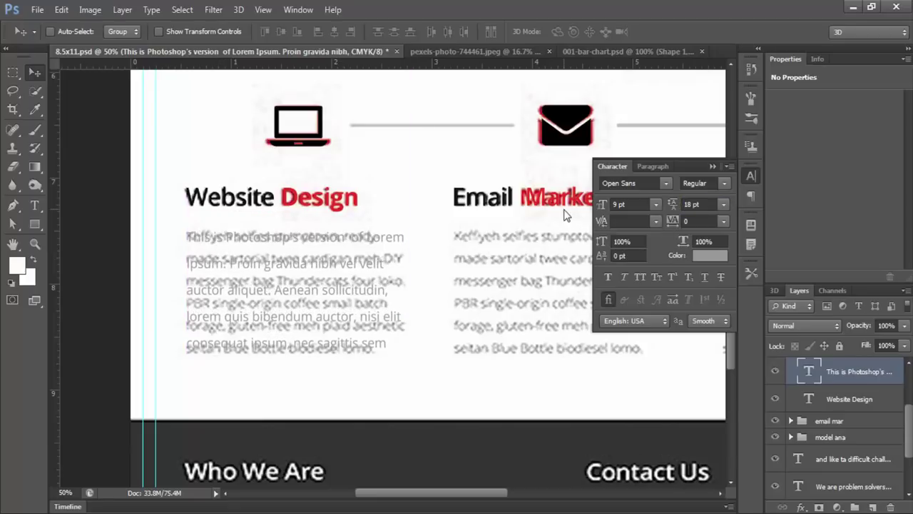
key(Up)
key(Up)
key(Up)
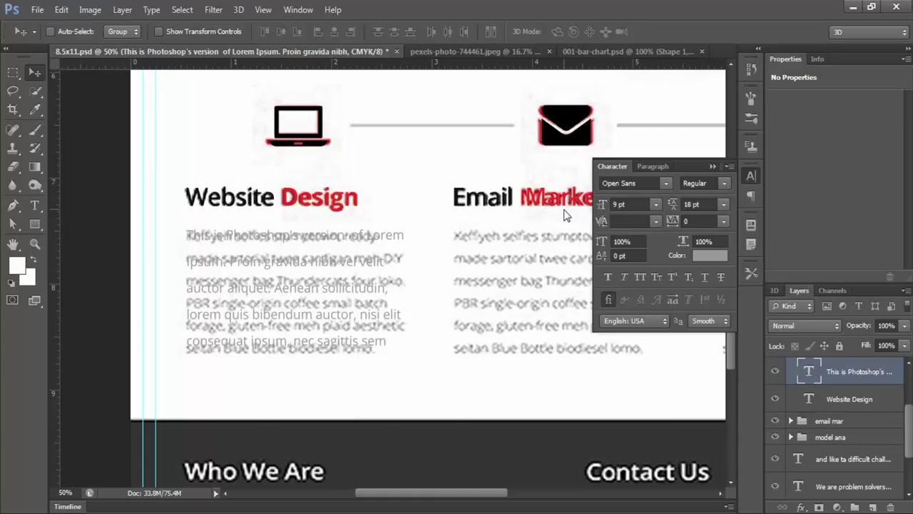
Make the paragraph text SemiBold and widen its text box so lines rewrap.
double_click(294, 254)
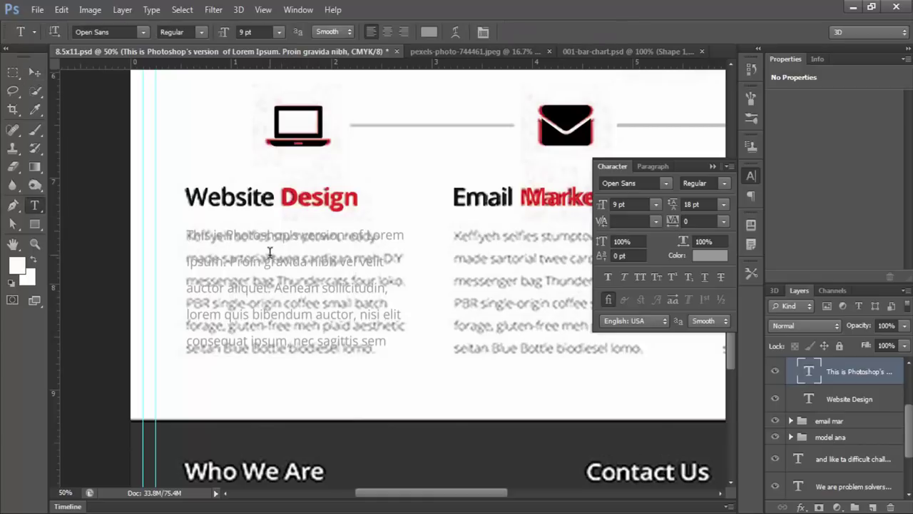
key(ctrl+a)
click(174, 31)
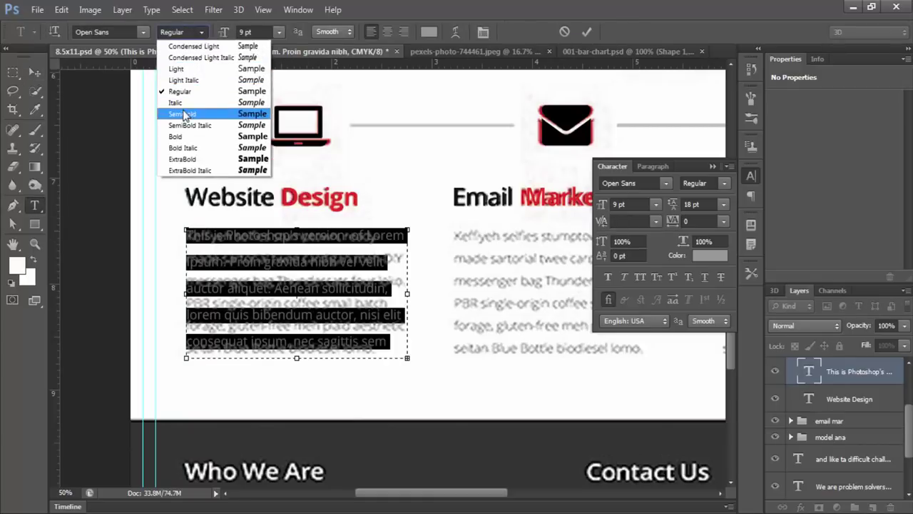
click(183, 114)
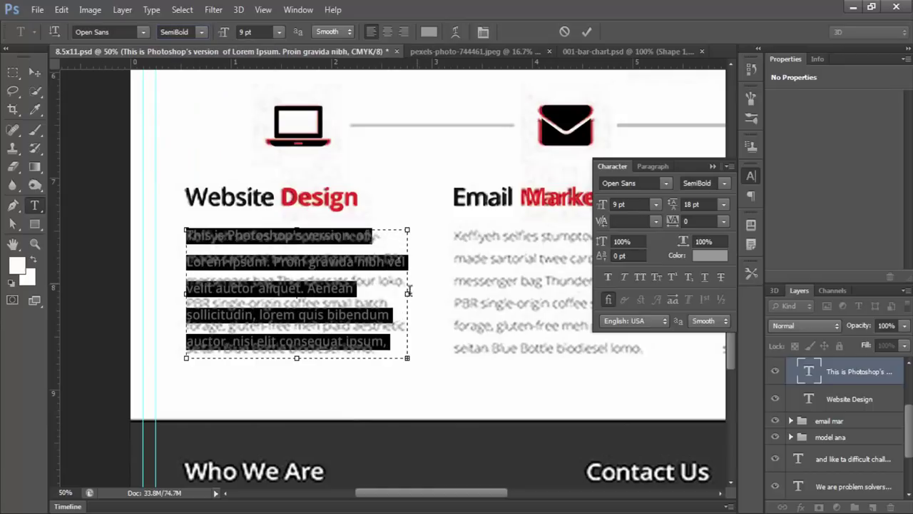
drag(406, 358, 425, 358)
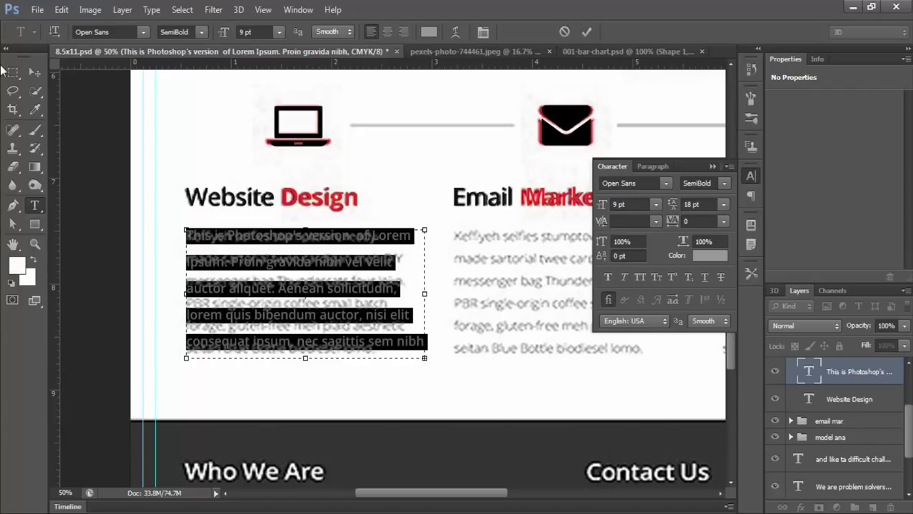
click(34, 72)
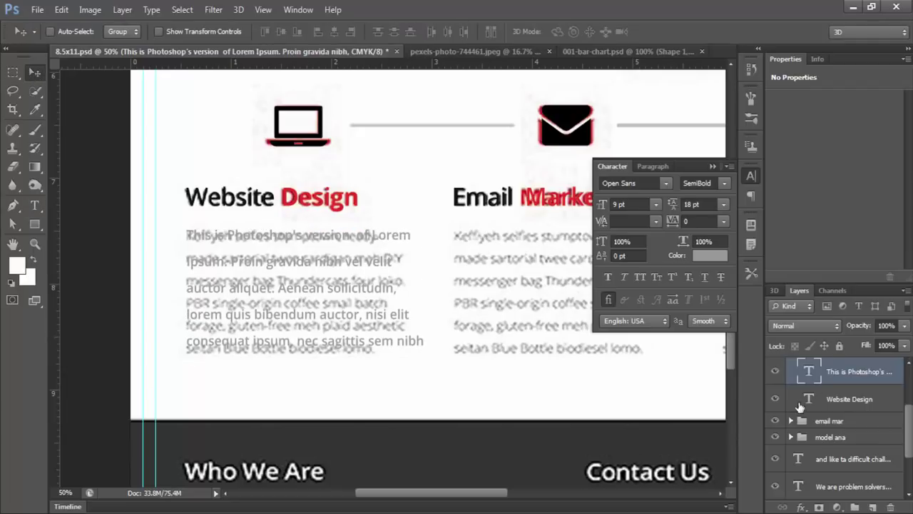
Set the paragraph's leading to 16 pt.
key(t)
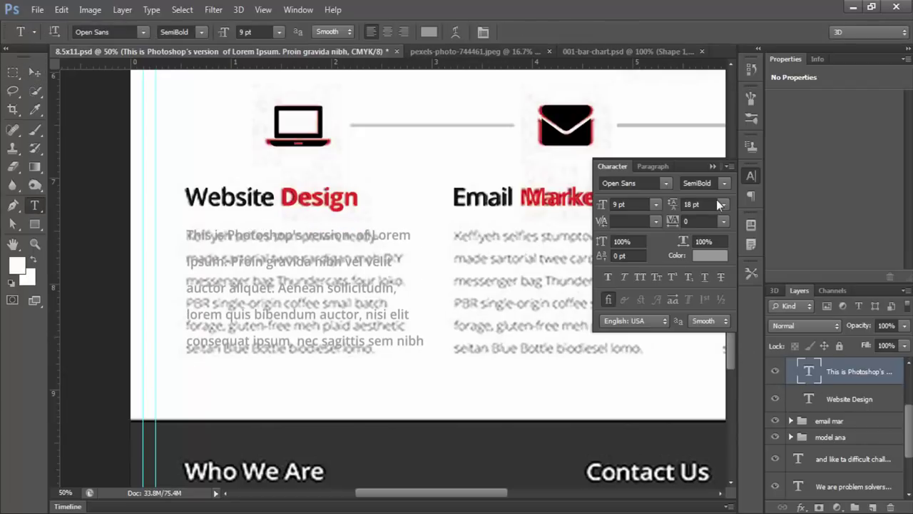
click(693, 204)
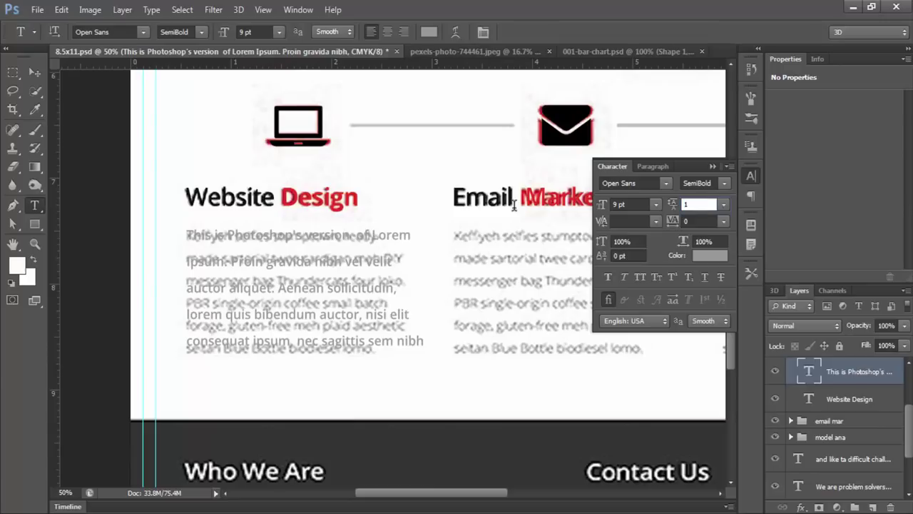
text(6)
key(Return)
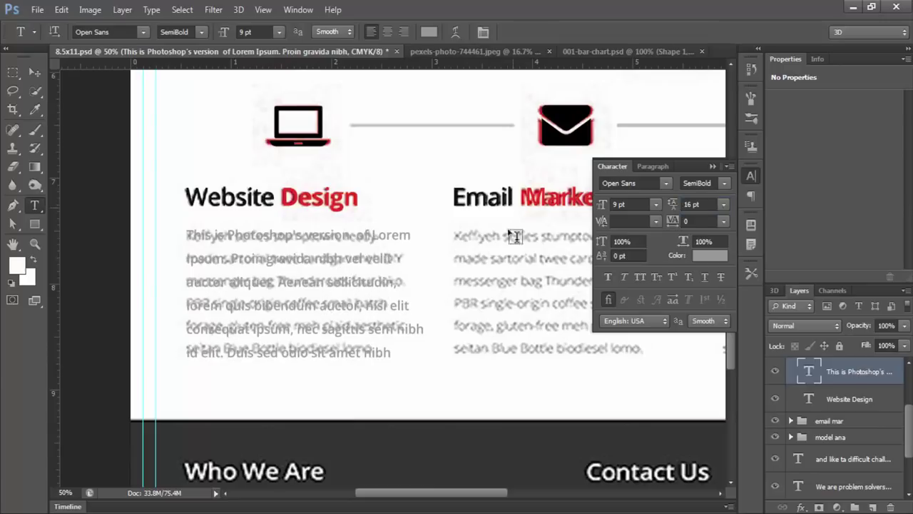
click(35, 72)
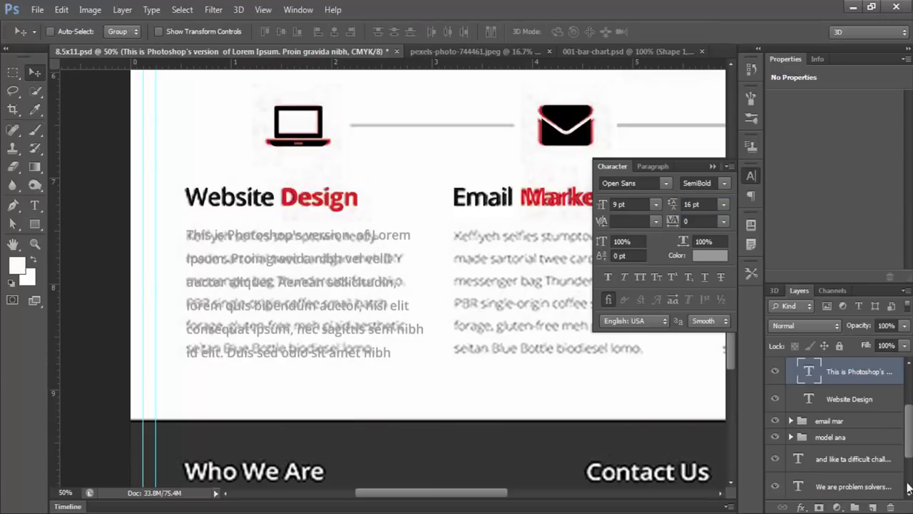
scroll(835, 428, down, 2)
scroll(784, 457, down, 1)
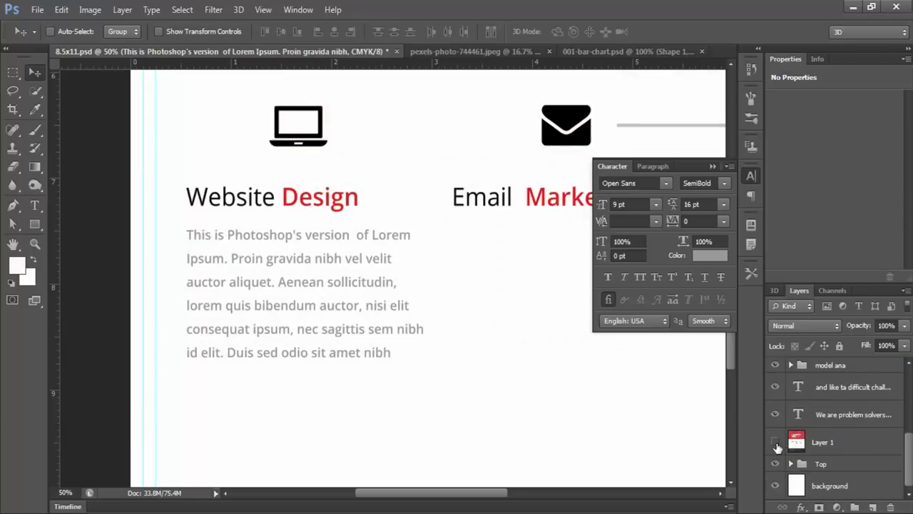
Toggle Layer 1's visibility to compare the new text with the reference mockup.
click(776, 443)
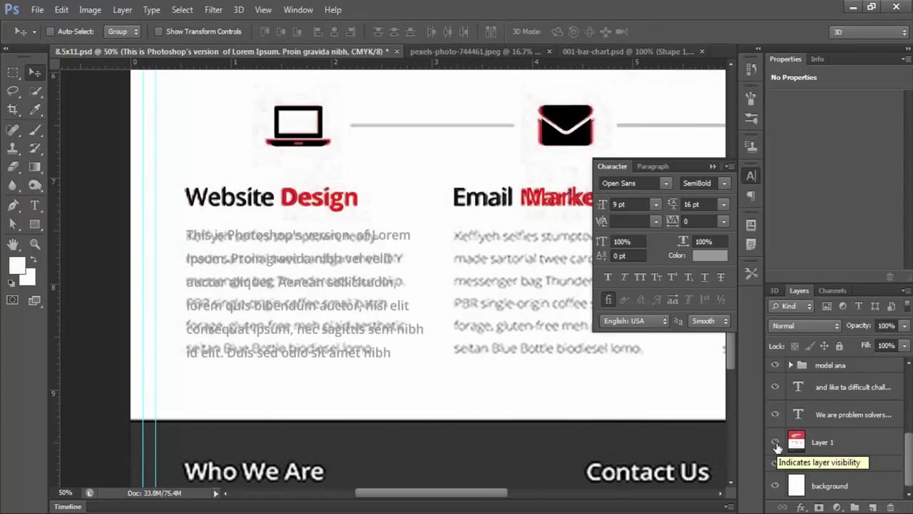
click(776, 443)
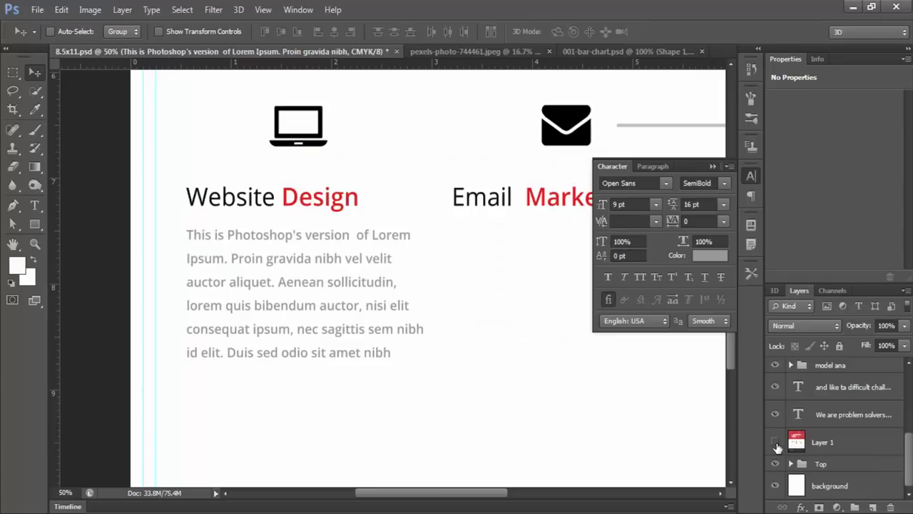
click(776, 443)
click(776, 443)
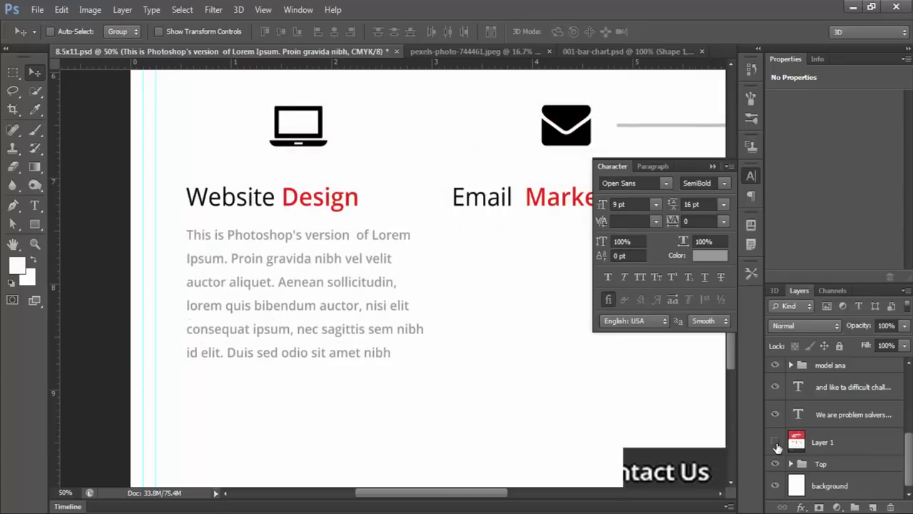
click(776, 443)
drag(429, 268, 281, 279)
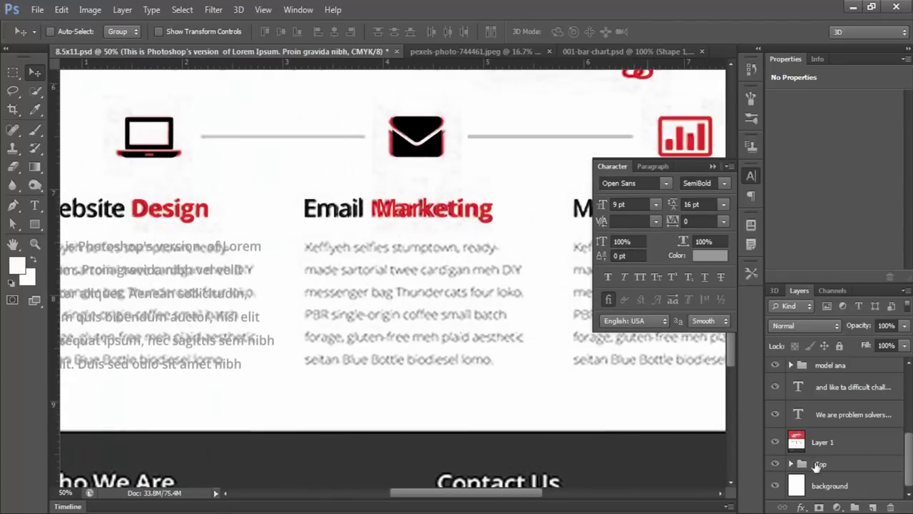
Duplicate the new paragraph layer and move the copy into the email mar group.
scroll(863, 405, up, 1)
click(849, 448)
click(852, 421)
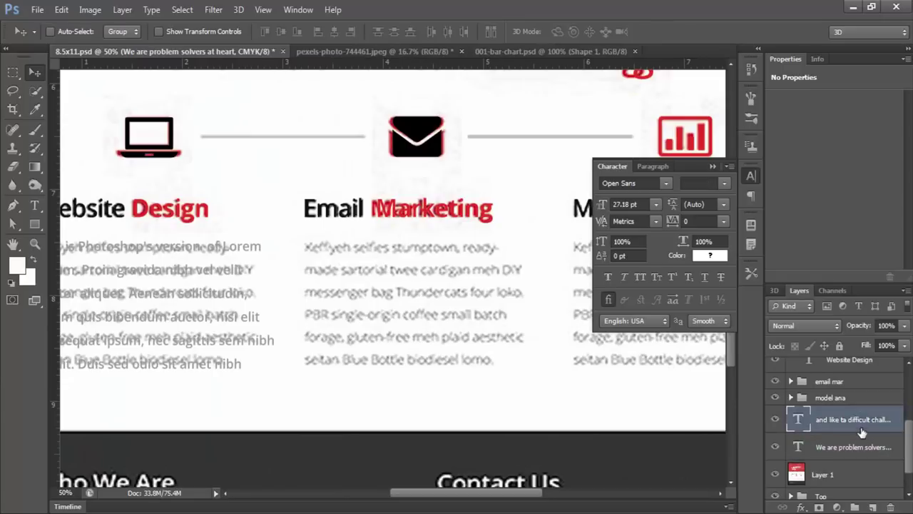
scroll(859, 428, up, 1)
scroll(845, 449, up, 1)
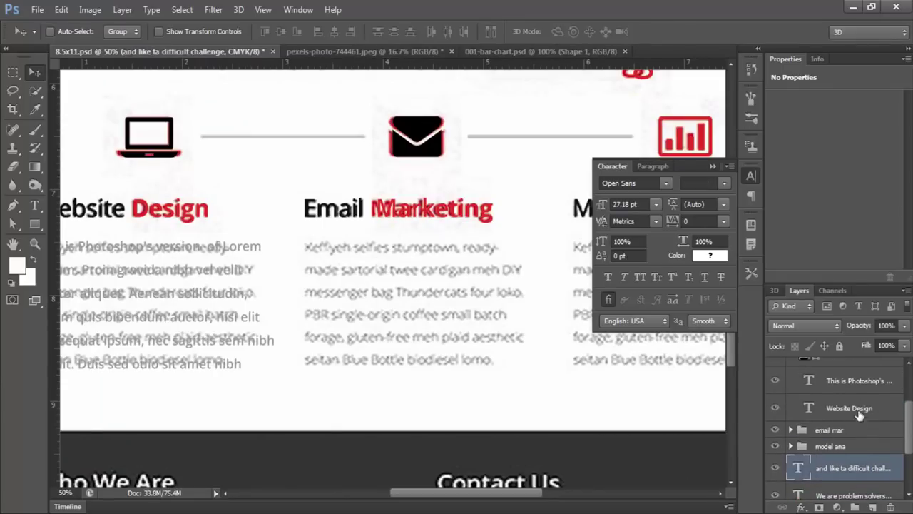
click(856, 382)
key(ctrl+j)
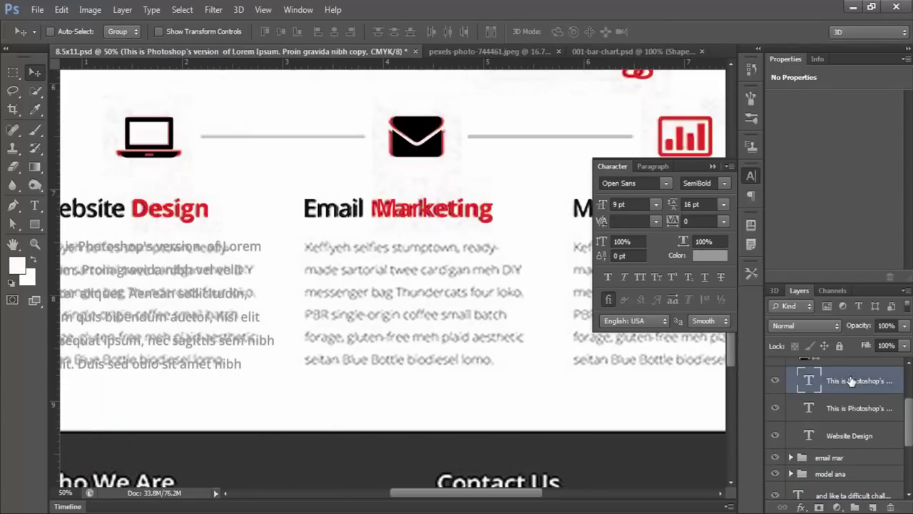
mouse_move(849, 394)
mouse_down()
mouse_move(836, 483)
mouse_move(813, 462)
mouse_up()
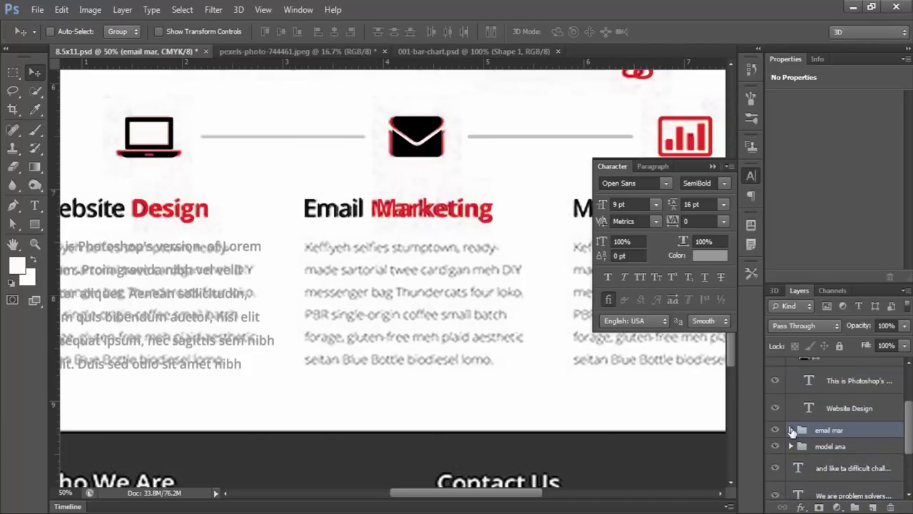
Position the paragraph copy under the Email Marketing heading.
click(790, 431)
scroll(835, 428, down, 1)
click(856, 457)
click(860, 431)
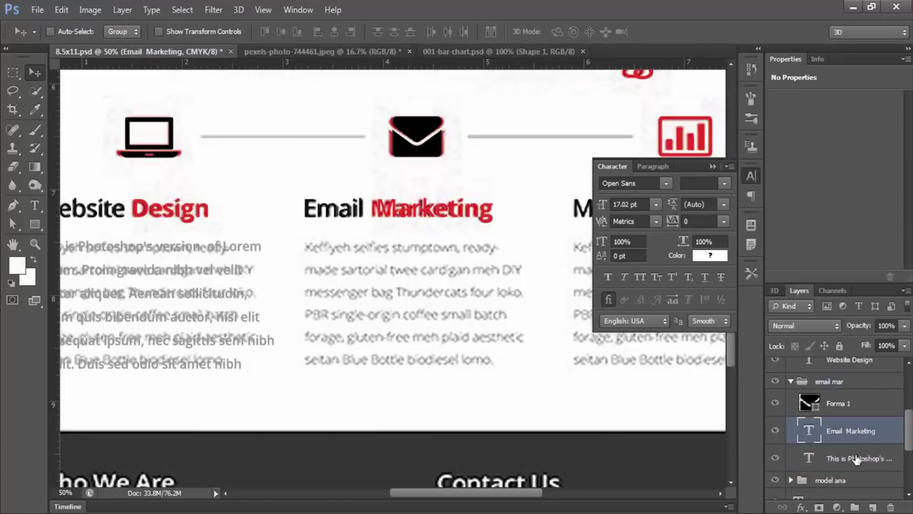
click(856, 458)
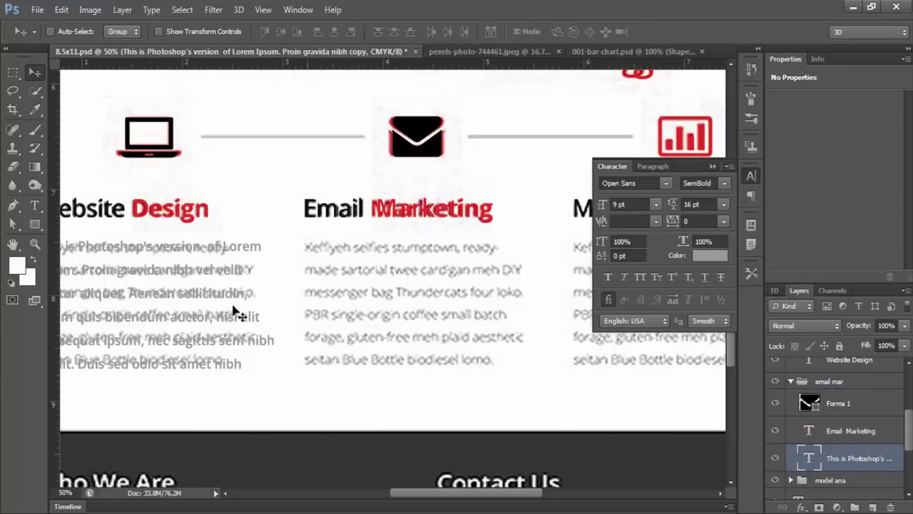
drag(212, 307, 469, 311)
Duplicate the paragraph again into the model ana group for the third column.
key(ctrl+minus)
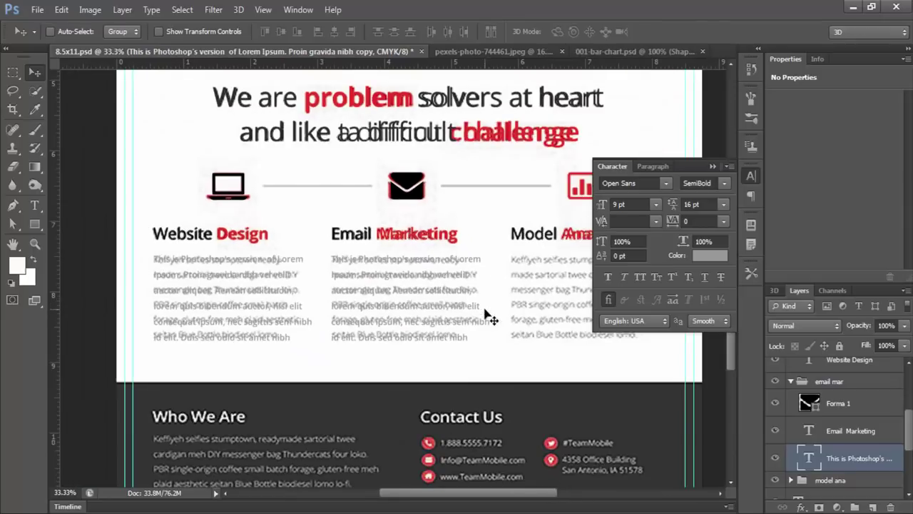
scroll(364, 314, right, 2)
scroll(841, 428, down, 3)
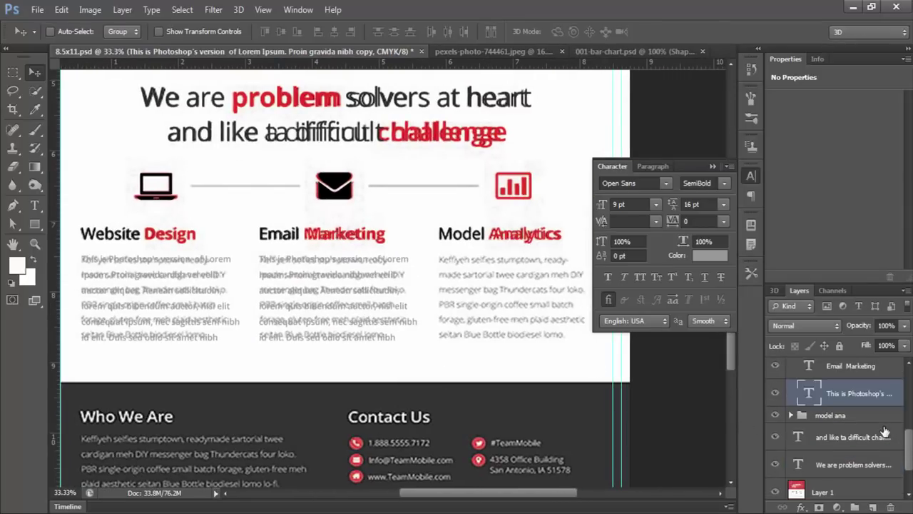
key(ctrl+j)
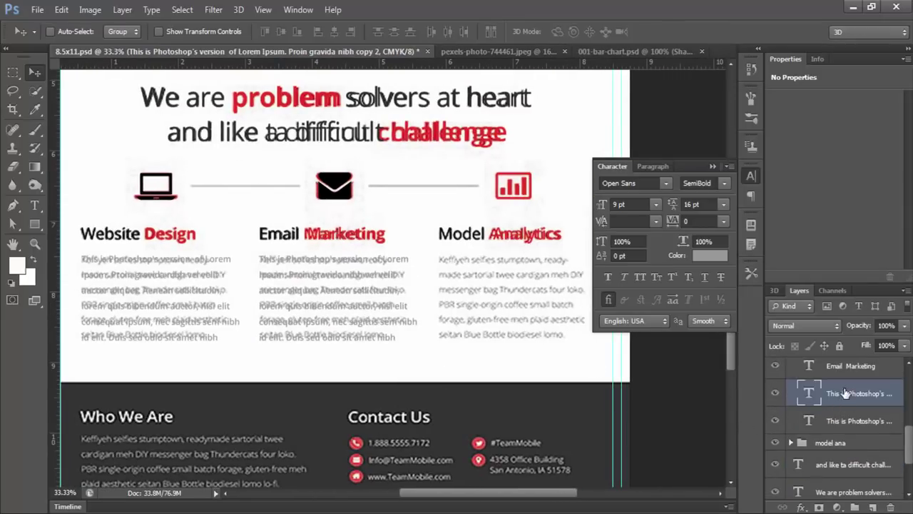
drag(845, 393, 816, 455)
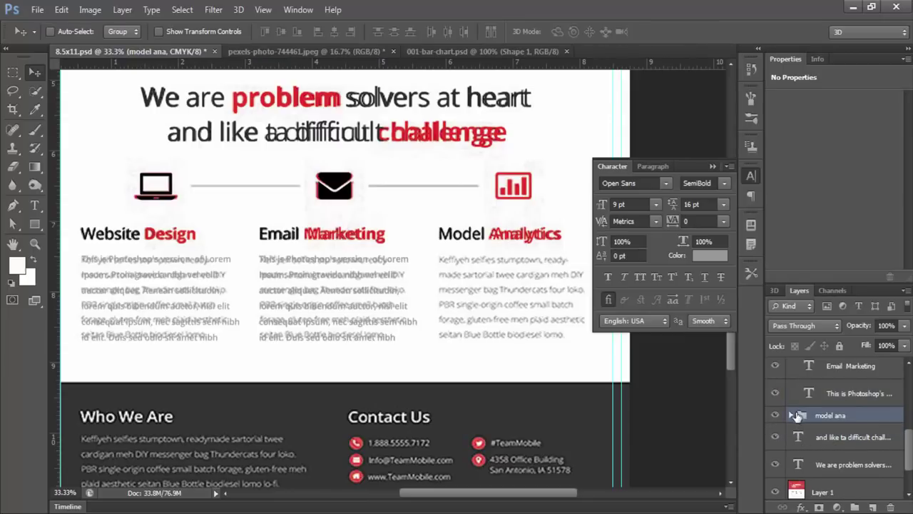
click(790, 415)
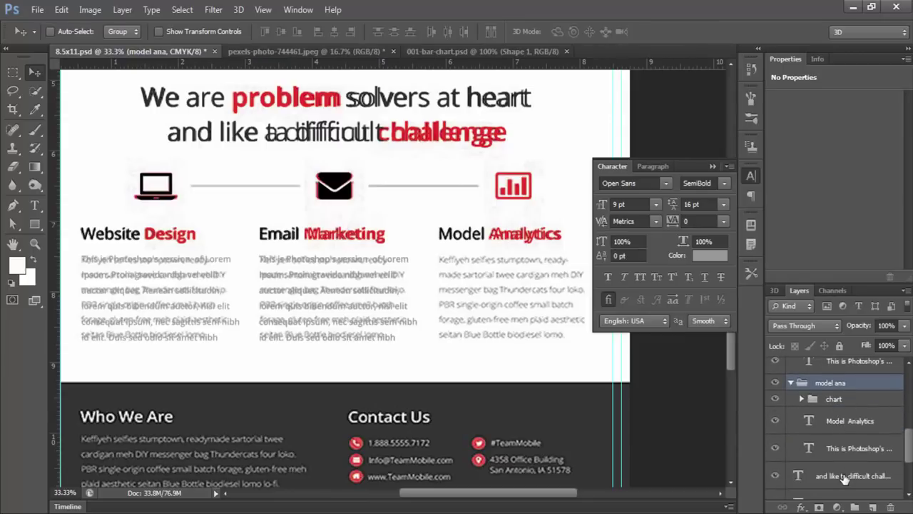
Move the 'This is Photoshop's…' paragraph under the Model Analytics heading.
click(844, 477)
click(835, 448)
drag(464, 246, 411, 263)
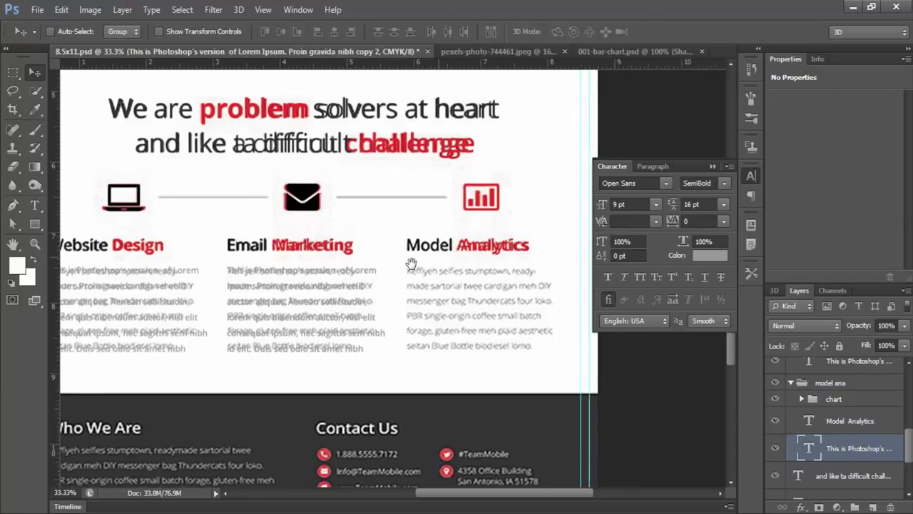
click(865, 421)
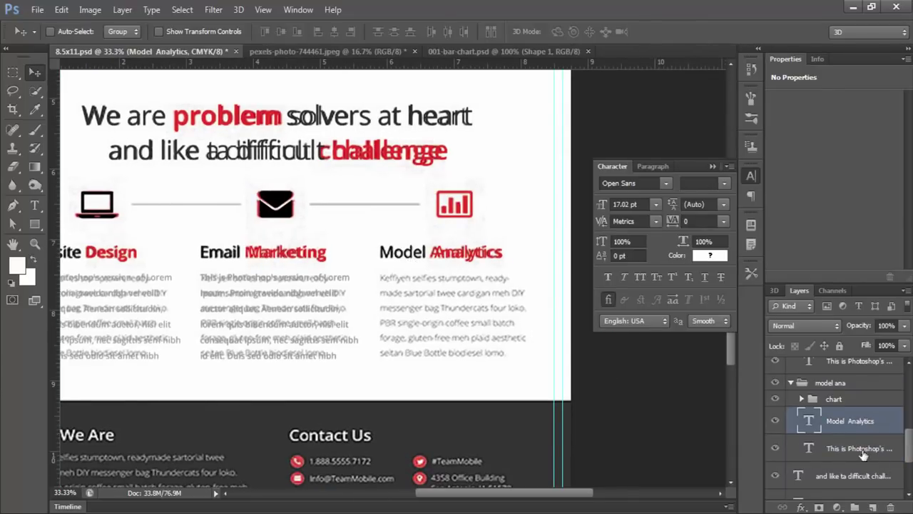
click(863, 449)
drag(322, 309, 490, 314)
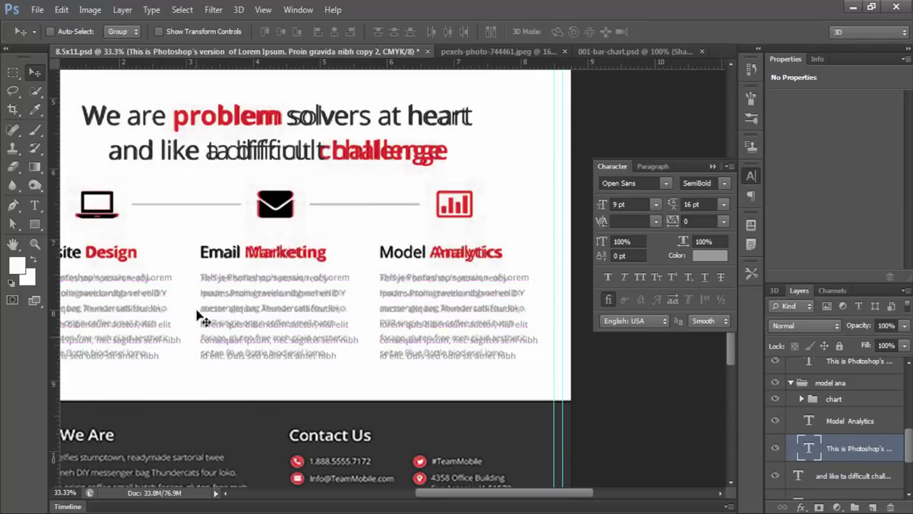
scroll(322, 320, left, 3)
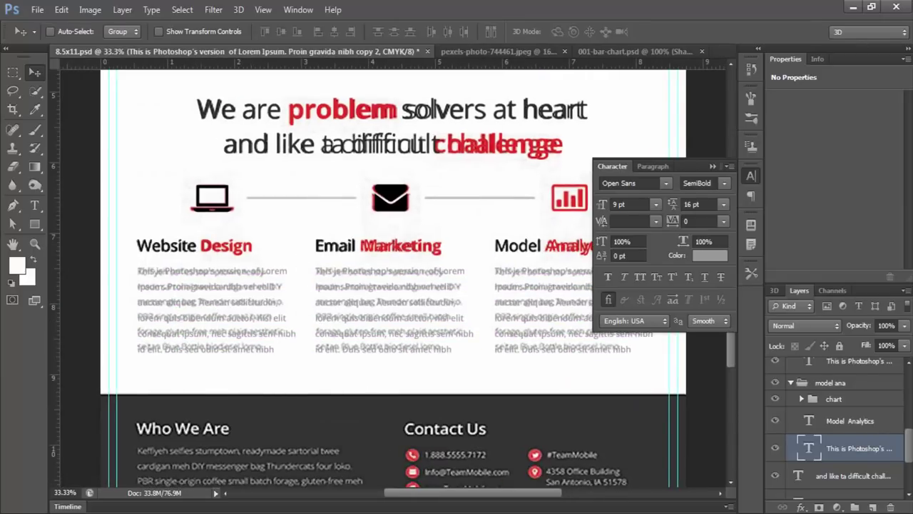
scroll(856, 421, up, 2)
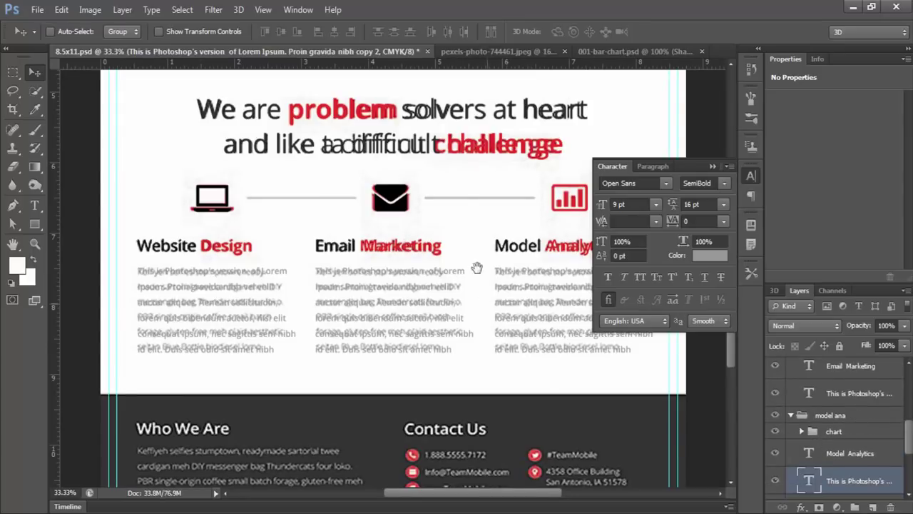
scroll(475, 264, up, 1)
scroll(475, 265, right, 1)
scroll(814, 414, up, 3)
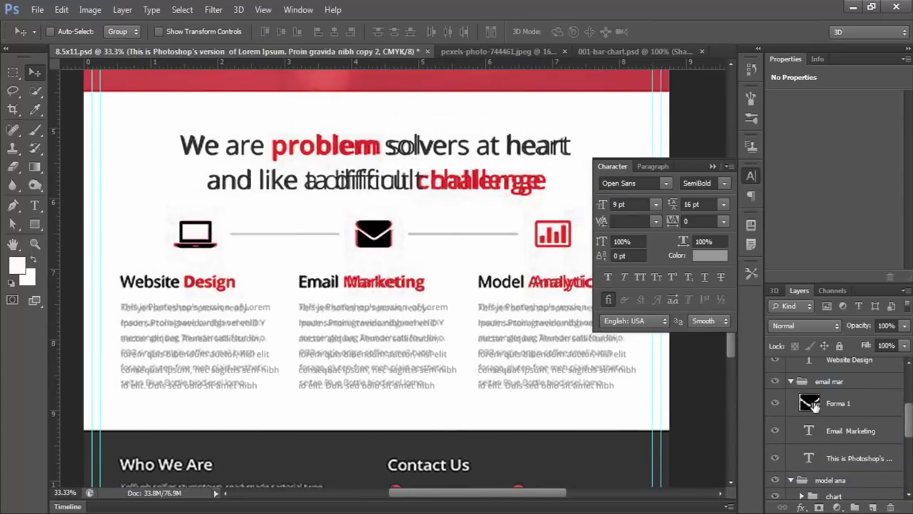
Recolour the envelope and laptop icons with the red sampled from the chart icon.
double_click(813, 404)
drag(571, 207, 571, 279)
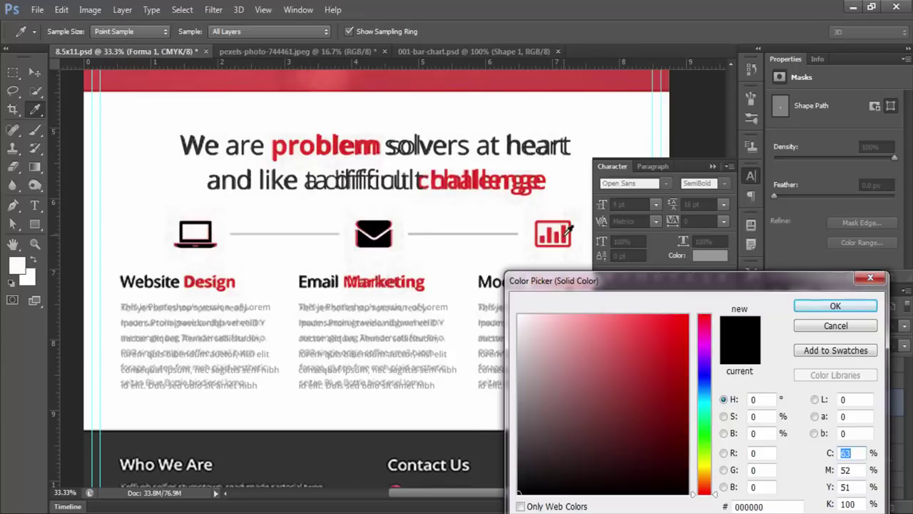
click(565, 232)
click(835, 306)
scroll(813, 411, up, 2)
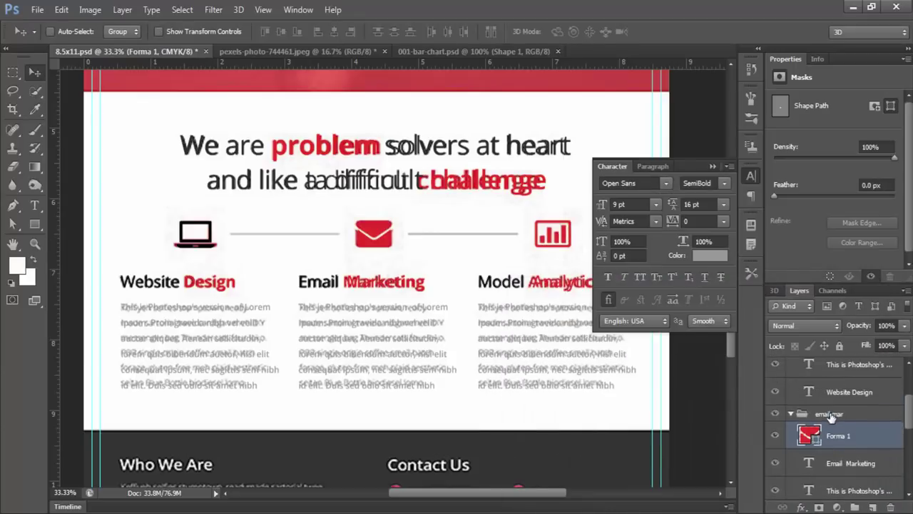
double_click(812, 403)
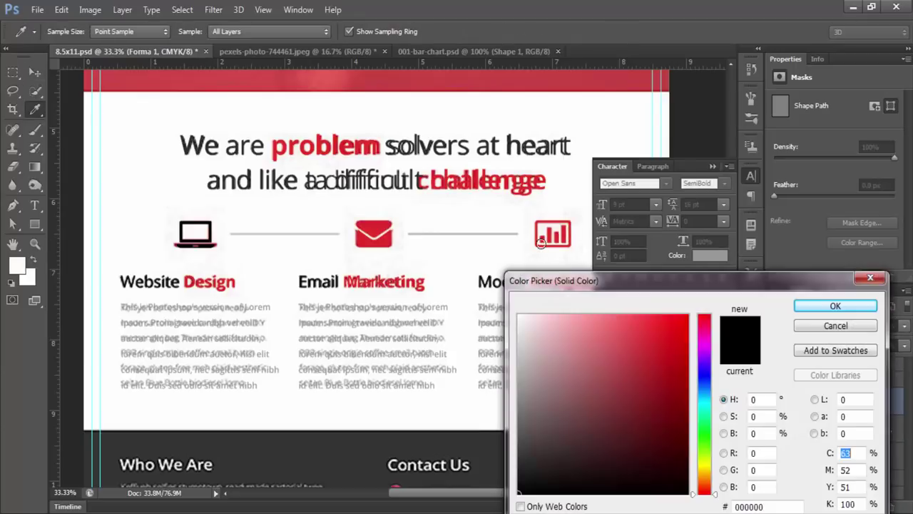
click(388, 225)
key(Return)
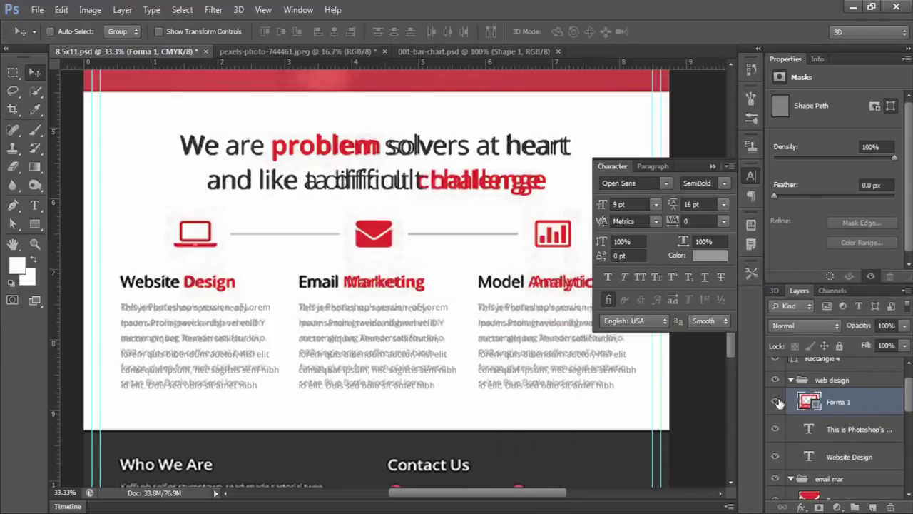
Collapse the web design, email mar and model ana groups and drag Layer 1 below Top.
click(790, 380)
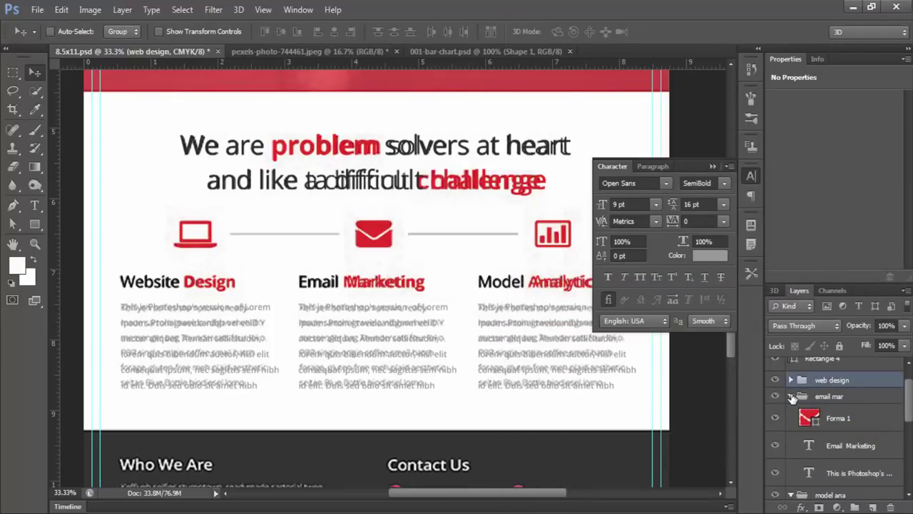
click(791, 395)
click(790, 412)
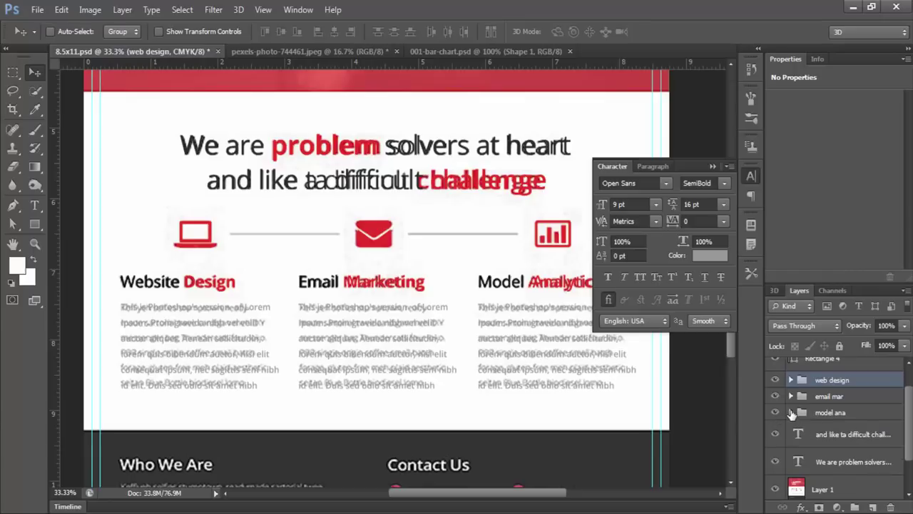
scroll(829, 445, down, 1)
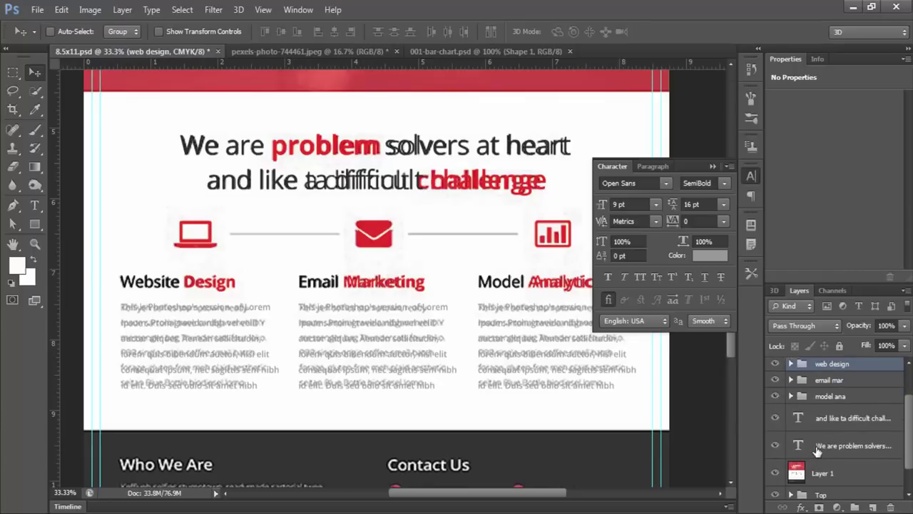
scroll(818, 449, up, 1)
scroll(821, 448, down, 3)
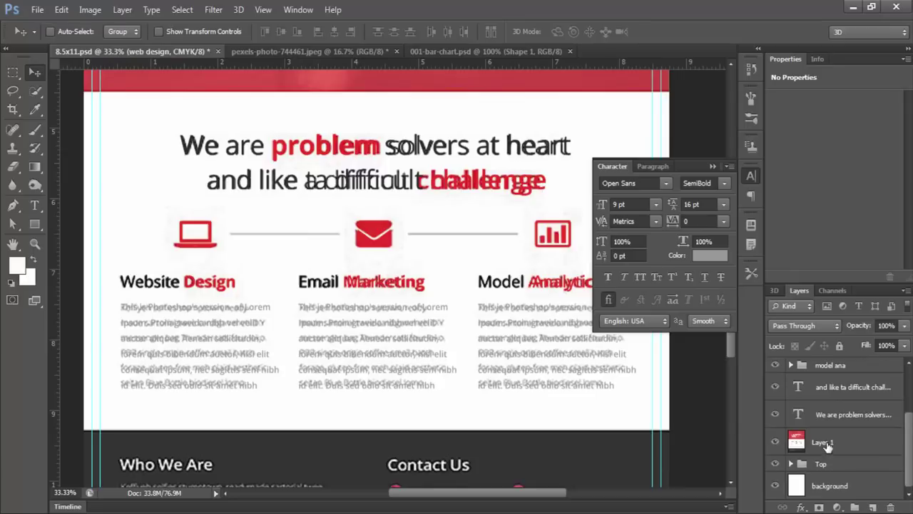
drag(826, 442, 827, 471)
Select the Rectangle 4 divider in the Mid group and hide the Layer 1 reference.
scroll(821, 421, up, 5)
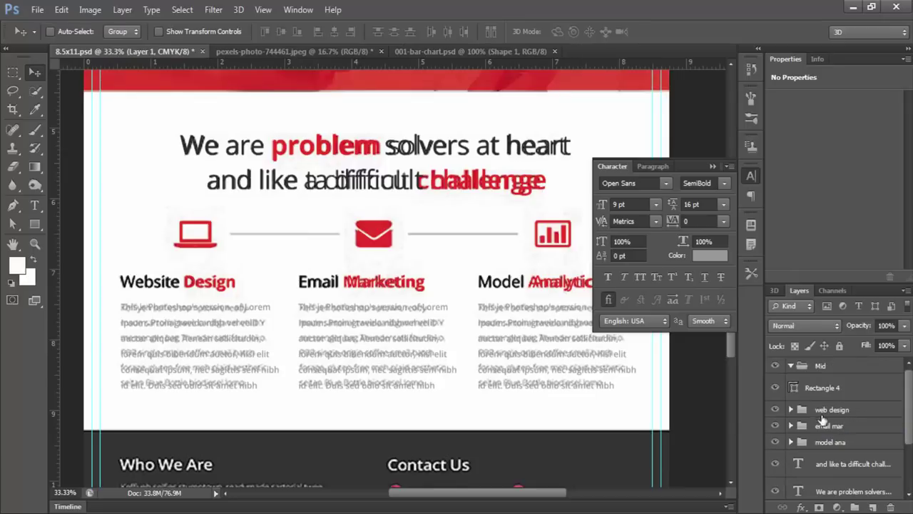
click(791, 367)
click(813, 391)
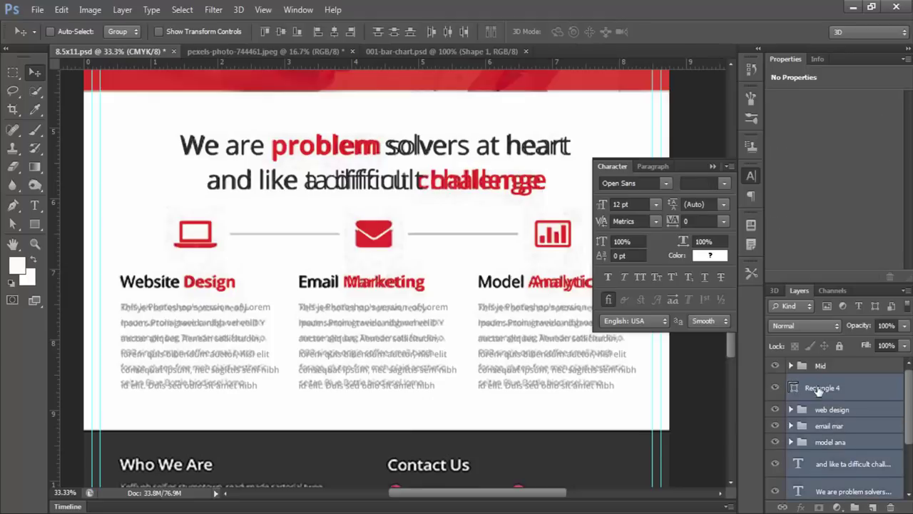
click(820, 365)
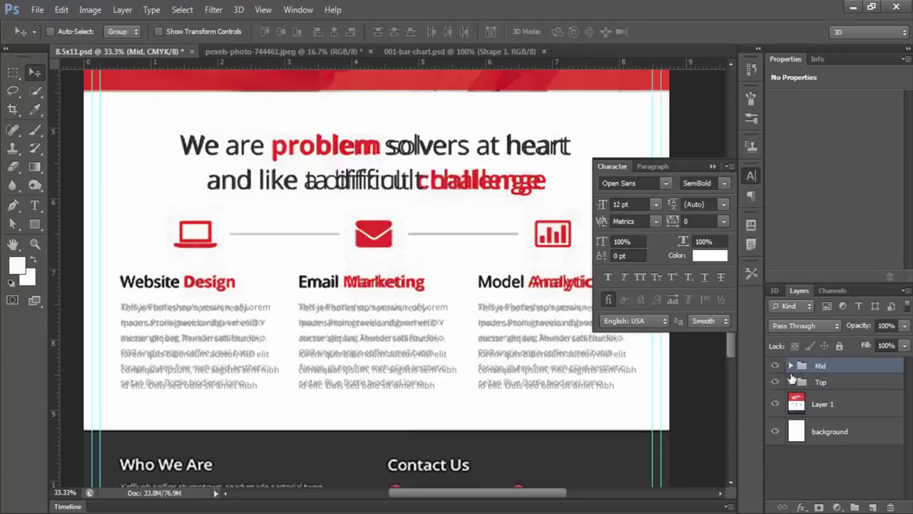
click(776, 404)
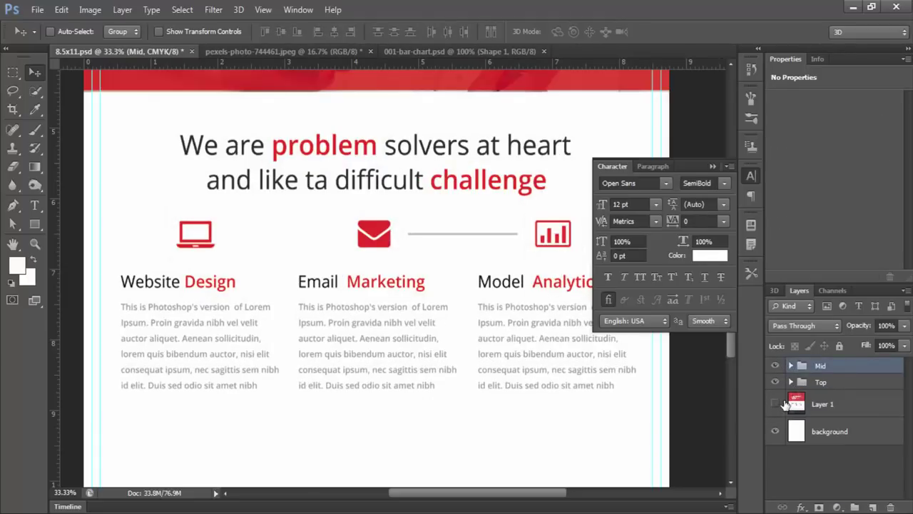
key(ctrl+minus)
key(ctrl+plus)
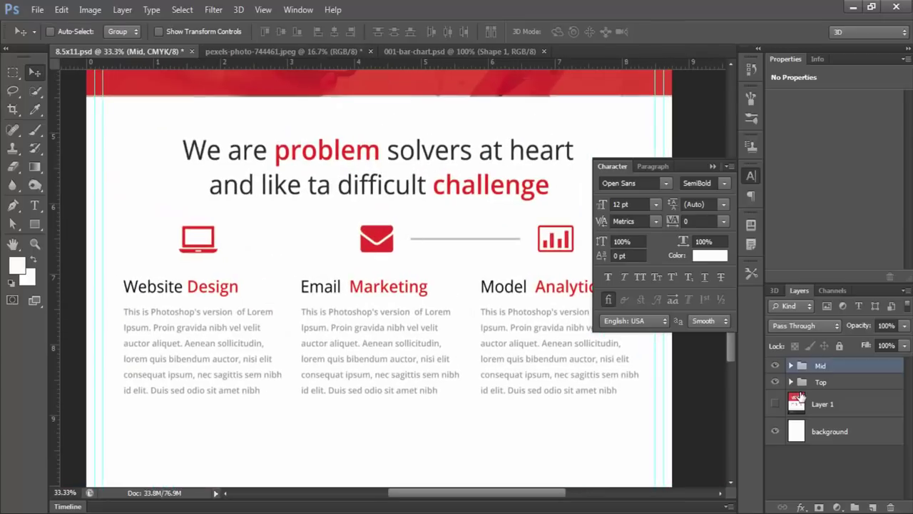
Alt-drag a copy of Rectangle 4 between the laptop and envelope icons, then collapse Mid.
click(791, 365)
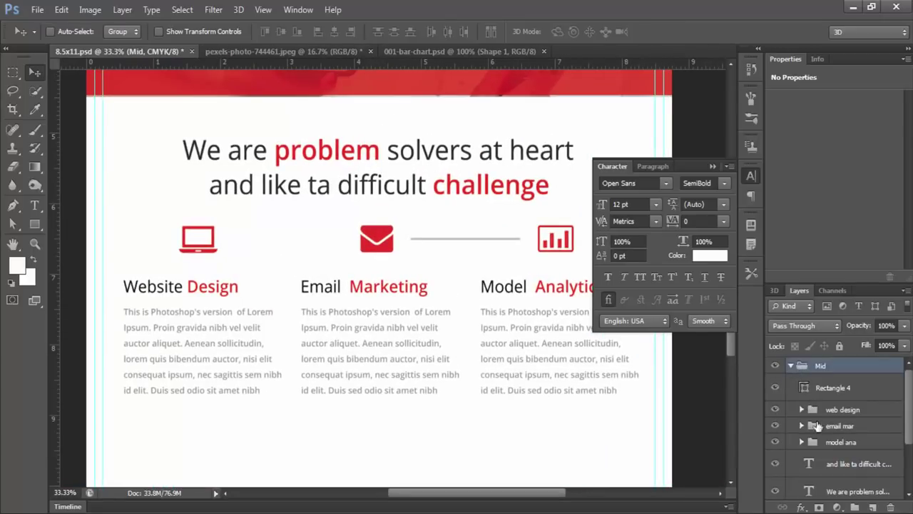
scroll(813, 471, down, 1)
scroll(857, 450, up, 1)
click(837, 387)
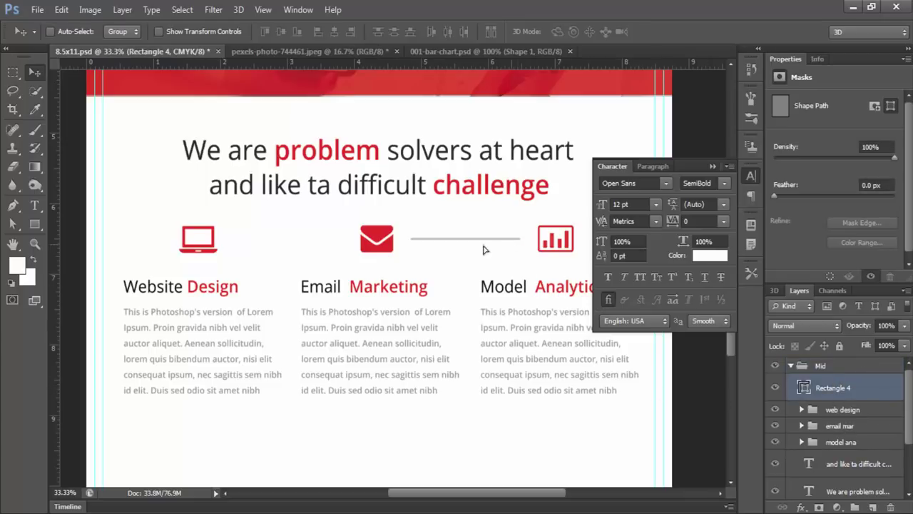
drag(485, 246, 337, 257)
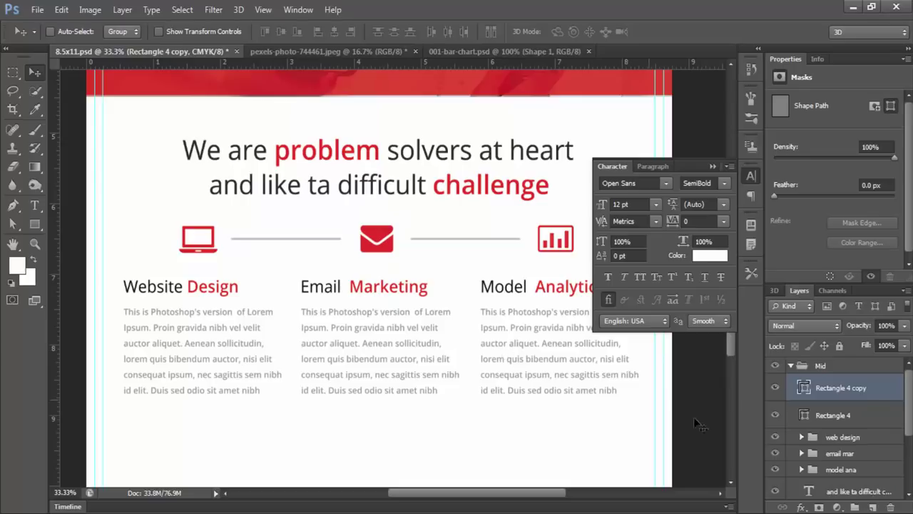
click(791, 365)
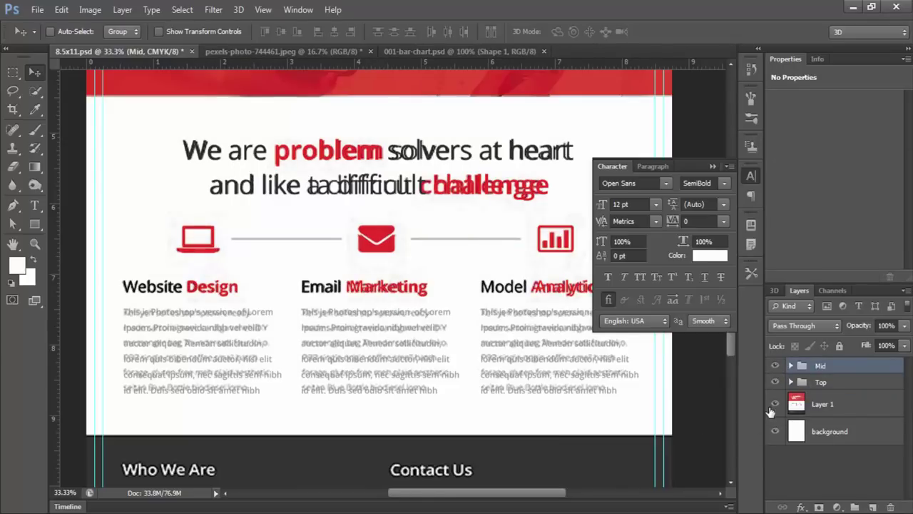
Close the Character panel, show Layer 1 and hide the Mid and Top groups.
key(ctrl+minus)
key(ctrl+minus)
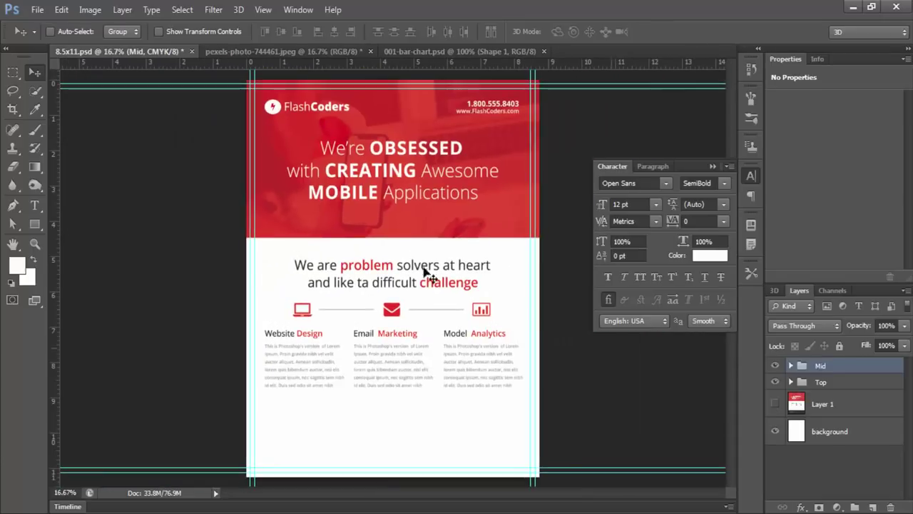
click(755, 176)
key(ctrl+semicolon)
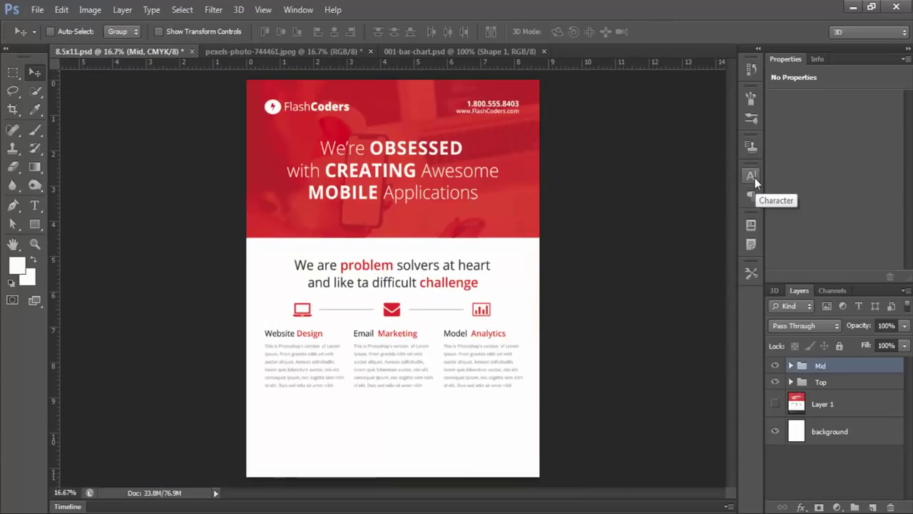
key(ctrl+semicolon)
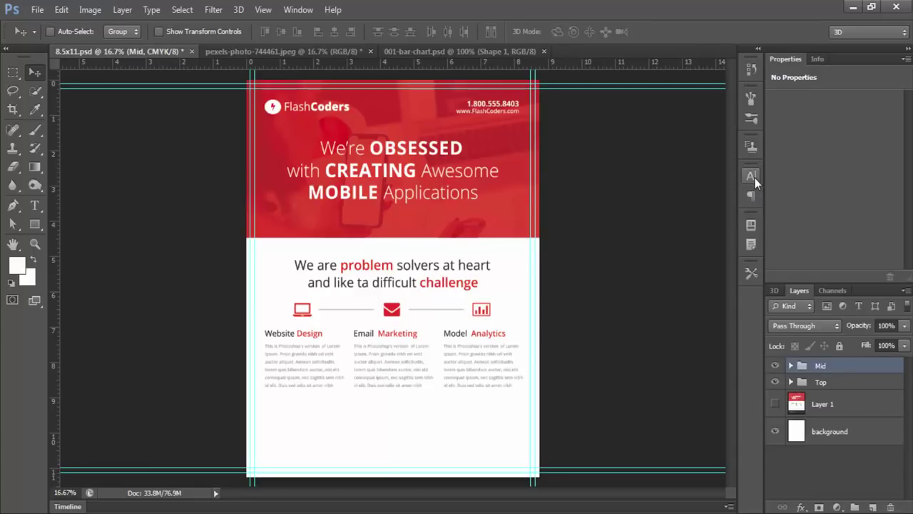
click(775, 403)
drag(776, 366, 776, 381)
click(820, 383)
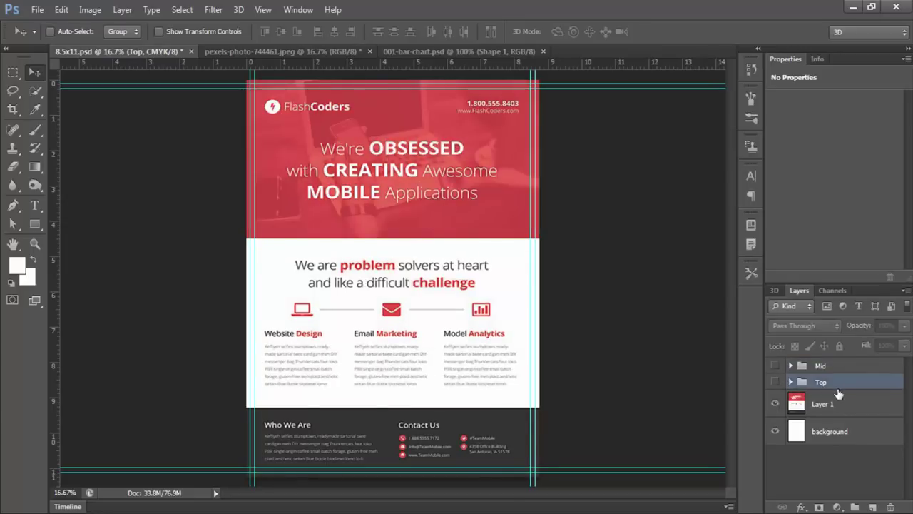
scroll(386, 416, up, 2)
scroll(386, 417, down, 5)
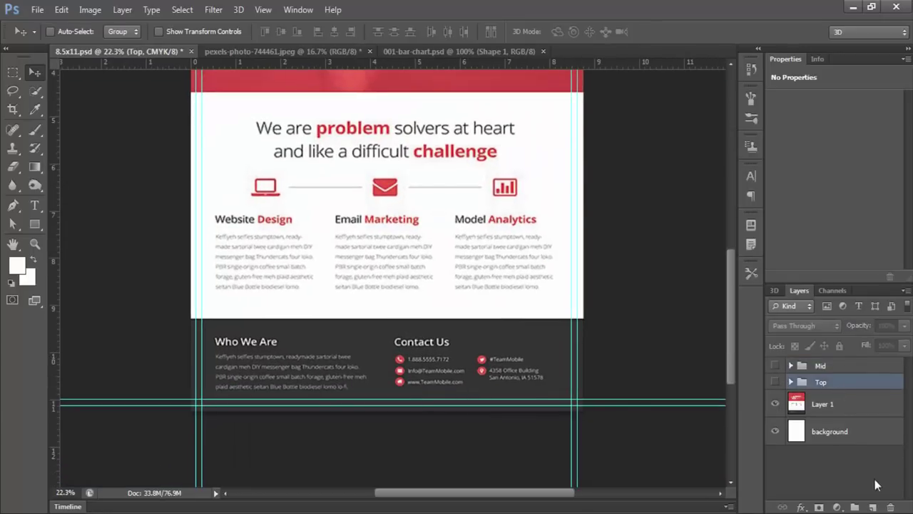
Create a new layer group named 'footer'.
click(855, 507)
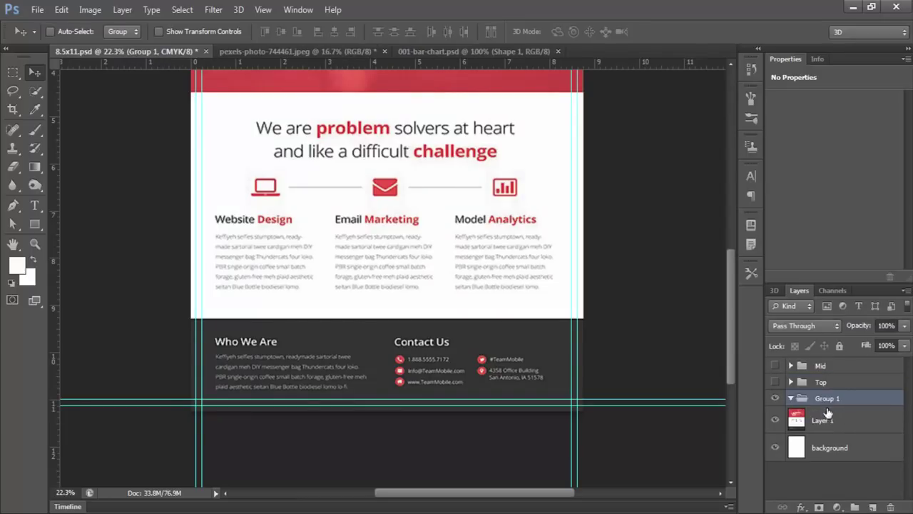
double_click(828, 398)
text(footer)
key(Return)
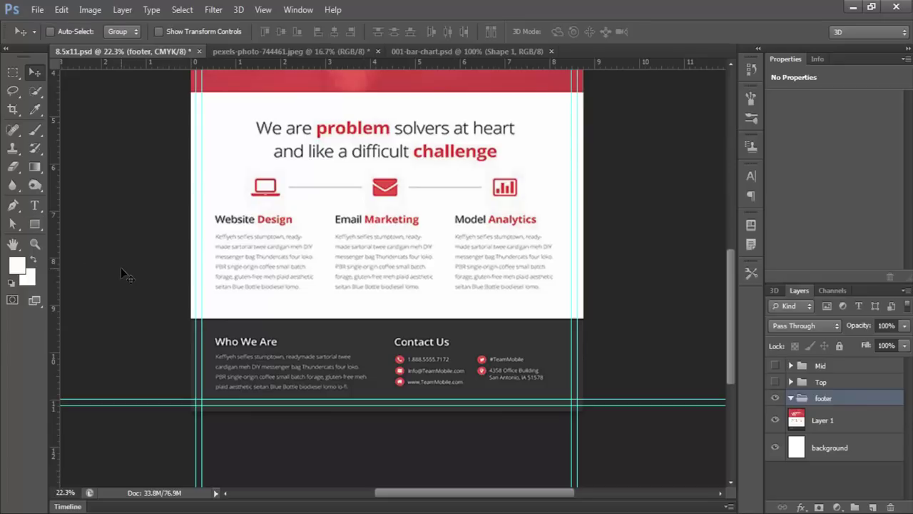
key(ctrl+semicolon)
scroll(318, 379, up, 2)
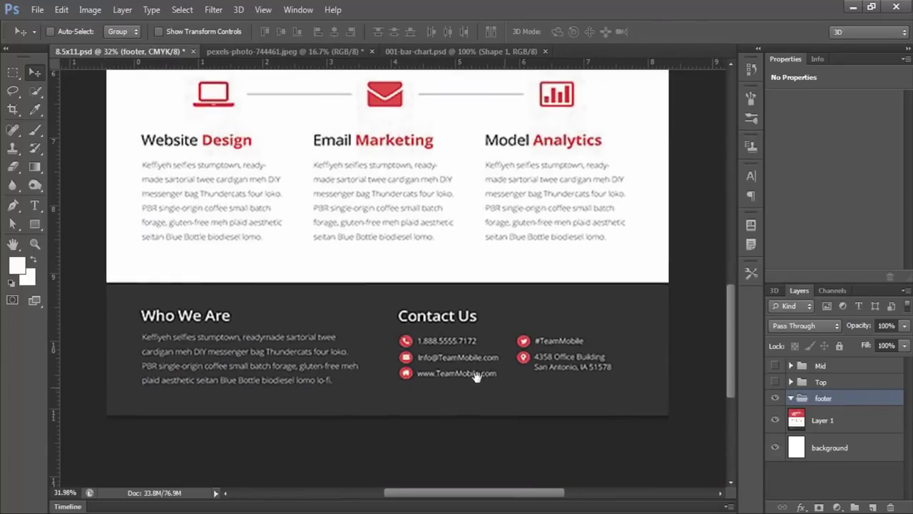
Draw a rectangle across the footer area filled dark grey #333333.
click(35, 227)
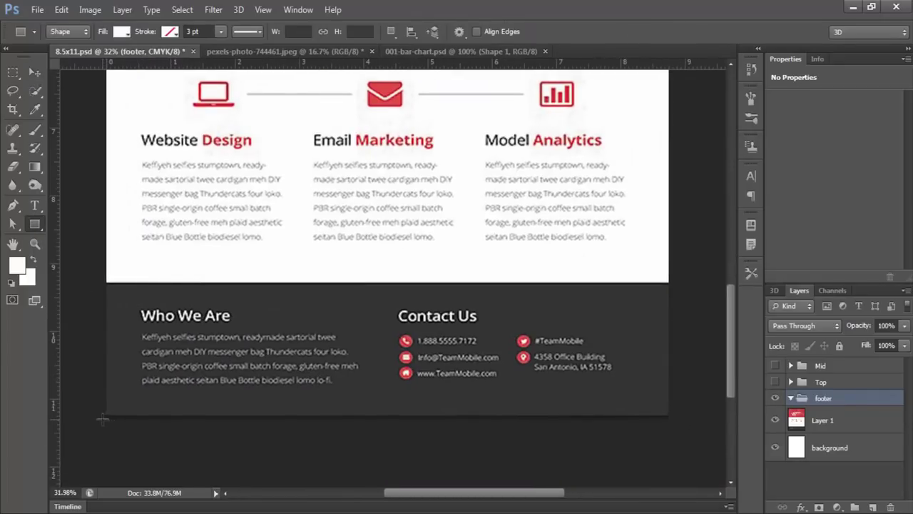
drag(102, 419, 680, 282)
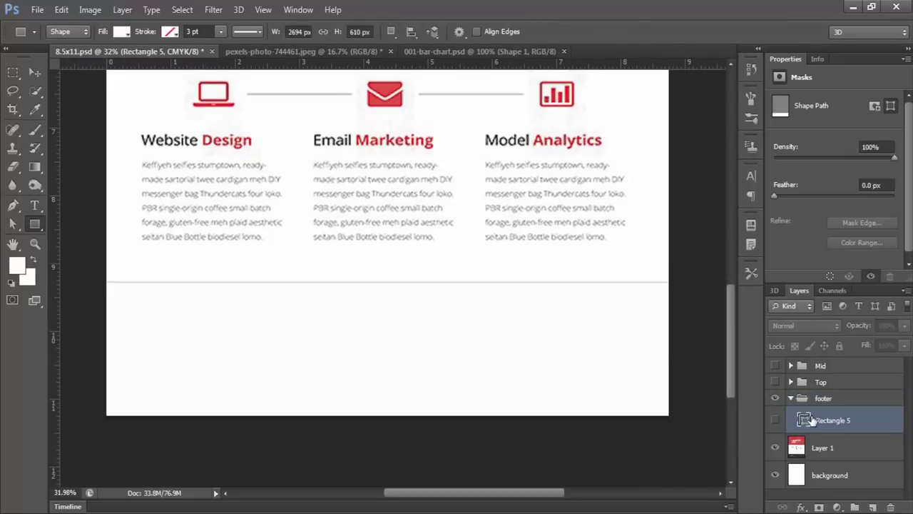
double_click(806, 421)
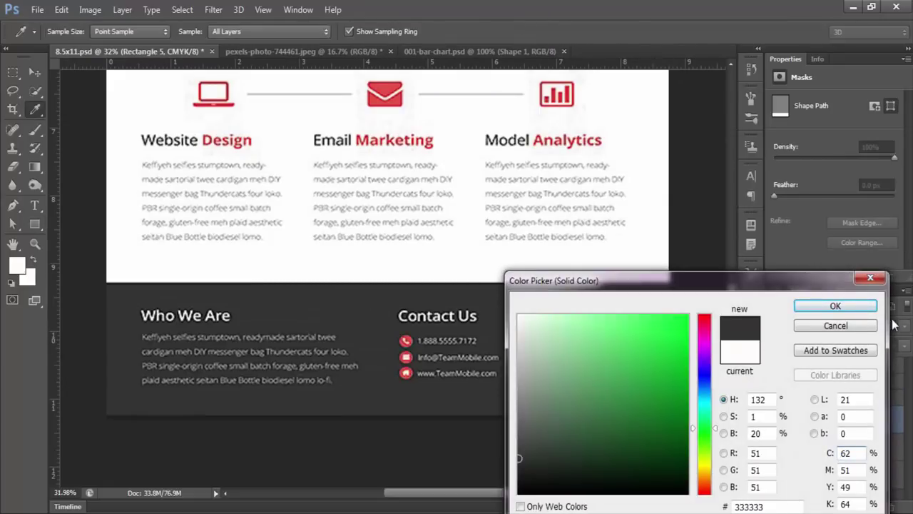
click(835, 305)
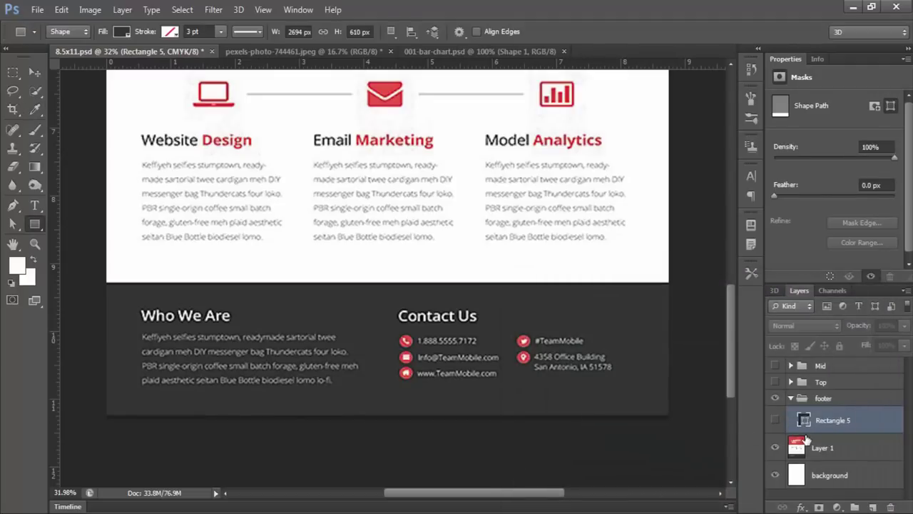
key(t)
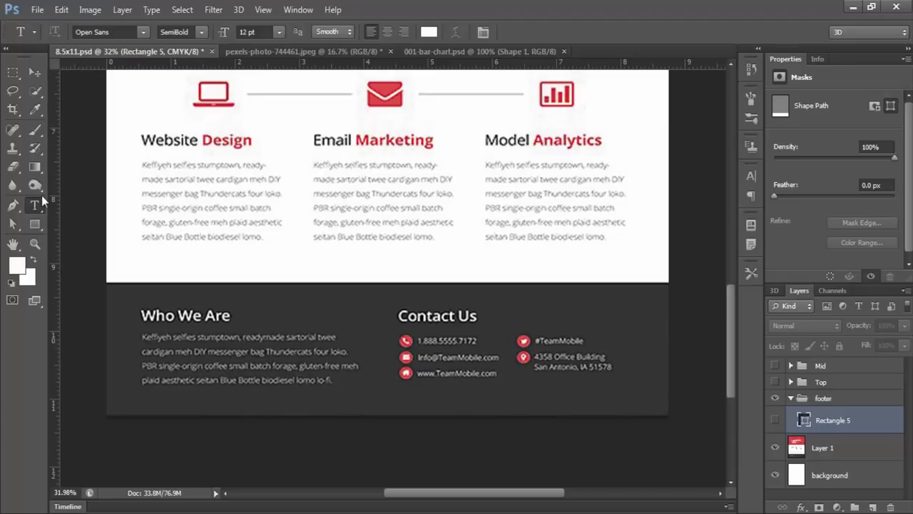
Add a bold 'Who We Are' text layer in the footer.
click(278, 315)
text(who w)
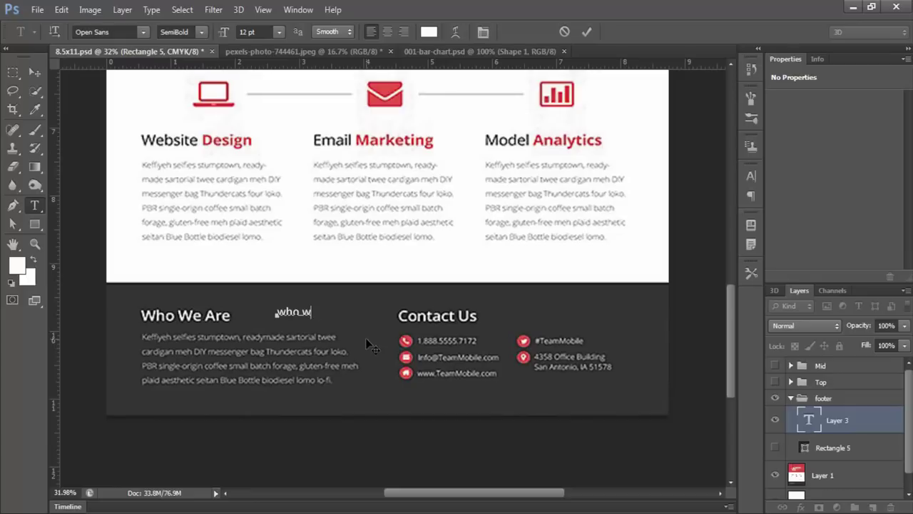
text(e a)
key(ctrl+a)
text(Wh)
text(o We)
text( Are)
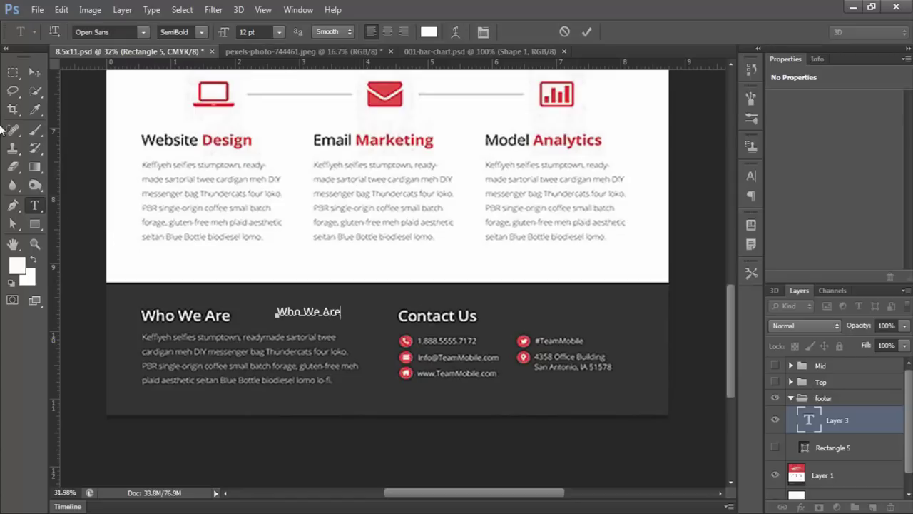
key(ctrl+Return)
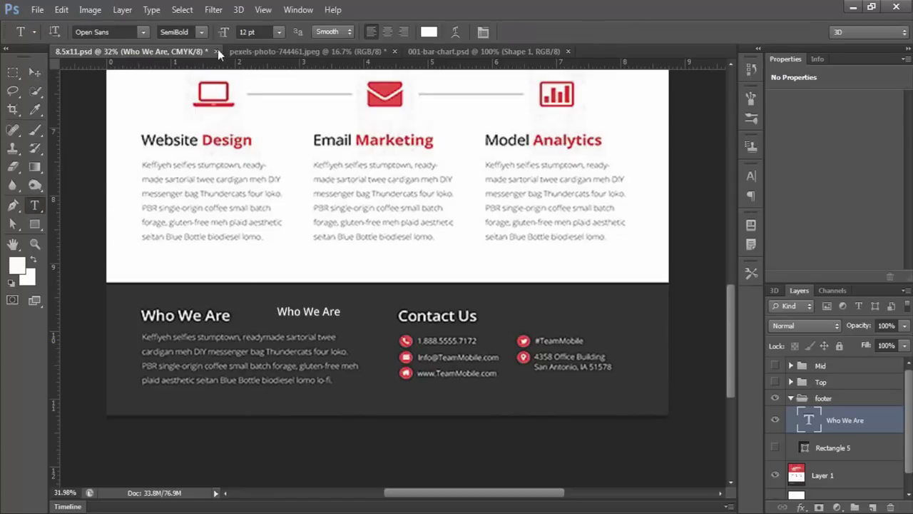
click(202, 32)
click(182, 138)
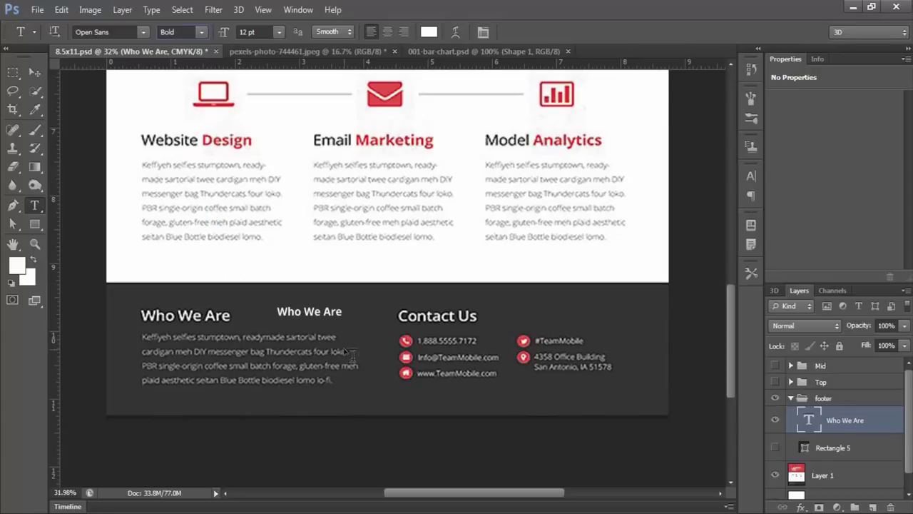
Scale the Who We Are heading up and place it exactly over the original heading.
click(37, 71)
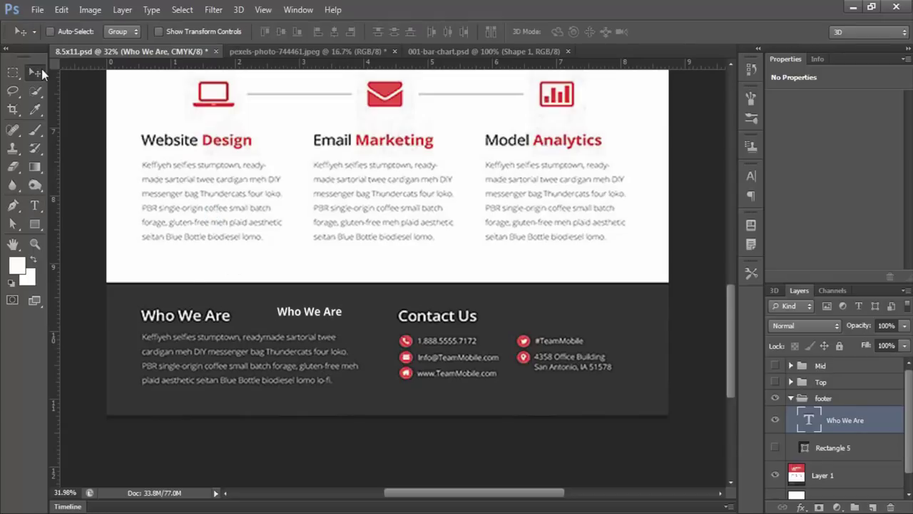
key(ctrl+t)
drag(345, 301, 350, 300)
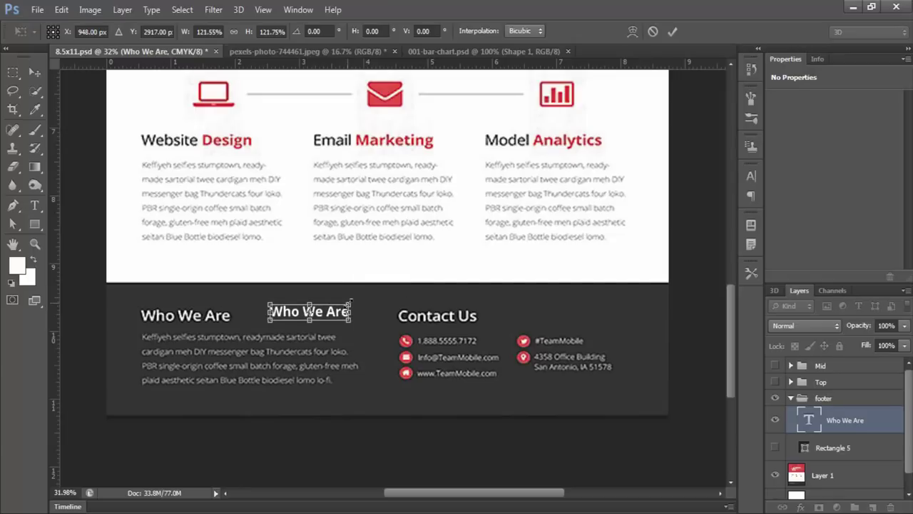
key(Return)
scroll(324, 296, up, 1)
scroll(325, 296, up, 1)
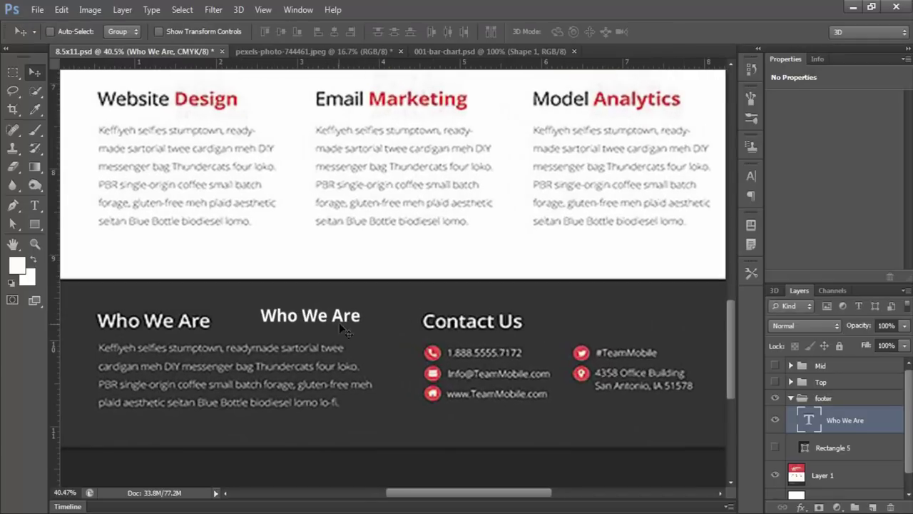
drag(338, 322, 180, 329)
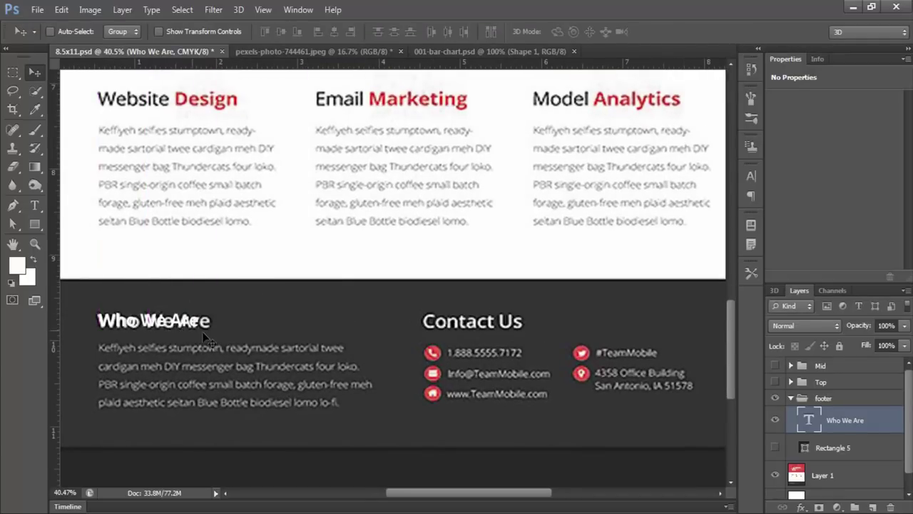
key(ctrl+t)
drag(205, 332, 209, 335)
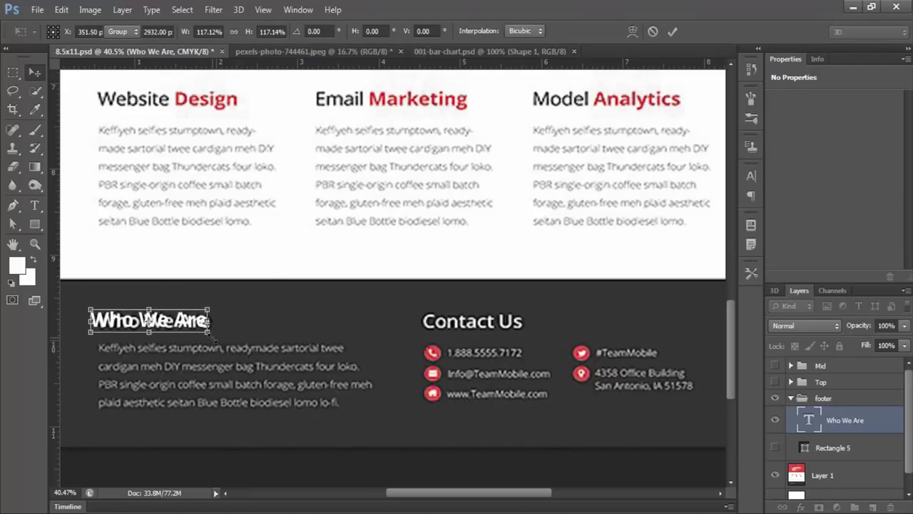
key(Return)
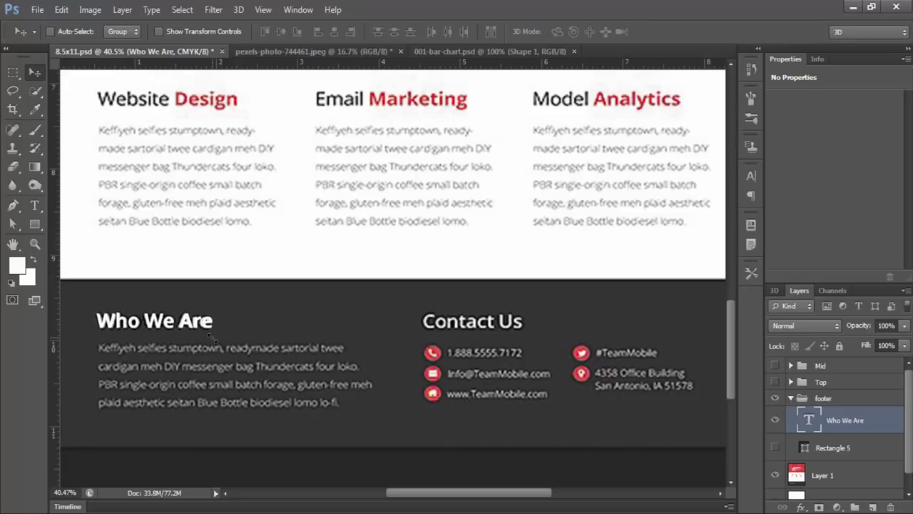
Create a paragraph text box under Who We Are filled with Lorem Ipsum placeholder text.
key(t)
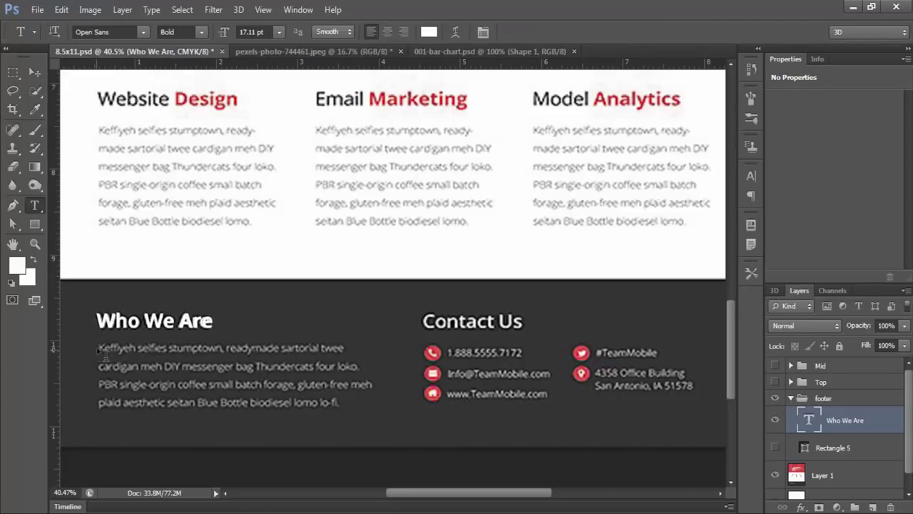
mouse_move(103, 348)
mouse_down()
mouse_move(384, 416)
mouse_move(376, 410)
mouse_up()
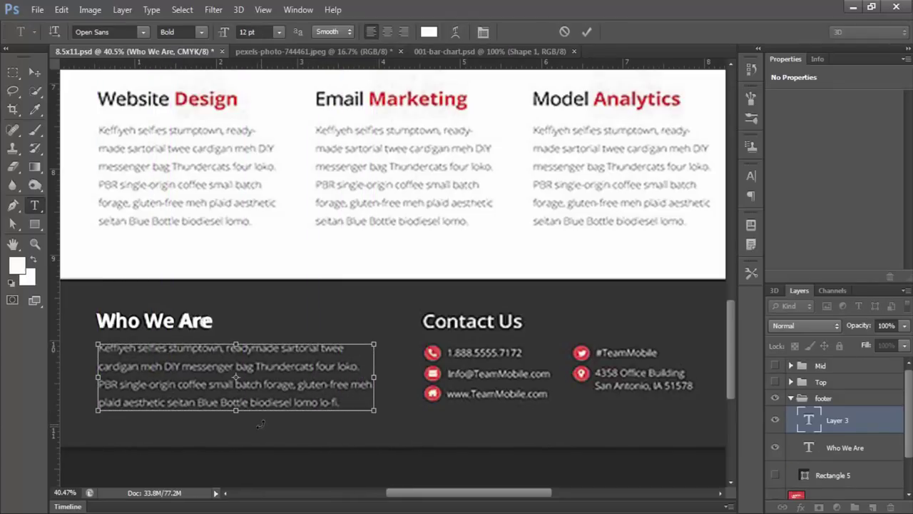
click(152, 9)
click(215, 263)
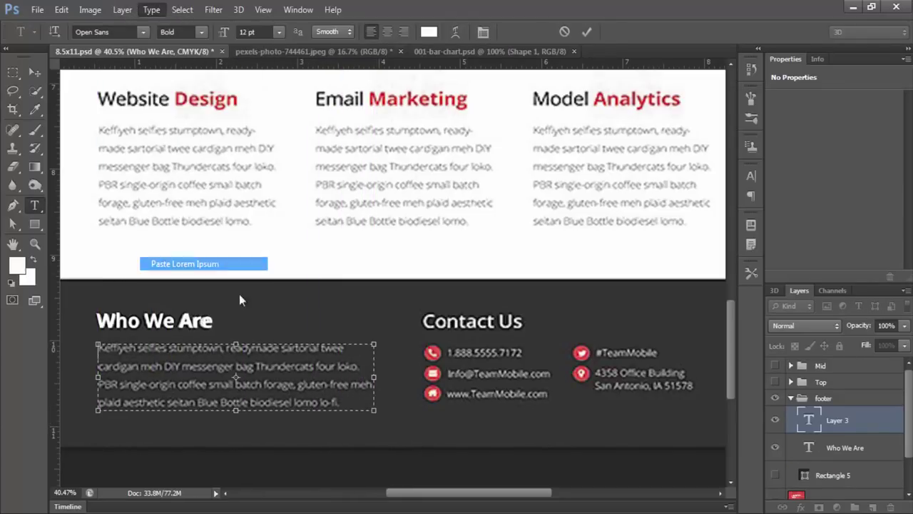
Set the whole placeholder paragraph to Regular weight at 10 pt.
key(ctrl+a)
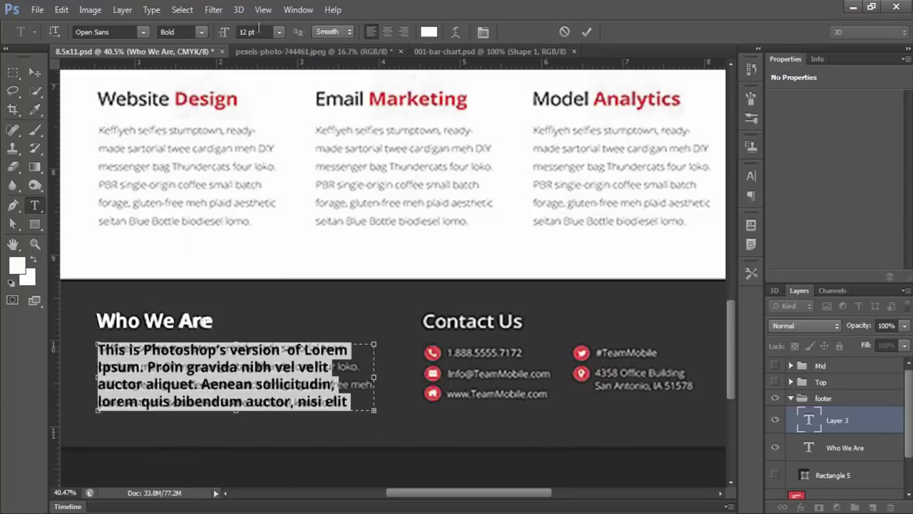
click(253, 32)
text(8)
key(Return)
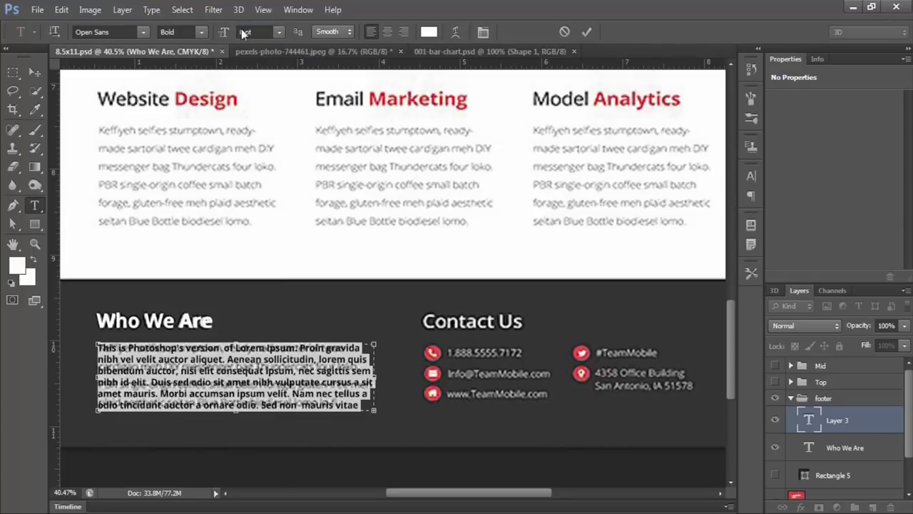
click(202, 31)
click(178, 89)
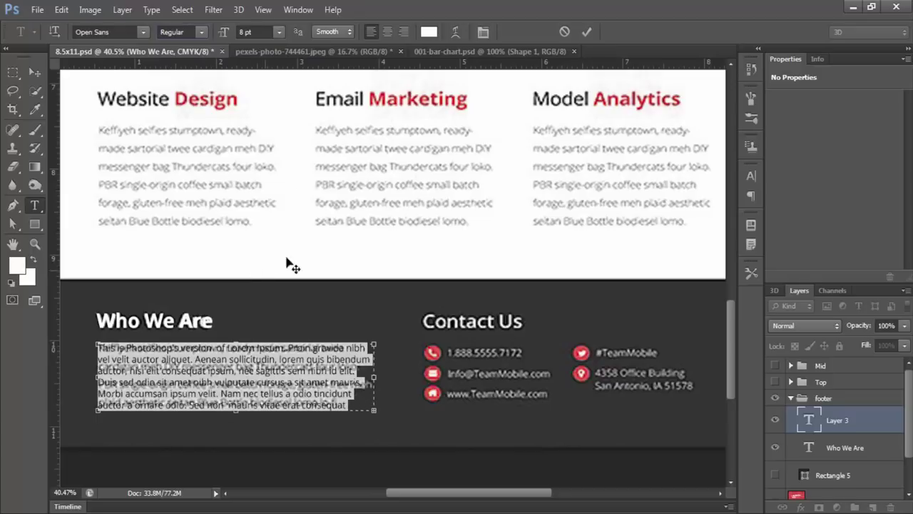
click(279, 32)
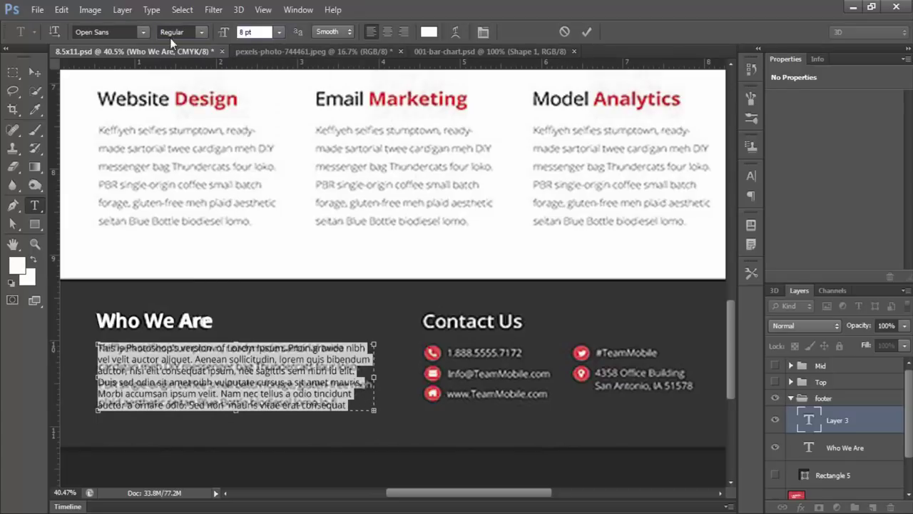
text(10)
key(Return)
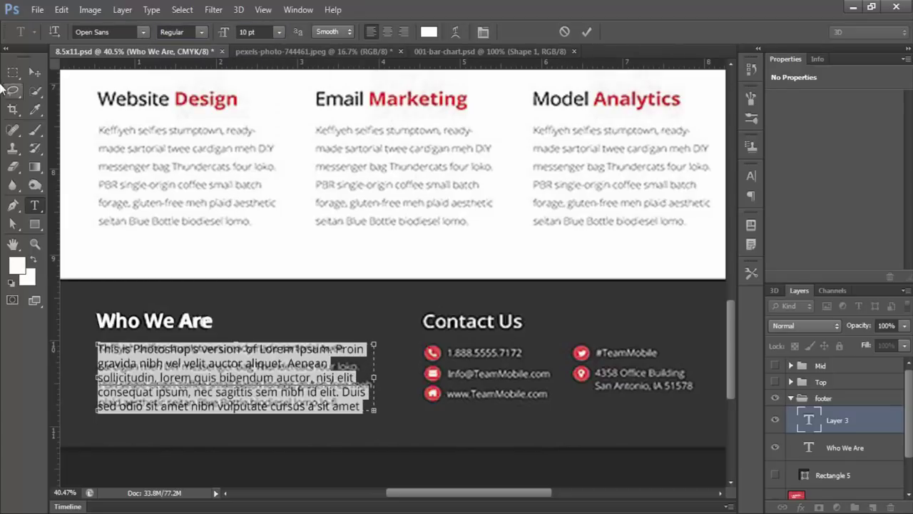
Commit the paragraph and show the dark rectangle covering the old footer text.
click(33, 71)
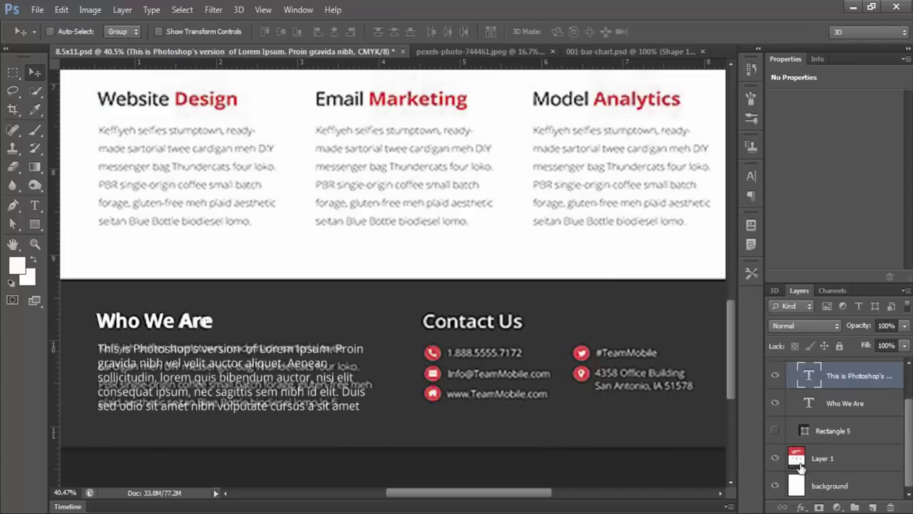
click(774, 458)
click(775, 458)
click(775, 459)
click(776, 433)
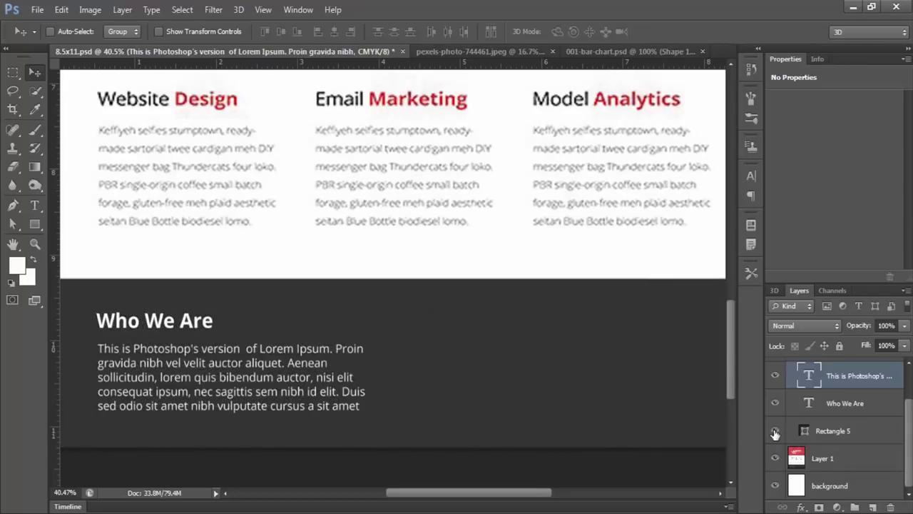
Hide the dark rectangle and duplicate the Who We Are heading over the footer's Contact Us spot.
click(775, 431)
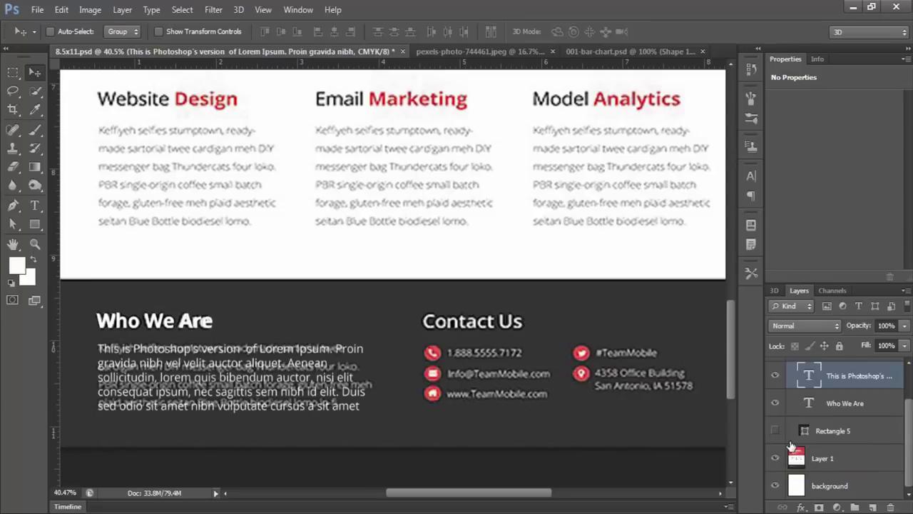
key(ctrl+minus)
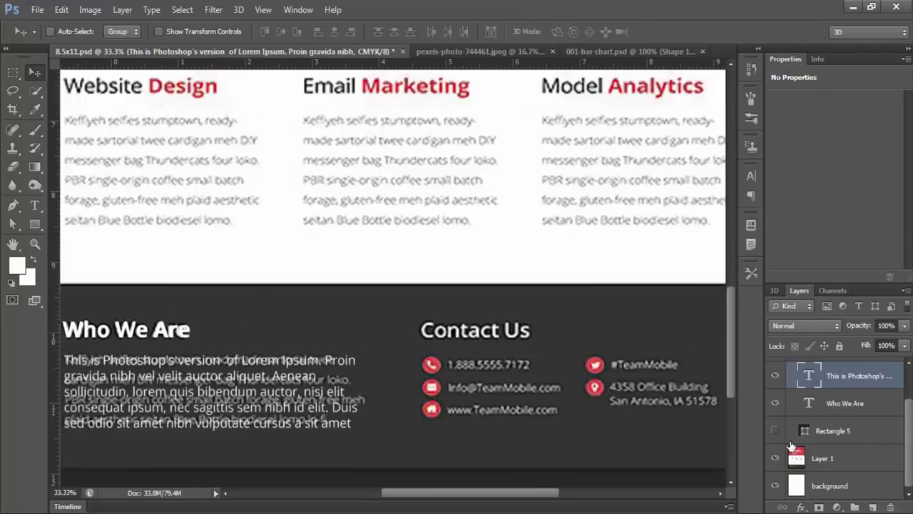
key(ctrl+plus)
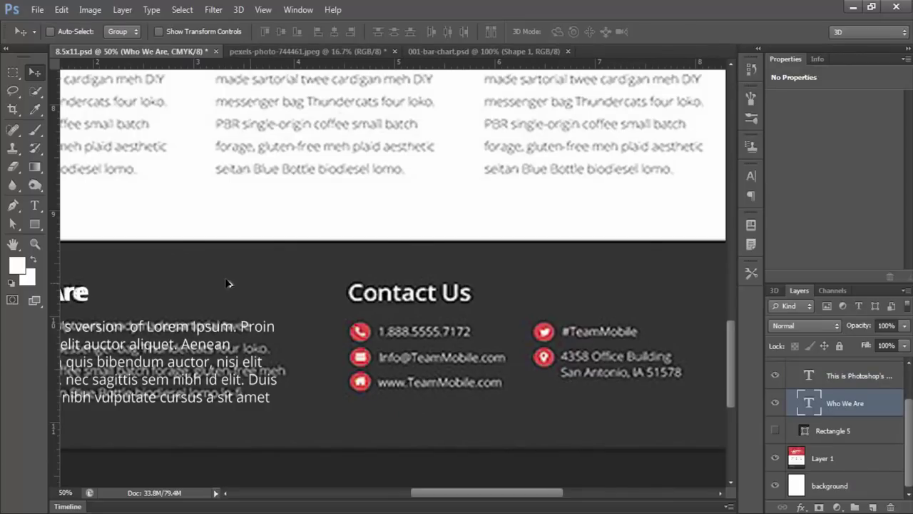
drag(227, 284, 671, 279)
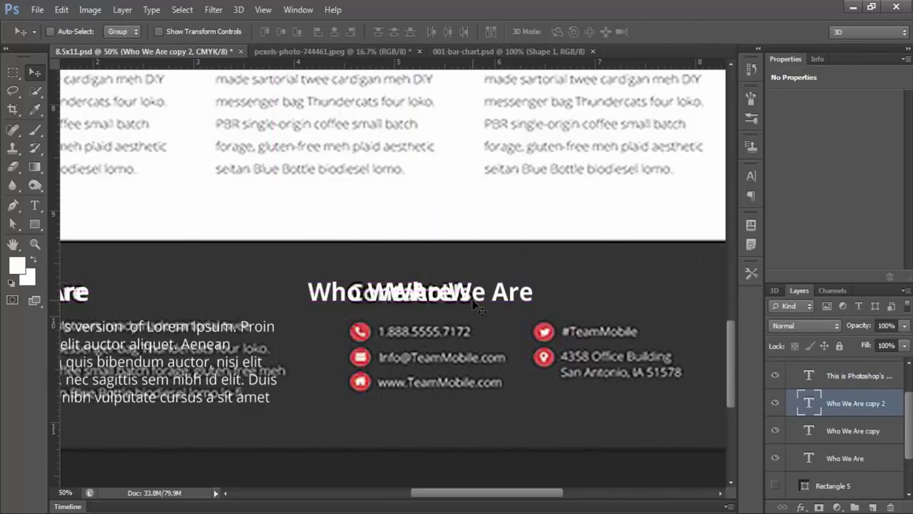
key(ctrl+alt+z)
key(ctrl+alt+z)
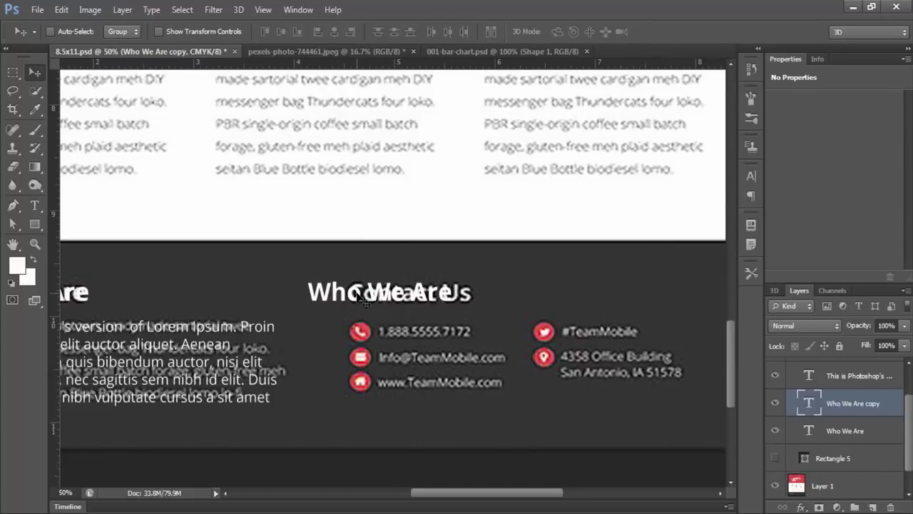
drag(362, 297, 397, 306)
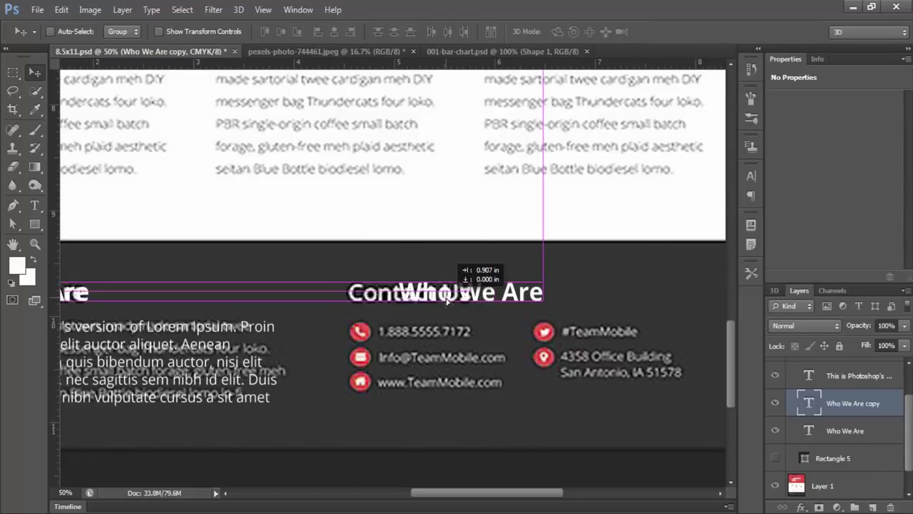
Retype the copied heading as 'Contact Us', commit it and show the rulers.
double_click(404, 294)
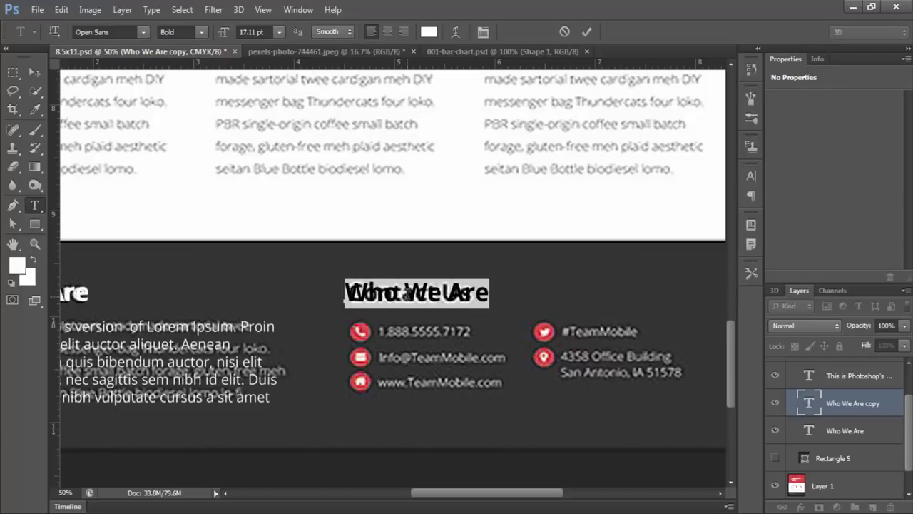
key(BackSpace)
text(Contact Us)
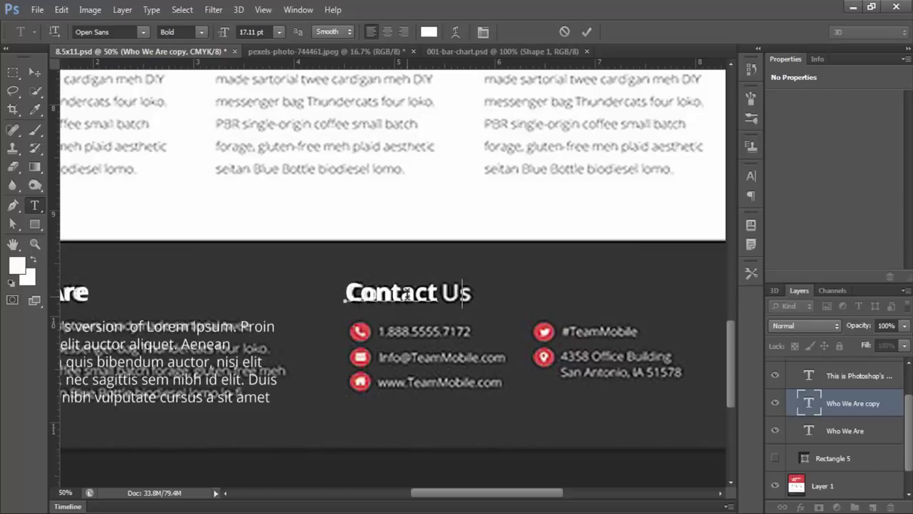
click(34, 72)
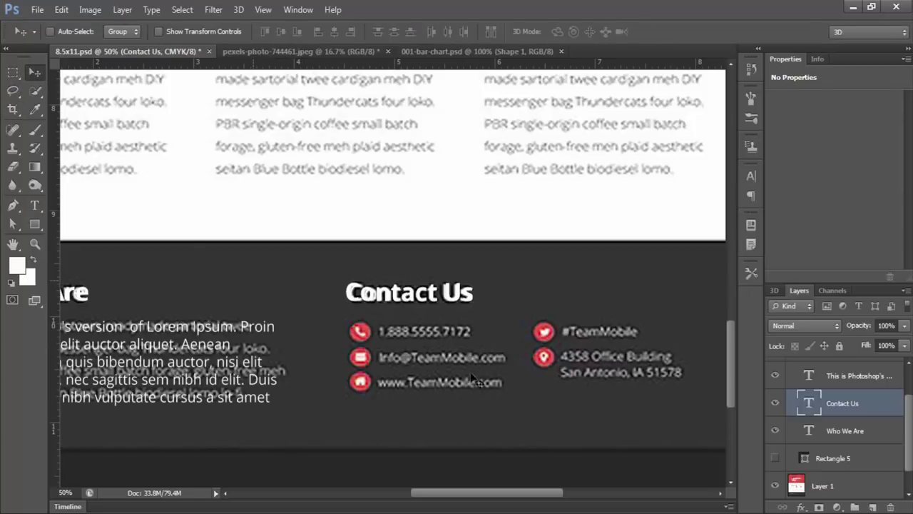
scroll(439, 268, down, 3)
key(ctrl+r)
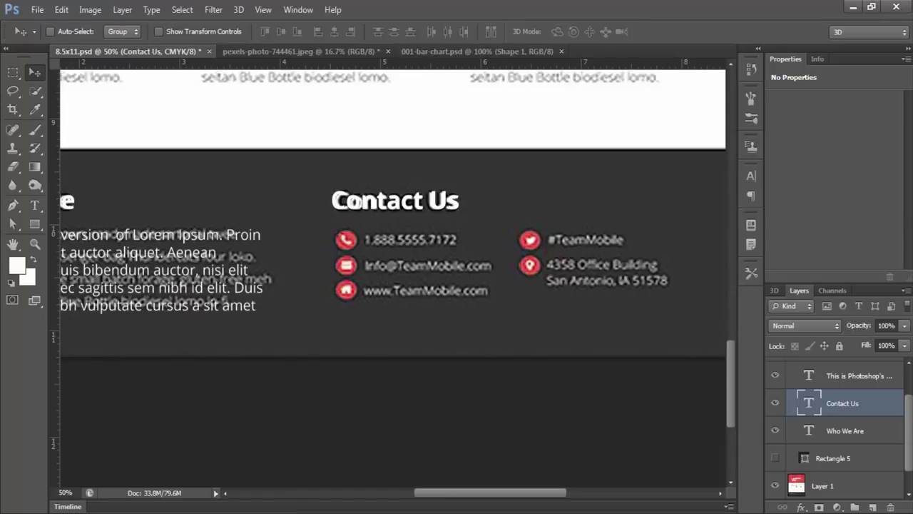
click(188, 442)
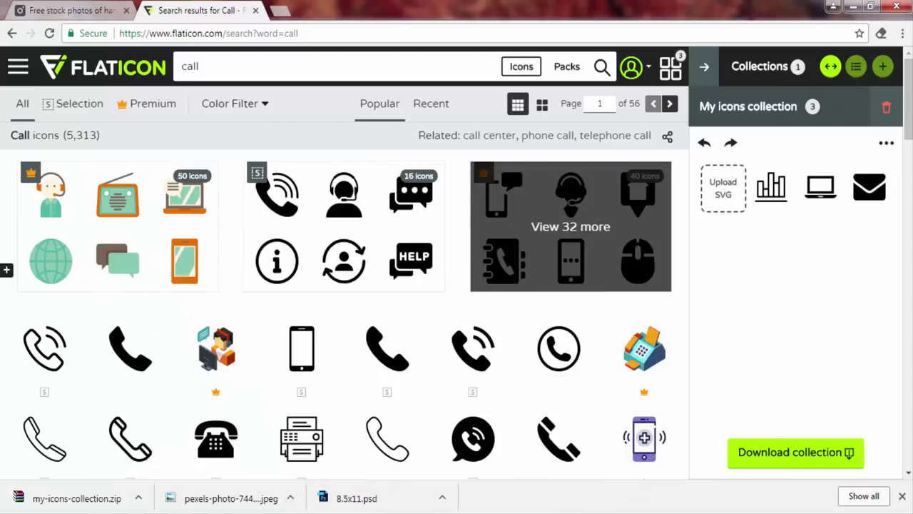
Browse the 'call' results, drop the bar chart and laptop icons, and add the black phone icon.
scroll(342, 285, down, 3)
scroll(343, 285, down, 1)
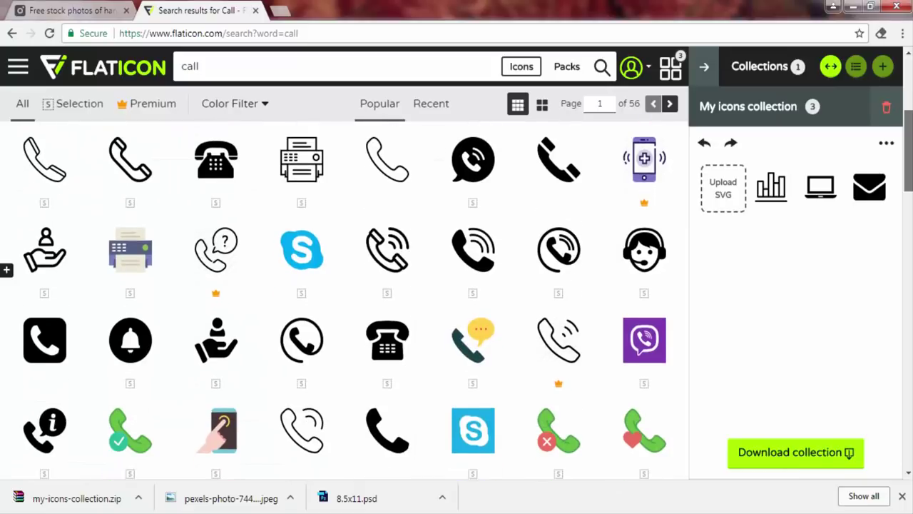
scroll(342, 285, down, 1)
scroll(342, 285, down, 1)
scroll(342, 285, down, 3)
scroll(343, 286, down, 3)
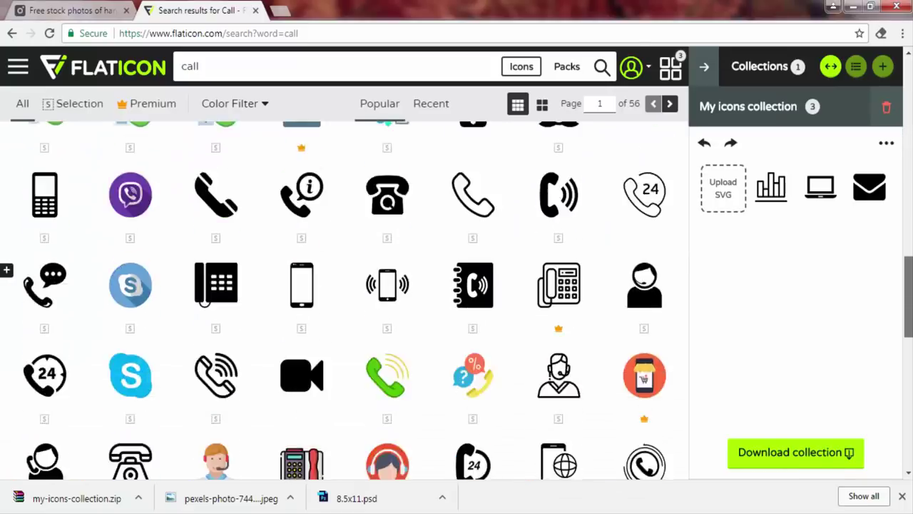
scroll(343, 285, down, 1)
scroll(342, 285, down, 3)
scroll(343, 285, up, 15)
scroll(342, 285, up, 5)
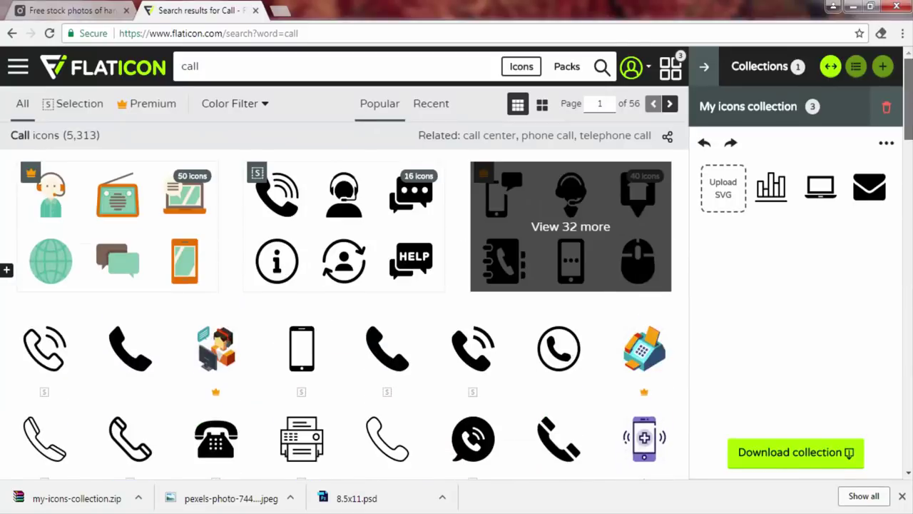
scroll(343, 286, down, 2)
scroll(343, 286, down, 1)
scroll(342, 285, down, 1)
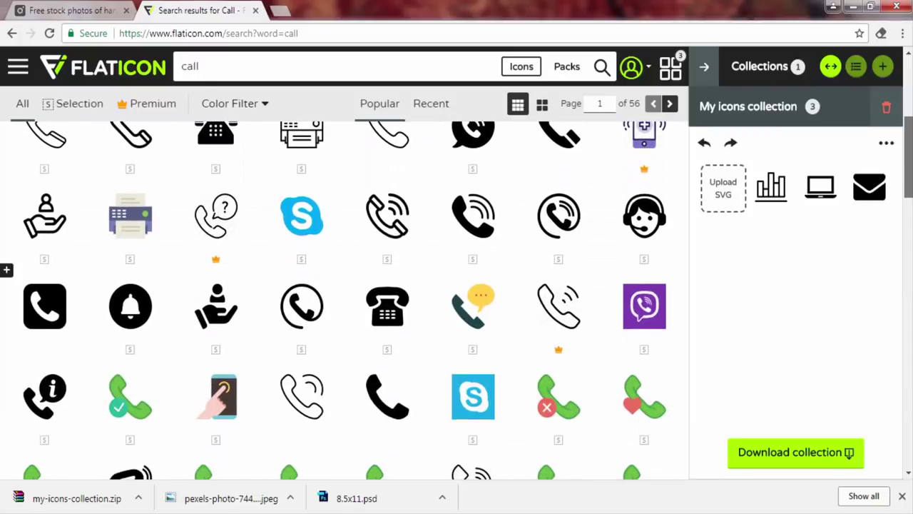
scroll(342, 286, up, 1)
scroll(343, 285, up, 1)
scroll(342, 285, up, 1)
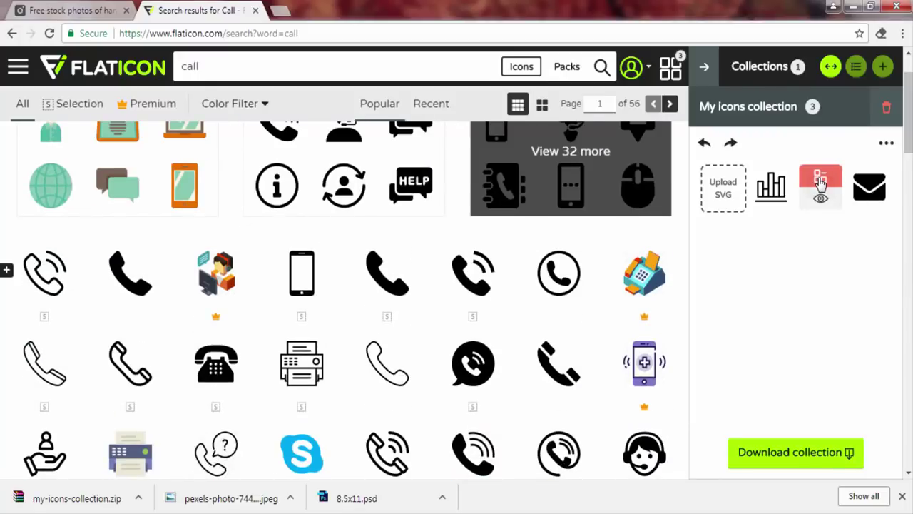
drag(820, 181, 820, 186)
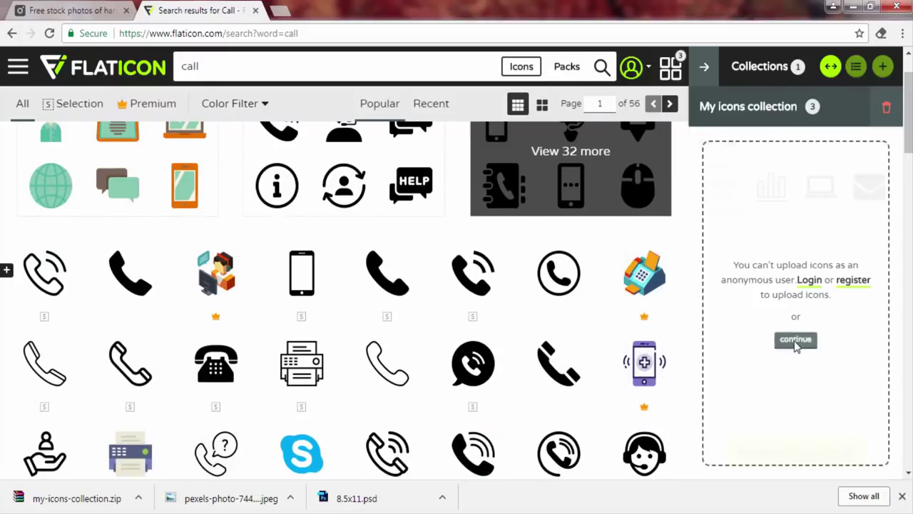
click(795, 339)
click(820, 175)
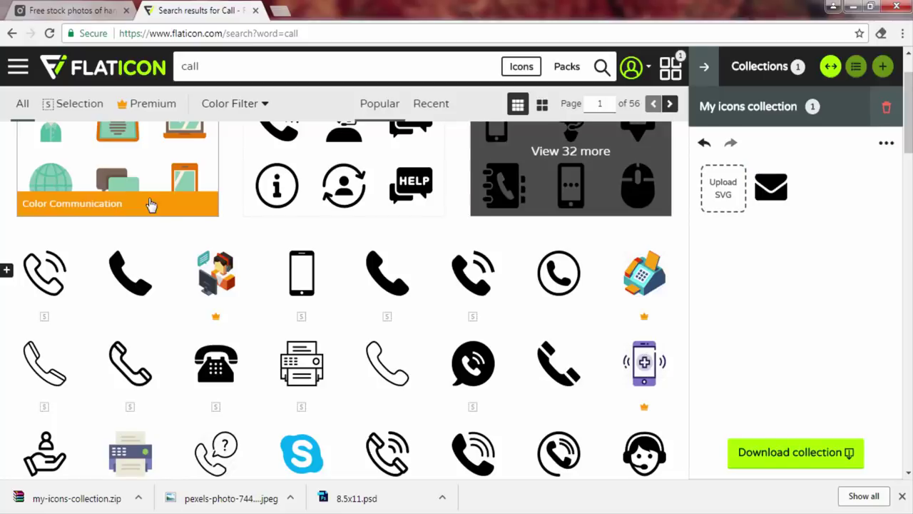
click(387, 259)
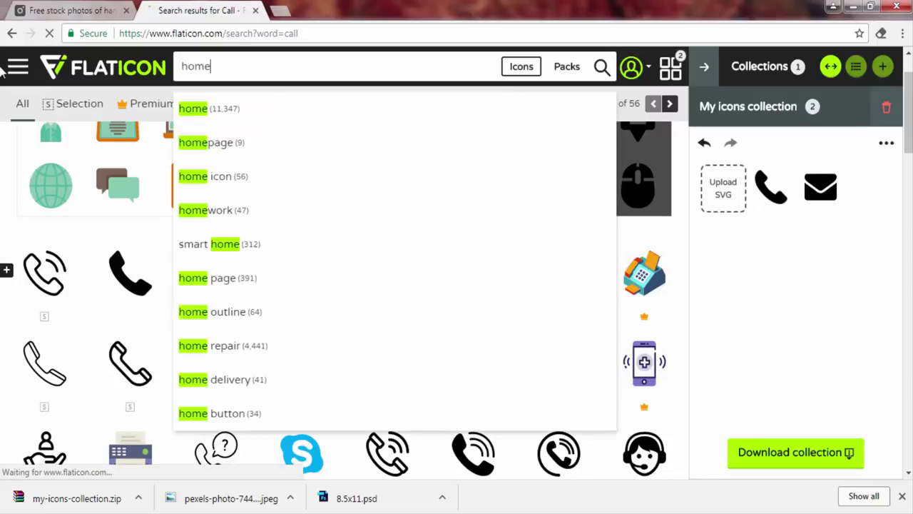
Add black house, Twitter bird and location pin icons from 'home', 'twitter' and 'location' searches.
click(271, 104)
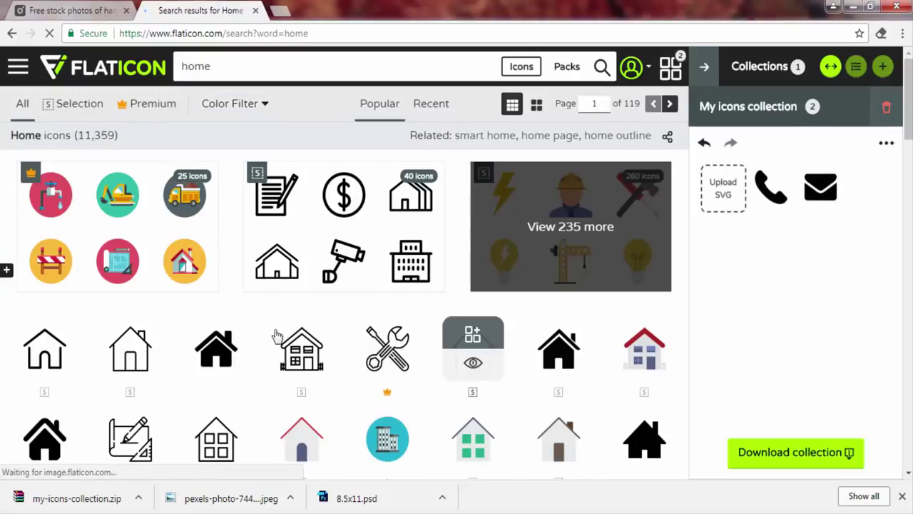
click(216, 334)
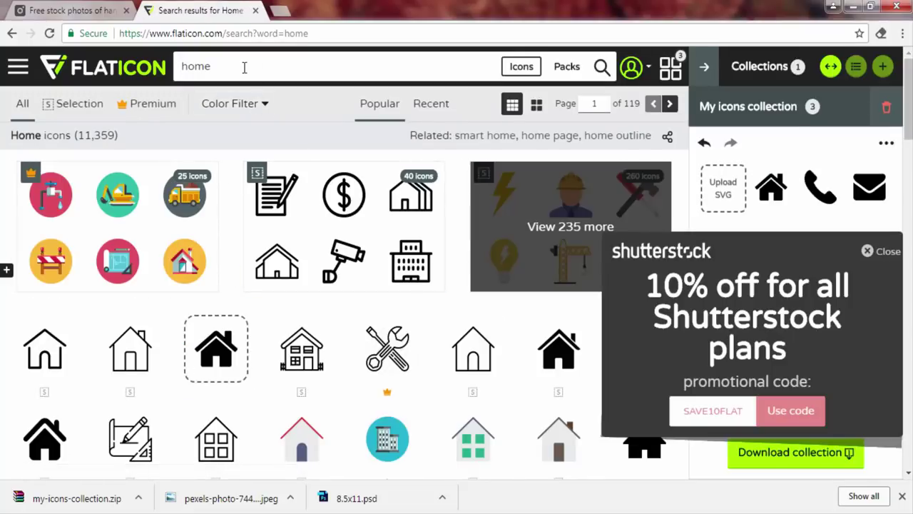
double_click(196, 66)
text(tw)
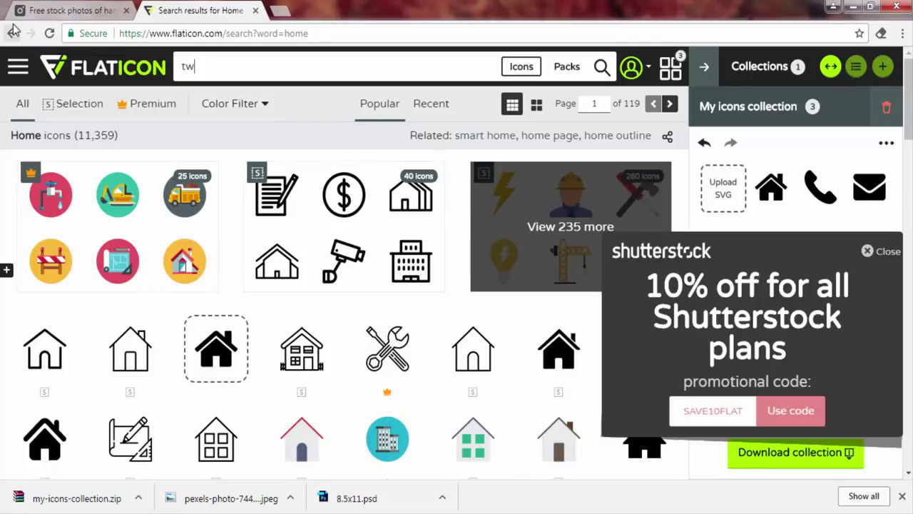
text(i)
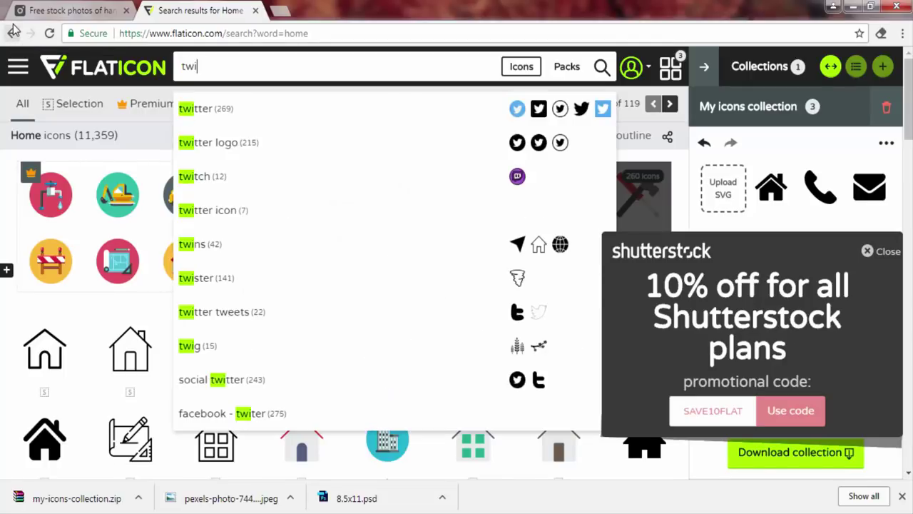
key(Return)
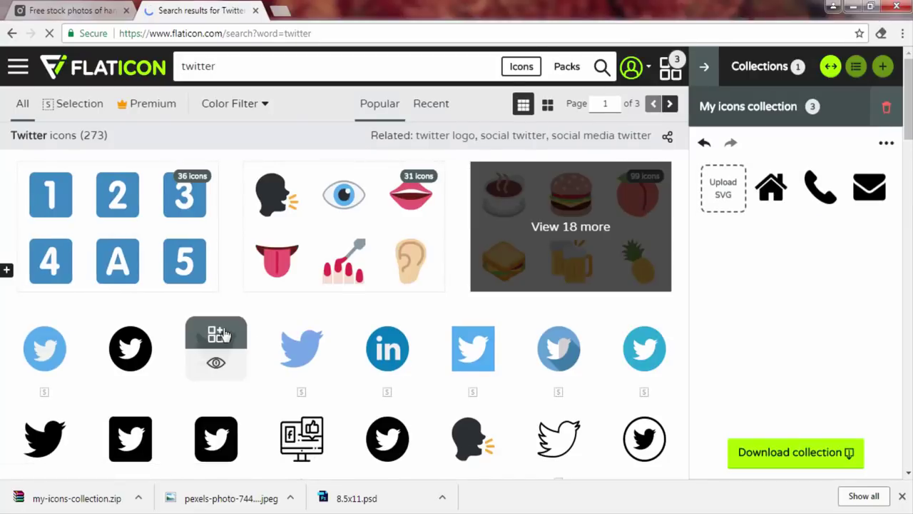
click(216, 332)
click(245, 70)
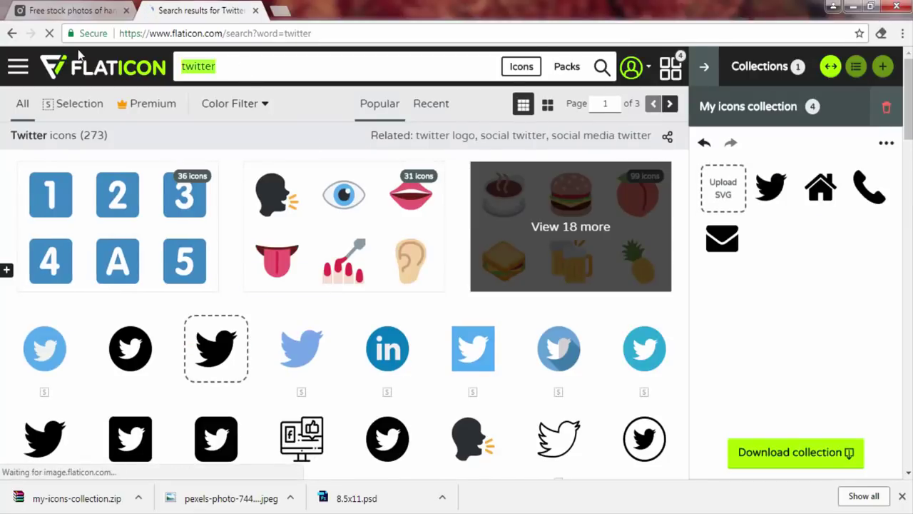
text(location)
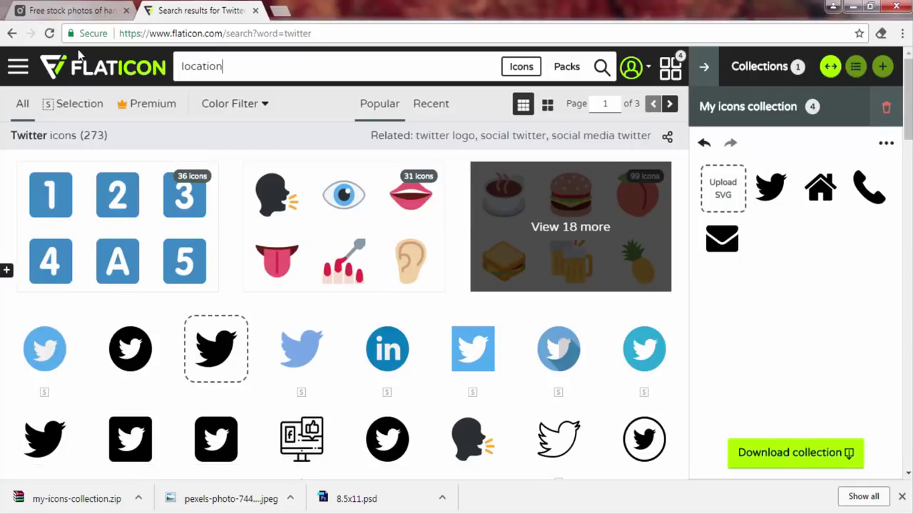
key(Return)
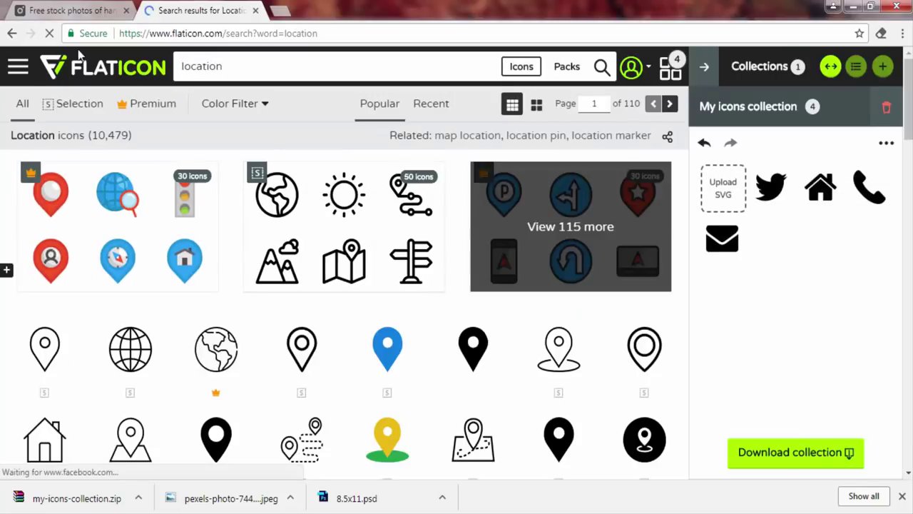
click(473, 337)
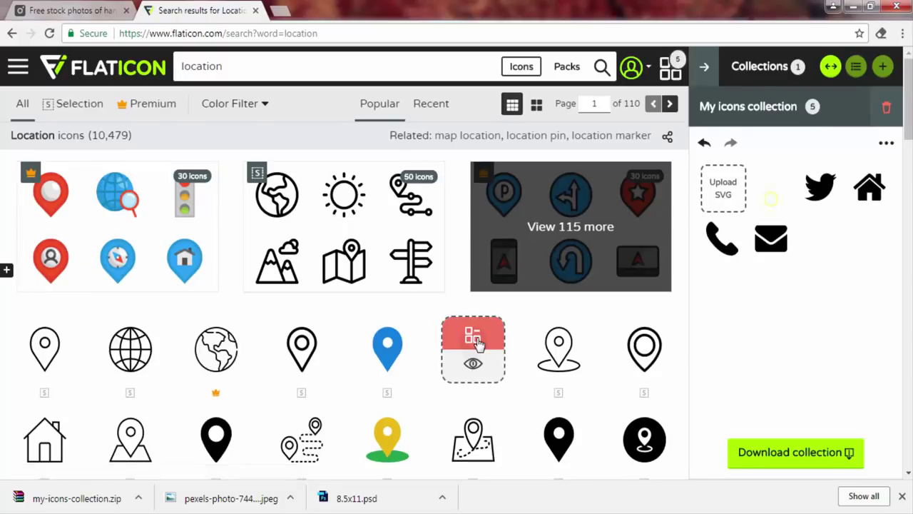
Download the icon collection as a free PSD package.
click(785, 458)
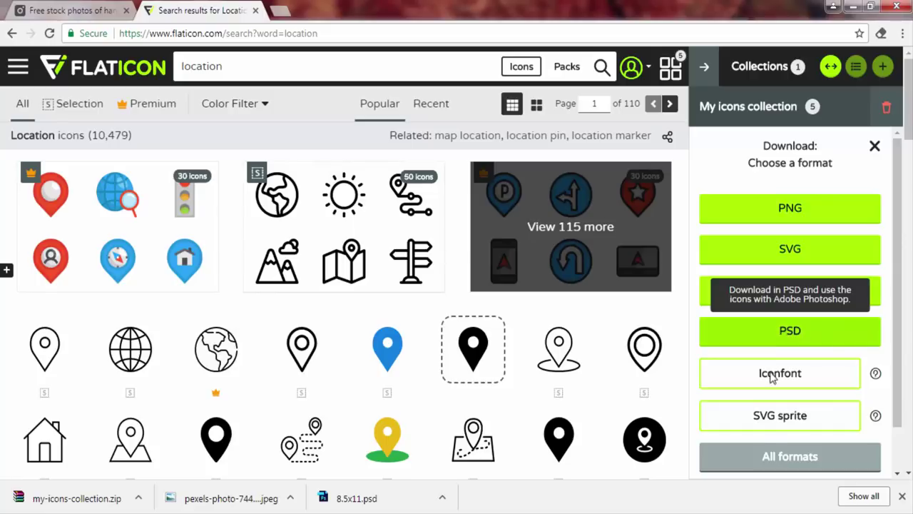
click(771, 374)
click(634, 304)
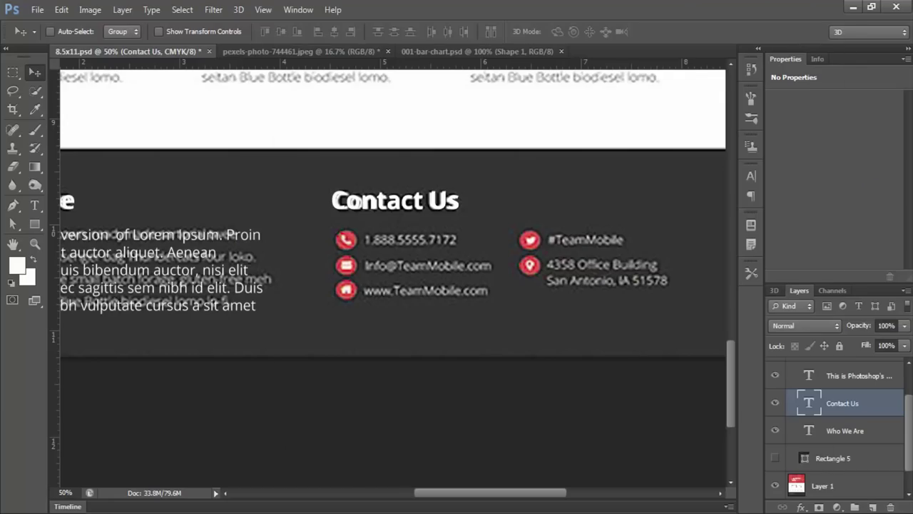
Open all five icon PSDs from the Desktop psd folder, then return to 8.5x11.psd.
key(ctrl+o)
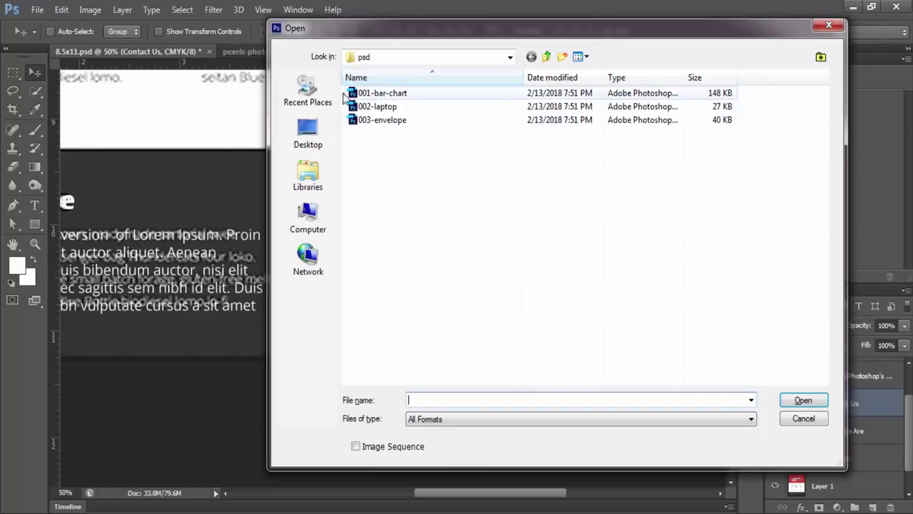
click(308, 132)
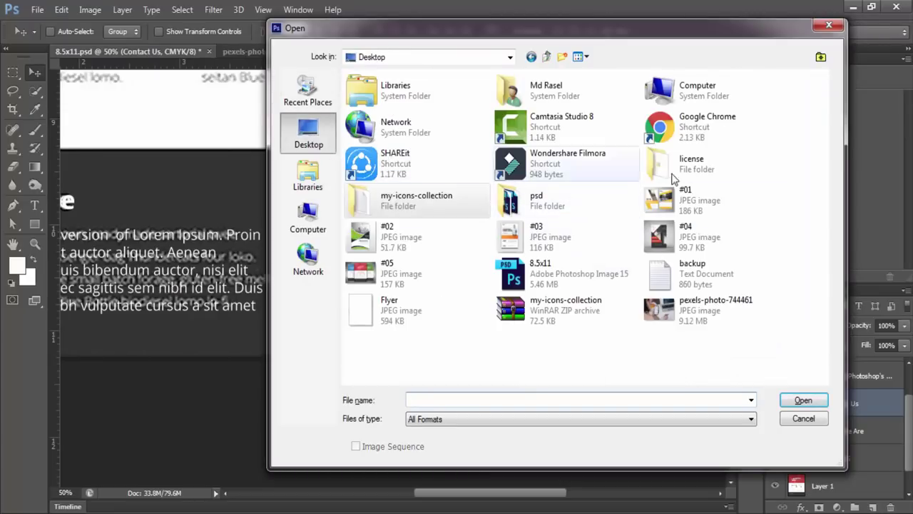
click(542, 205)
double_click(543, 205)
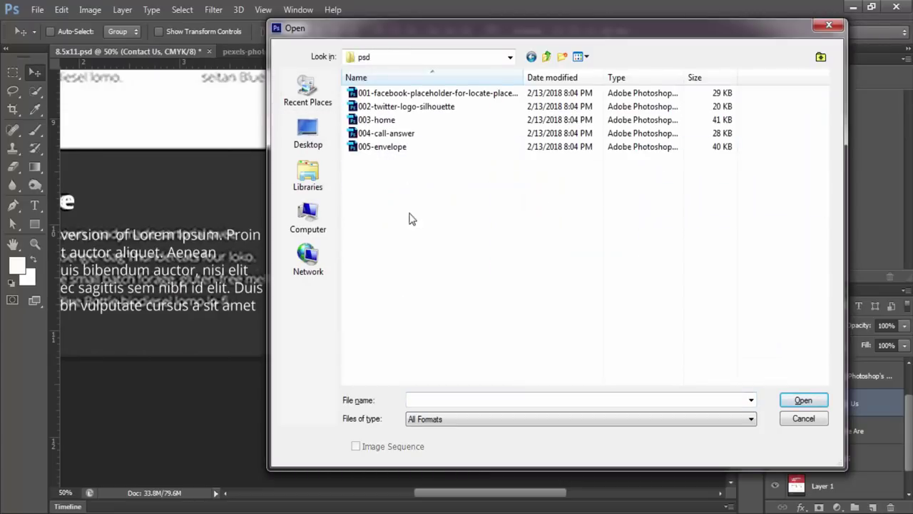
drag(410, 218, 394, 89)
key(Return)
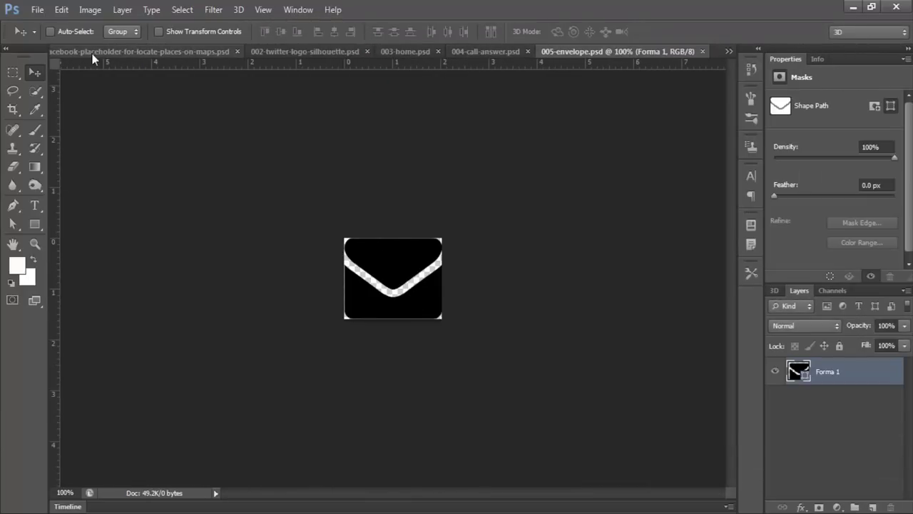
click(79, 51)
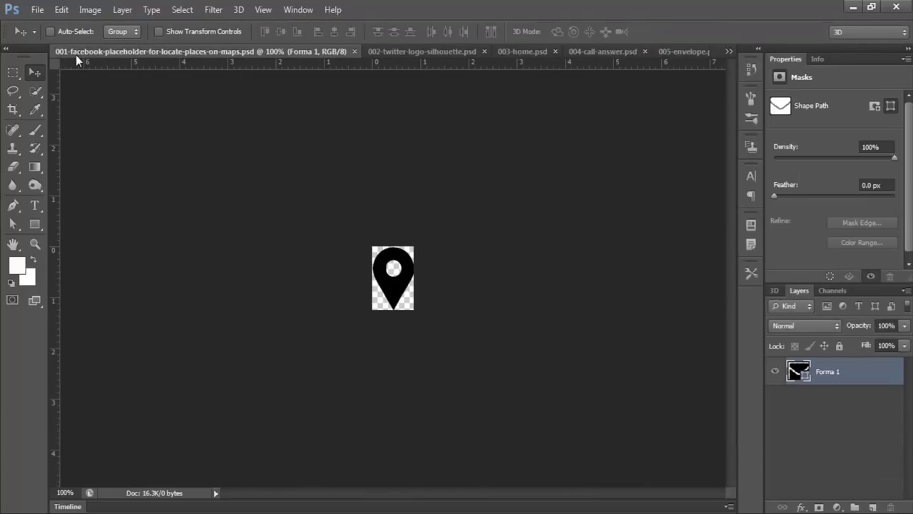
click(734, 49)
click(511, 58)
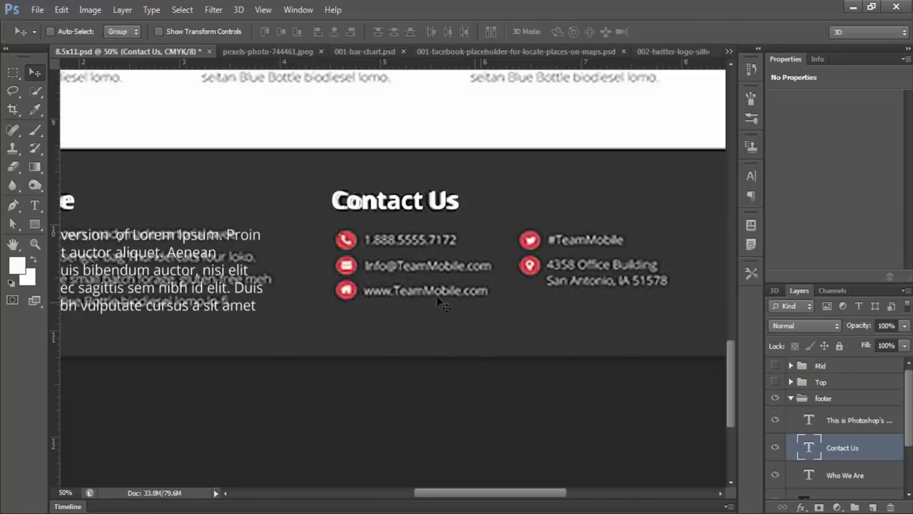
Draw a white ellipse circle and nudge it into position near the phone icon.
click(35, 224)
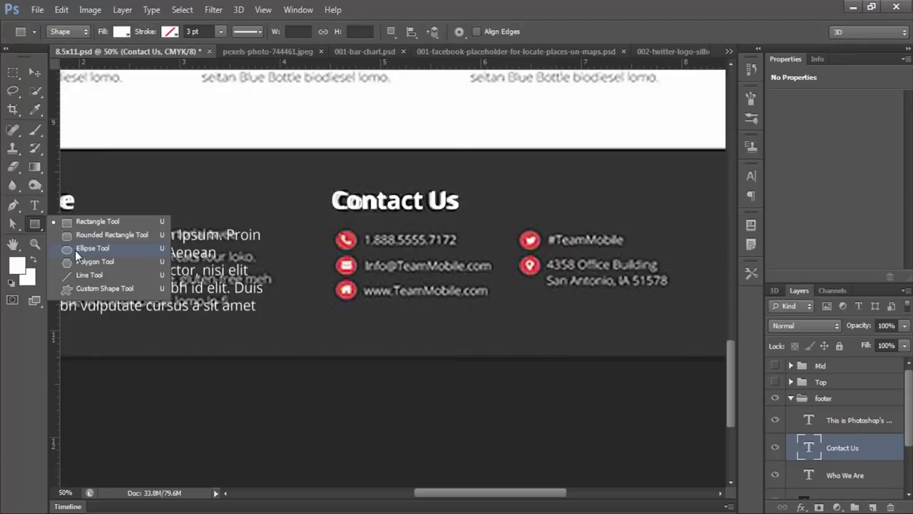
click(75, 250)
scroll(349, 246, up, 3)
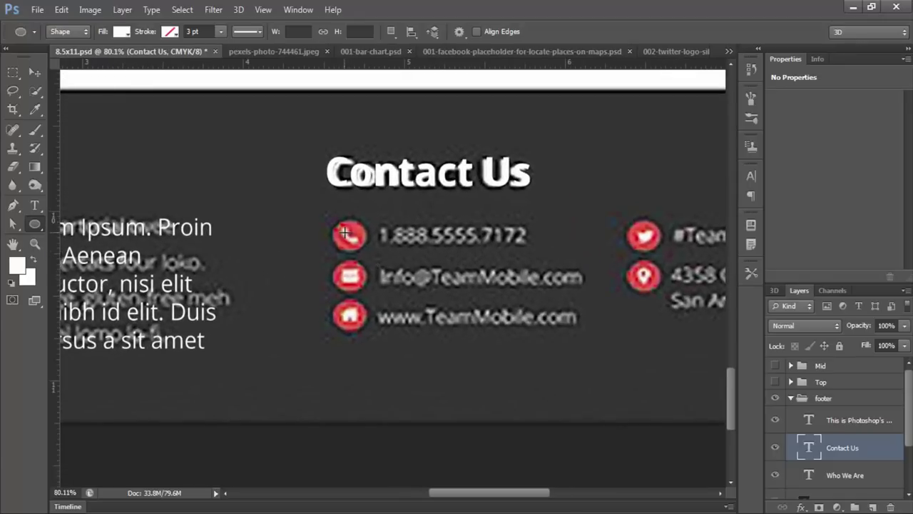
drag(344, 233, 362, 251)
key(v)
drag(485, 280, 491, 282)
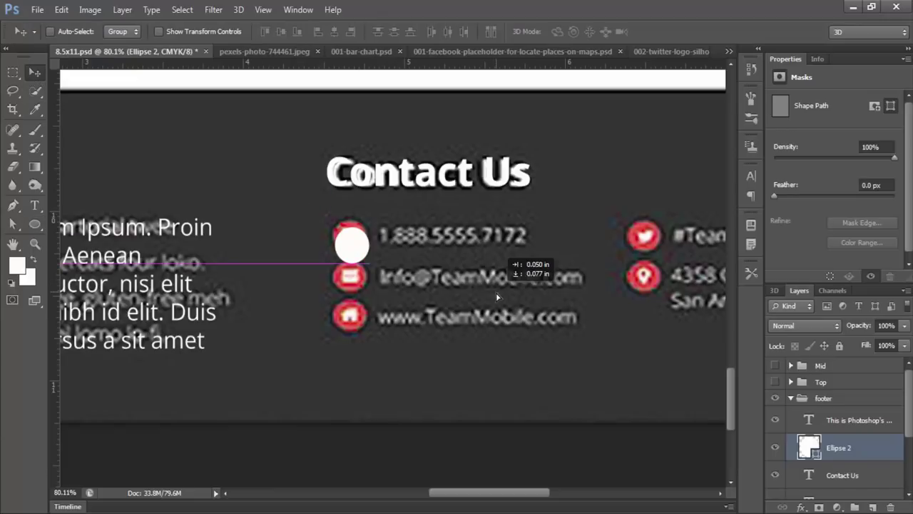
key(Left)
key(Left)
key(Left)
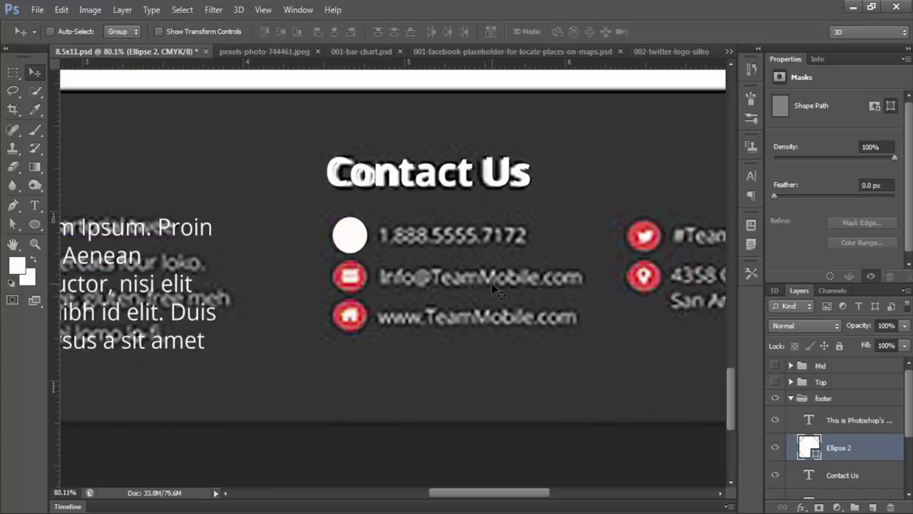
key(Up)
key(Left)
drag(483, 246, 467, 249)
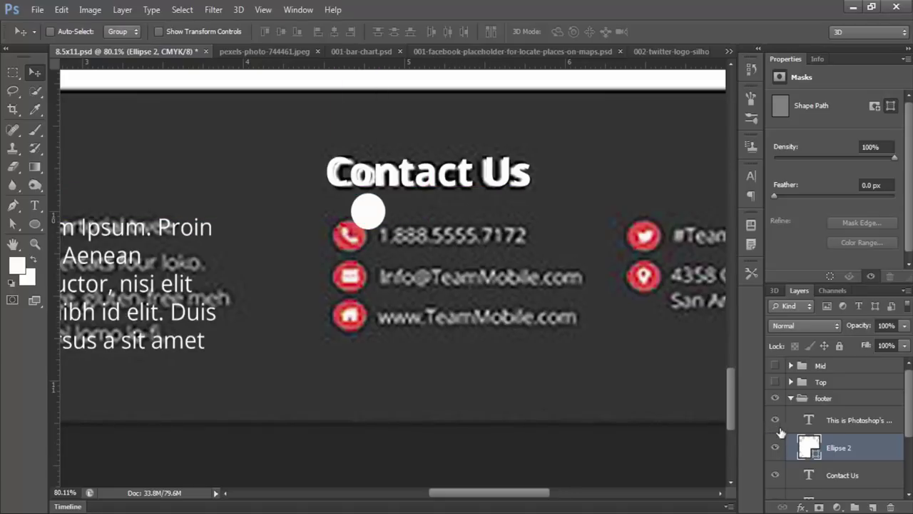
Move the Ellipse 2 circle onto the phone icon and Alt-drag a copy down to the home icon.
click(775, 474)
click(839, 484)
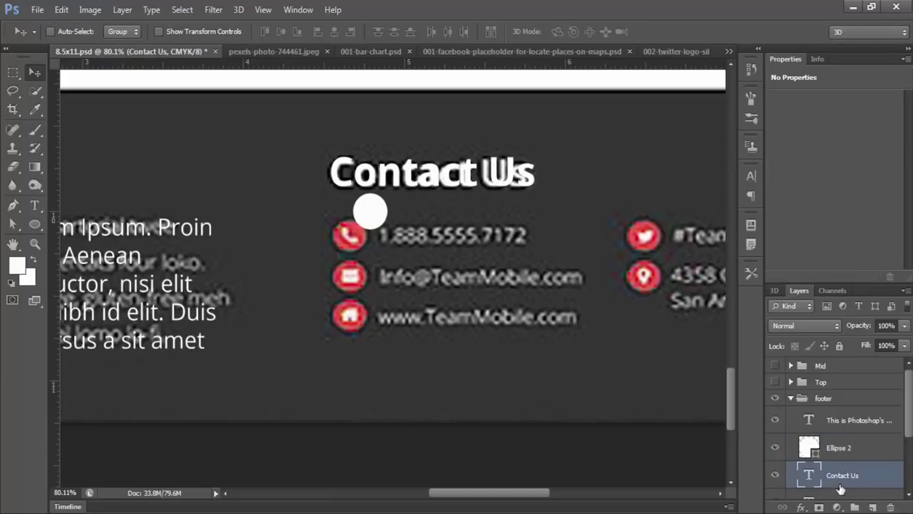
click(839, 447)
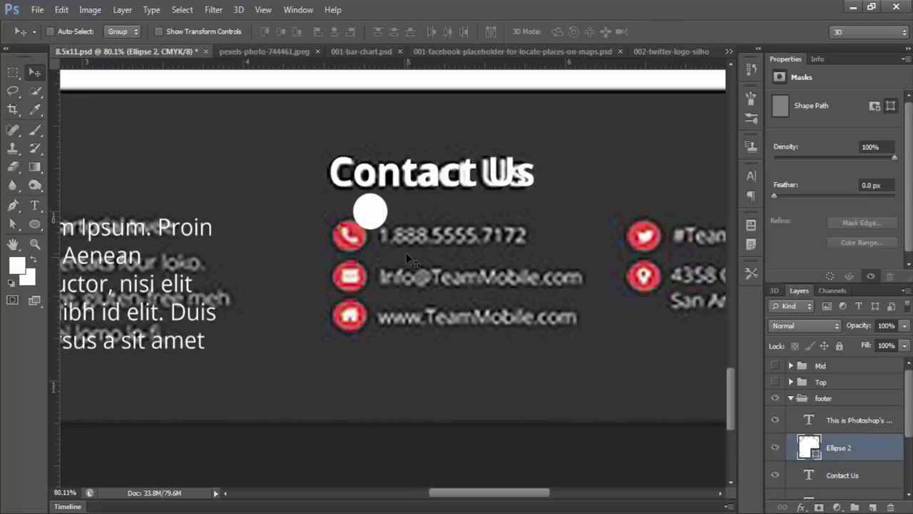
drag(406, 252, 381, 291)
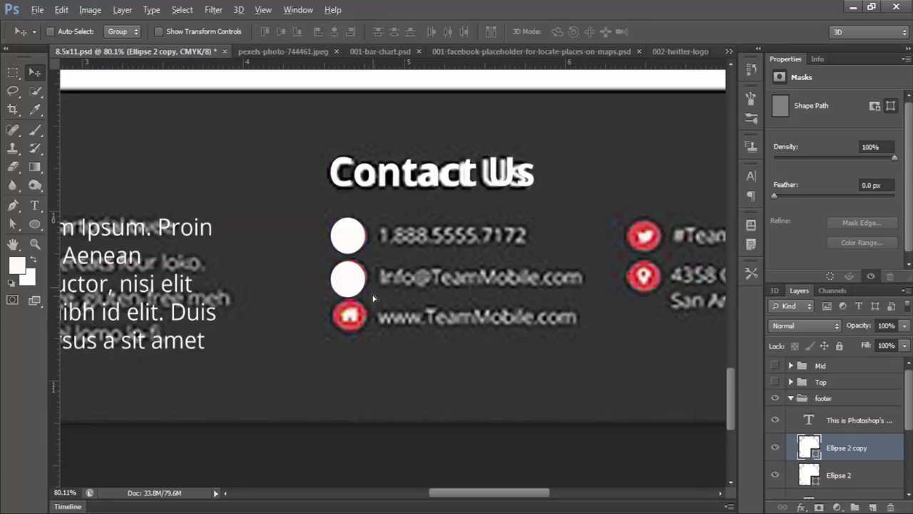
drag(373, 298, 373, 336)
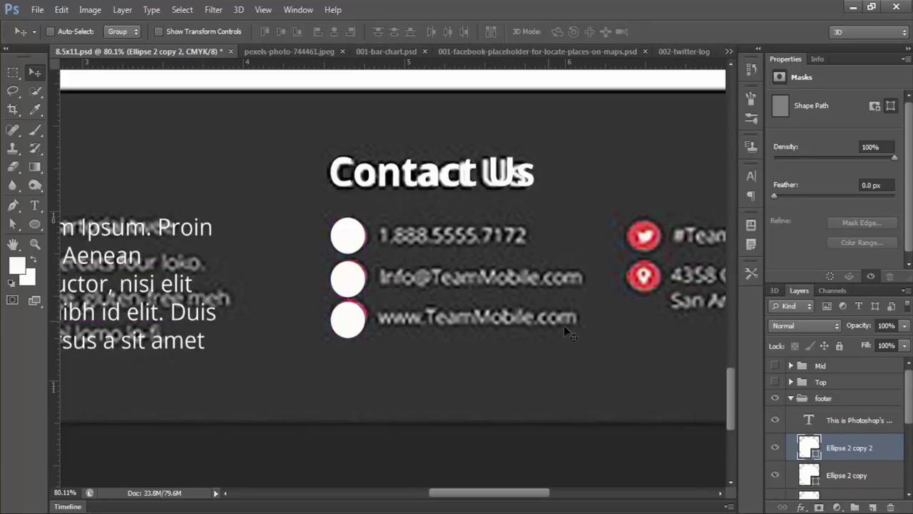
Check the circle's fill colour without changing it, then make the Mid group visible.
double_click(817, 452)
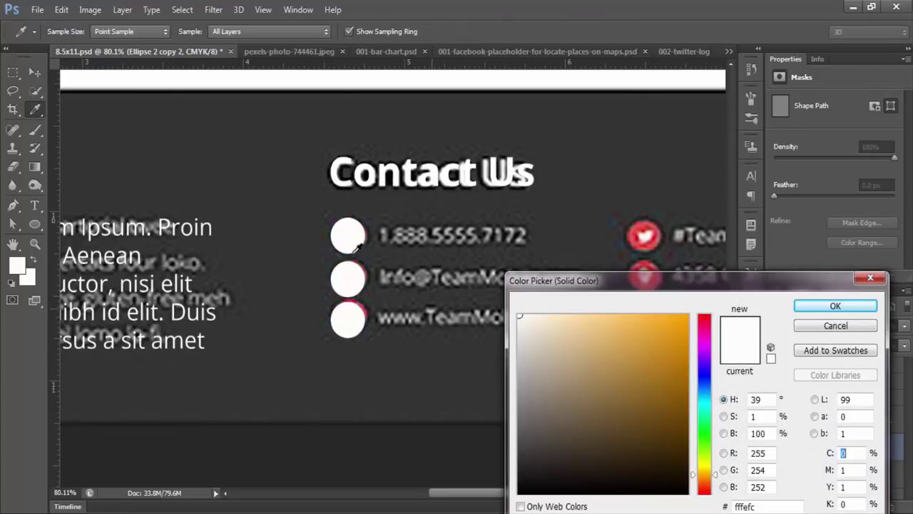
scroll(360, 187, down, 2)
drag(371, 146, 358, 355)
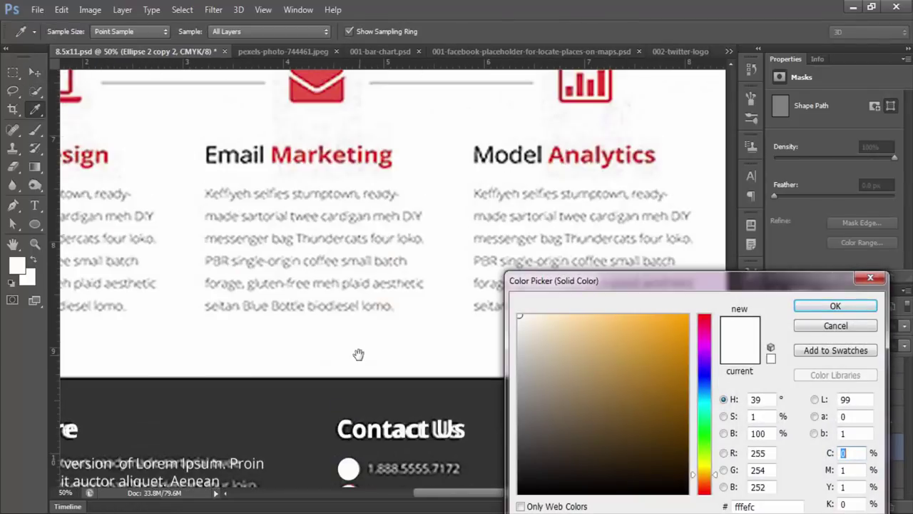
drag(398, 107, 407, 275)
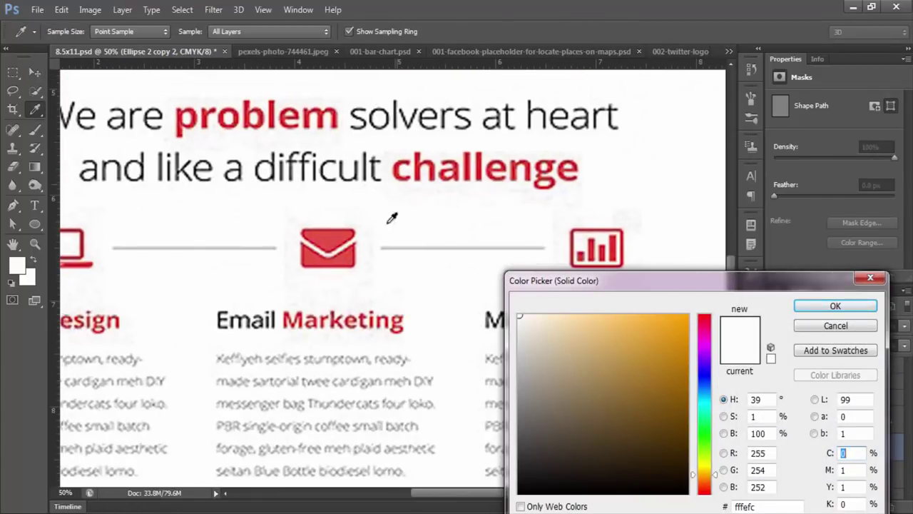
scroll(392, 218, down, 5)
click(816, 326)
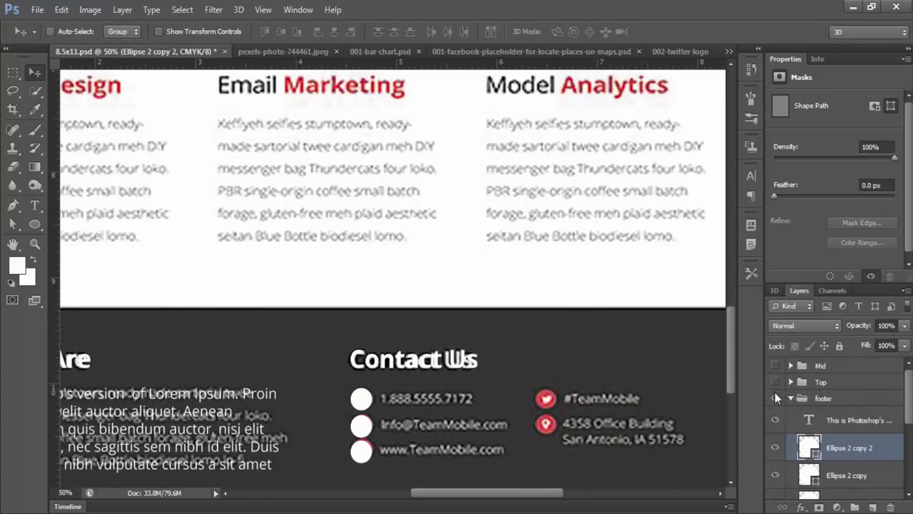
click(776, 365)
scroll(526, 139, up, 3)
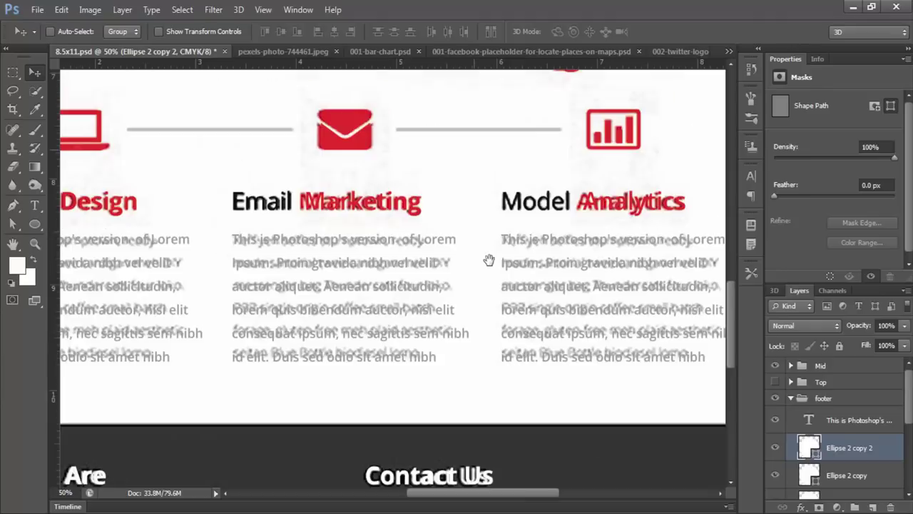
key(i)
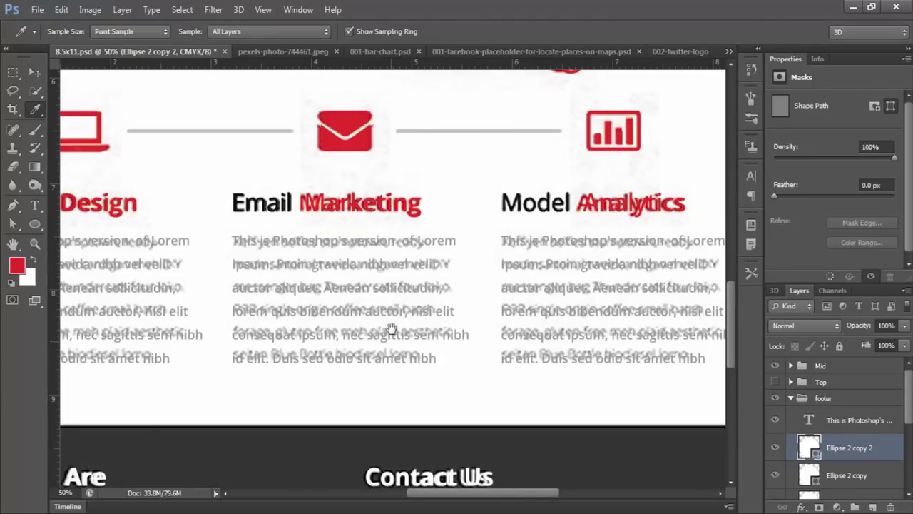
scroll(392, 328, down, 5)
Fill all three circle layers with the brochure red sampled by the eyedropper.
key(v)
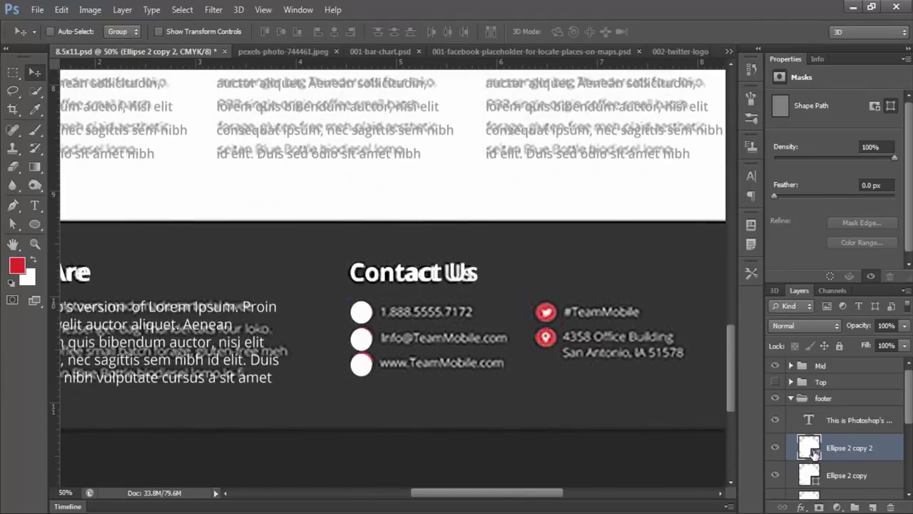
double_click(809, 448)
click(18, 264)
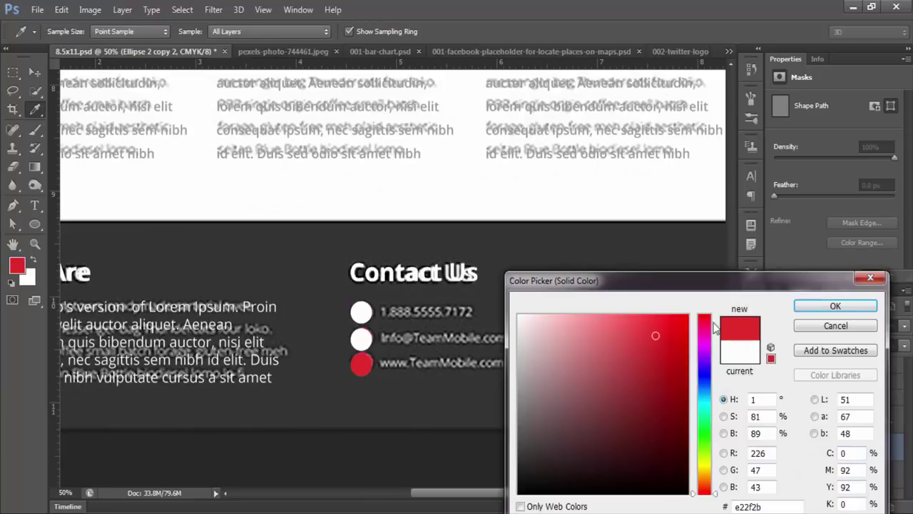
click(814, 305)
double_click(809, 427)
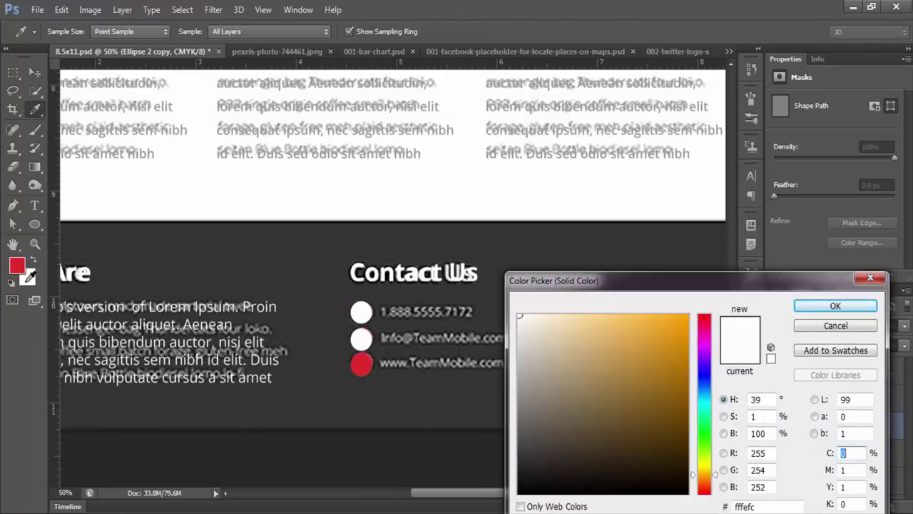
click(20, 262)
click(835, 305)
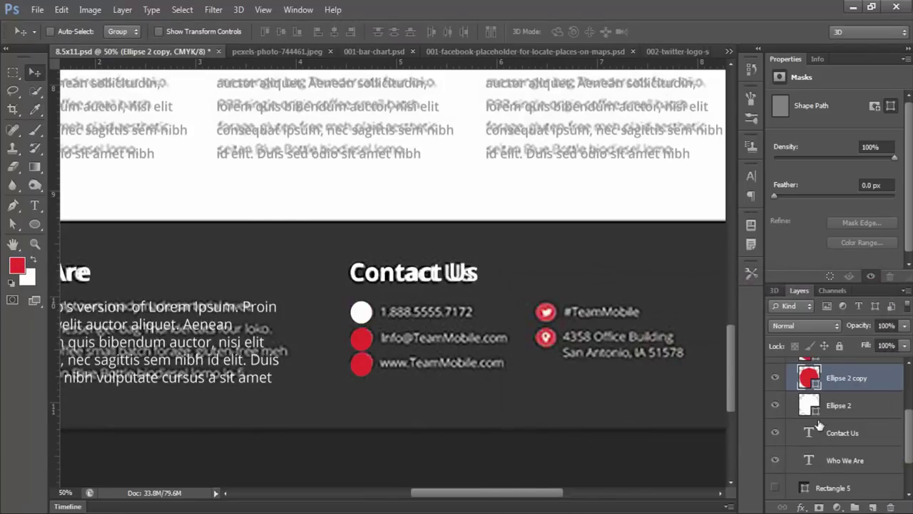
double_click(809, 404)
click(18, 265)
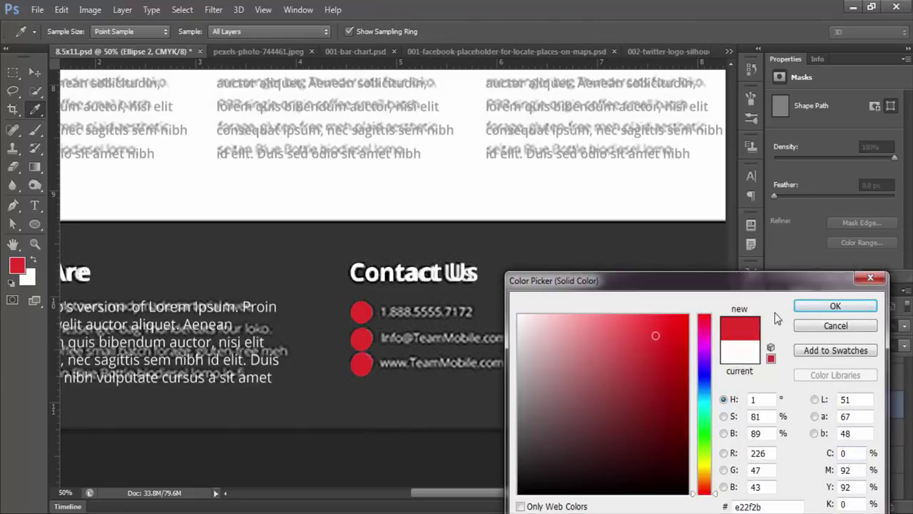
click(835, 305)
Alt-drag copies of Ellipse 2 and Ellipse 2 copy onto the Twitter and address icons.
scroll(373, 342, up, 5)
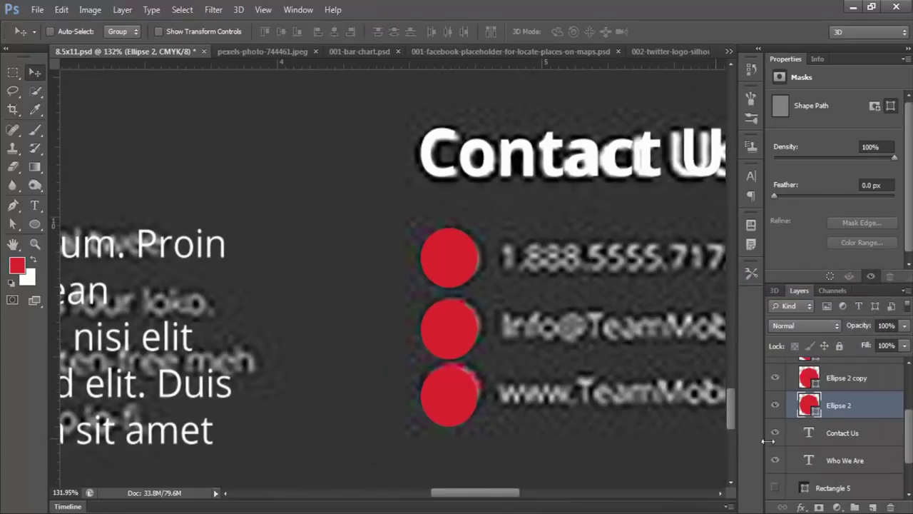
scroll(808, 411, up, 2)
shift+click(842, 401)
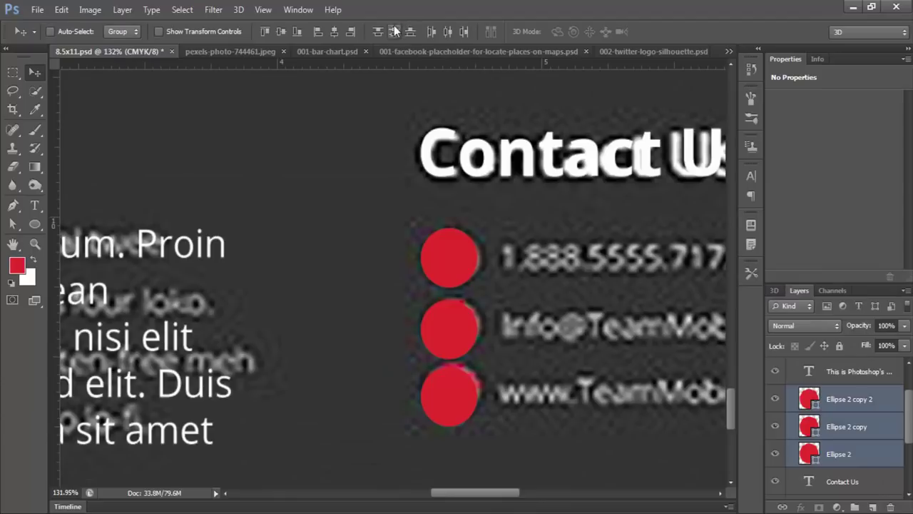
scroll(571, 316, down, 3)
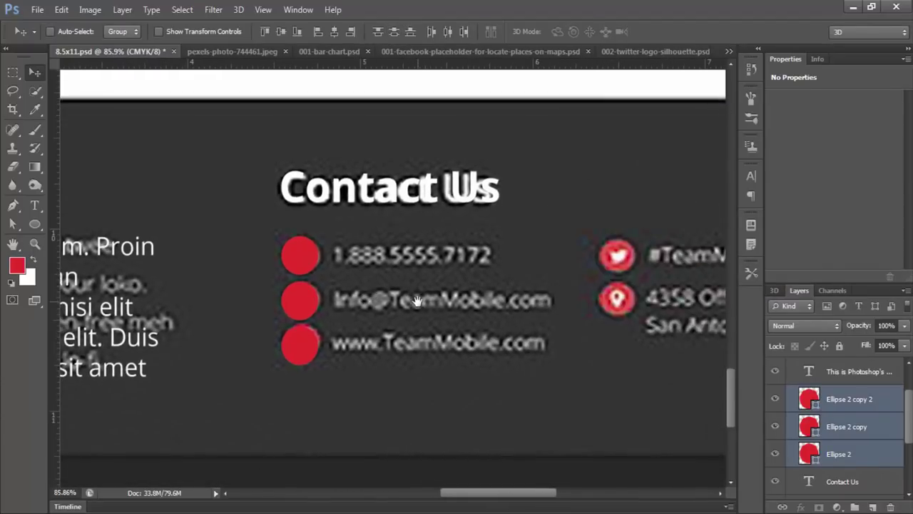
click(815, 407)
shift+click(845, 426)
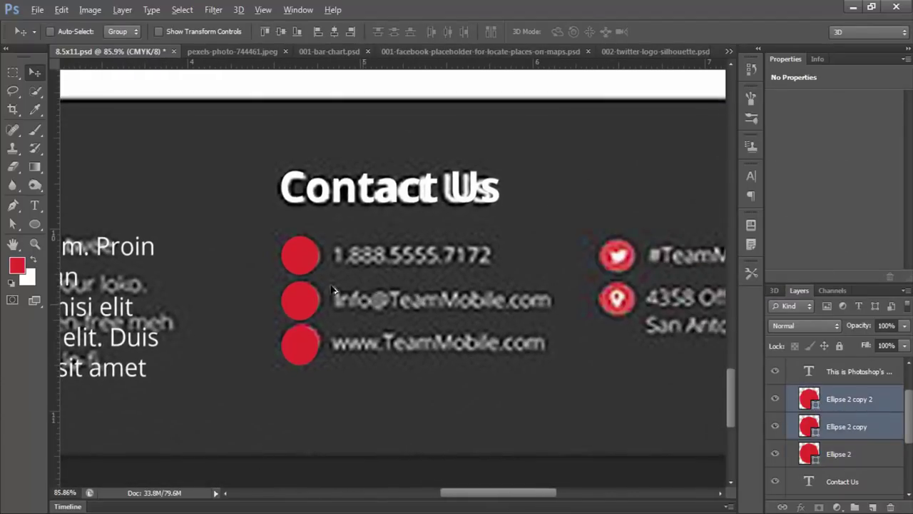
click(832, 455)
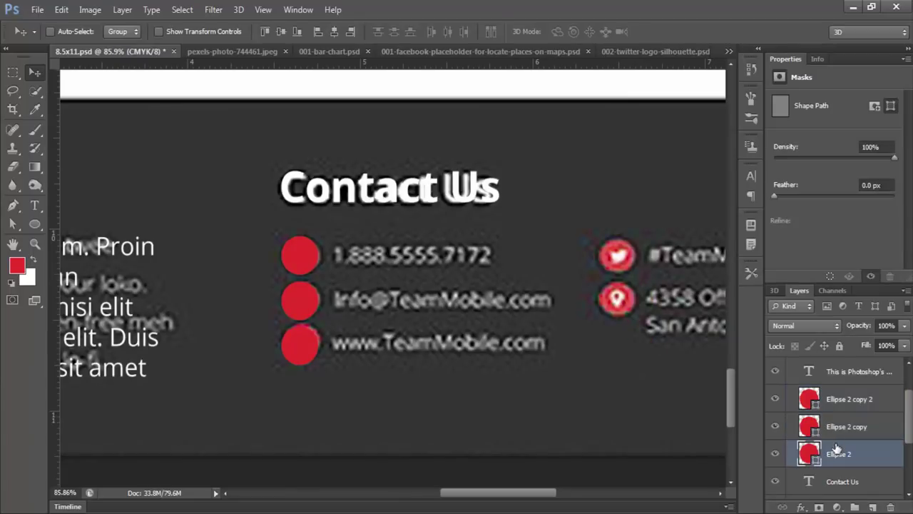
shift+click(846, 426)
mouse_move(453, 341)
mouse_down()
mouse_move(713, 341)
mouse_move(449, 328)
mouse_up()
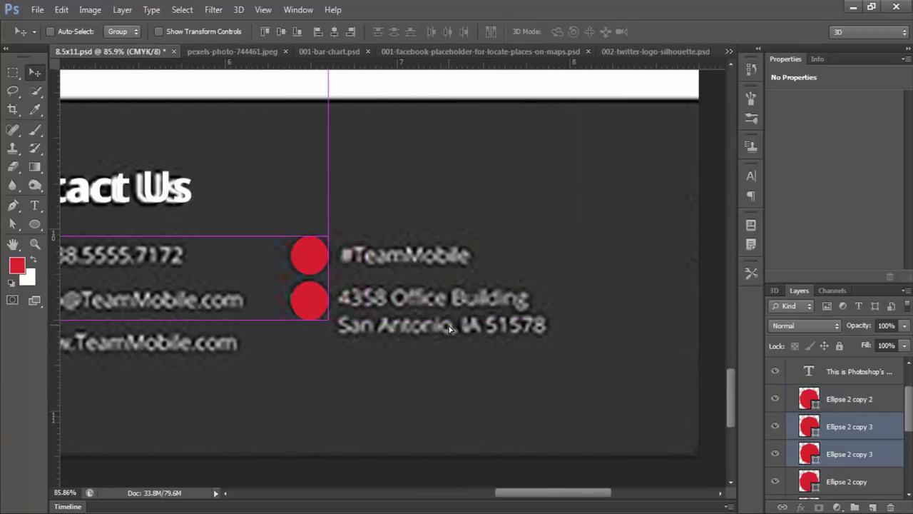
Close the pexels photo without saving and close the bar chart document.
scroll(450, 329, down, 2)
scroll(449, 328, down, 1)
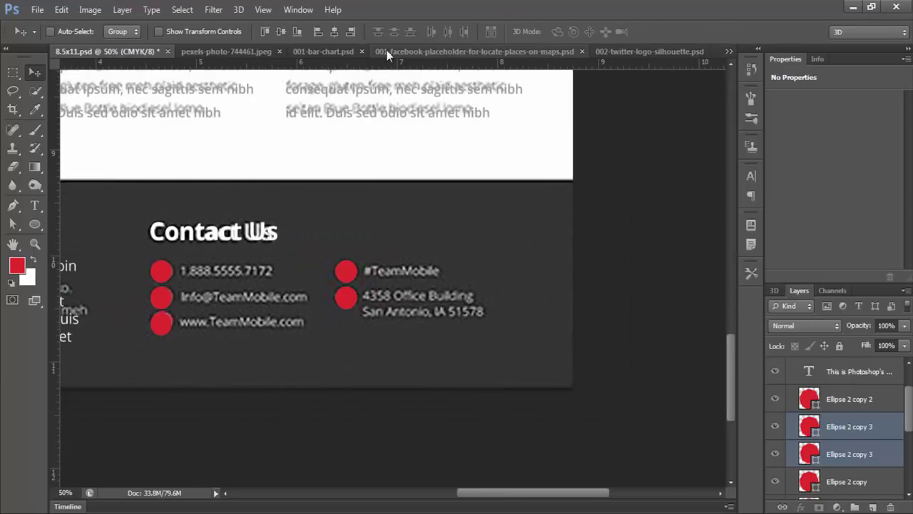
click(279, 52)
key(n)
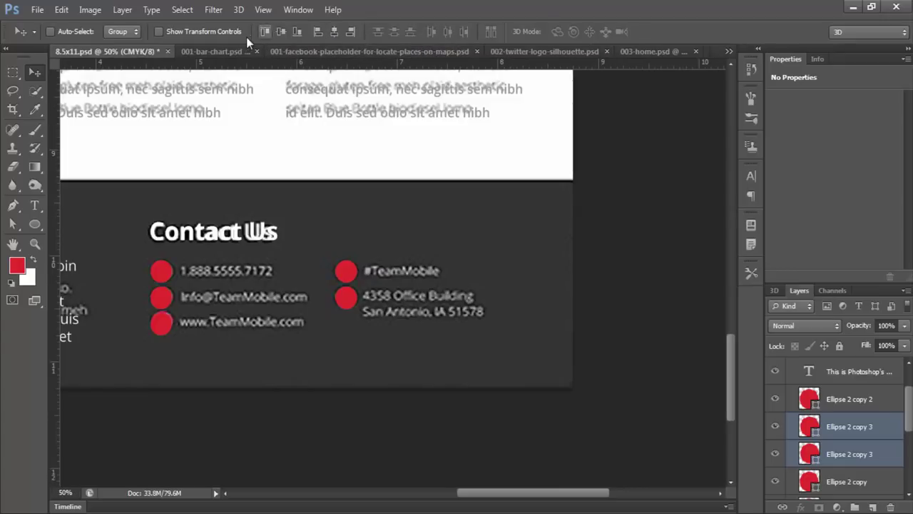
click(221, 50)
Close the bar chart file and copy the map pin into the brochure, scaled into the lower red circle.
click(294, 52)
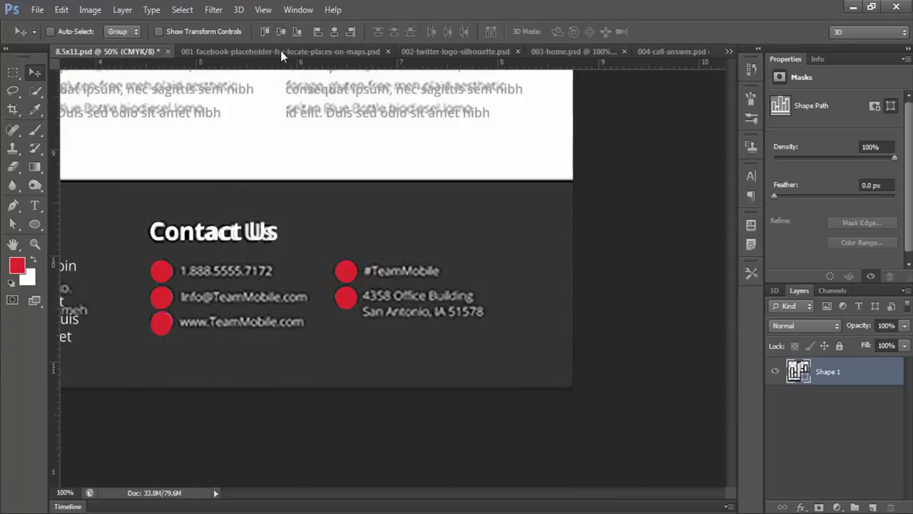
click(236, 52)
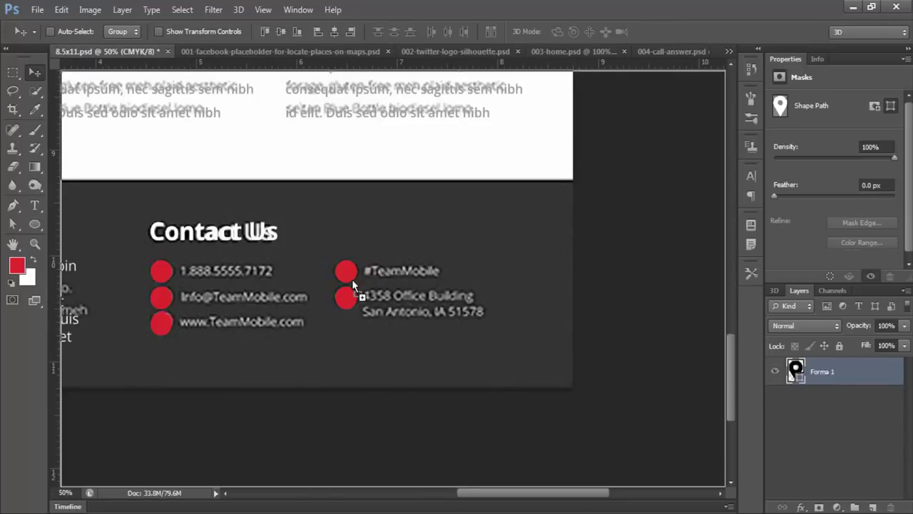
drag(299, 205, 379, 295)
drag(473, 311, 453, 327)
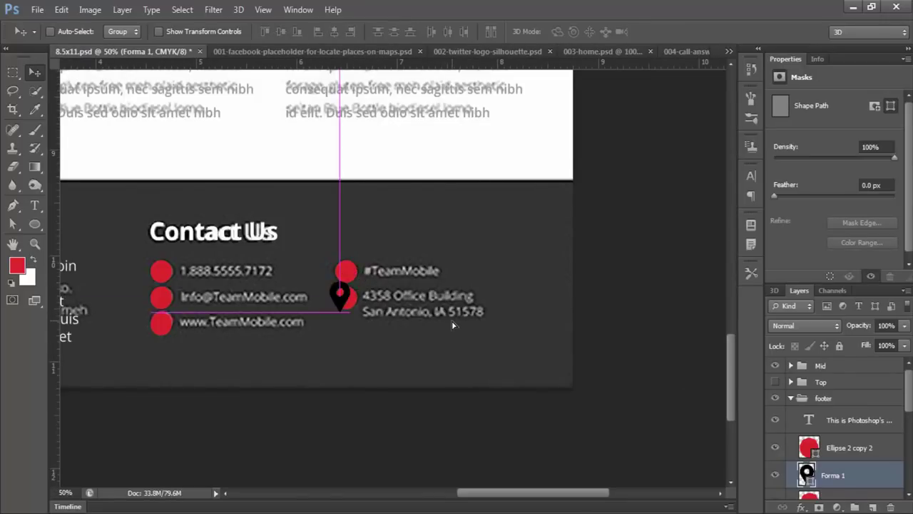
scroll(452, 327, up, 5)
key(ctrl+t)
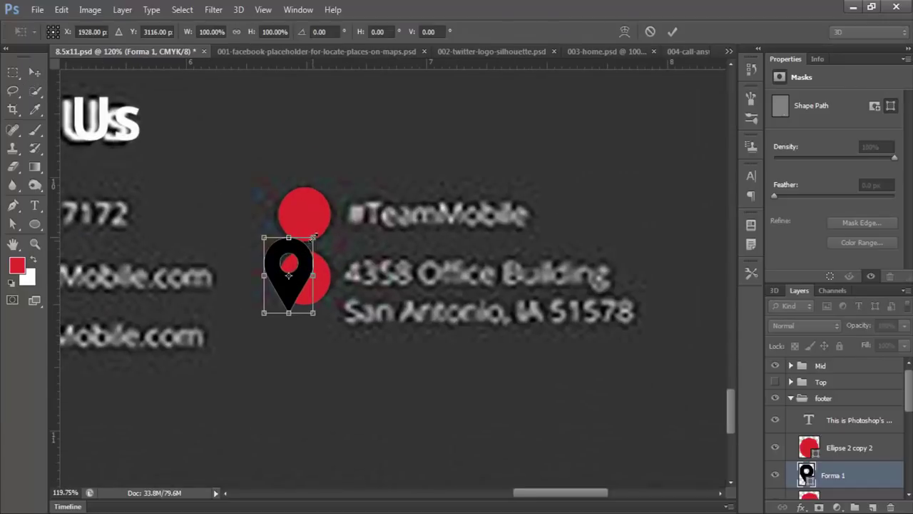
drag(264, 238, 284, 256)
key(Return)
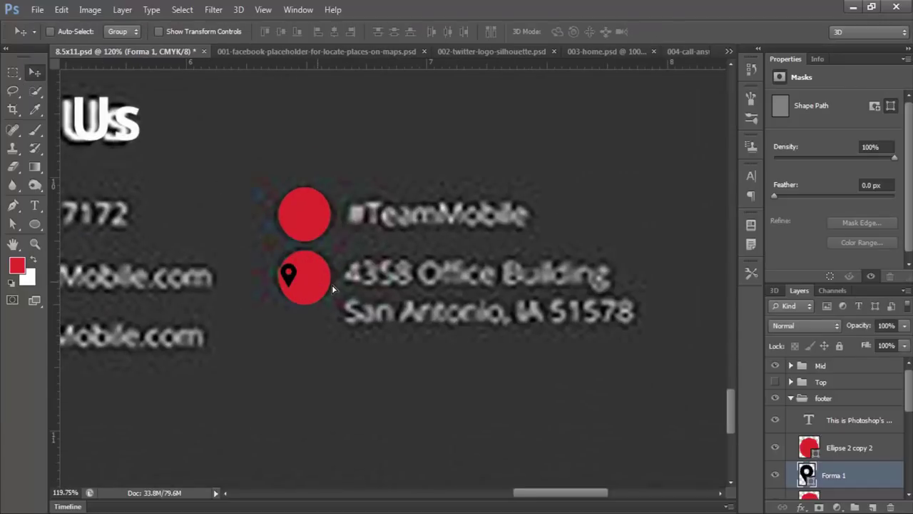
drag(332, 285, 336, 289)
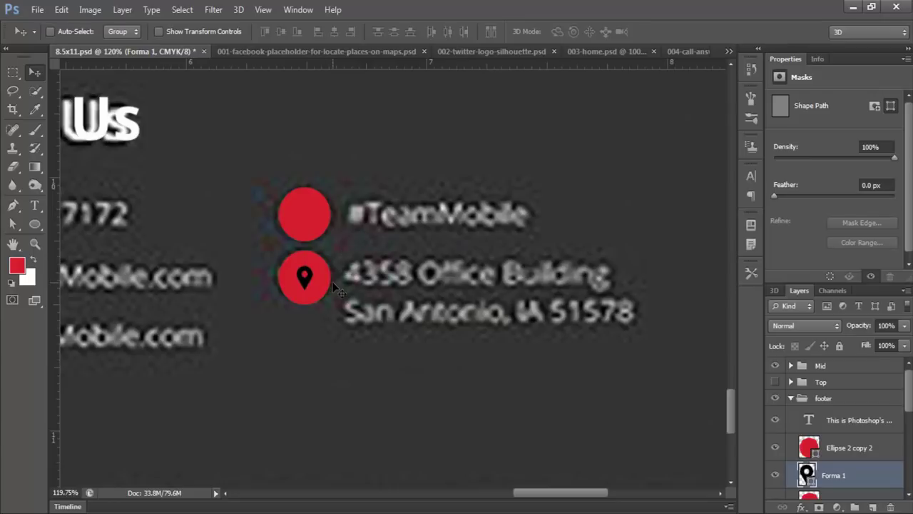
Fine-tune the pin's size, colour it white and close the map-pin source file.
key(ctrl+t)
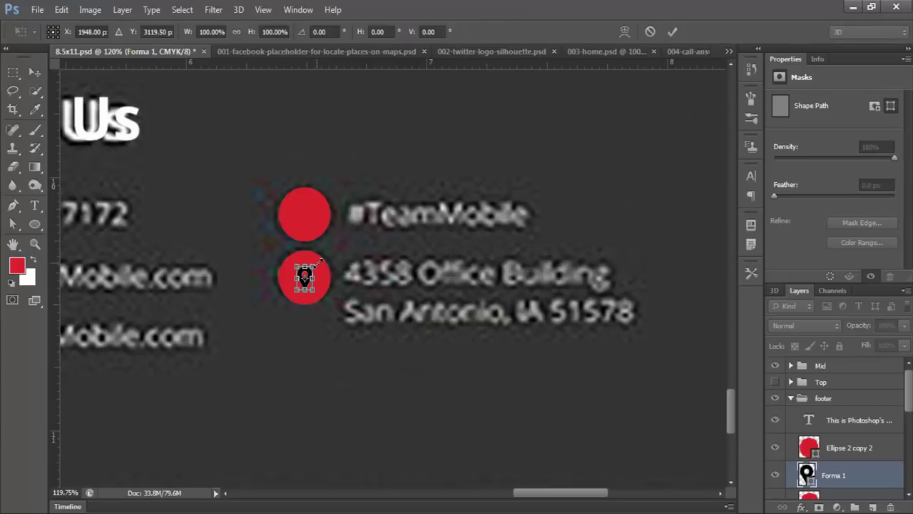
drag(319, 262, 314, 265)
key(Return)
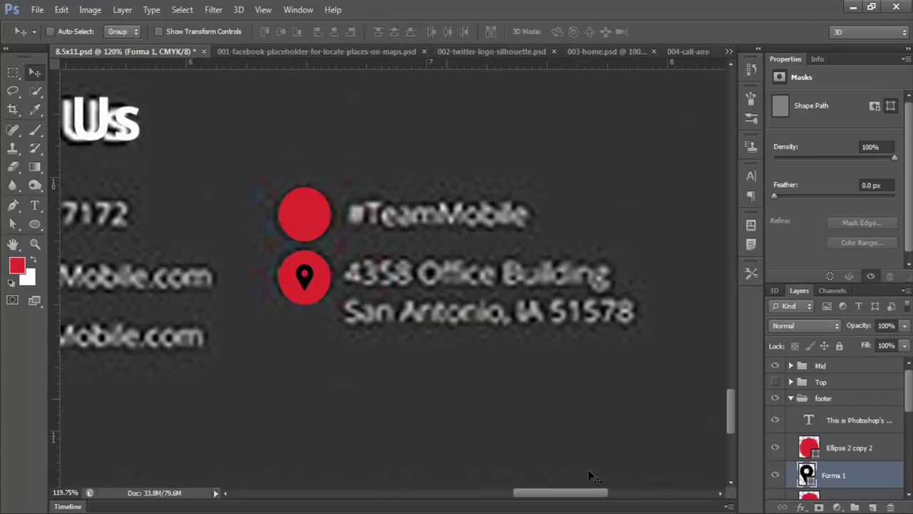
double_click(807, 473)
drag(549, 336, 531, 239)
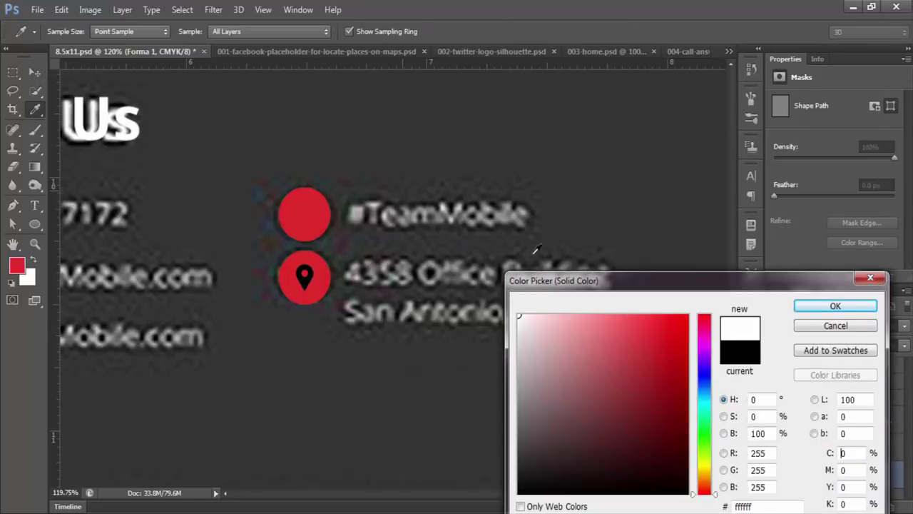
click(833, 306)
click(303, 51)
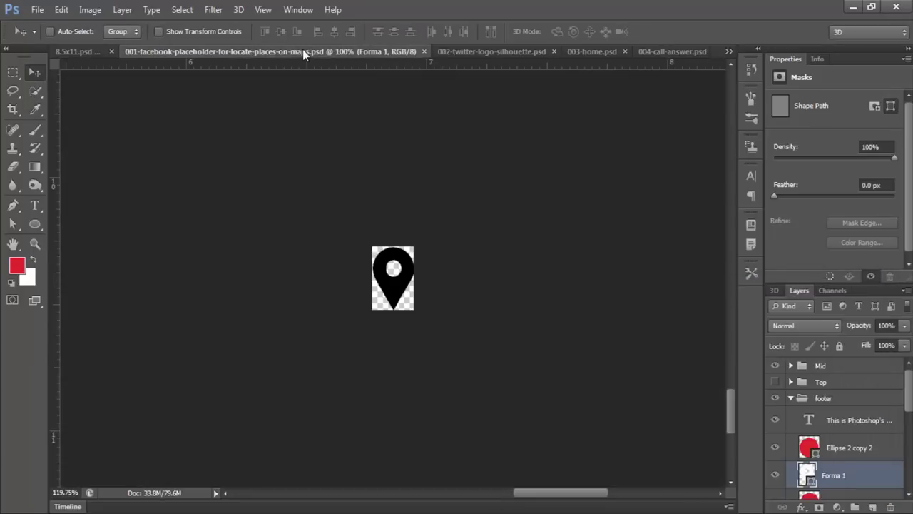
key(ctrl+w)
Drag the Twitter logo into the brochure and scale it inside the upper red circle.
click(301, 53)
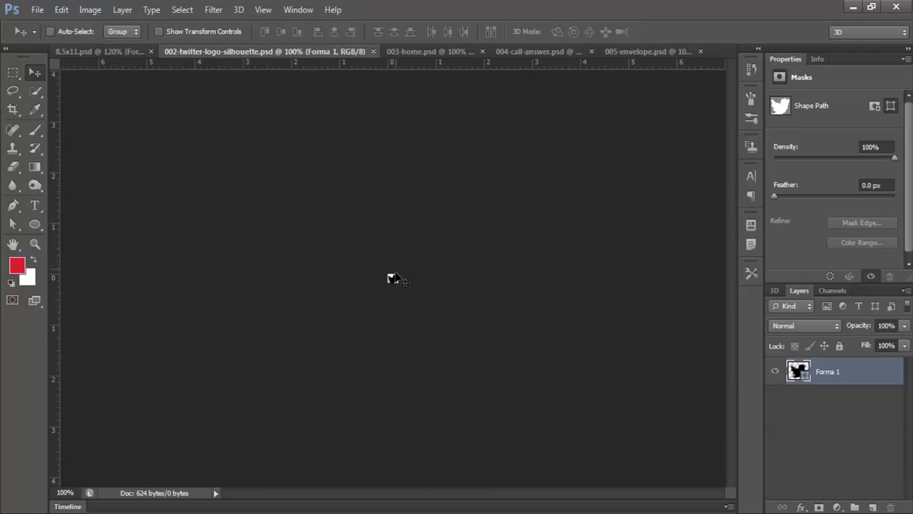
mouse_move(393, 217)
mouse_down()
mouse_move(95, 51)
mouse_move(370, 224)
mouse_up()
key(ctrl+t)
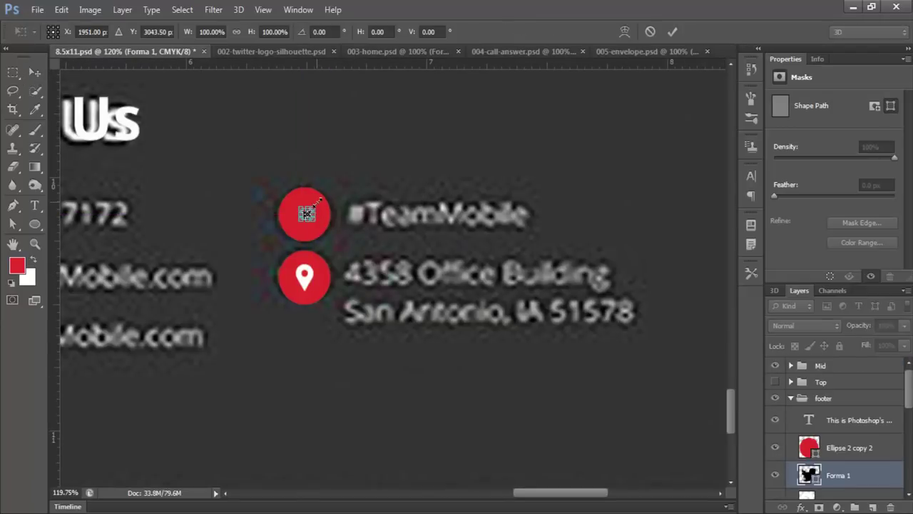
drag(314, 207, 325, 201)
key(Return)
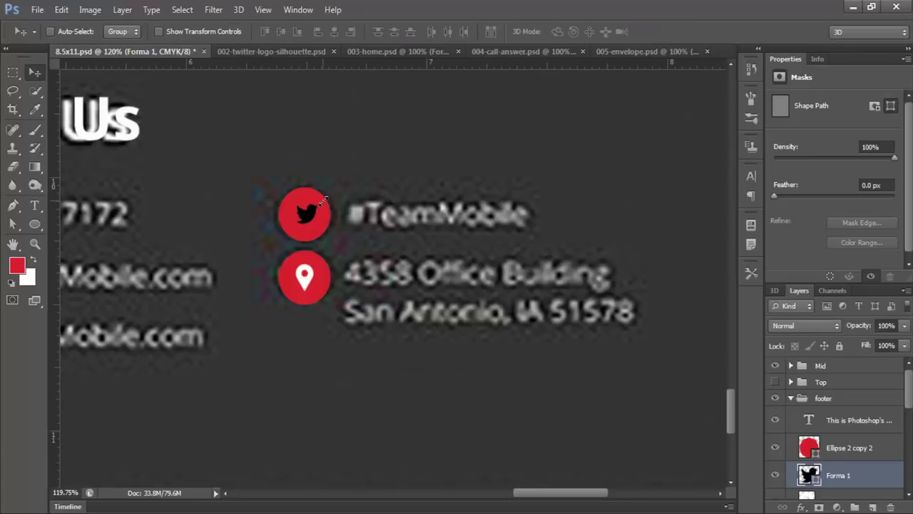
Colour the Twitter logo white and close the Twitter logo source file.
double_click(810, 474)
click(432, 262)
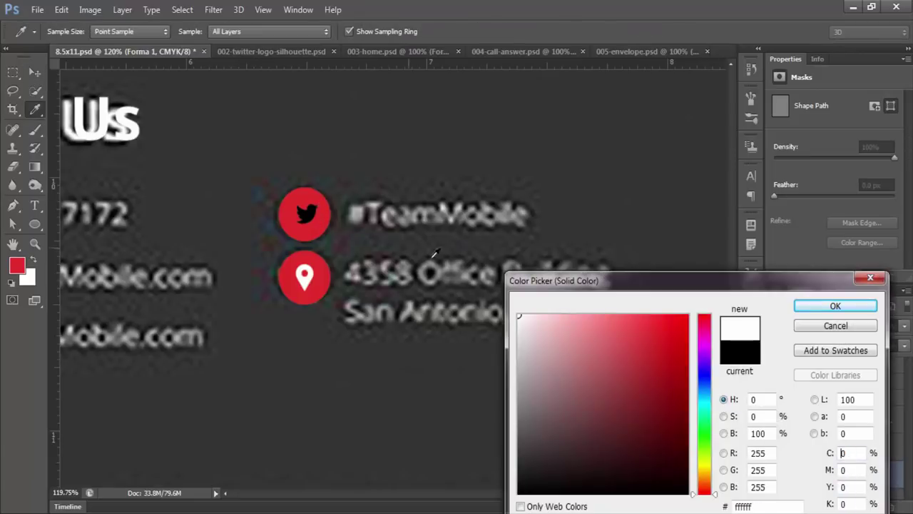
click(813, 307)
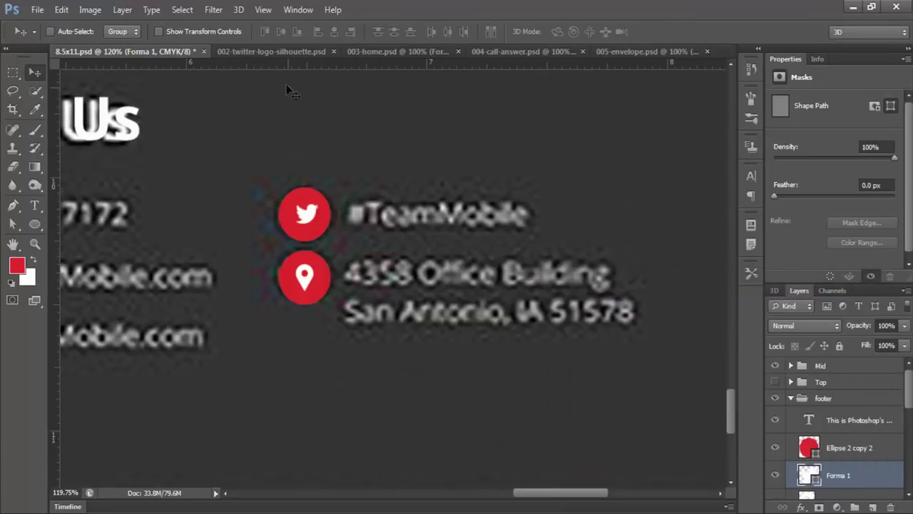
click(326, 52)
key(ctrl+w)
Bring the house icon into the brochure at about half size, placed in the bottom red circle.
click(284, 52)
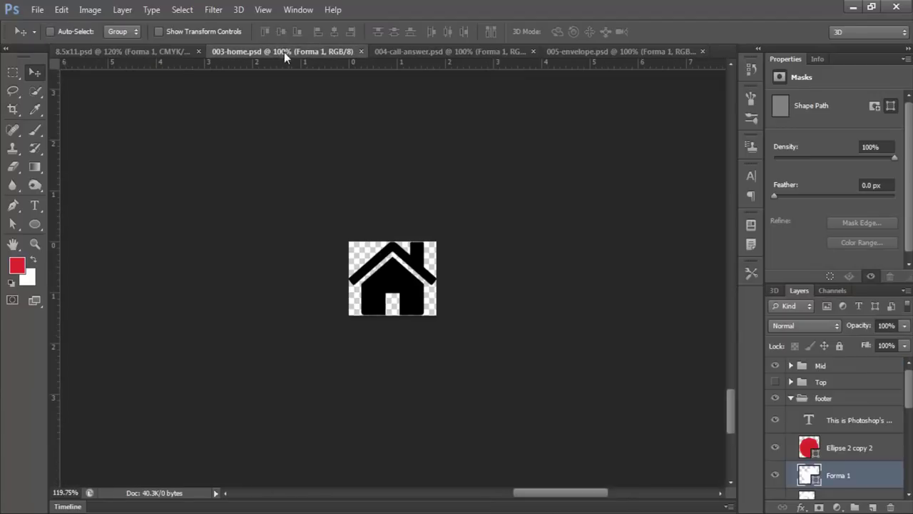
mouse_move(393, 278)
mouse_down()
mouse_move(339, 346)
mouse_move(229, 336)
mouse_move(300, 263)
mouse_up()
key(ctrl+t)
mouse_move(356, 216)
mouse_down()
mouse_move(315, 236)
mouse_move(256, 294)
mouse_move(249, 282)
mouse_up()
key(Return)
drag(839, 475, 829, 460)
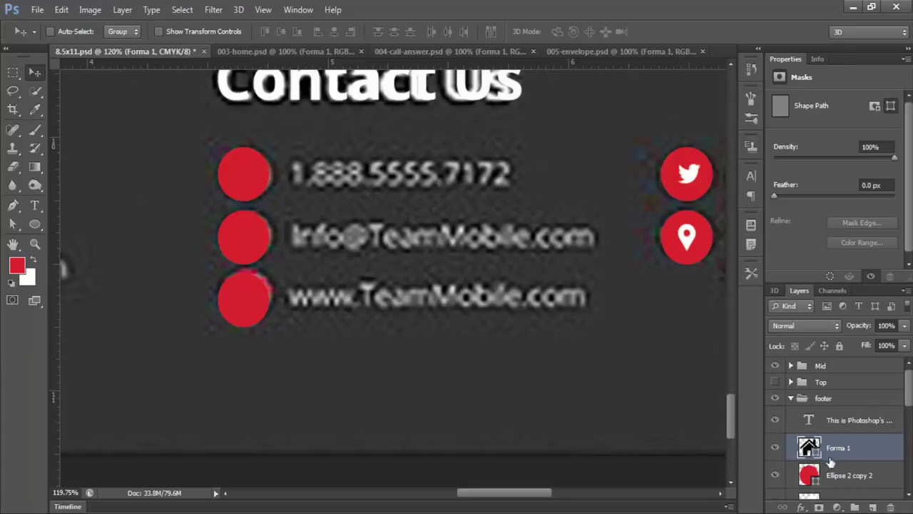
Recolour the house icon's fill white.
double_click(812, 449)
click(573, 353)
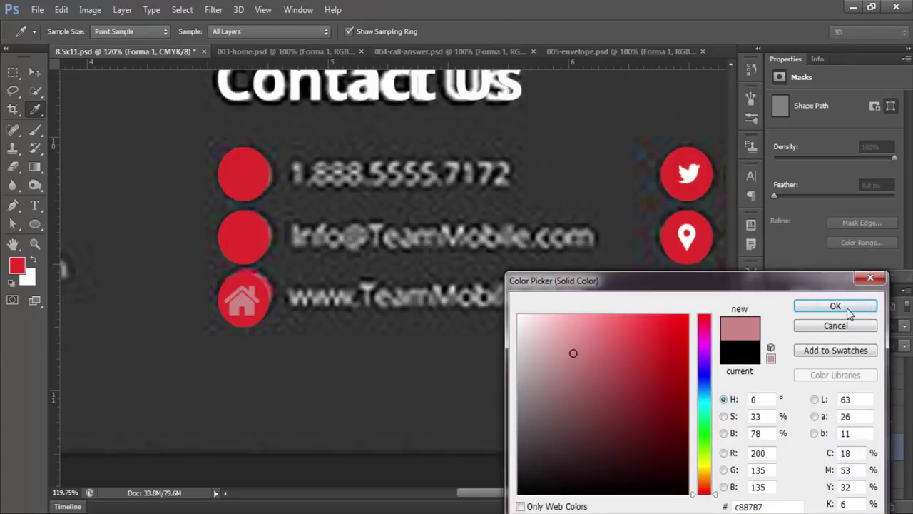
click(518, 315)
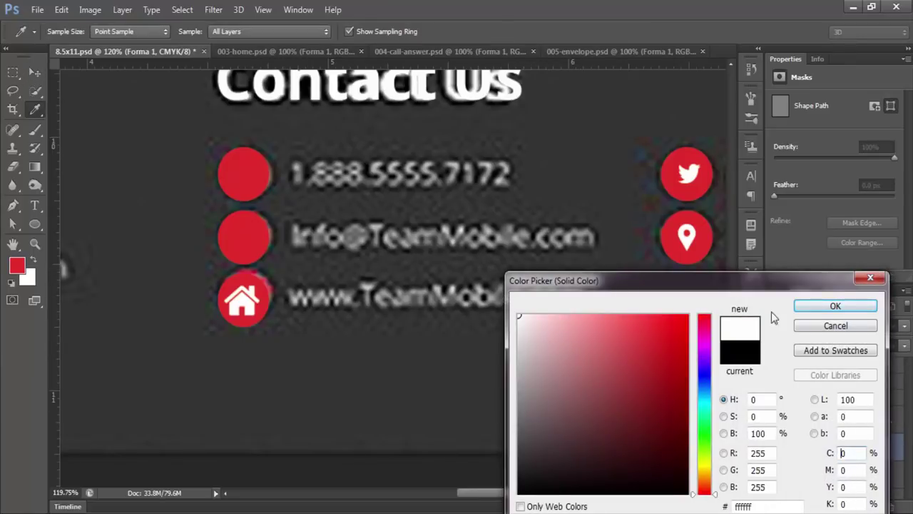
click(835, 305)
Fine-tune the house icon's size and position, then close the house icon file.
key(ctrl+t)
drag(267, 278, 259, 282)
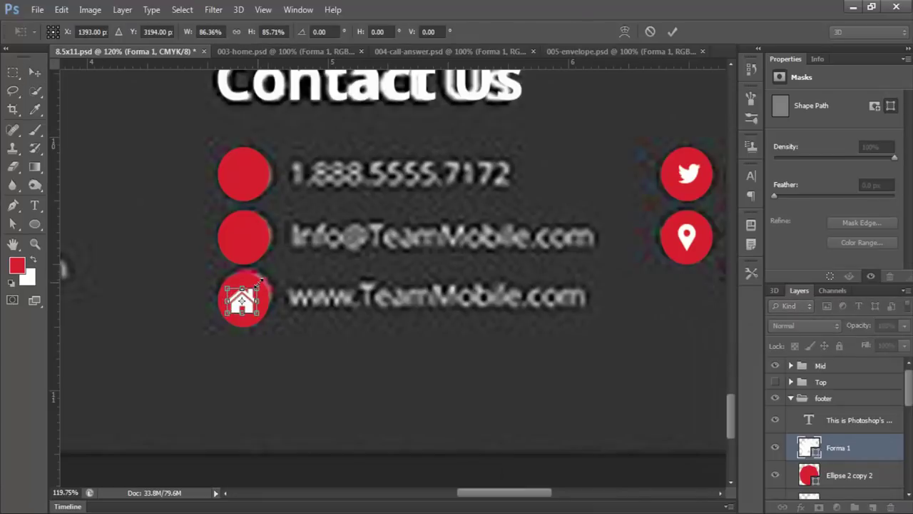
key(Return)
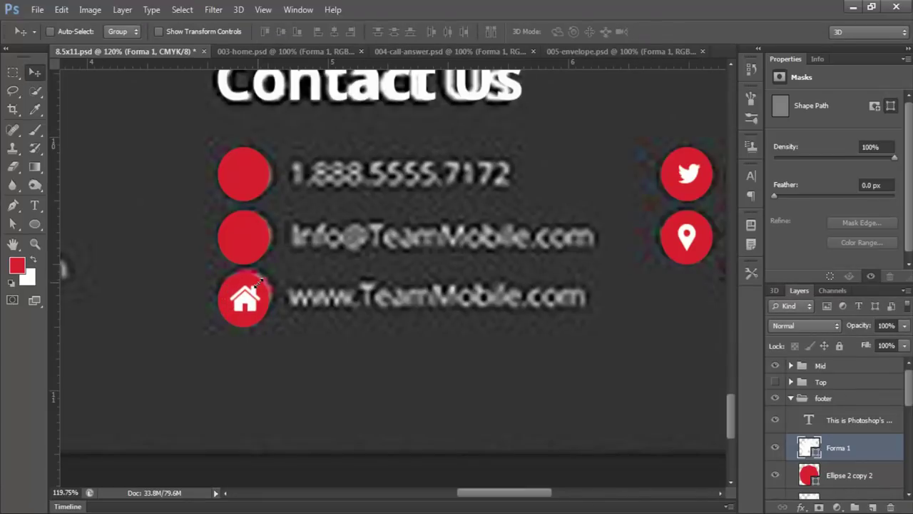
key(ctrl+t)
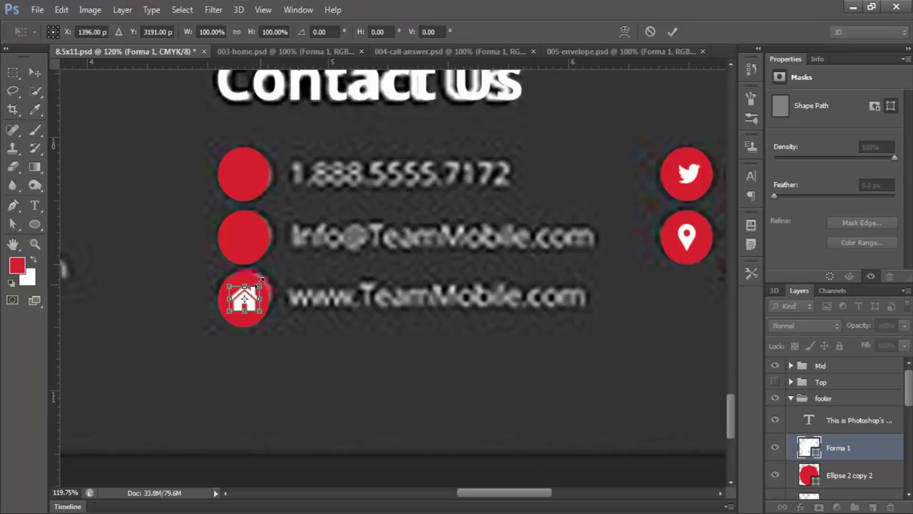
drag(261, 281, 260, 281)
key(Return)
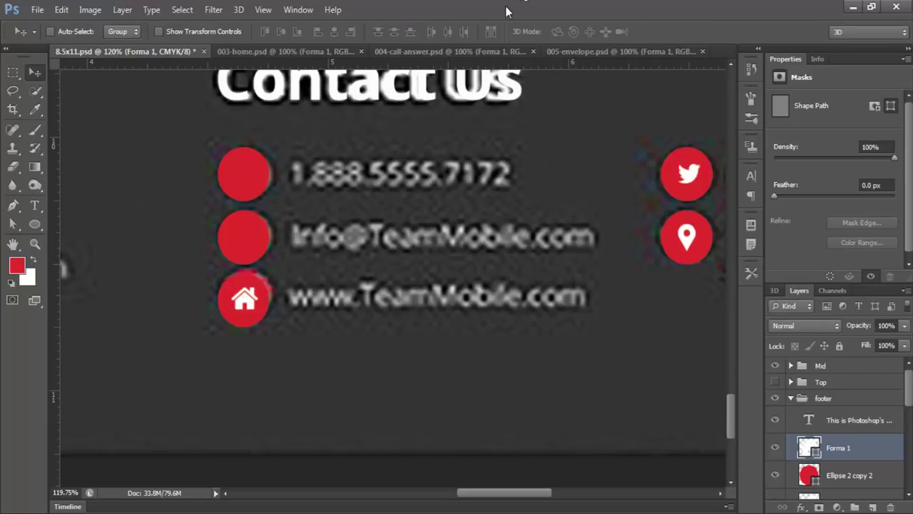
key(Left)
key(Left)
click(334, 52)
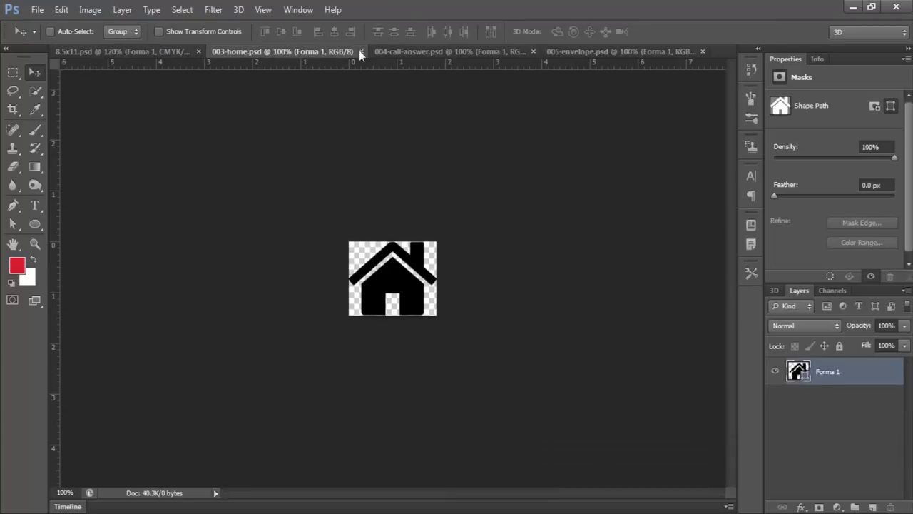
click(361, 52)
Bring the phone icon into the brochure, shrunk and positioned inside the top red circle.
click(287, 50)
mouse_move(399, 274)
mouse_down()
mouse_move(120, 111)
mouse_move(116, 56)
mouse_move(313, 194)
mouse_up()
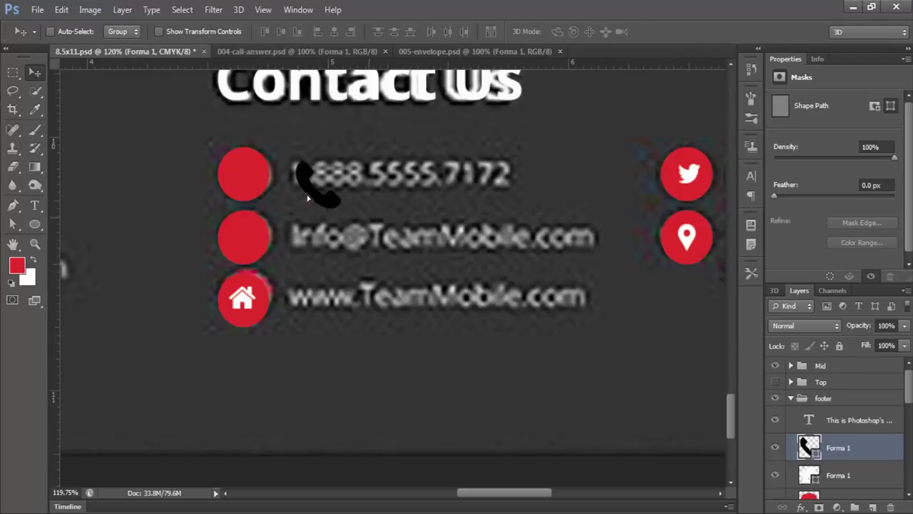
key(ctrl+t)
drag(206, 135, 264, 172)
key(Return)
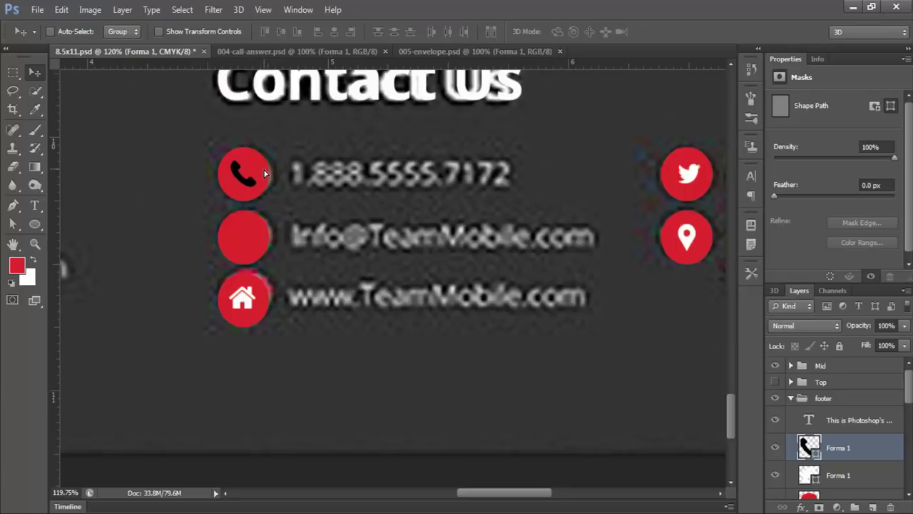
key(ctrl+t)
drag(257, 159, 254, 159)
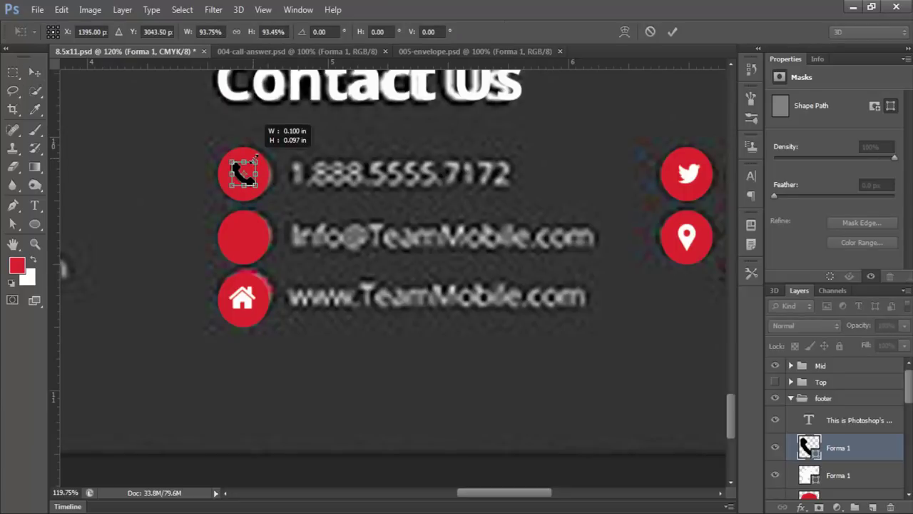
key(Return)
key(ctrl+t)
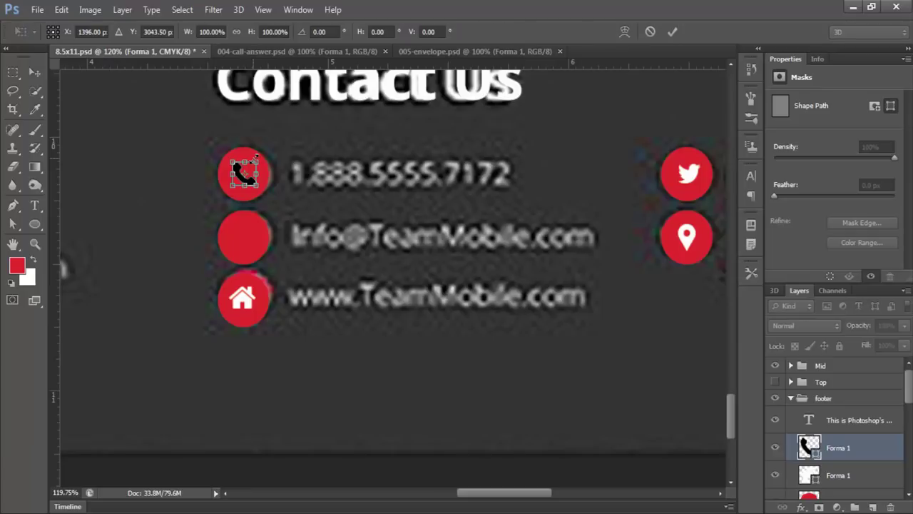
drag(254, 155, 252, 157)
key(Return)
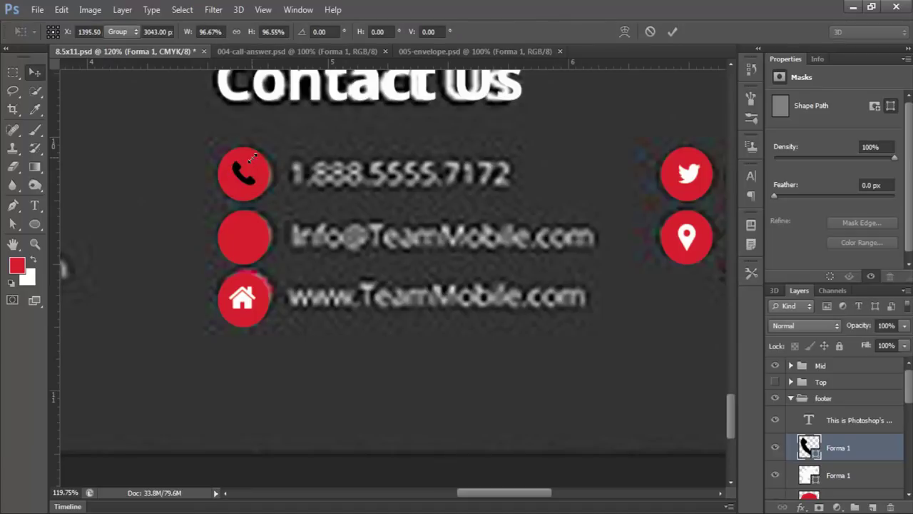
Make the phone icon white and close the phone icon file.
double_click(810, 447)
drag(565, 343, 518, 316)
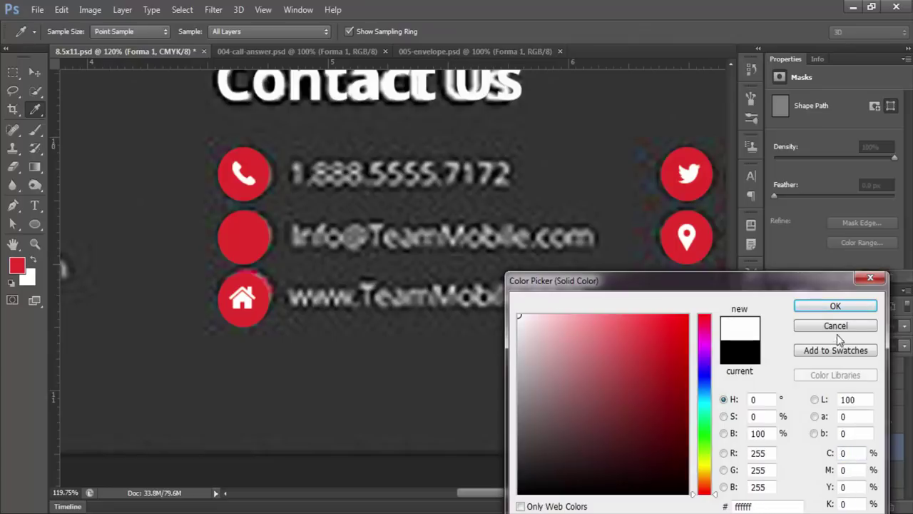
click(834, 305)
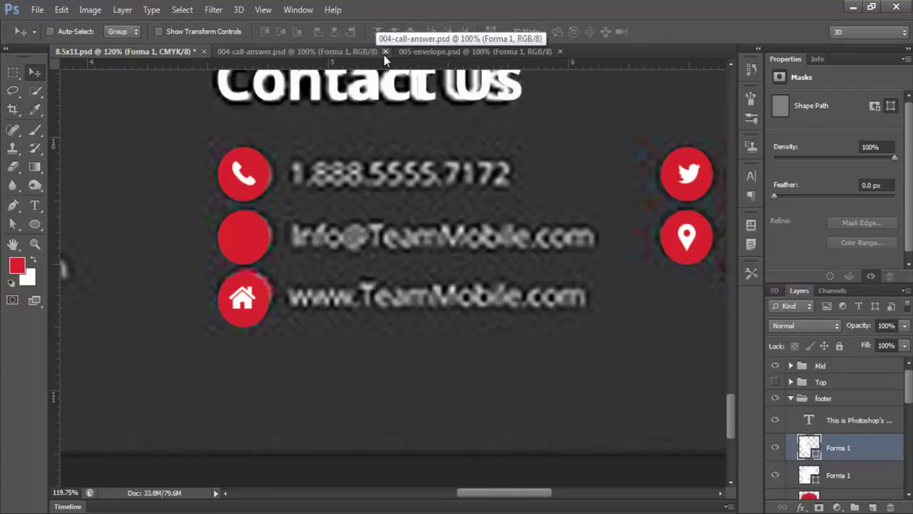
click(384, 51)
Bring the envelope icon into the brochure, shrink it, and move it toward the middle red circle.
click(304, 52)
mouse_move(393, 278)
mouse_down()
mouse_move(157, 69)
mouse_move(354, 281)
mouse_up()
key(ctrl+t)
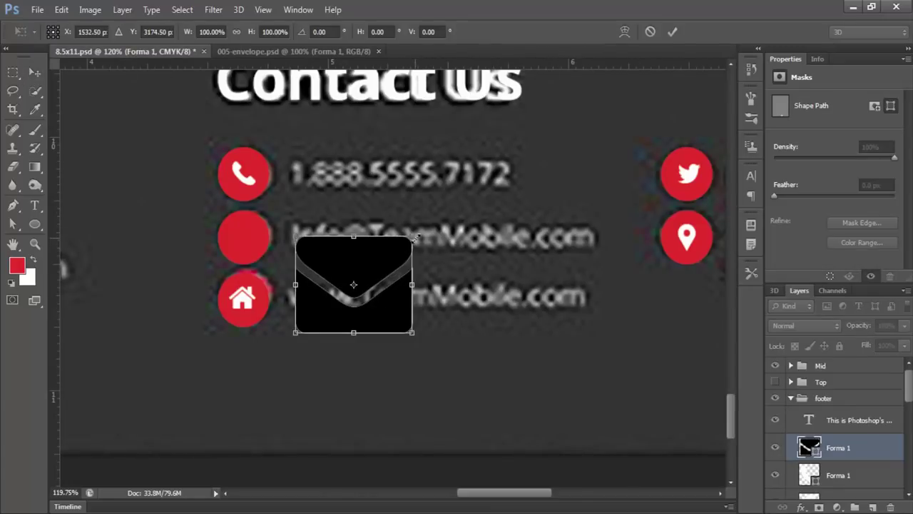
mouse_move(411, 236)
mouse_down()
mouse_move(372, 249)
mouse_move(372, 269)
mouse_up()
key(Return)
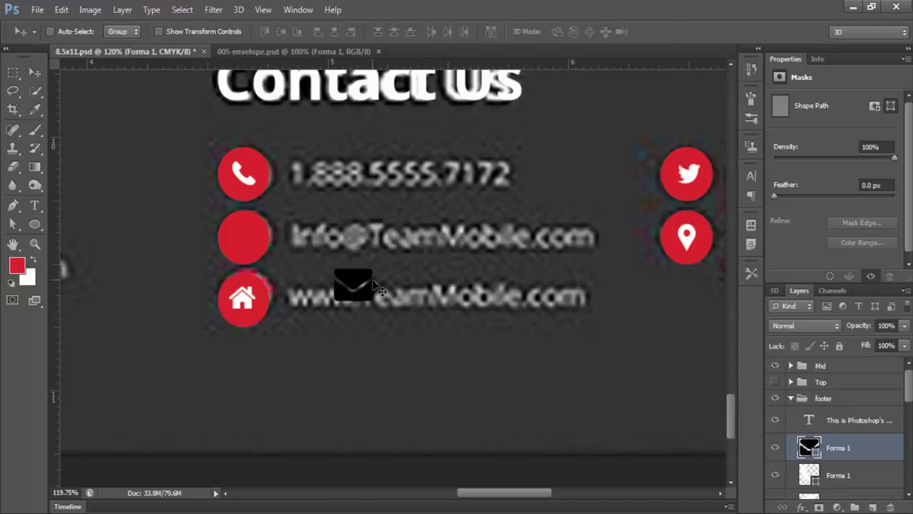
key(ctrl+t)
key(Return)
mouse_move(355, 282)
mouse_down()
mouse_move(254, 236)
mouse_move(251, 218)
mouse_move(259, 227)
mouse_up()
Finalize the envelope's size, recolour its Forma 1 shape white (fffefe), and zoom out.
key(ctrl+t)
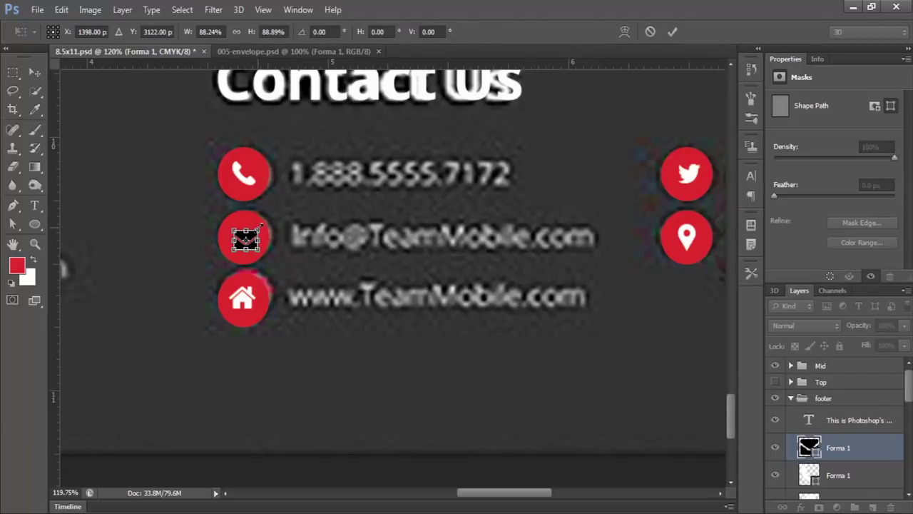
key(Return)
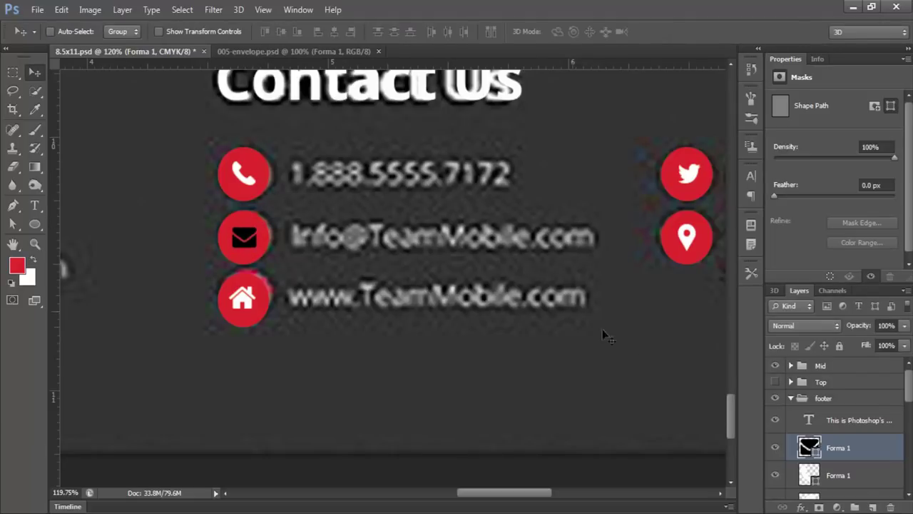
double_click(809, 448)
click(560, 355)
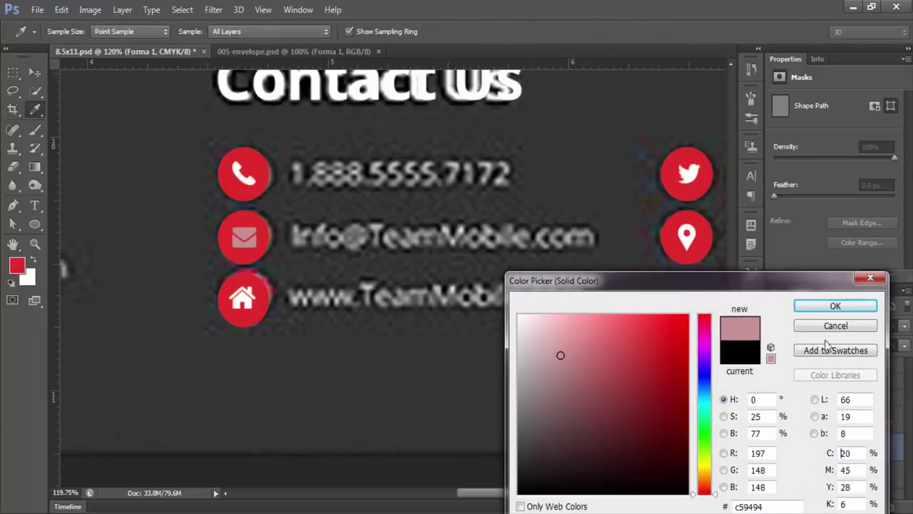
click(518, 315)
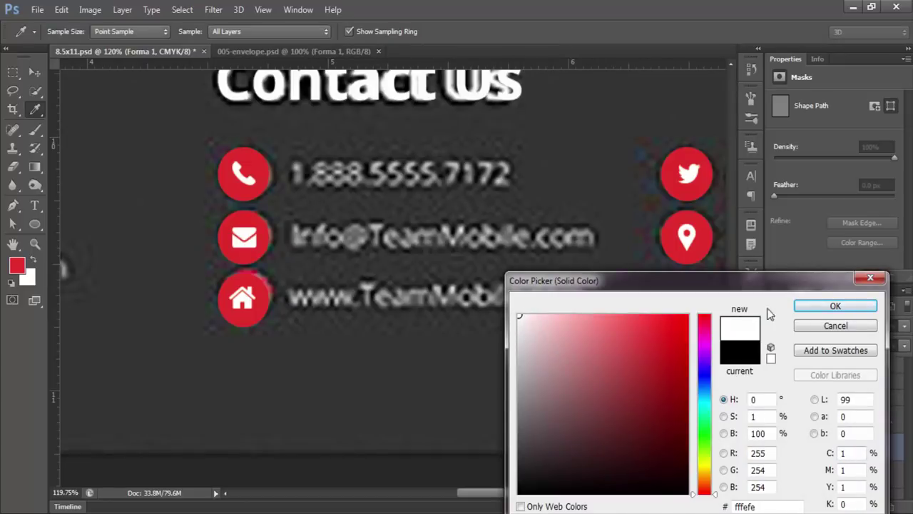
click(835, 305)
key(ctrl+minus)
key(ctrl+minus)
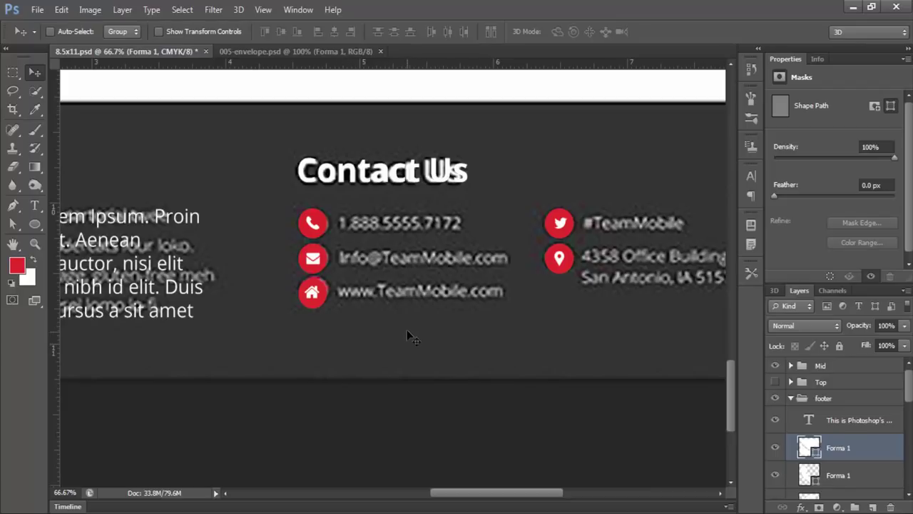
Add a white SemiBold text line reading 1.888.555.7172.
key(t)
click(375, 322)
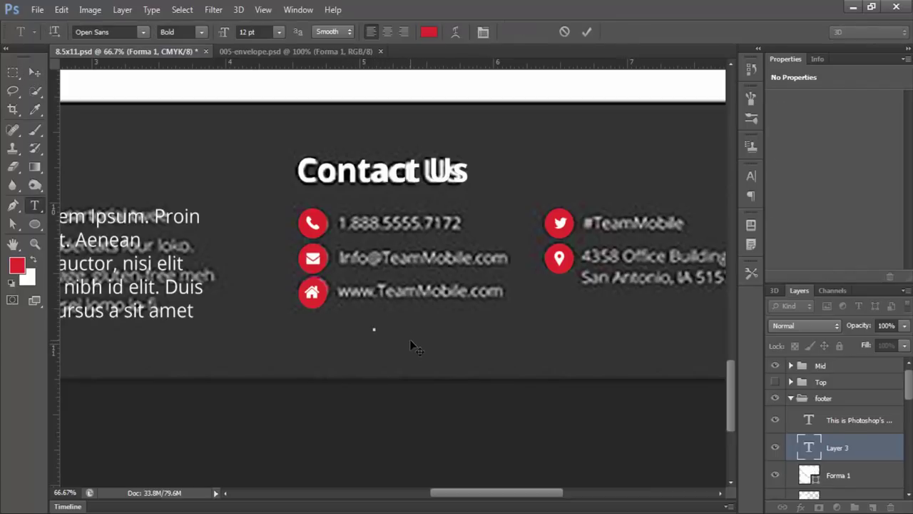
text(1.)
text(888-)
key(BackSpace)
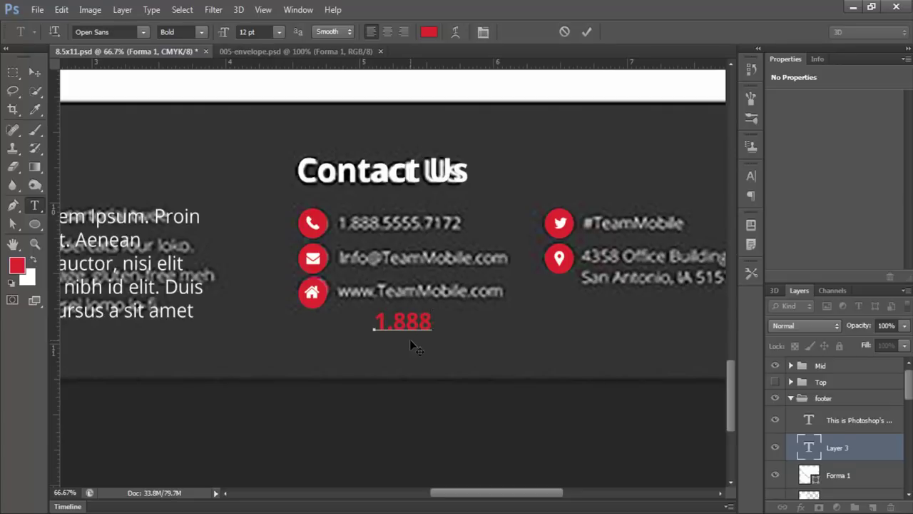
text(.555.)
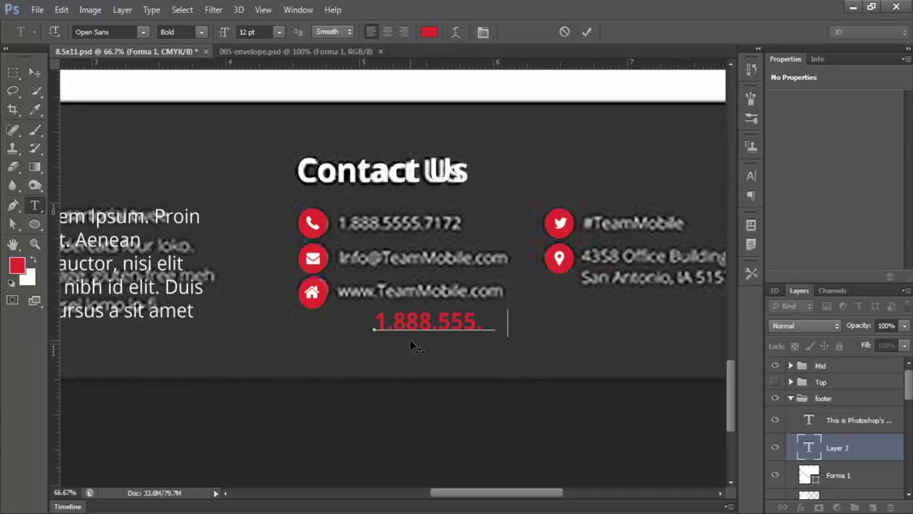
text(7172)
key(ctrl+a)
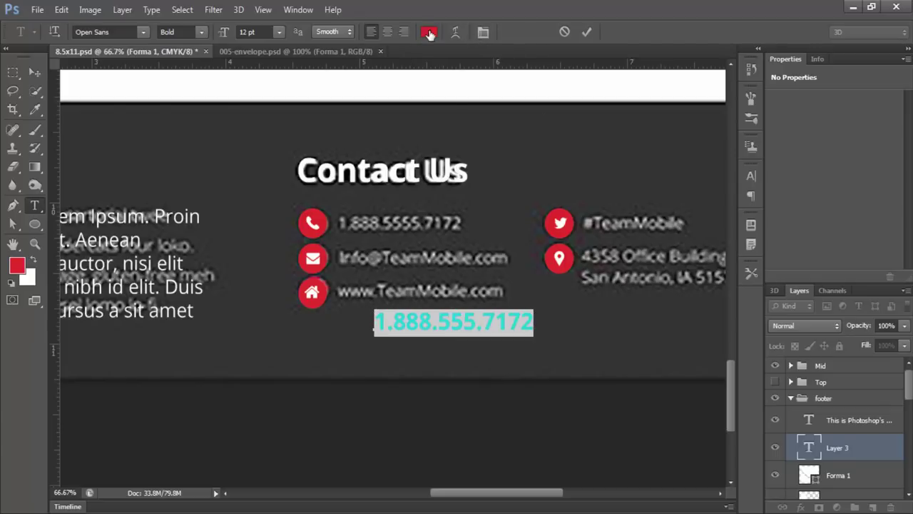
click(428, 32)
drag(544, 357, 519, 315)
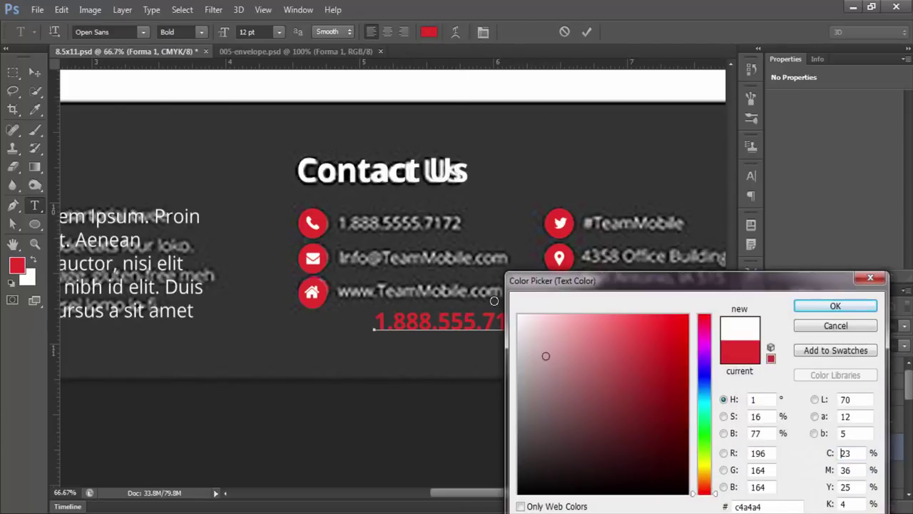
click(835, 305)
click(202, 31)
click(179, 91)
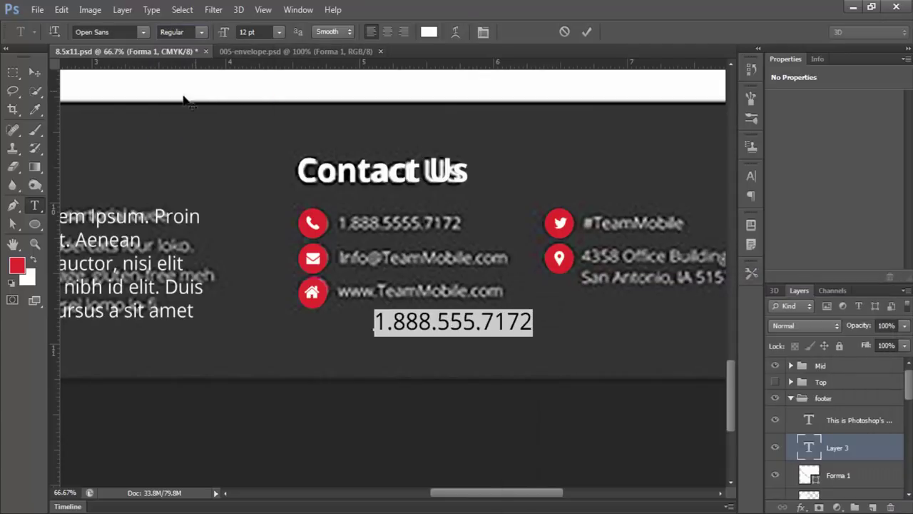
click(182, 32)
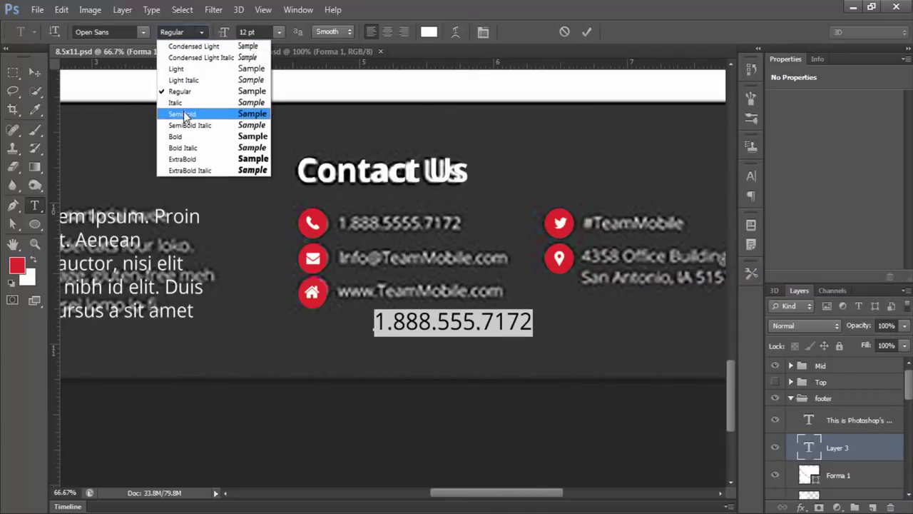
click(182, 114)
click(34, 72)
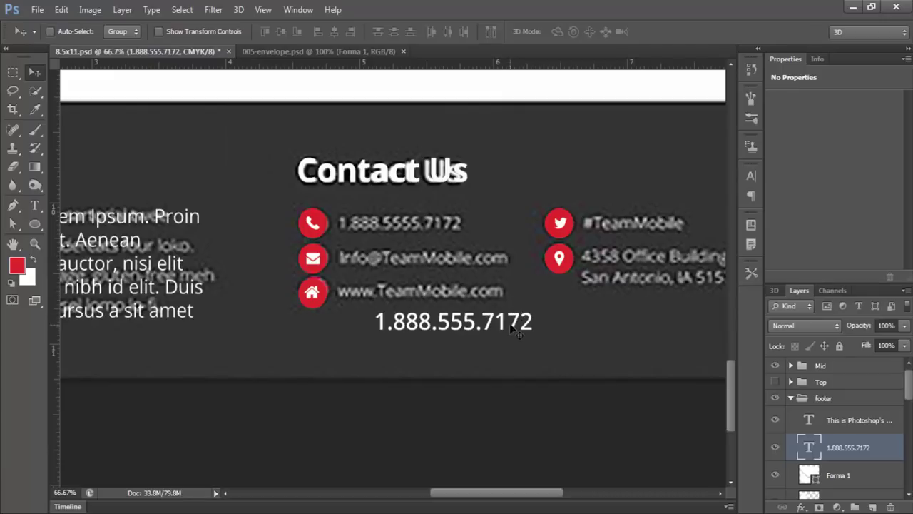
Position the phone number beside the phone icon and change its weight to Bold.
mouse_move(513, 328)
mouse_down()
mouse_move(480, 225)
mouse_move(449, 220)
mouse_move(460, 206)
mouse_up()
key(ctrl+t)
key(Return)
key(ctrl+t)
key(Return)
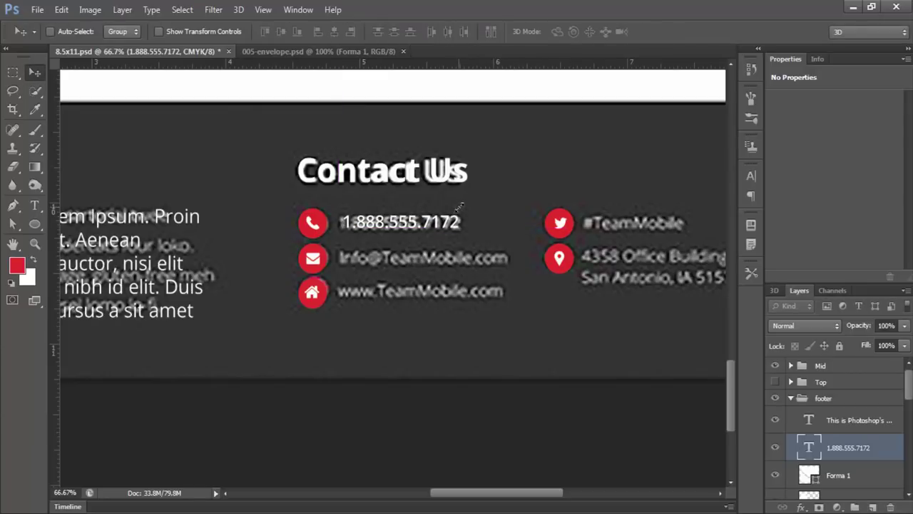
key(Left)
key(Left)
key(Left)
key(Down)
key(Down)
key(Left)
key(Down)
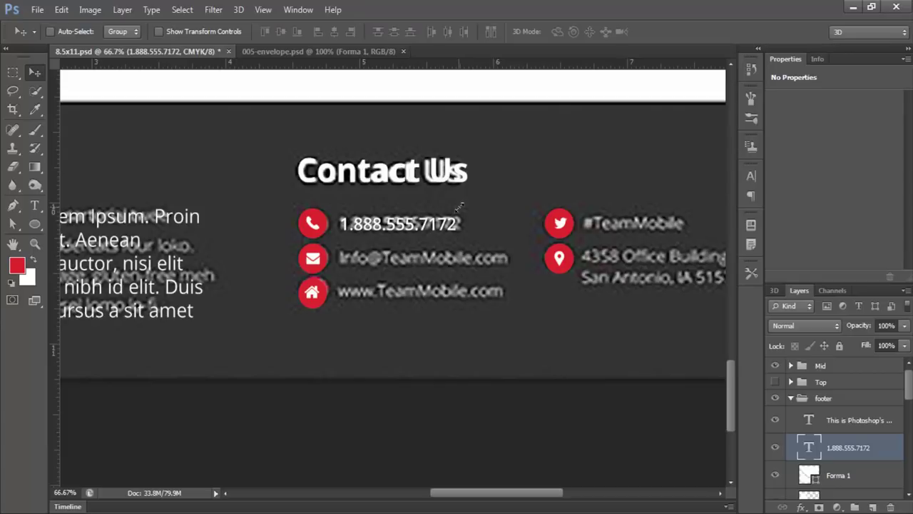
key(Up)
key(t)
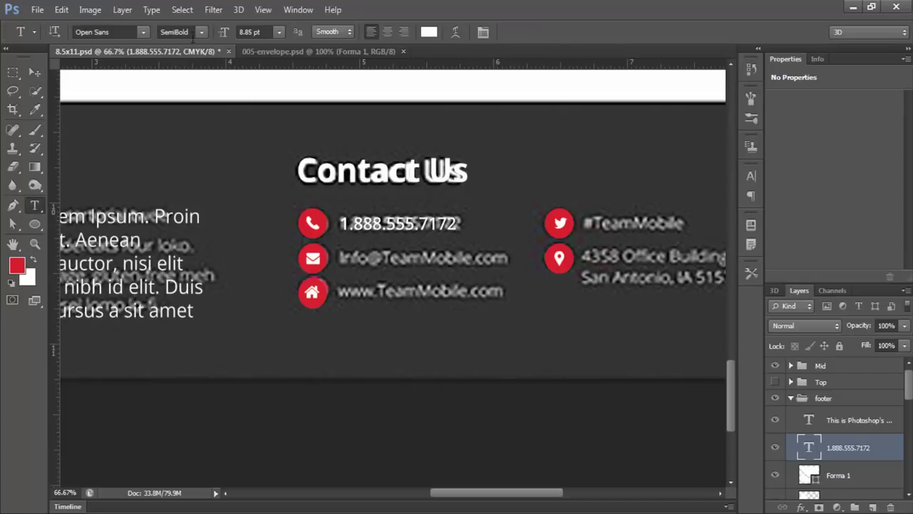
click(197, 32)
click(203, 134)
key(v)
key(Left)
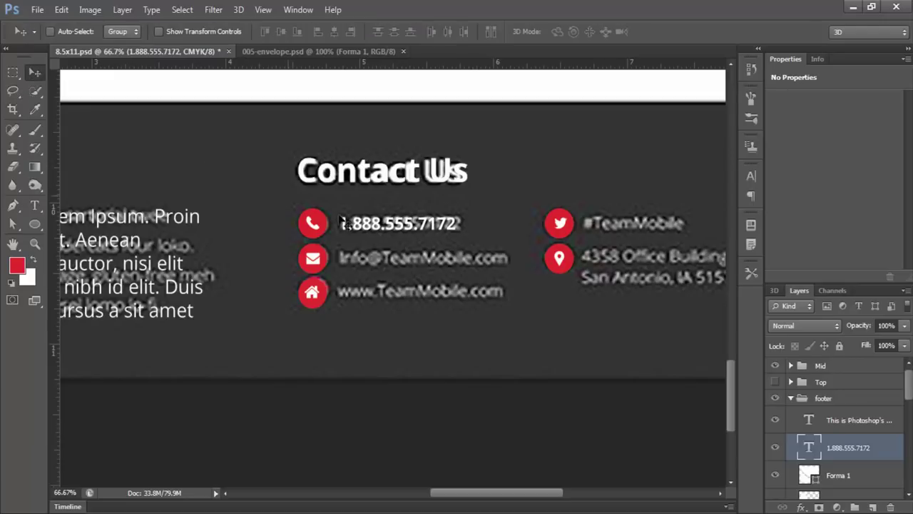
Duplicate the phone text onto the e-mail row and retype it as the e-mail address.
drag(437, 231, 417, 262)
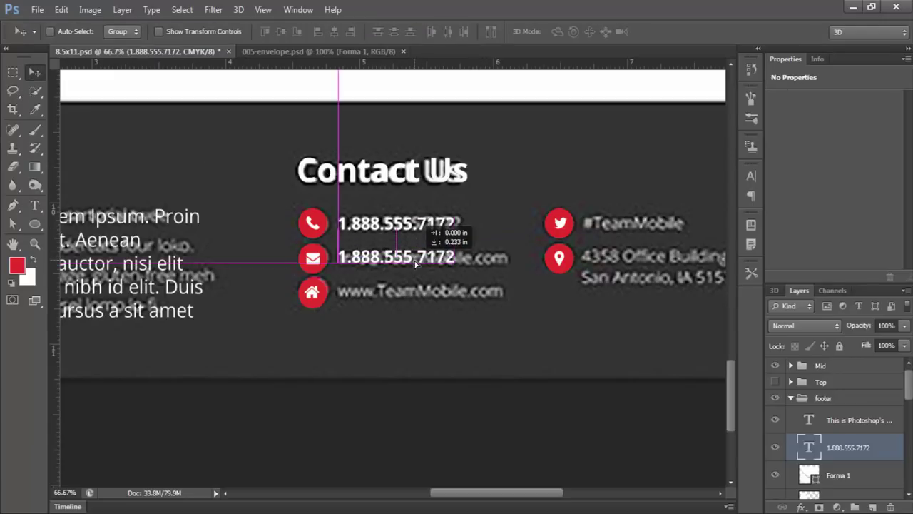
key(t)
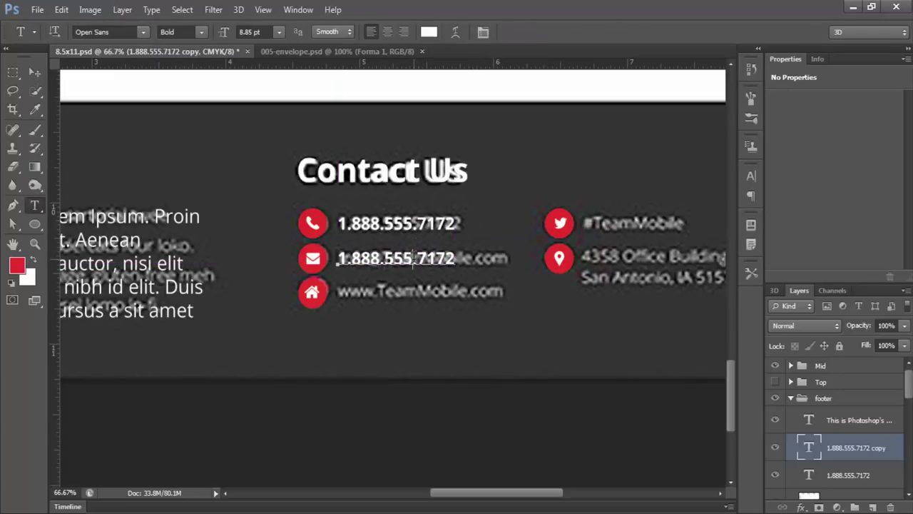
double_click(414, 258)
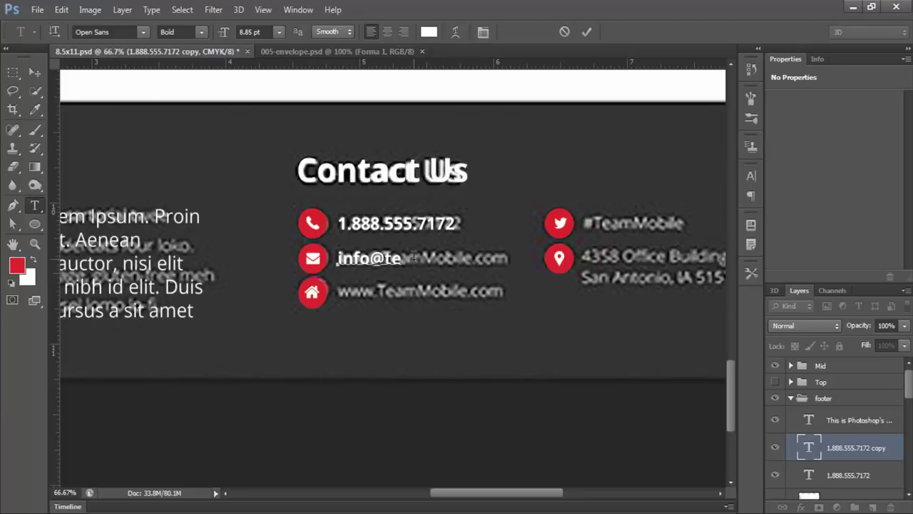
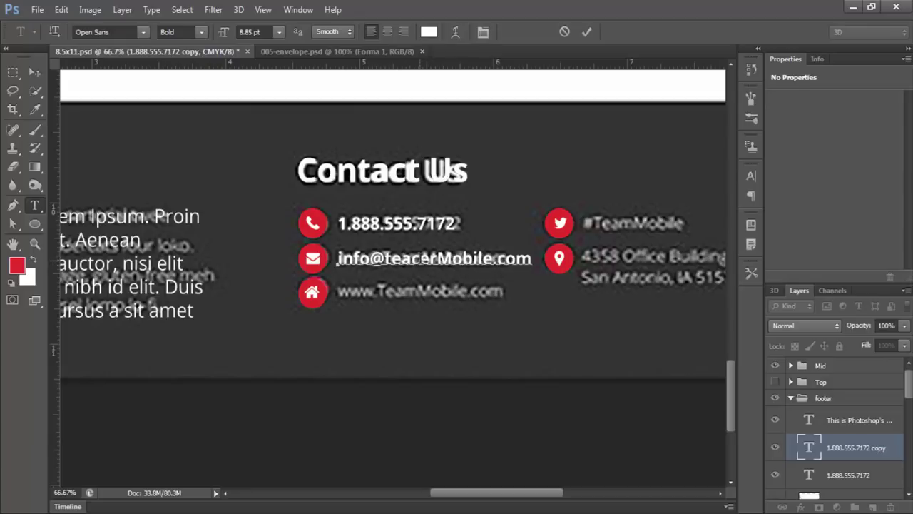
key(Delete)
key(Delete)
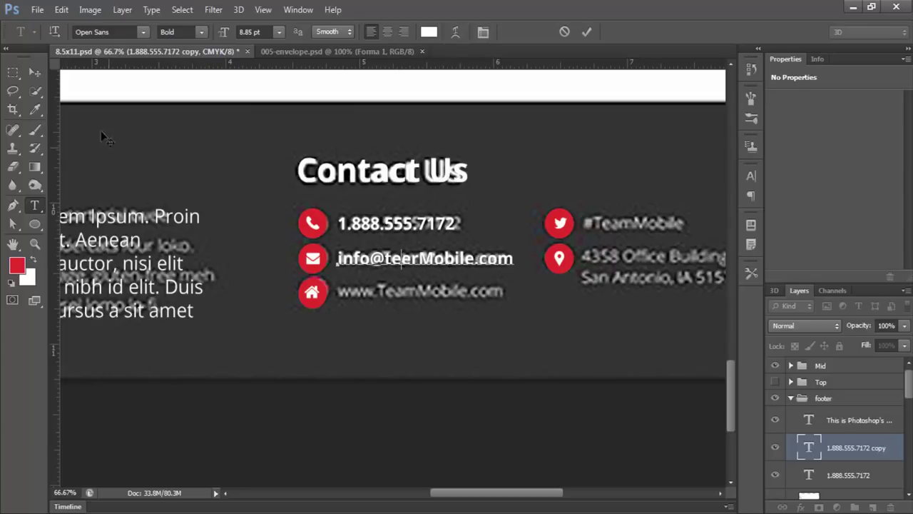
key(ctrl+Return)
key(v)
drag(428, 268, 428, 300)
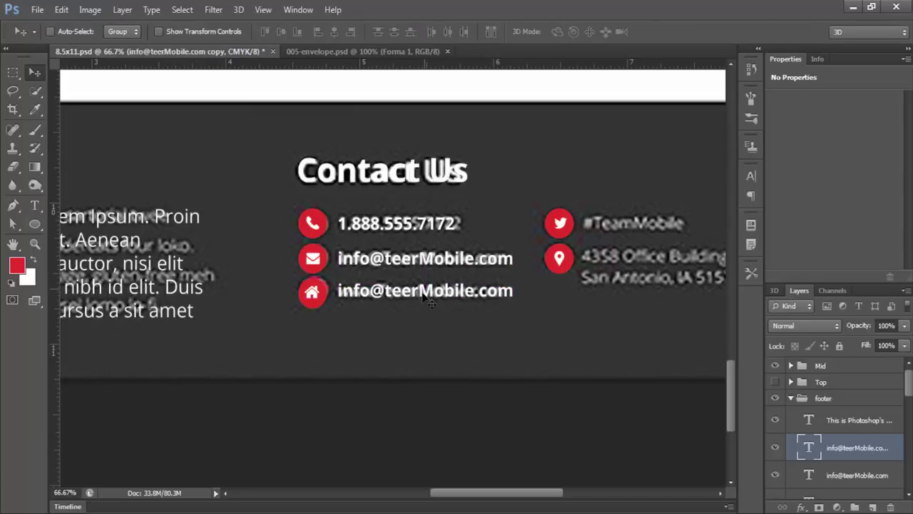
key(t)
click(366, 292)
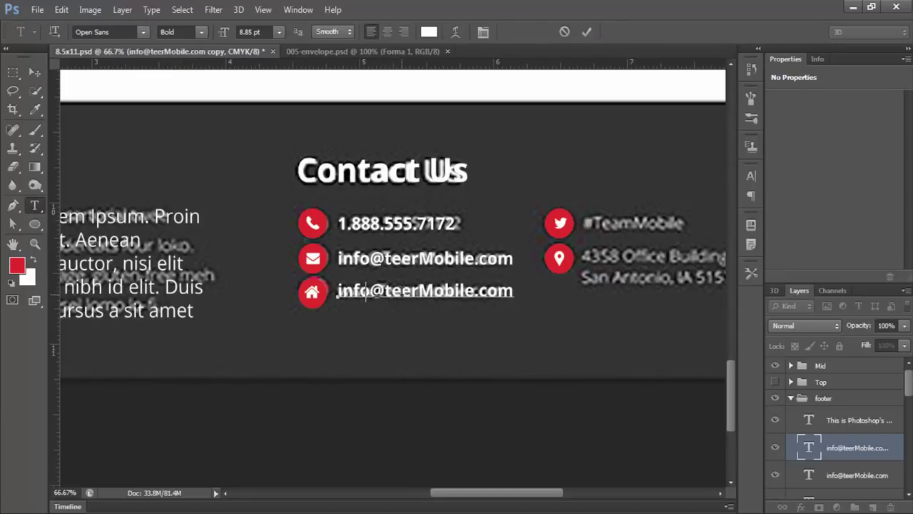
key(BackSpace)
key(BackSpace)
key(BackSpace)
key(Delete)
text(www.teacm)
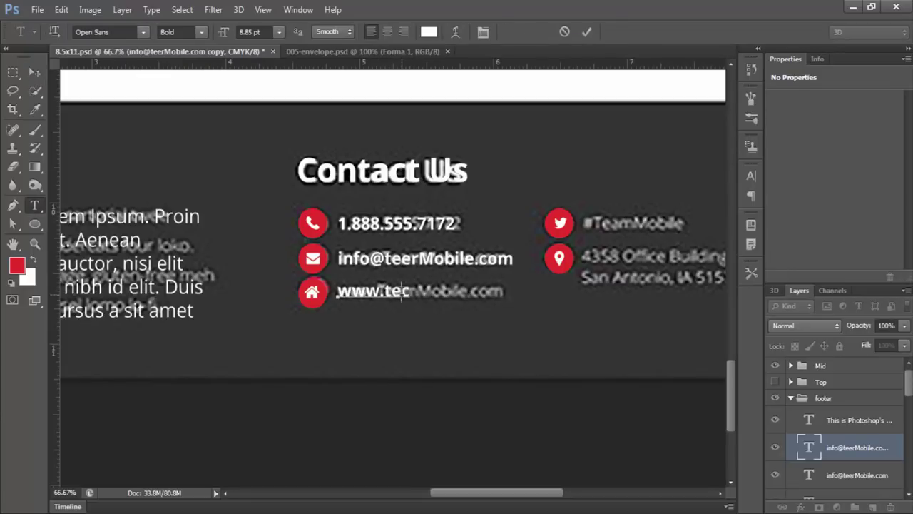
text(obile)
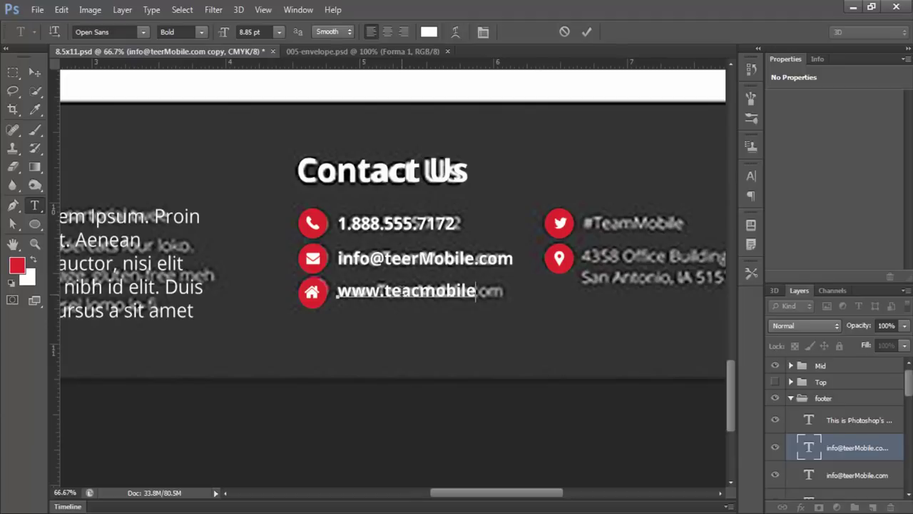
text(.com)
click(35, 72)
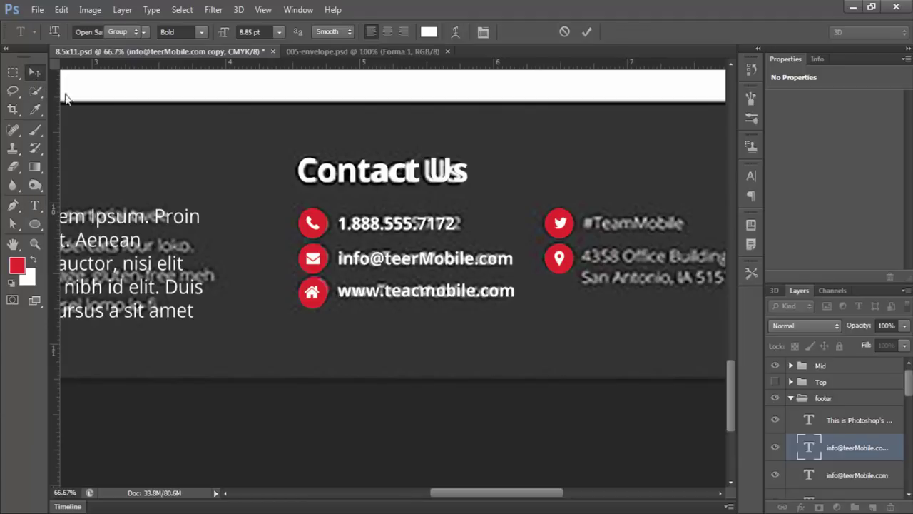
Duplicate the website line onto the Twitter row and retype it as #TeamMobile.
drag(535, 276, 421, 273)
drag(327, 294, 572, 227)
key(t)
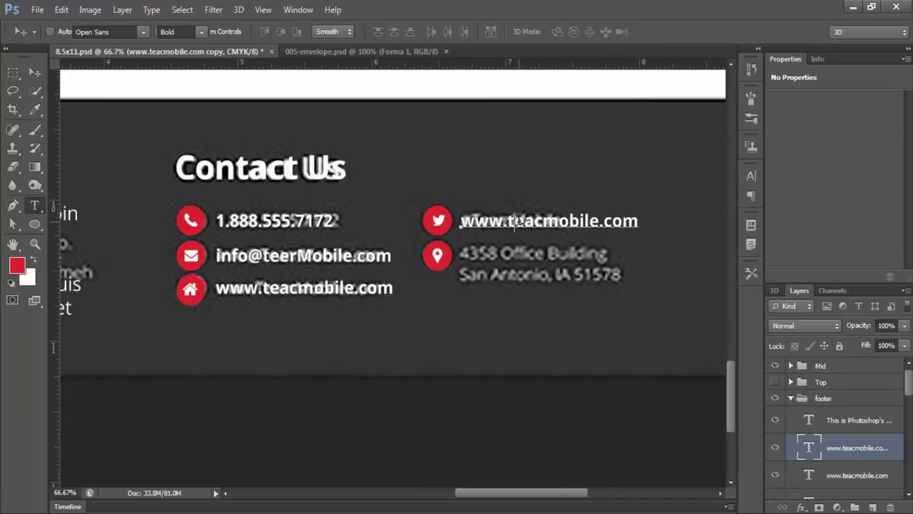
double_click(515, 220)
key(BackSpace)
text(#T)
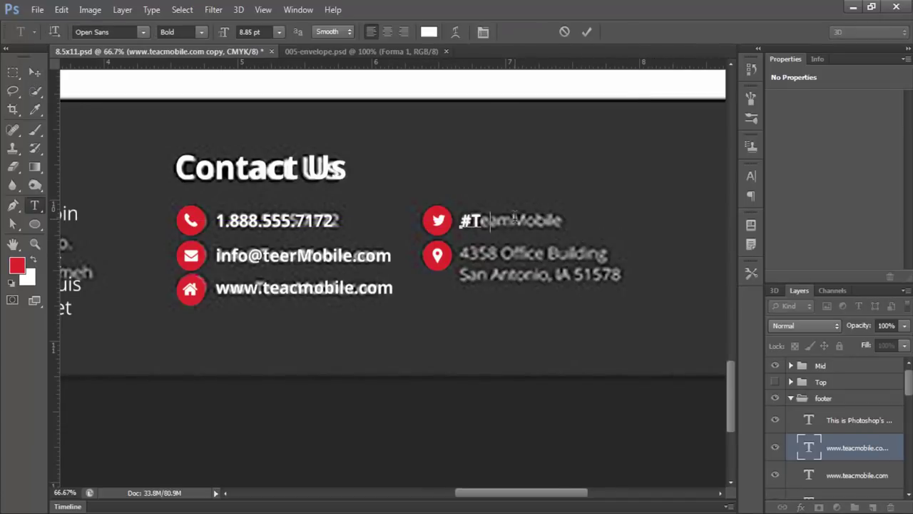
text(eam)
text(Mobile)
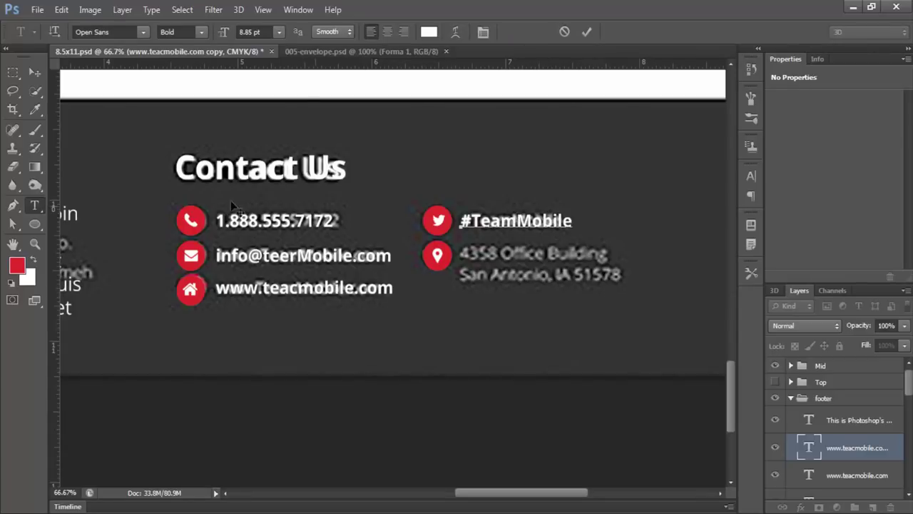
Copy the #TeamMobile line level with the pin and retype it as '4248, Office Building / San Mocnbo, USA'.
click(35, 72)
mouse_move(472, 239)
mouse_down()
mouse_move(472, 267)
mouse_move(465, 255)
mouse_up()
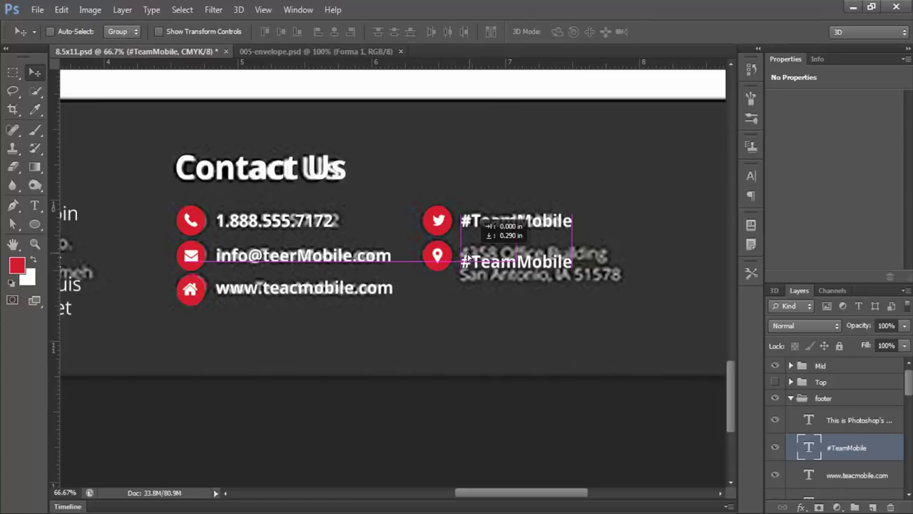
drag(464, 255, 464, 251)
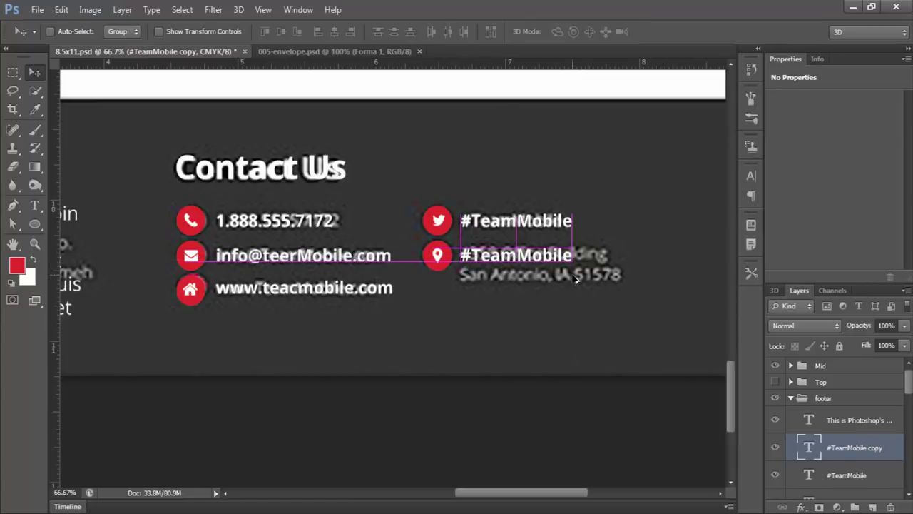
key(t)
double_click(537, 254)
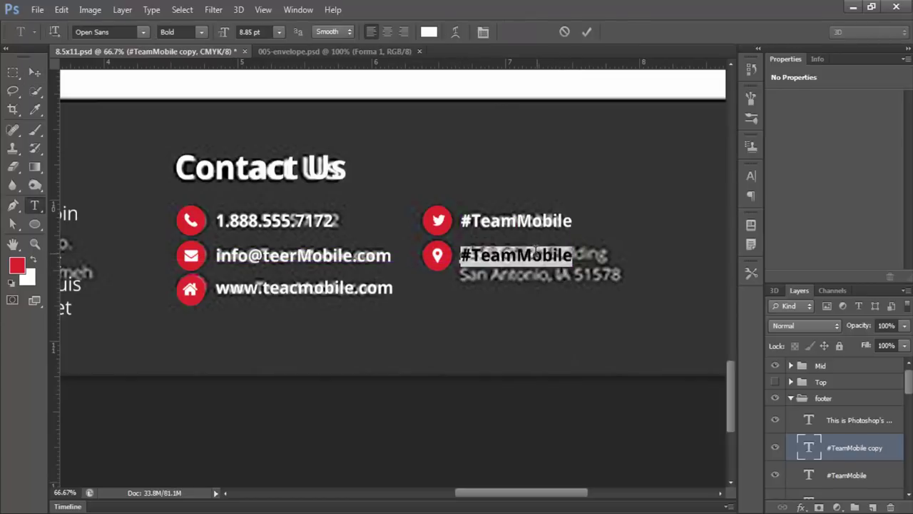
text(4248, O)
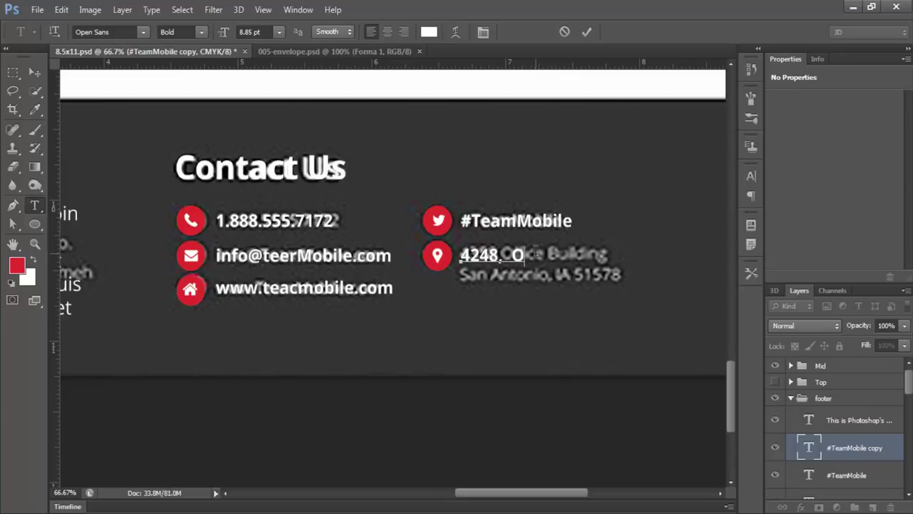
text(ffice Bui)
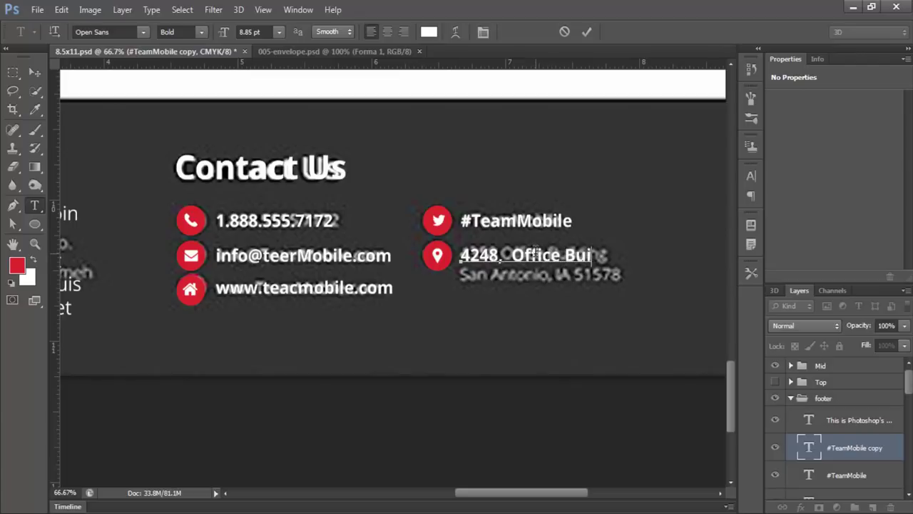
text(lding)
key(Return)
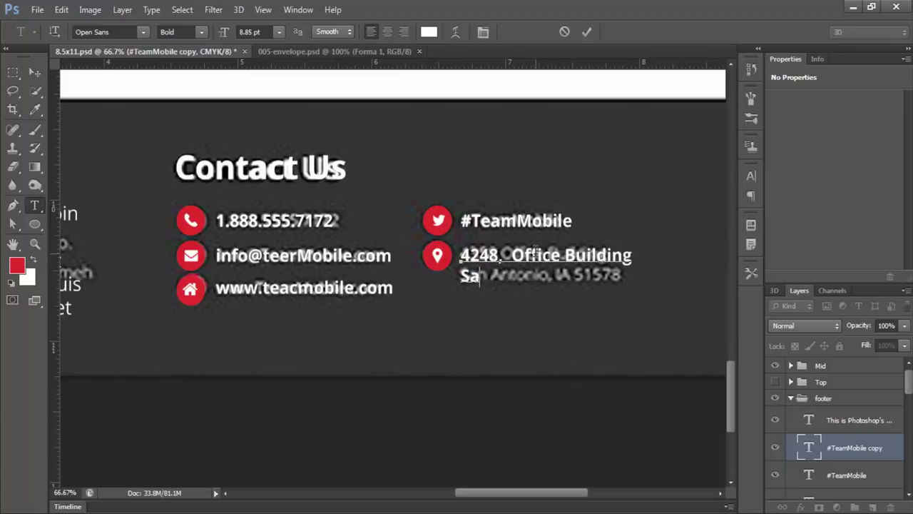
text(Moc)
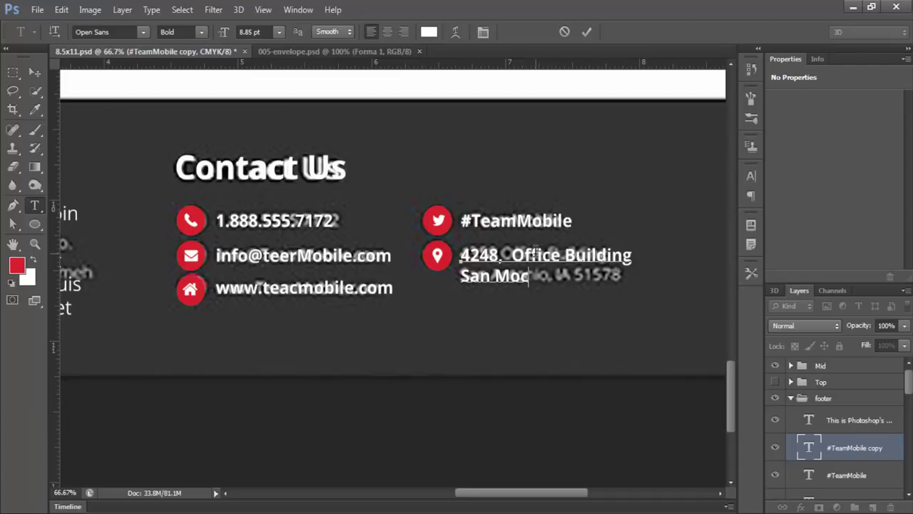
text(nbo)
text(U)
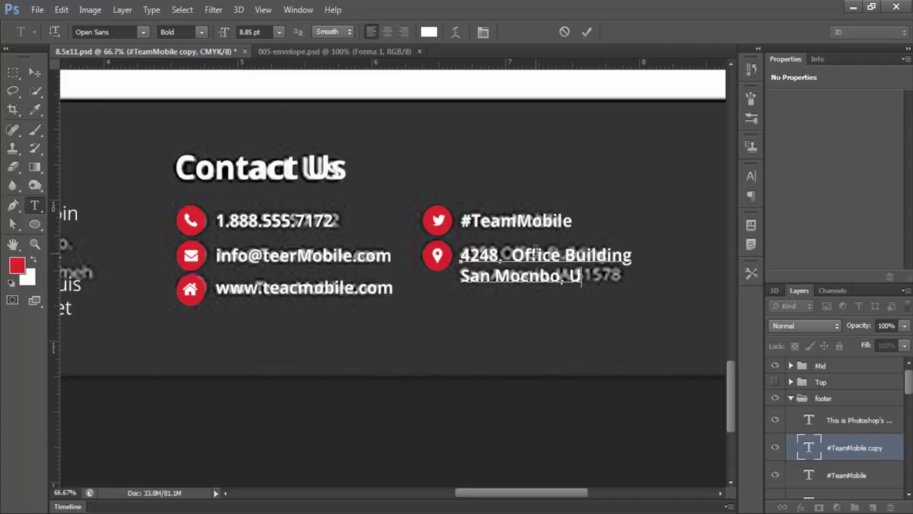
text(S)
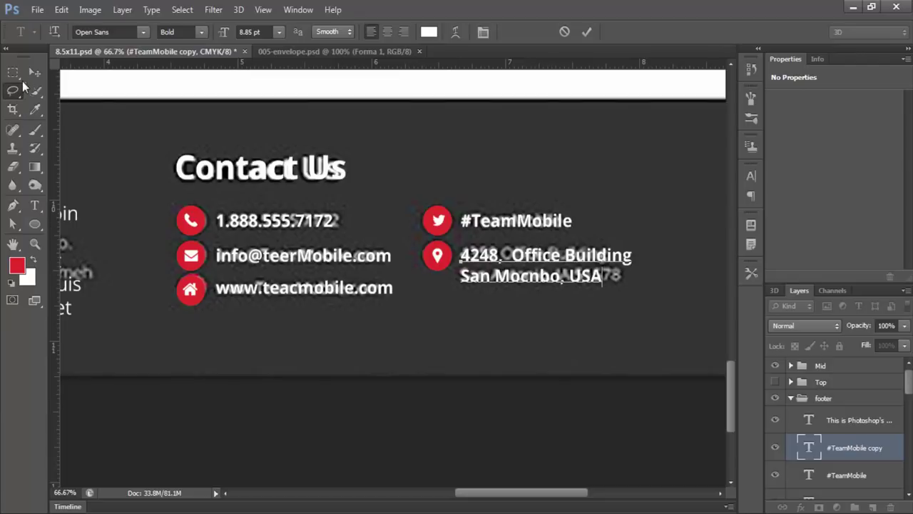
click(35, 72)
key(ctrl+minus)
key(ctrl+minus)
key(ctrl+minus)
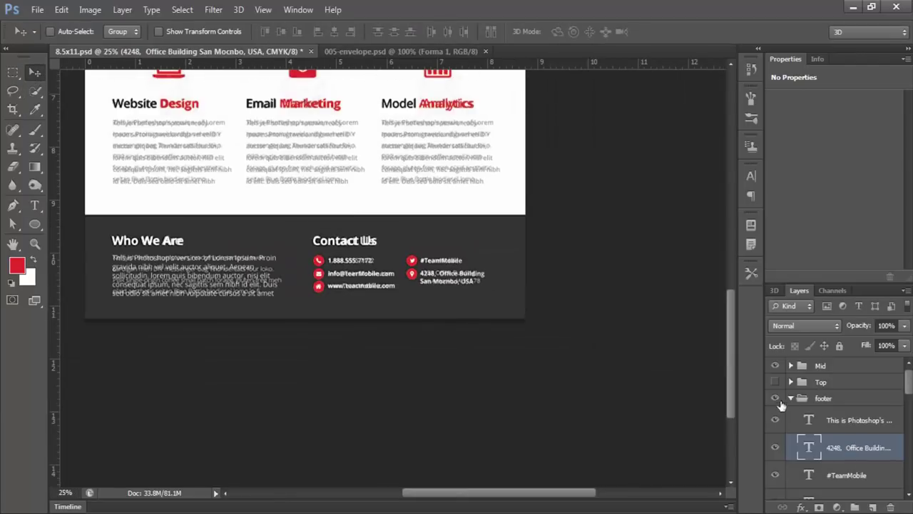
scroll(434, 255, up, 3)
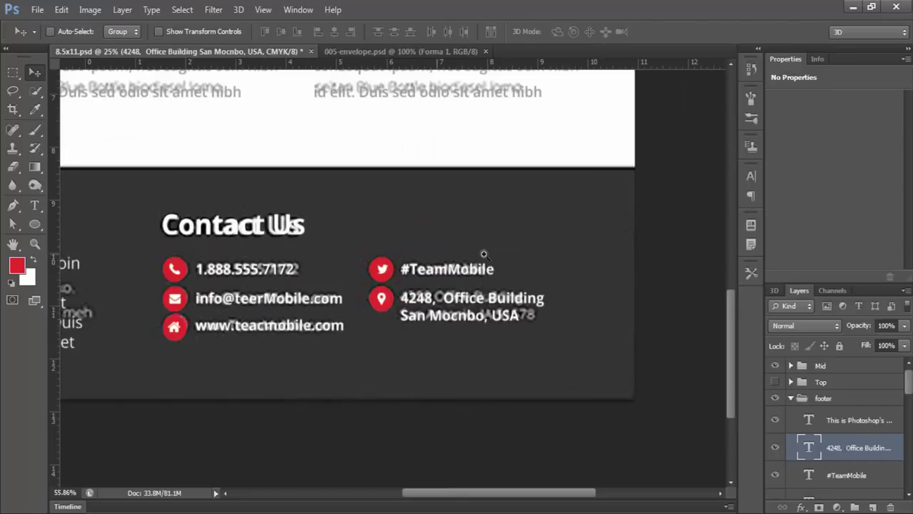
scroll(843, 457, down, 1)
scroll(843, 458, down, 2)
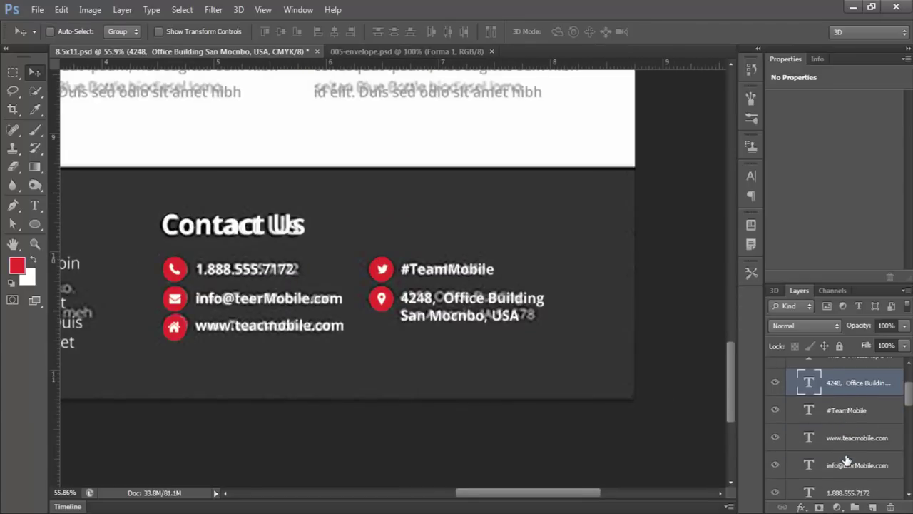
scroll(843, 457, down, 2)
scroll(830, 456, down, 2)
scroll(785, 449, down, 2)
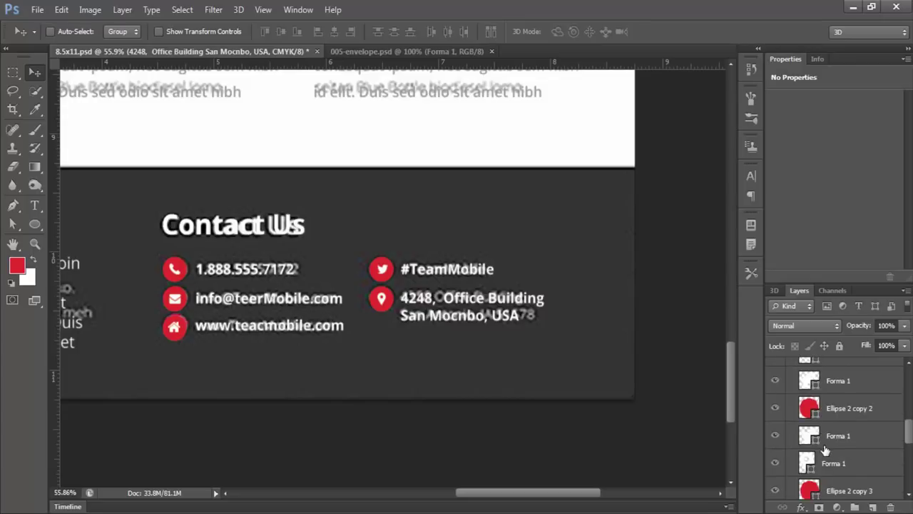
scroll(825, 450, down, 2)
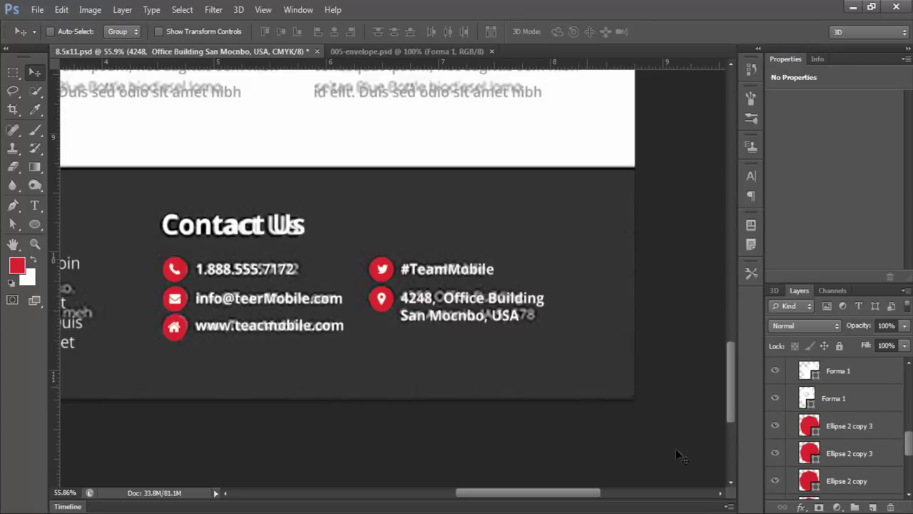
scroll(811, 461, down, 2)
scroll(811, 460, down, 1)
Toggle layer visibility to identify the Ellipse 2 circle, Forma 1 icons and phone icon.
click(775, 427)
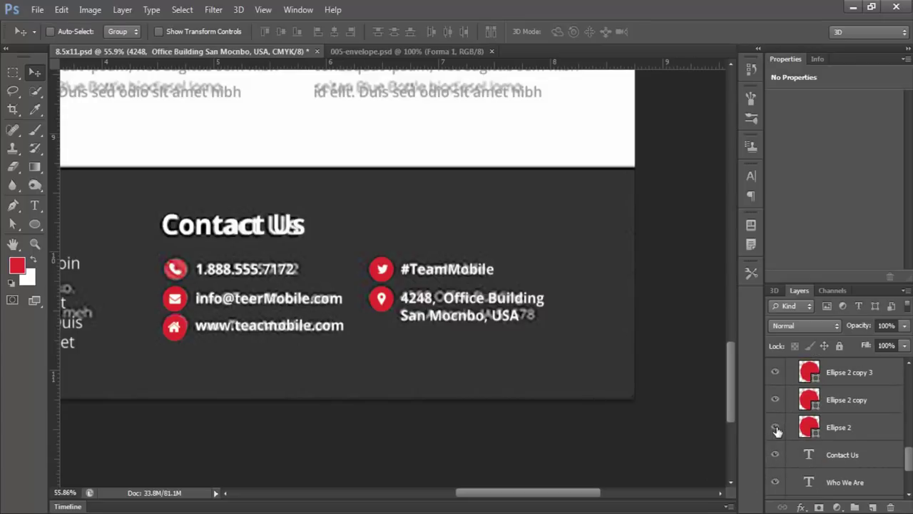
click(848, 431)
scroll(856, 442, up, 1)
scroll(863, 449, up, 1)
scroll(869, 452, up, 1)
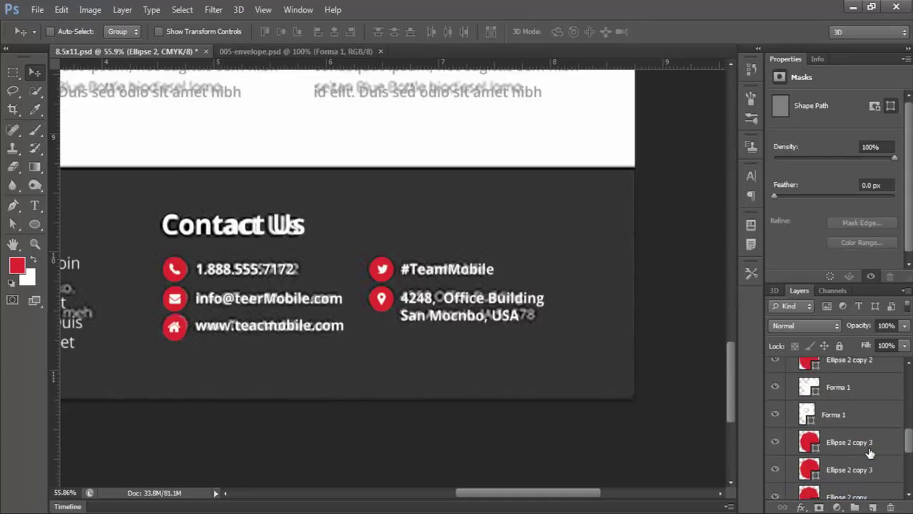
scroll(870, 453, up, 1)
click(776, 432)
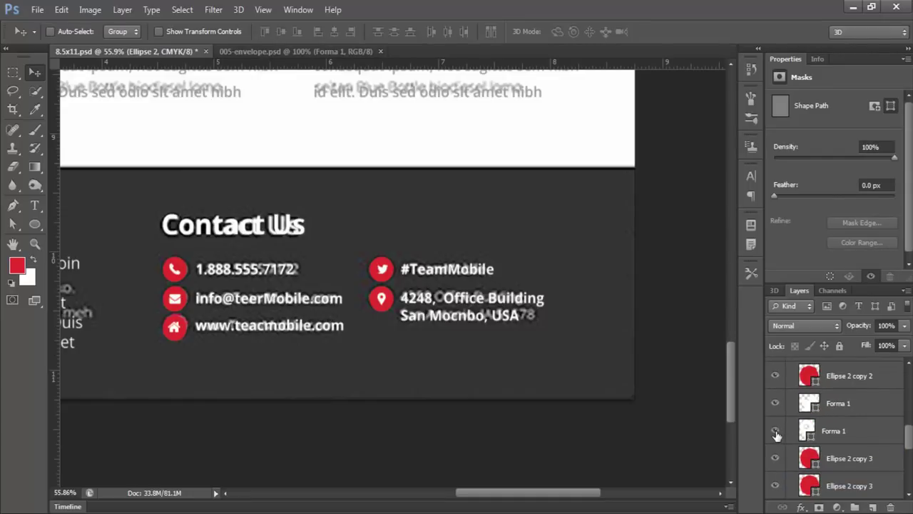
click(776, 405)
click(776, 405)
scroll(780, 404, up, 2)
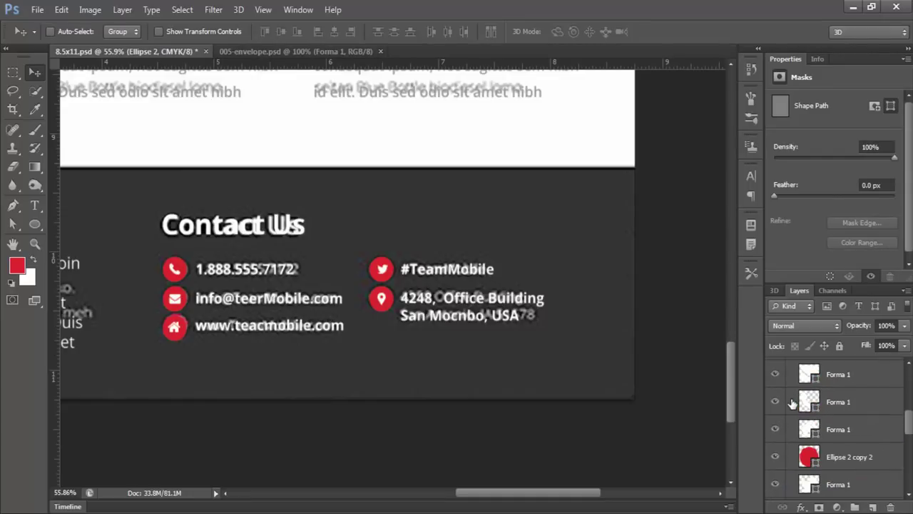
scroll(783, 400, up, 1)
click(776, 392)
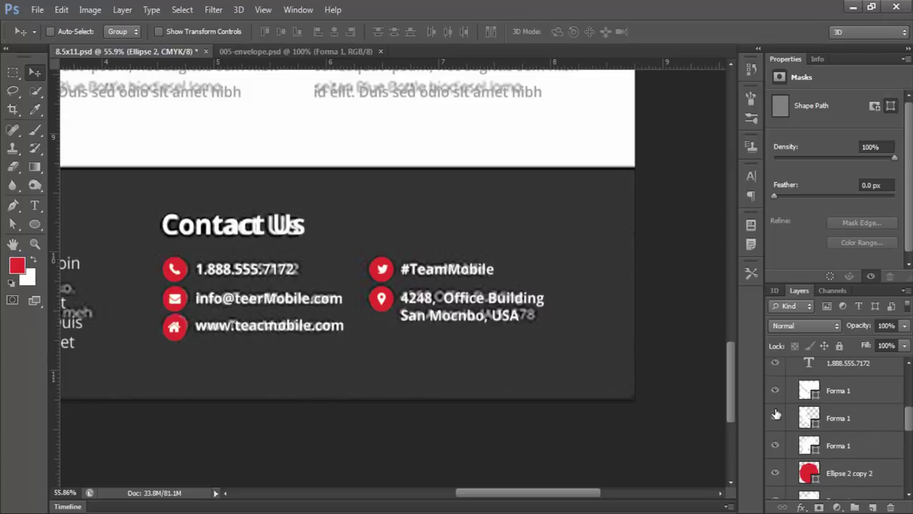
click(776, 418)
Group the phone icon and phone number layers into a group named Call.
click(836, 420)
scroll(845, 428, up, 2)
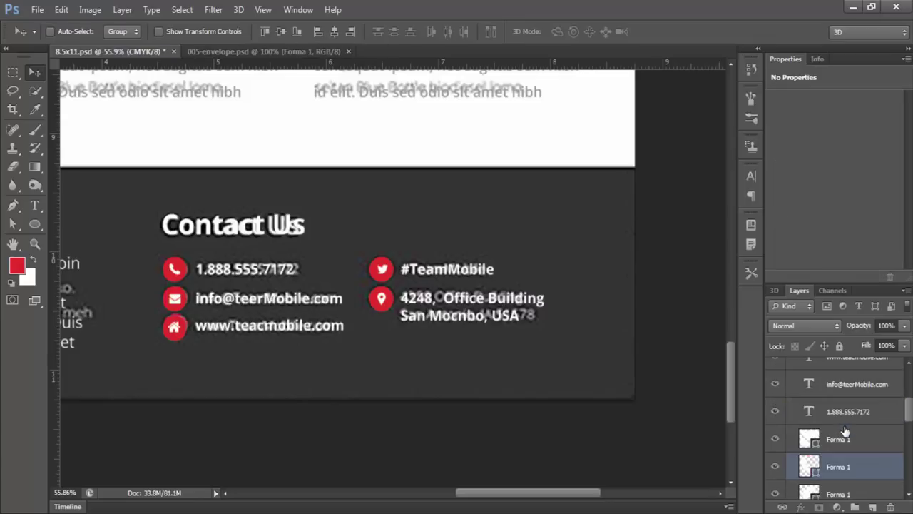
scroll(867, 446, up, 1)
ctrl+click(862, 429)
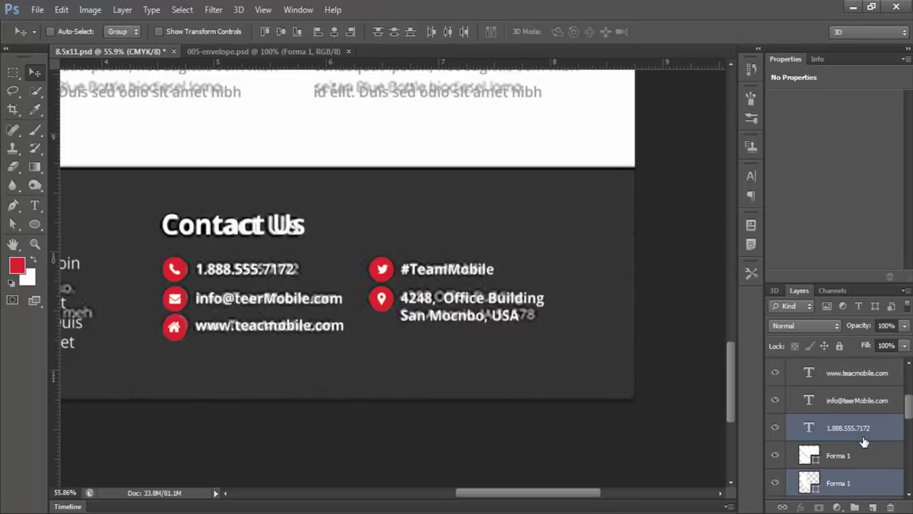
key(ctrl+g)
double_click(840, 422)
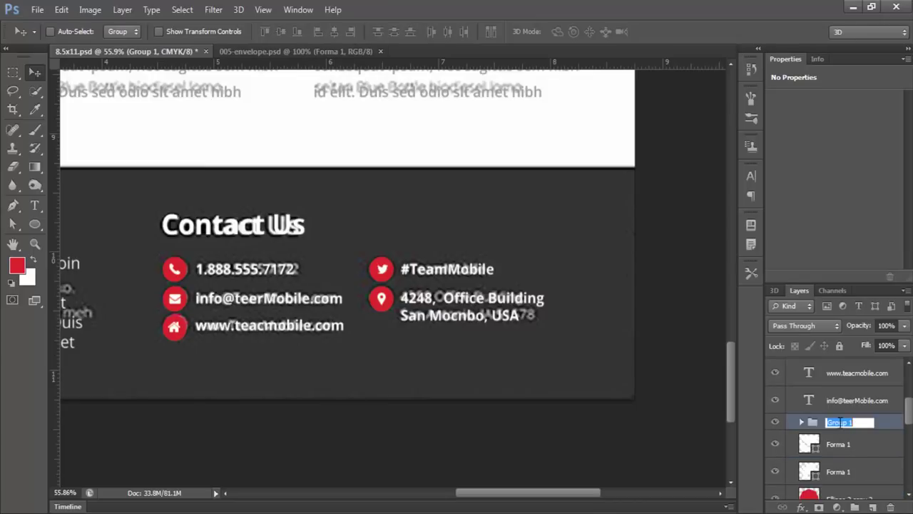
key(BackSpace)
text(Call)
key(Return)
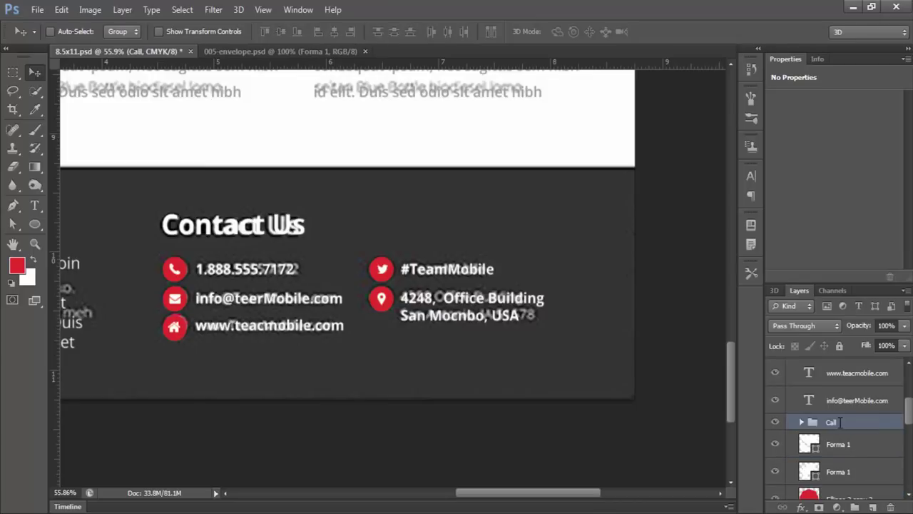
Verify the Call group and toggle layers to locate the envelope icon and email circle.
scroll(828, 444, down, 1)
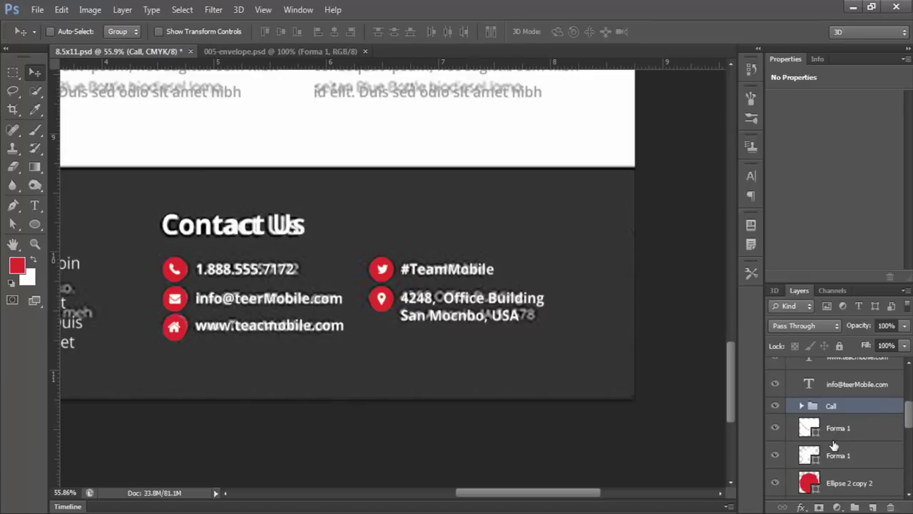
click(775, 405)
click(774, 427)
click(775, 428)
click(847, 428)
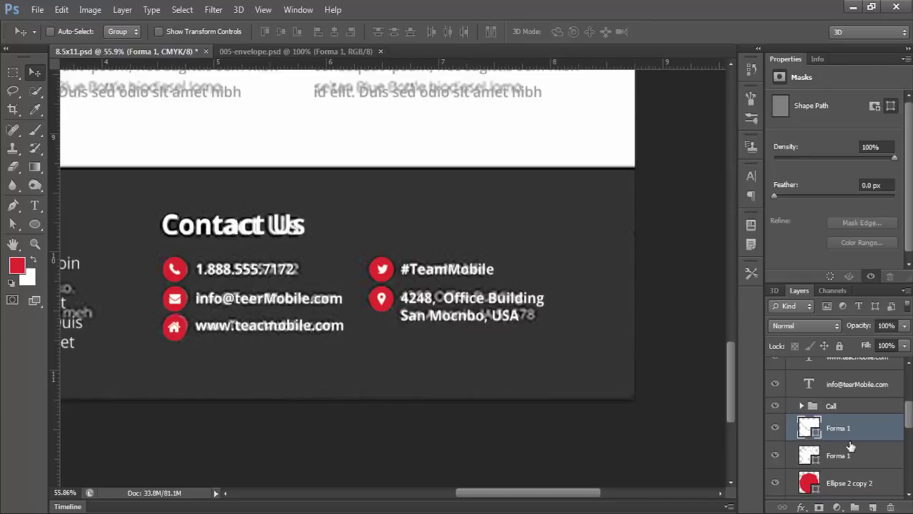
scroll(810, 456, down, 2)
scroll(810, 462, down, 3)
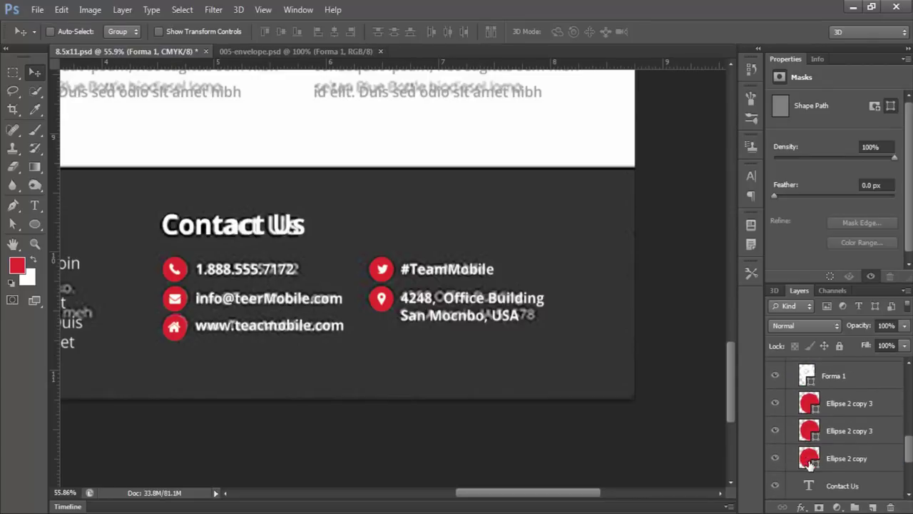
click(775, 431)
click(776, 403)
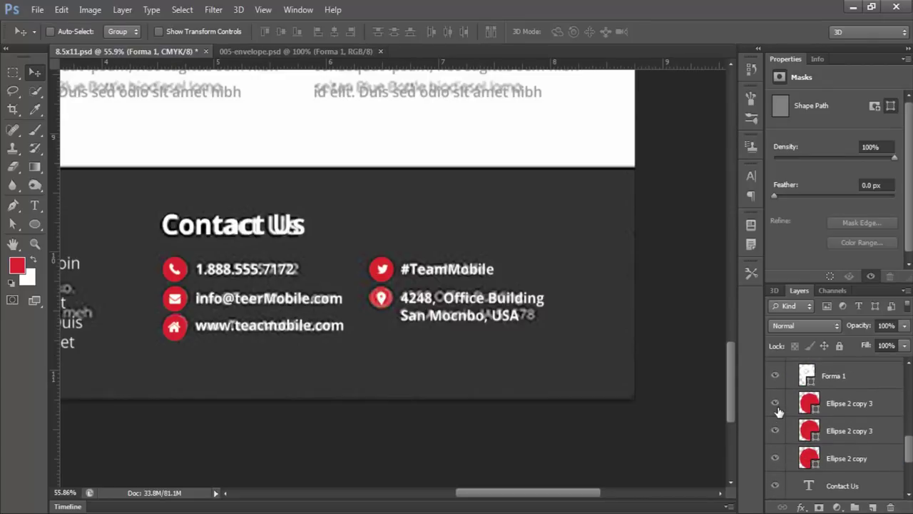
click(775, 458)
click(775, 458)
Select the email line's circle, envelope icon and email text layers together.
click(863, 462)
scroll(863, 456, up, 2)
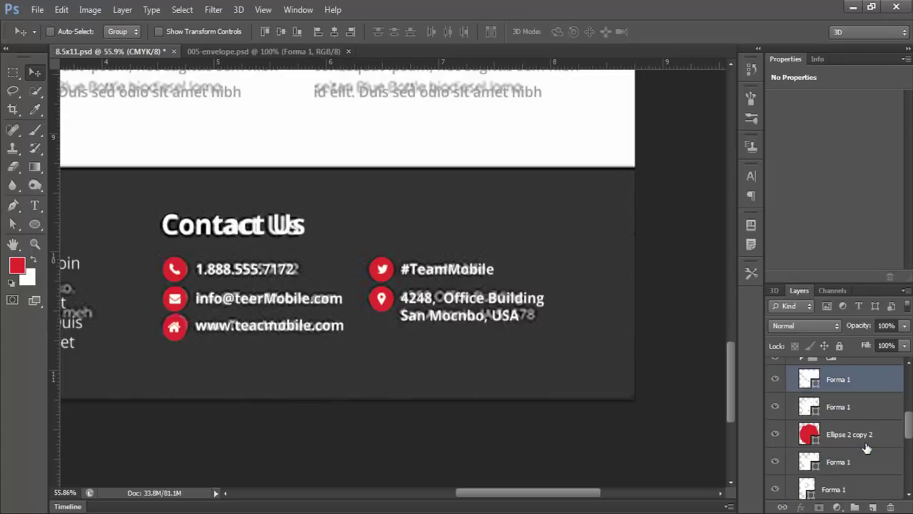
scroll(867, 442, up, 3)
click(866, 442)
ctrl+click(866, 400)
Group the envelope icon and email text layers and name the group Email.
key(ctrl+g)
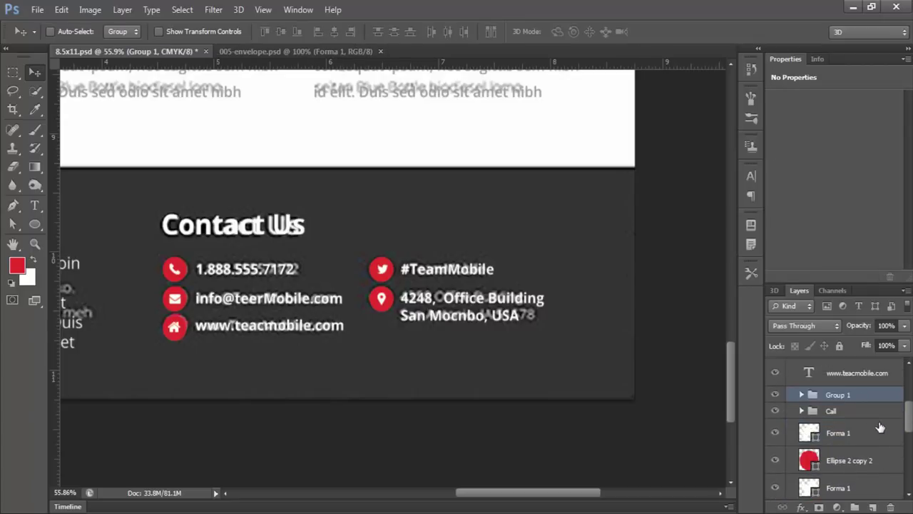
double_click(840, 394)
text(Email)
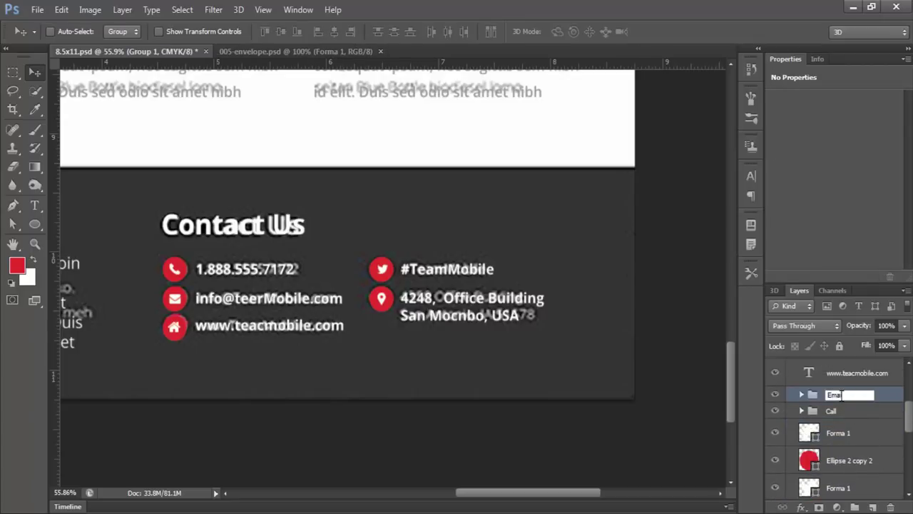
key(Return)
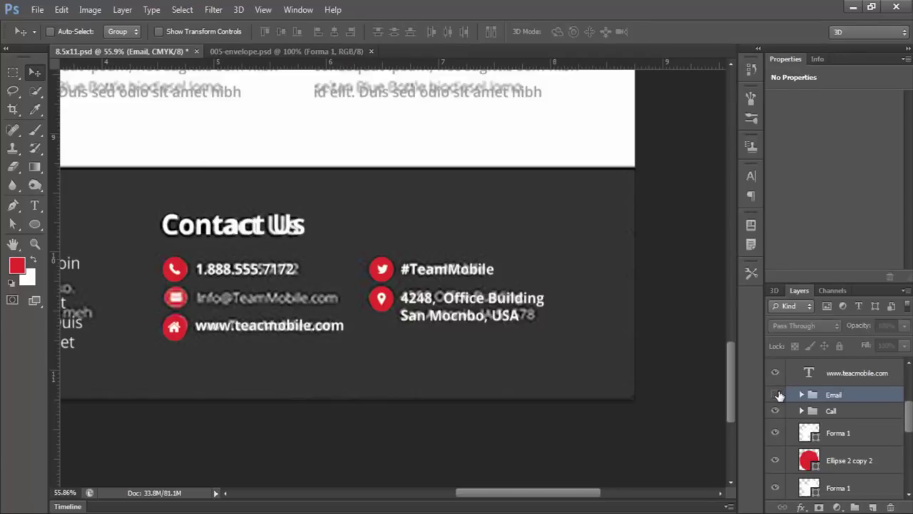
Group the website's icon, red circle and text layers into a group named Web.
click(839, 433)
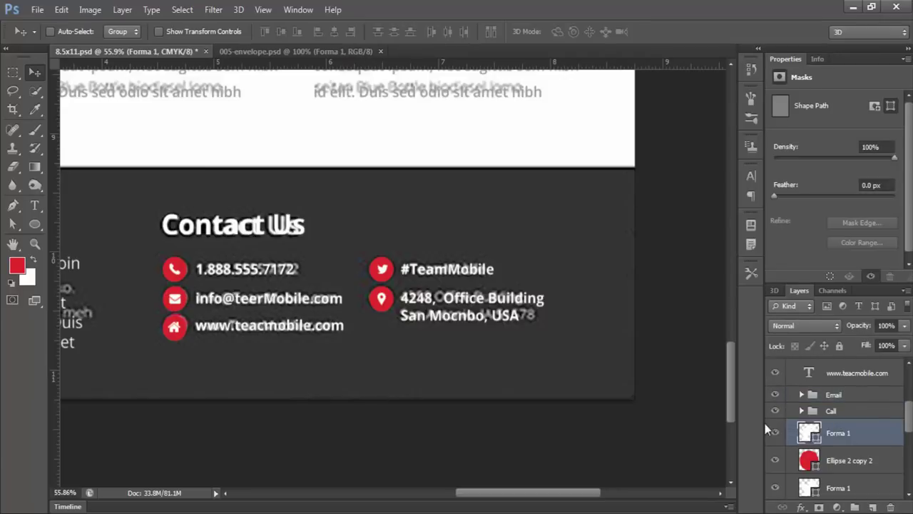
click(774, 433)
click(777, 462)
shift+click(866, 461)
scroll(853, 444, up, 2)
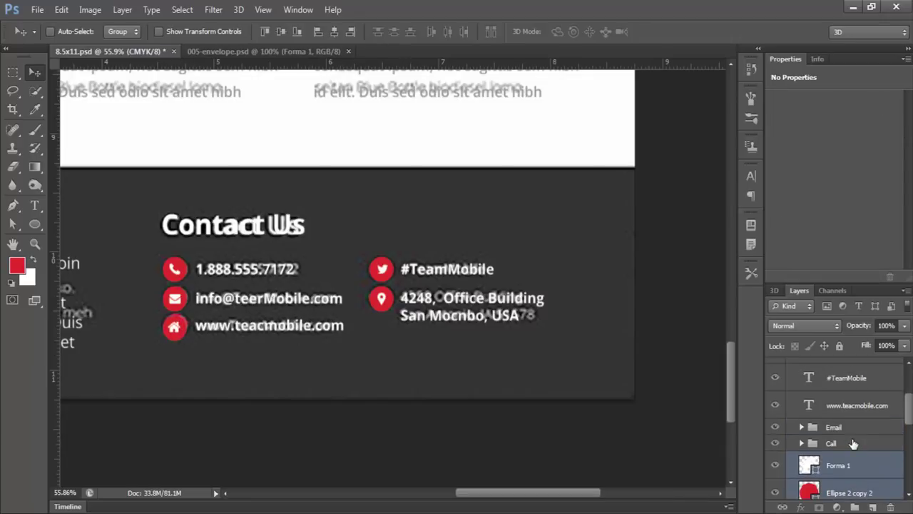
scroll(853, 444, up, 2)
click(863, 433)
key(ctrl+g)
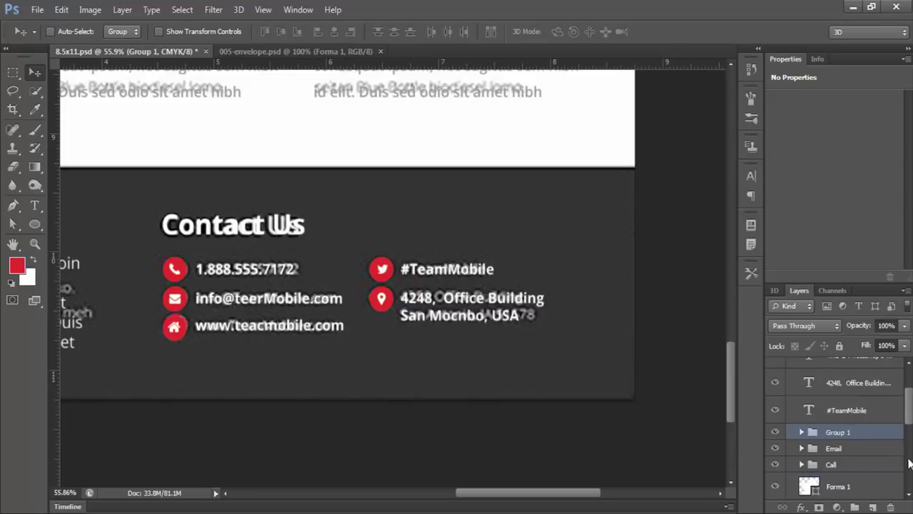
double_click(839, 433)
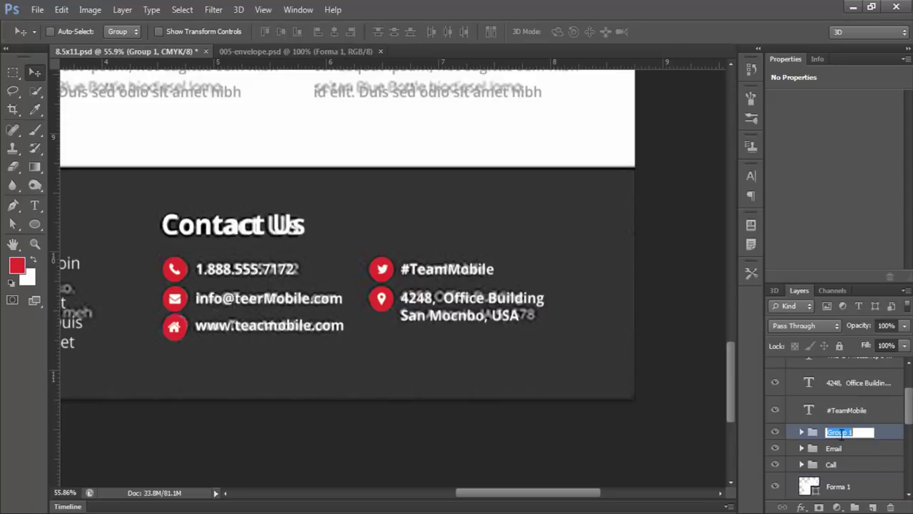
text(Web)
key(Return)
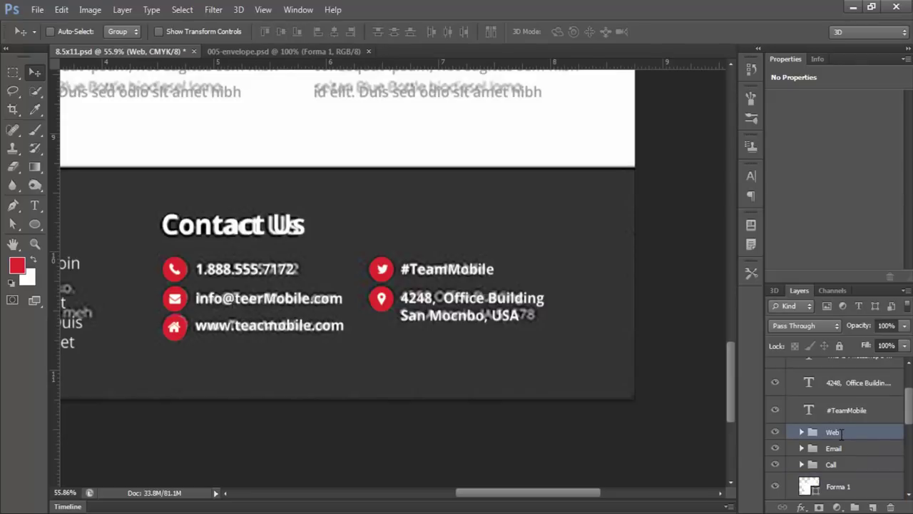
Check the Web group and #TeamMobile text visibility, then select the #TeamMobile text layer.
scroll(842, 434, down, 2)
click(775, 362)
click(774, 383)
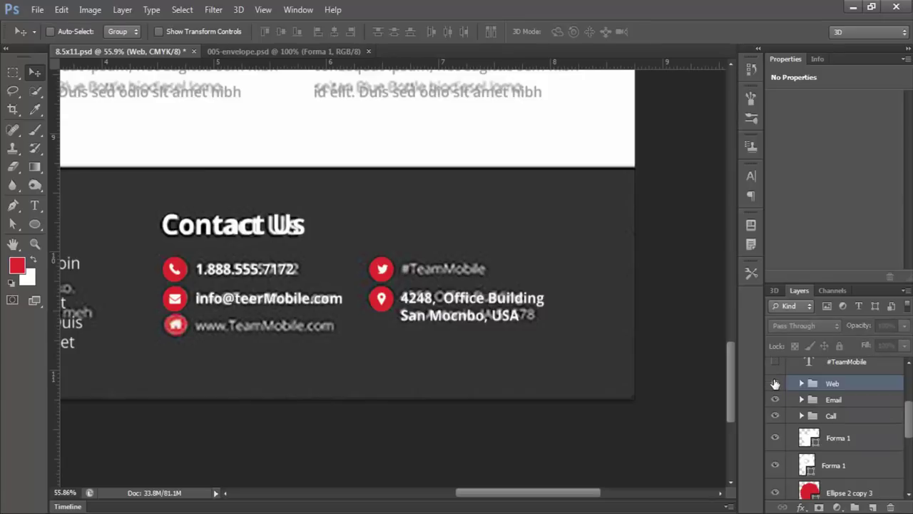
click(775, 383)
click(774, 362)
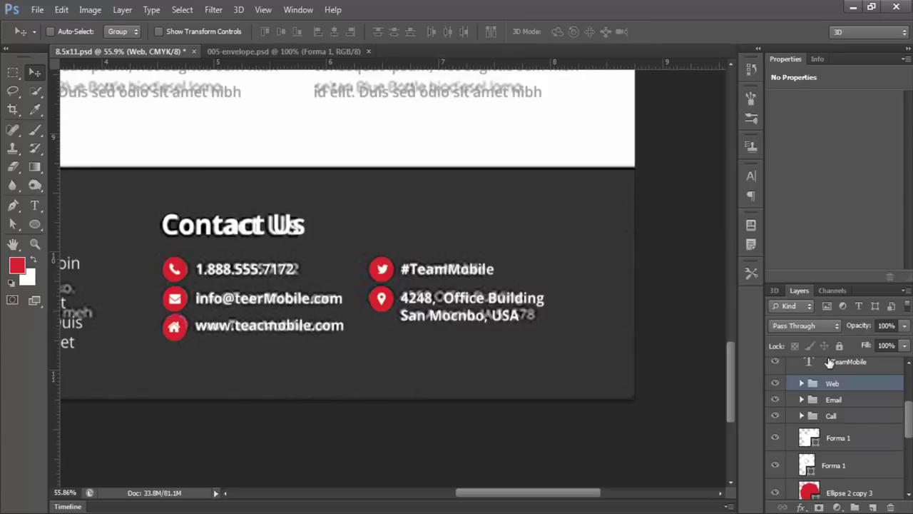
click(828, 363)
scroll(820, 428, down, 2)
Add the Twitter icon's circle layer and group them into a group named Twitter.
click(775, 441)
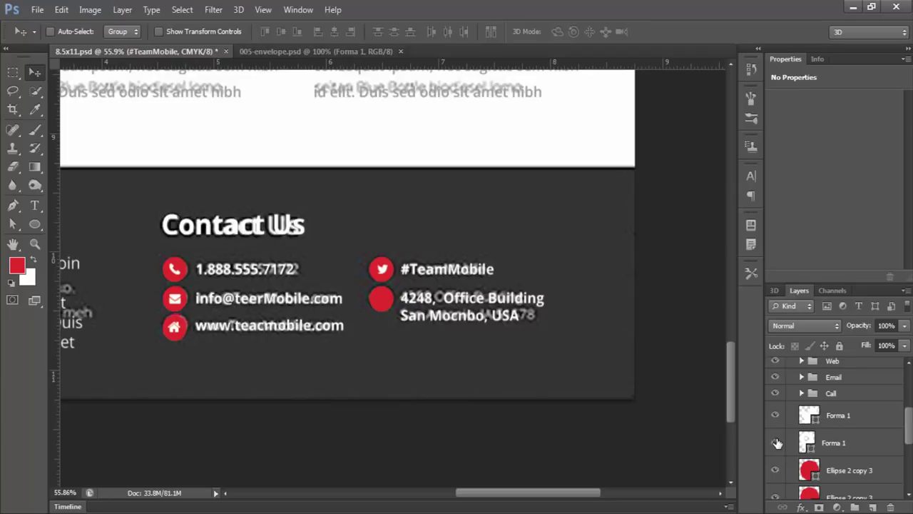
click(845, 420)
scroll(810, 457, down, 1)
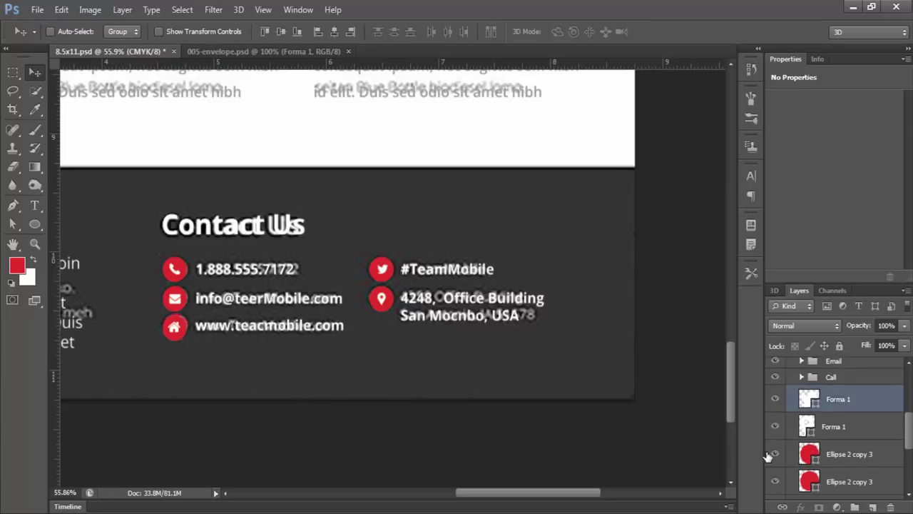
click(775, 454)
ctrl+click(862, 482)
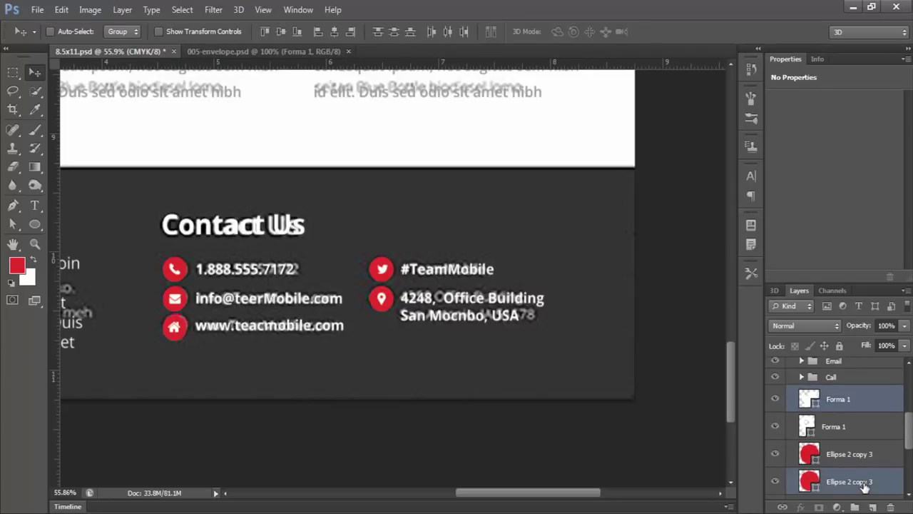
key(ctrl+g)
double_click(835, 365)
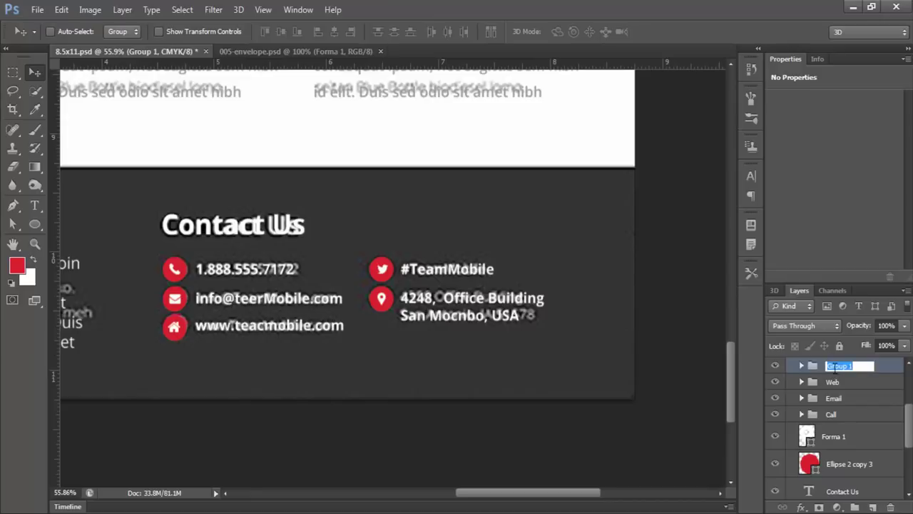
text(Twitter)
key(Return)
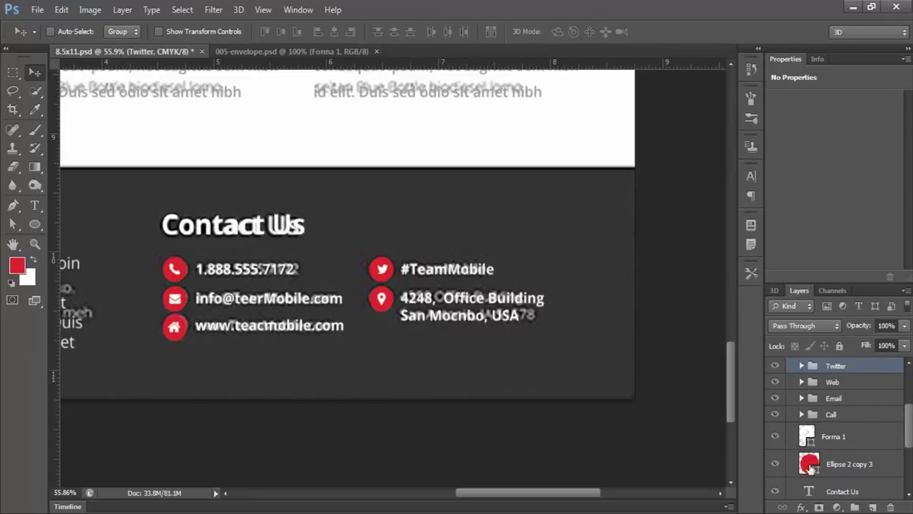
Group the location pin, its circle and the address text into a group named Location.
click(867, 448)
ctrl+click(849, 464)
scroll(849, 442, up, 1)
ctrl+click(844, 385)
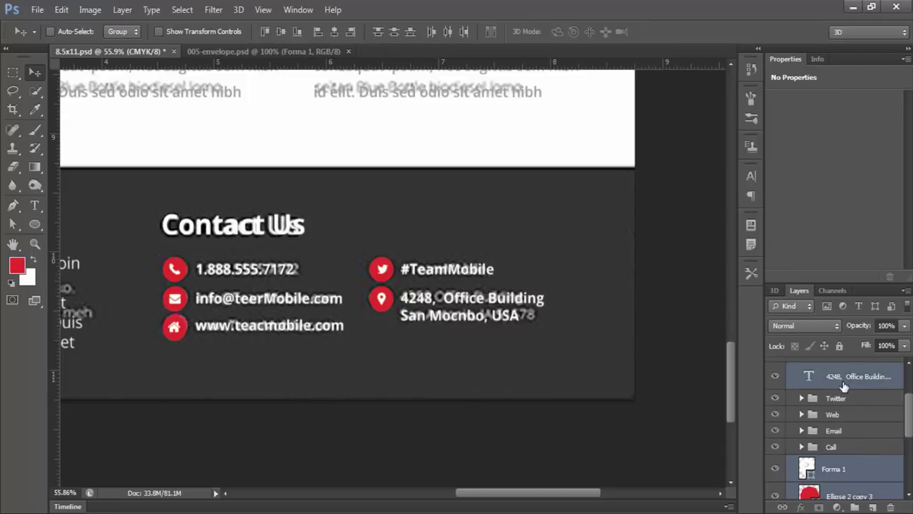
key(ctrl+g)
double_click(837, 371)
text(Loc)
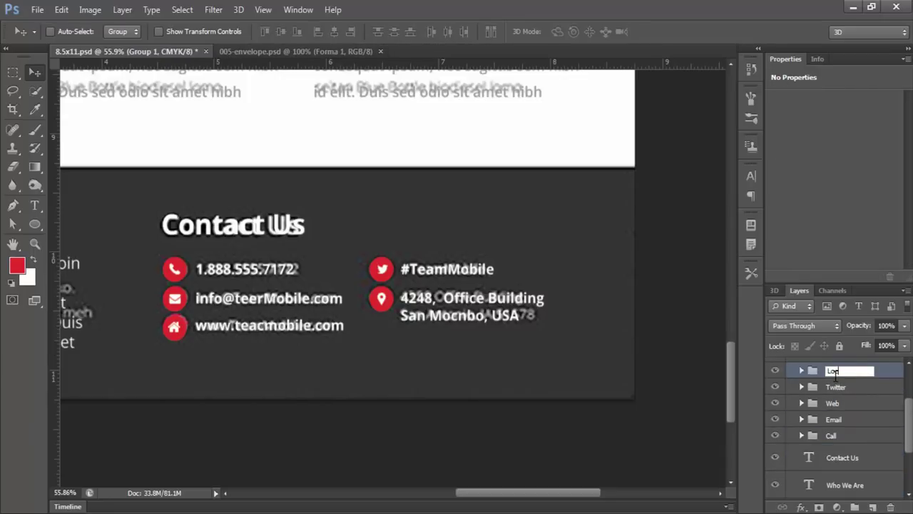
text(ation)
key(Return)
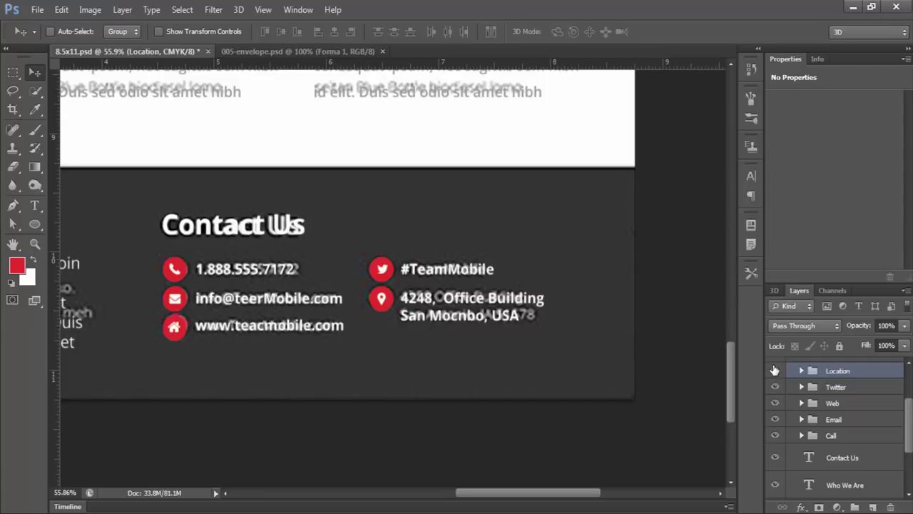
click(775, 370)
key(ctrl+minus)
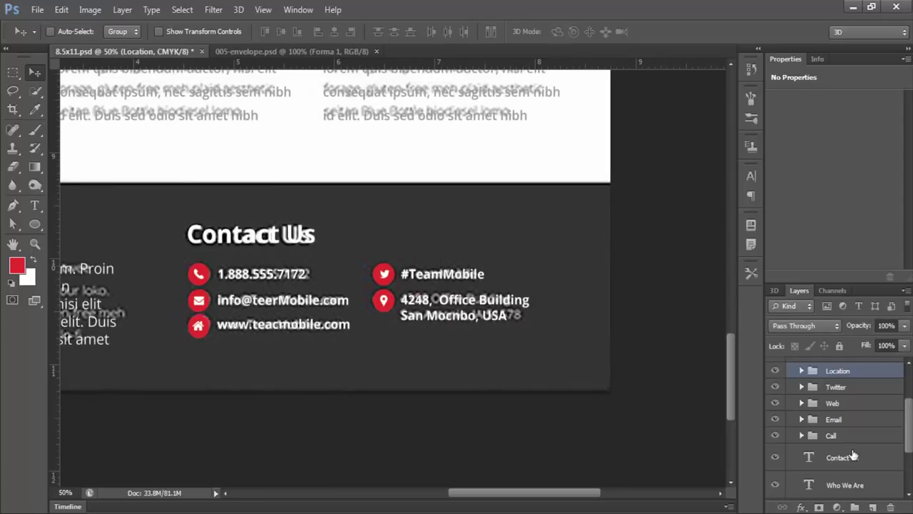
scroll(821, 426, down, 3)
Hide Layer 1 and zoom out to see the whole brochure.
click(775, 458)
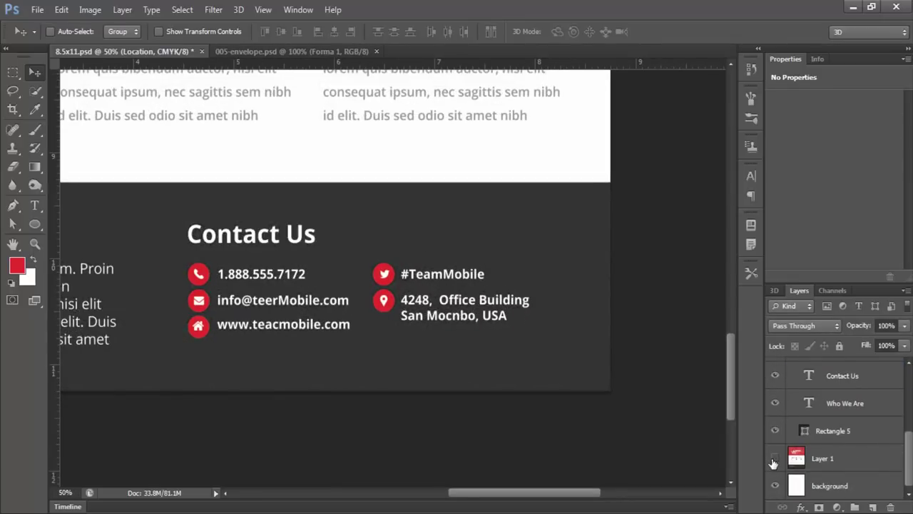
key(ctrl+minus)
key(ctrl+minus)
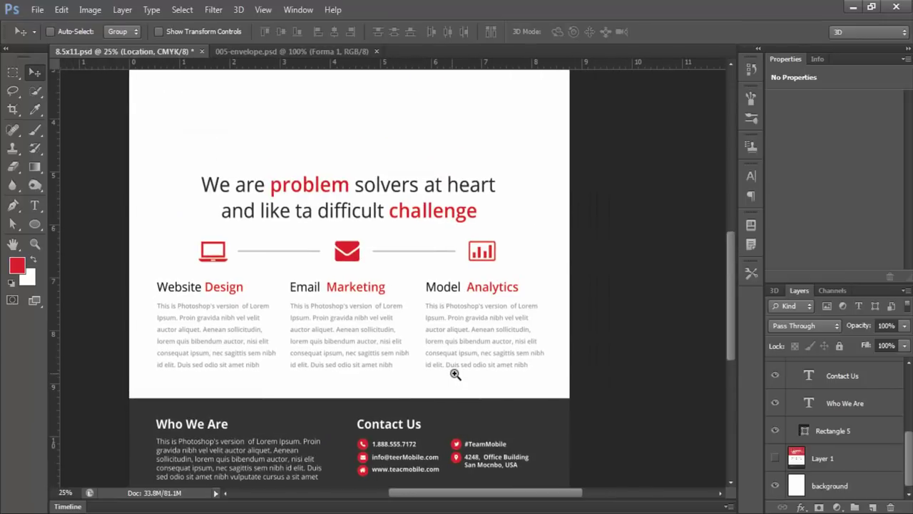
key(ctrl+minus)
scroll(794, 414, up, 2)
scroll(794, 407, up, 1)
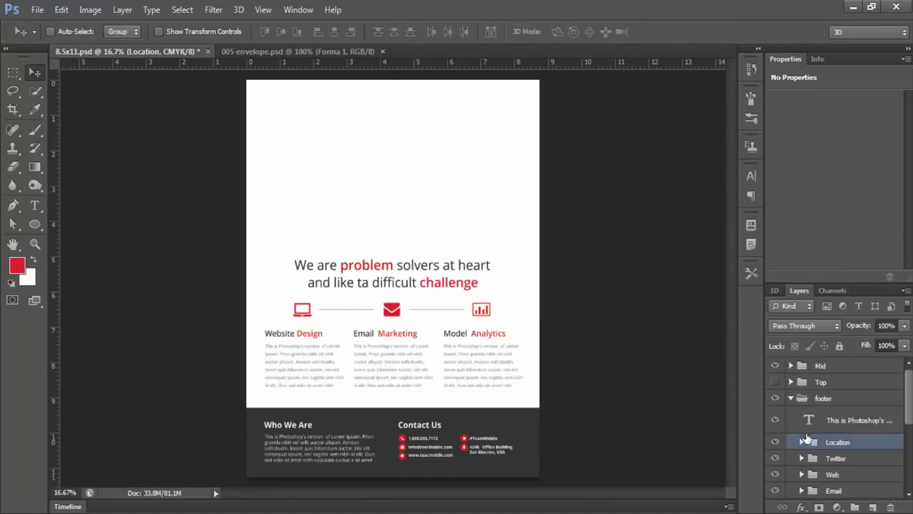
scroll(794, 399, up, 1)
scroll(794, 396, up, 1)
Collapse the footer group, move the Top group above Mid, and make it visible.
click(793, 397)
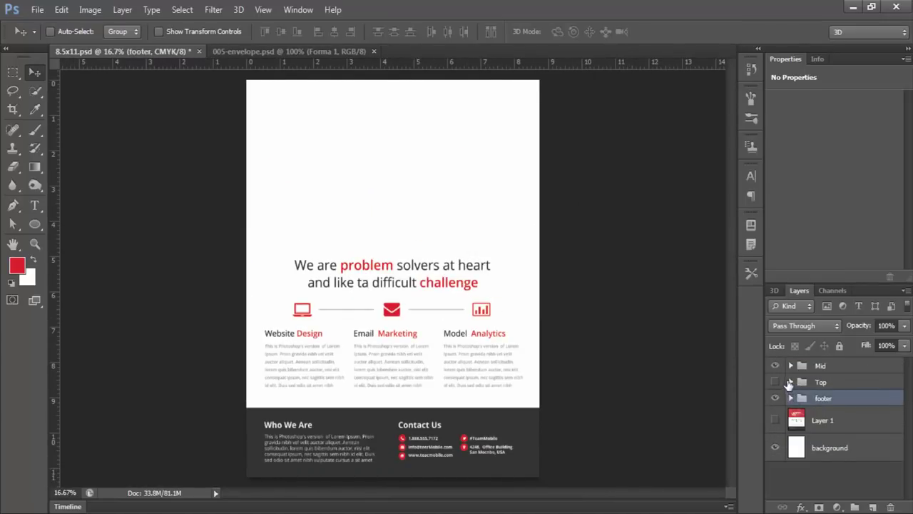
drag(810, 382, 809, 363)
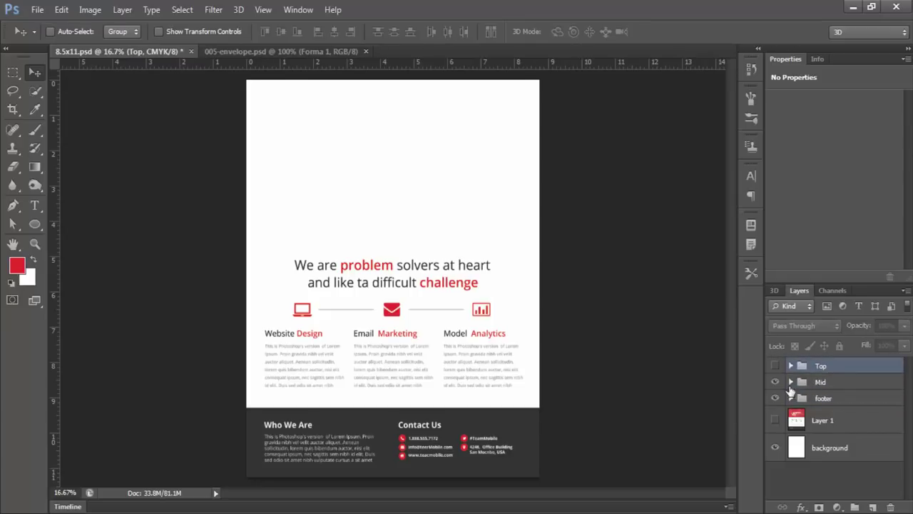
click(775, 365)
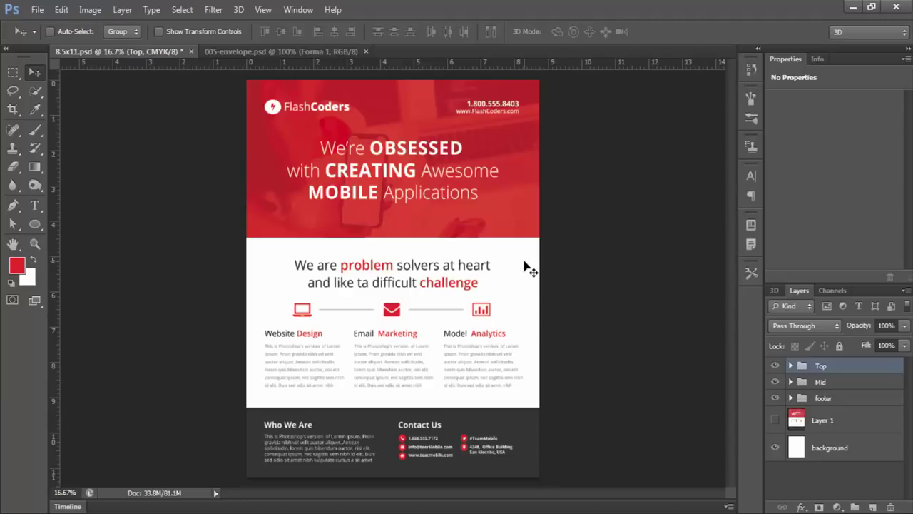
key(ctrl+shift+s)
Save the brochure as Photoshop PDF 8.pdf, accepting the PDF settings and compatibility warning.
click(482, 297)
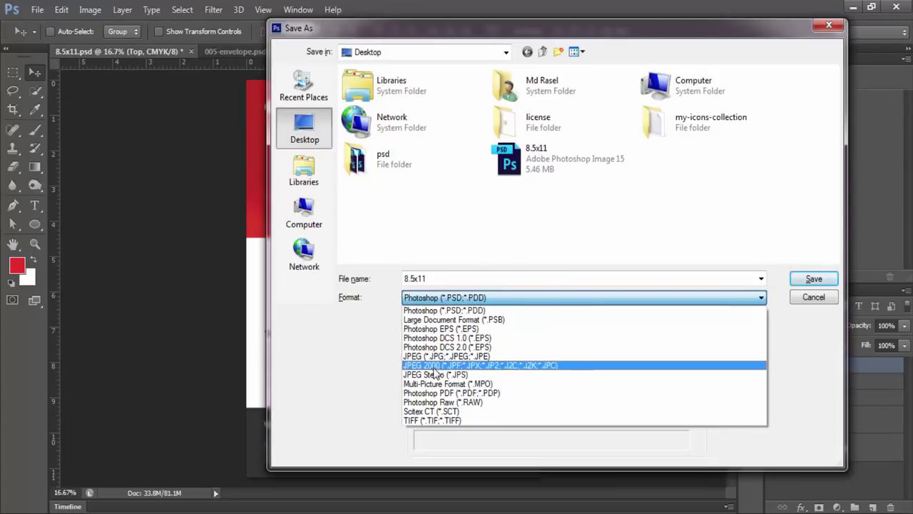
click(474, 394)
click(807, 279)
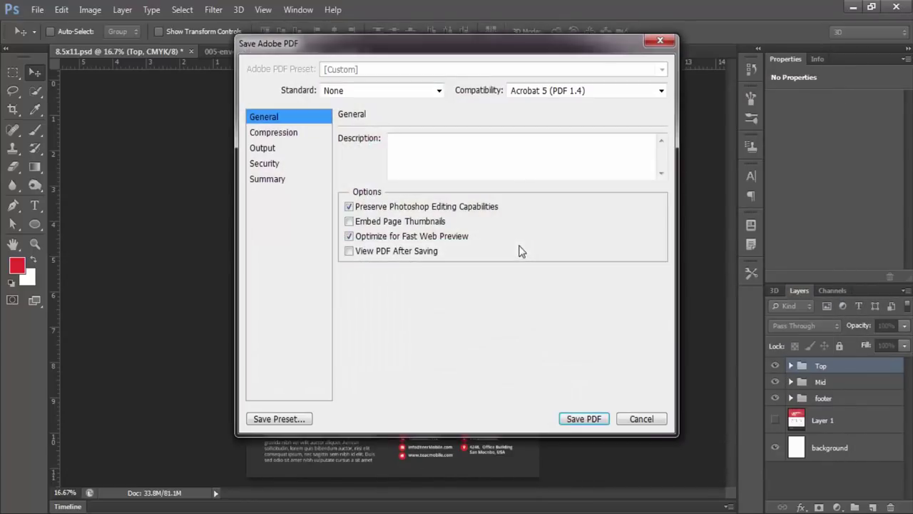
click(578, 421)
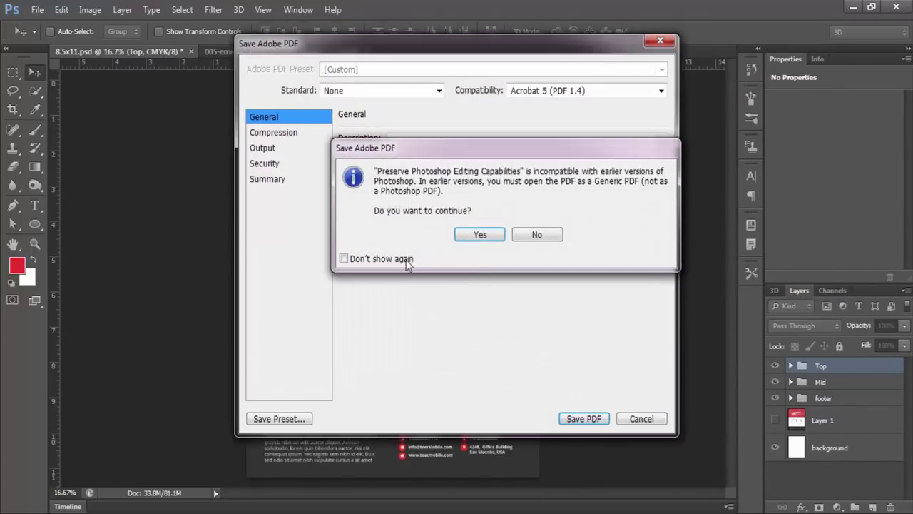
click(479, 236)
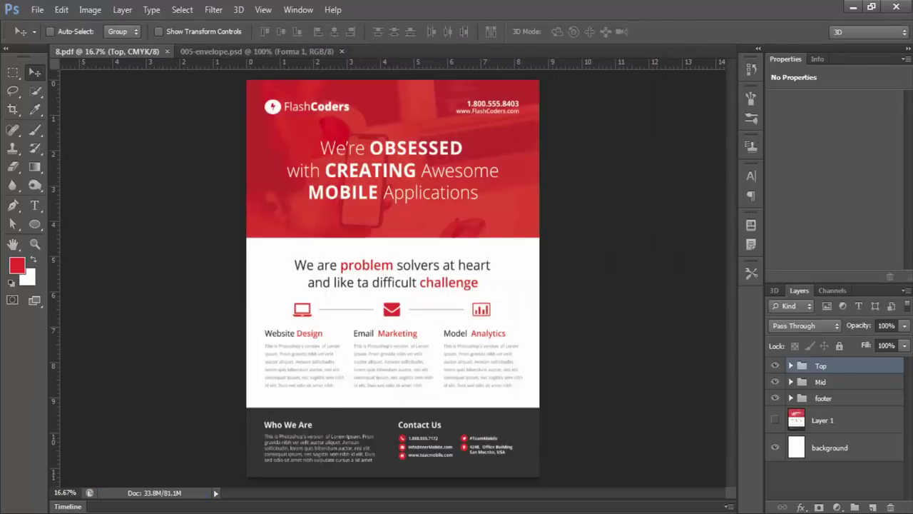
key(super+d)
Try opening 8.pdf from the desktop via the program list, then show guides in Photoshop.
double_click(128, 246)
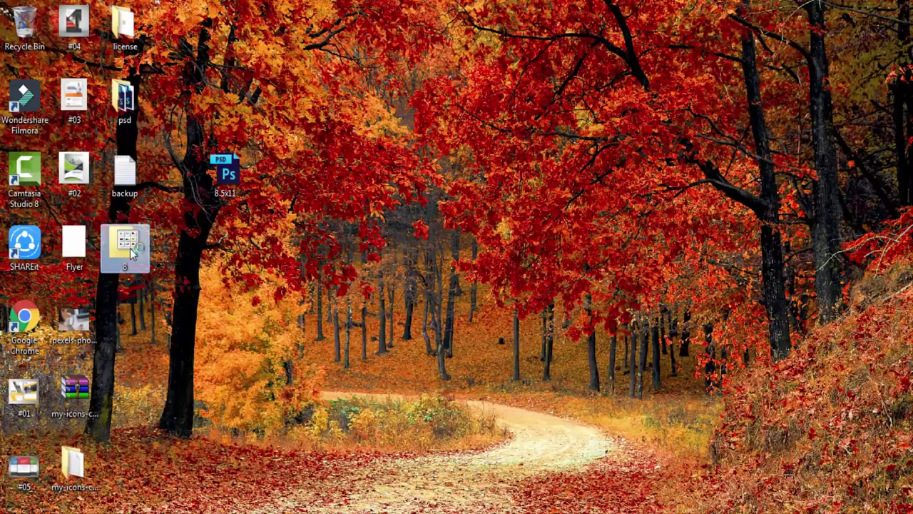
click(391, 301)
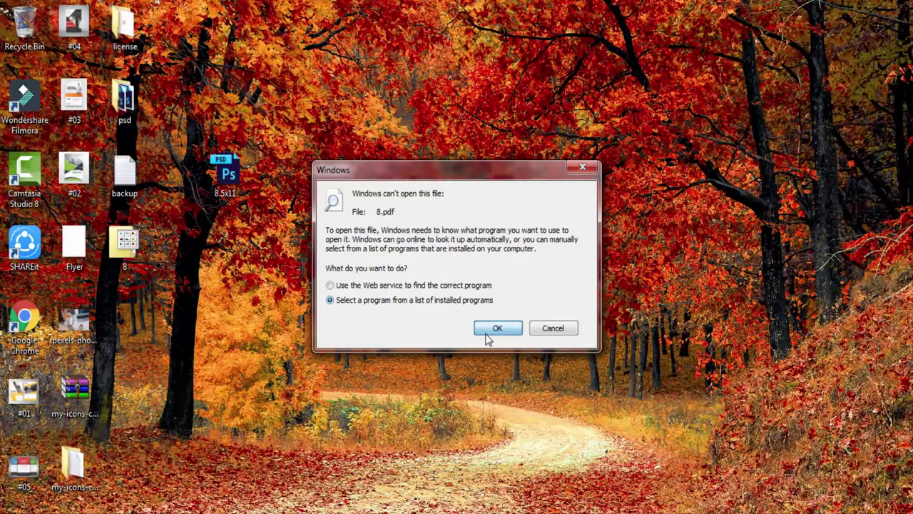
click(495, 327)
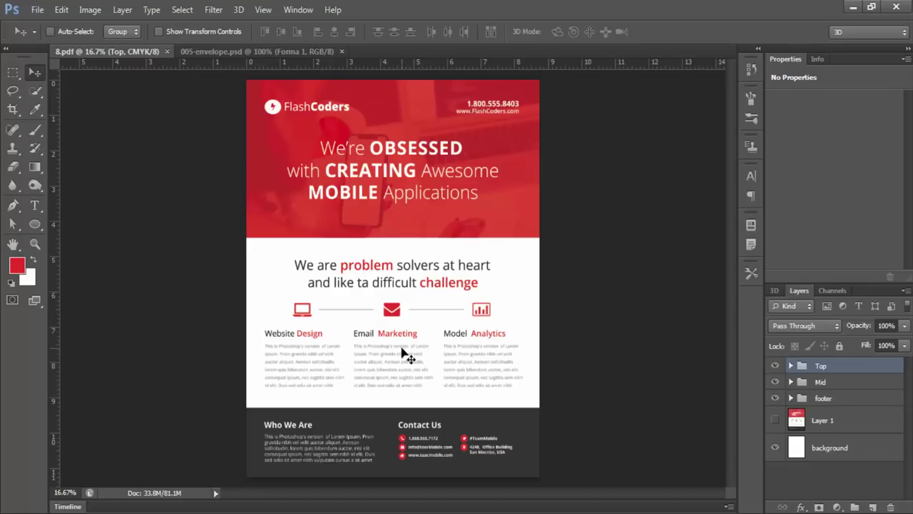
key(ctrl+semicolon)
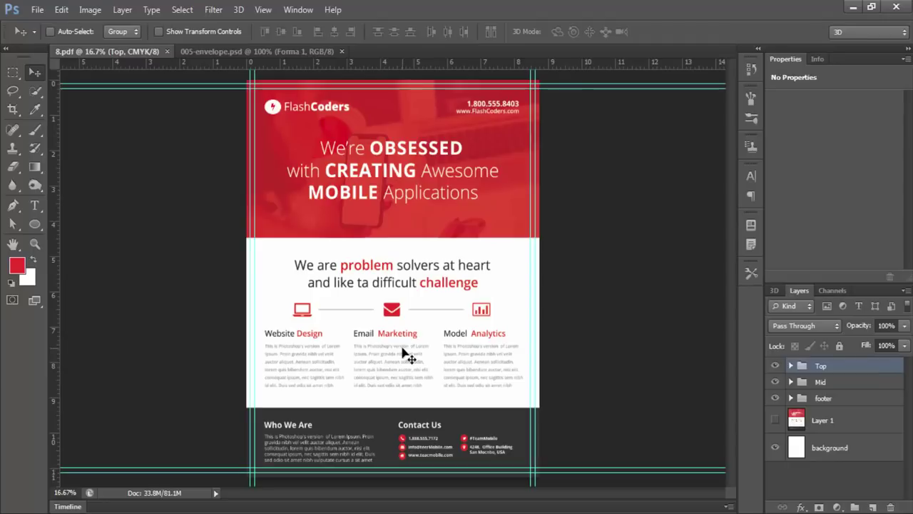
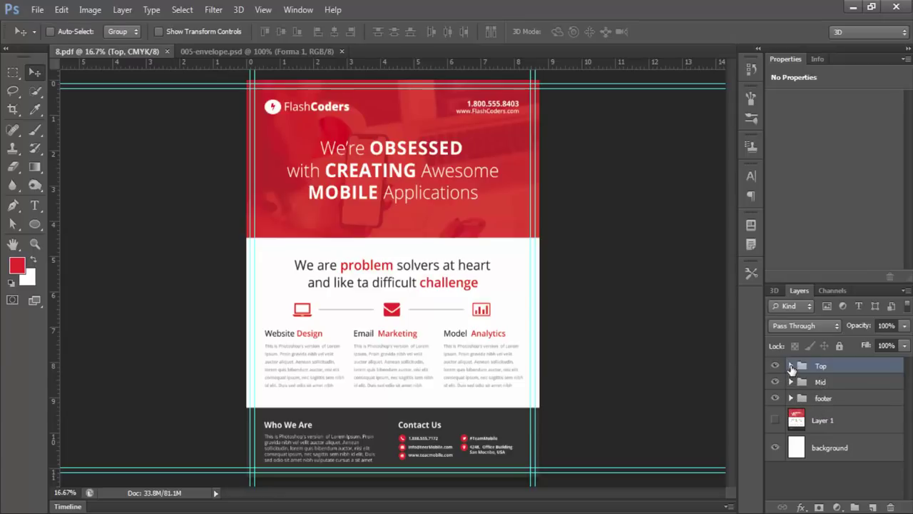
Expand the Top layer group and scroll through its layers.
click(791, 366)
scroll(872, 468, down, 1)
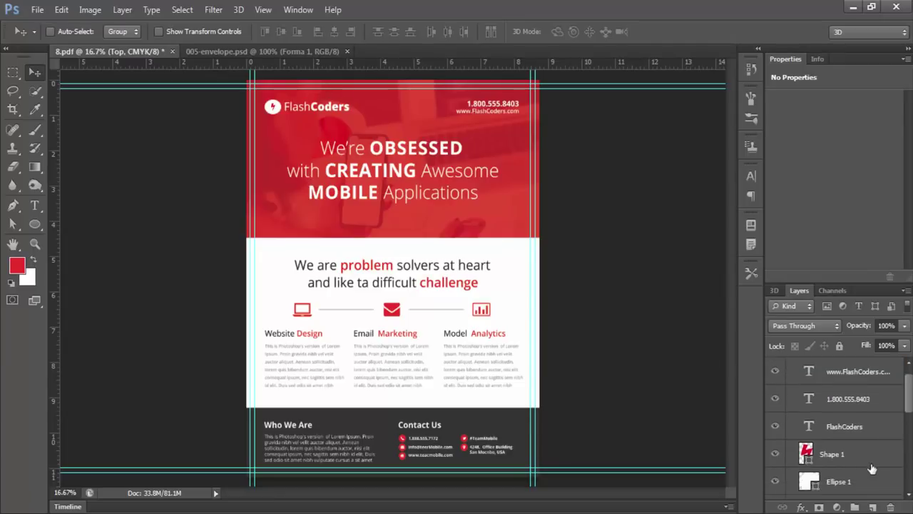
scroll(872, 468, down, 3)
scroll(849, 464, down, 3)
scroll(825, 458, down, 2)
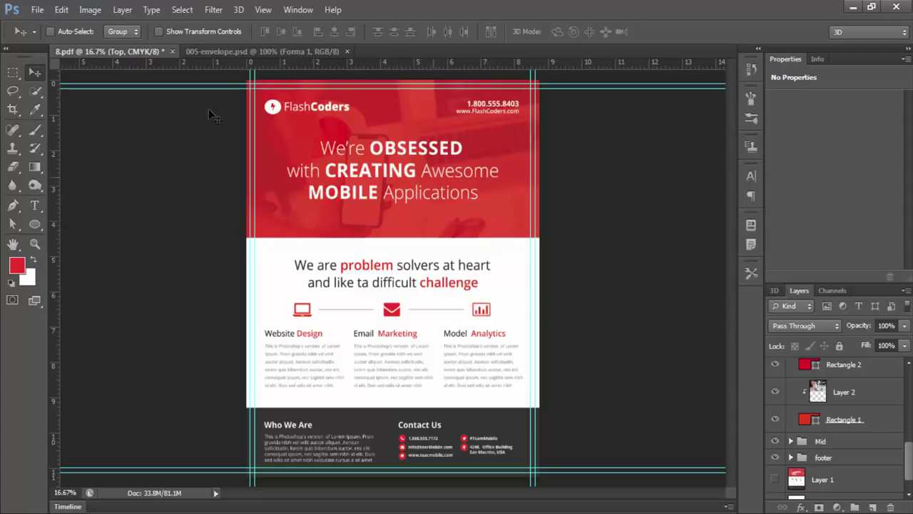
Duplicate the 8.pdf flyer as a new document named '8 copy'.
click(95, 11)
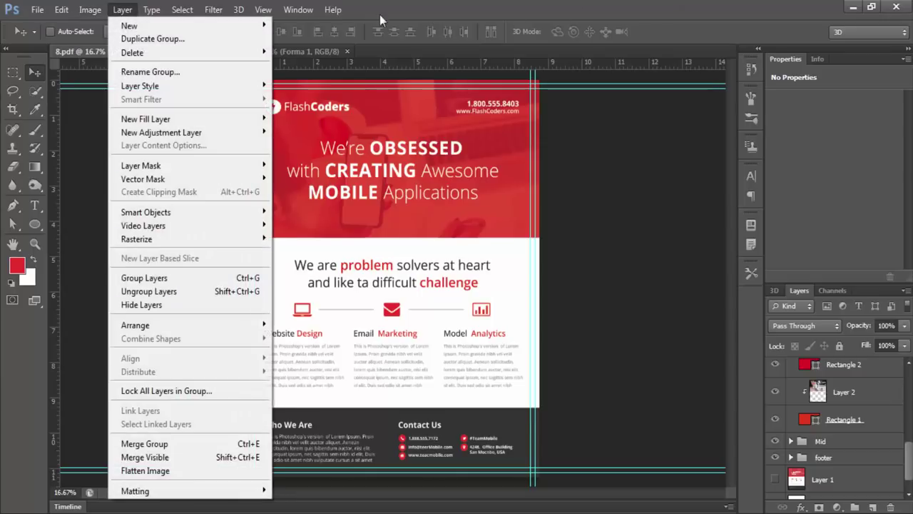
click(122, 10)
click(91, 9)
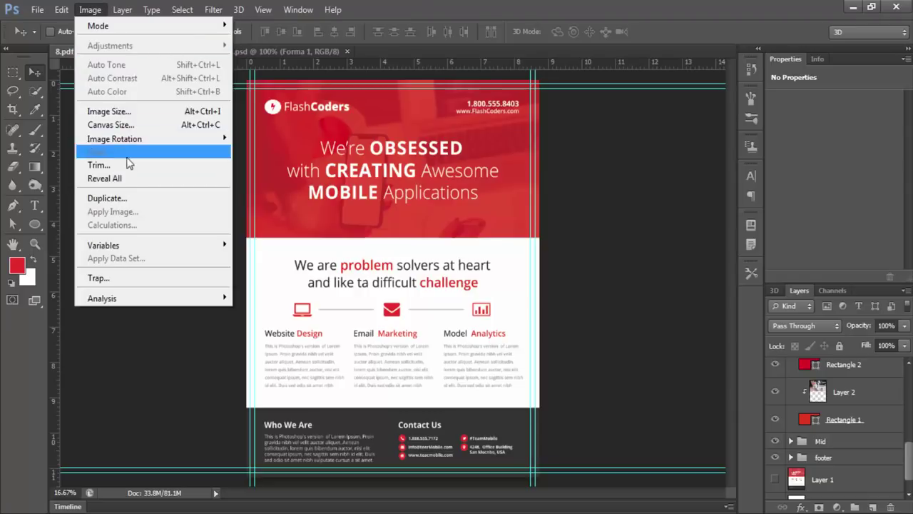
click(107, 198)
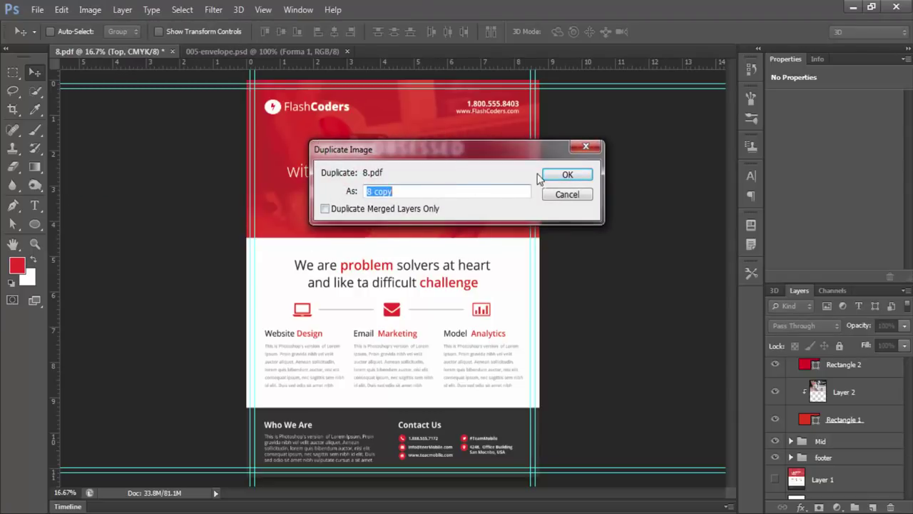
click(566, 175)
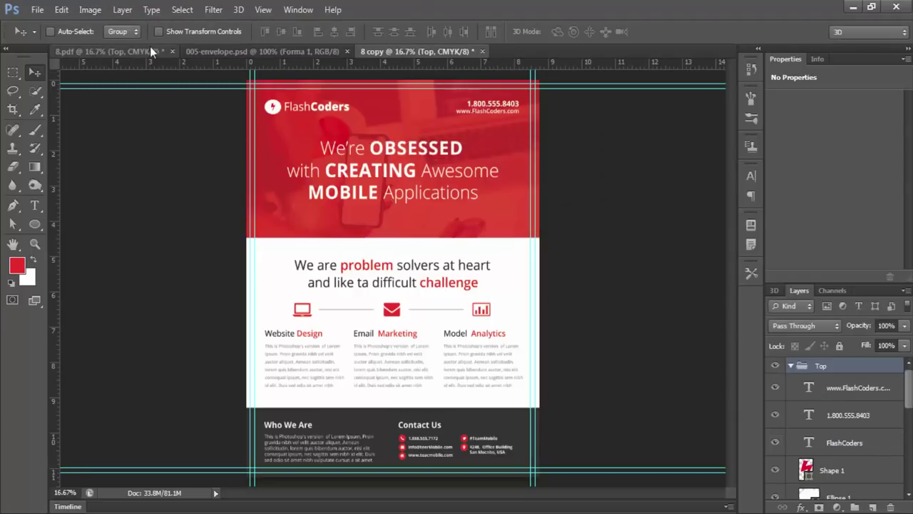
In 8 copy, recolour the Rectangle 2 header block from red to violet-blue.
click(374, 50)
scroll(816, 473, down, 3)
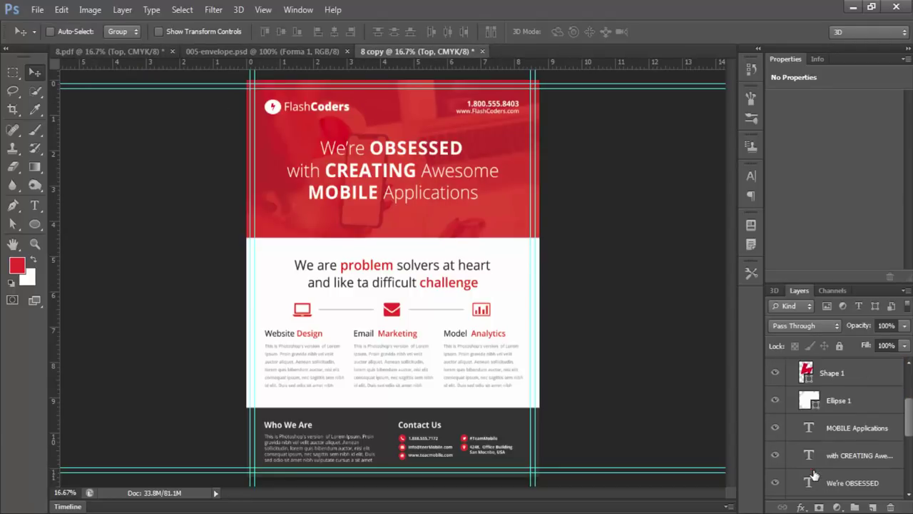
scroll(816, 474, down, 3)
double_click(816, 430)
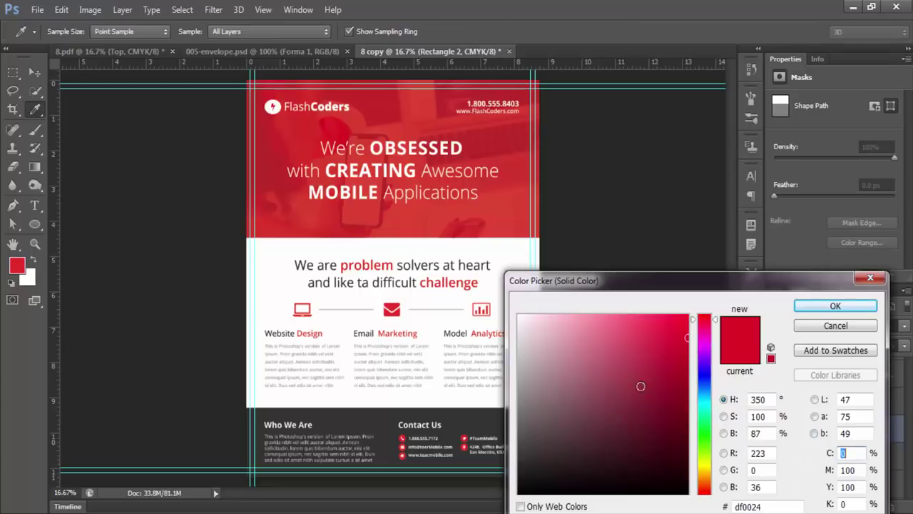
mouse_move(710, 382)
mouse_down()
mouse_move(708, 397)
mouse_move(708, 384)
mouse_up()
drag(683, 336, 682, 330)
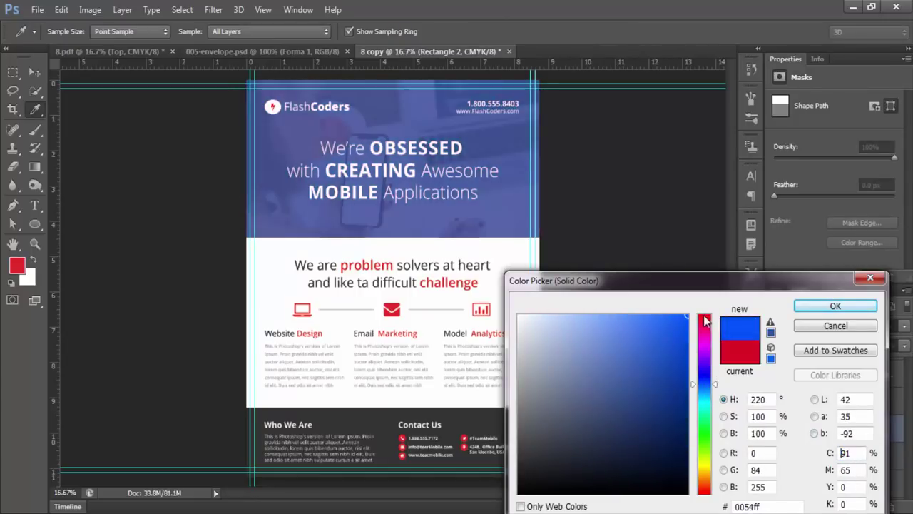
drag(697, 377, 705, 380)
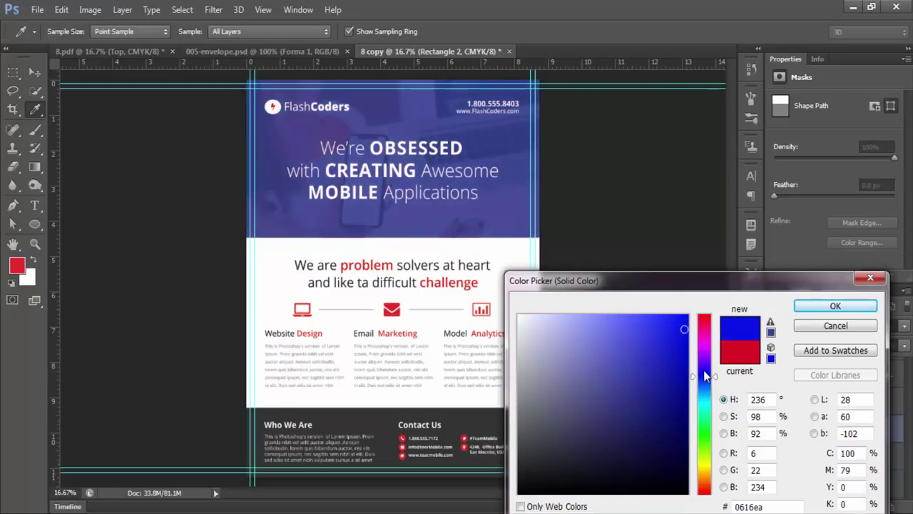
drag(705, 380, 705, 386)
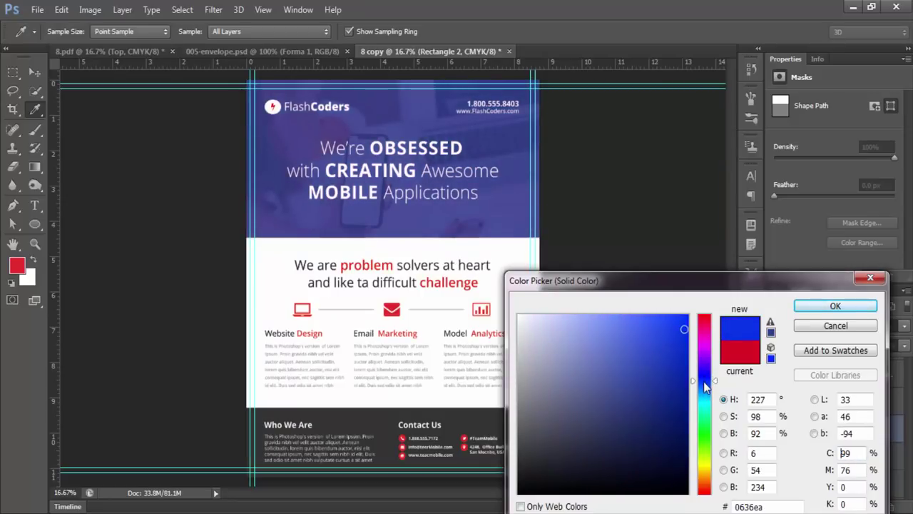
mouse_move(679, 328)
mouse_down()
mouse_move(660, 333)
mouse_move(675, 344)
mouse_up()
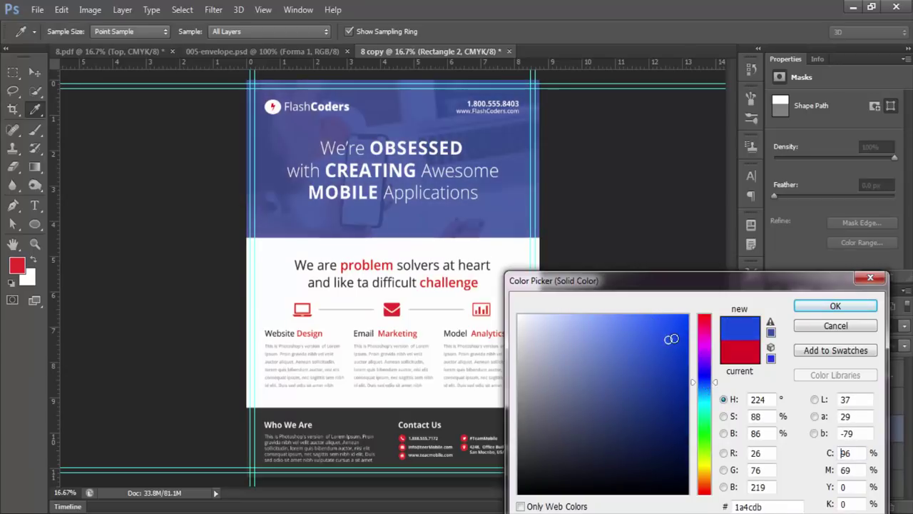
click(820, 307)
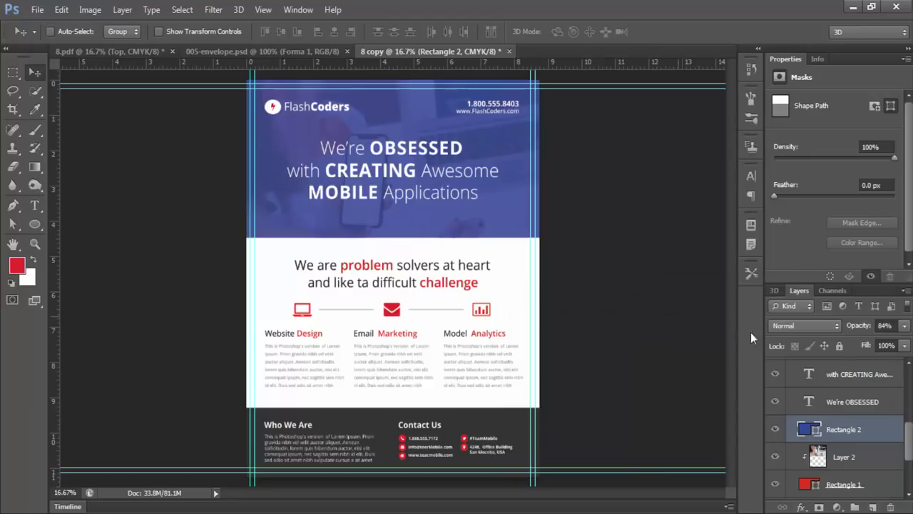
Recolour the Shape 1 logo layer from red to blue.
scroll(818, 396, up, 3)
scroll(811, 394, up, 3)
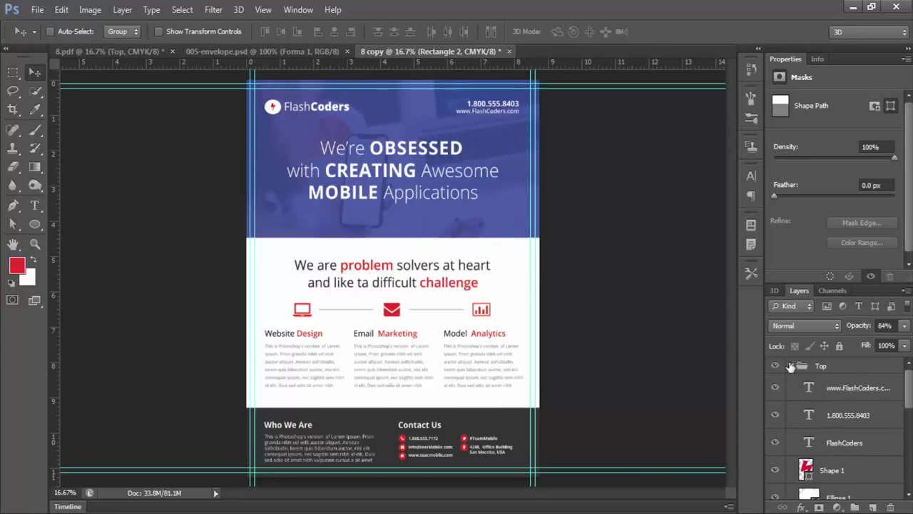
click(790, 366)
click(791, 366)
scroll(824, 417, down, 2)
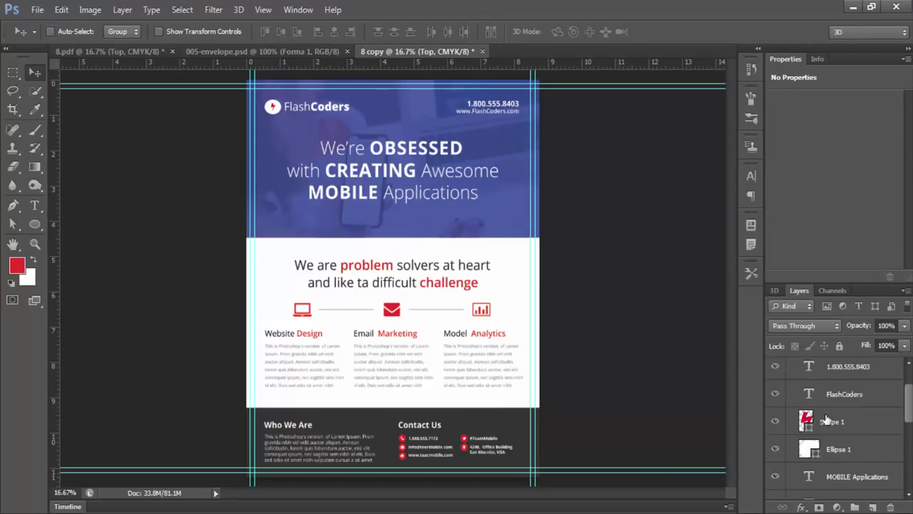
double_click(806, 421)
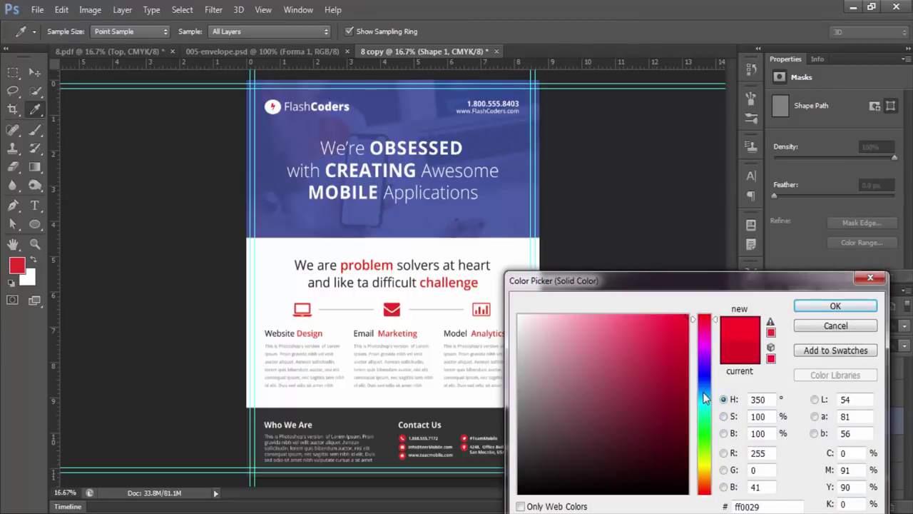
drag(703, 398, 703, 385)
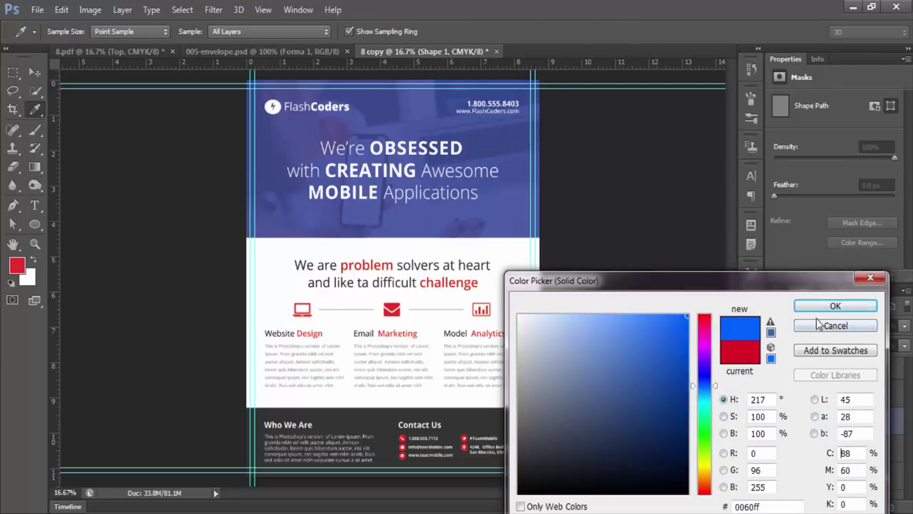
key(Return)
scroll(804, 389, up, 2)
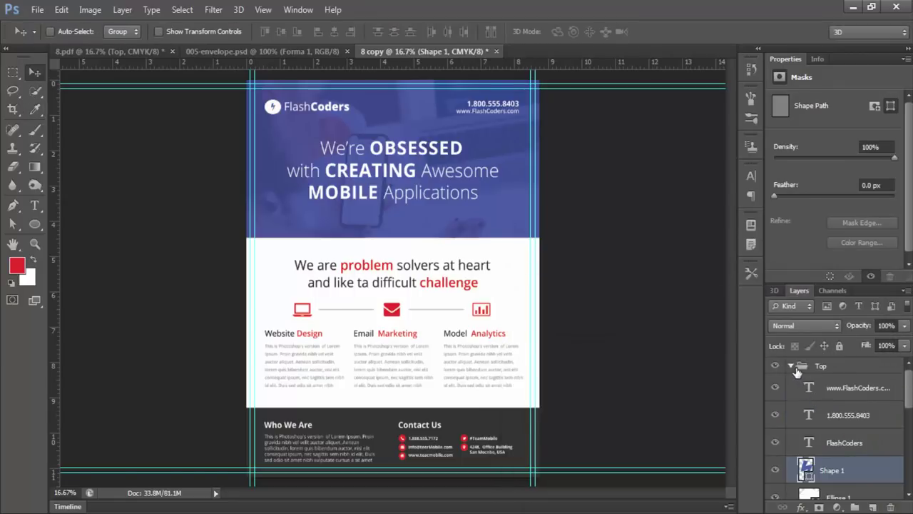
click(792, 366)
click(792, 382)
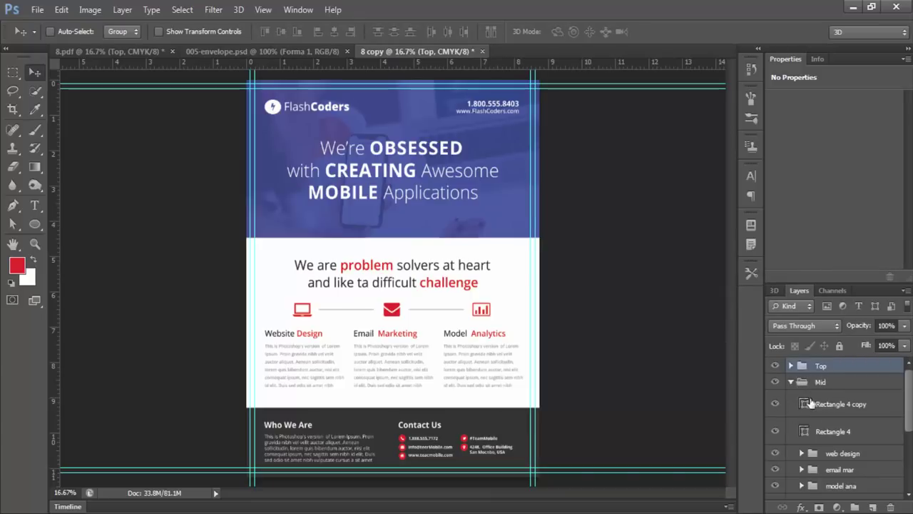
Make the word 'problem' in the problem solvers line a vivid blue.
scroll(371, 271, up, 2)
key(t)
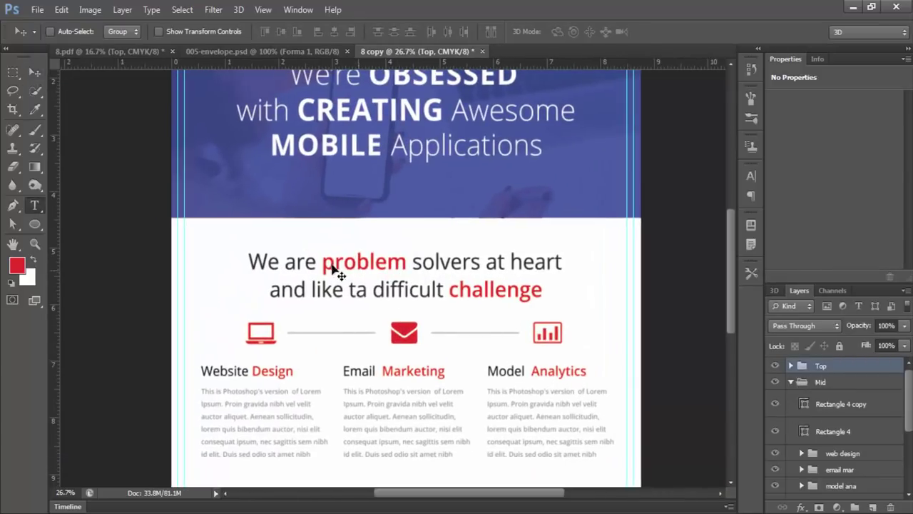
click(329, 259)
double_click(329, 258)
click(429, 31)
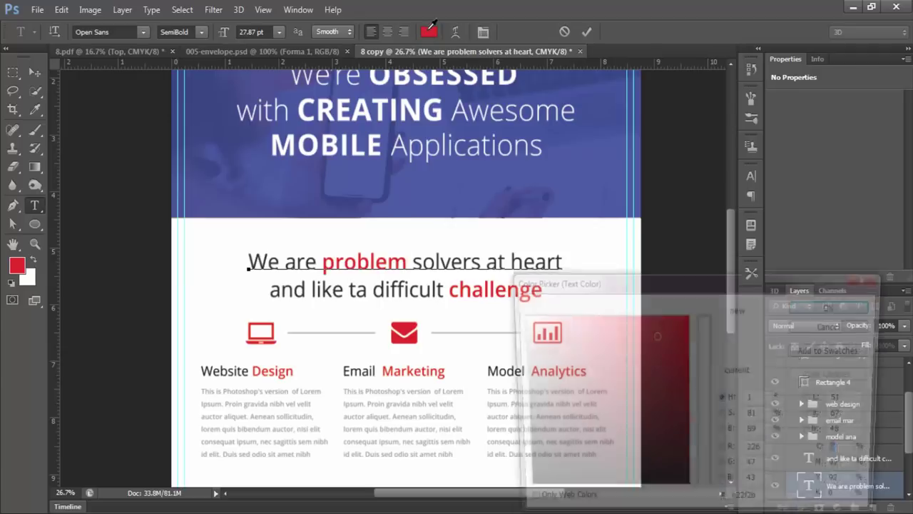
click(643, 338)
click(681, 316)
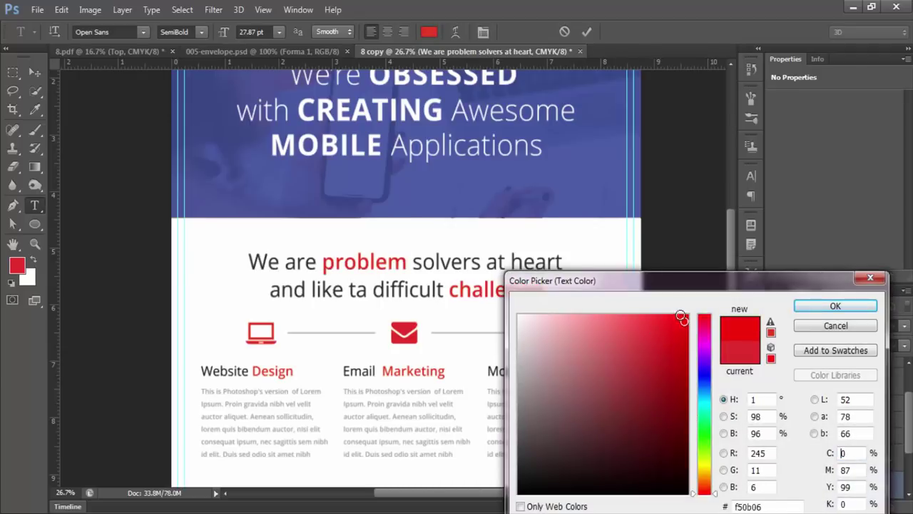
click(703, 412)
click(709, 389)
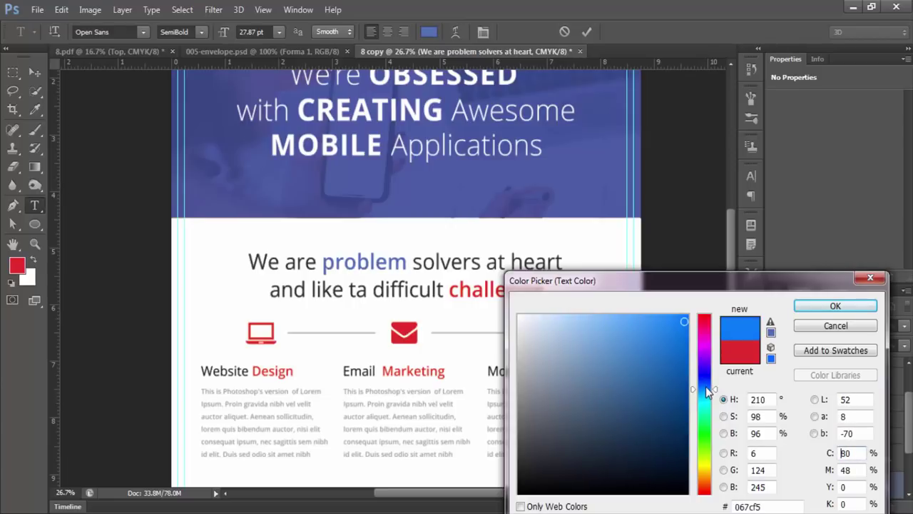
click(667, 323)
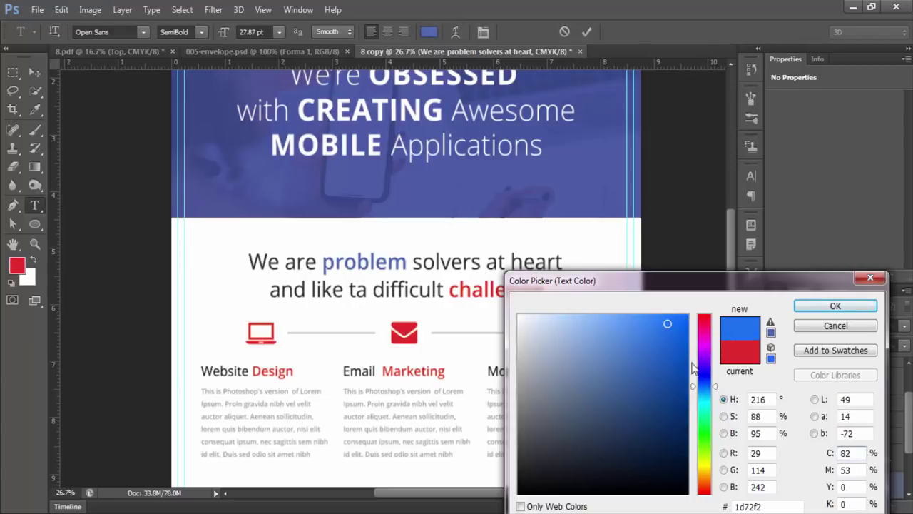
click(707, 389)
click(687, 319)
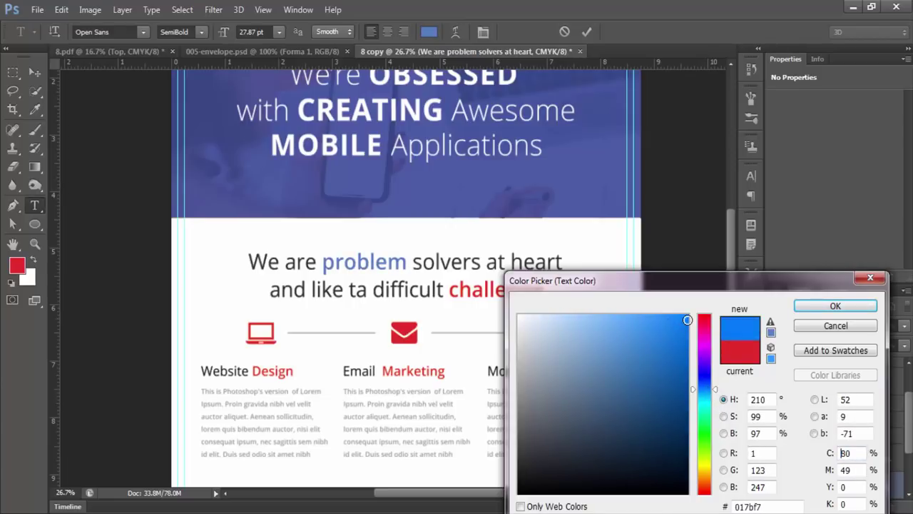
drag(729, 278, 764, 141)
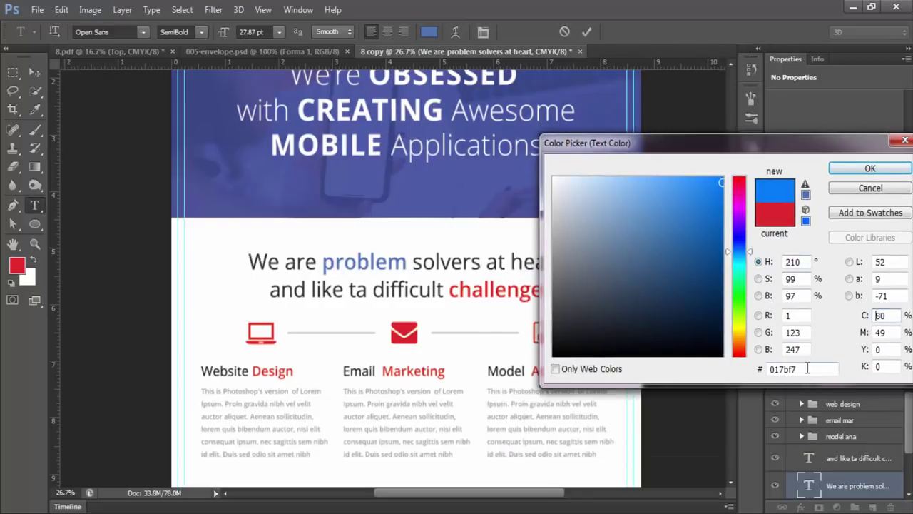
click(807, 368)
click(874, 167)
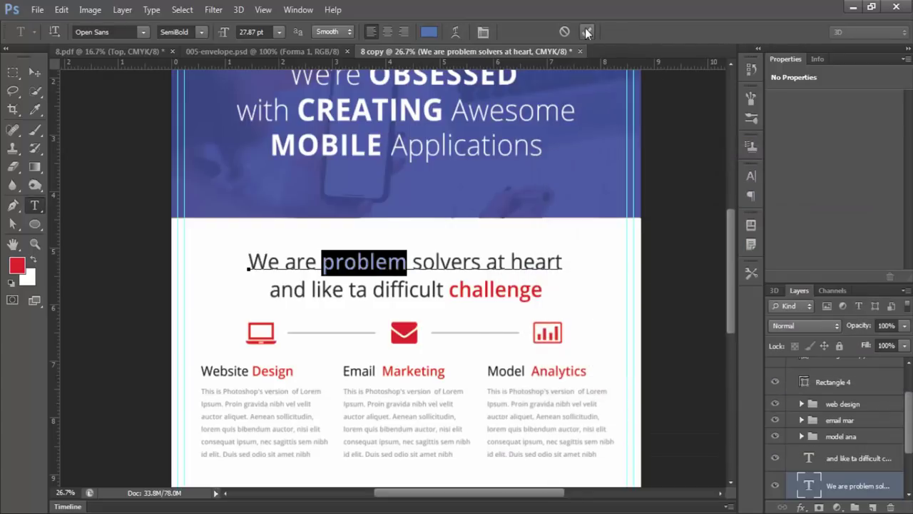
Colour the word 'tchallenge' with hex 017bf7 and commit the text edit.
drag(449, 296, 550, 289)
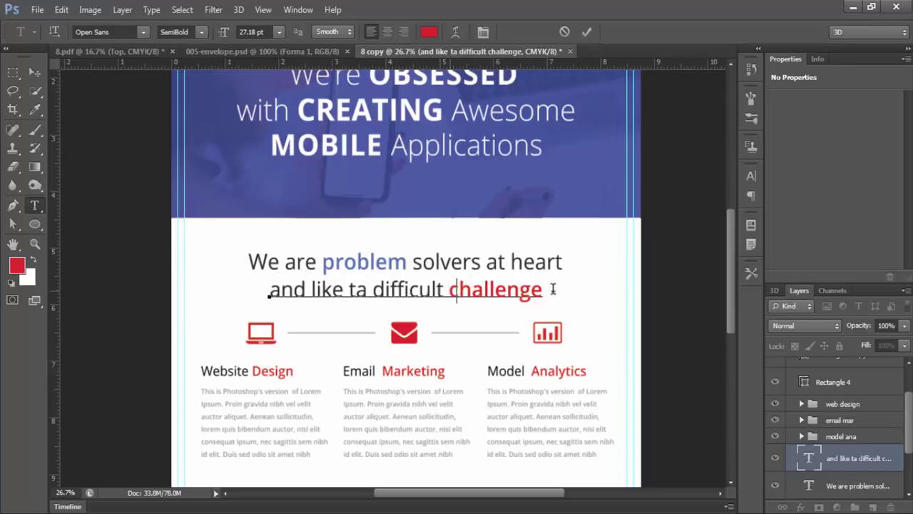
text(t)
click(428, 31)
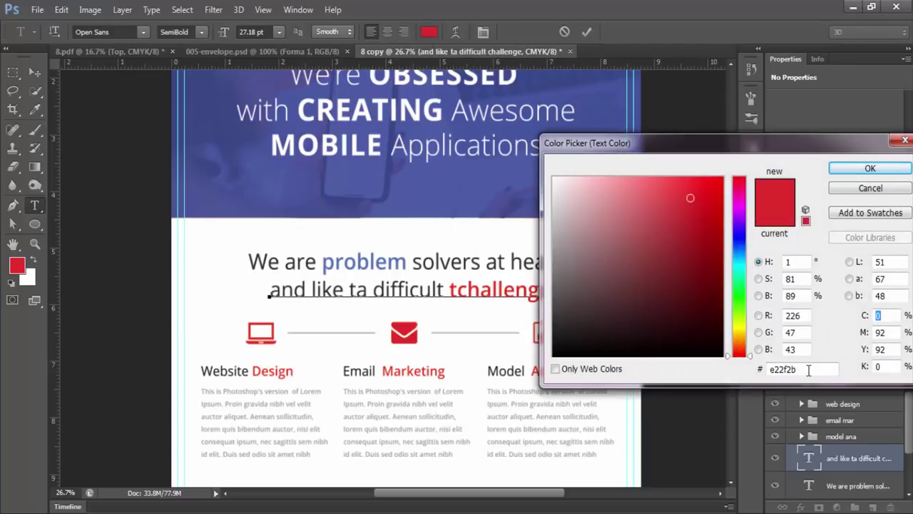
click(808, 369)
text(017bf7)
click(863, 169)
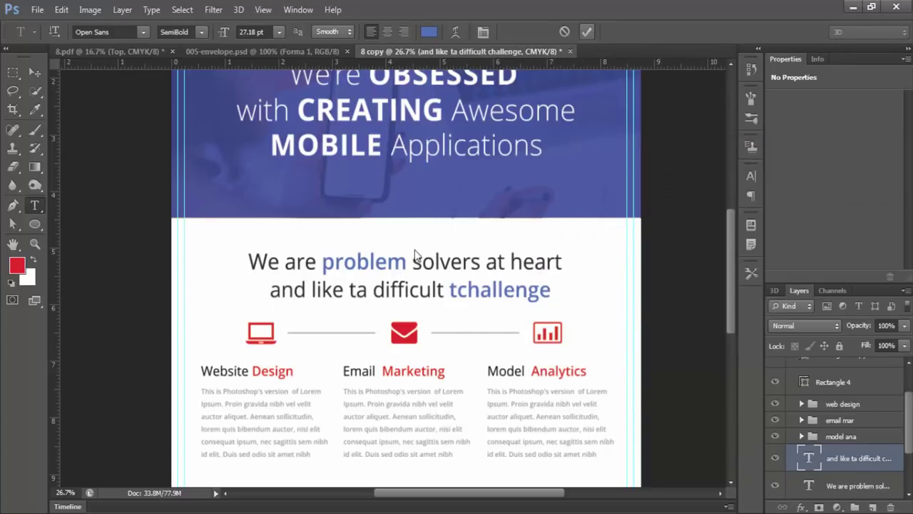
click(432, 346)
scroll(300, 342, down, 1)
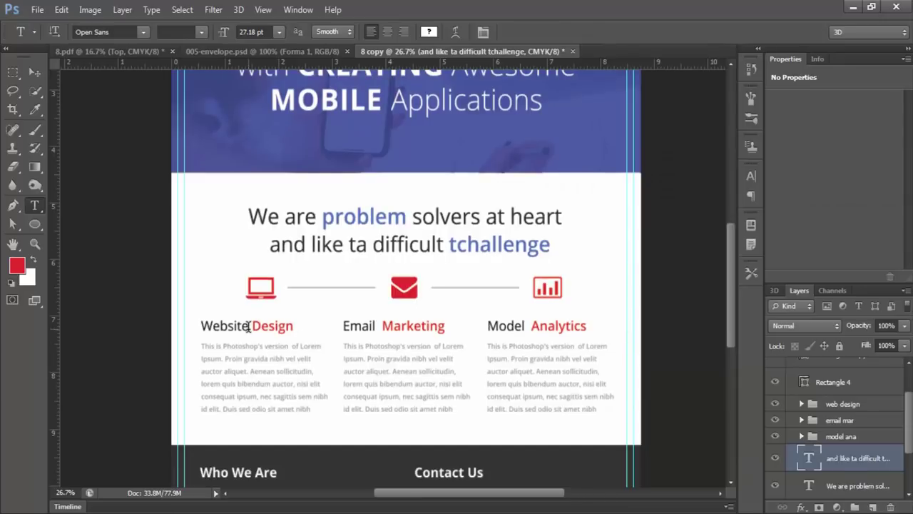
Colour 'Design' in the Website Design heading blue with hex 3c7af7.
drag(248, 326, 294, 326)
click(428, 32)
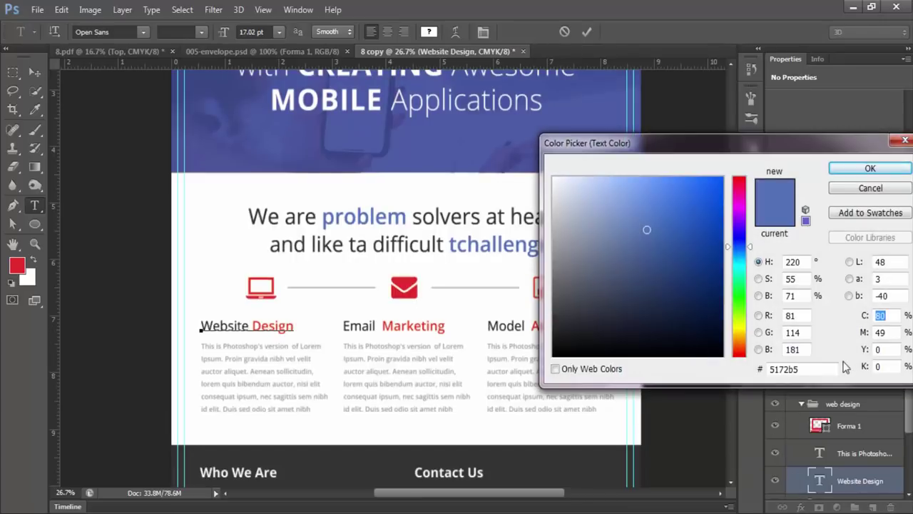
click(796, 369)
text(3c7af7)
click(869, 169)
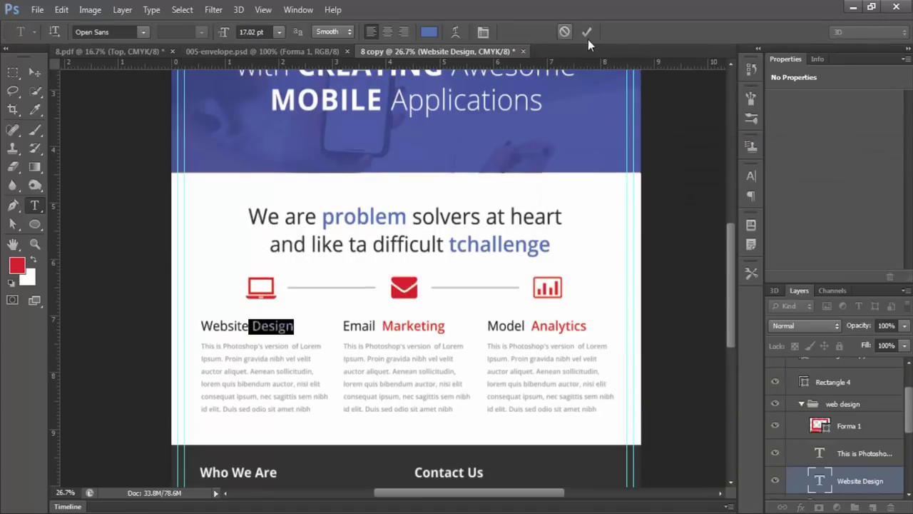
click(587, 32)
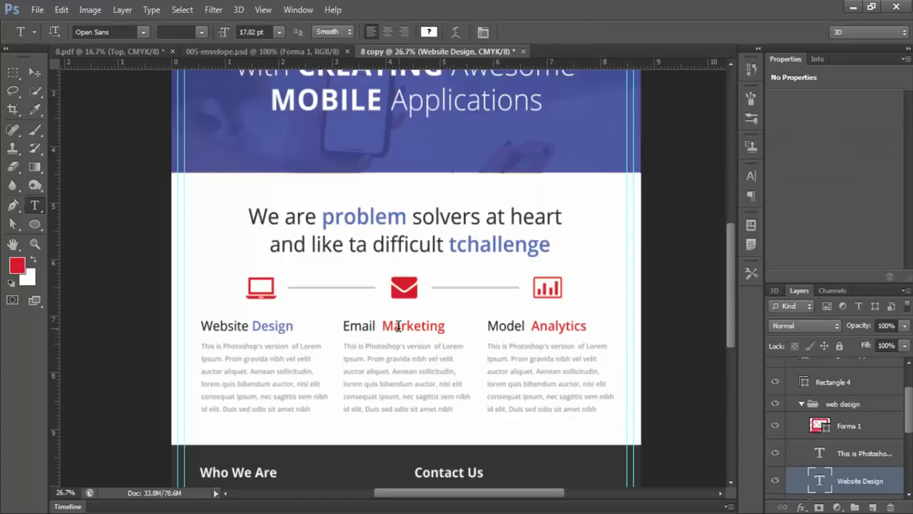
Colour 'Marketing' in Email Marketing with the pasted blue hex value.
click(396, 326)
double_click(397, 326)
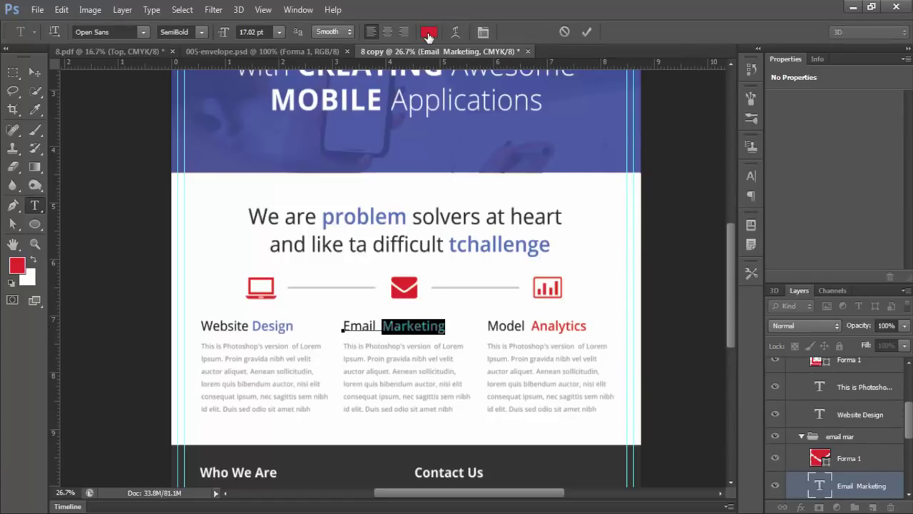
click(428, 31)
double_click(792, 369)
text(017bf7)
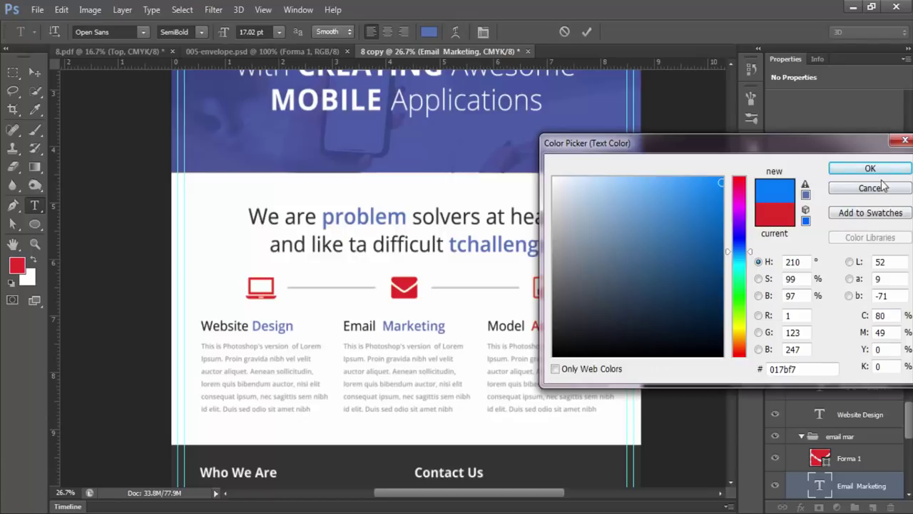
click(871, 168)
key(ctrl+h)
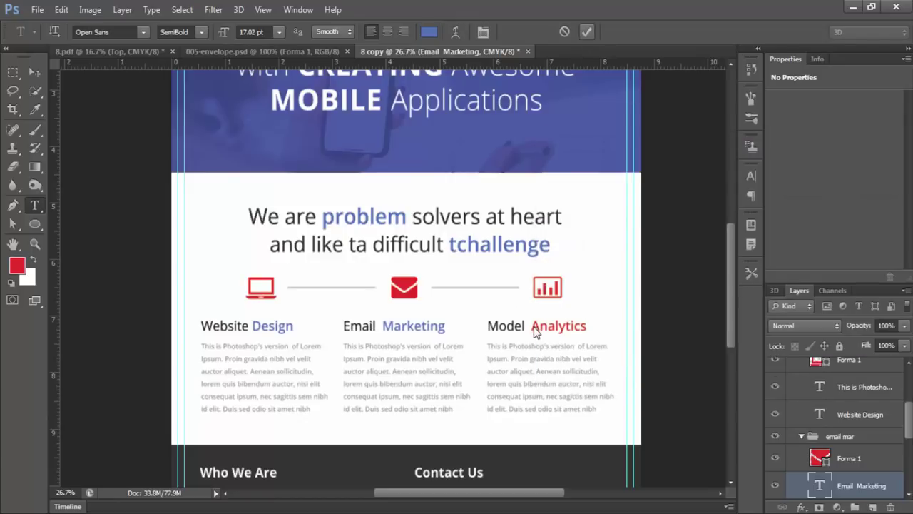
Colour 'Analytics' in the Model Analytics heading blue with hex 6175ff.
click(534, 327)
double_click(534, 327)
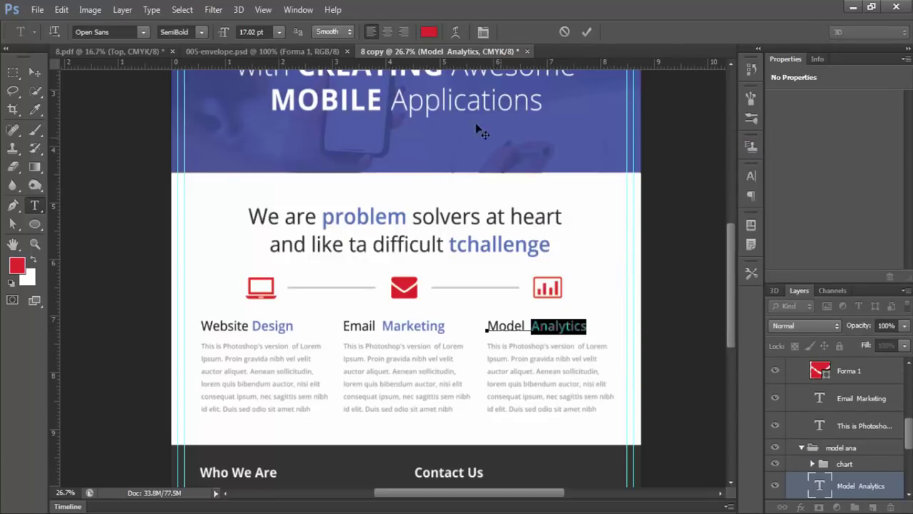
click(428, 32)
double_click(794, 370)
text(6175ff)
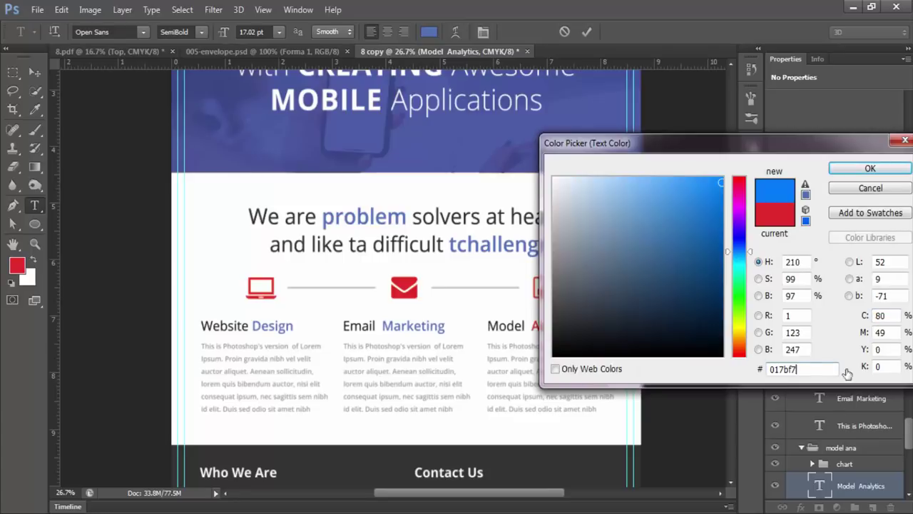
click(871, 169)
click(586, 32)
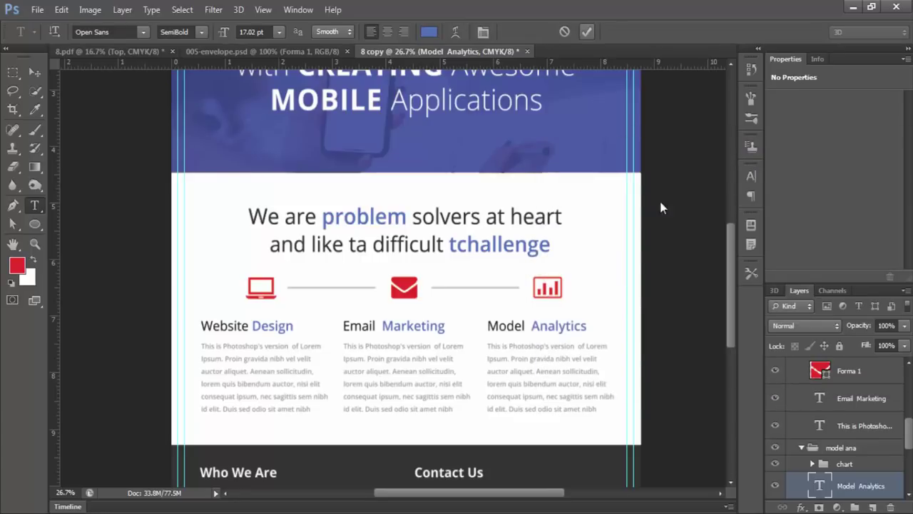
scroll(830, 412, up, 2)
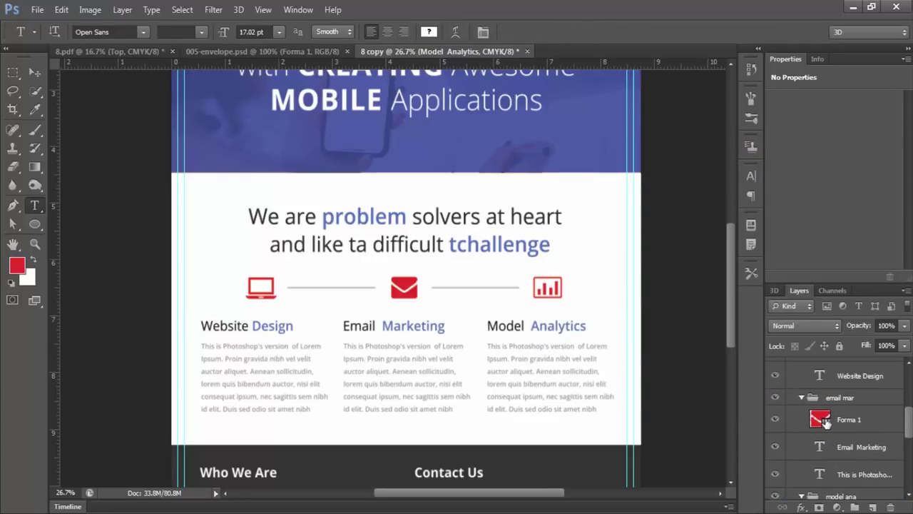
Set the envelope icon's fill to hex 017bf7.
double_click(827, 421)
drag(813, 368, 729, 371)
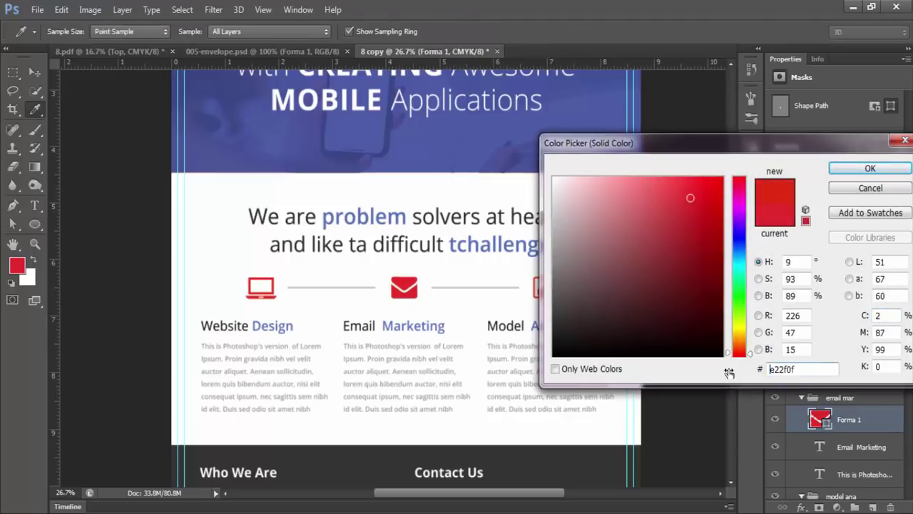
text(017bf7)
click(872, 168)
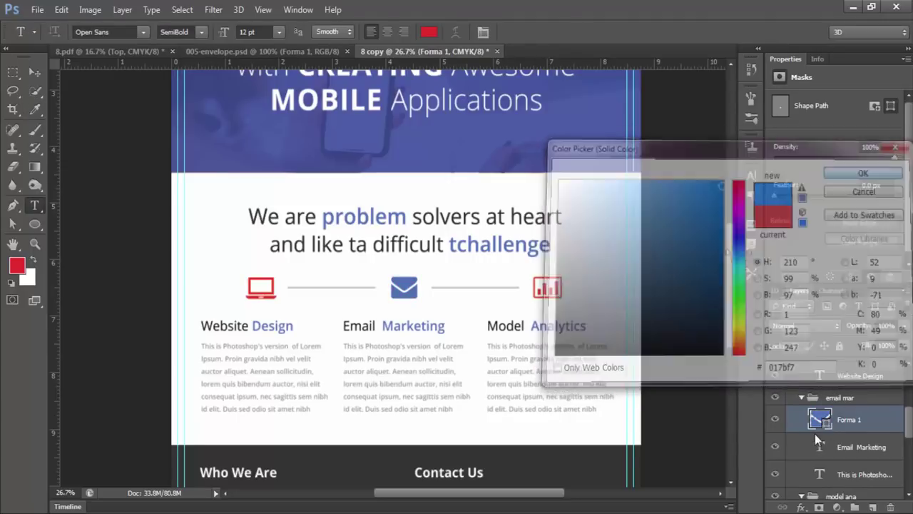
scroll(842, 424, up, 2)
scroll(842, 424, up, 1)
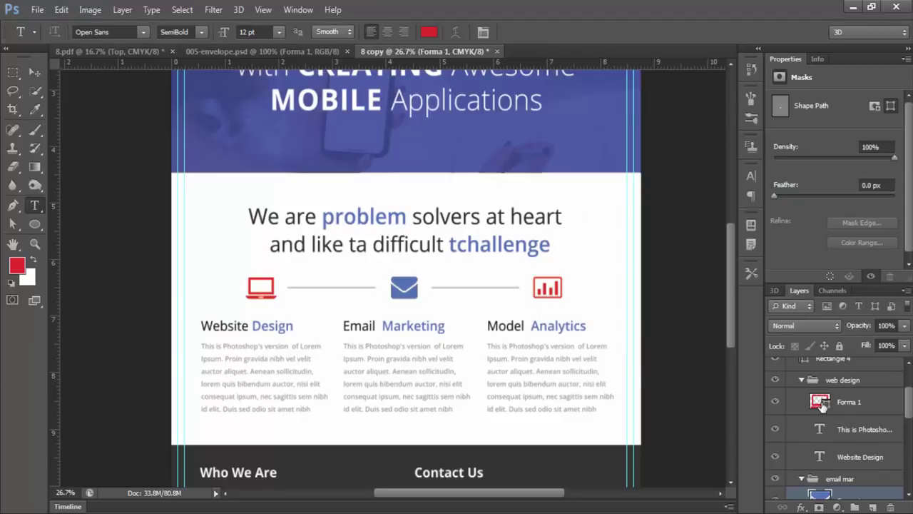
Set the laptop icon's fill to the same blue, 017bf7.
double_click(820, 401)
click(784, 369)
text(017bf7)
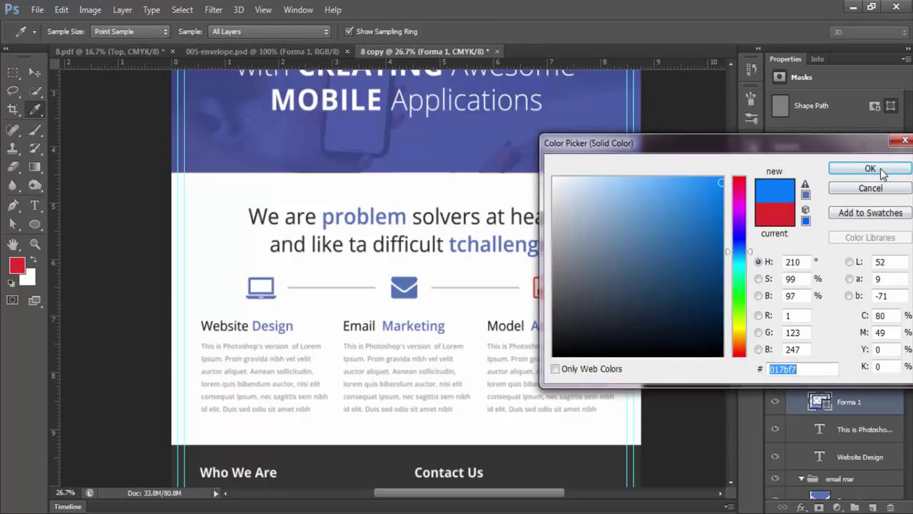
click(870, 169)
scroll(845, 425, up, 1)
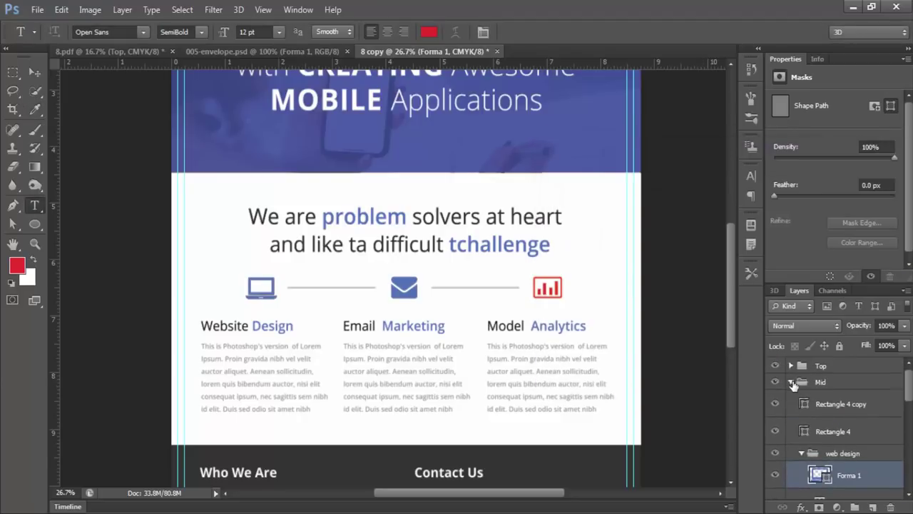
scroll(814, 421, down, 2)
scroll(835, 453, down, 2)
scroll(841, 458, down, 2)
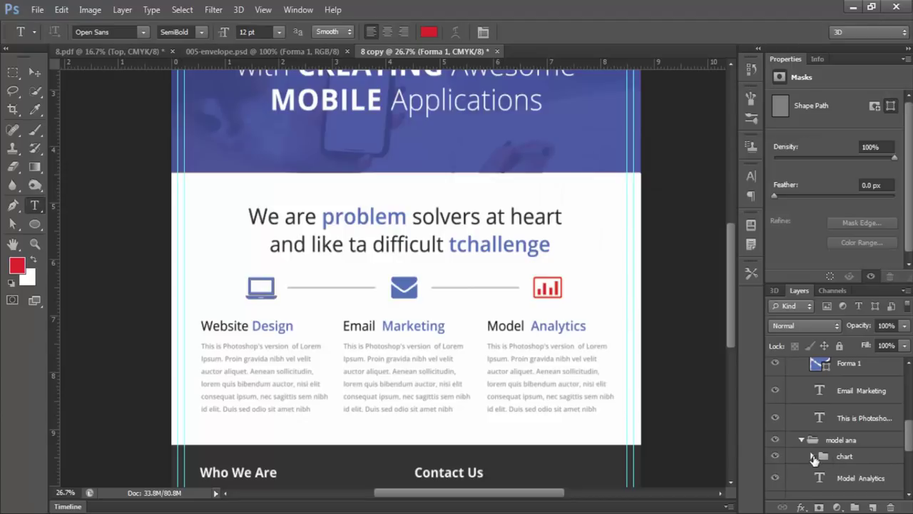
Give the chart group a Color Overlay of hex 017bf7.
click(814, 457)
click(846, 456)
click(814, 456)
right_click(842, 457)
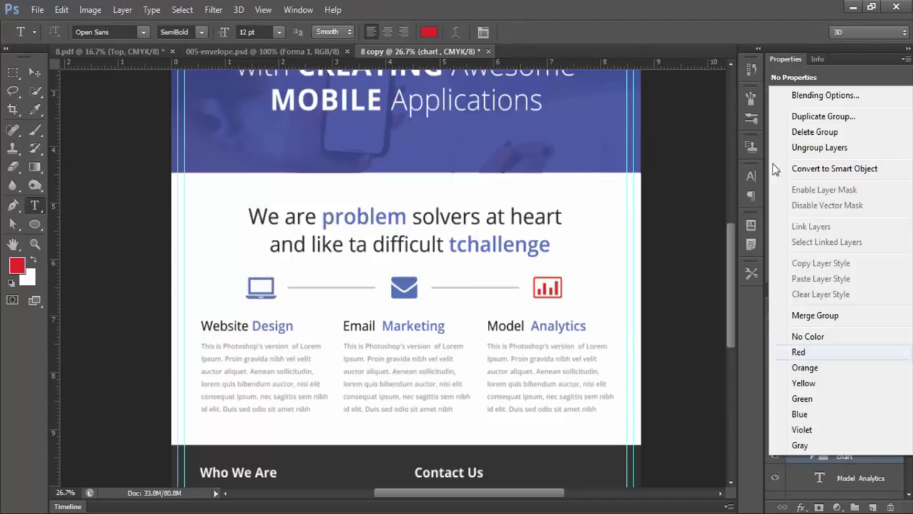
click(826, 95)
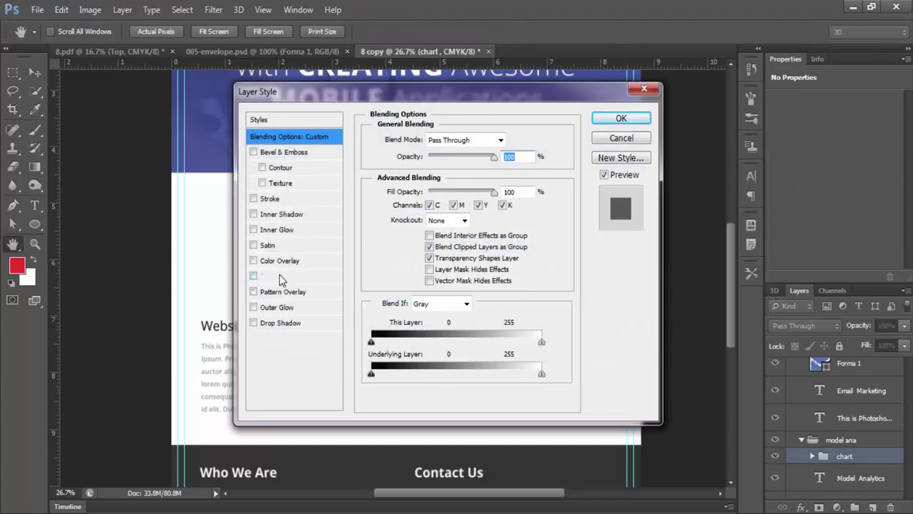
click(297, 261)
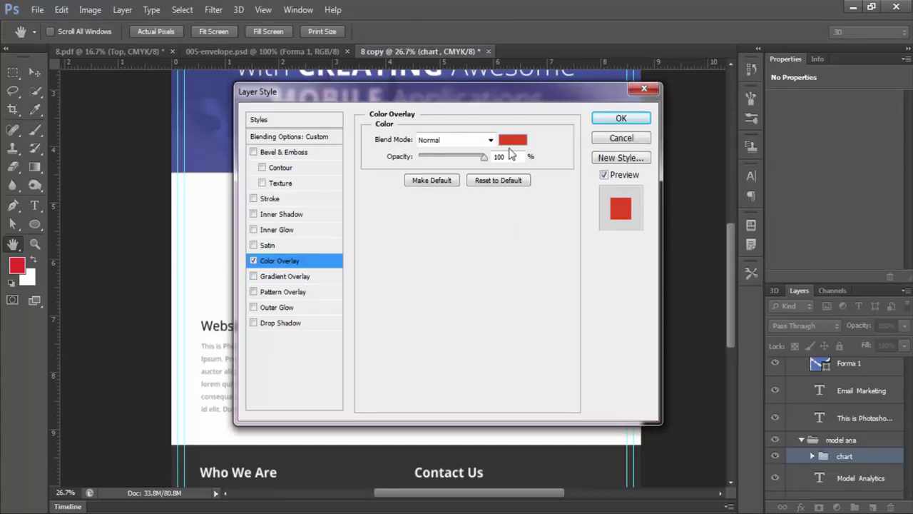
click(513, 139)
double_click(792, 369)
text(017bf701)
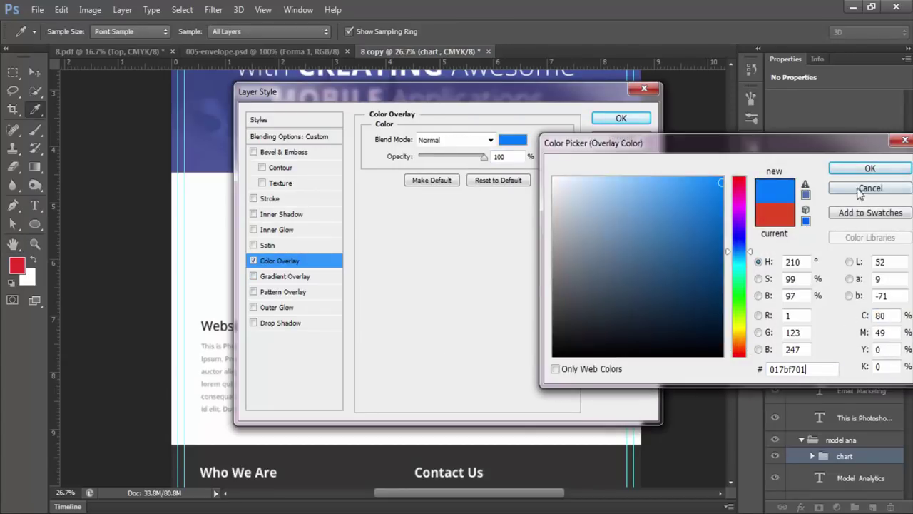
key(Return)
click(441, 211)
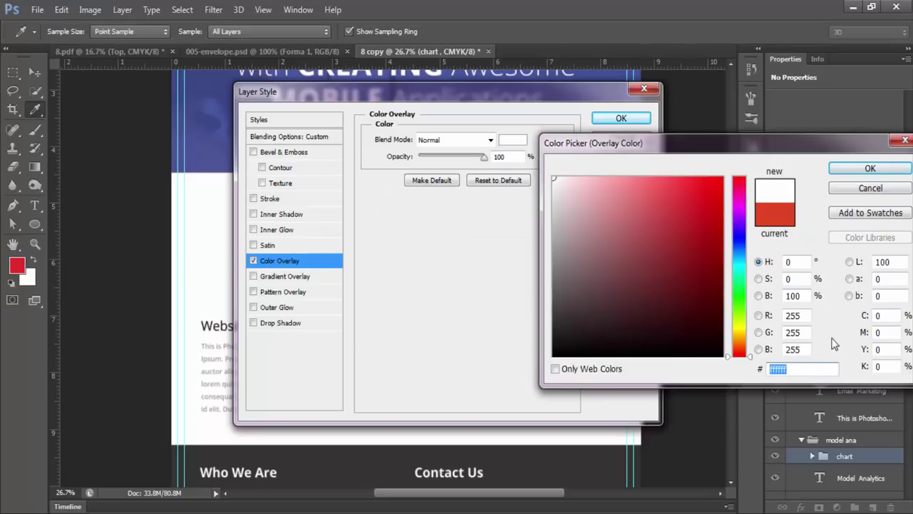
text(017bf7)
click(870, 171)
click(615, 120)
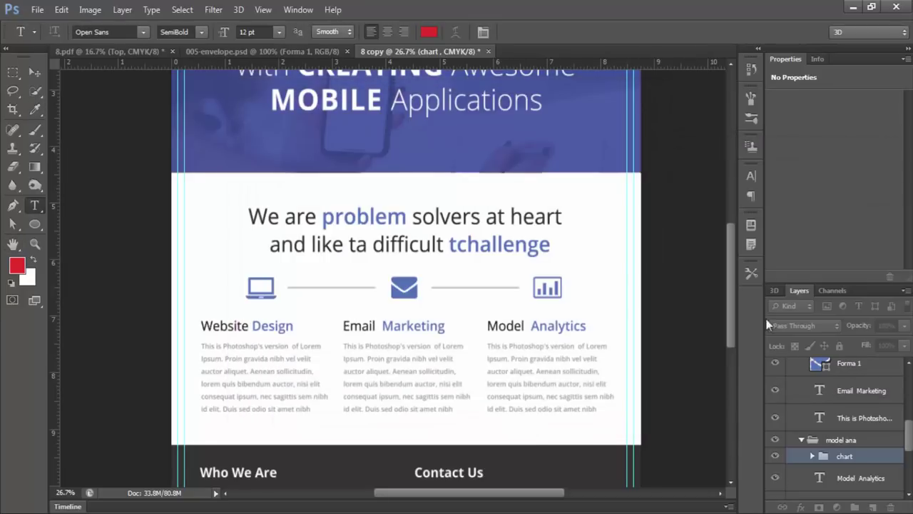
scroll(819, 404, up, 5)
scroll(819, 404, up, 5)
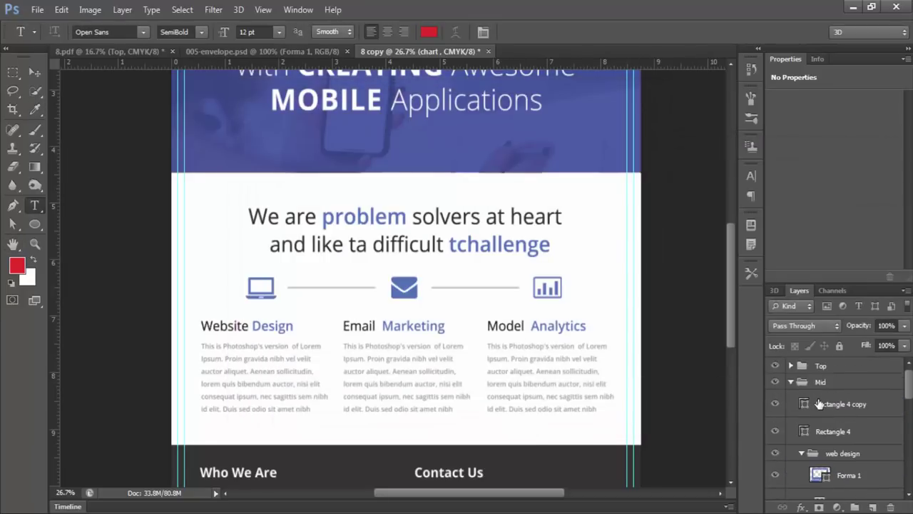
click(793, 386)
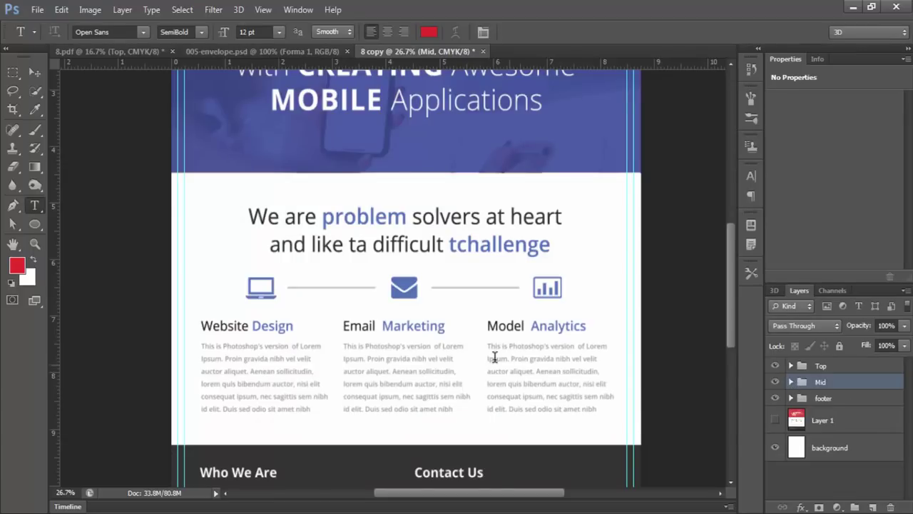
Expand the footer group and browse its Call and Rectangle 5 layers.
scroll(494, 356, down, 3)
click(791, 398)
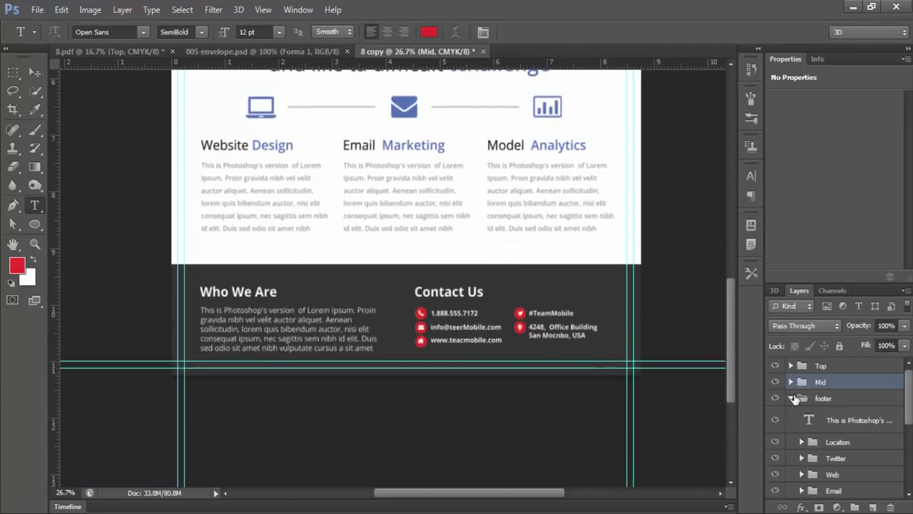
scroll(824, 429, down, 3)
click(799, 427)
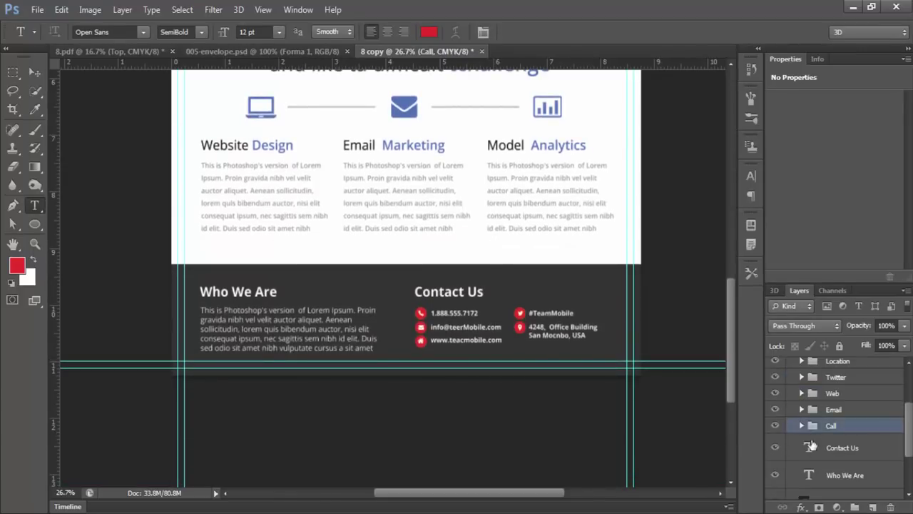
scroll(820, 460, down, 3)
click(806, 431)
scroll(819, 441, up, 3)
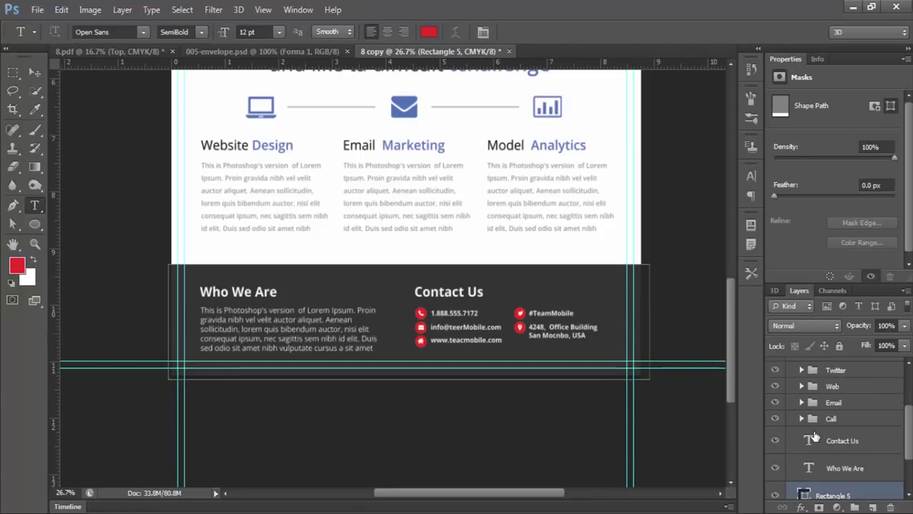
scroll(815, 436, down, 2)
scroll(826, 449, up, 1)
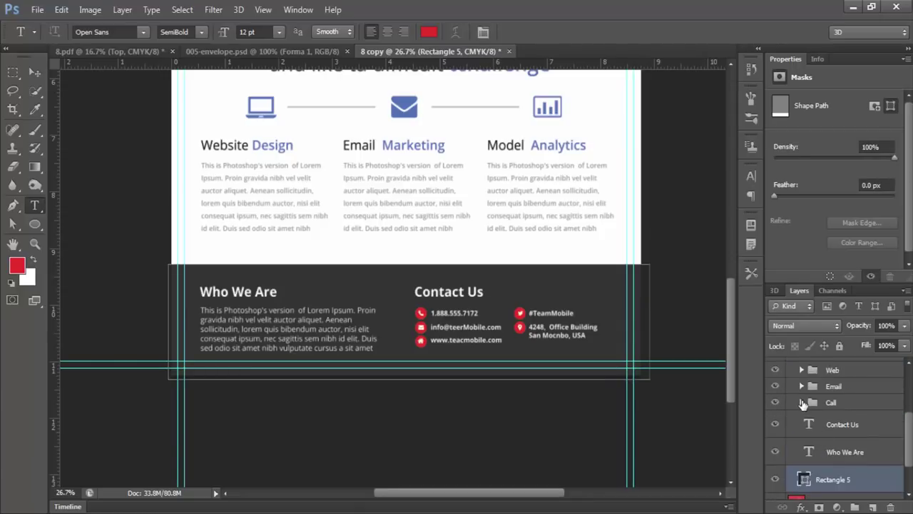
Recolour the phone icon circle to blue 017bf7.
click(802, 403)
scroll(838, 438, down, 1)
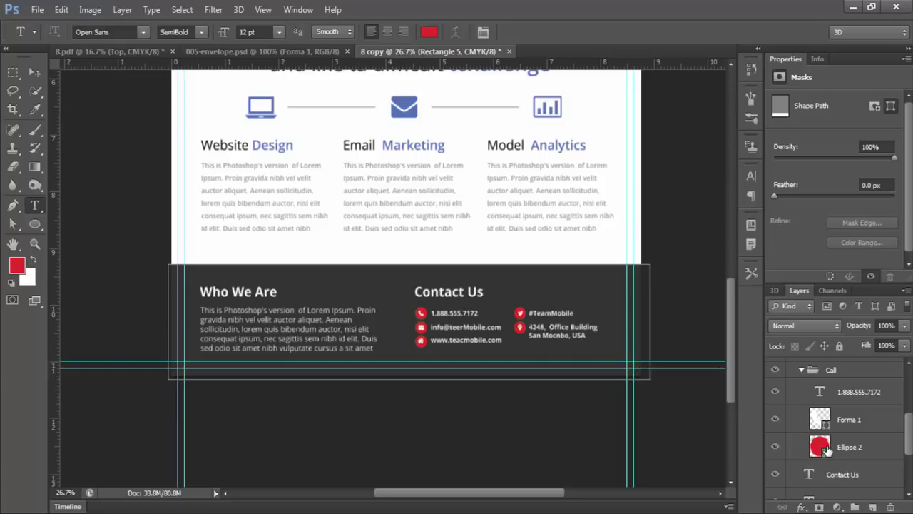
double_click(820, 447)
text(017bf7)
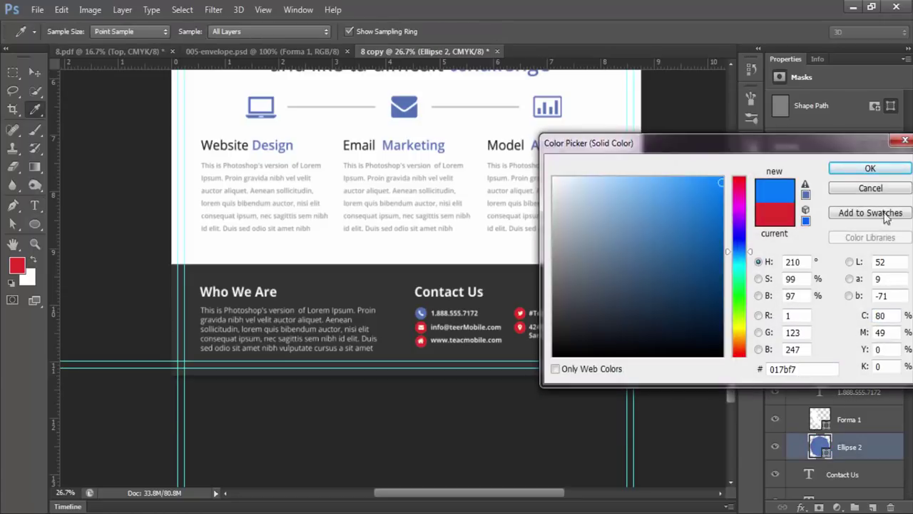
click(871, 169)
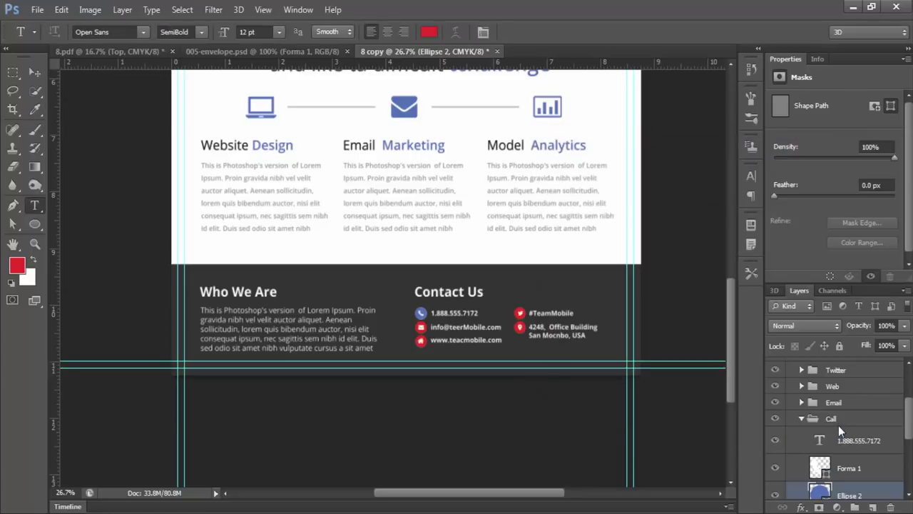
Recolour the email icon circle to blue 3c5dfe.
click(802, 404)
double_click(821, 480)
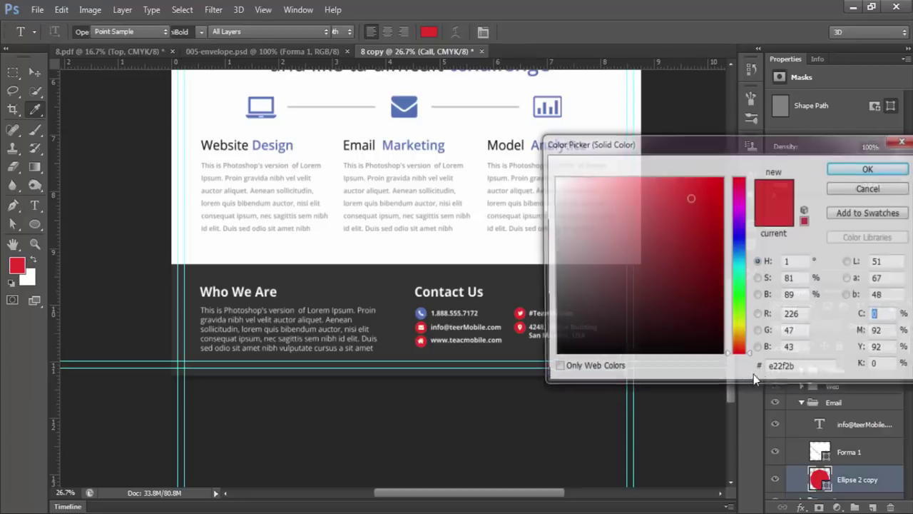
text(ffffff)
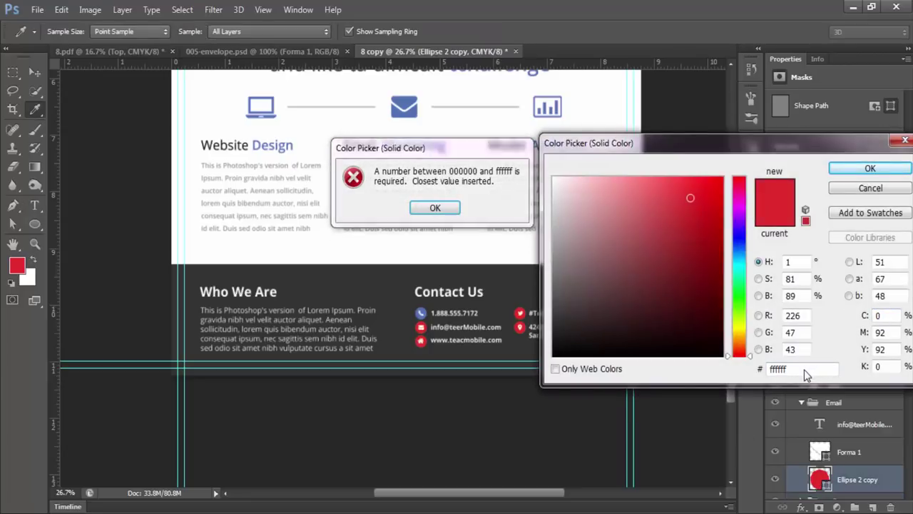
key(Return)
text(3c5dfe)
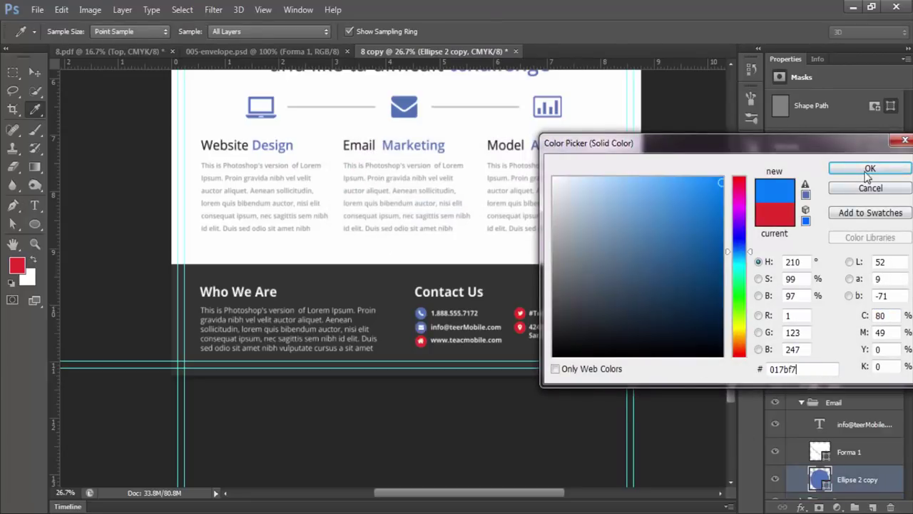
key(Return)
click(803, 403)
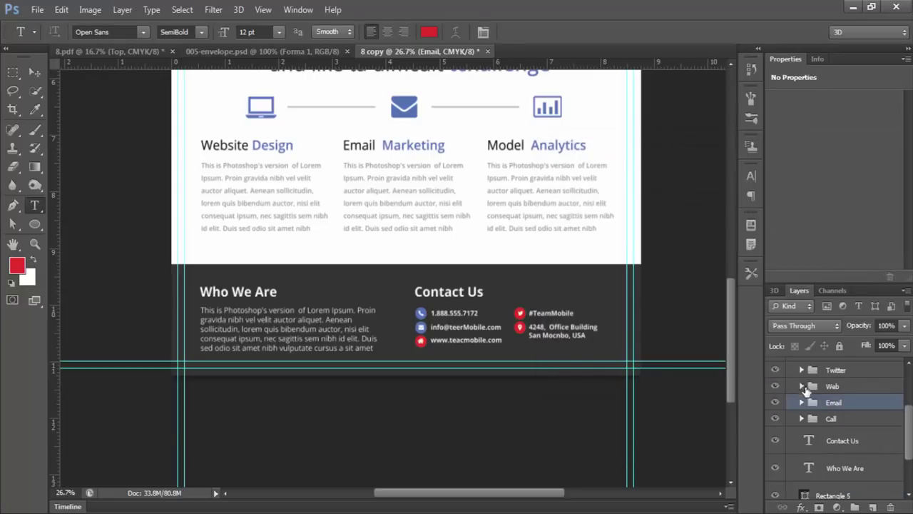
Recolour the web icon circle to blue 017bf7.
click(802, 386)
double_click(820, 463)
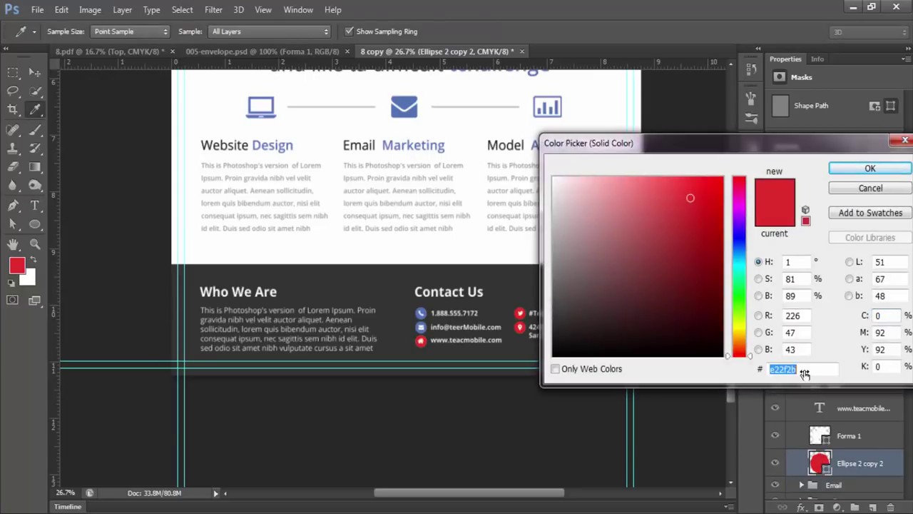
text(017bf7)
click(870, 170)
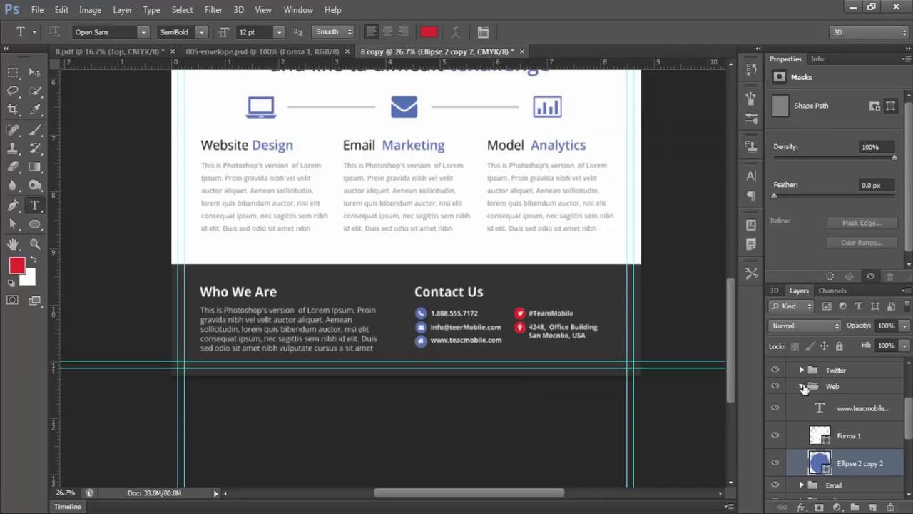
click(802, 386)
Recolour the Twitter icon circle to blue 017bf7.
click(801, 369)
double_click(826, 453)
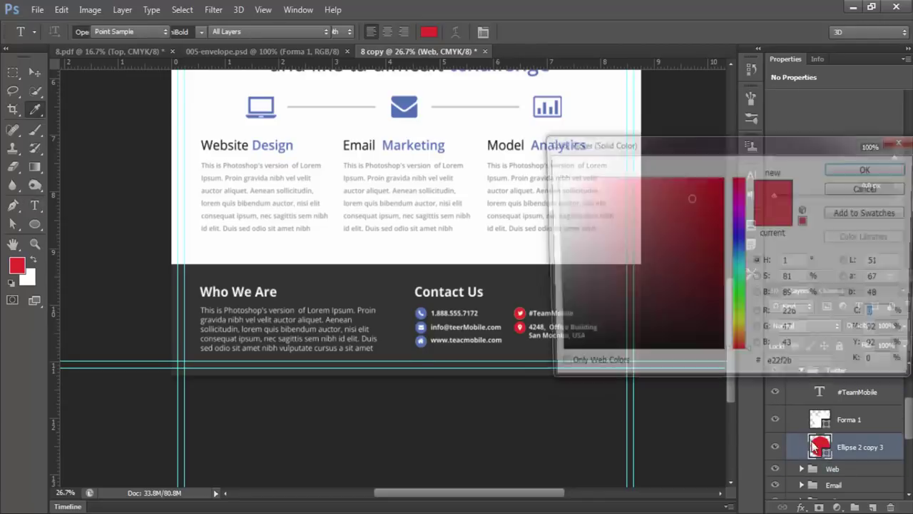
double_click(800, 369)
text(017bf7)
click(878, 169)
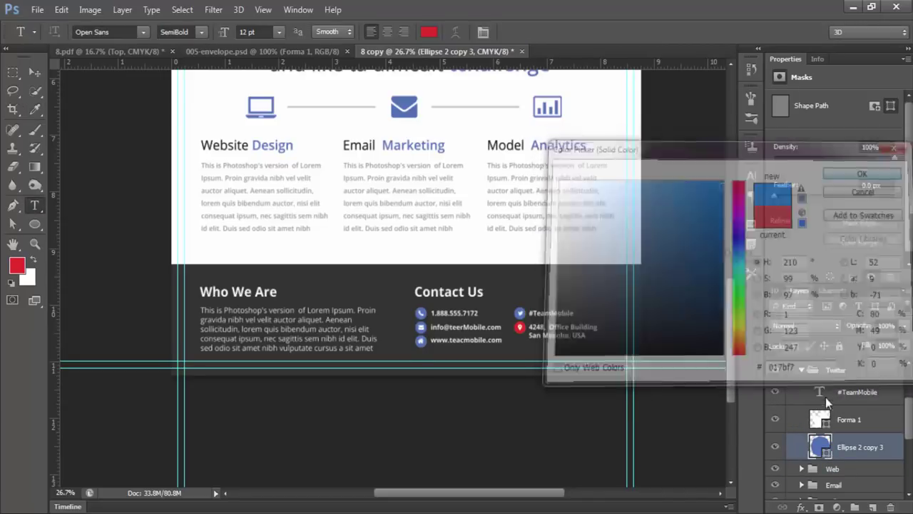
click(804, 435)
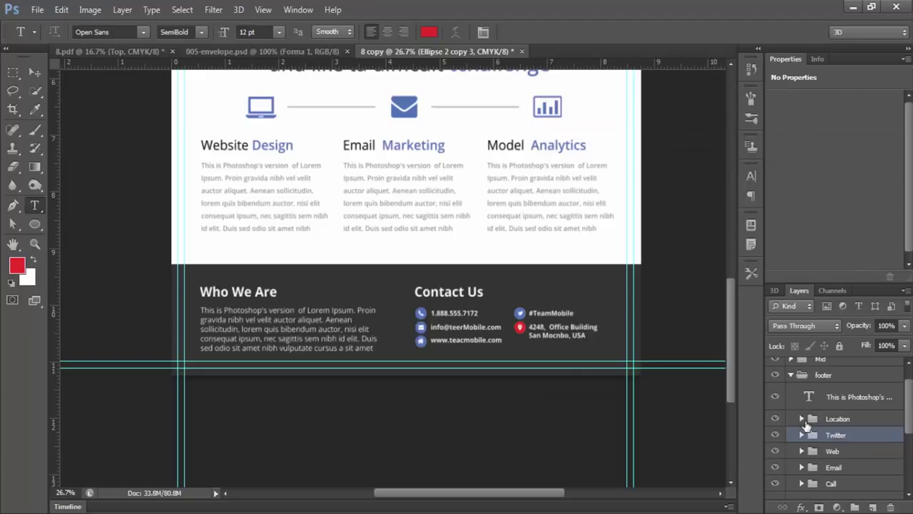
Recolour the location icon circle to blue 017bf7 and collapse the footer groups.
click(802, 419)
double_click(821, 489)
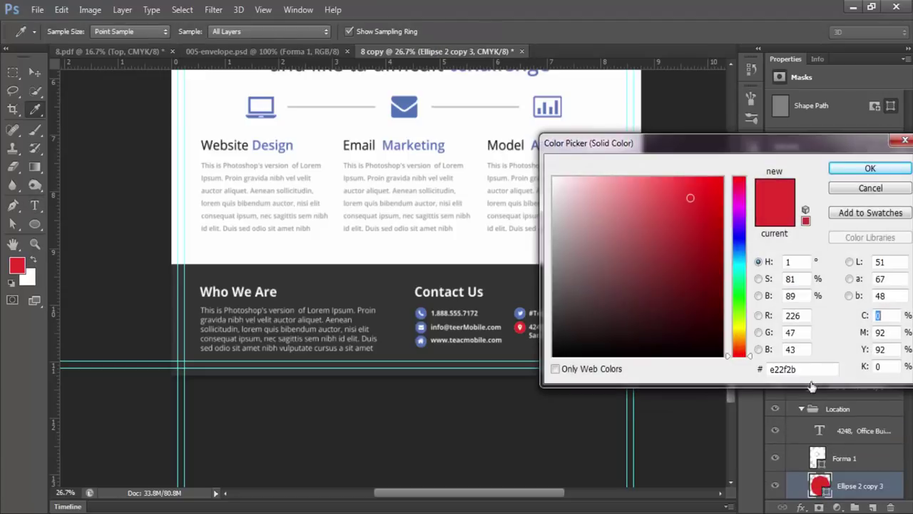
double_click(800, 369)
text(017bf7)
click(870, 169)
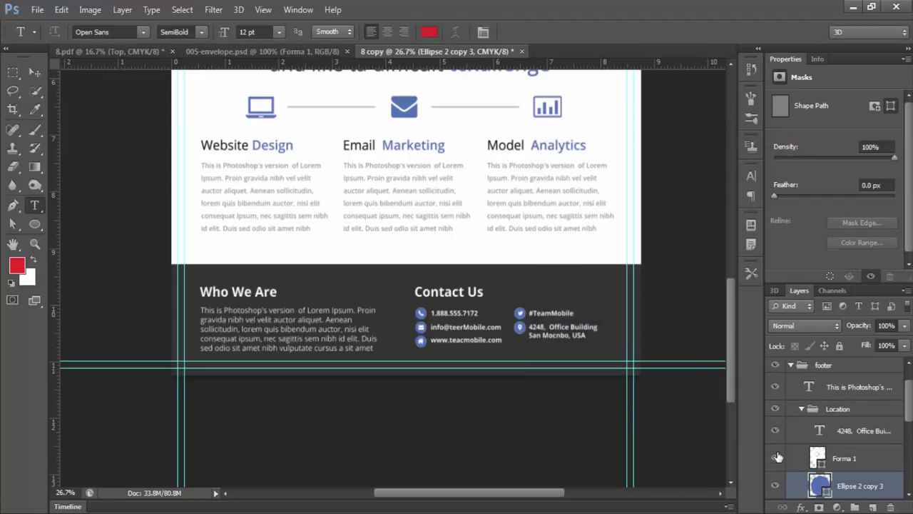
scroll(778, 463, up, 1)
click(802, 442)
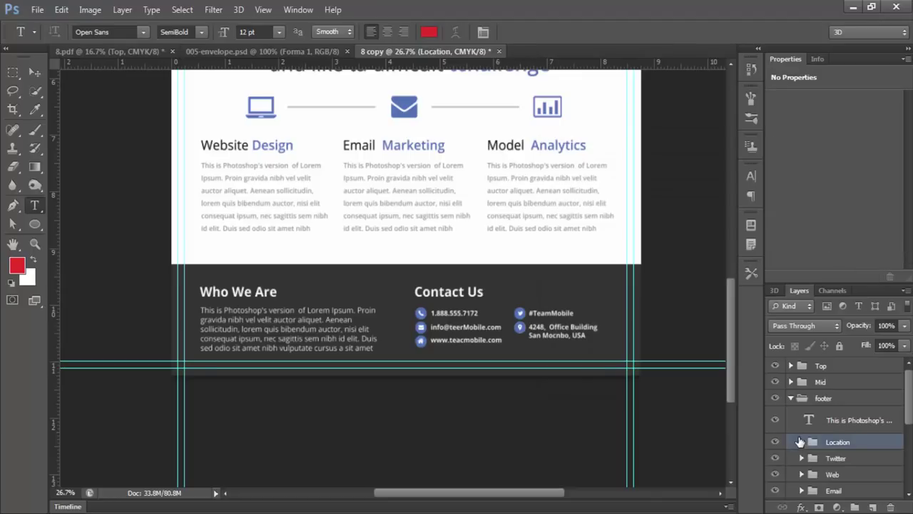
click(791, 398)
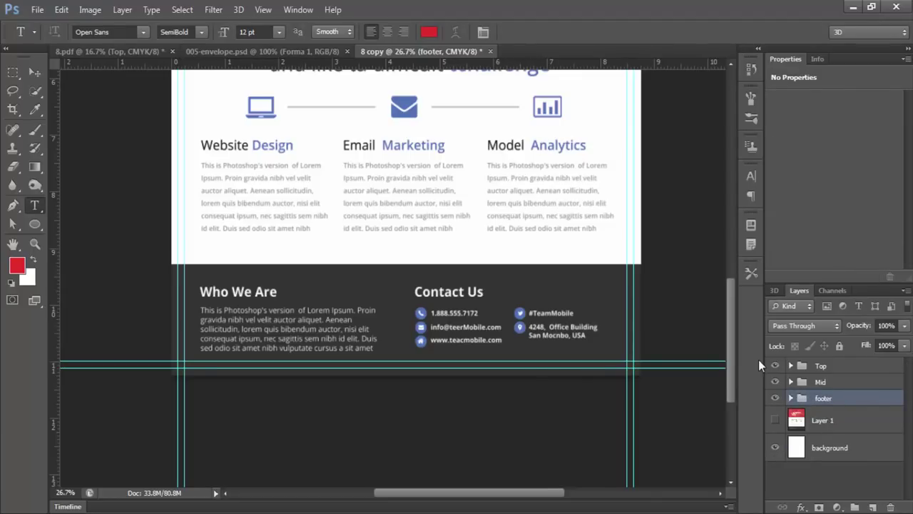
scroll(489, 179, up, 2)
scroll(495, 295, up, 2)
Turn on a gradient overlay in the blending options of the Rectangle 2 header layer.
alt+scroll(430, 146, down, 2)
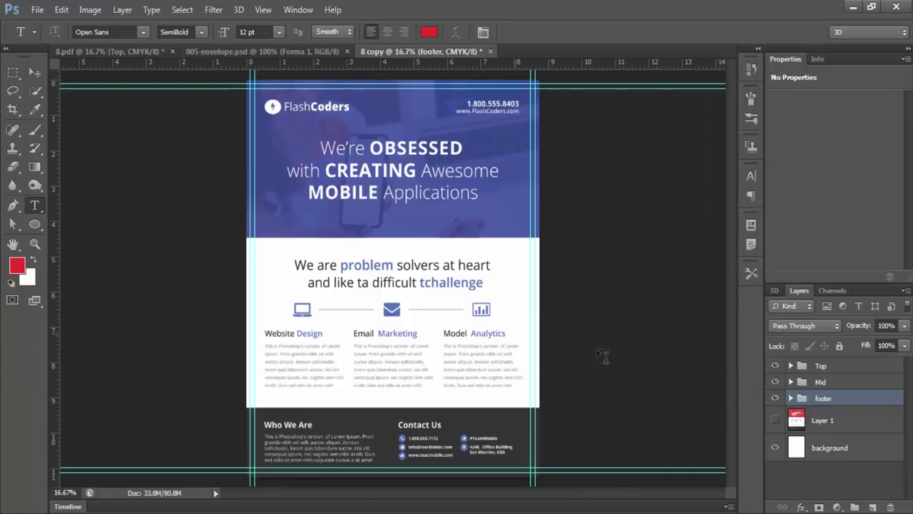
click(828, 388)
click(792, 366)
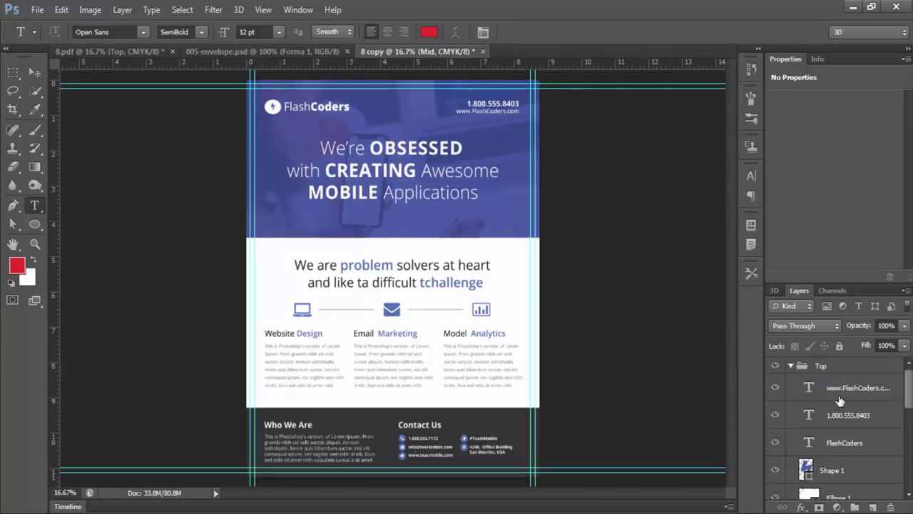
scroll(836, 428, down, 2)
scroll(856, 438, down, 2)
scroll(856, 438, down, 2)
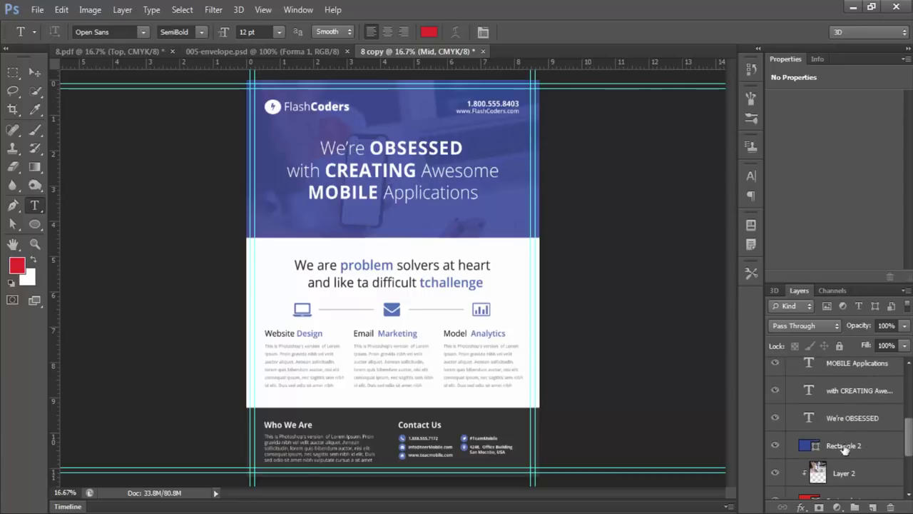
click(854, 446)
right_click(854, 445)
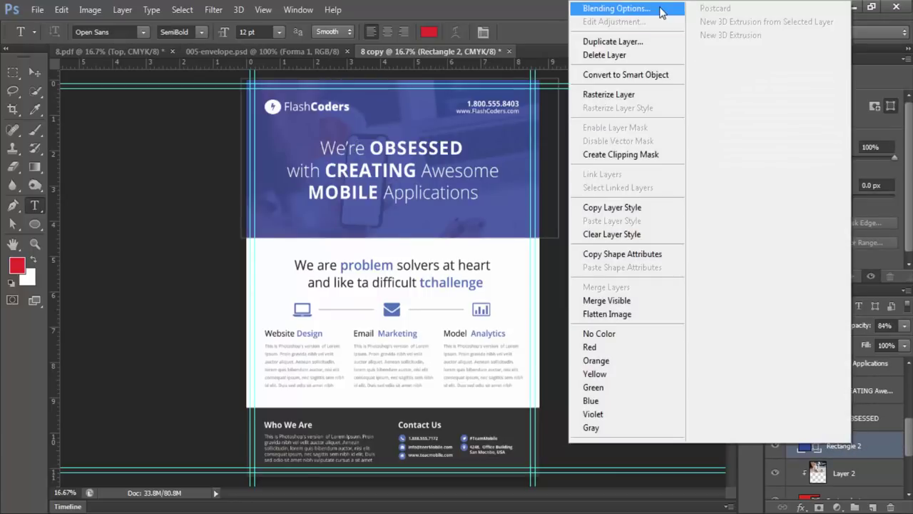
click(663, 10)
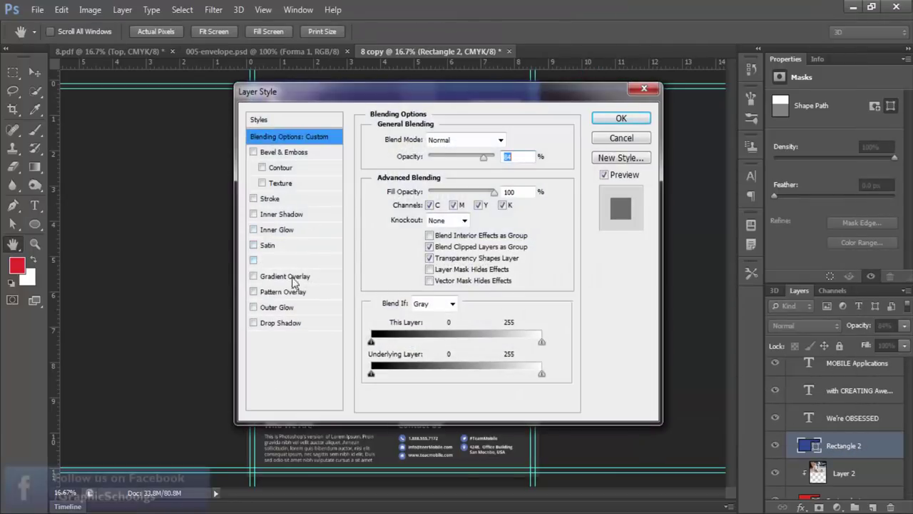
click(281, 278)
drag(428, 92, 652, 136)
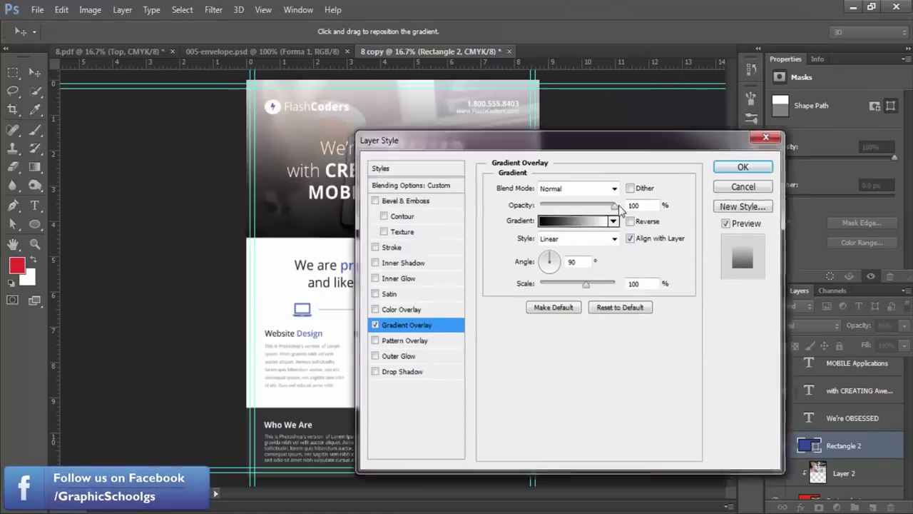
Try brown-gold, pink, yellow, red, blue and teal gradient presets on the header.
click(701, 219)
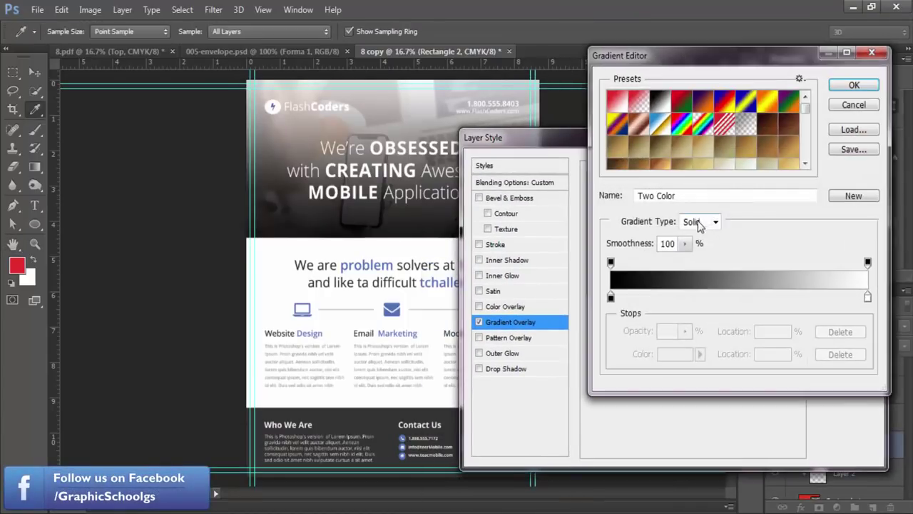
click(774, 135)
scroll(798, 107, down, 3)
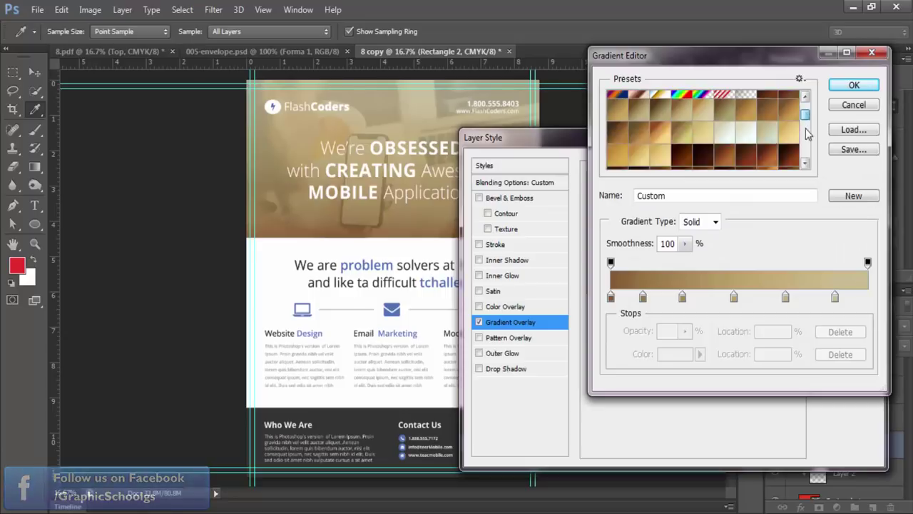
scroll(797, 107, down, 3)
click(740, 140)
scroll(741, 140, down, 2)
scroll(740, 141, down, 3)
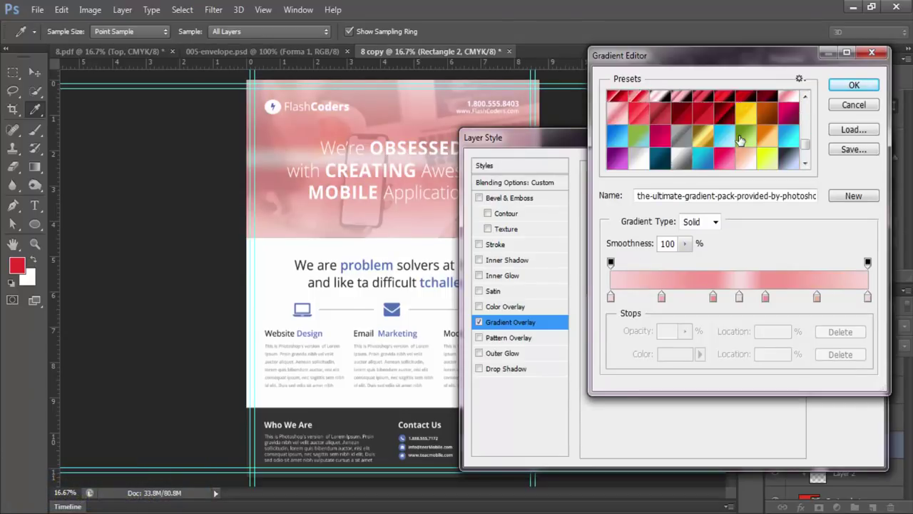
click(741, 139)
click(711, 146)
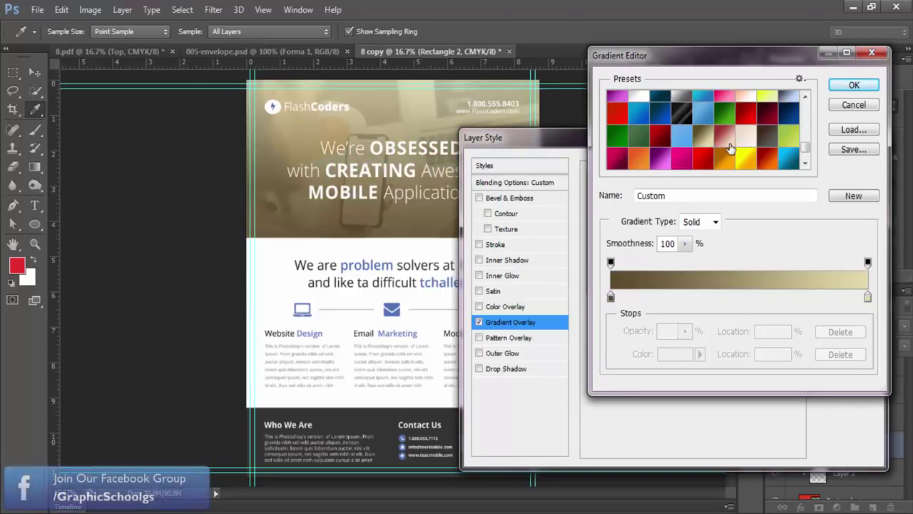
scroll(728, 153, down, 1)
click(747, 158)
click(746, 143)
click(698, 147)
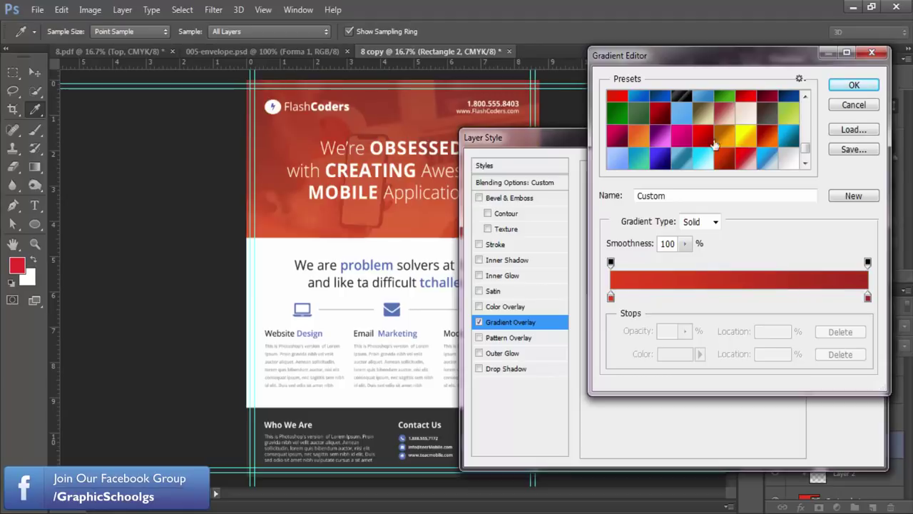
click(749, 140)
click(721, 156)
scroll(663, 143, down, 2)
click(682, 143)
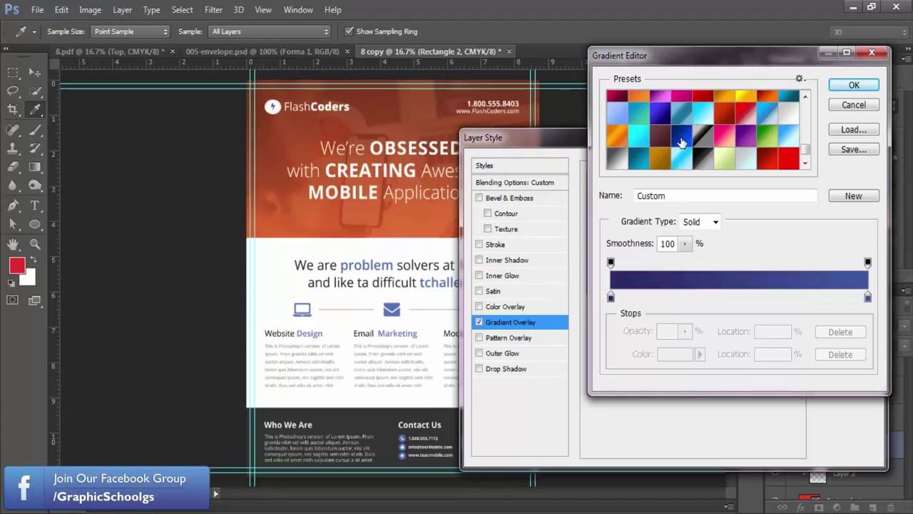
click(680, 161)
click(658, 139)
click(648, 158)
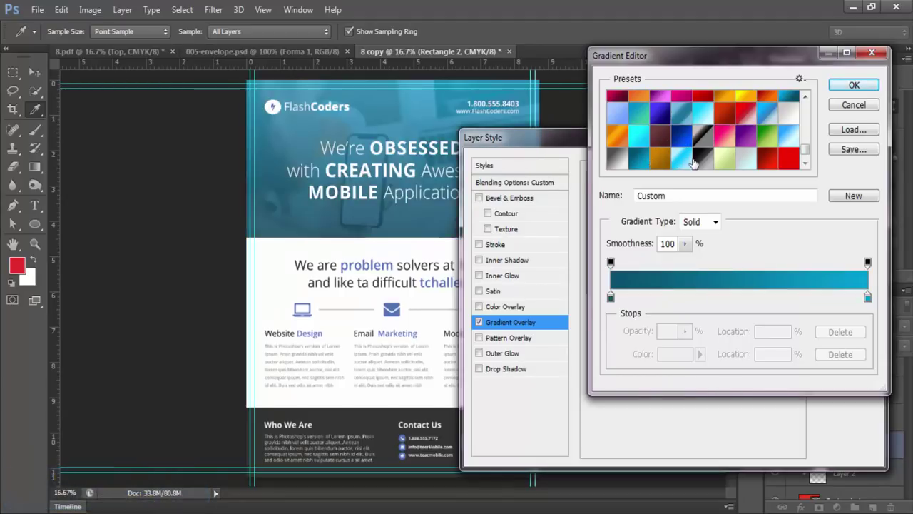
Compare light-blue and red presets, then apply a light-blue gradient overlay to Rectangle 2.
scroll(714, 153, down, 2)
click(767, 143)
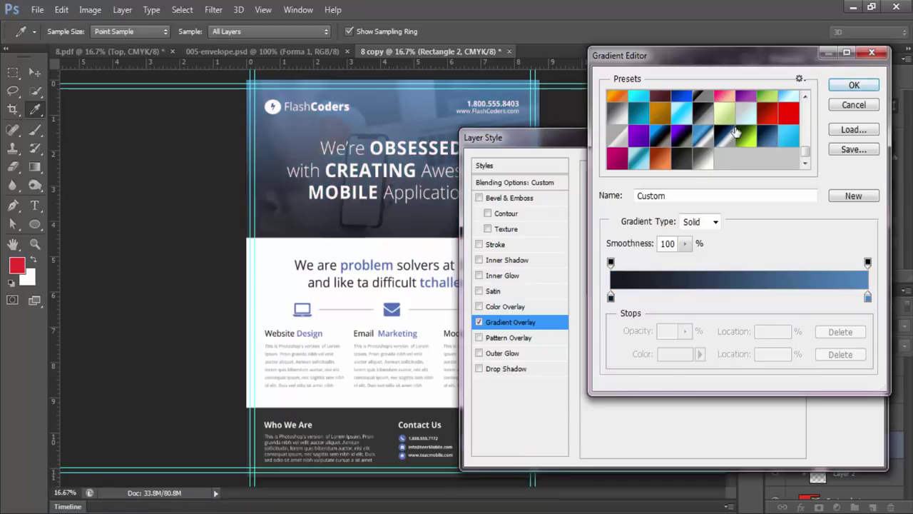
click(724, 141)
click(738, 116)
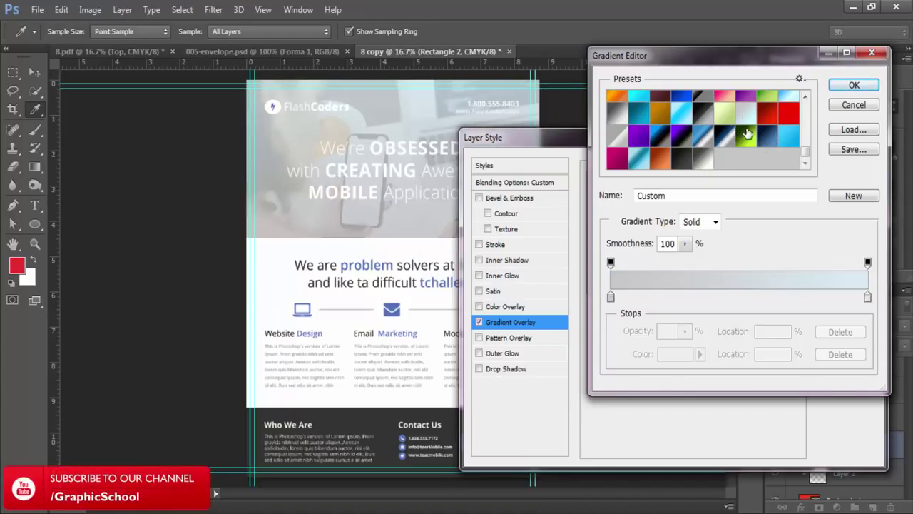
click(748, 137)
scroll(782, 129, up, 1)
click(784, 129)
click(789, 147)
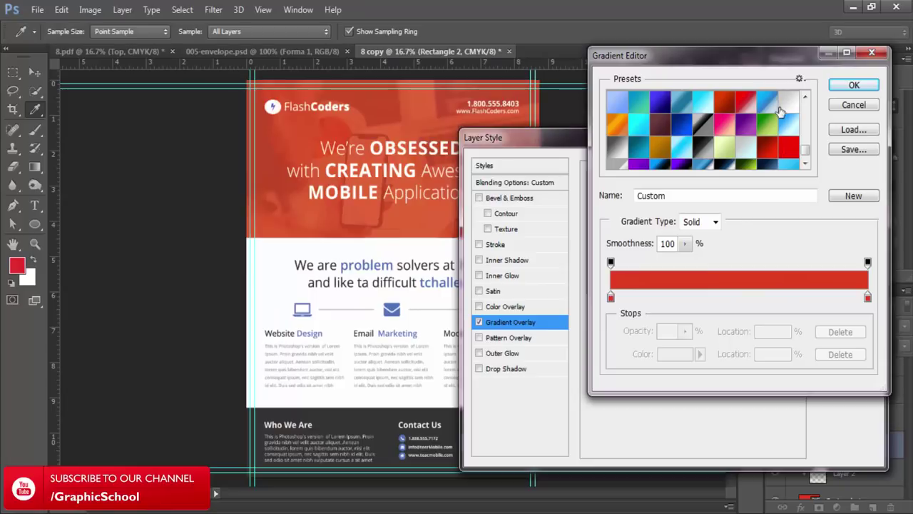
click(783, 124)
click(790, 152)
scroll(785, 143, up, 1)
scroll(756, 136, up, 1)
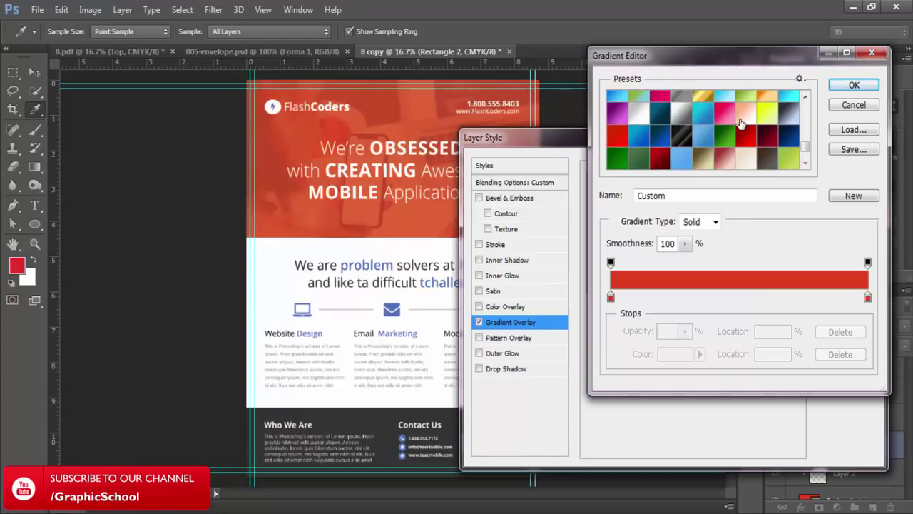
click(735, 128)
scroll(735, 129, down, 1)
click(843, 87)
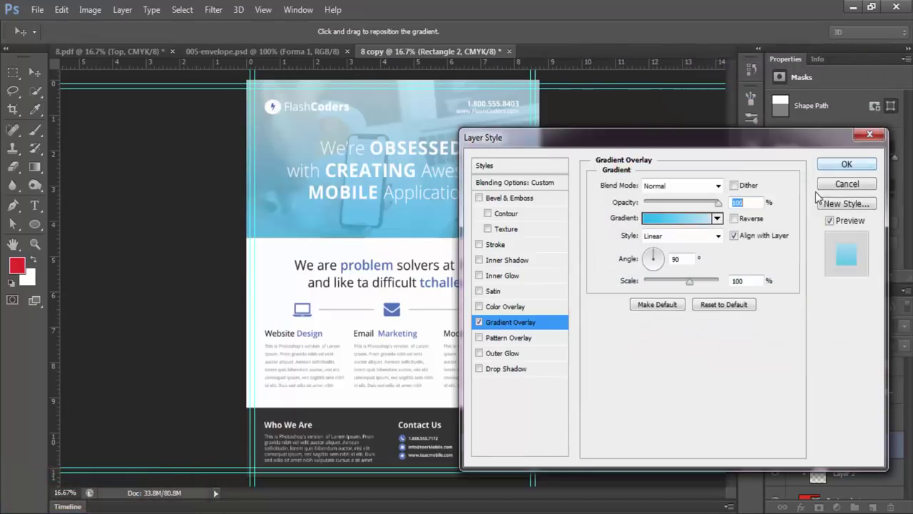
click(845, 164)
Lower Rectangle 2's opacity to 58%, then undo back to the solid dark blue header.
key(v)
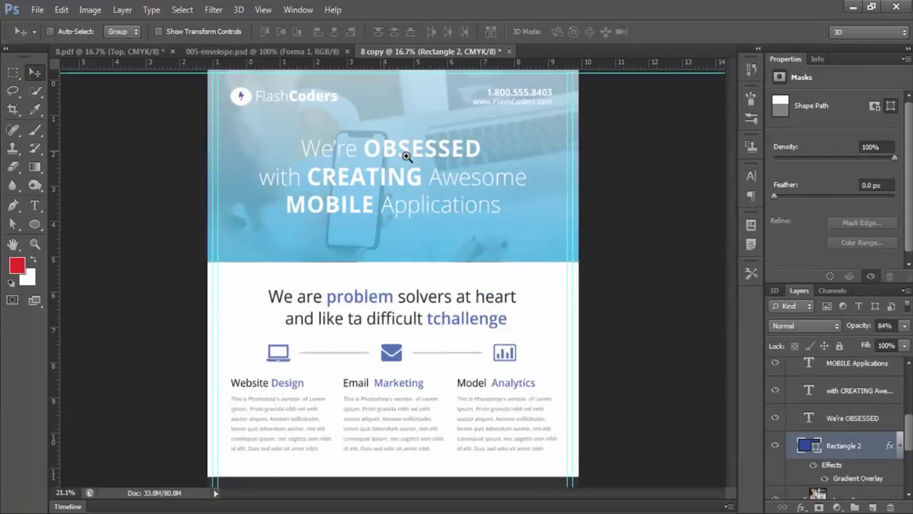
scroll(401, 153, up, 3)
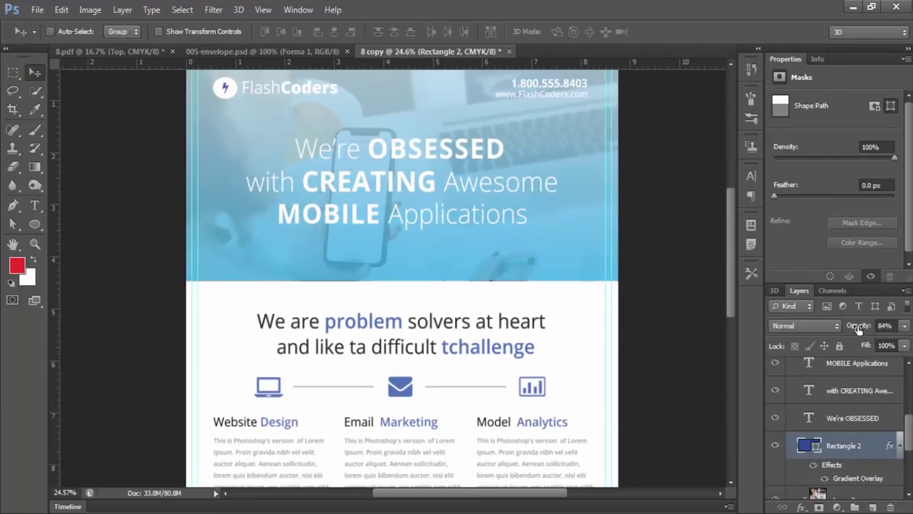
drag(858, 325, 866, 337)
key(F12)
key(ctrl+minus)
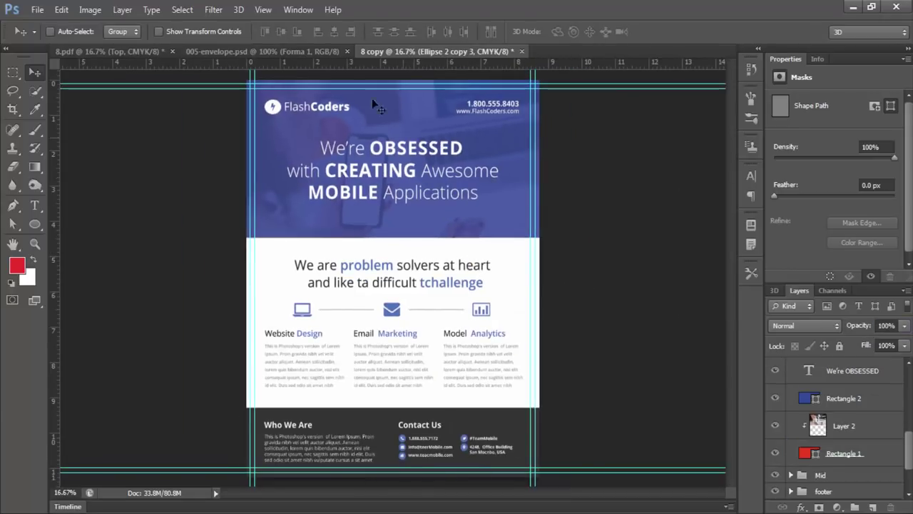
Compare the envelope, blue 8 copy and red 8.pdf documents, ending on 8.pdf.
click(274, 50)
click(134, 46)
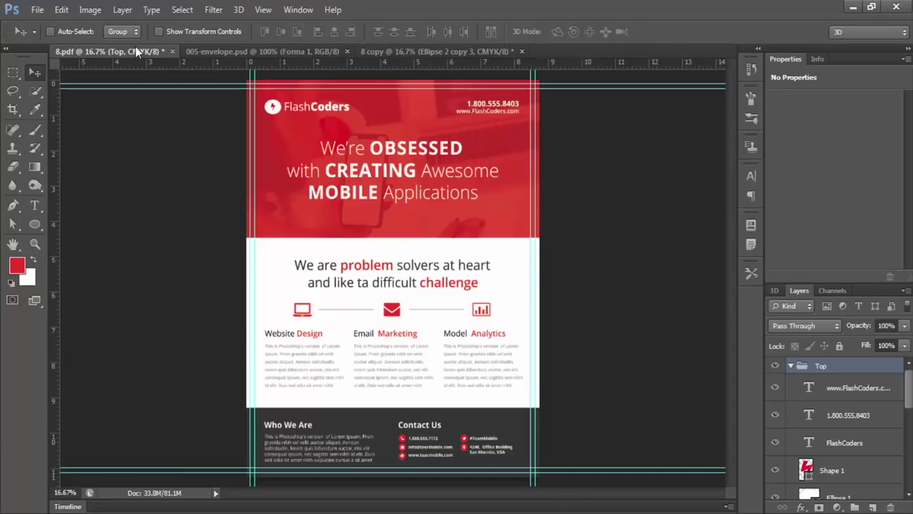
click(410, 50)
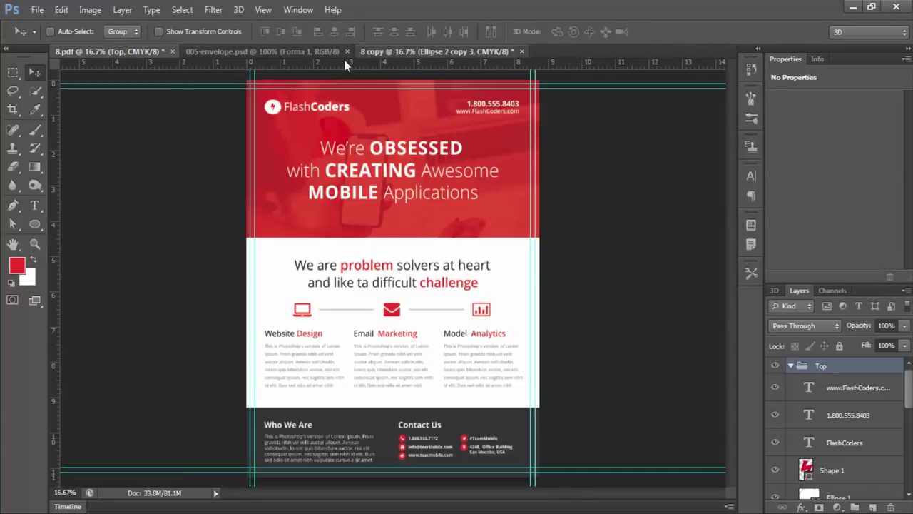
click(105, 53)
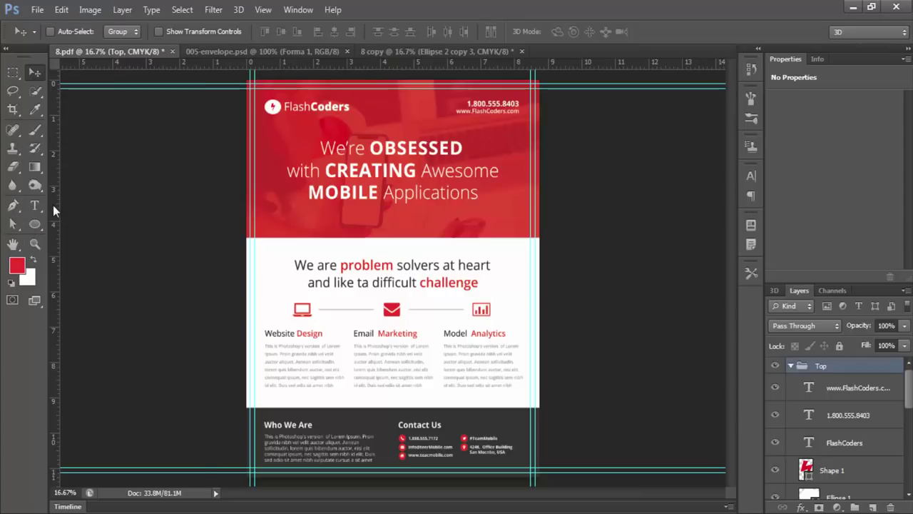
Add vertical guides at 0.543 in, 6.898 in and 1.558 in on the flyer.
drag(53, 205, 265, 179)
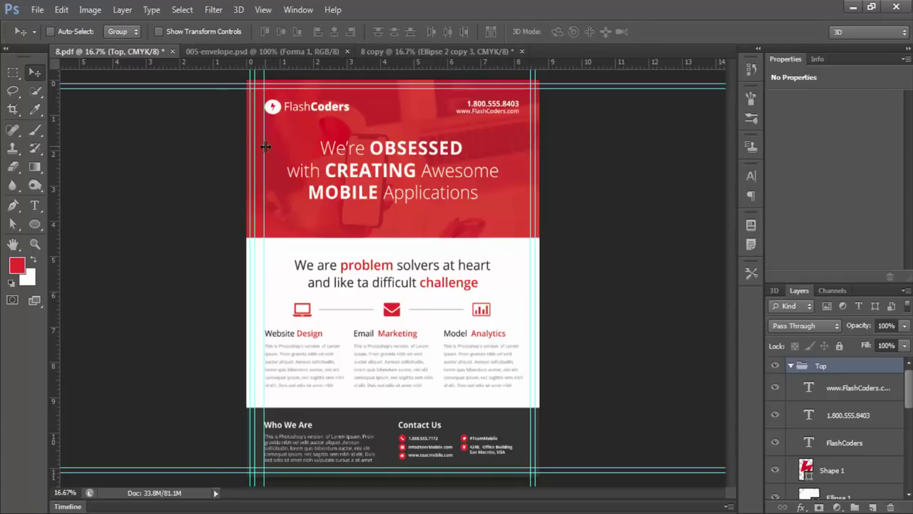
key(ctrl+z)
drag(54, 214, 264, 205)
mouse_move(265, 300)
mouse_down()
mouse_move(517, 297)
mouse_move(507, 281)
mouse_move(357, 261)
mouse_move(14, 265)
mouse_up()
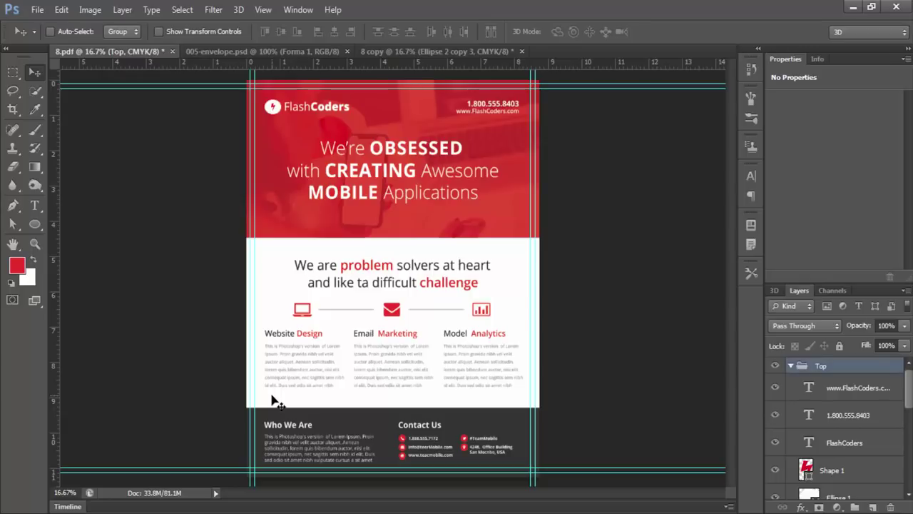
mouse_move(56, 196)
mouse_down()
mouse_move(299, 190)
mouse_move(266, 177)
mouse_up()
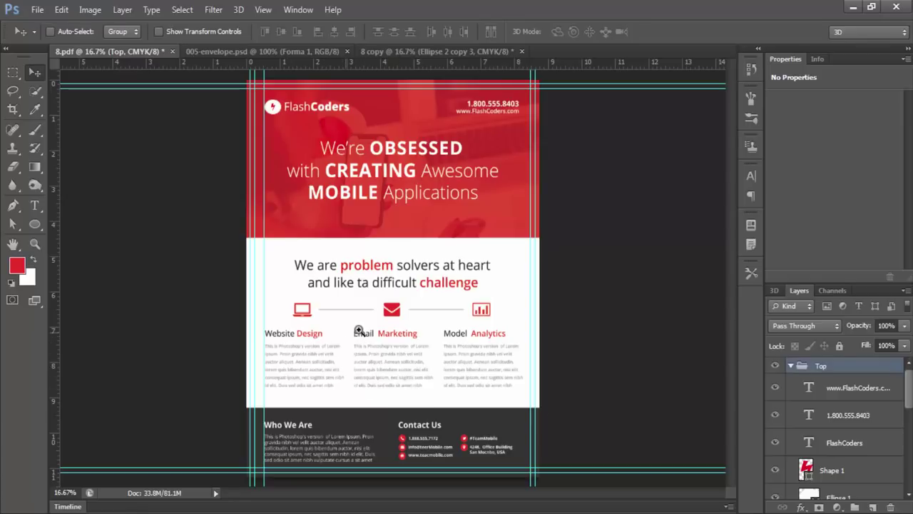
scroll(367, 331, up, 2)
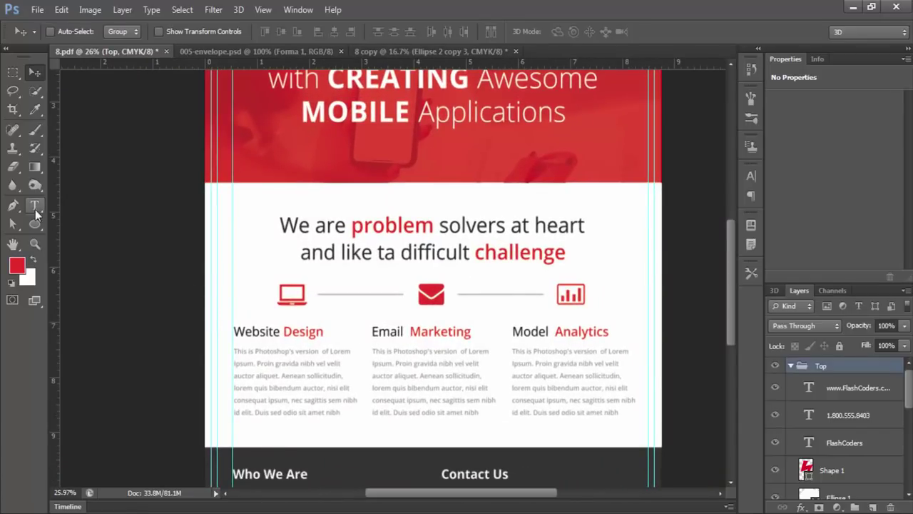
Draw a Rectangle 6 bar over the Website Design heading and move it into the Mid group.
click(35, 224)
click(97, 222)
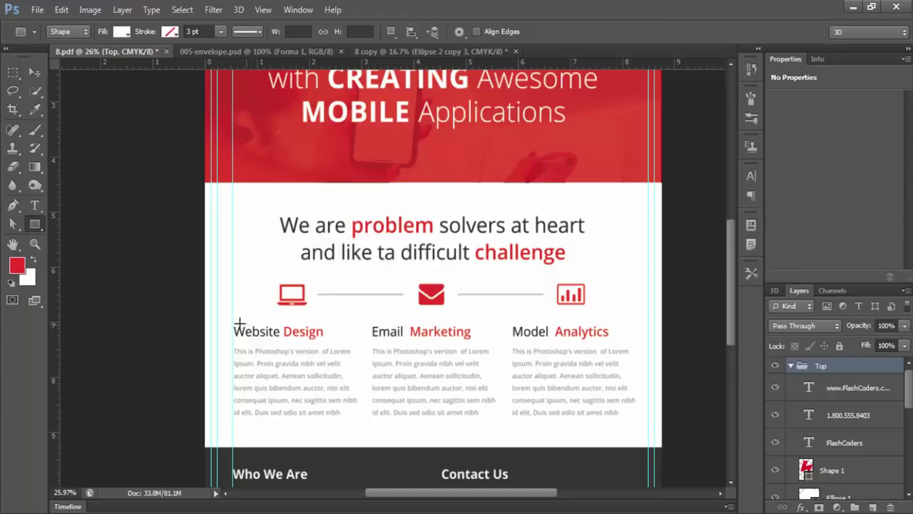
drag(232, 323, 353, 342)
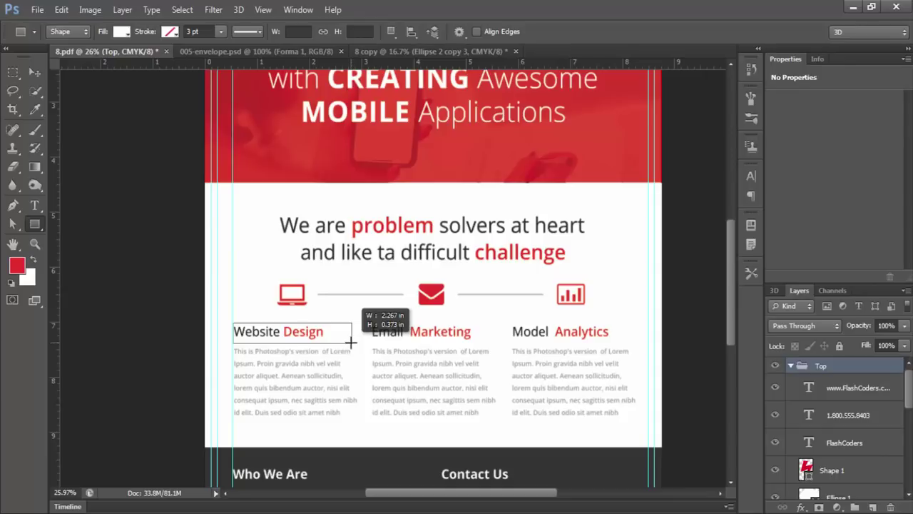
drag(352, 342, 349, 342)
key(v)
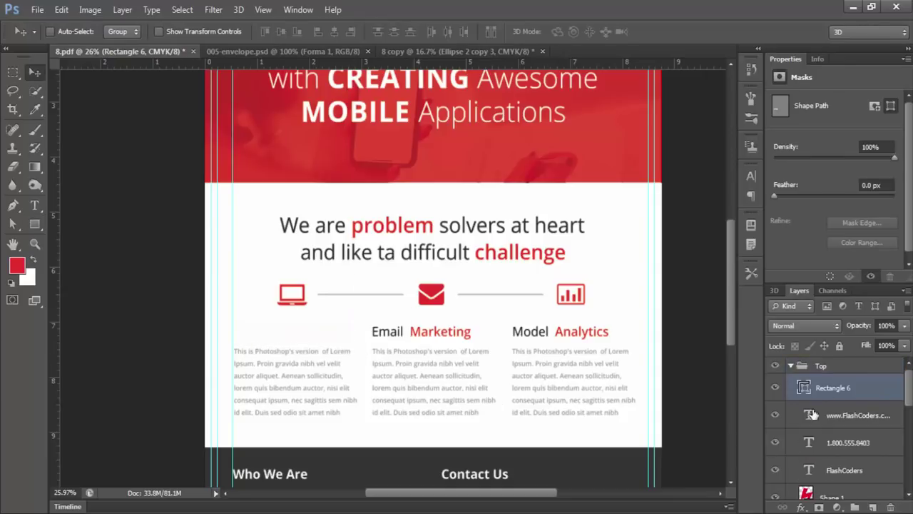
mouse_move(835, 385)
mouse_down()
mouse_move(805, 493)
mouse_move(827, 421)
mouse_up()
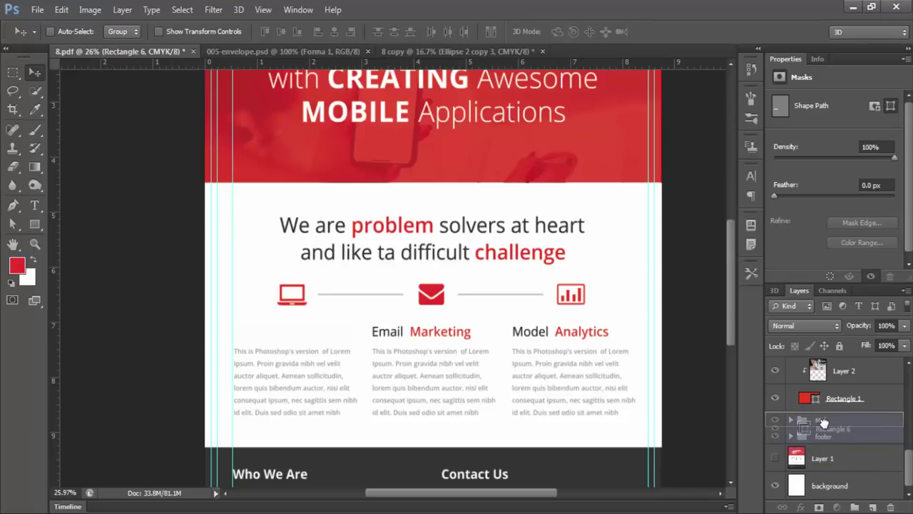
drag(827, 421, 824, 425)
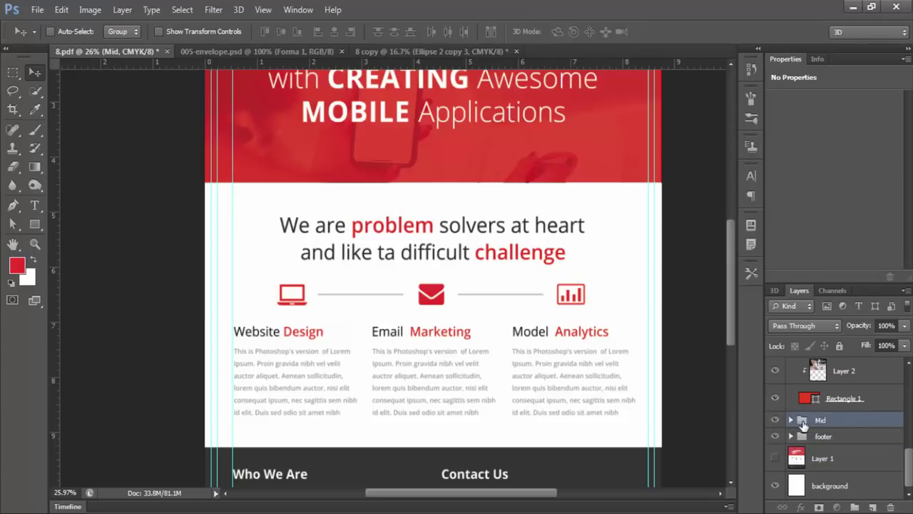
Fill Rectangle 6 with red sampled from the envelope icon.
click(791, 419)
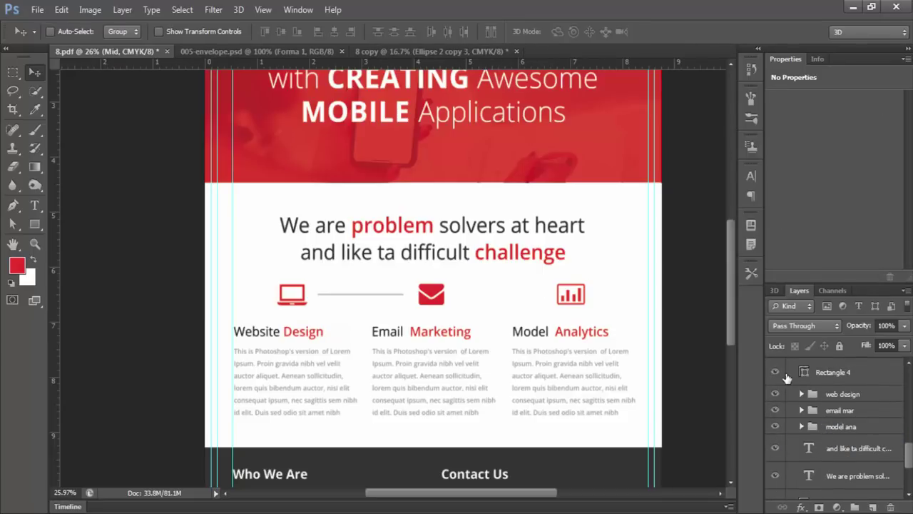
scroll(843, 404, up, 3)
scroll(835, 410, down, 3)
scroll(827, 412, down, 1)
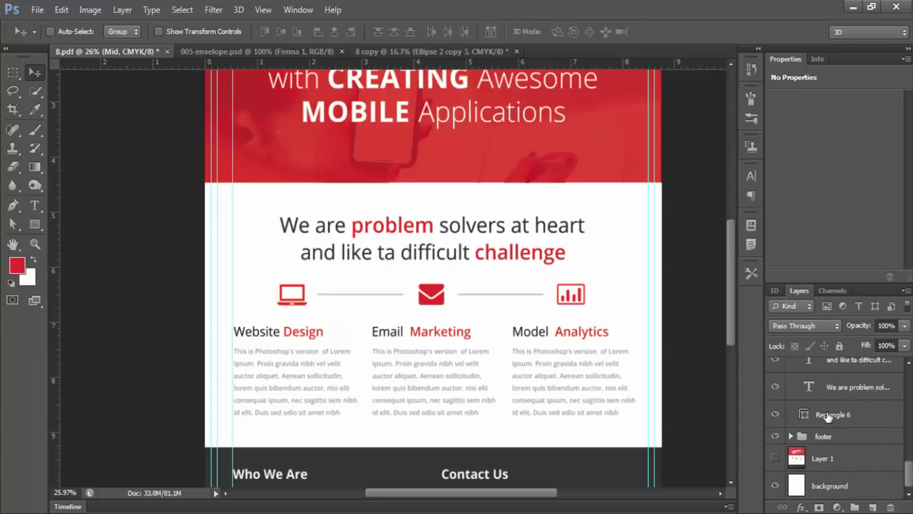
double_click(804, 413)
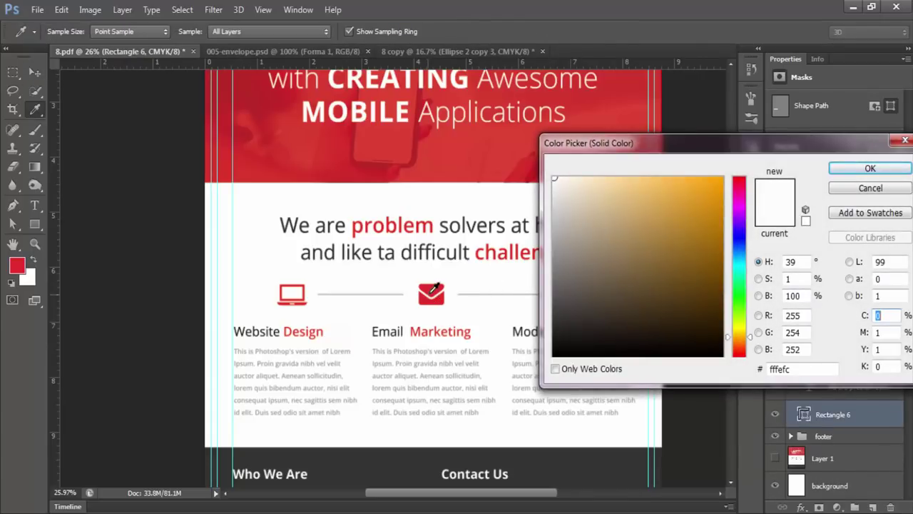
click(435, 288)
click(870, 169)
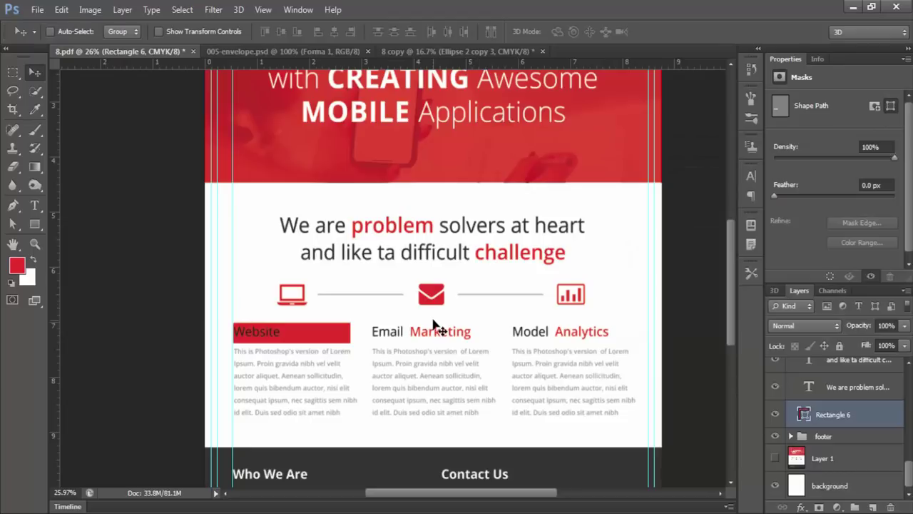
Select the Website Design heading text and bring up its text colour choices.
key(t)
drag(233, 331, 326, 332)
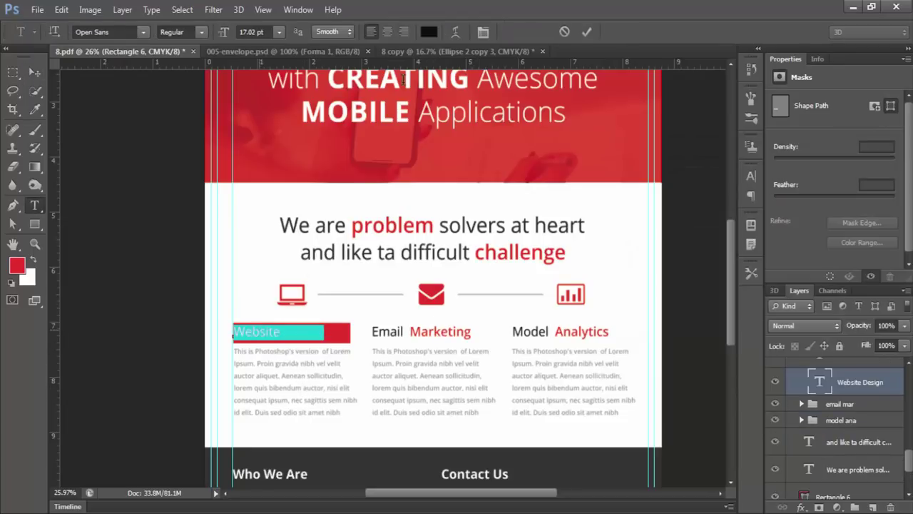
click(429, 32)
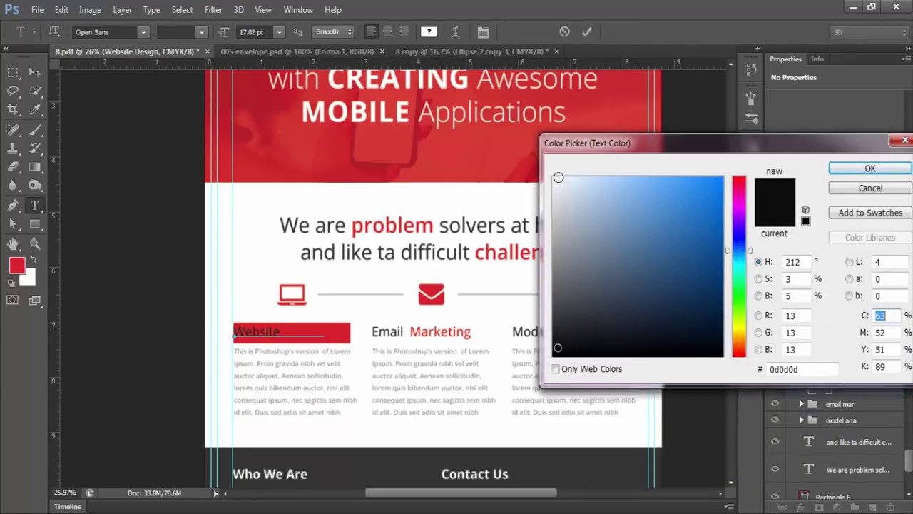
Make the Website Design heading text white and commit the edit.
click(554, 178)
click(863, 168)
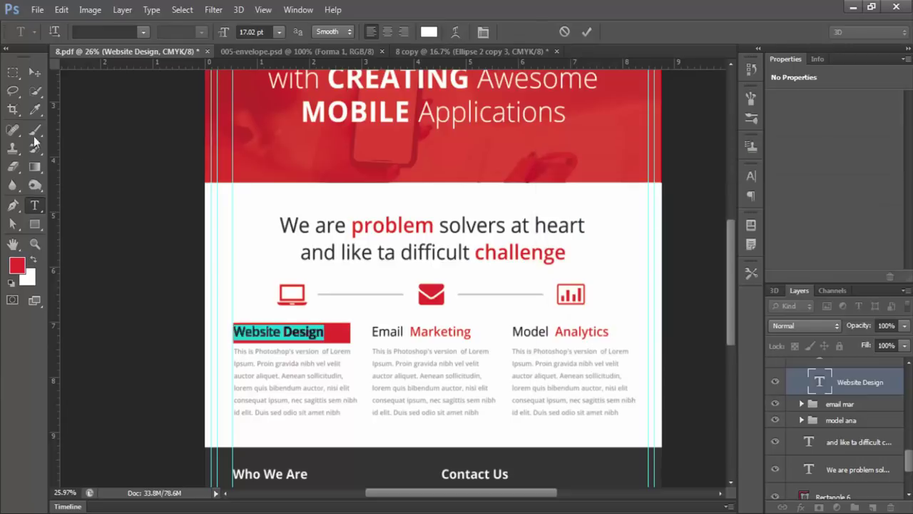
click(34, 72)
Fully justify the Website Design body paragraph with Justify All.
drag(347, 402, 341, 332)
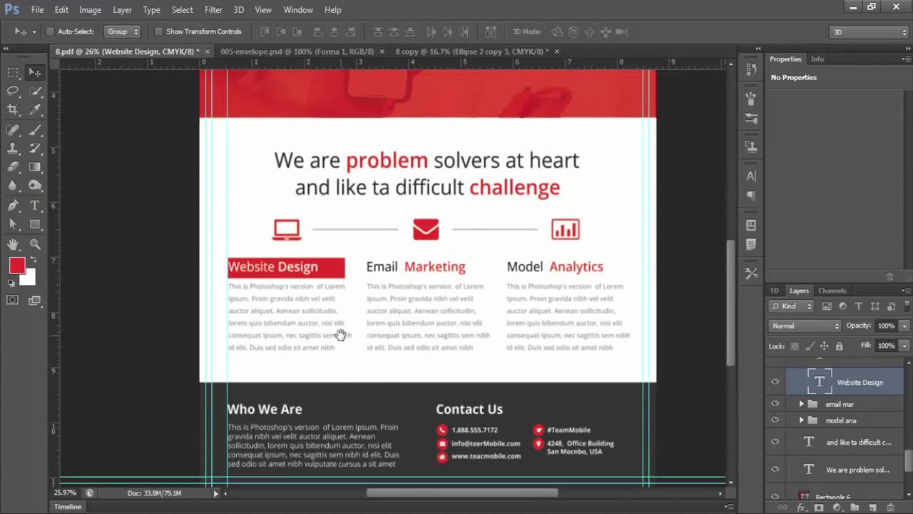
key(t)
click(298, 324)
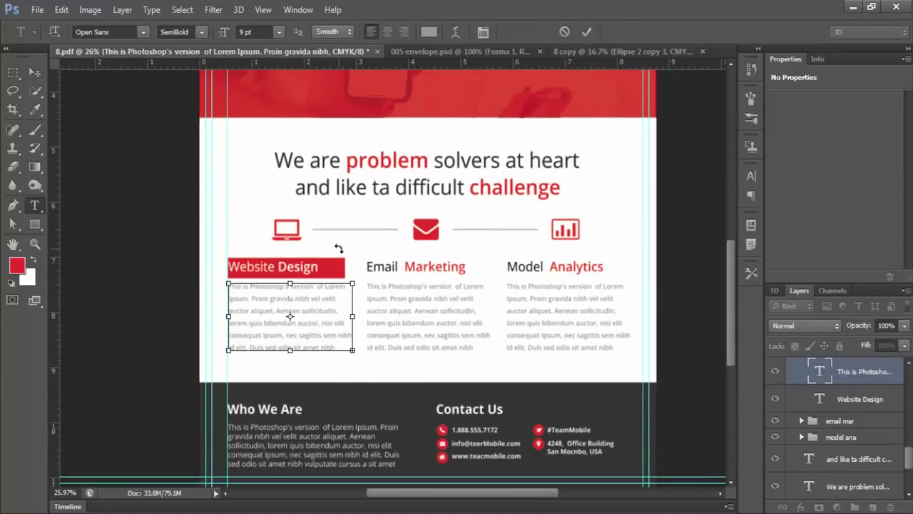
key(ctrl+a)
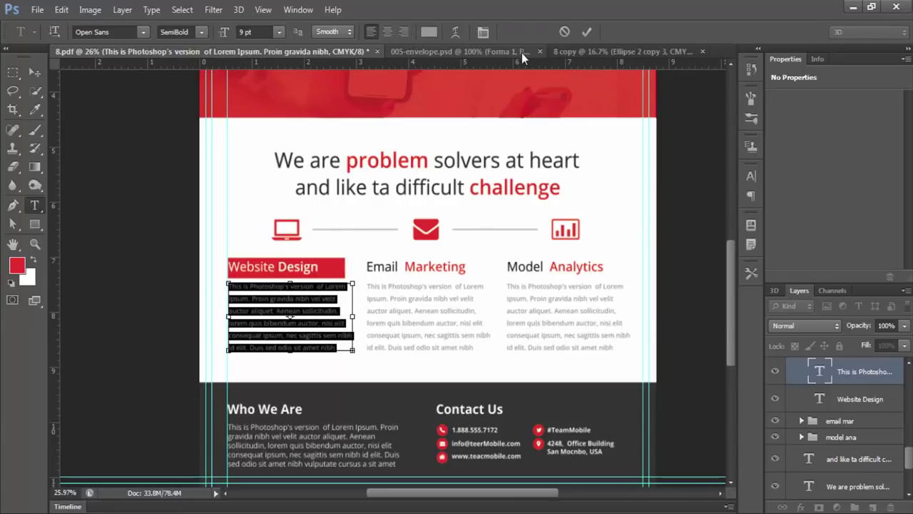
click(483, 31)
click(650, 168)
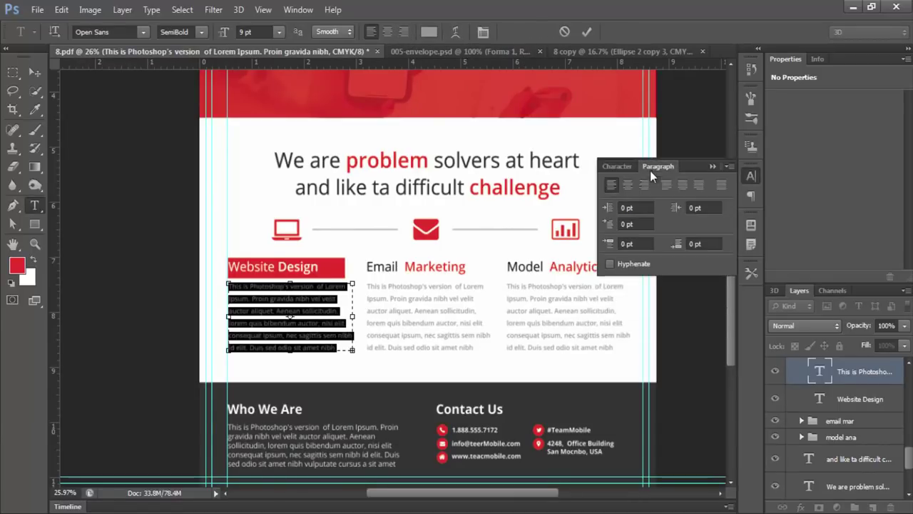
click(721, 185)
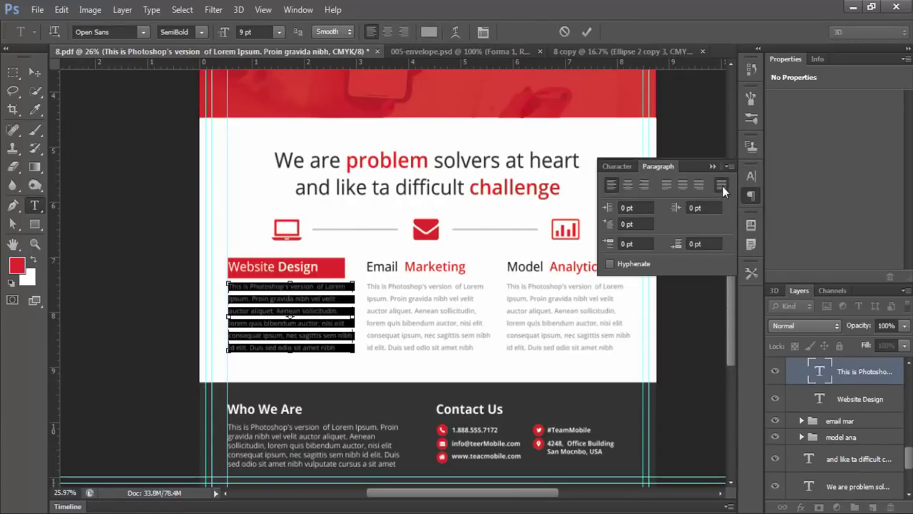
click(33, 72)
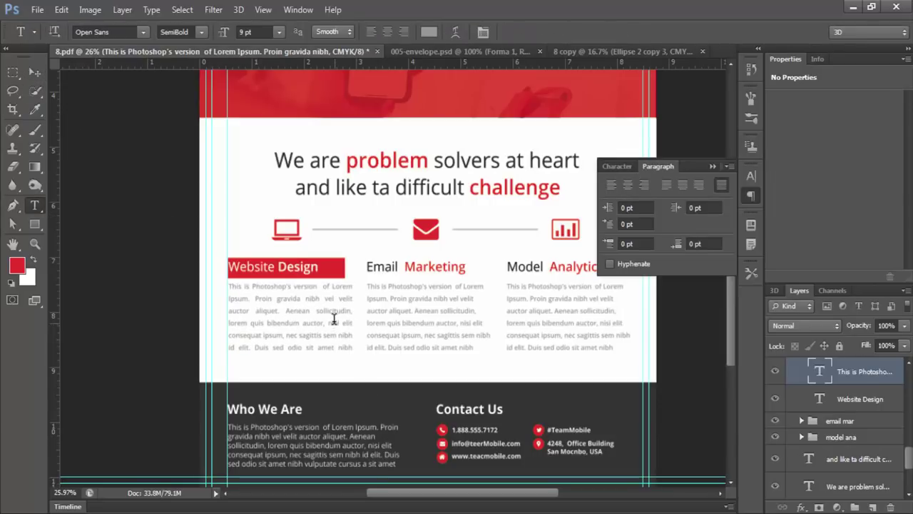
Widen the red Rectangle 6 bar behind Website Design, close the paragraph panel and hide guides.
key(t)
scroll(856, 410, down, 2)
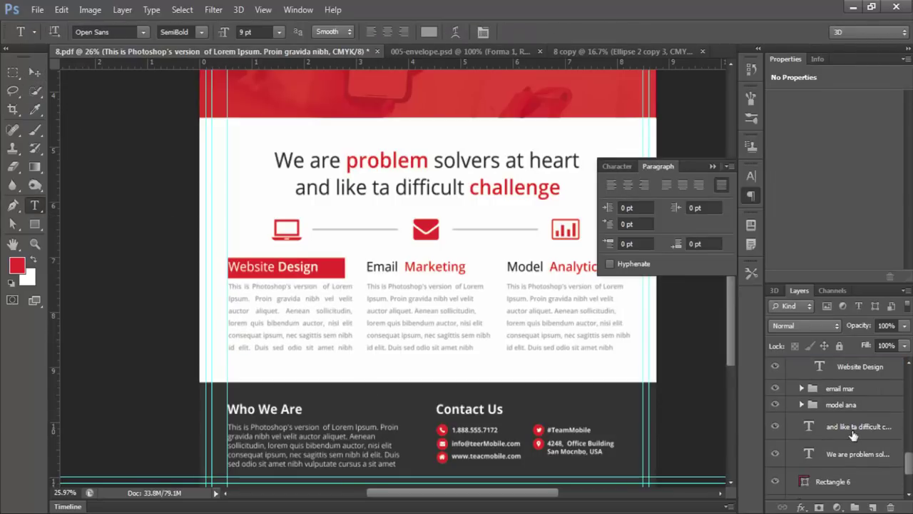
scroll(853, 442, down, 2)
click(820, 449)
key(ctrl+t)
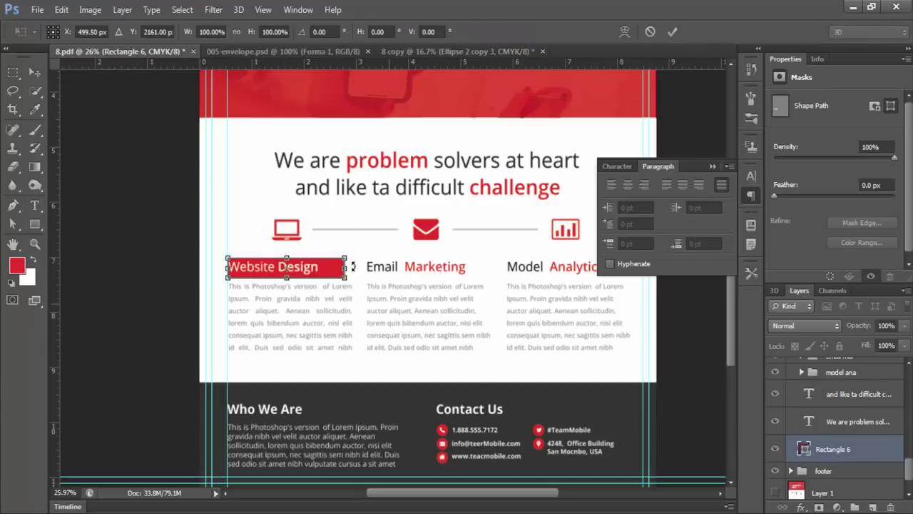
drag(345, 267, 353, 268)
key(Return)
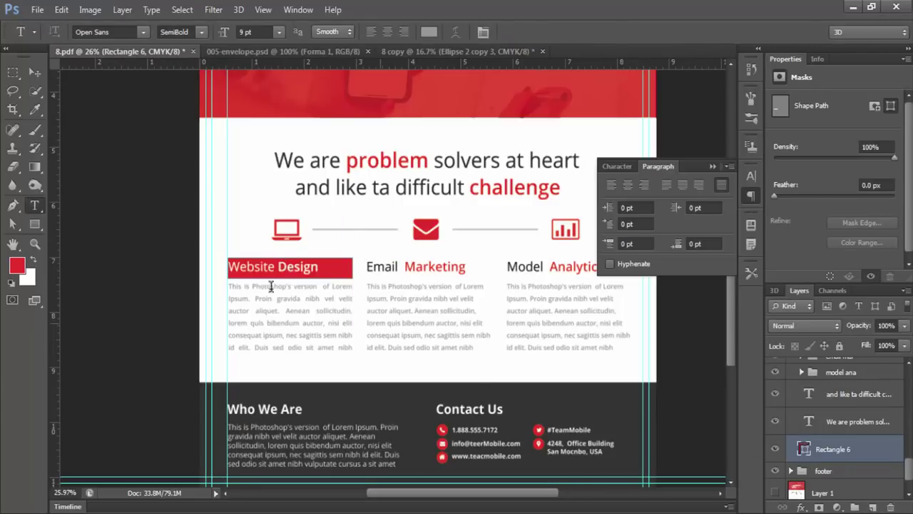
click(37, 73)
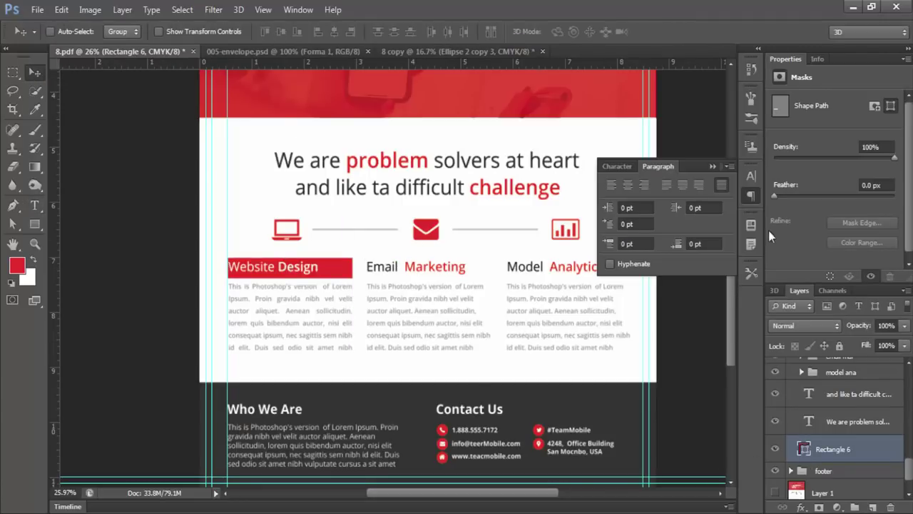
click(754, 192)
key(ctrl+semicolon)
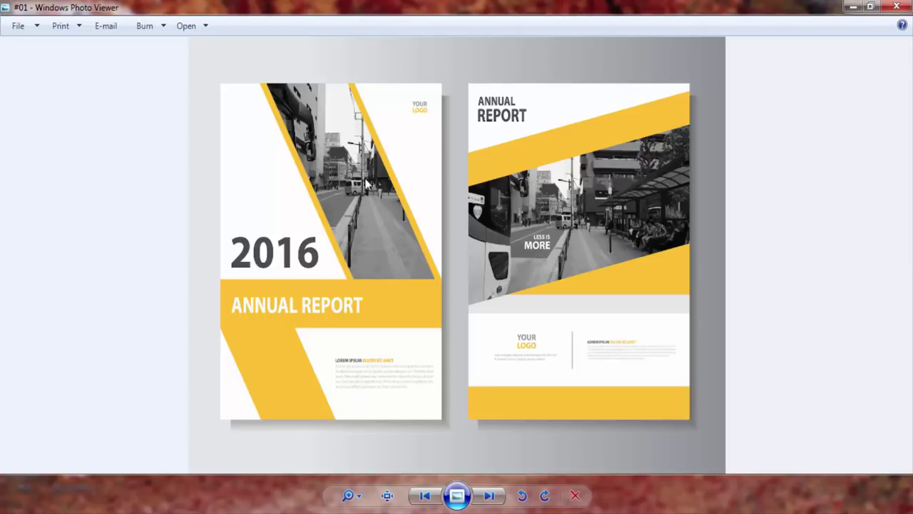
Zoom and pan around the yellow-and-grey 2016 Annual Report brochure sample #01.
scroll(368, 184, up, 1)
scroll(368, 184, up, 1)
scroll(302, 350, up, 1)
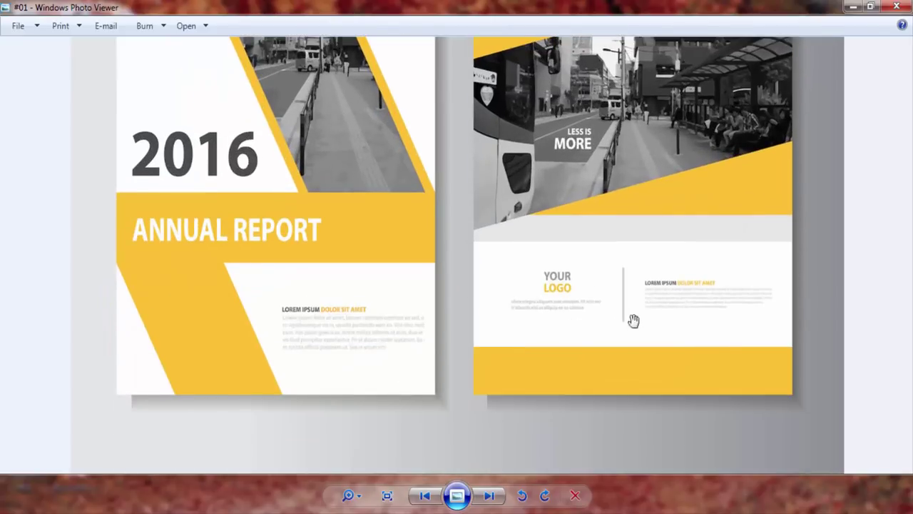
drag(564, 218, 582, 376)
scroll(458, 327, down, 3)
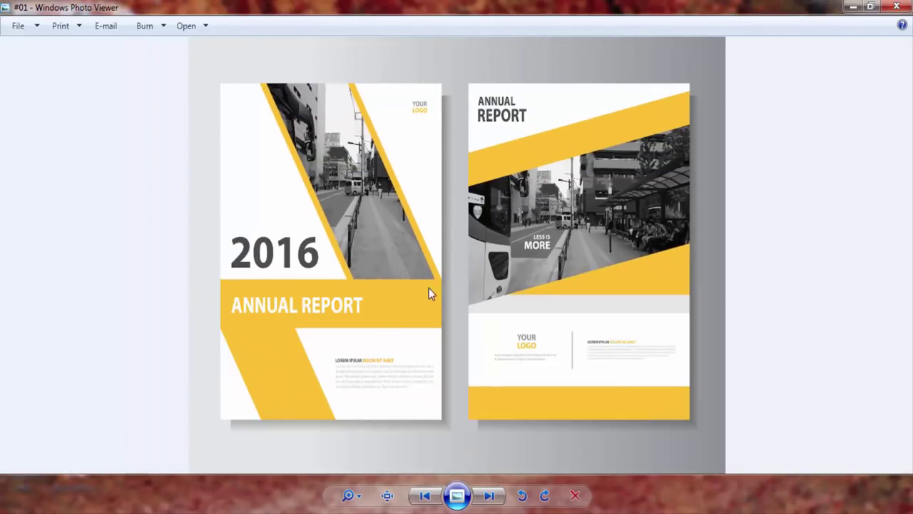
scroll(347, 326, up, 1)
scroll(356, 329, down, 1)
scroll(361, 331, up, 1)
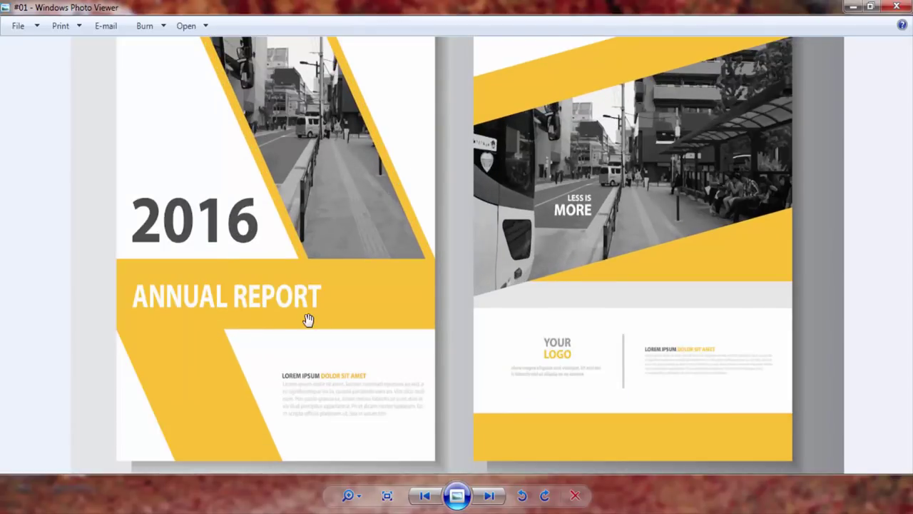
scroll(308, 319, down, 1)
scroll(428, 385, up, 1)
scroll(367, 363, up, 1)
scroll(385, 343, down, 2)
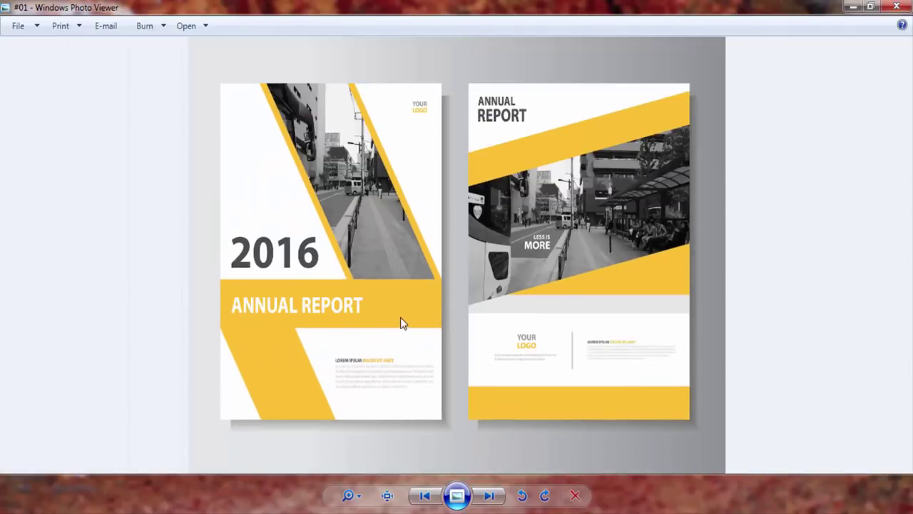
scroll(388, 328, up, 1)
scroll(400, 397, down, 1)
scroll(645, 391, up, 2)
Step to sample #05, return to corporate brochure #04, and pan over its bottom and top.
scroll(646, 390, down, 2)
click(489, 495)
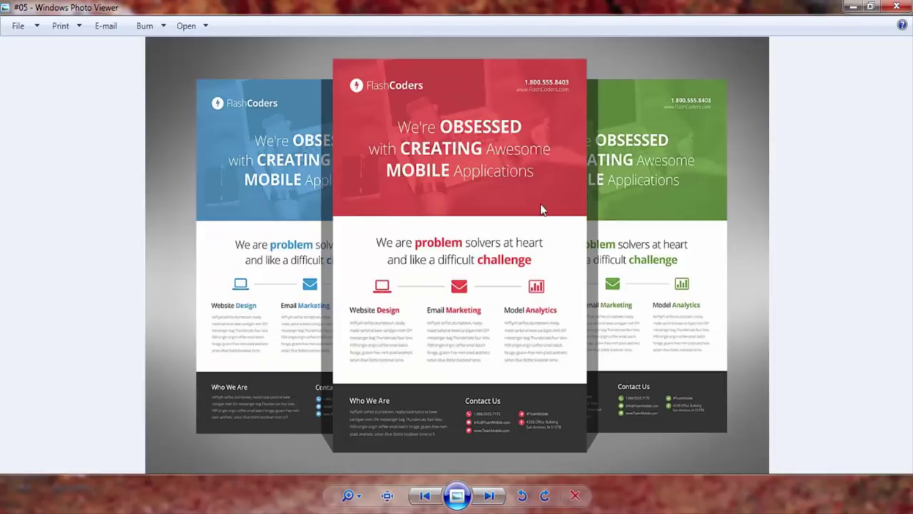
click(489, 495)
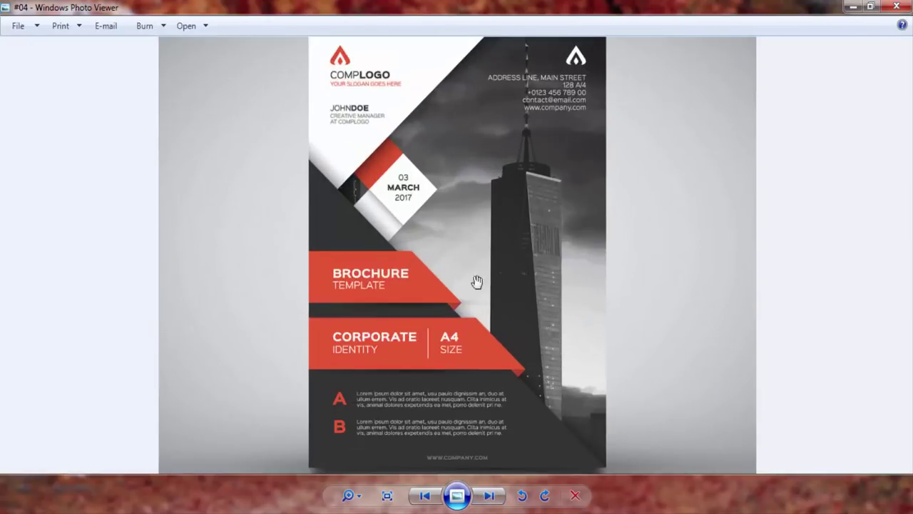
scroll(359, 179, up, 1)
scroll(349, 173, down, 2)
scroll(317, 190, up, 1)
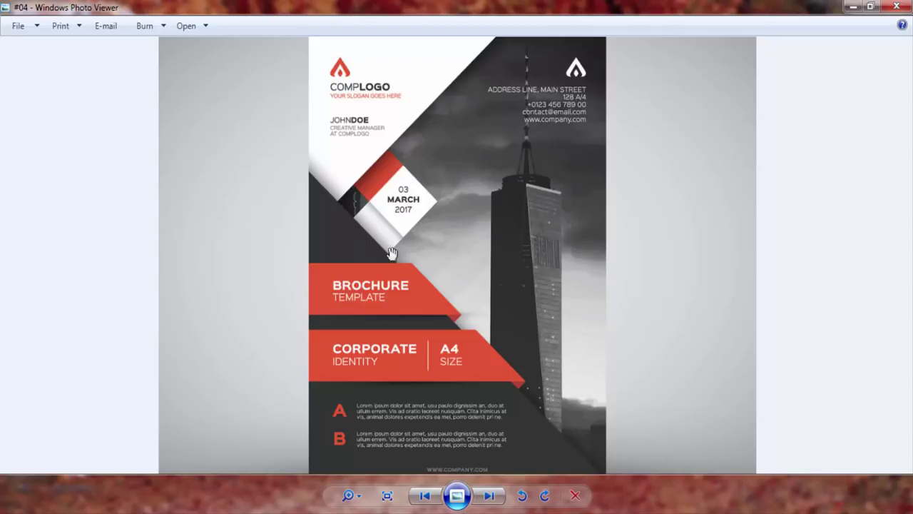
mouse_move(591, 397)
mouse_down()
mouse_move(521, 312)
mouse_move(348, 142)
mouse_up()
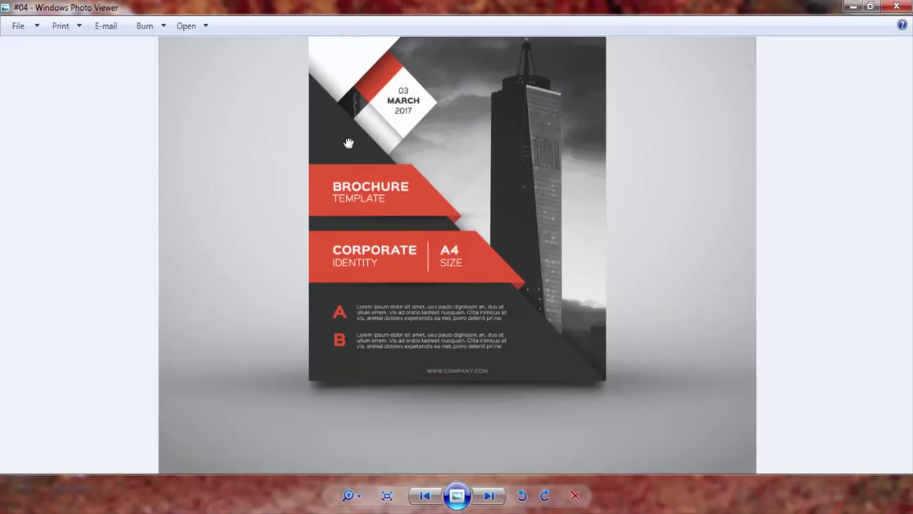
drag(321, 72, 302, 188)
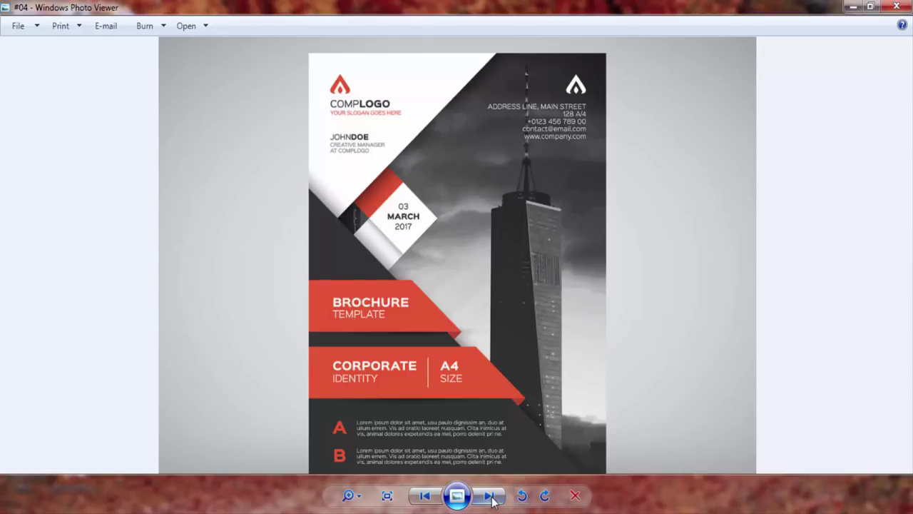
Zoom the brochure, then move to the orange WE PROVIDING SMART IDEAS flyer #03.
scroll(510, 191, down, 2)
scroll(465, 316, up, 1)
scroll(414, 245, up, 1)
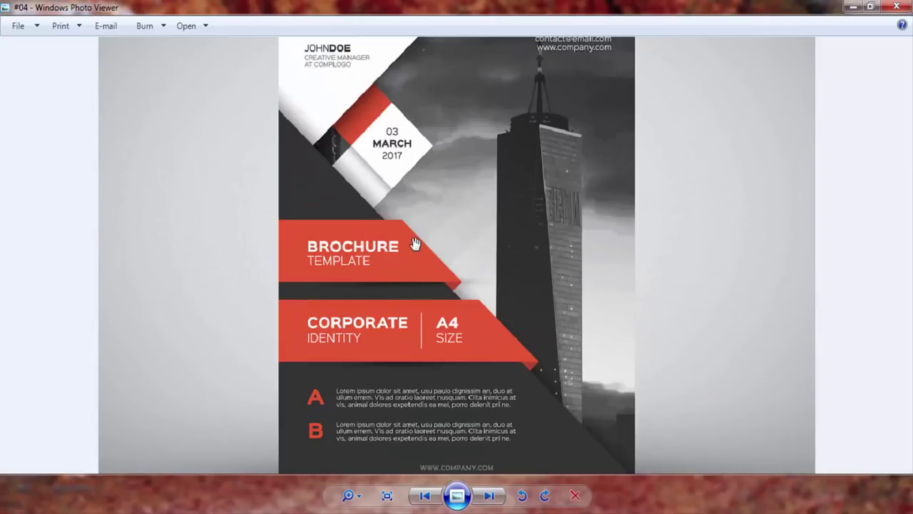
scroll(491, 351, down, 2)
click(489, 495)
Zoom into flyer #03 and pan through its GET IN TOUCH section and bottom edge.
scroll(491, 363, up, 1)
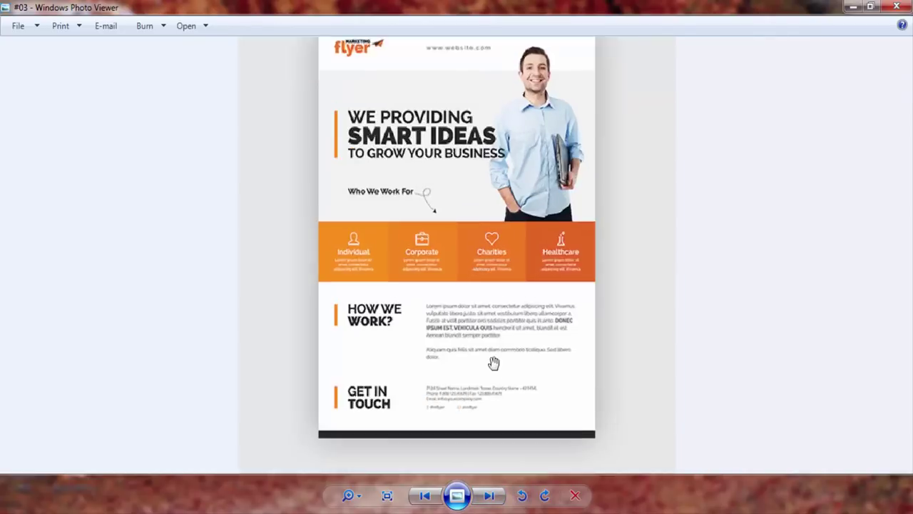
scroll(468, 285, down, 1)
scroll(396, 184, up, 1)
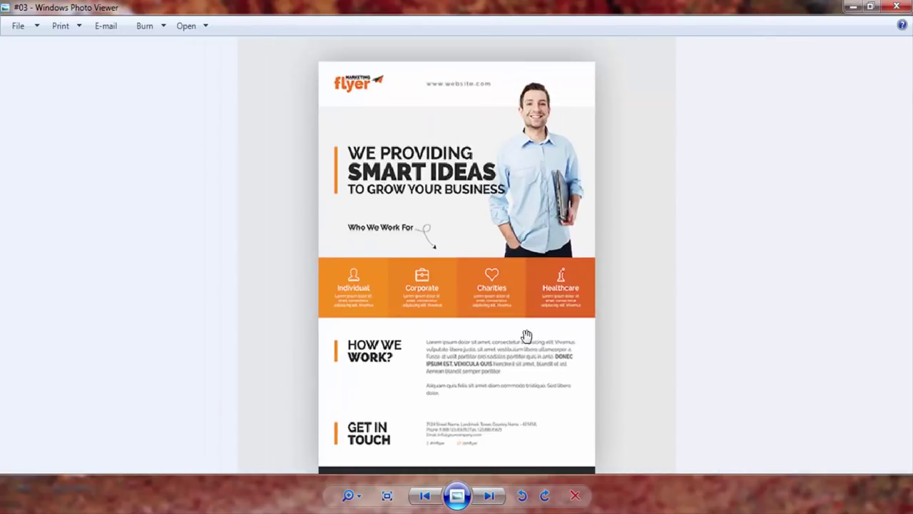
scroll(526, 335, down, 1)
scroll(500, 328, up, 1)
scroll(422, 342, up, 1)
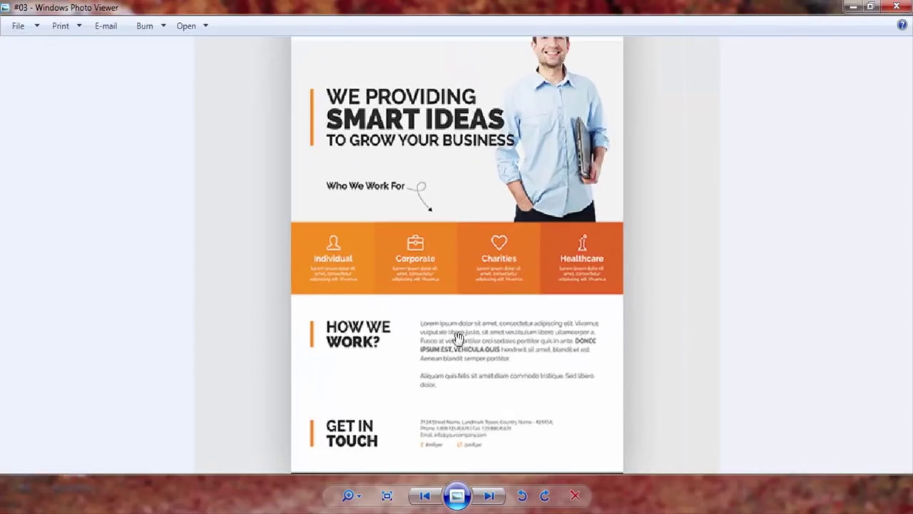
scroll(428, 171, up, 1)
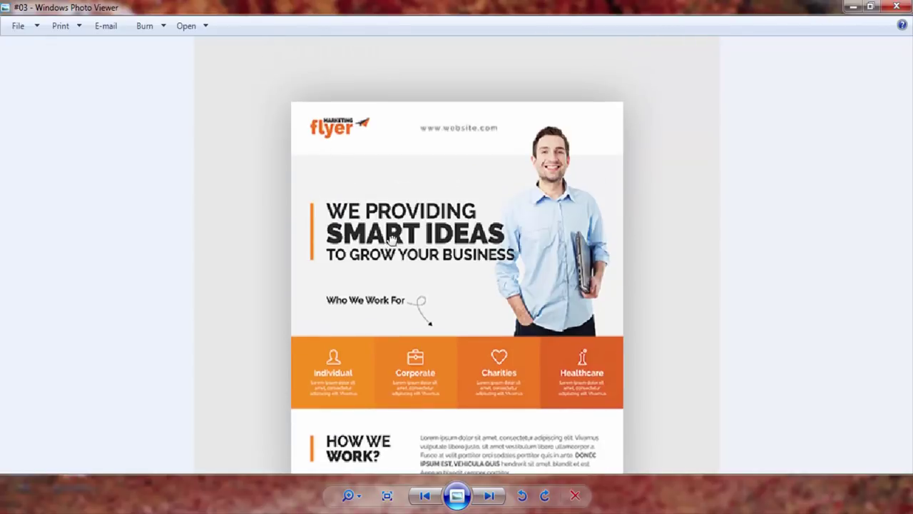
drag(337, 206, 333, 117)
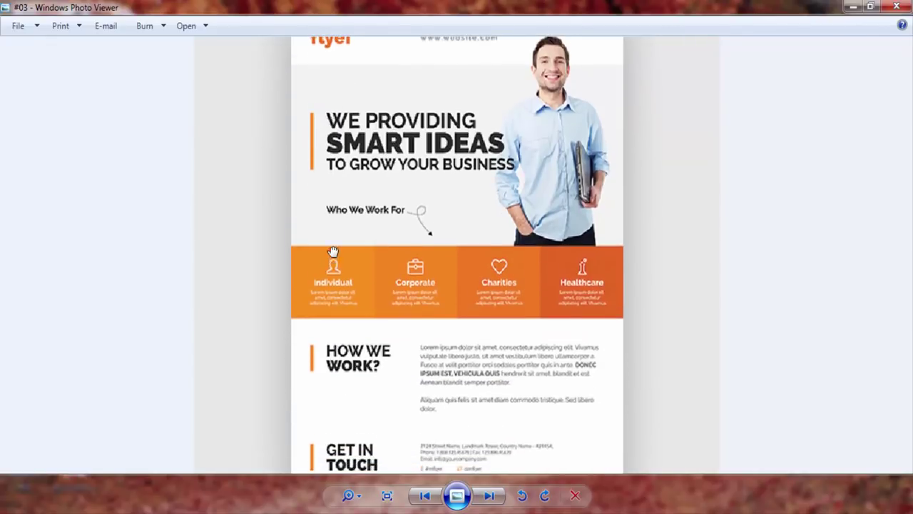
drag(331, 253, 326, 98)
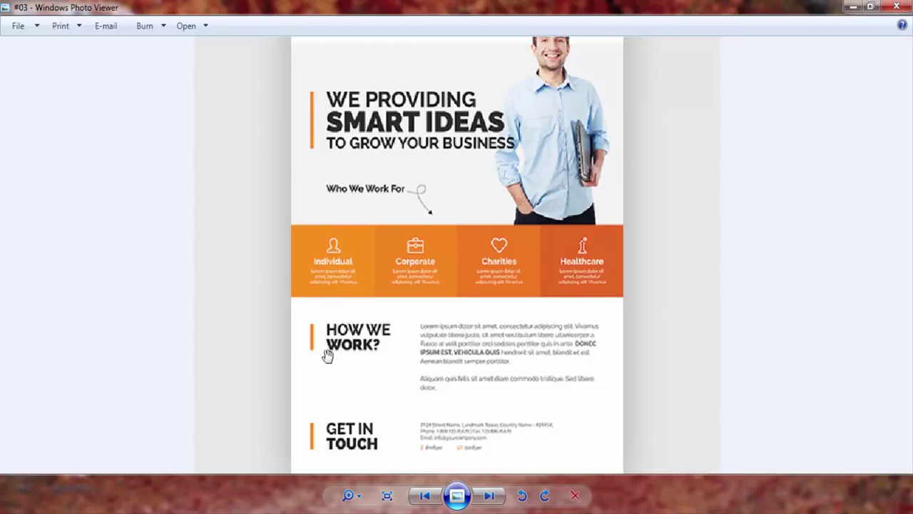
drag(329, 390, 330, 230)
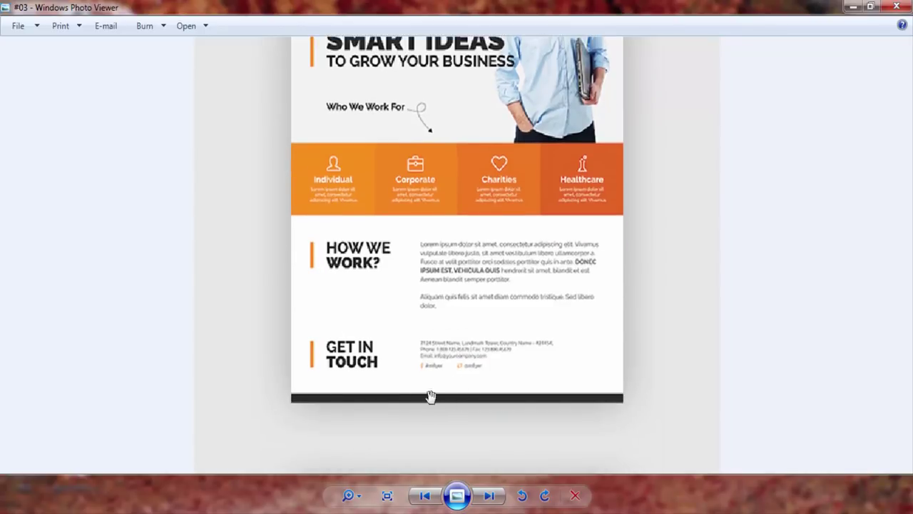
mouse_move(461, 178)
mouse_down()
mouse_move(452, 347)
mouse_move(447, 249)
mouse_up()
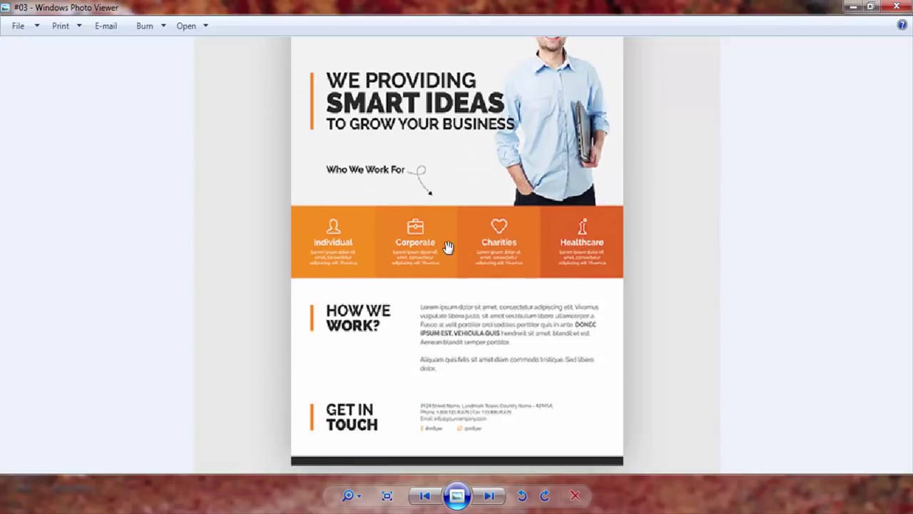
Zoom back out and move to the green corporate HEADLINE flyer #02.
scroll(458, 175, down, 2)
scroll(459, 276, up, 2)
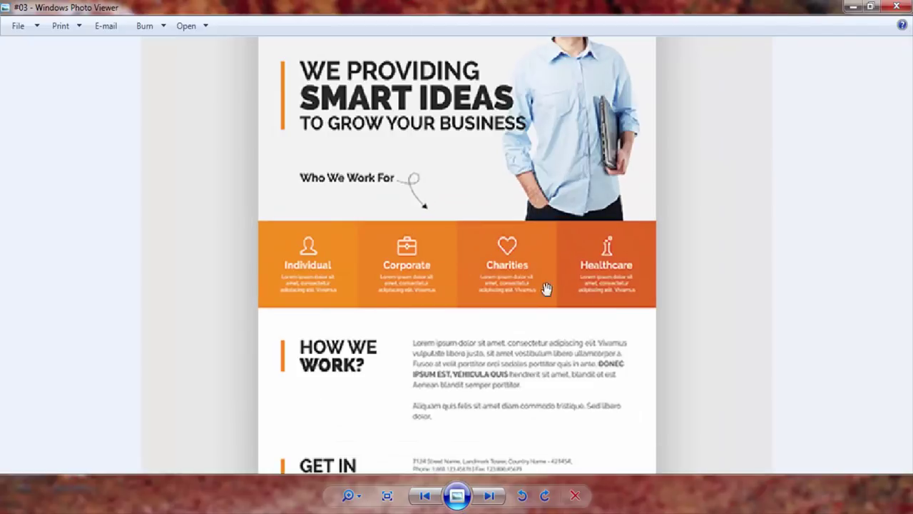
scroll(564, 276, down, 2)
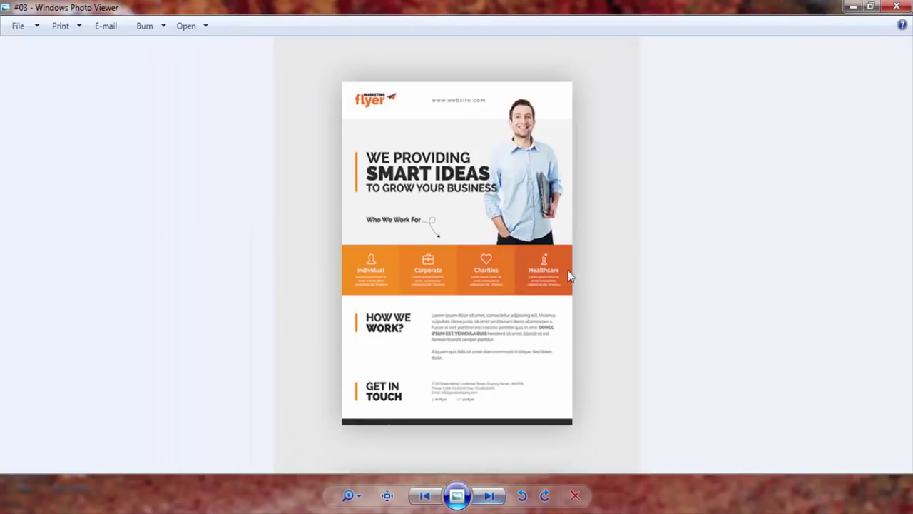
scroll(521, 227, up, 2)
scroll(519, 207, down, 2)
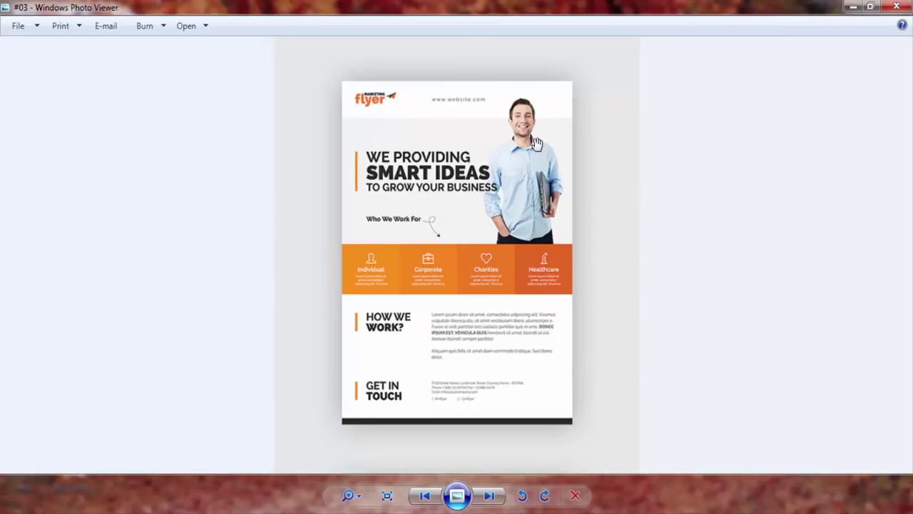
scroll(536, 143, up, 1)
scroll(488, 458, down, 1)
click(489, 498)
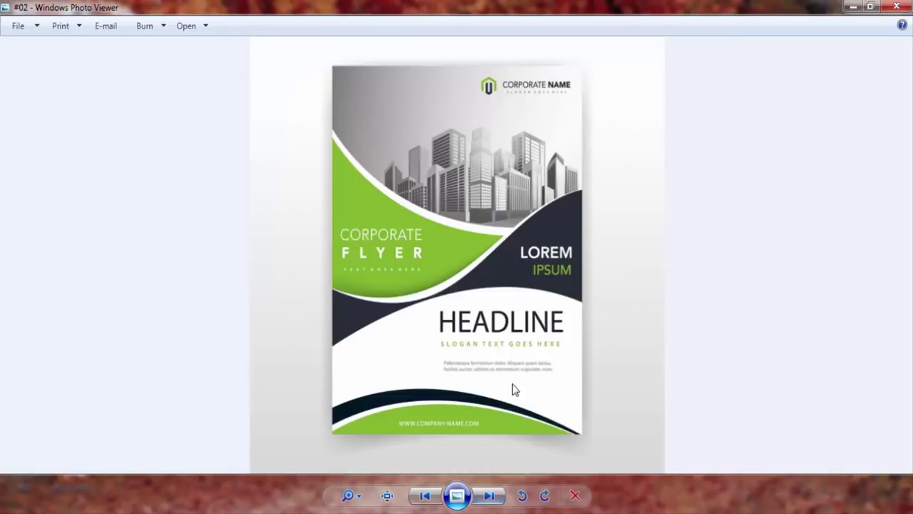